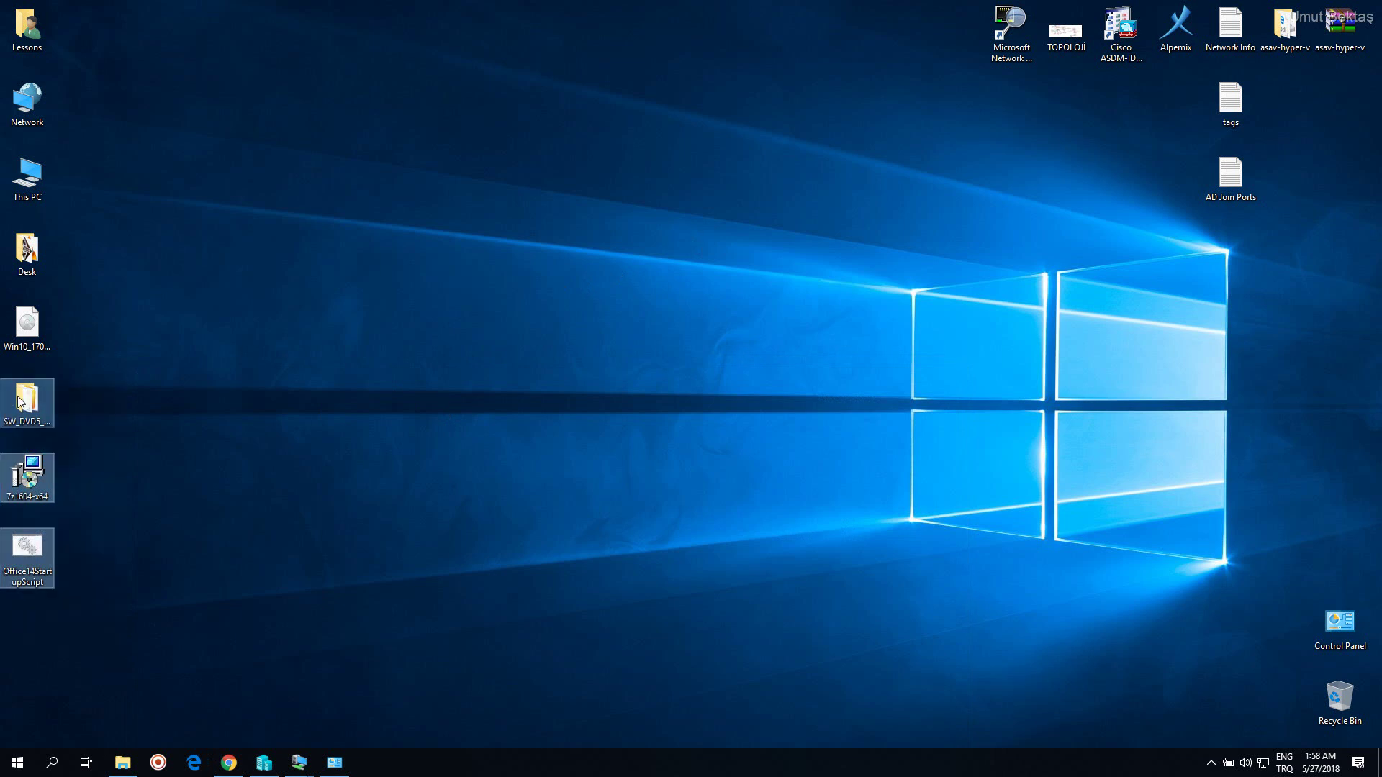
# Gather 7z1604-x64, Office14StartupScript and the DVD folder together in the middle of the desktop
pyautogui.moveTo(27, 478); pyautogui.dragTo(413, 276)
pyautogui.click(503, 394)
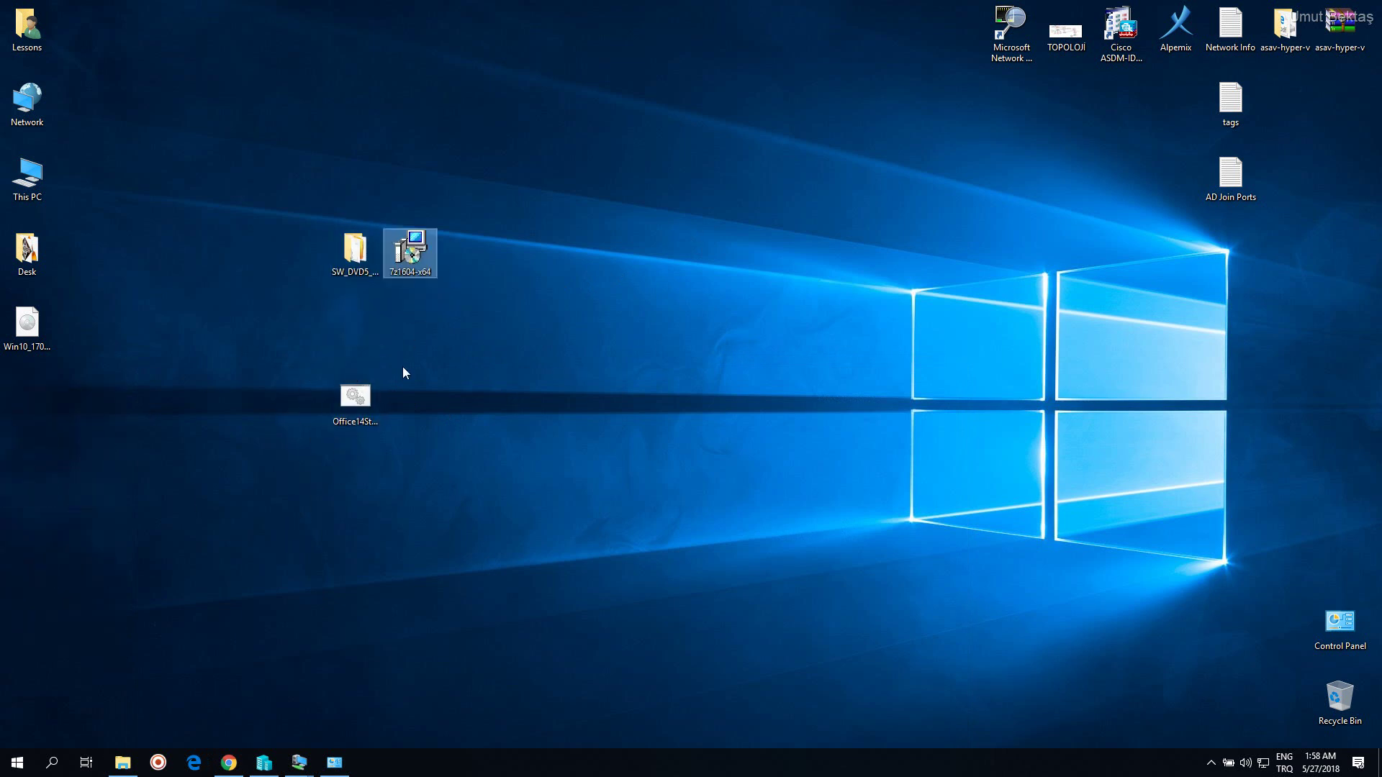
pyautogui.moveTo(355, 398); pyautogui.dragTo(355, 323)
pyautogui.click(447, 378)
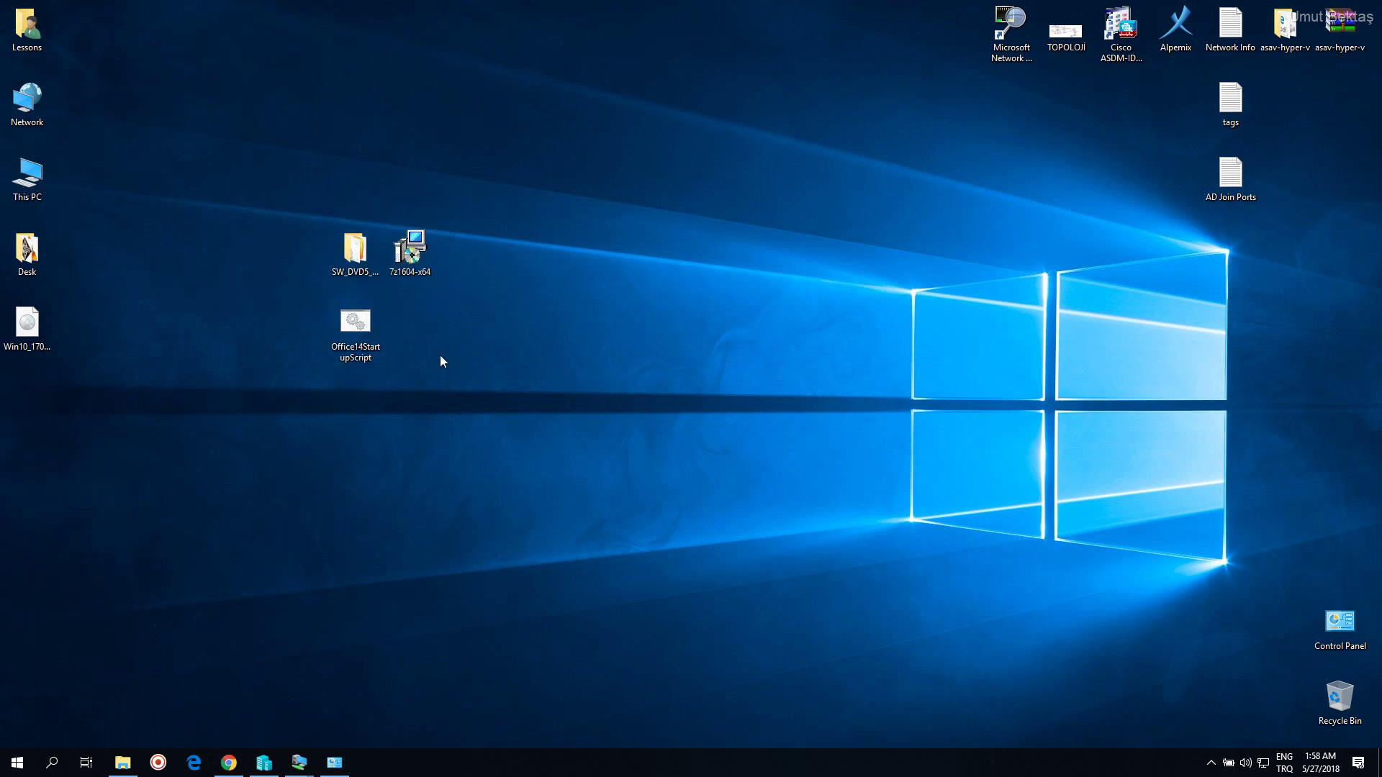
# Confirm in 7z1604-x64's properties that its type is Windows Installer Package (.msi), then close them
pyautogui.click(424, 253)
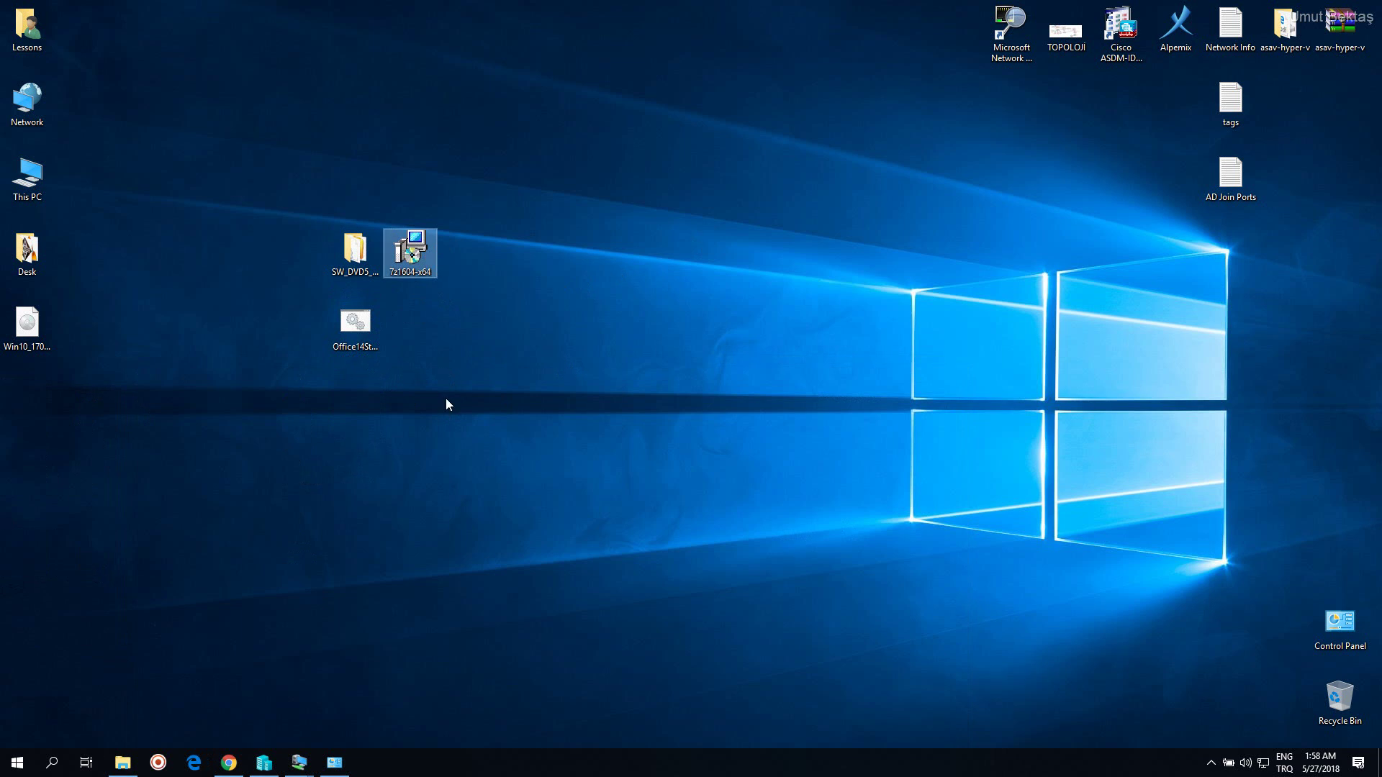
pyautogui.rightClick(426, 269)
pyautogui.click(490, 645)
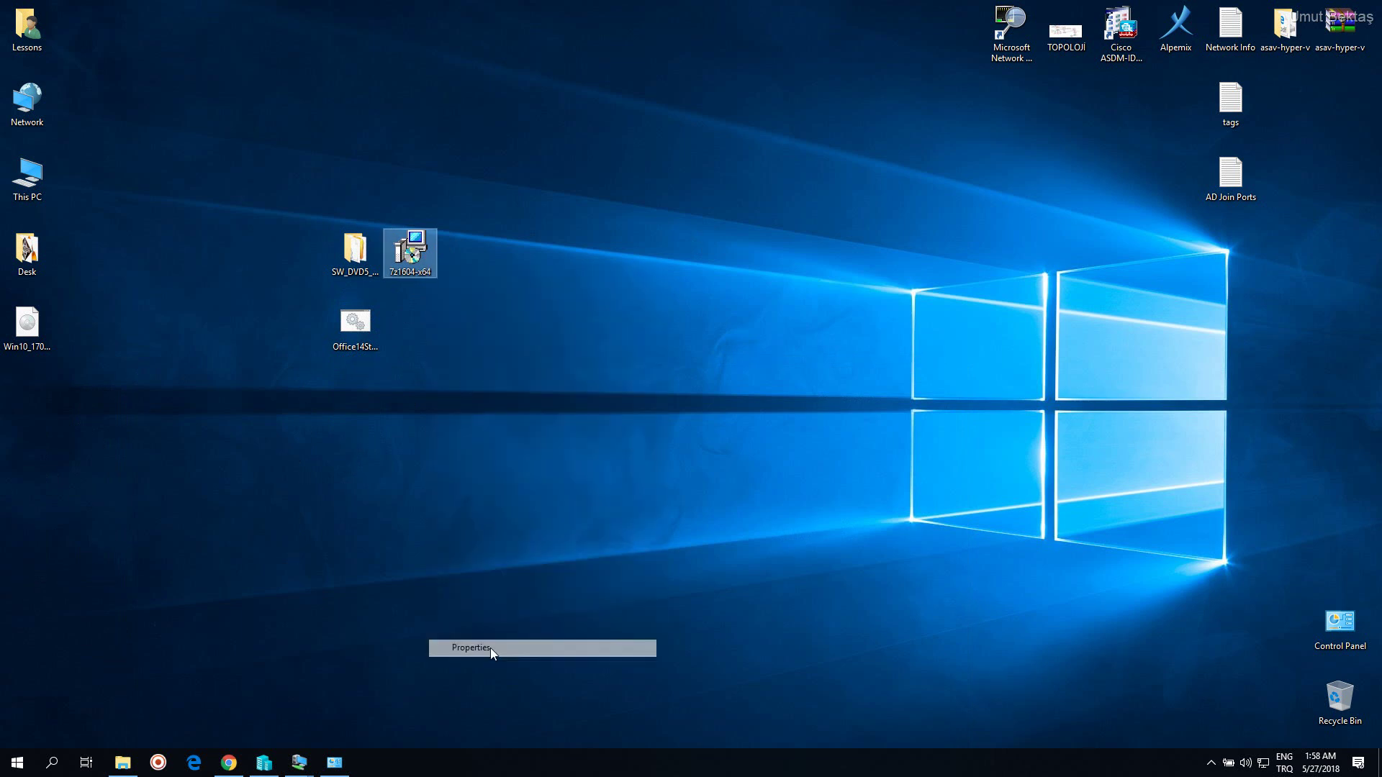
pyautogui.moveTo(593, 376); pyautogui.dragTo(616, 374)
pyautogui.click(617, 374)
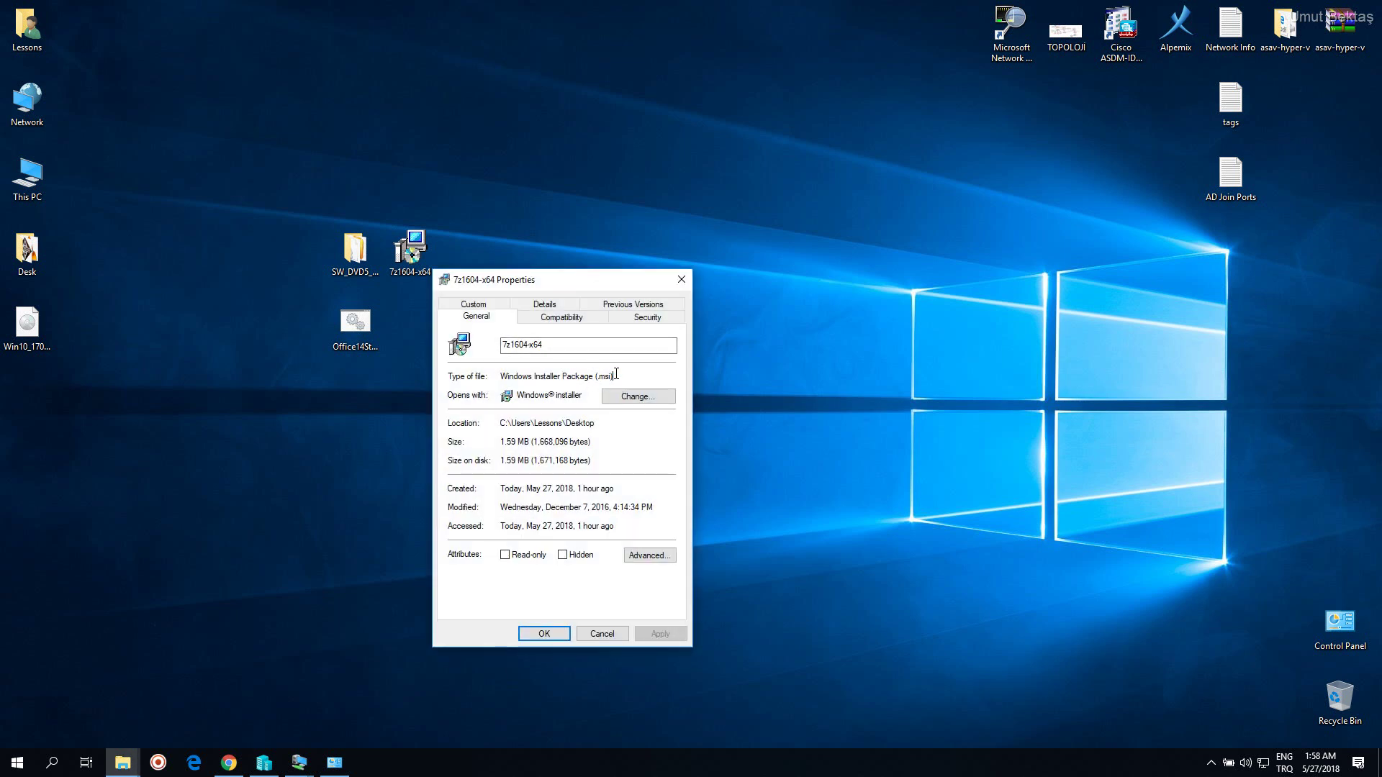
pyautogui.moveTo(627, 379); pyautogui.dragTo(496, 378)
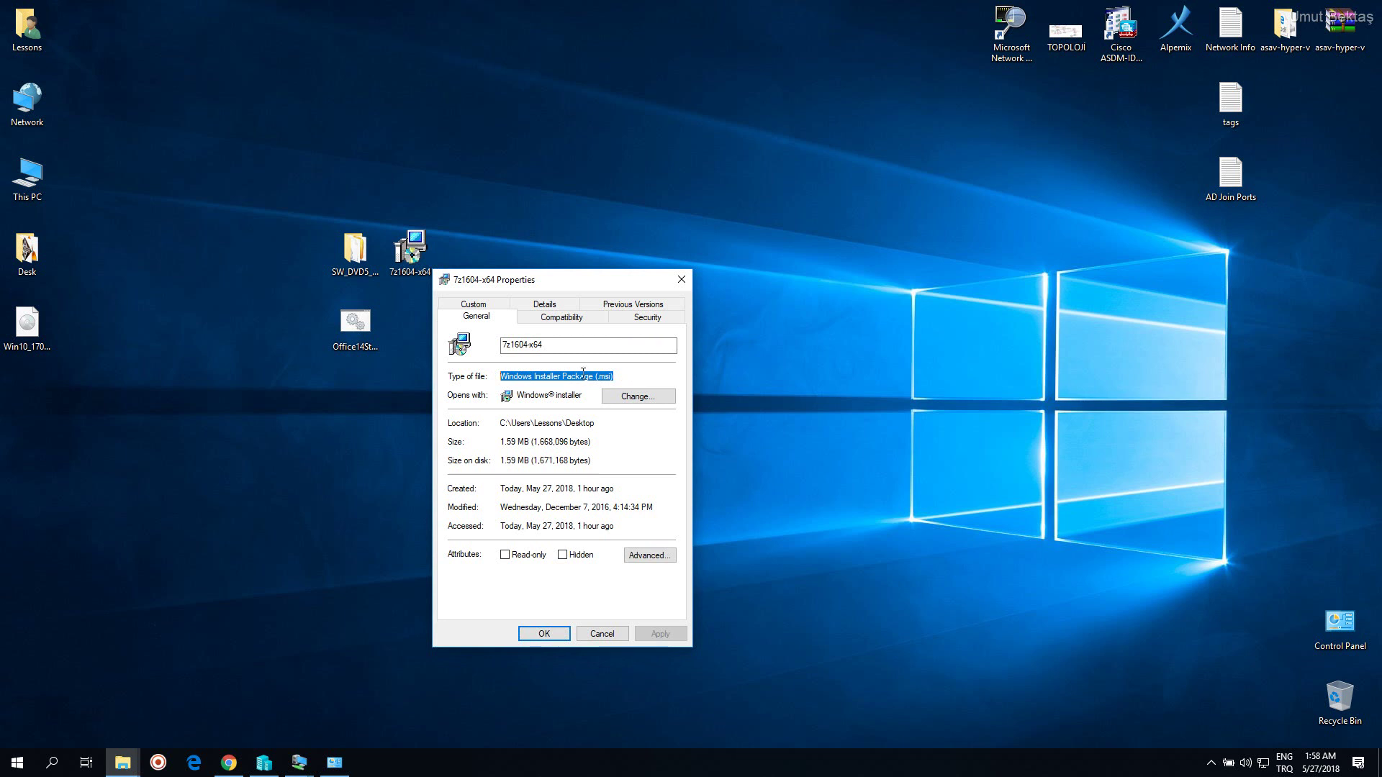
pyautogui.click(630, 373)
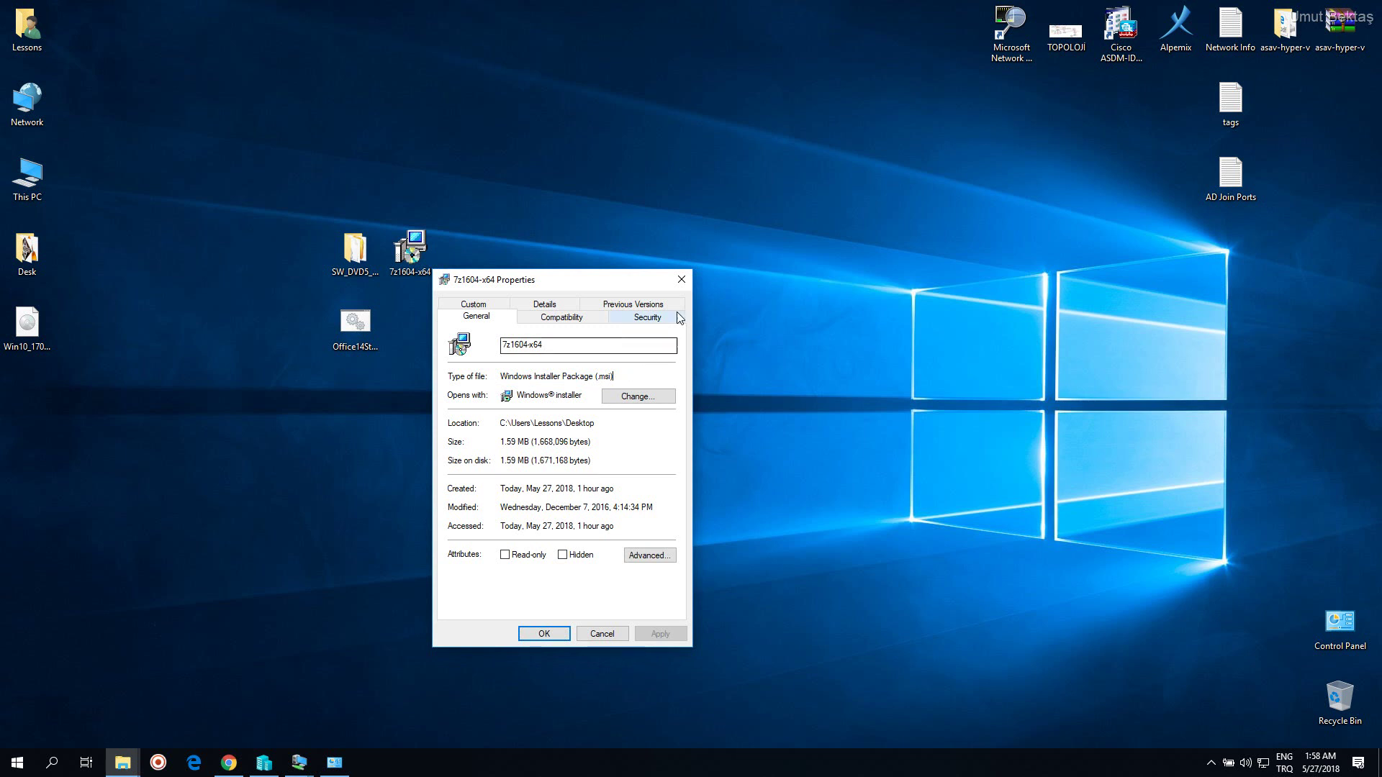
pyautogui.click(684, 279)
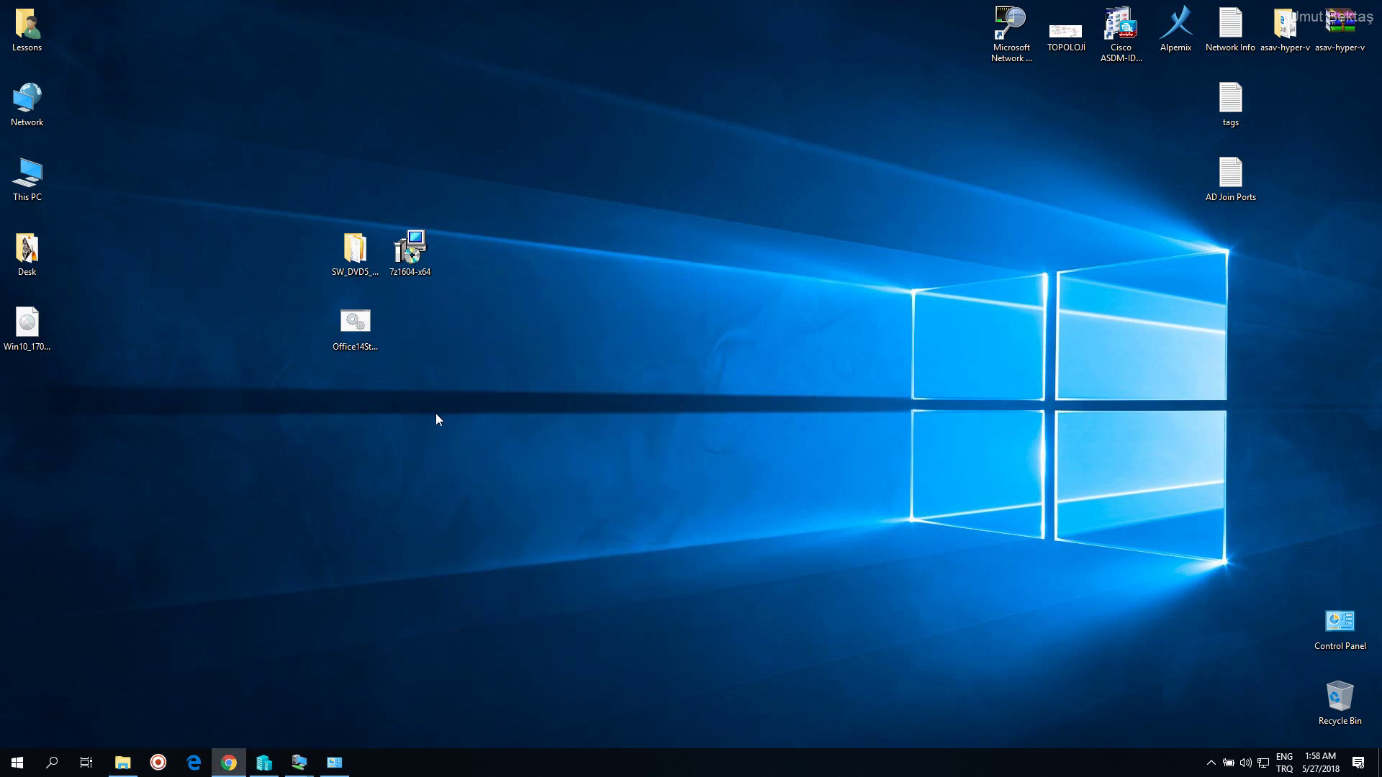
pyautogui.moveTo(296, 239); pyautogui.dragTo(363, 362)
pyautogui.click(347, 356)
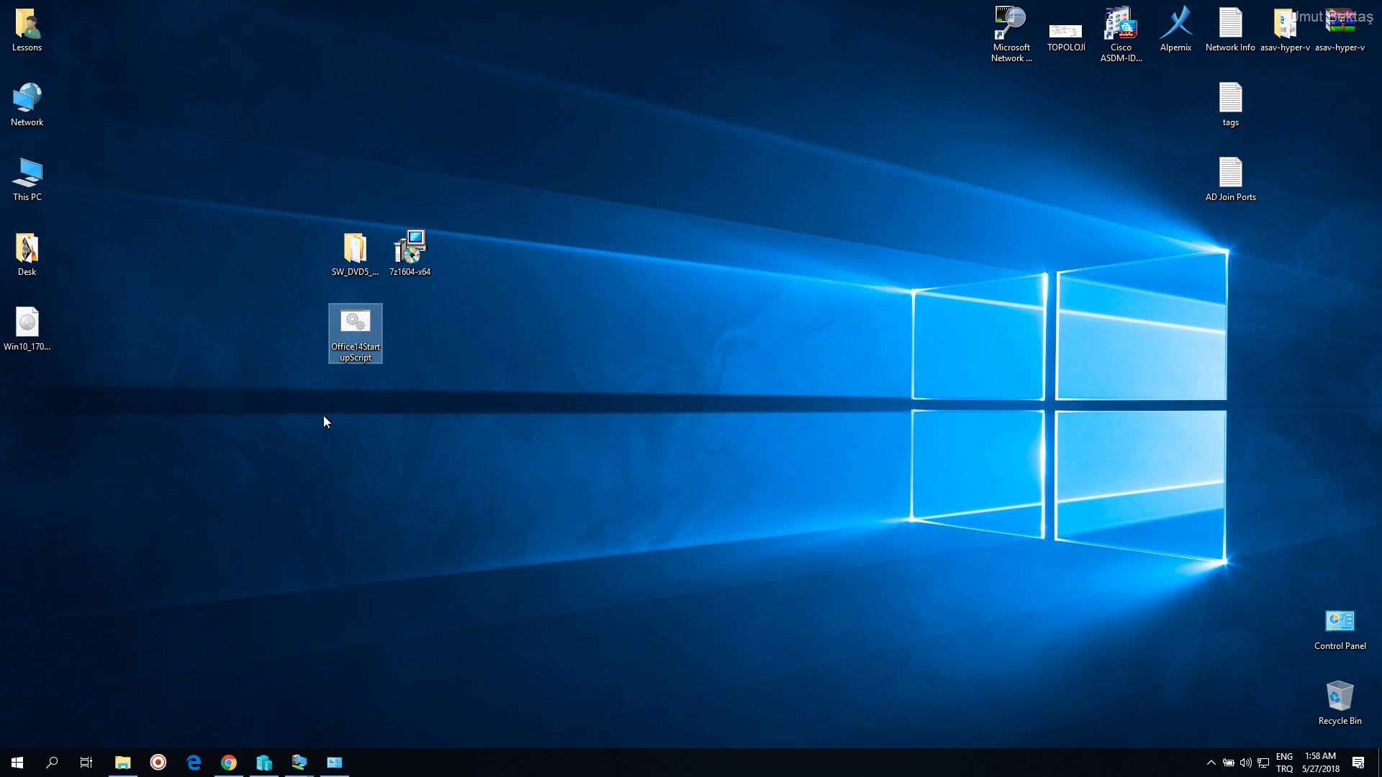
pyautogui.moveTo(303, 245); pyautogui.dragTo(363, 353)
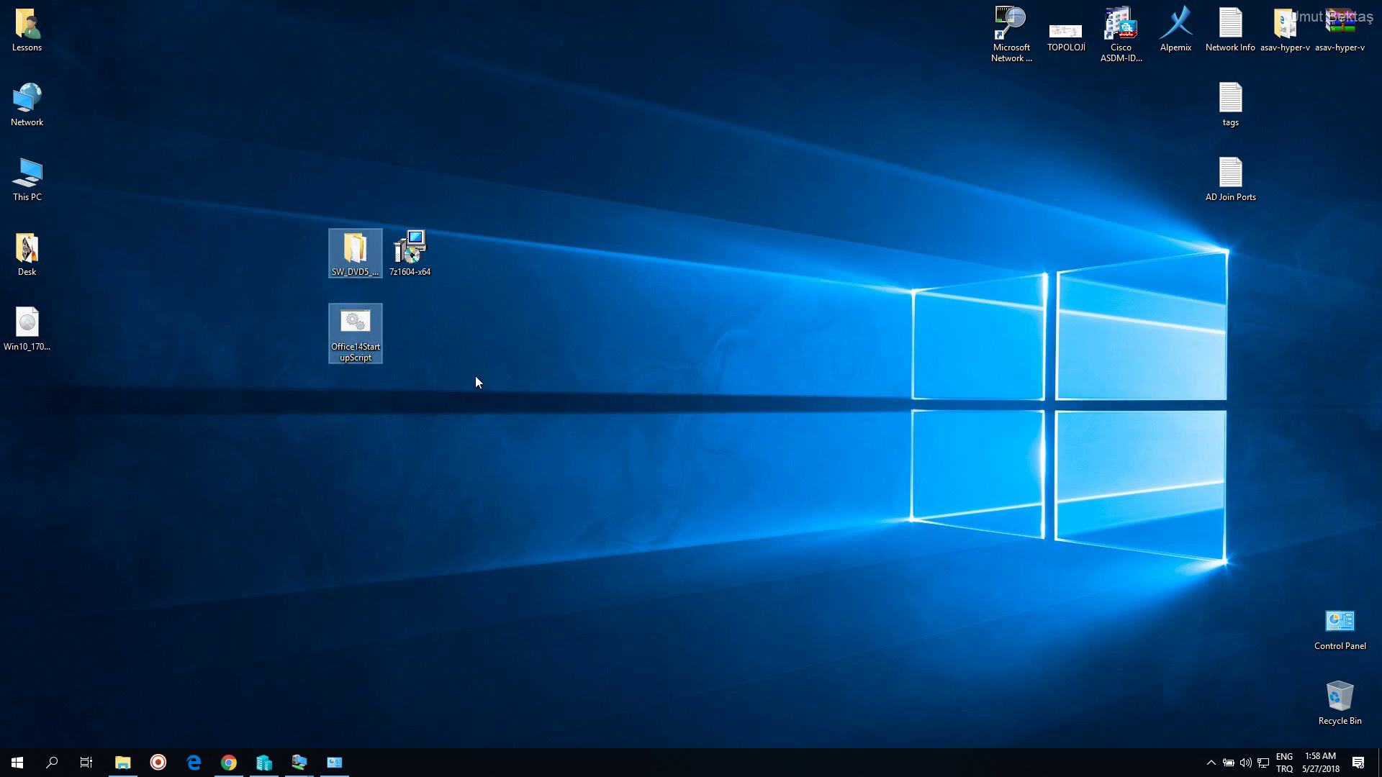
pyautogui.click(423, 270)
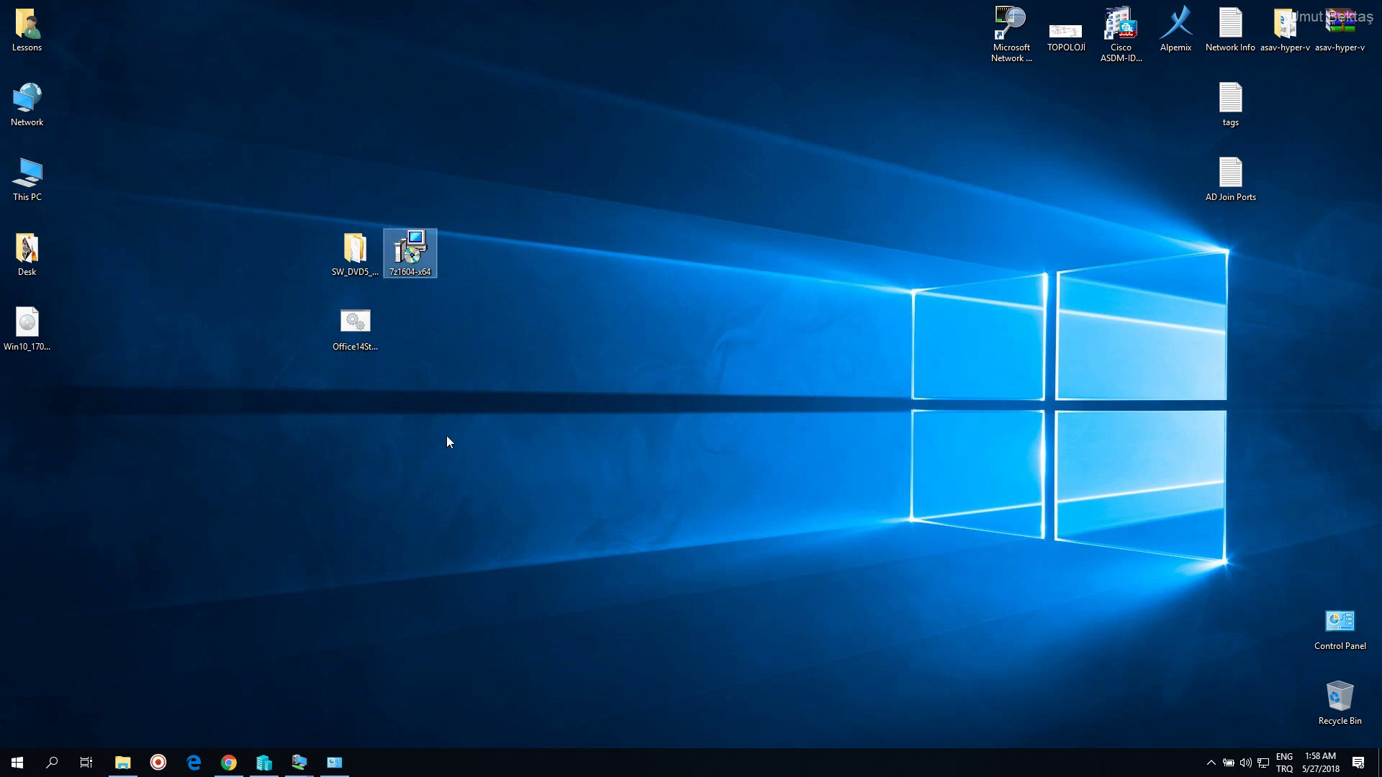
pyautogui.click(290, 264)
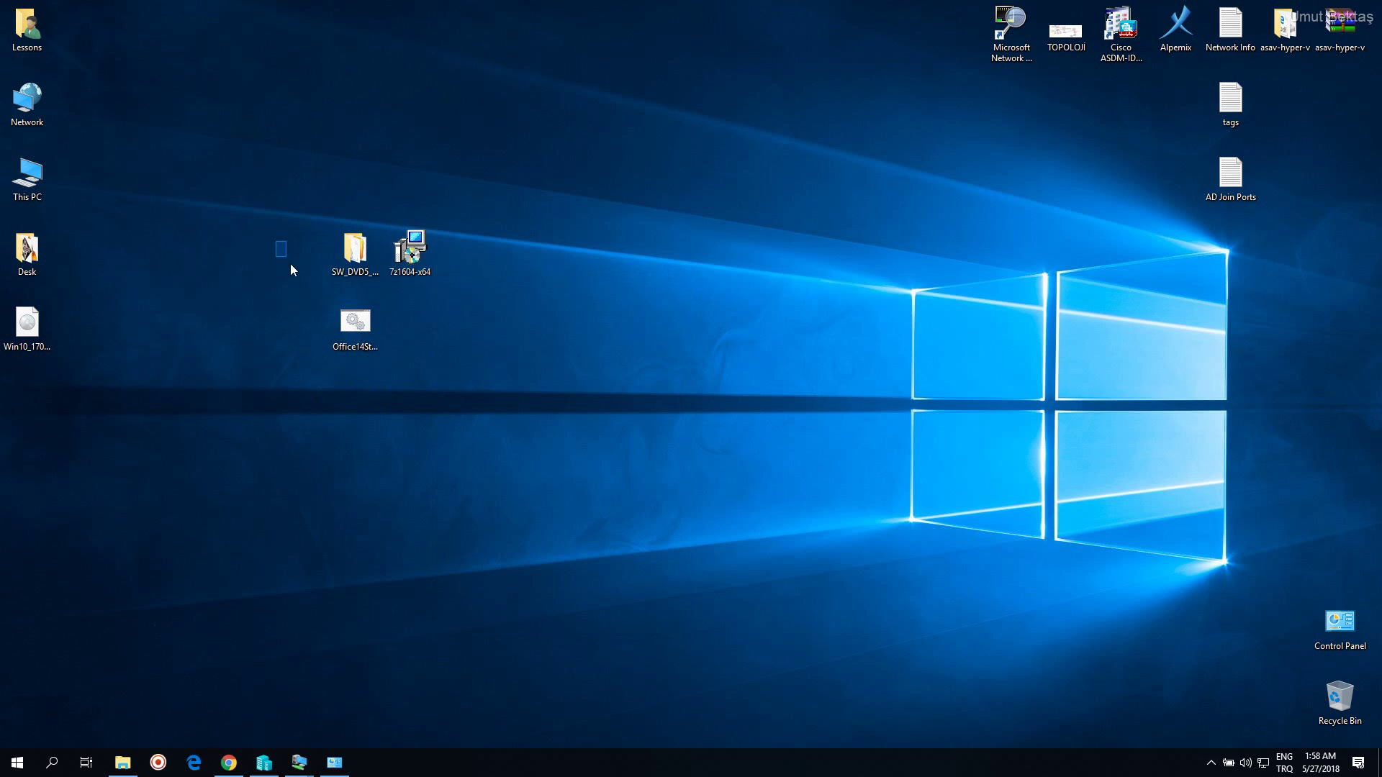
pyautogui.click(413, 275)
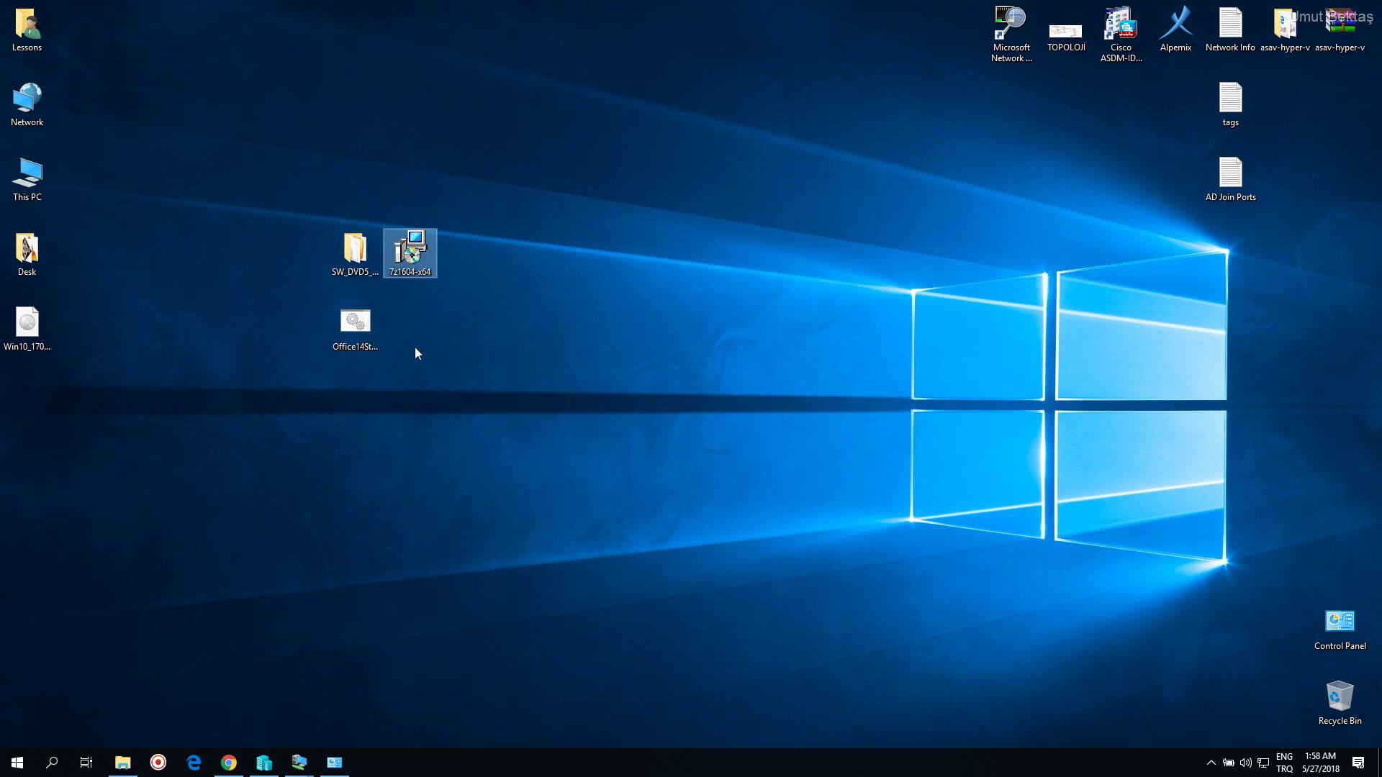
pyautogui.click(299, 373)
pyautogui.click(424, 272)
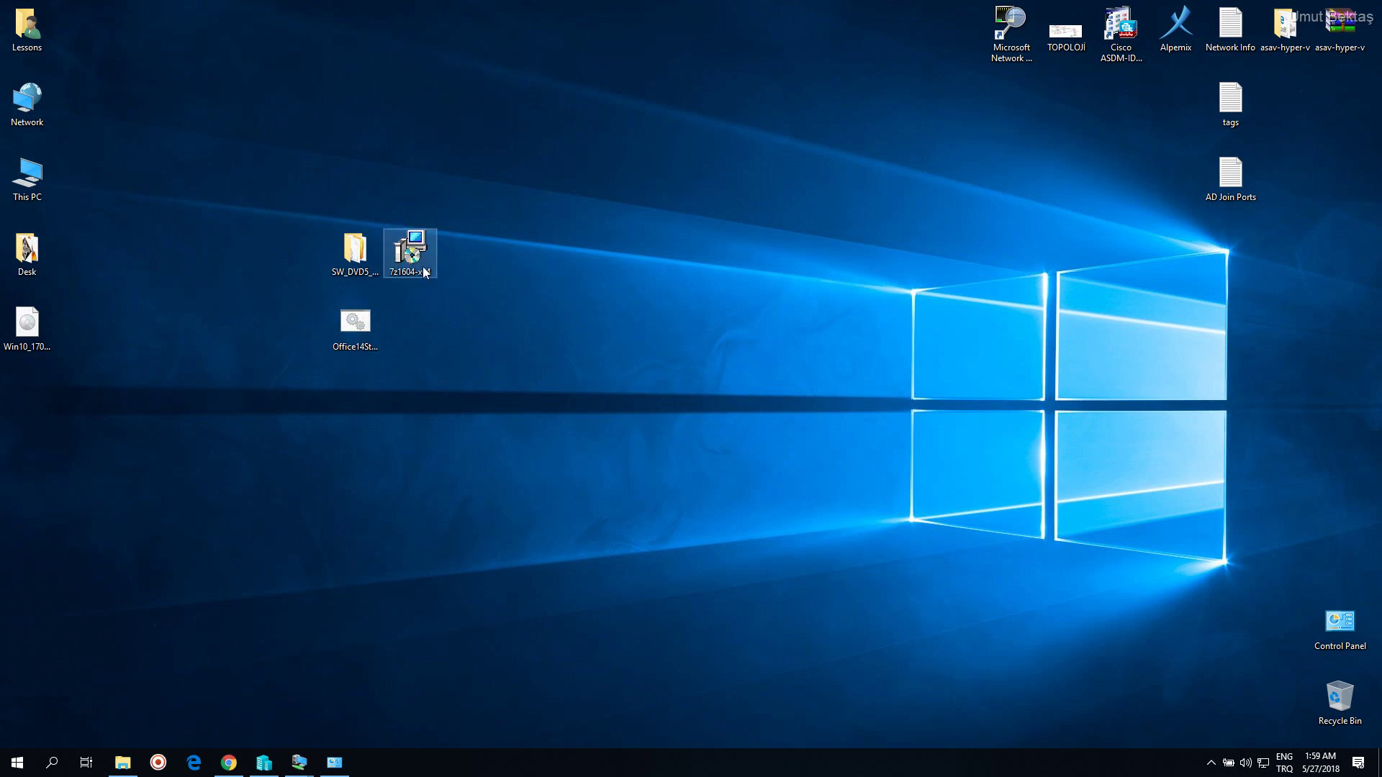
pyautogui.click(284, 326)
pyautogui.click(421, 251)
pyautogui.moveTo(286, 218); pyautogui.dragTo(367, 352)
pyautogui.click(358, 414)
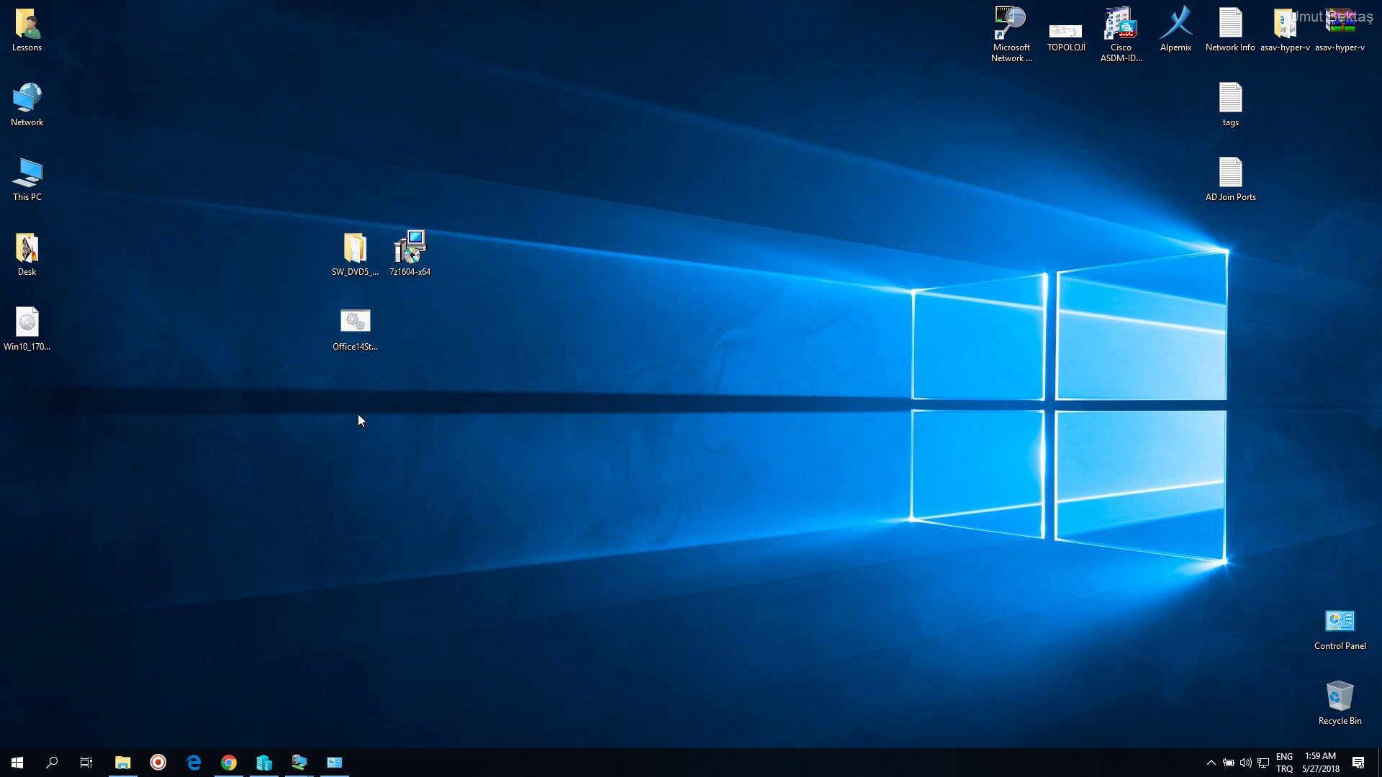
pyautogui.moveTo(298, 246); pyautogui.dragTo(365, 331)
pyautogui.click(405, 412)
# Copy Office14StartupScript from the host and paste it onto the INTERNAL-PC VM desktop
pyautogui.rightClick(357, 336)
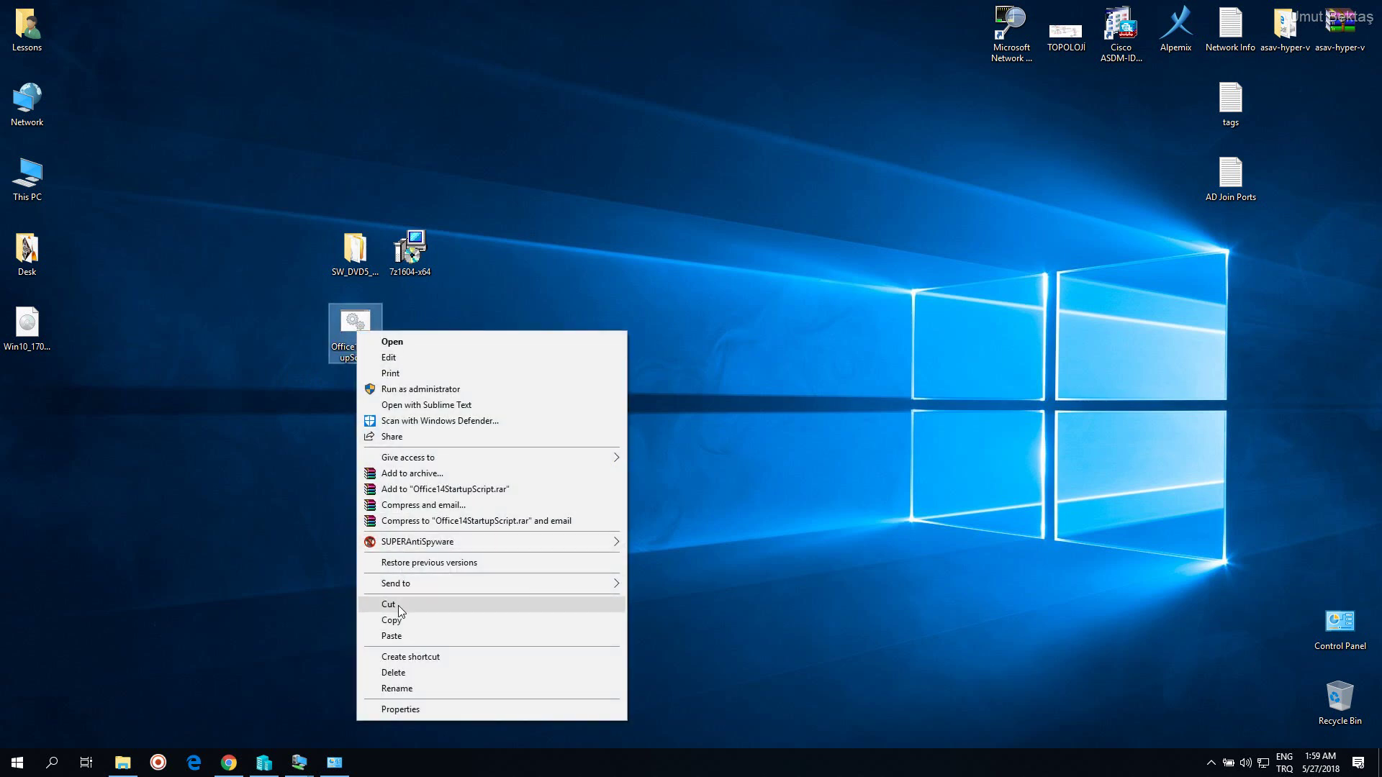
pyautogui.click(398, 622)
pyautogui.moveTo(299, 762)
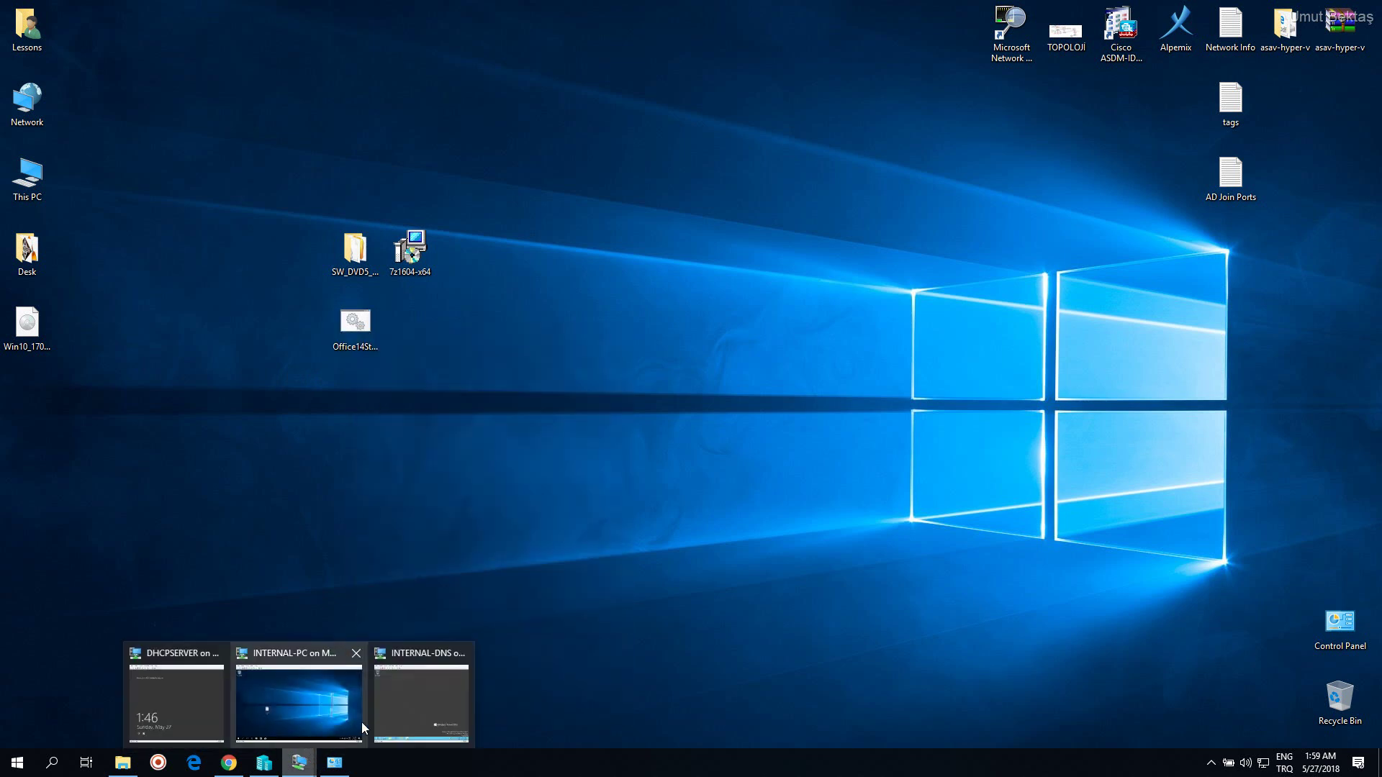
pyautogui.click(282, 706)
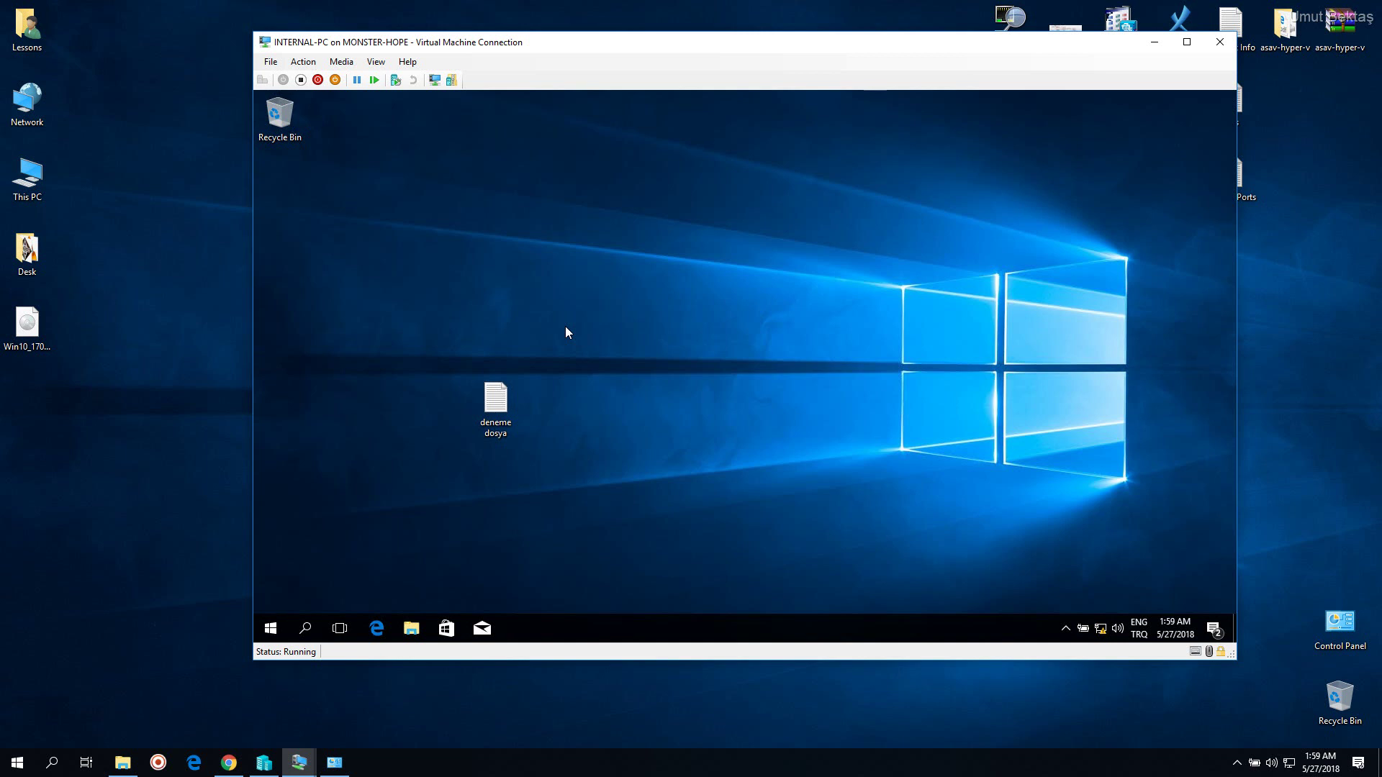
pyautogui.rightClick(577, 269)
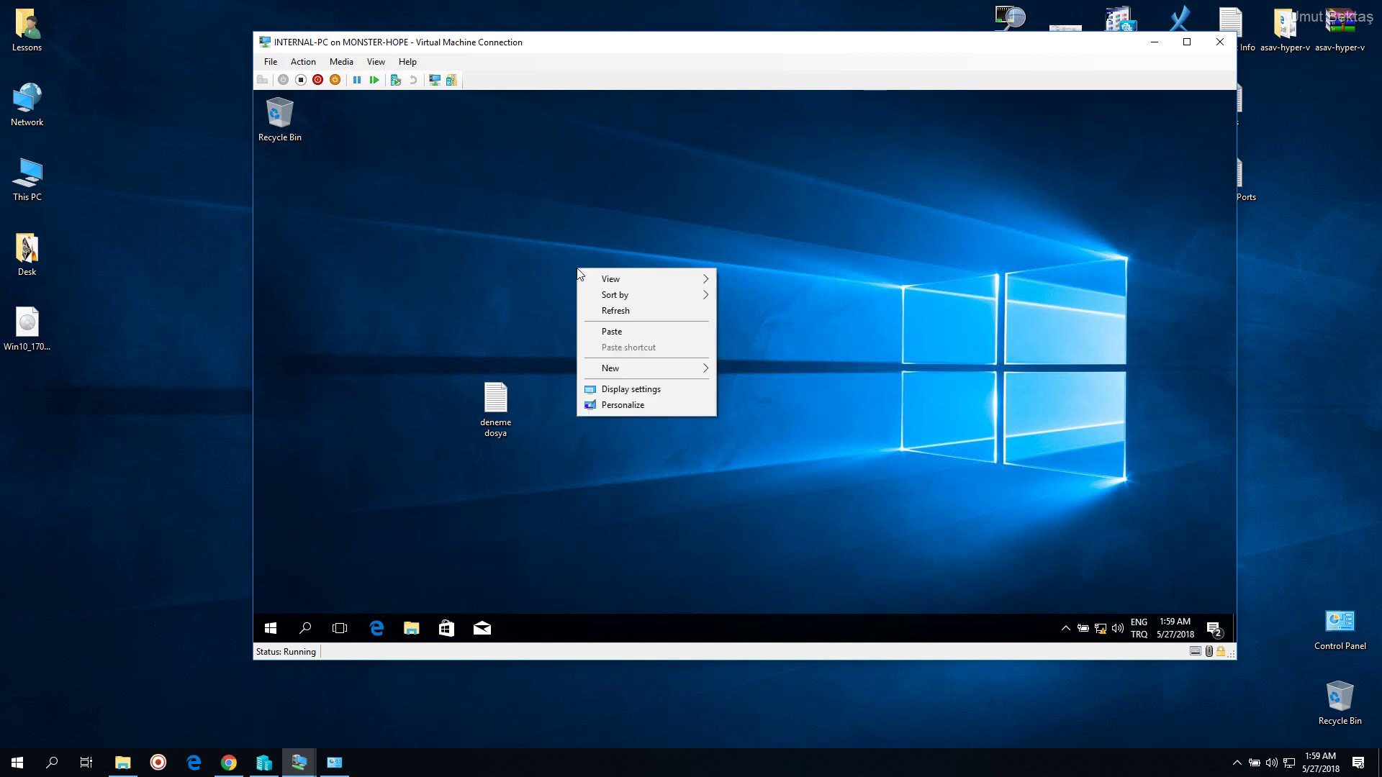
pyautogui.click(622, 331)
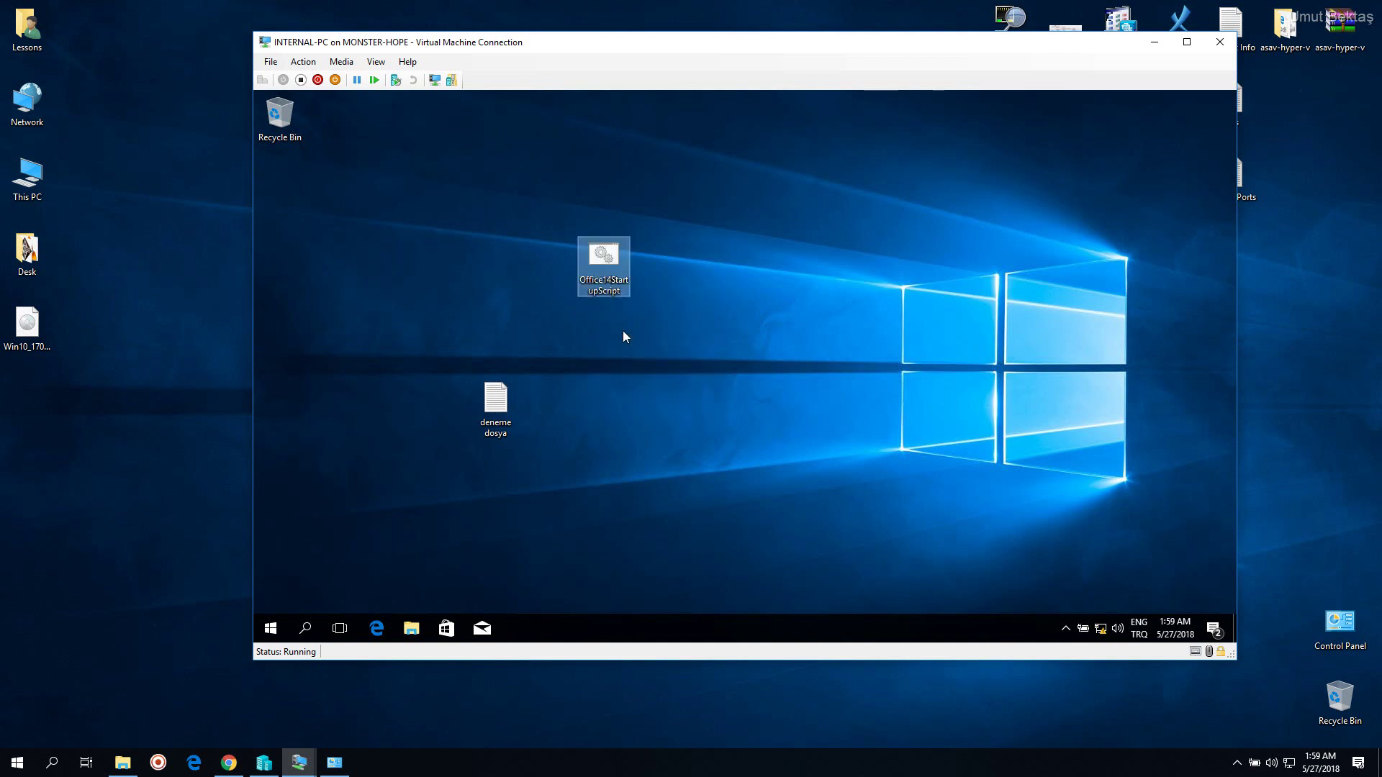
pyautogui.moveTo(609, 282); pyautogui.dragTo(437, 257)
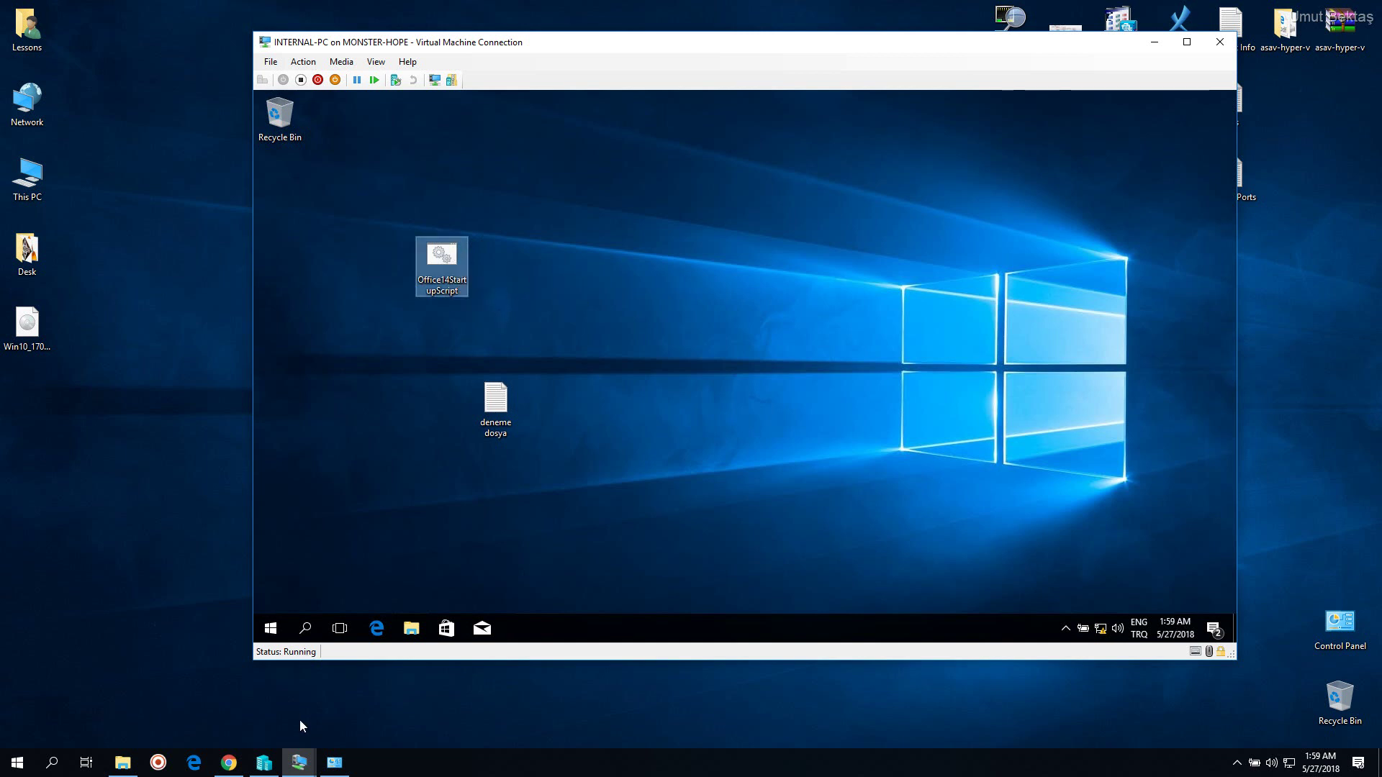
# Switch to the INTERNAL-DNS Windows Server 2012 VM window and position it beside INTERNAL-PC
pyautogui.moveTo(298, 762)
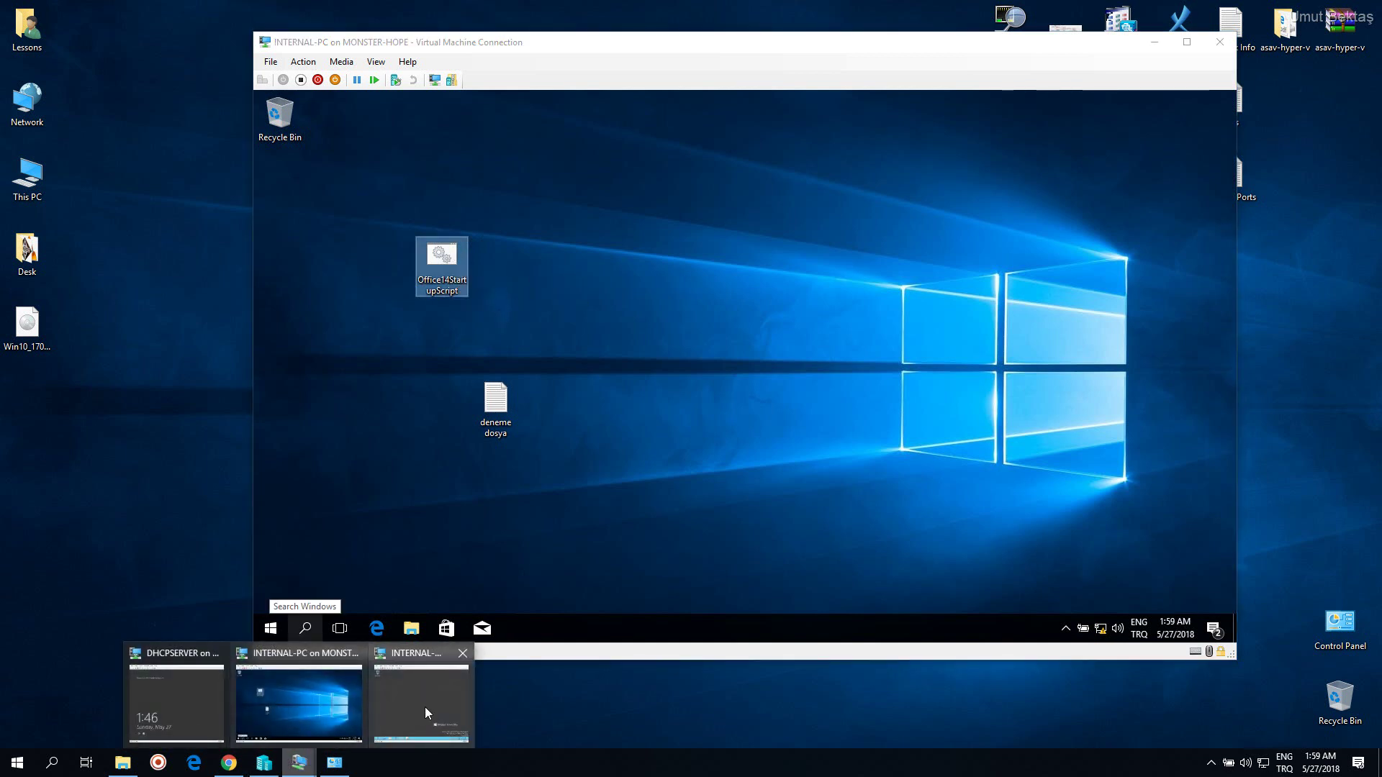
pyautogui.click(425, 706)
pyautogui.rightClick(515, 220)
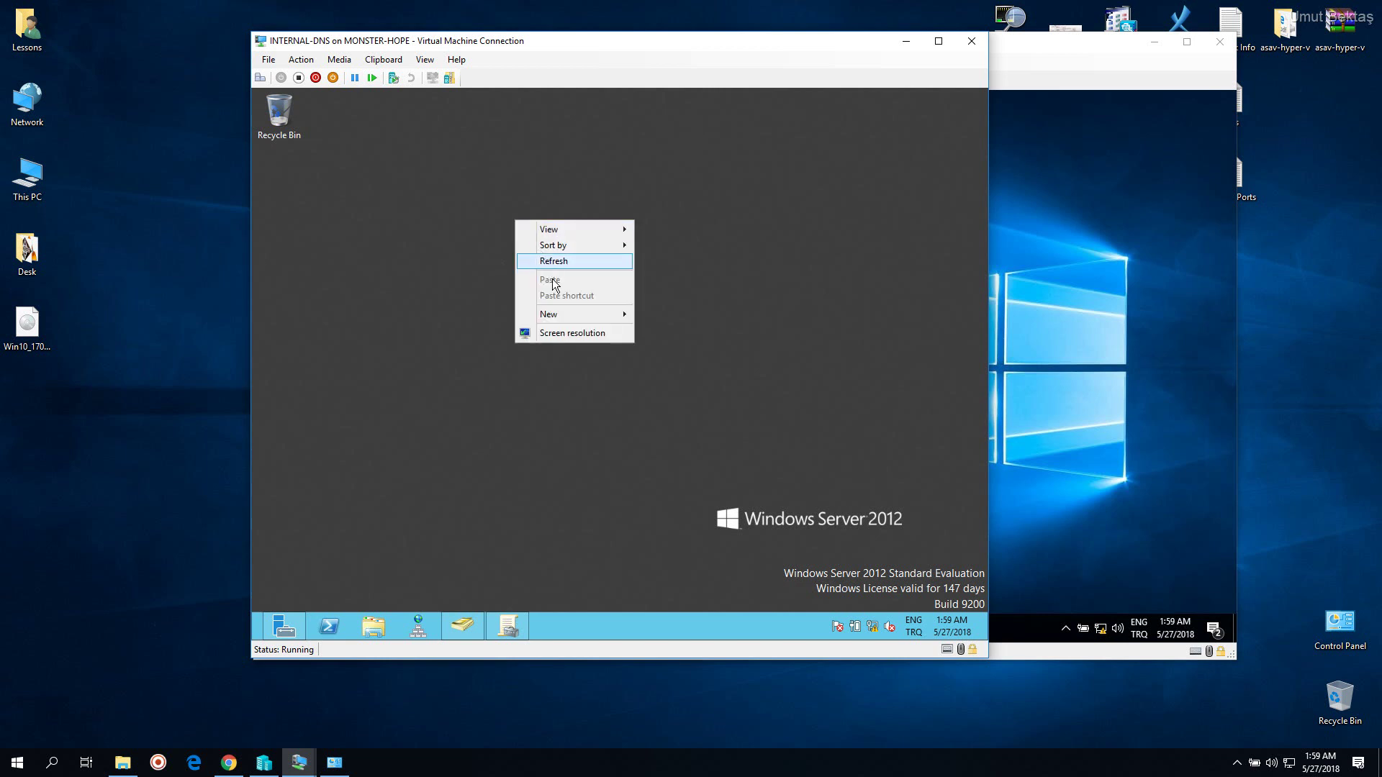
pyautogui.click(418, 290)
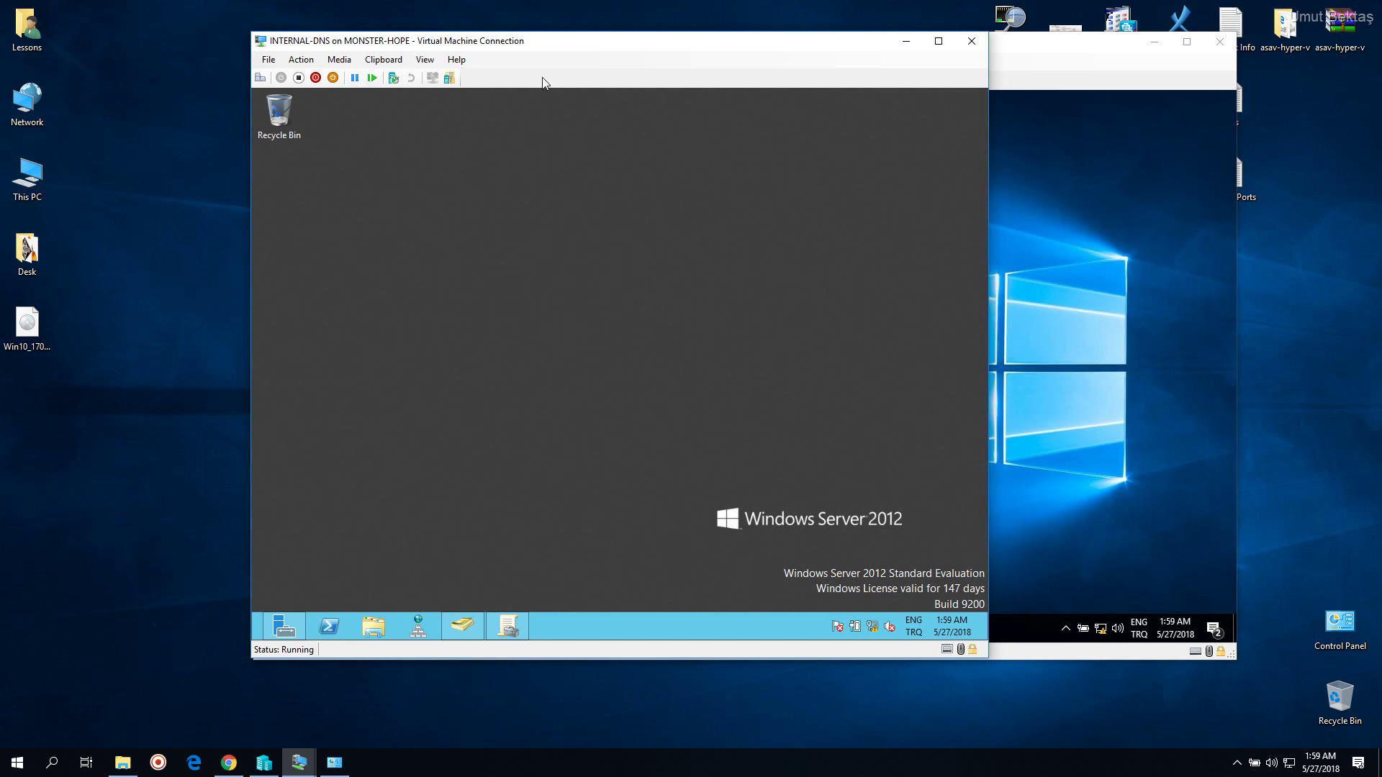
pyautogui.moveTo(562, 51); pyautogui.dragTo(365, 57)
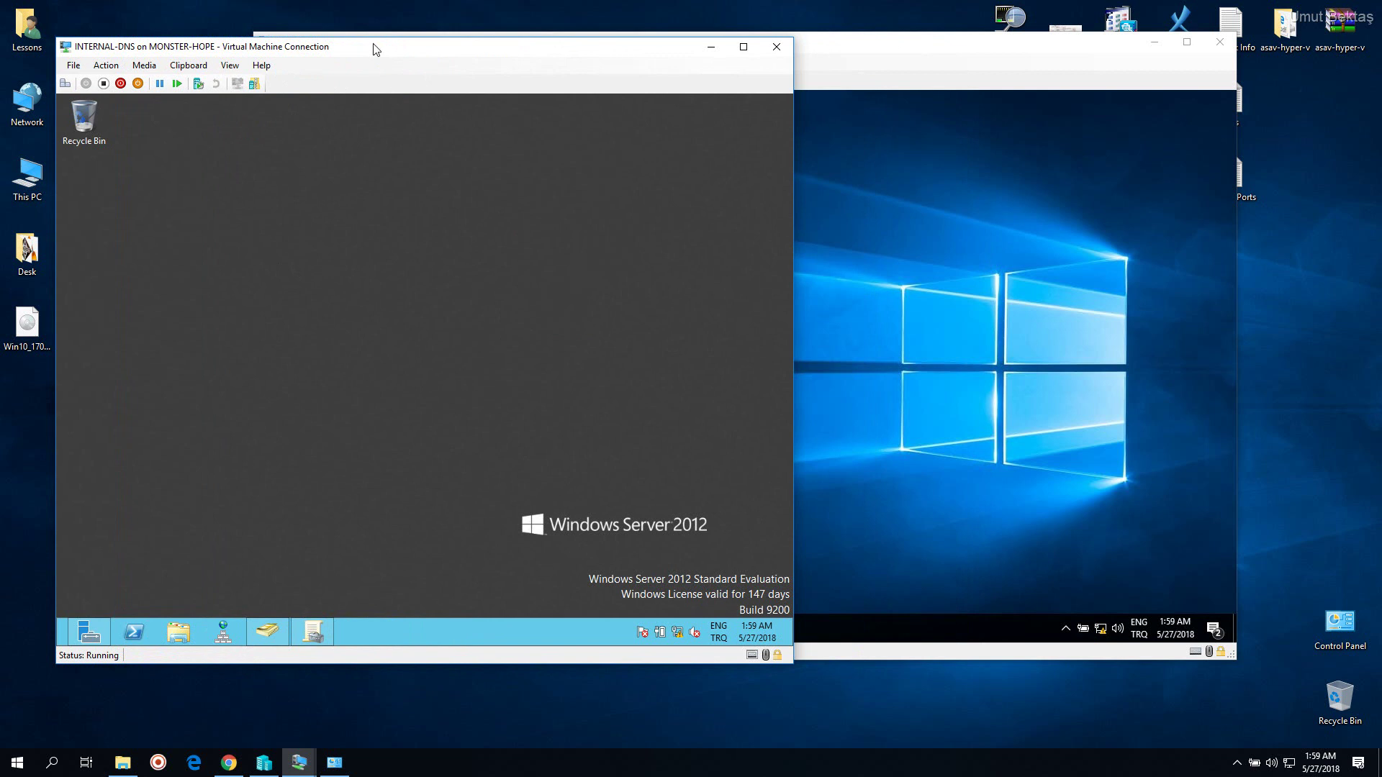
pyautogui.moveTo(374, 44); pyautogui.dragTo(453, 41)
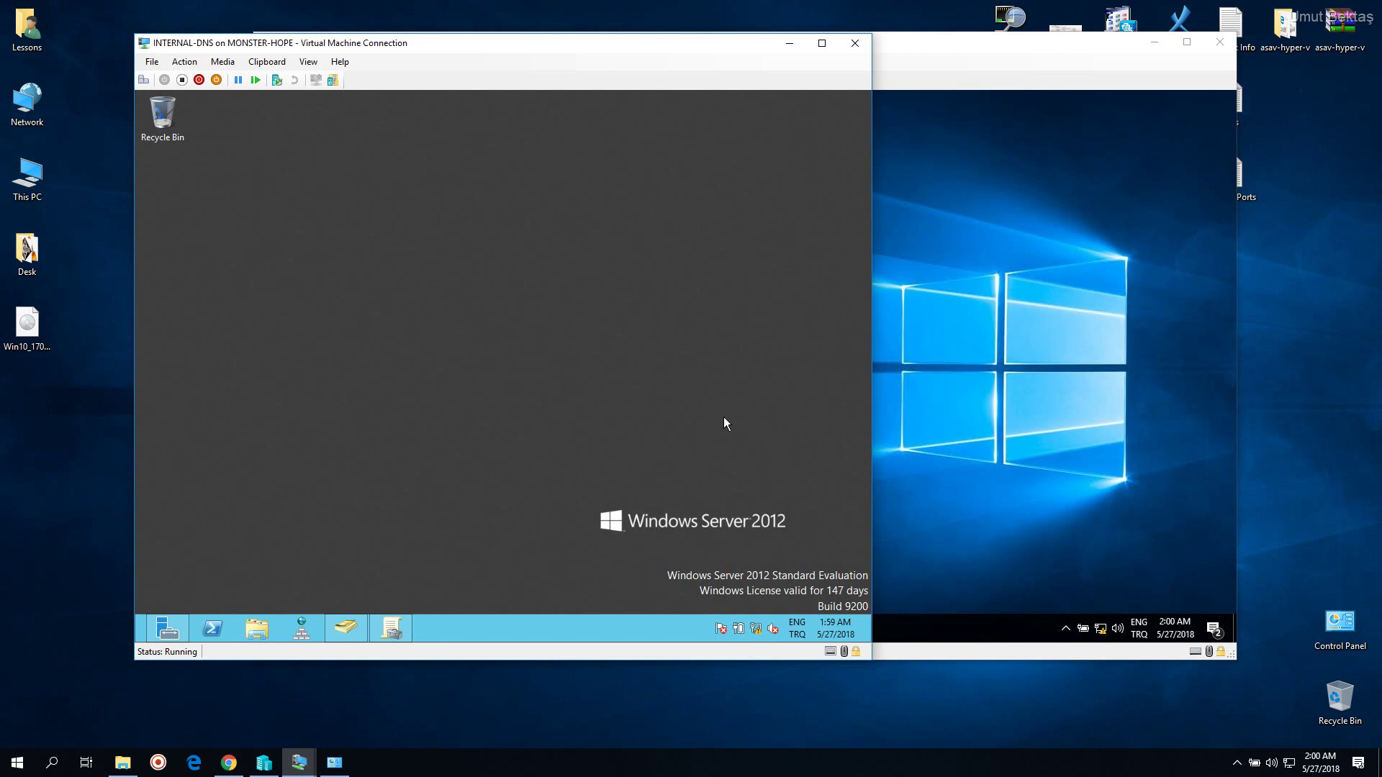
pyautogui.moveTo(469, 41); pyautogui.dragTo(450, 38)
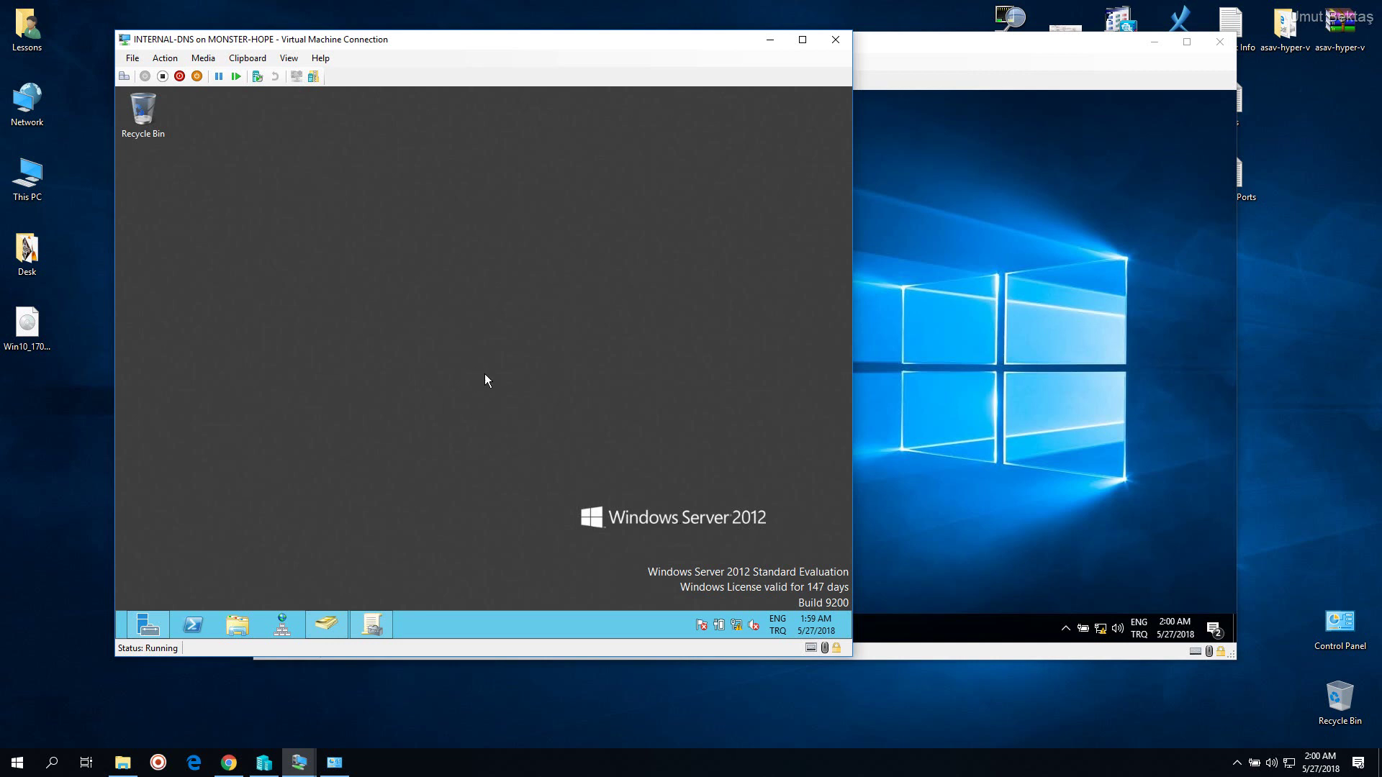
pyautogui.rightClick(516, 310)
pyautogui.click(546, 340)
pyautogui.moveTo(583, 49); pyautogui.dragTo(606, 52)
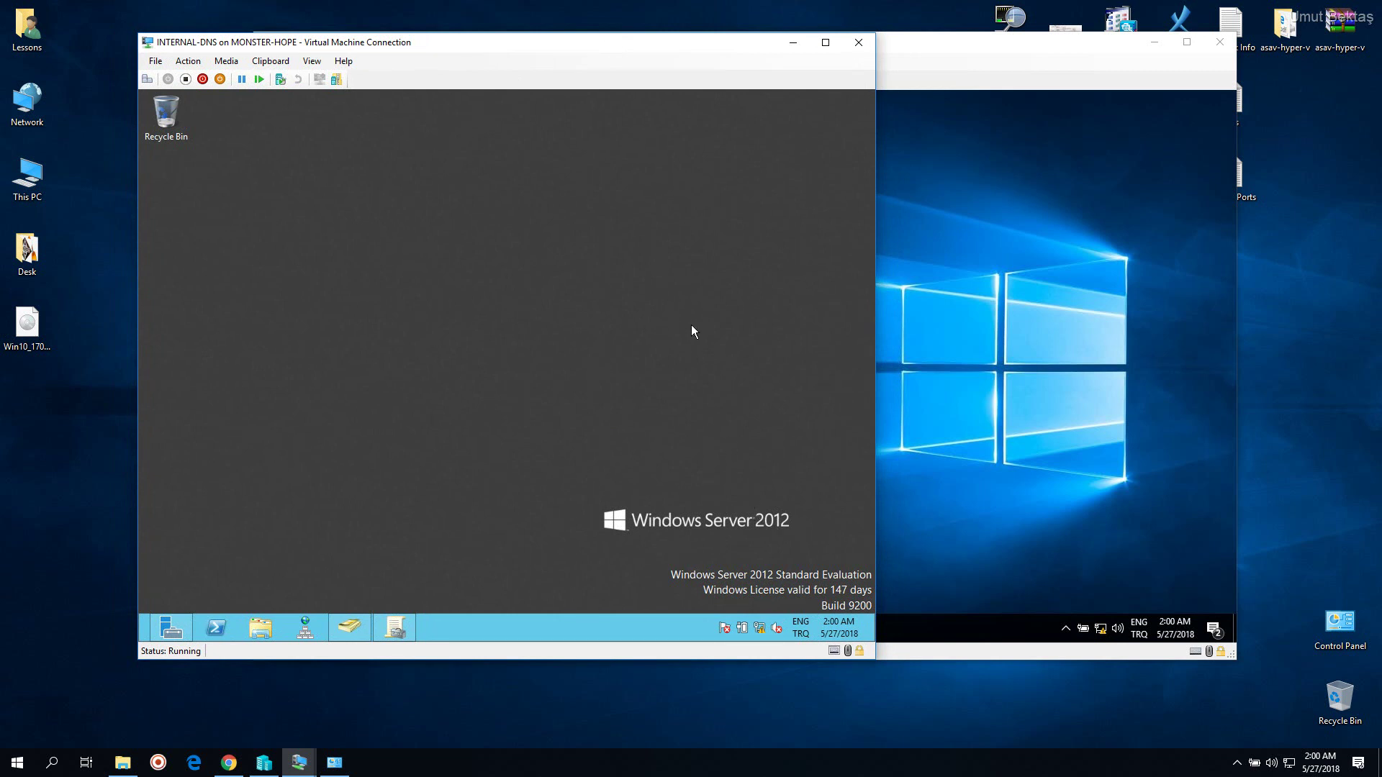
# On the host desktop, make a folder named Paylasim and drop the DVD folder, 7z1604-x64 and Office14StartupScript into it
pyautogui.click(793, 42)
pyautogui.click(1159, 45)
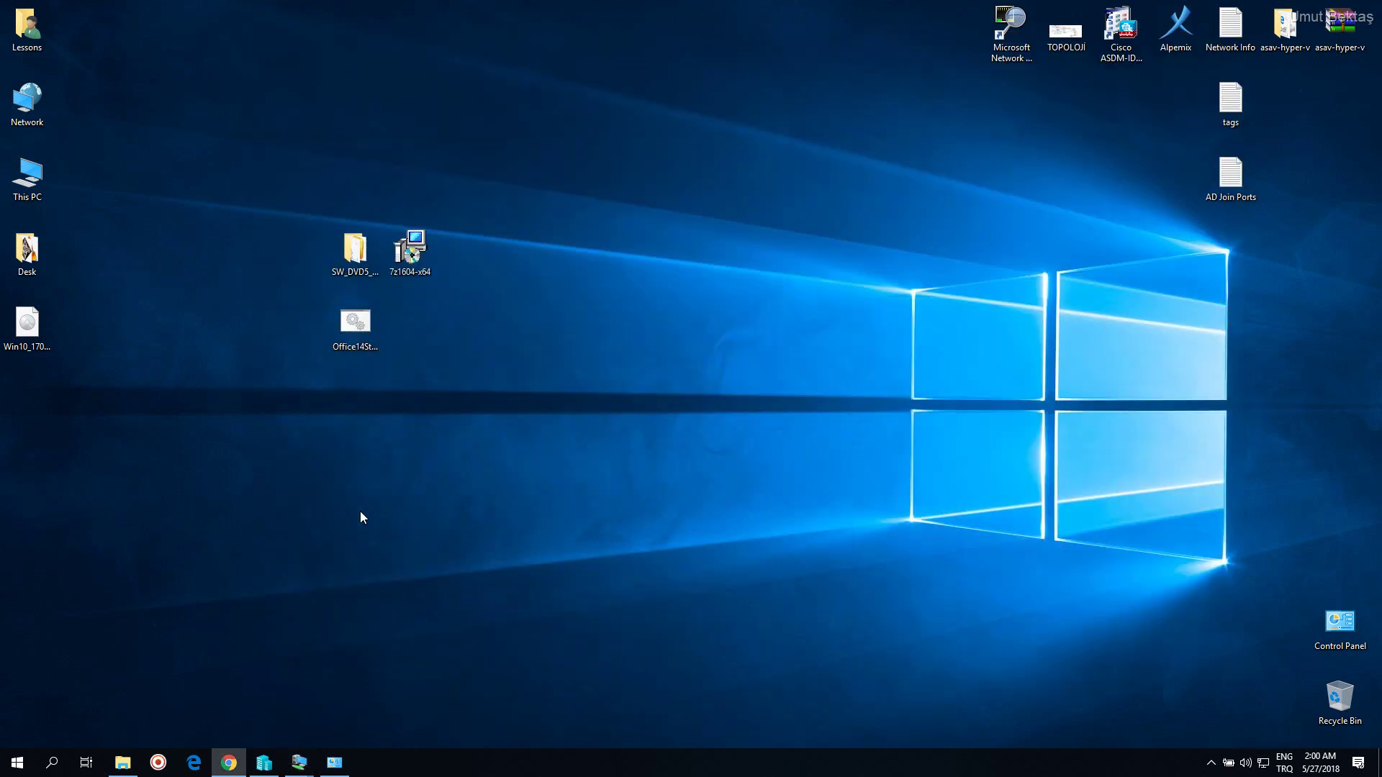
pyautogui.moveTo(296, 210); pyautogui.dragTo(520, 381)
pyautogui.rightClick(539, 382)
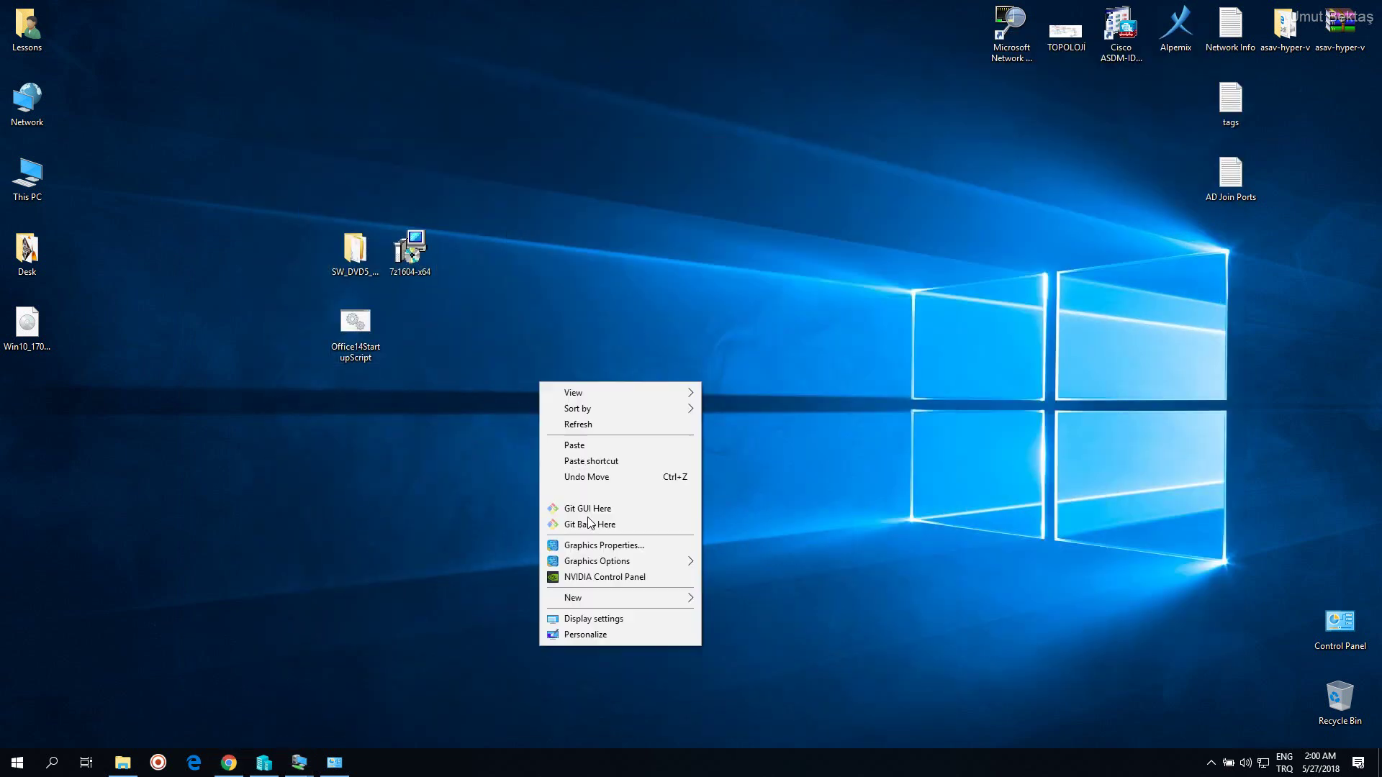
pyautogui.moveTo(619, 599)
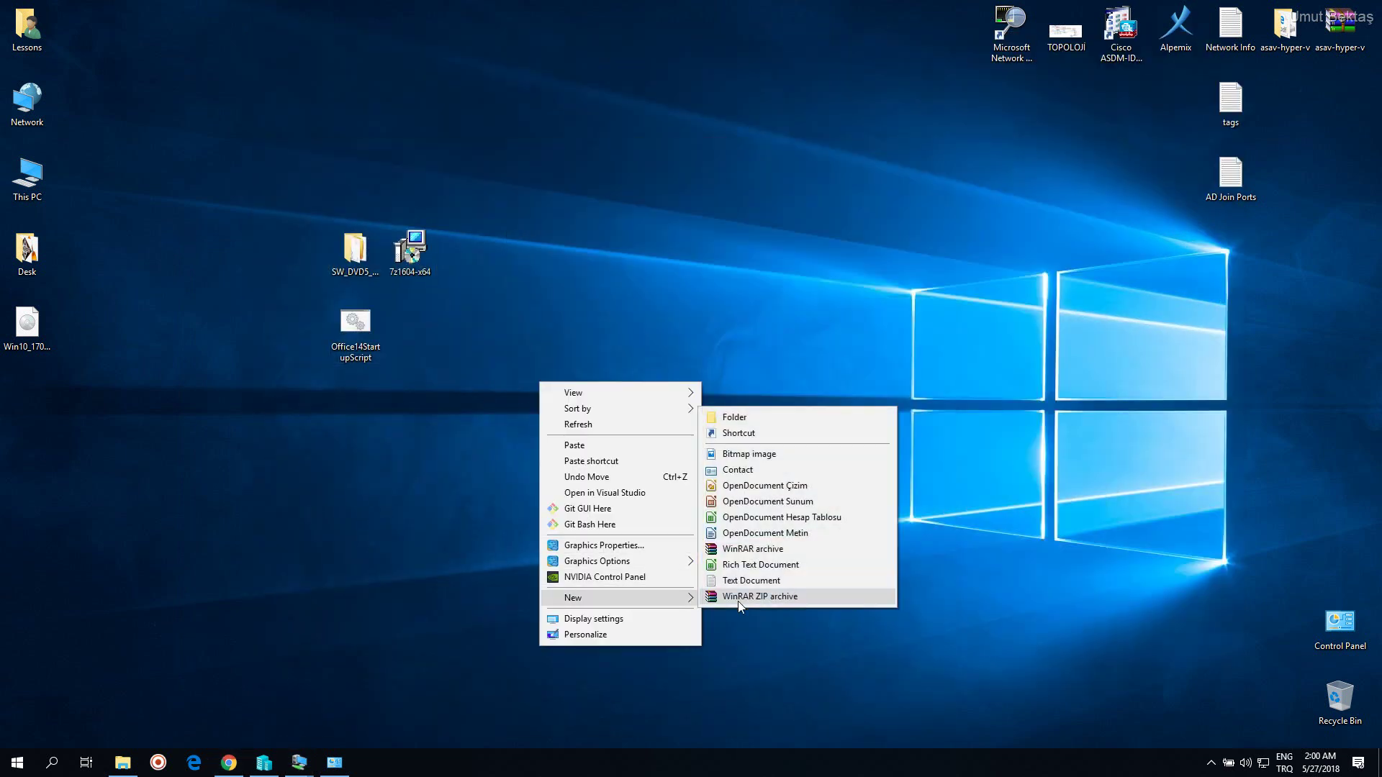
pyautogui.click(759, 421)
pyautogui.write('Payl')
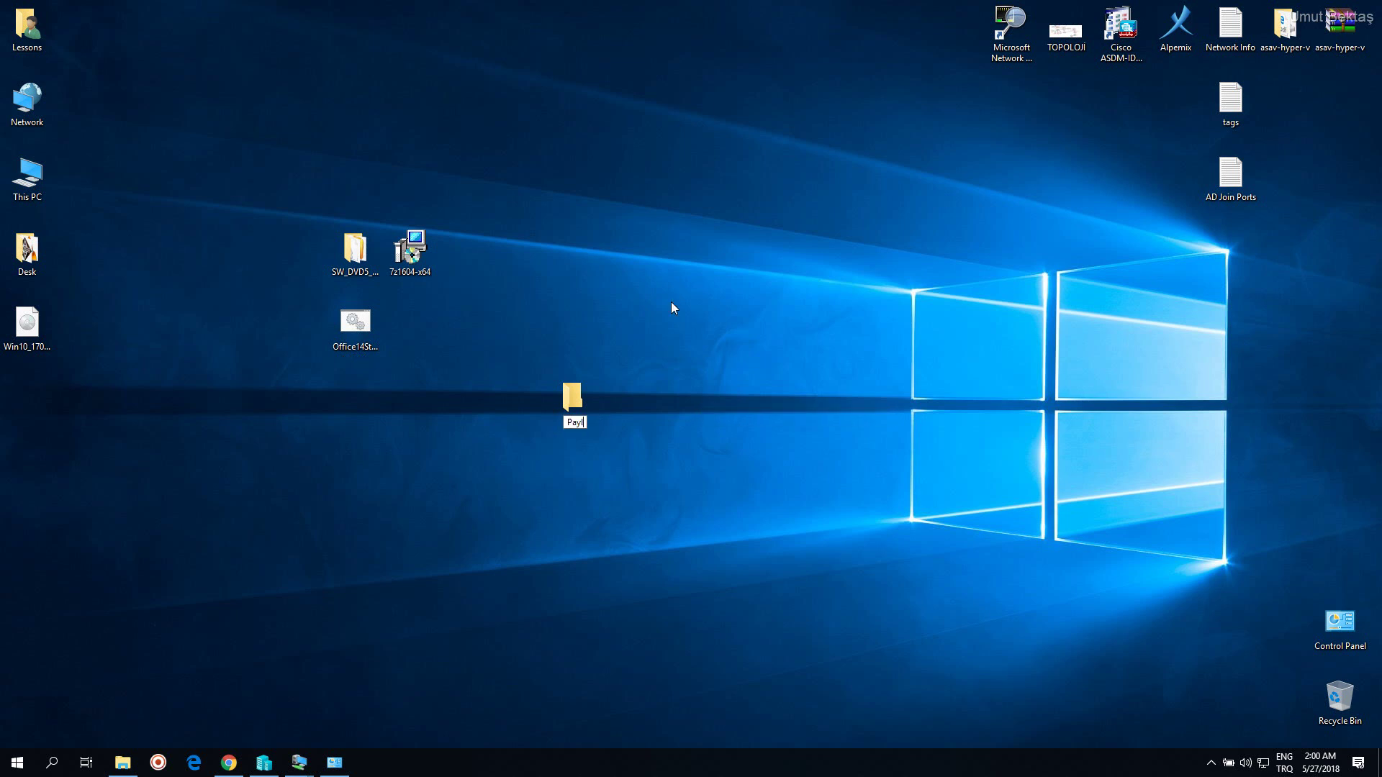
pyautogui.write('asim')
pyautogui.press('Return')
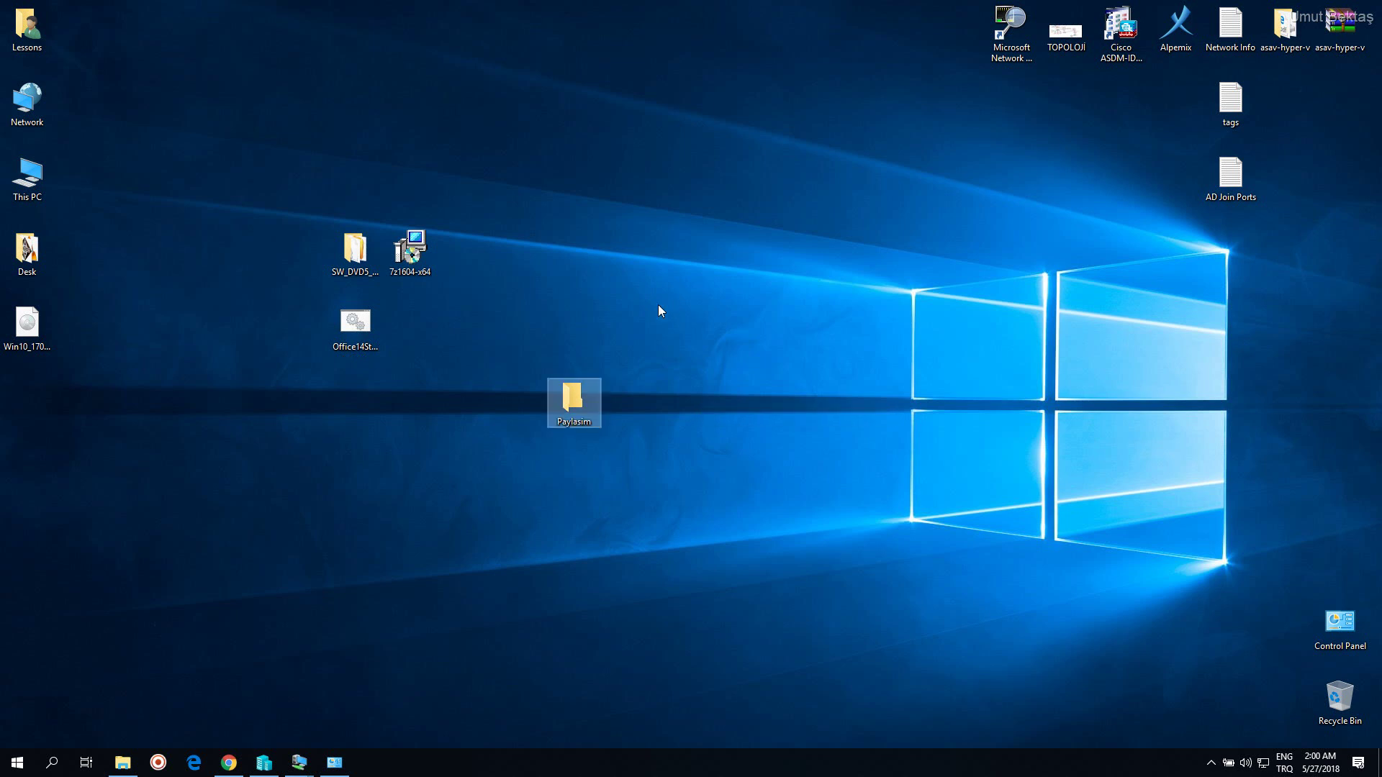
pyautogui.moveTo(210, 196); pyautogui.dragTo(455, 352)
pyautogui.moveTo(356, 326); pyautogui.dragTo(576, 407)
# Share the Paylasim folder from its Sharing tab with Read/Write access and close its properties
pyautogui.rightClick(576, 407)
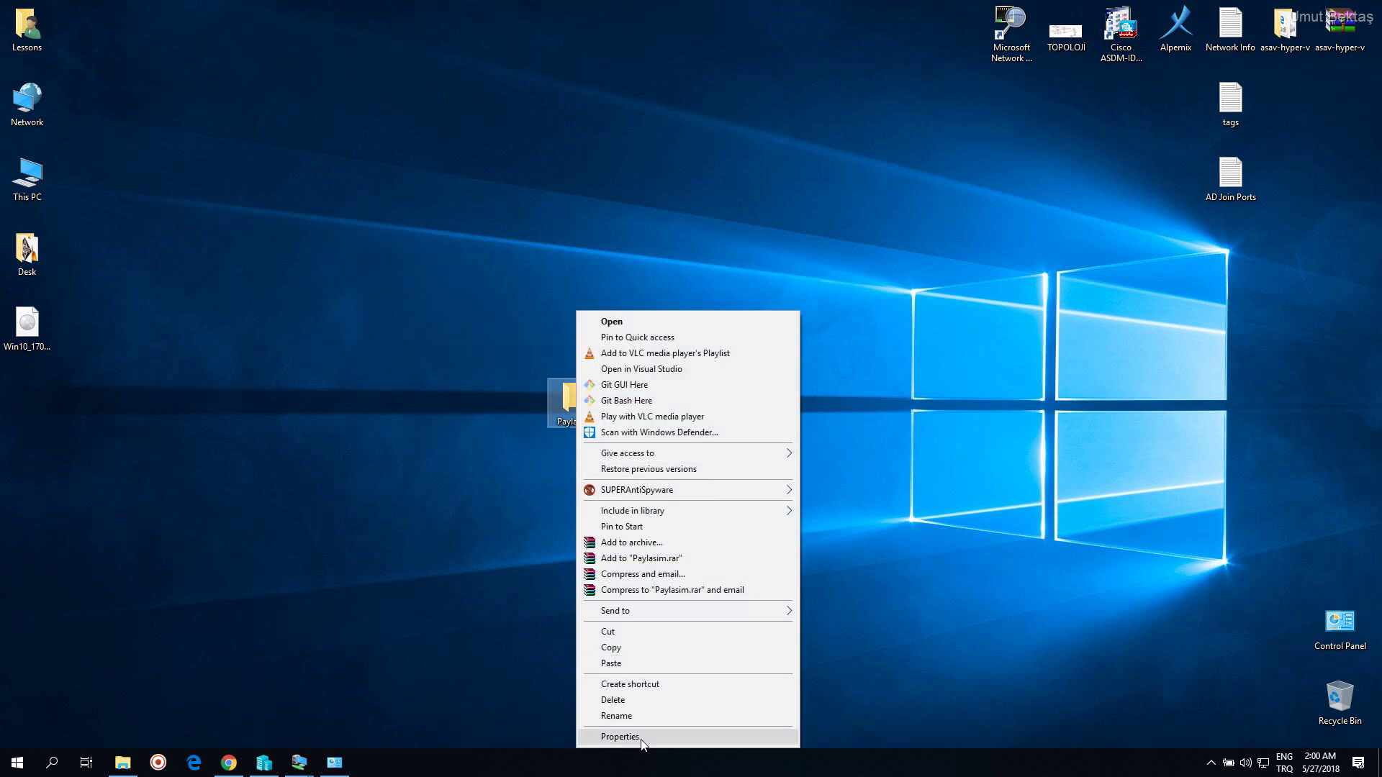
pyautogui.click(659, 735)
pyautogui.moveTo(685, 404); pyautogui.dragTo(596, 196)
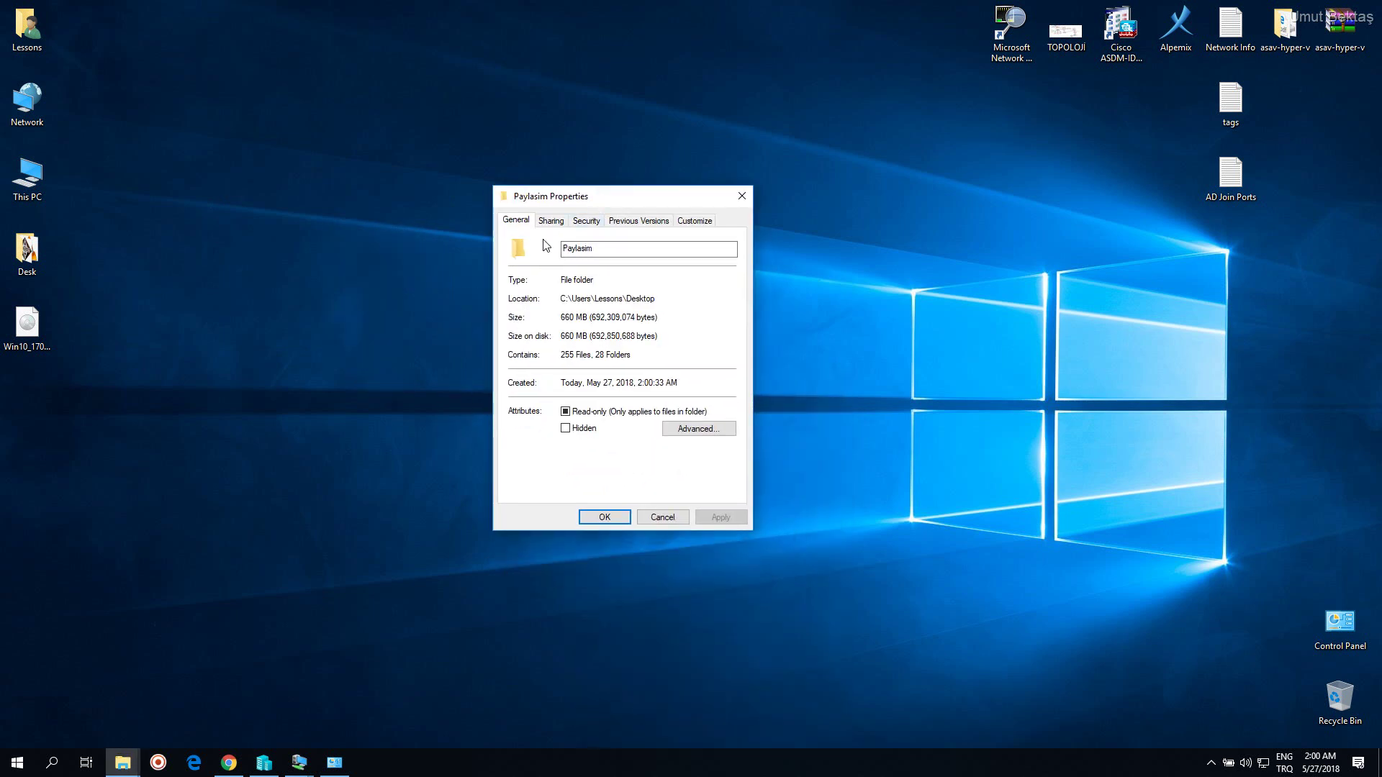
pyautogui.click(551, 221)
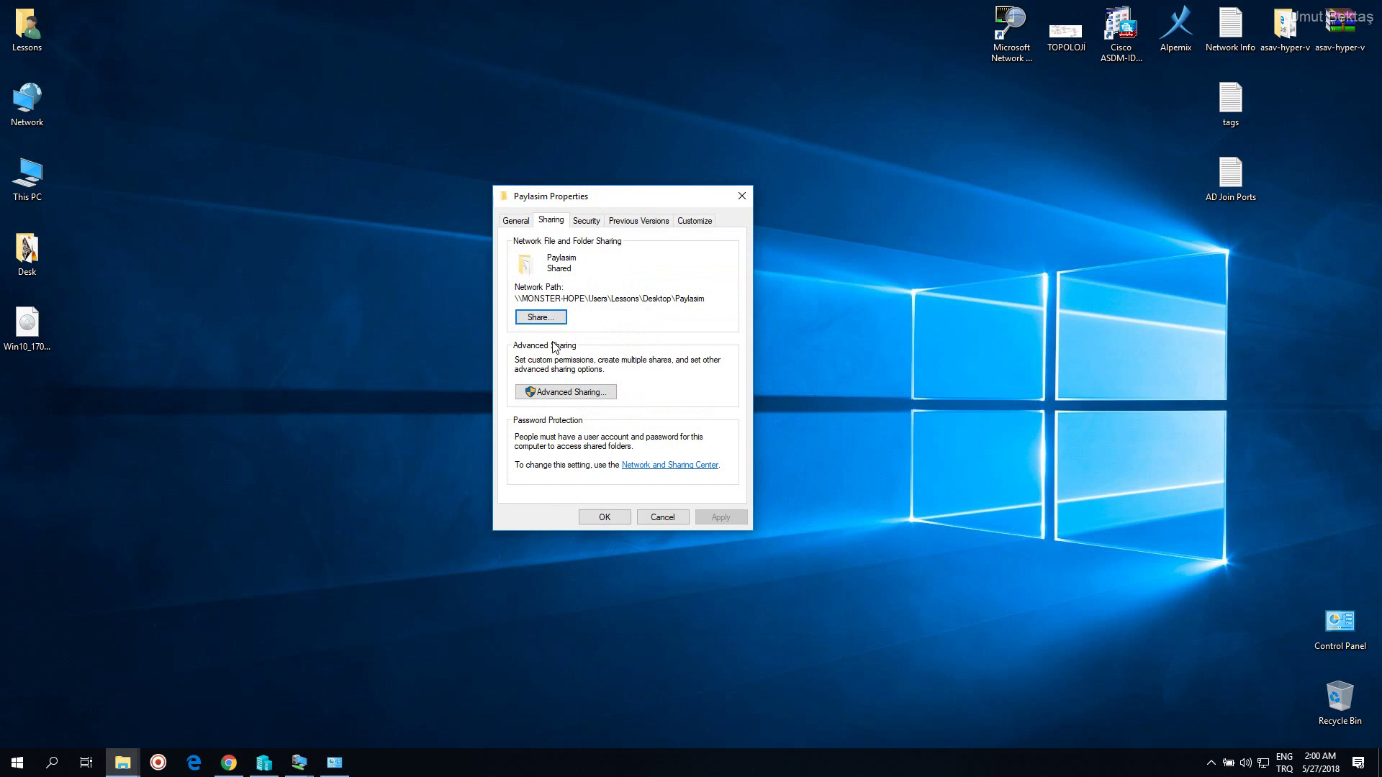
pyautogui.click(553, 318)
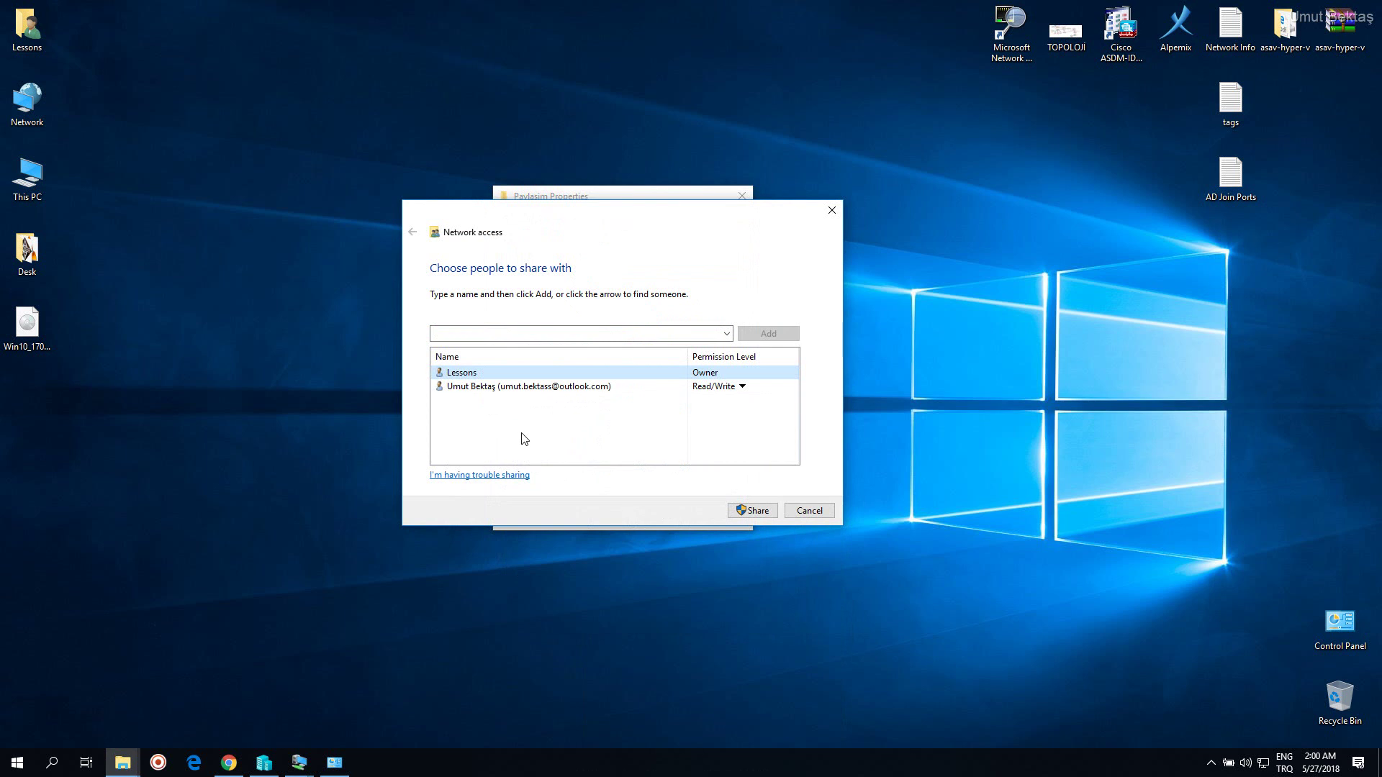
pyautogui.click(766, 512)
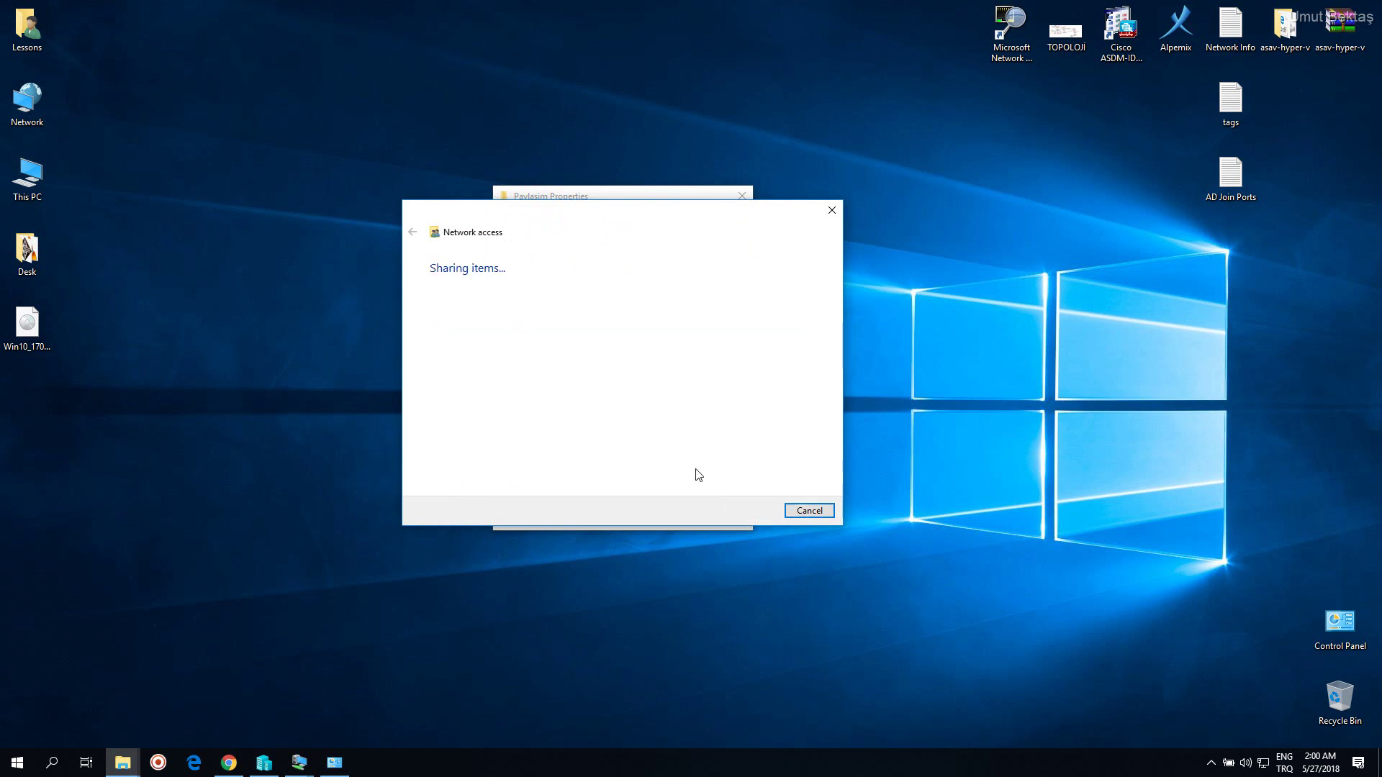
pyautogui.click(811, 512)
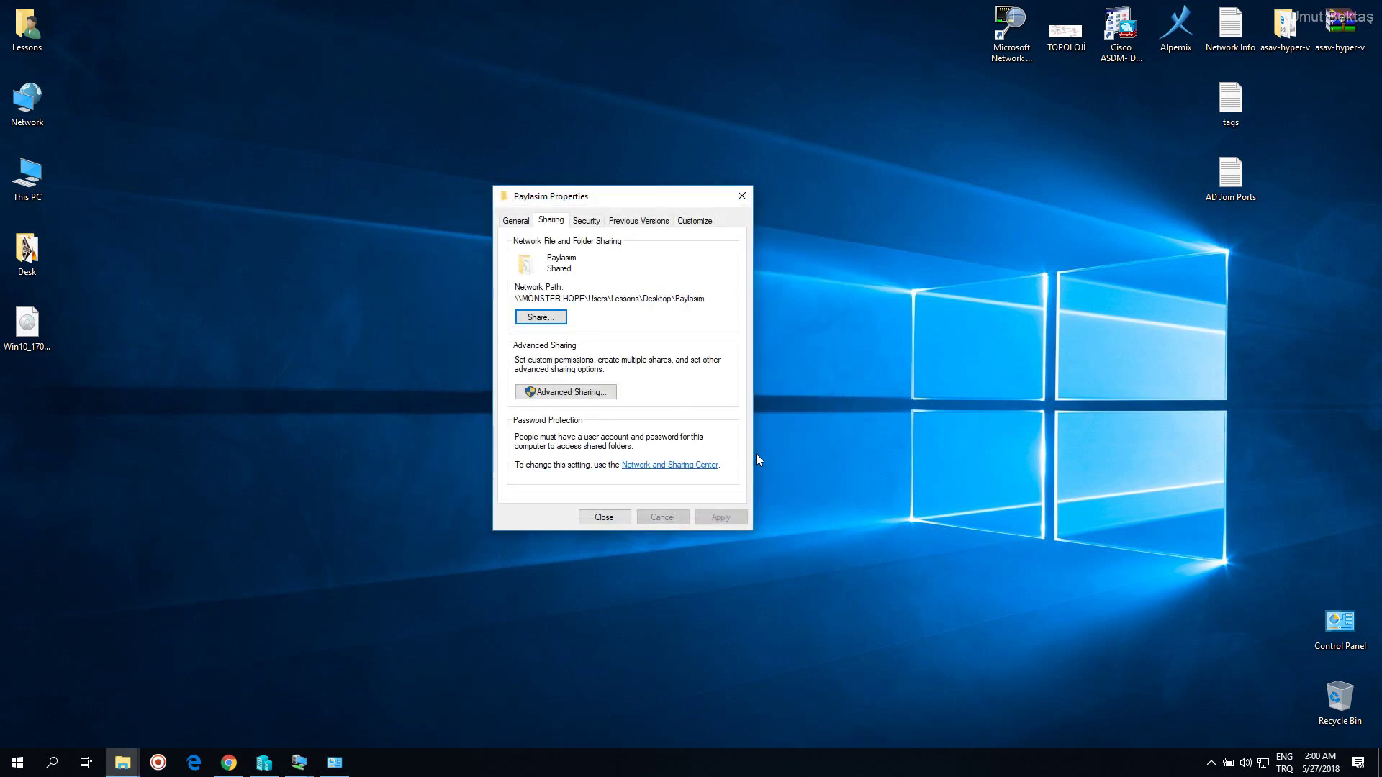
pyautogui.click(629, 513)
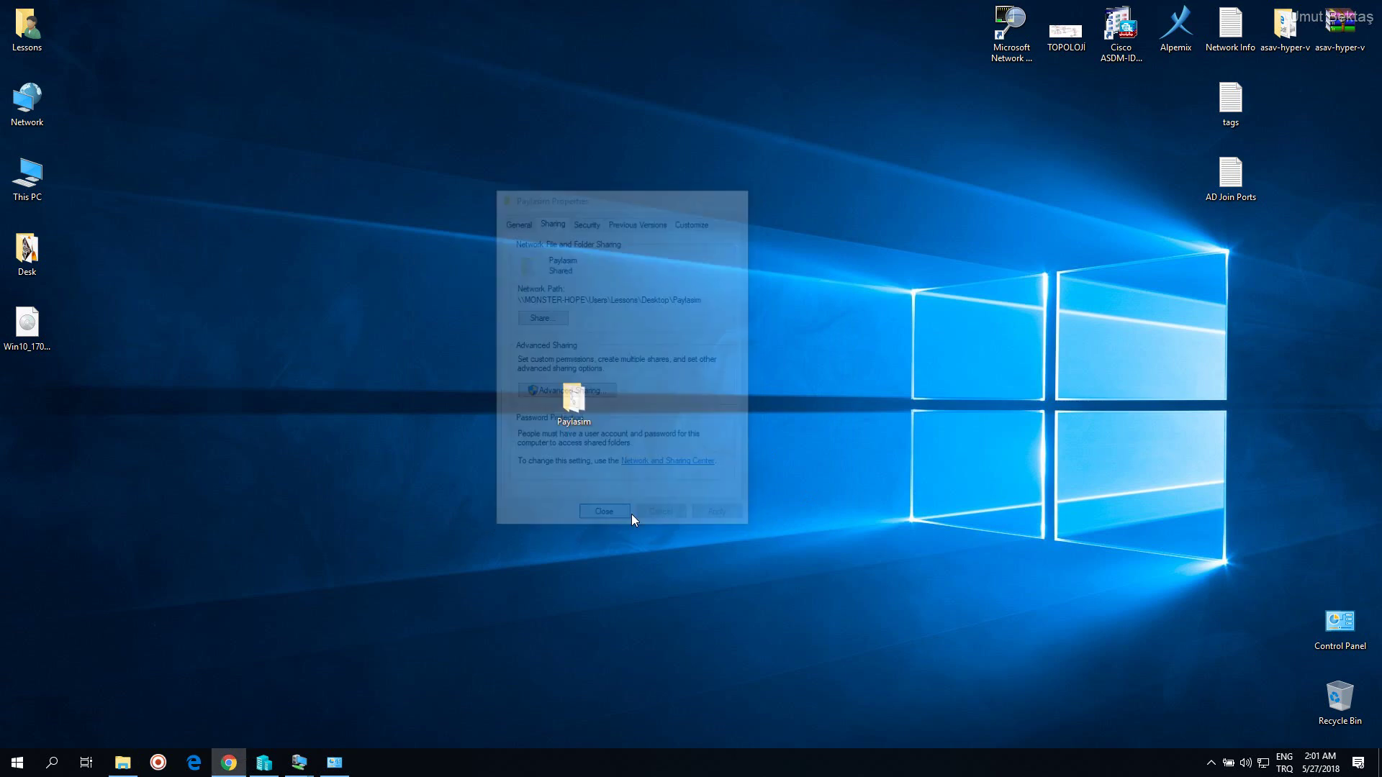
# Open Change advanced sharing settings from the Network and Sharing Center
pyautogui.rightClick(1261, 762)
pyautogui.click(1265, 745)
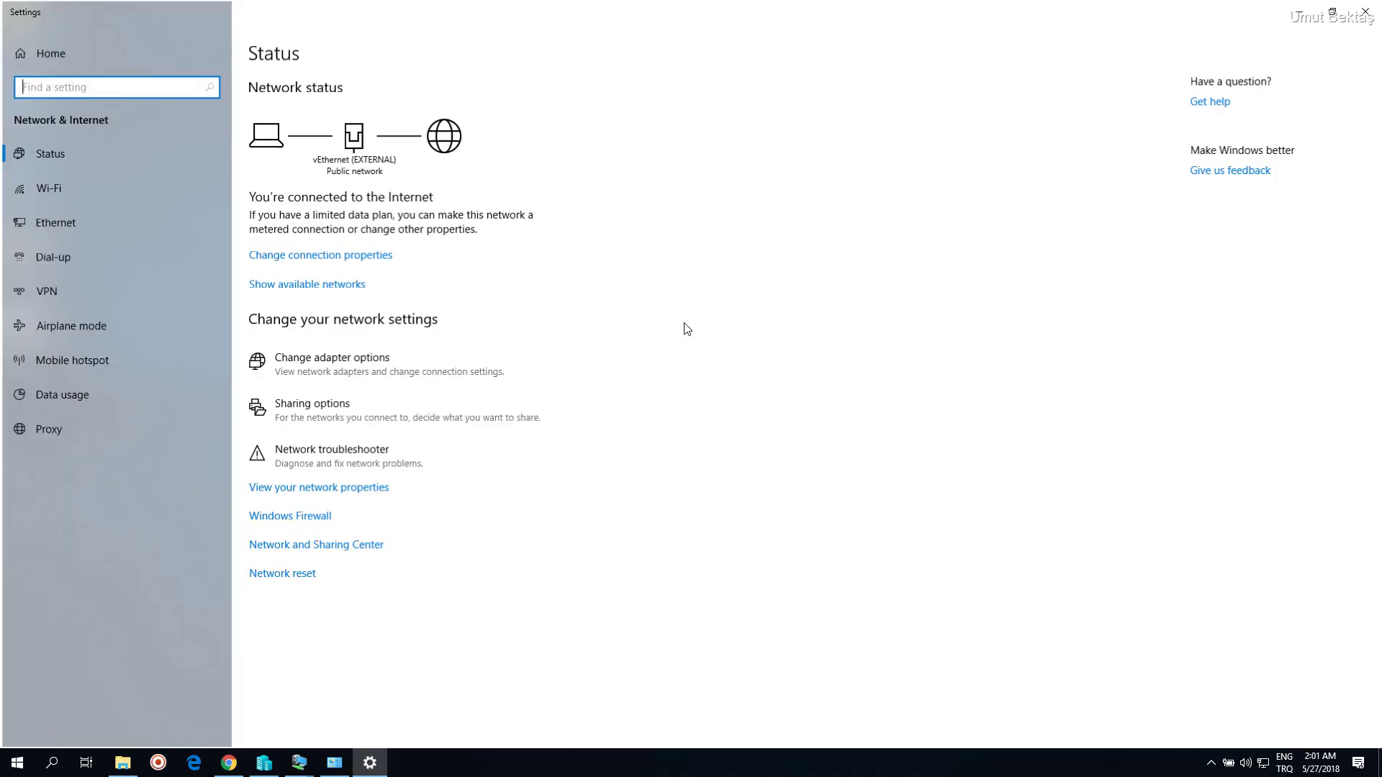
pyautogui.click(379, 547)
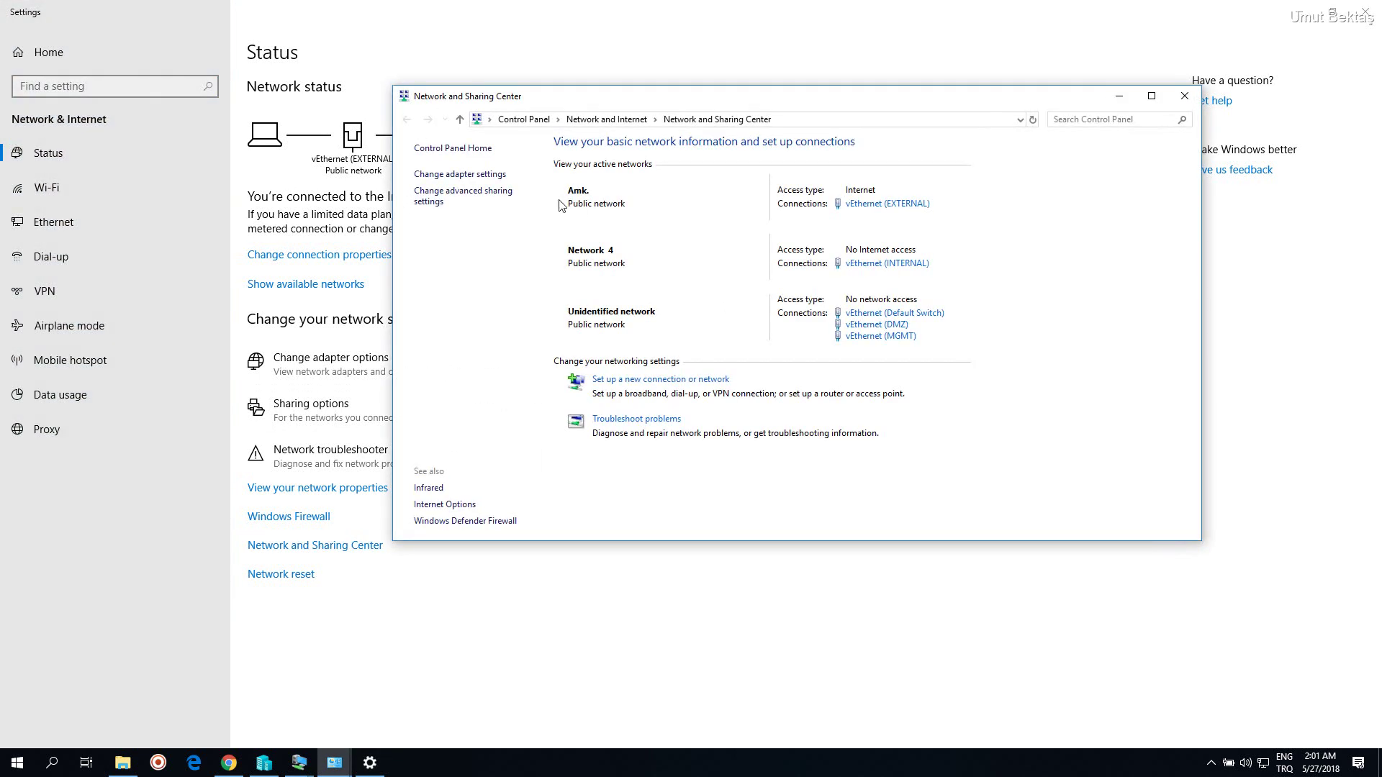
pyautogui.click(489, 192)
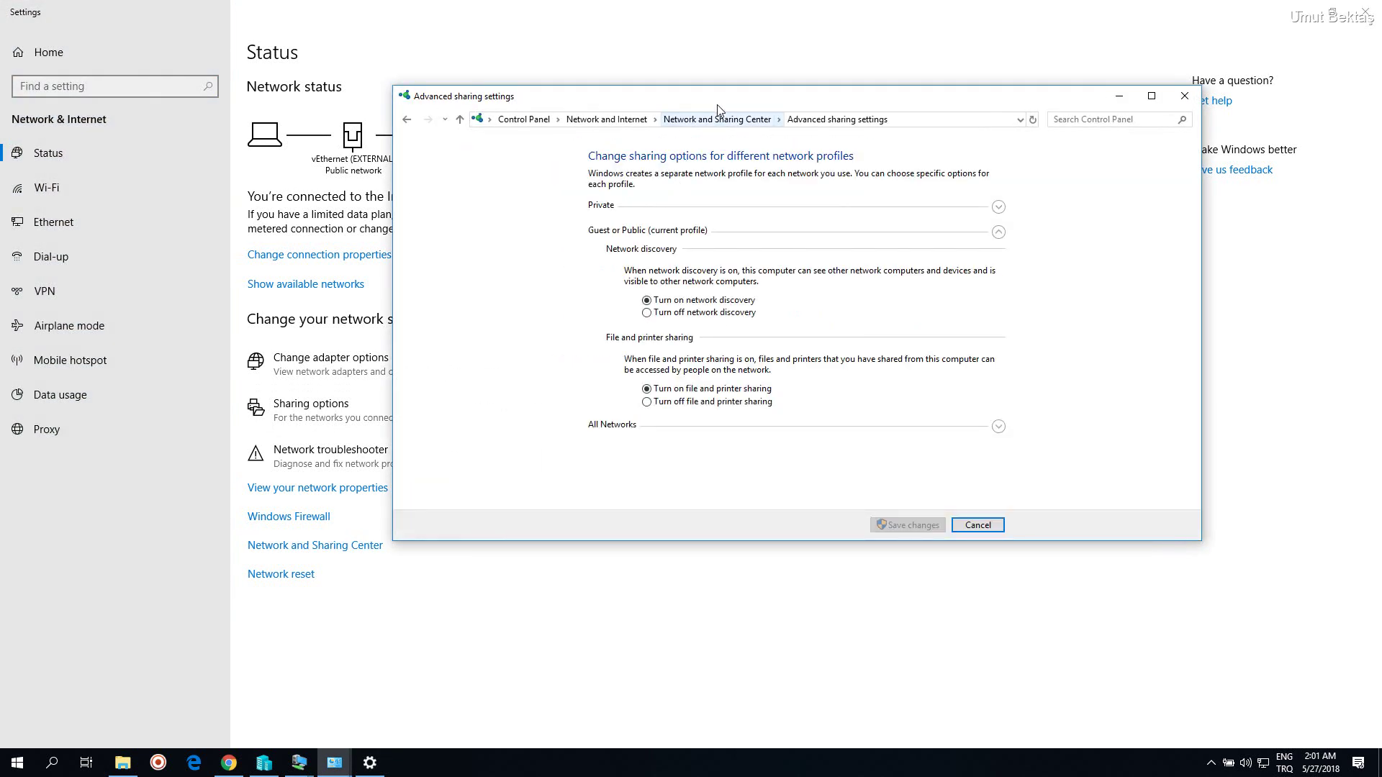
pyautogui.moveTo(718, 107); pyautogui.dragTo(586, 109)
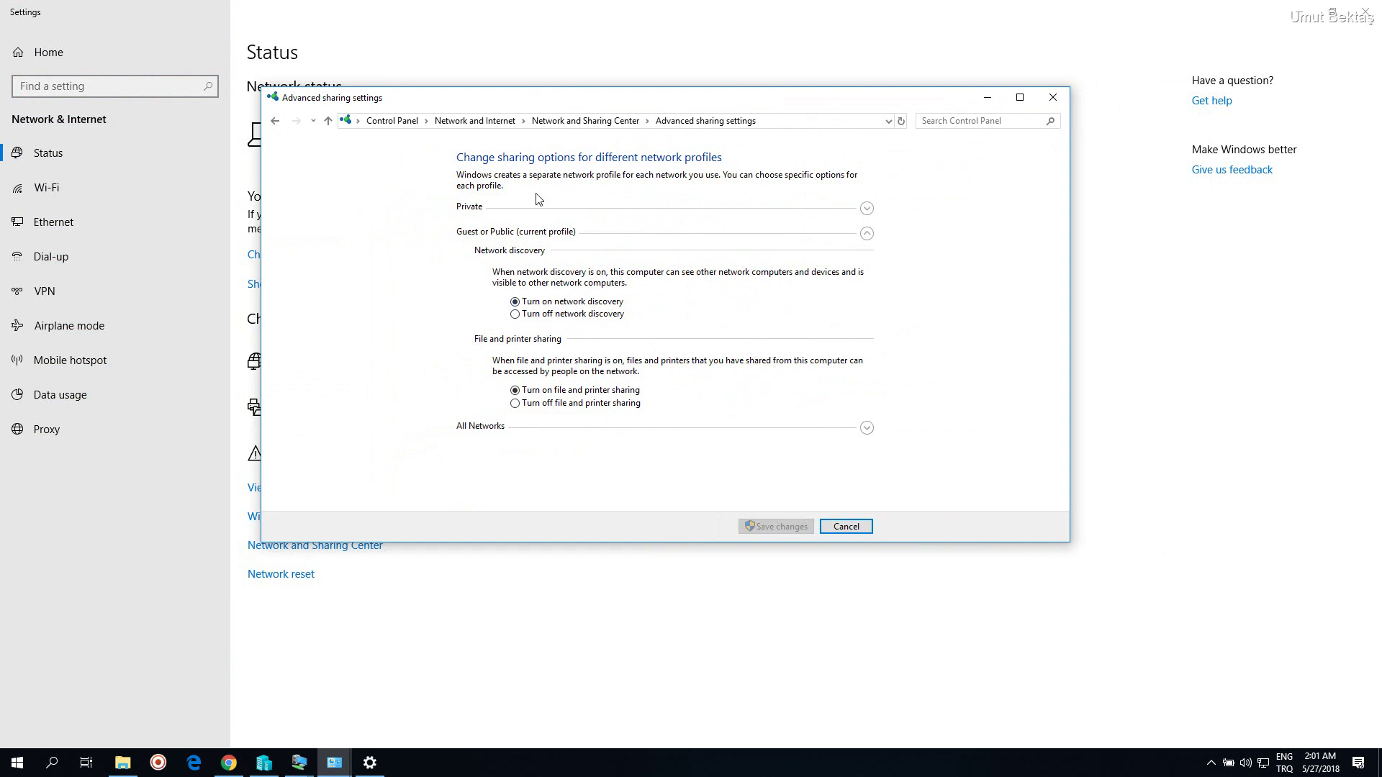
pyautogui.moveTo(555, 105); pyautogui.dragTo(745, 218)
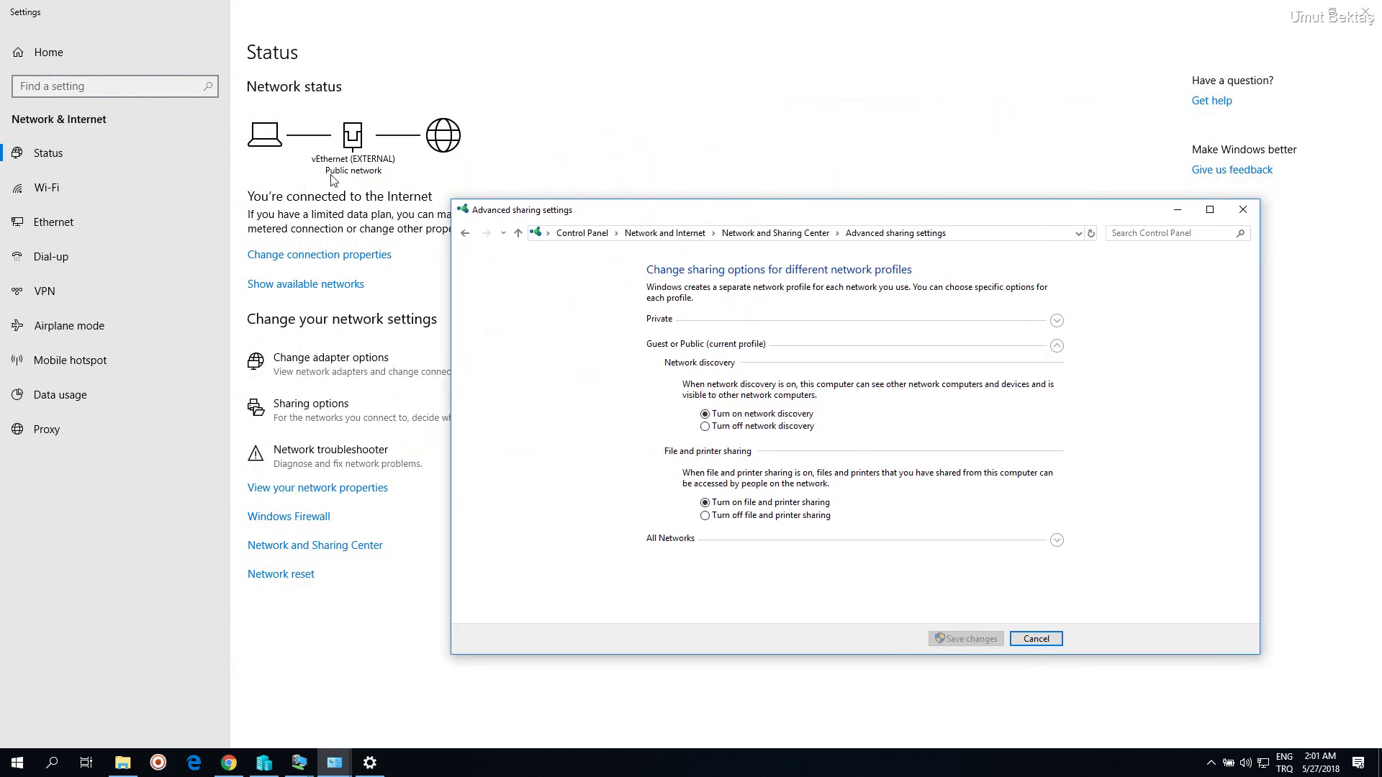
pyautogui.moveTo(850, 213); pyautogui.dragTo(745, 101)
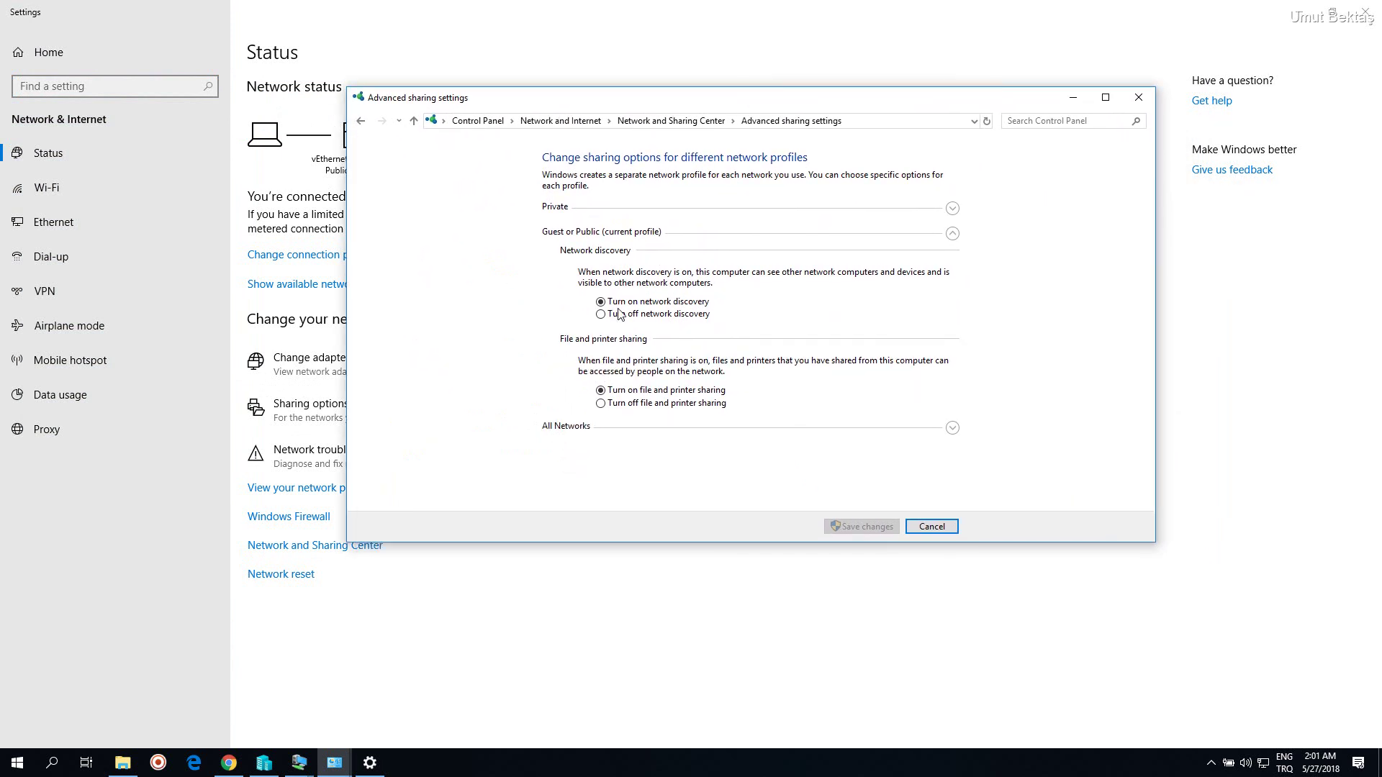
# Expand the Guest or Public and All Networks sections to review password protected sharing
pyautogui.click(626, 234)
pyautogui.click(627, 234)
pyautogui.click(647, 235)
pyautogui.click(590, 234)
pyautogui.click(604, 427)
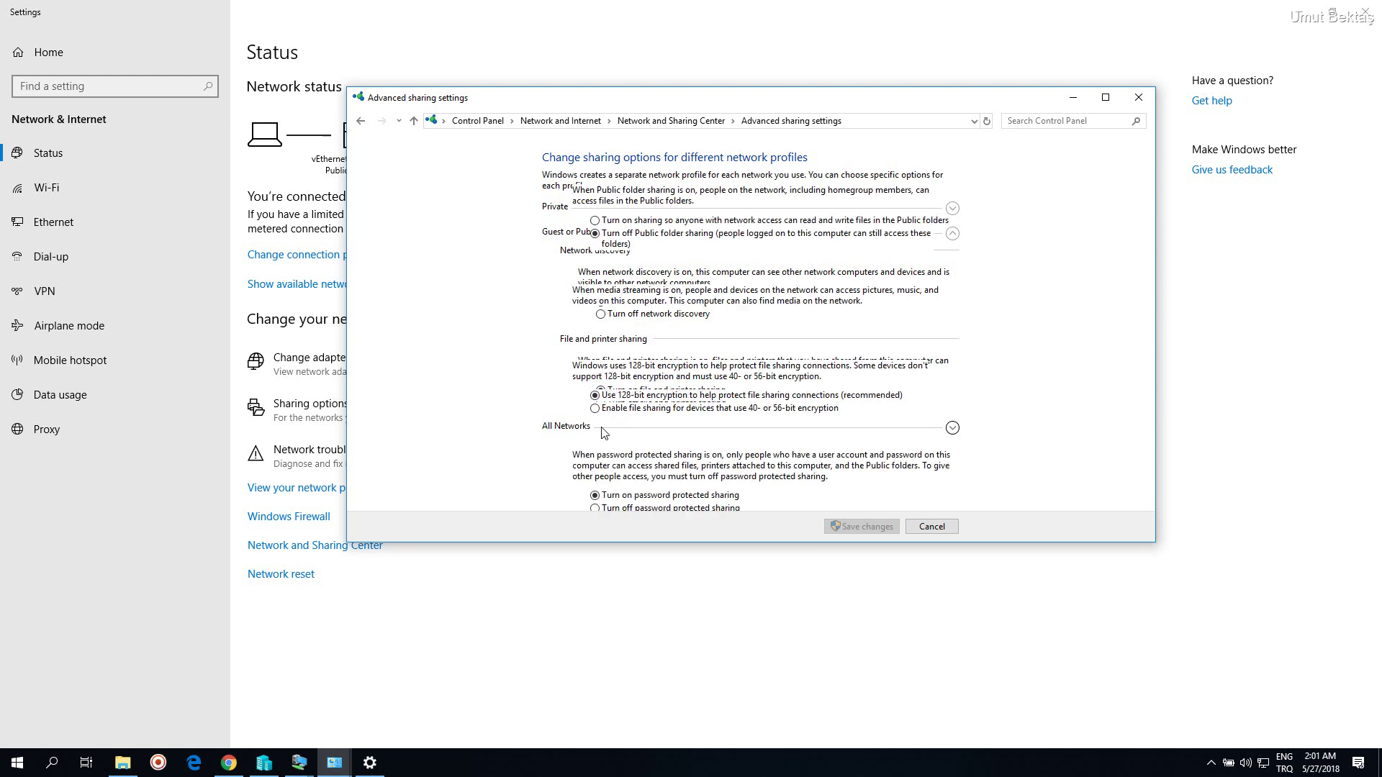
pyautogui.scroll(2, 627, 324)
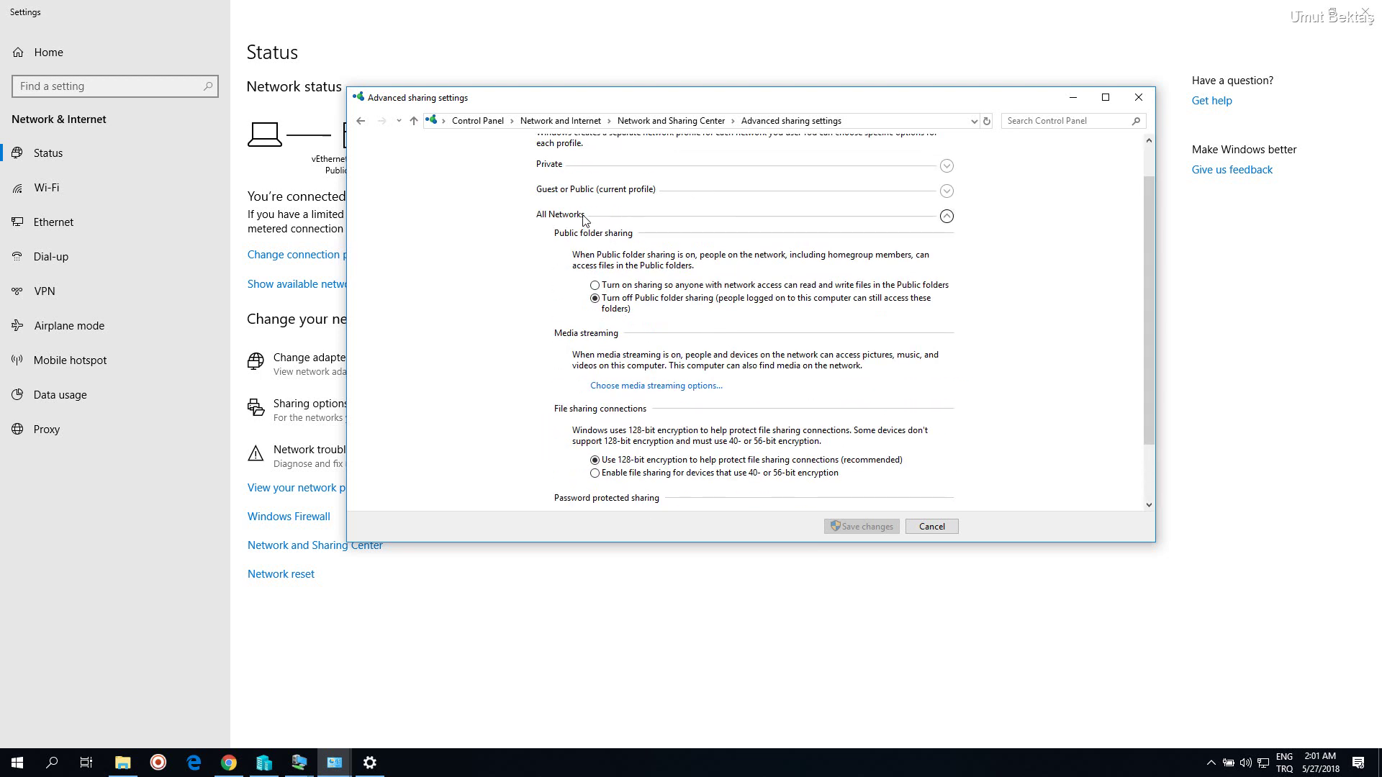
pyautogui.scroll(-1, 619, 288)
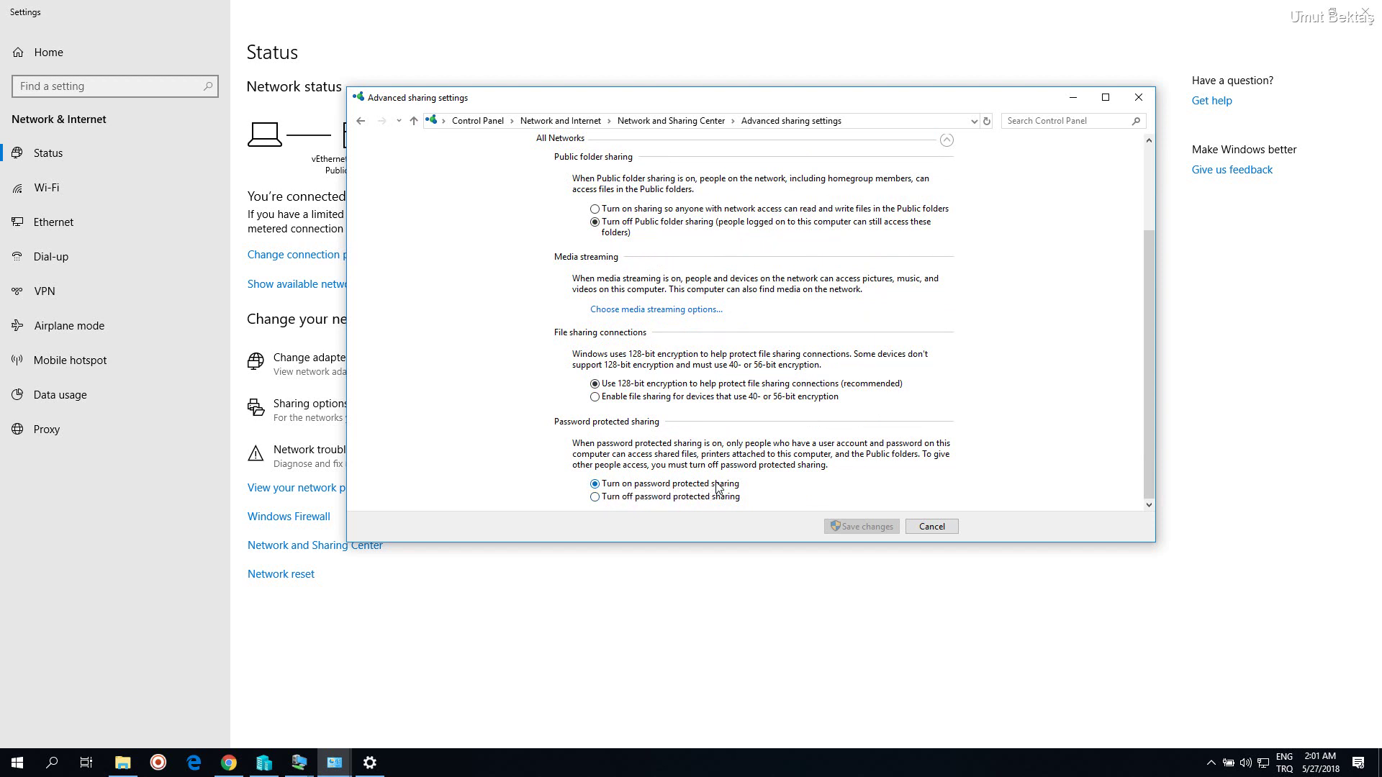
pyautogui.scroll(2, 742, 481)
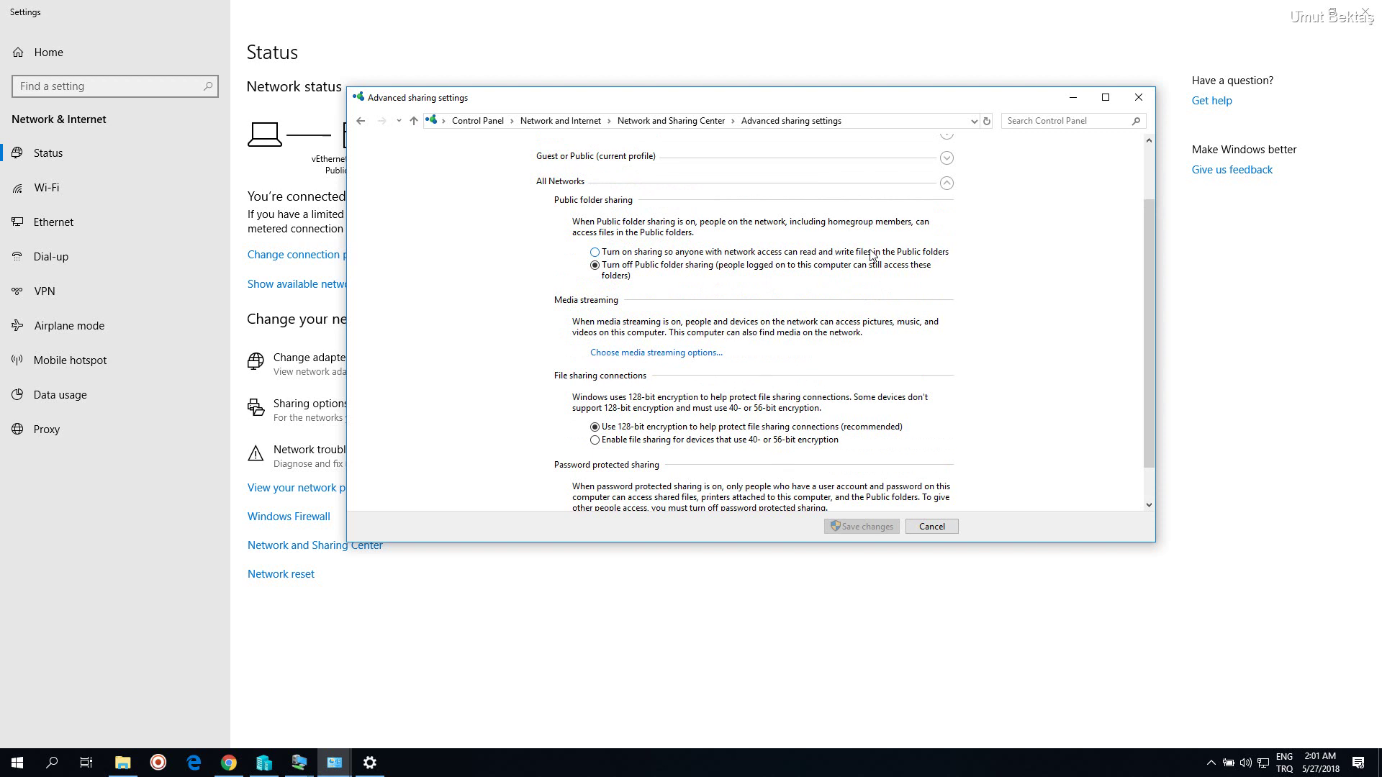
pyautogui.click(947, 183)
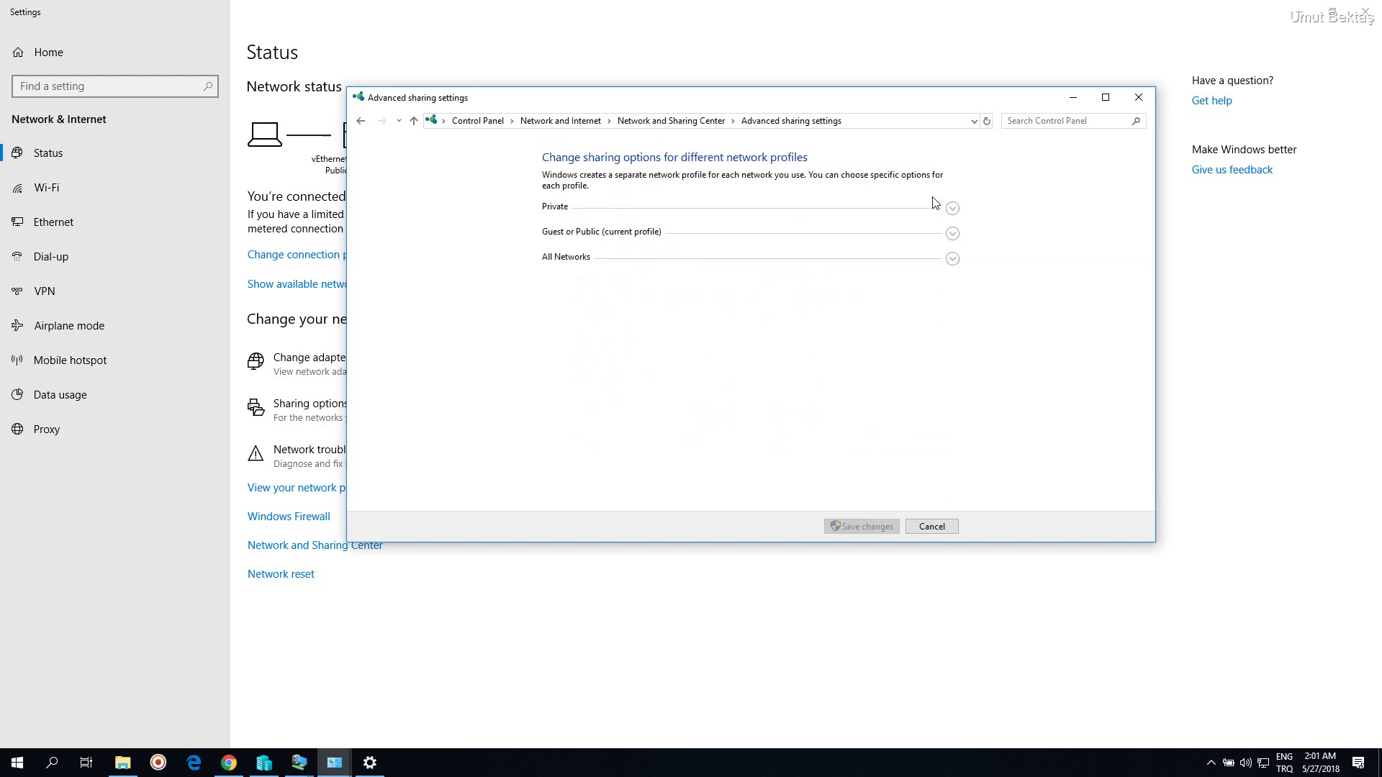
pyautogui.click(677, 260)
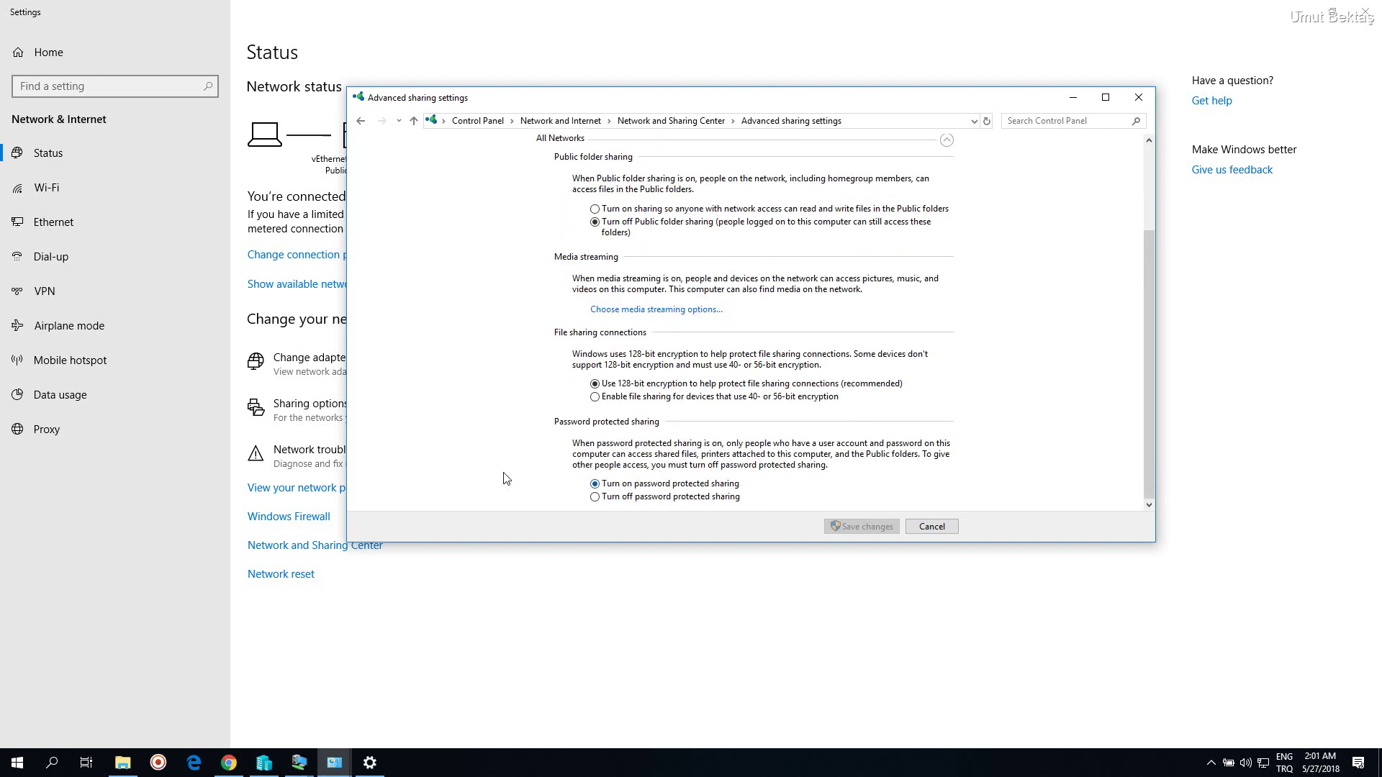
pyautogui.click(18, 762)
pyautogui.click(20, 595)
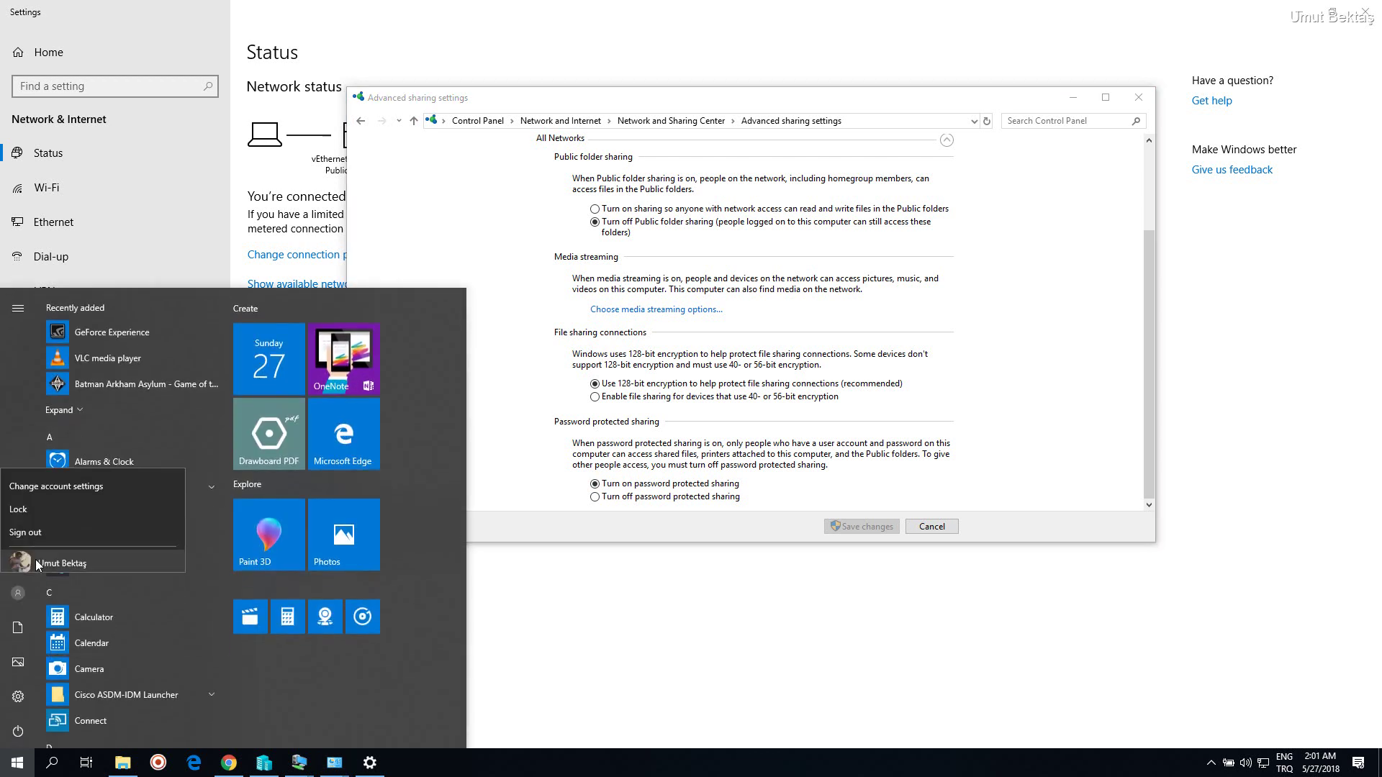
# Leave advanced sharing settings unsaved and view the EXTERNAL connection's IPv4 address details
pyautogui.click(58, 482)
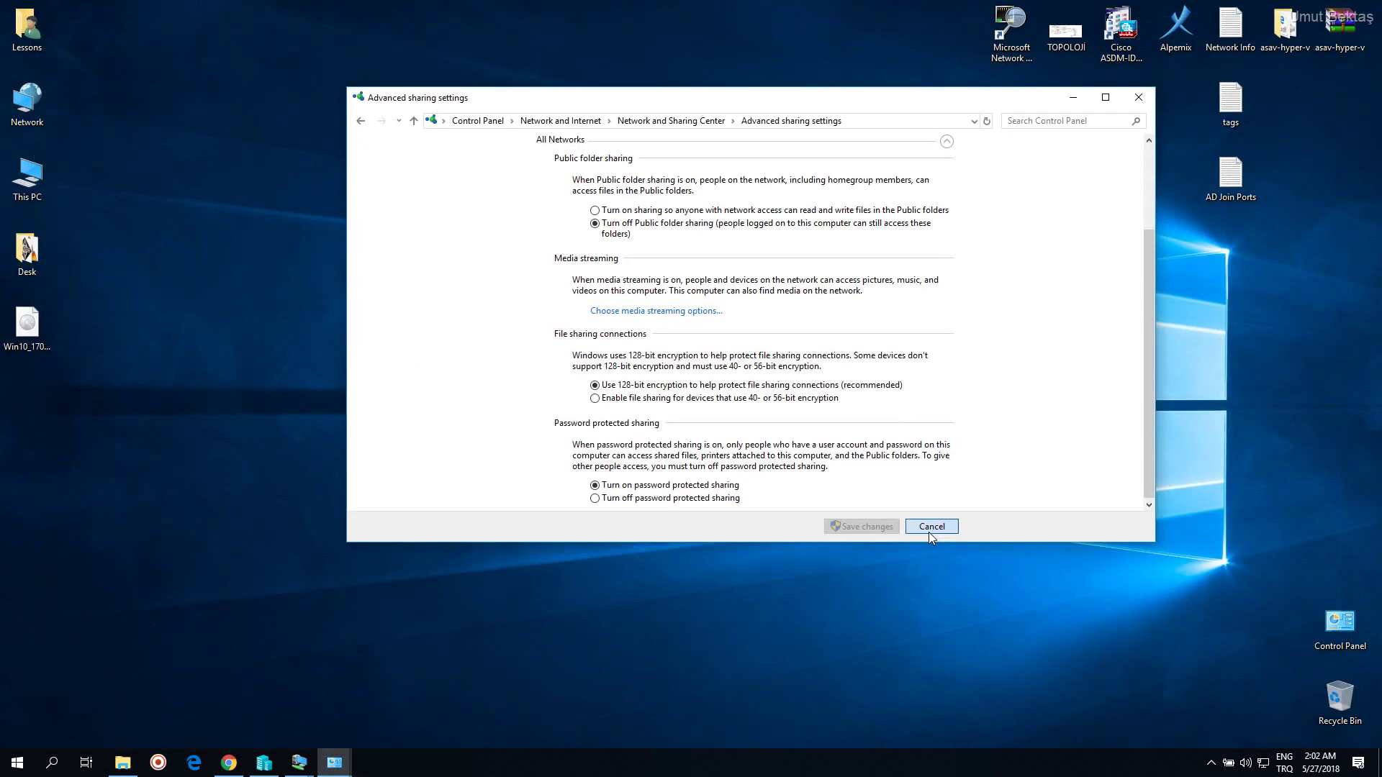
pyautogui.click(930, 527)
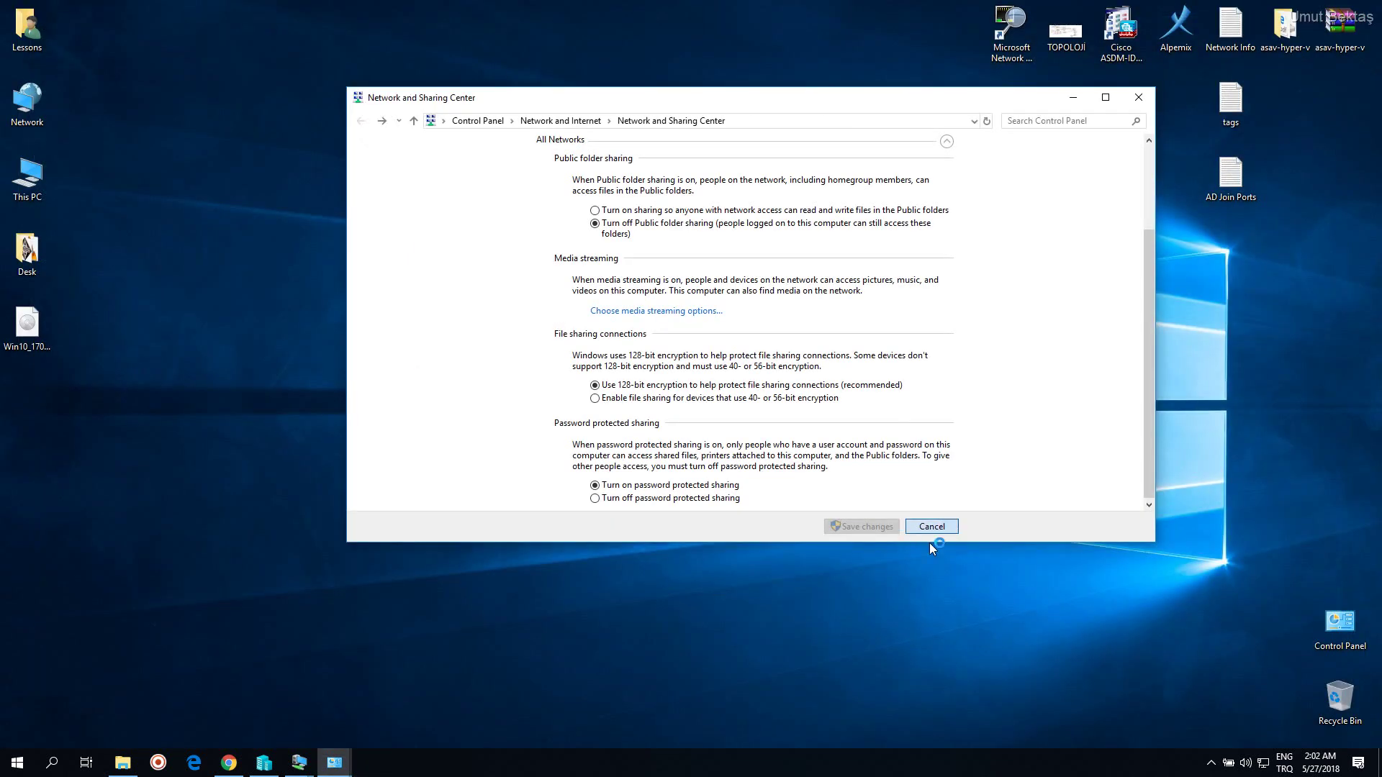
pyautogui.click(838, 209)
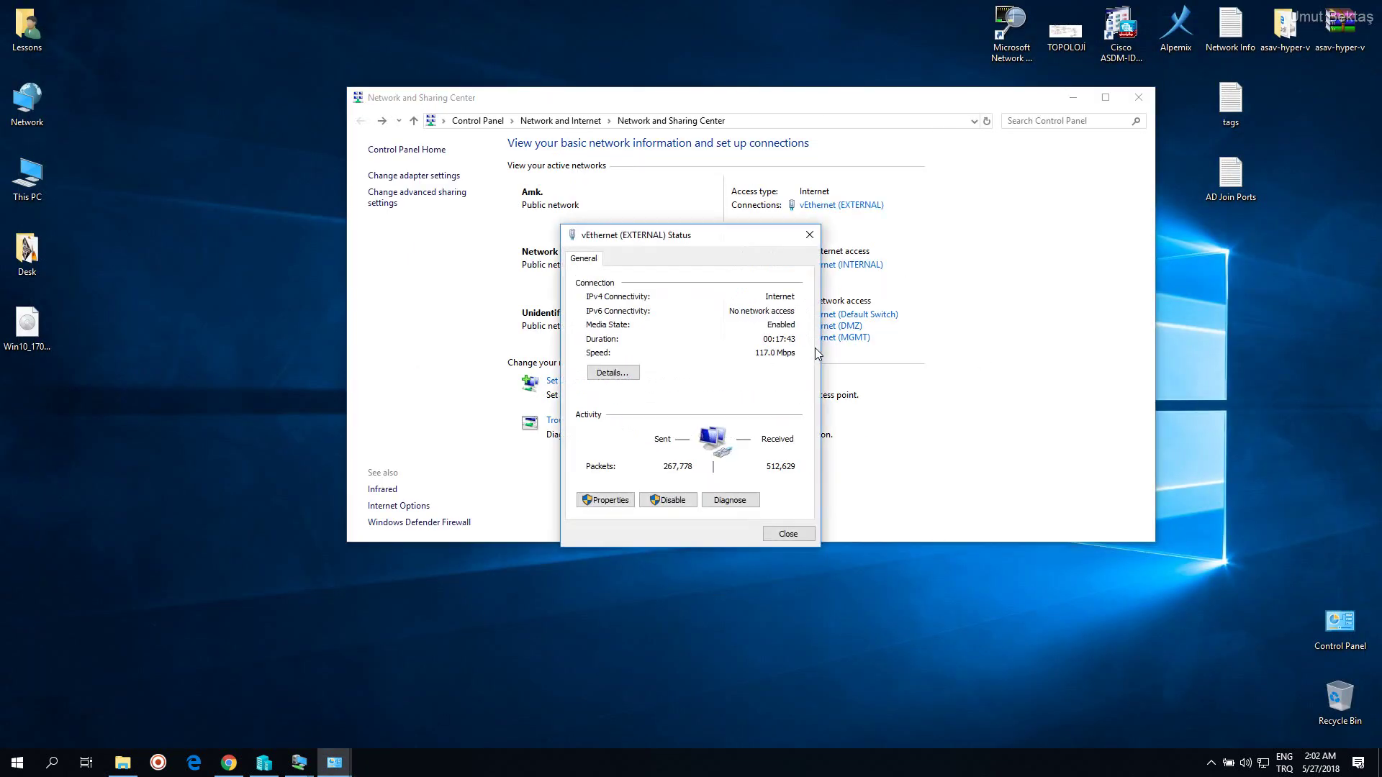
pyautogui.click(628, 368)
pyautogui.click(712, 365)
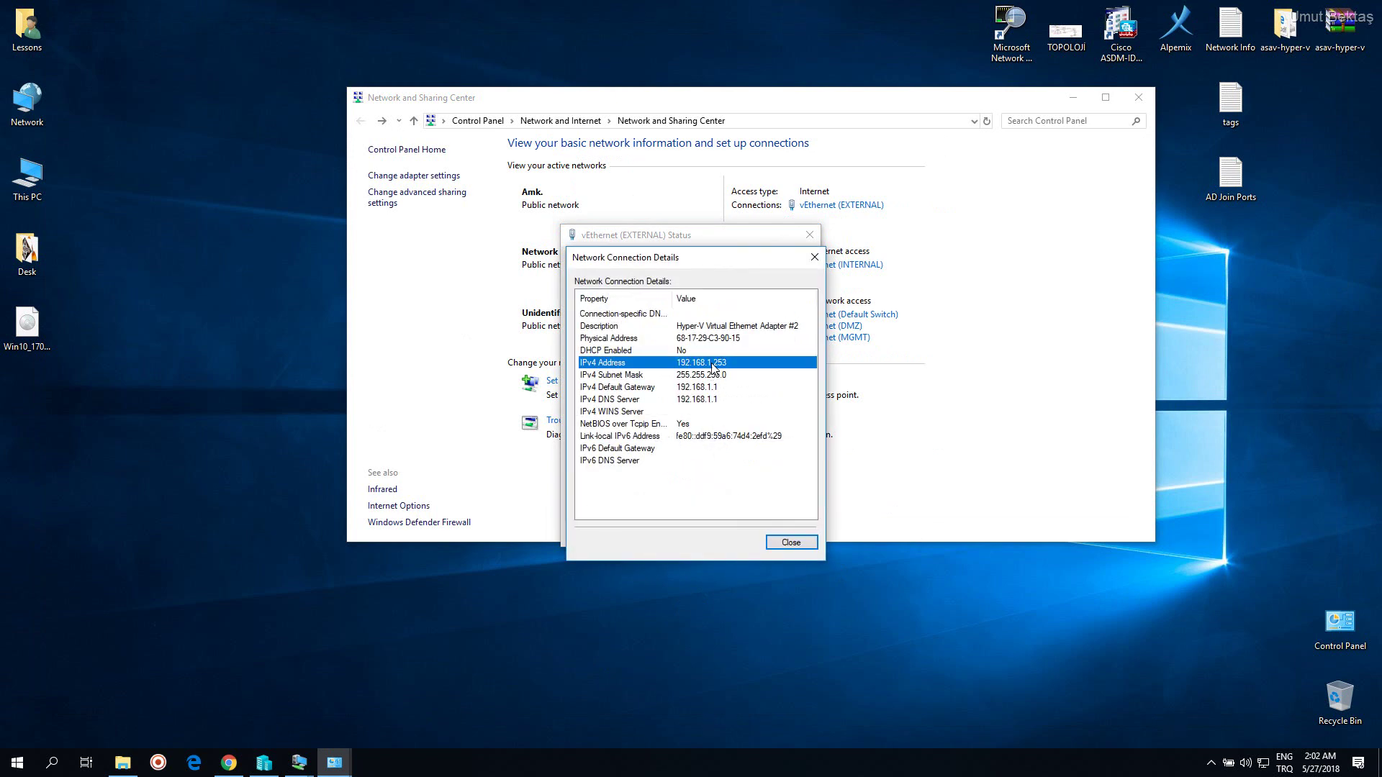
# Close the Network Connection Details and vEthernet (EXTERNAL) Status windows and return to Hyper-V Manager
pyautogui.click(814, 257)
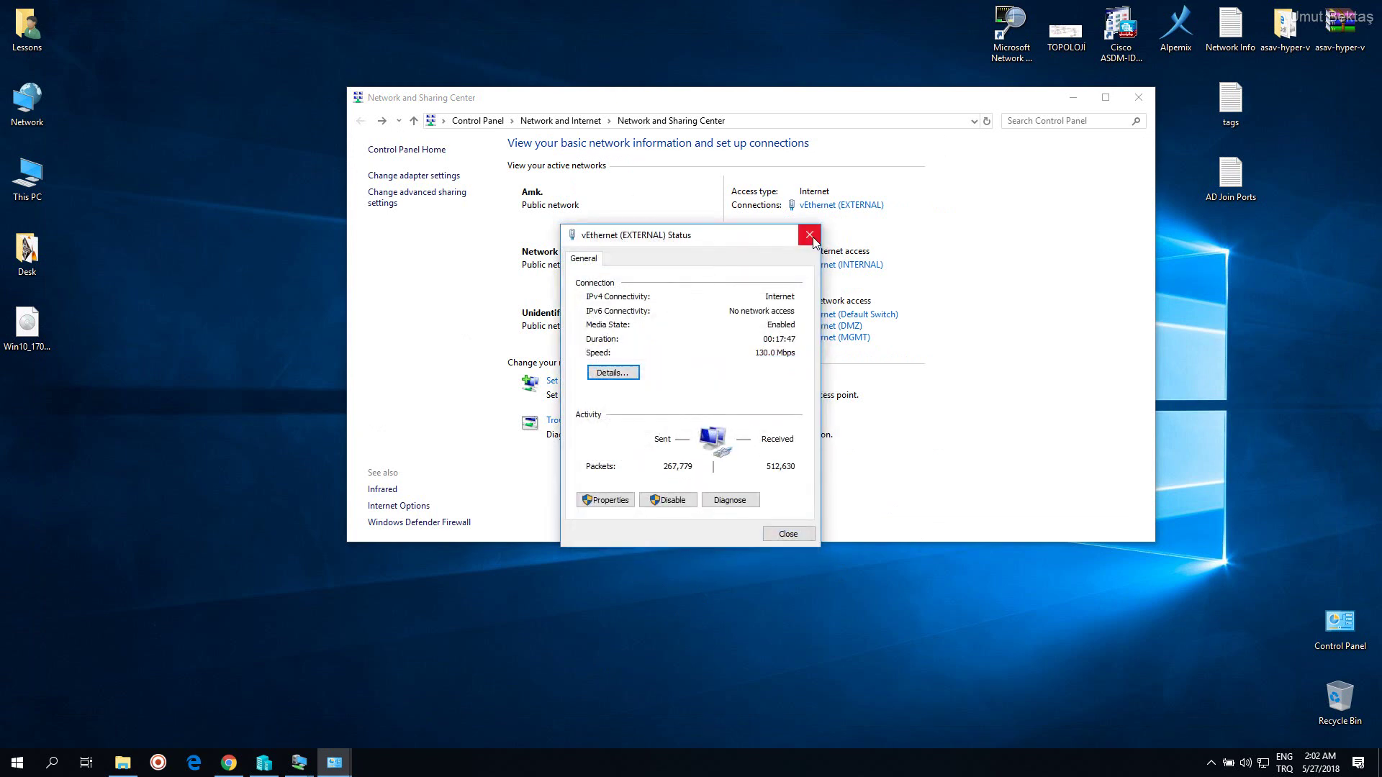
pyautogui.click(810, 234)
pyautogui.click(265, 762)
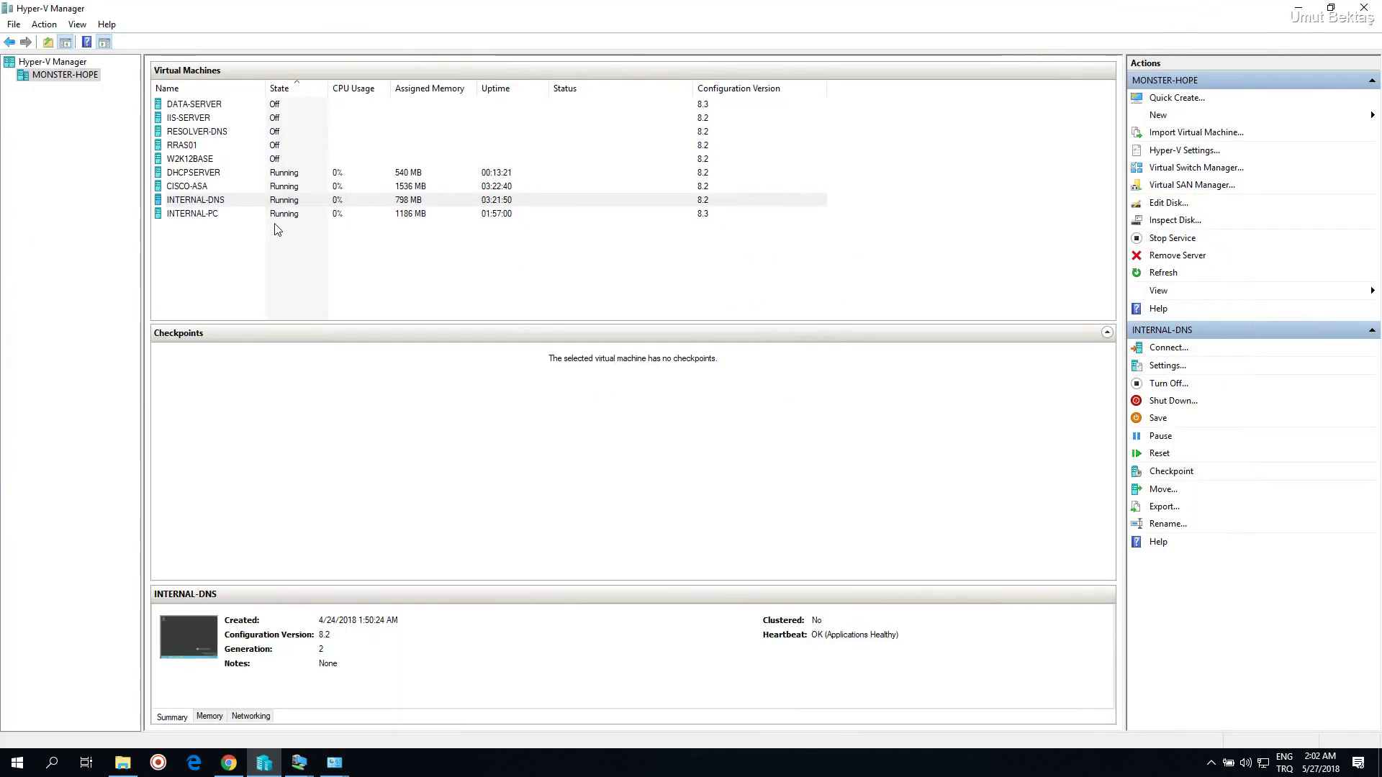
# Open the Settings dialog of the DATA-SERVER virtual machine
pyautogui.click(225, 105)
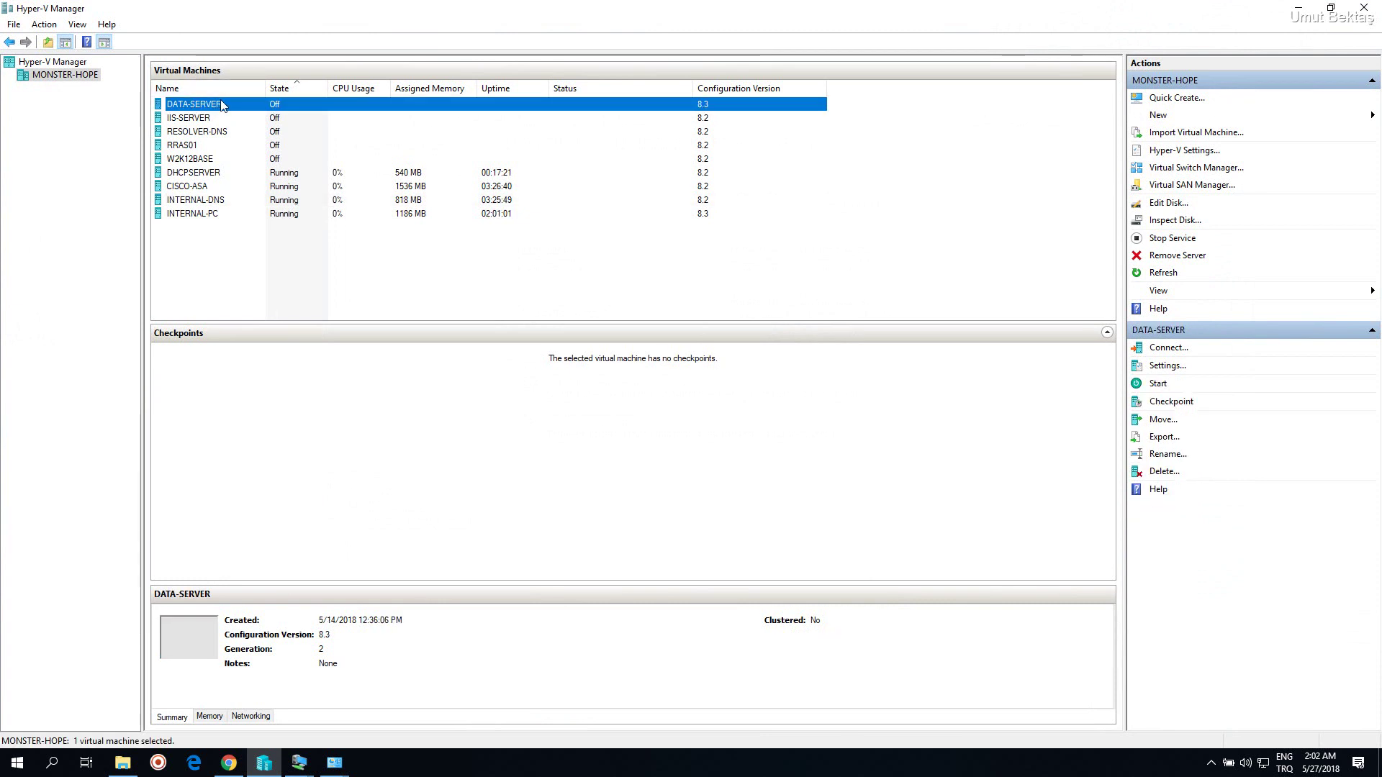
pyautogui.rightClick(223, 105)
pyautogui.click(191, 203)
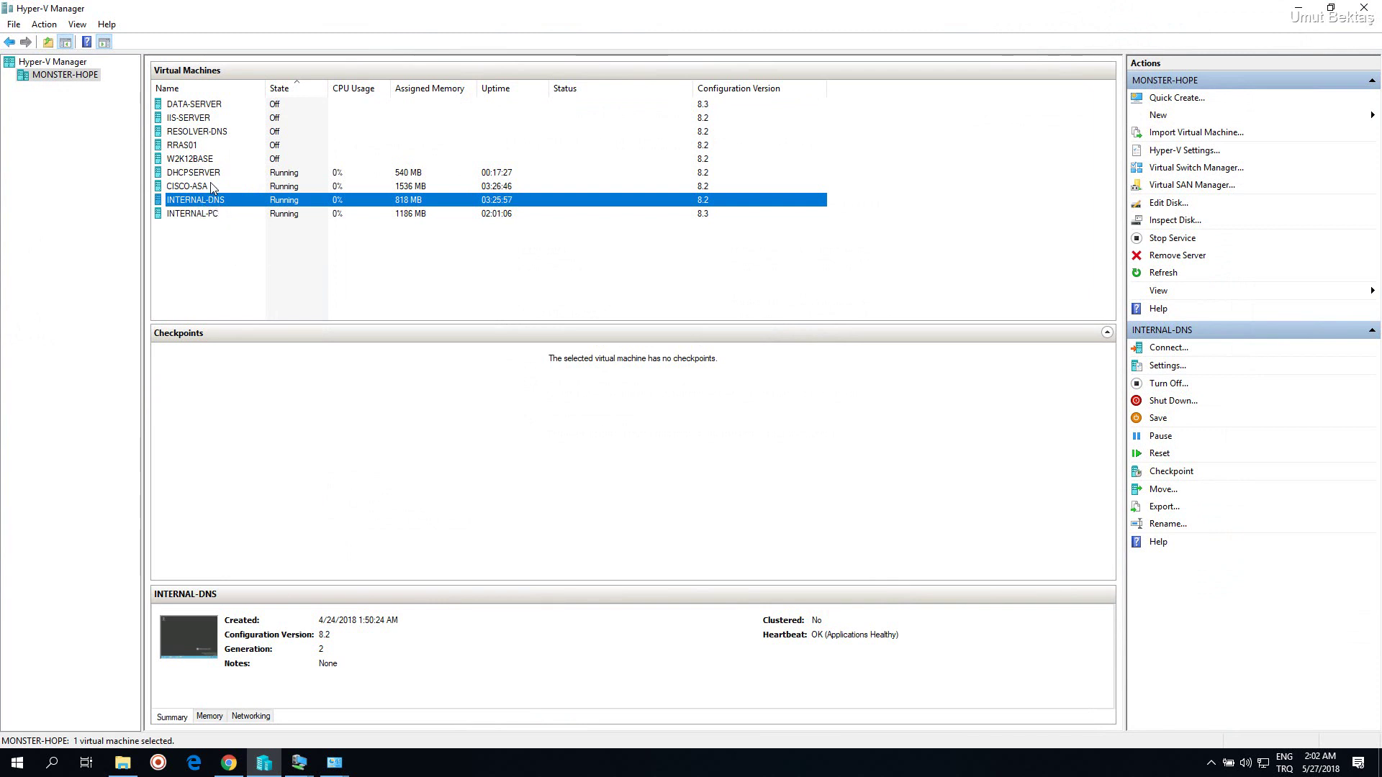
pyautogui.click(201, 106)
pyautogui.rightClick(201, 108)
pyautogui.click(224, 138)
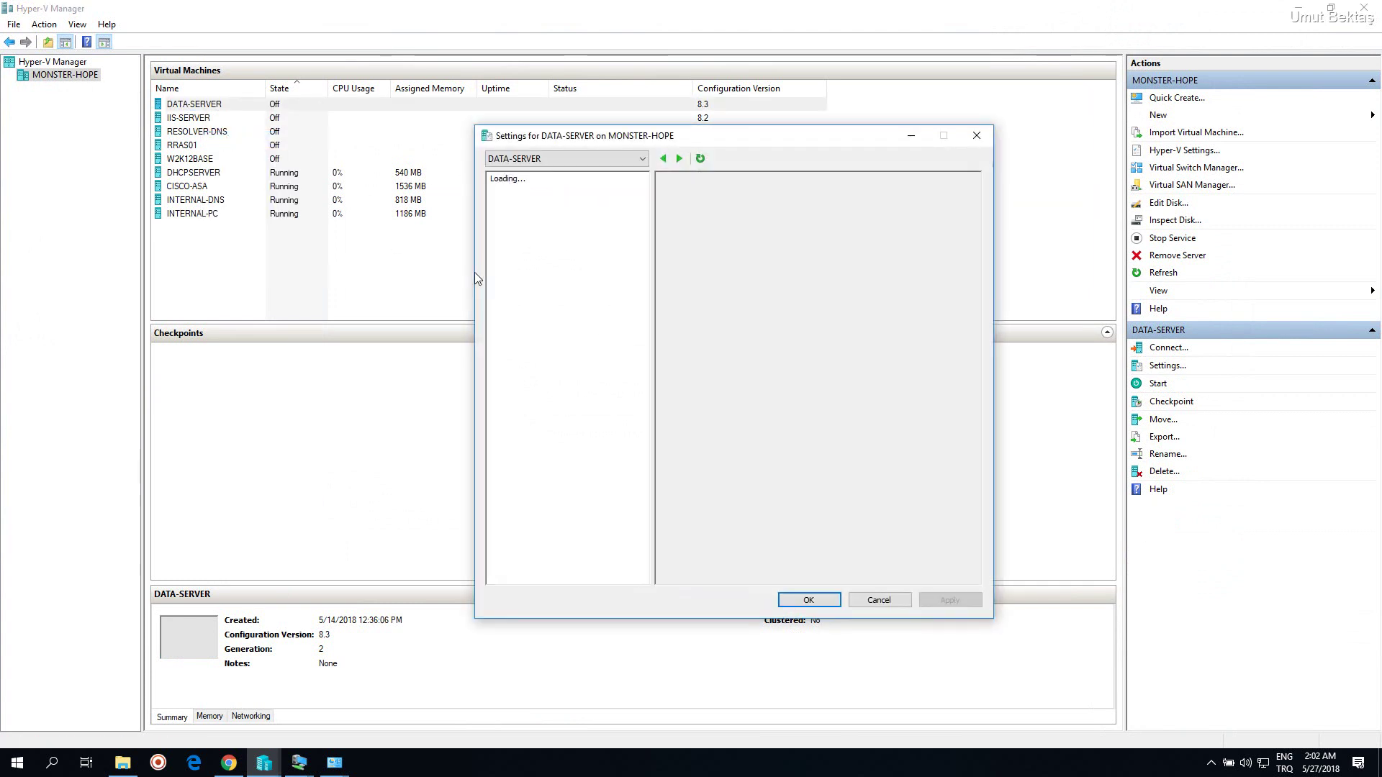
pyautogui.moveTo(741, 144); pyautogui.dragTo(647, 118)
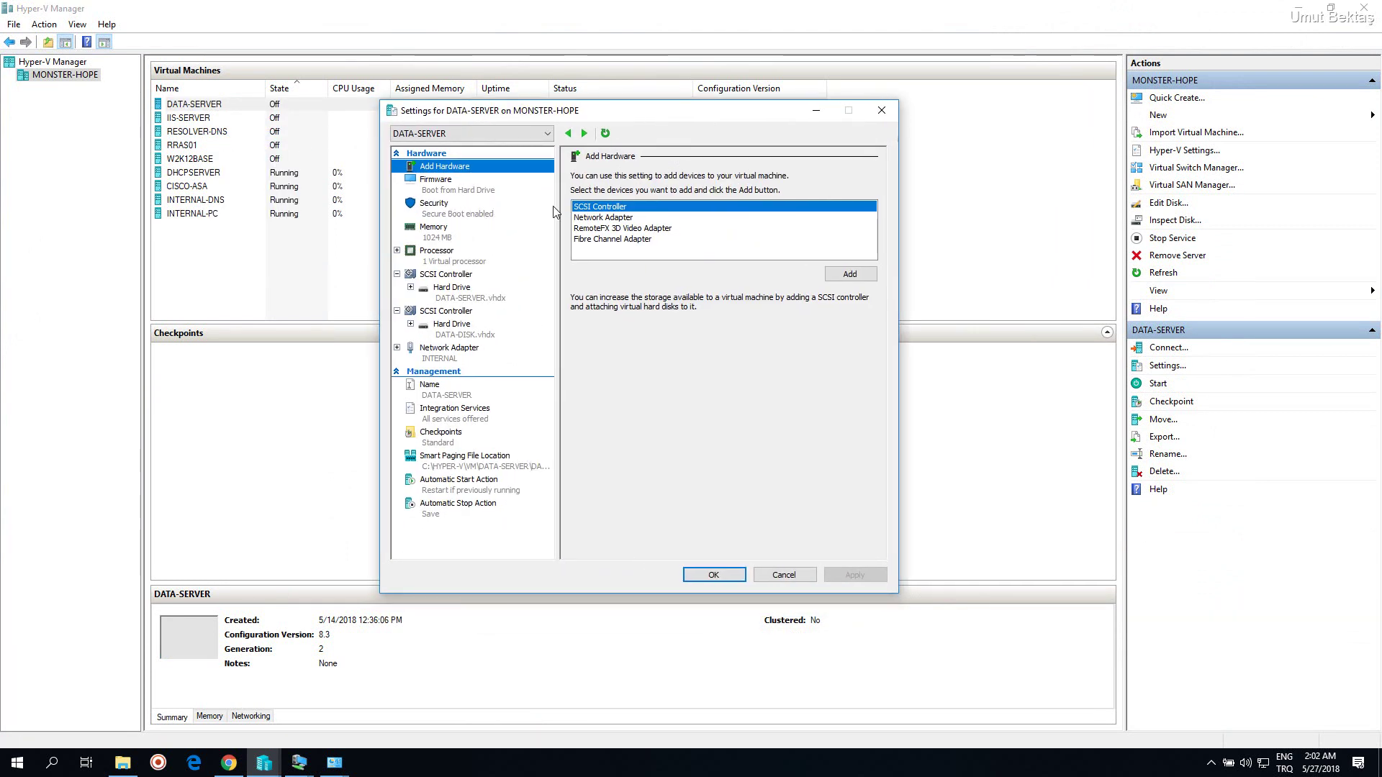
# Add a Network Adapter connected to the EXTERNAL virtual switch, apply, and close with OK
pyautogui.click(612, 217)
pyautogui.click(849, 274)
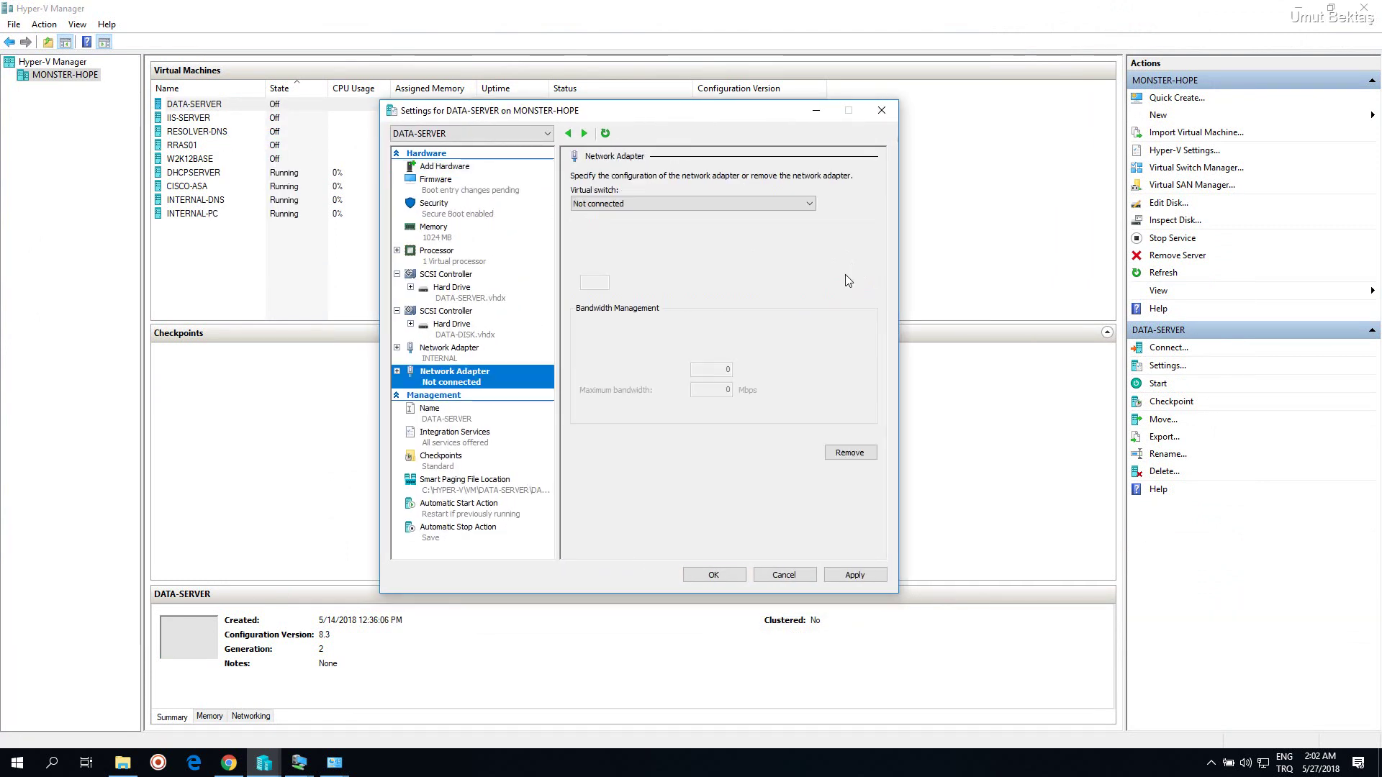
pyautogui.click(670, 205)
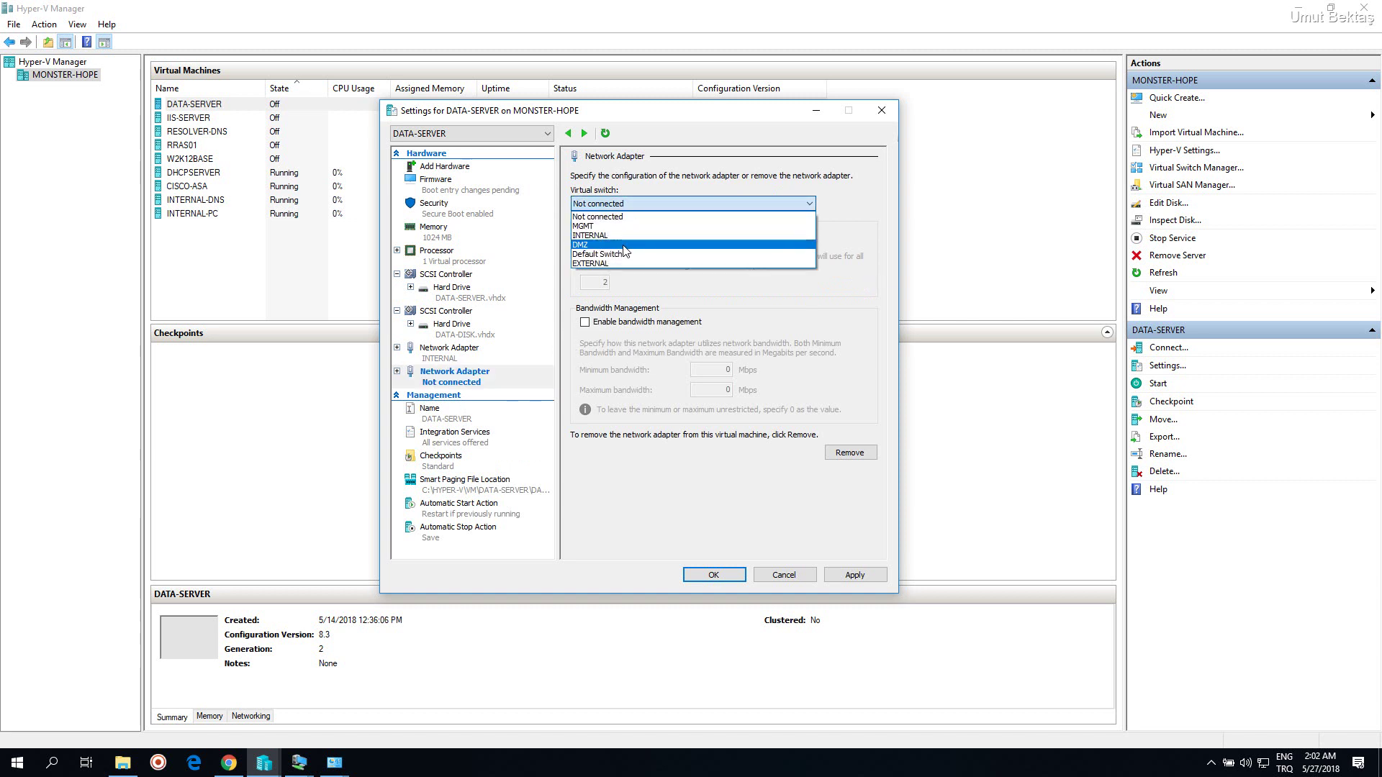
pyautogui.click(616, 262)
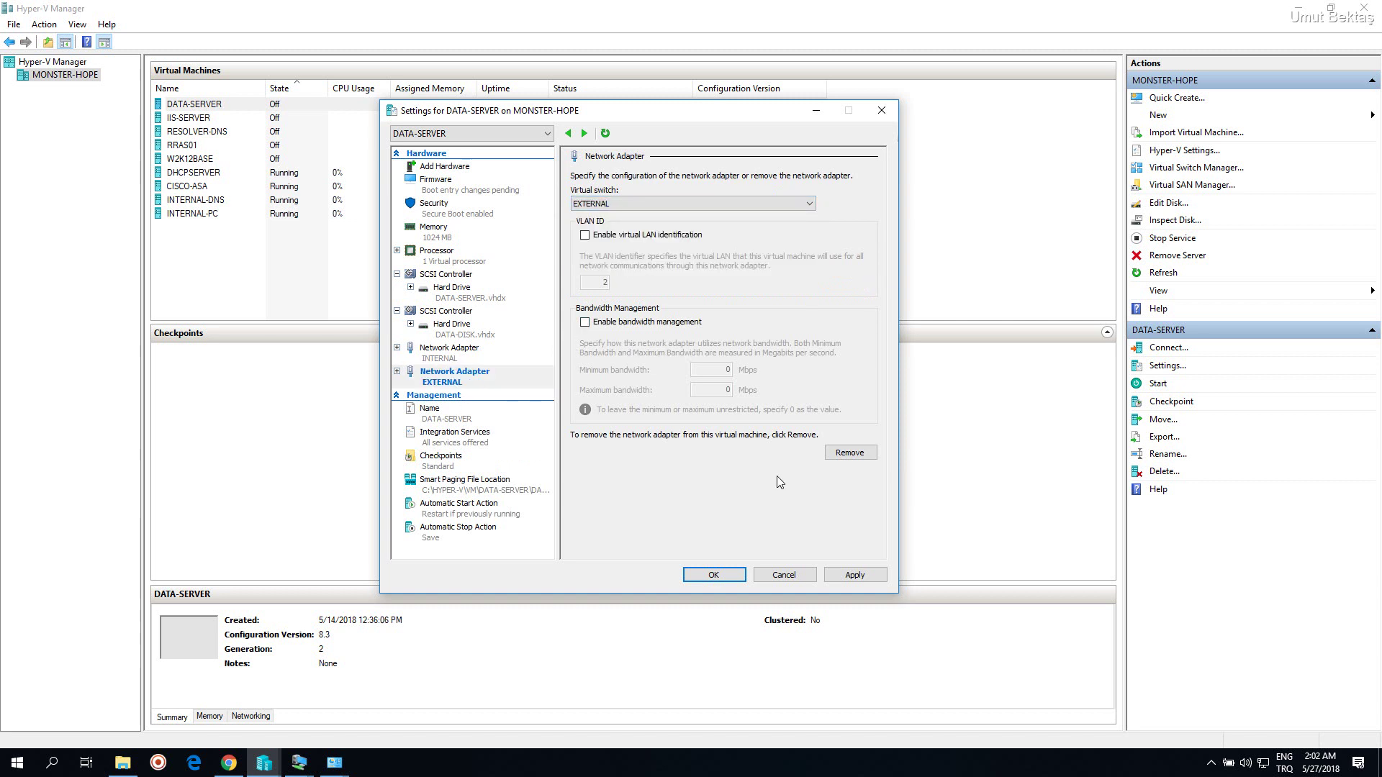
pyautogui.click(854, 575)
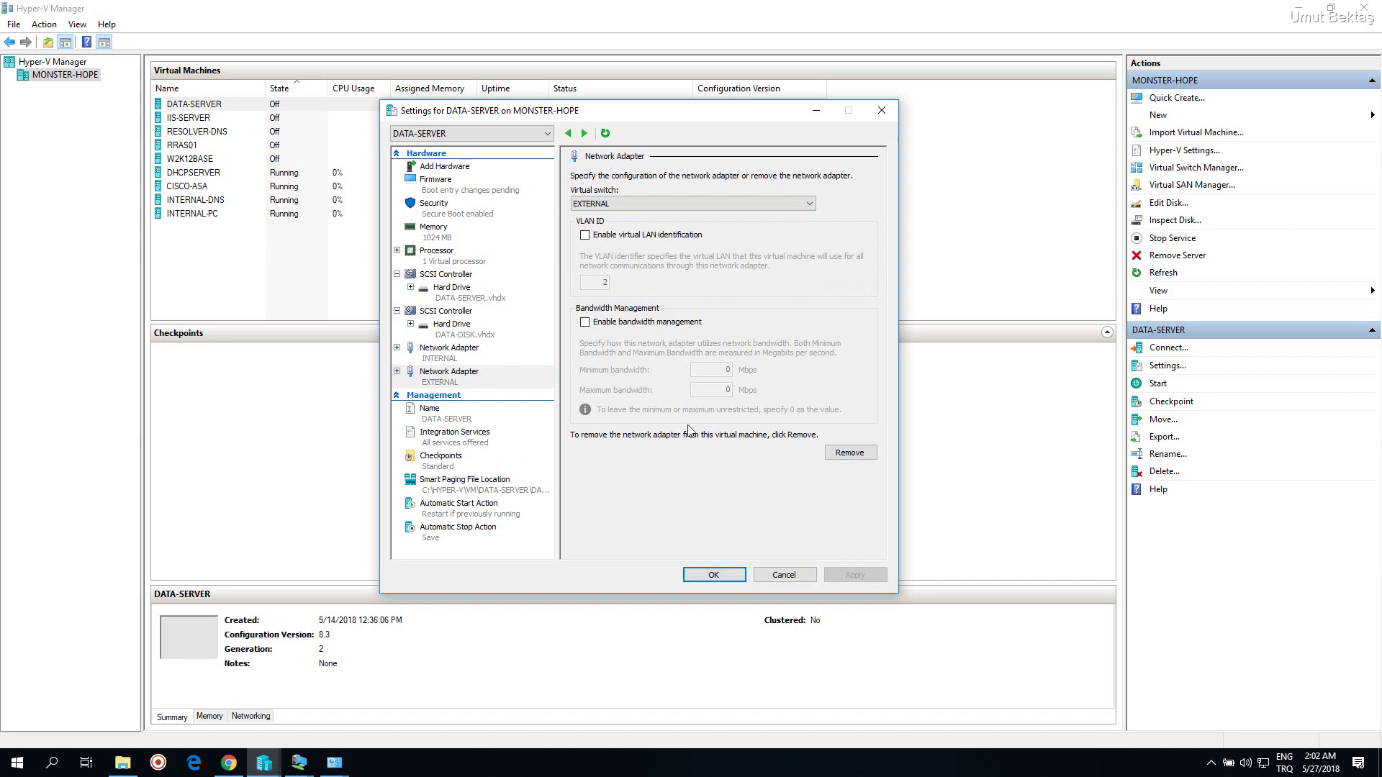
pyautogui.click(713, 575)
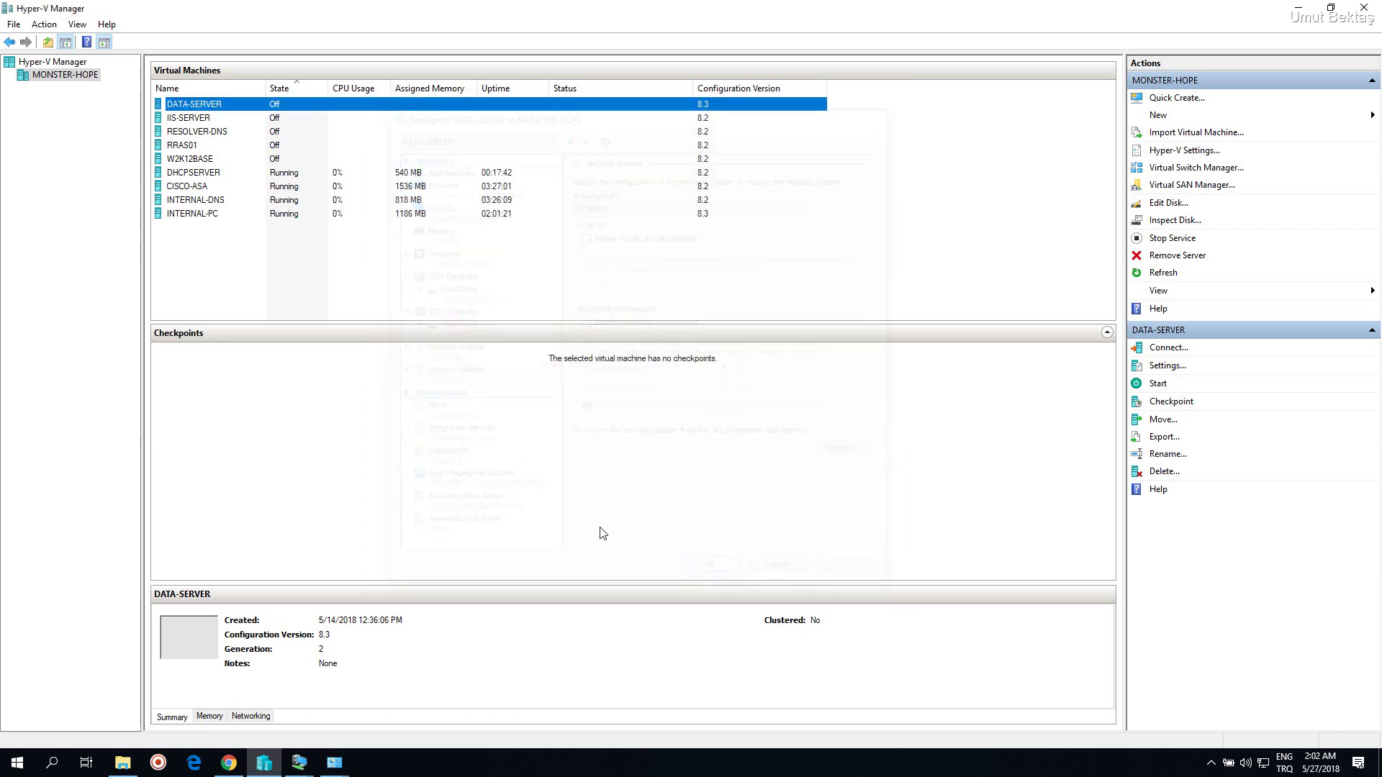
# Check that vEthernet (EXTERNAL)'s IPv4 address is 192.168.1.253, then close its details and status
pyautogui.moveTo(334, 762)
pyautogui.click(401, 720)
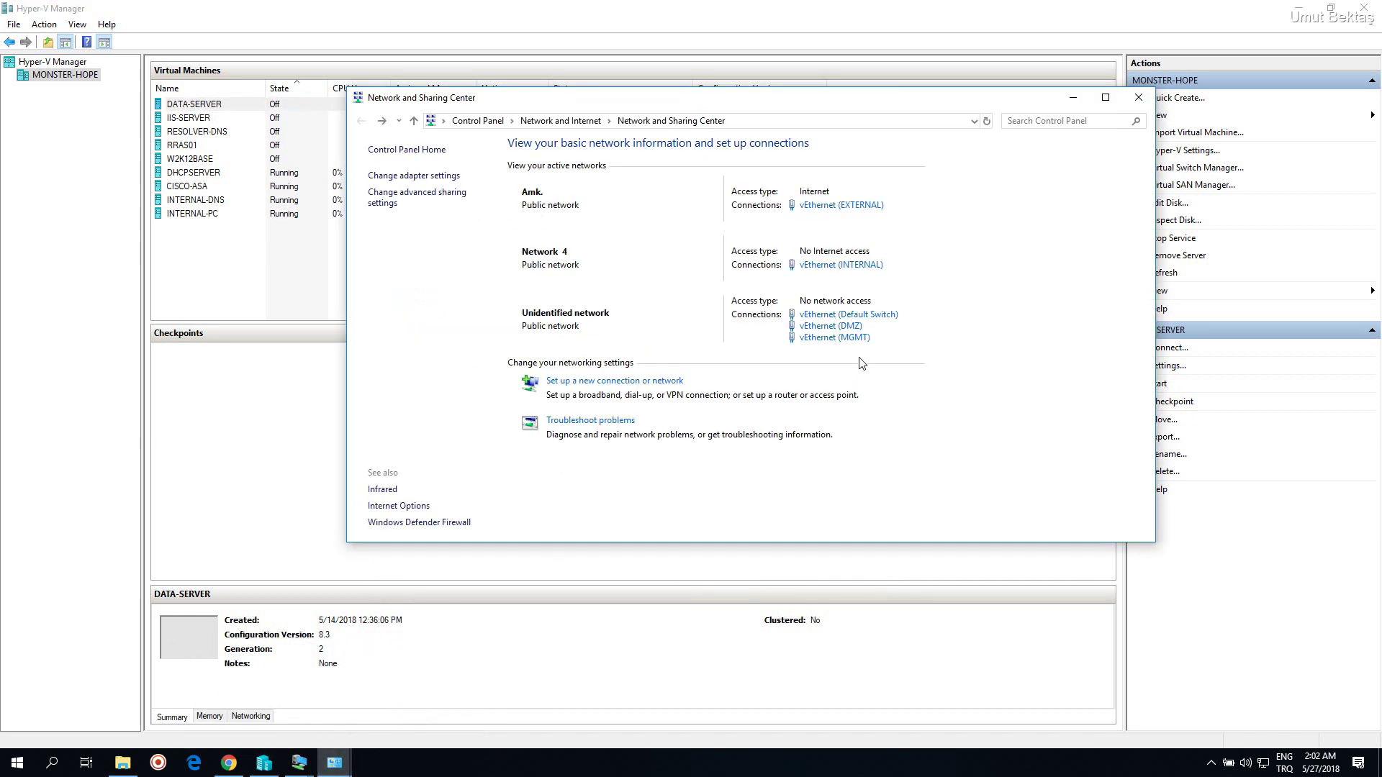
pyautogui.click(842, 206)
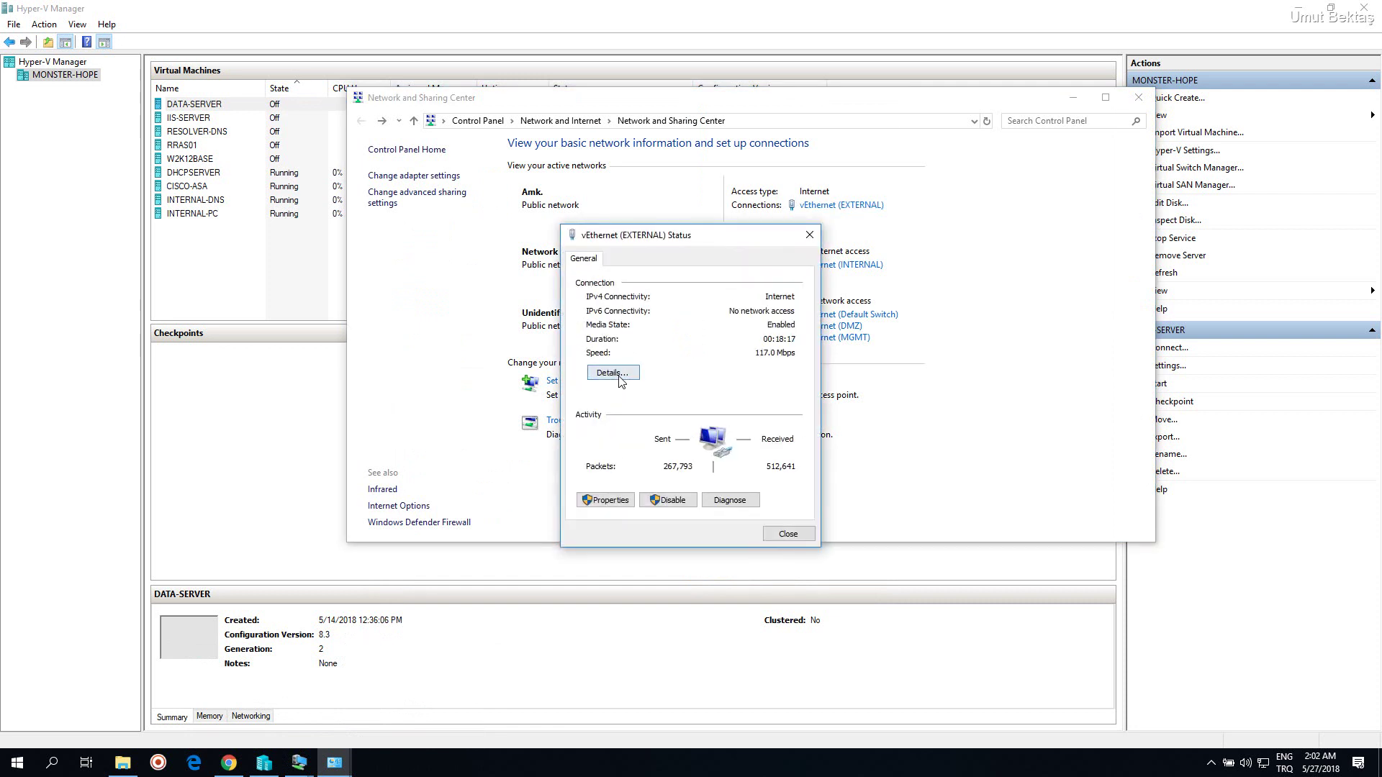
pyautogui.click(612, 373)
pyautogui.click(711, 364)
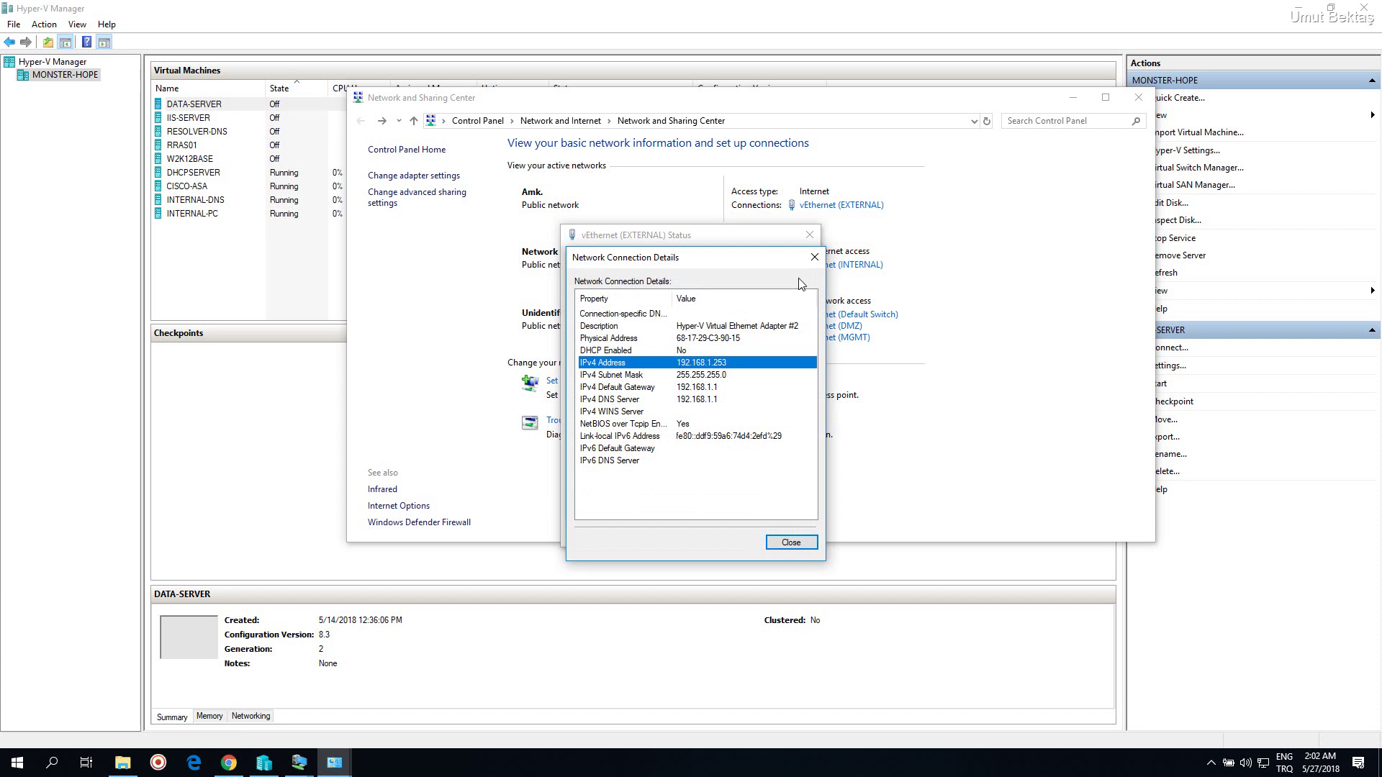
pyautogui.click(814, 257)
pyautogui.click(809, 235)
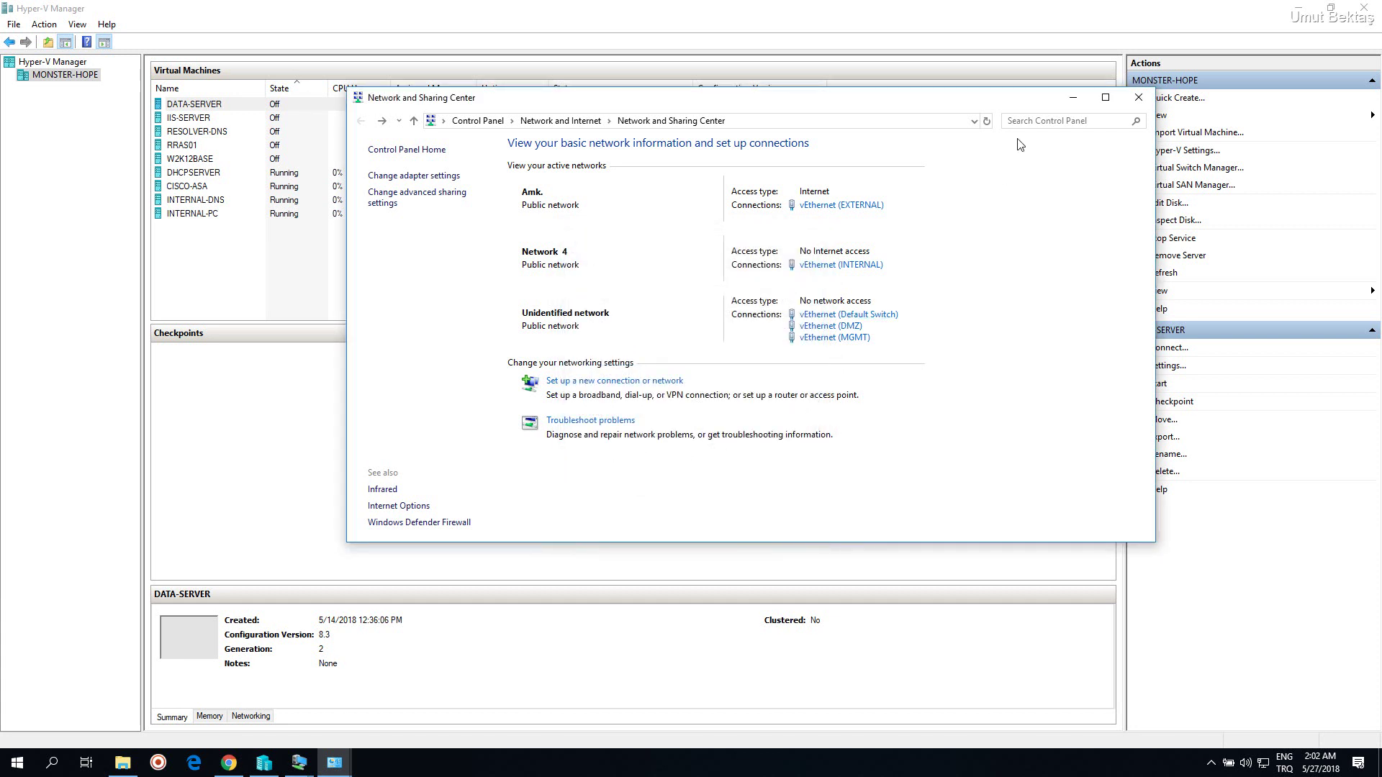
# Review DATA-SERVER's new EXTERNAL network adapter in its settings, then close them unchanged
pyautogui.click(1073, 98)
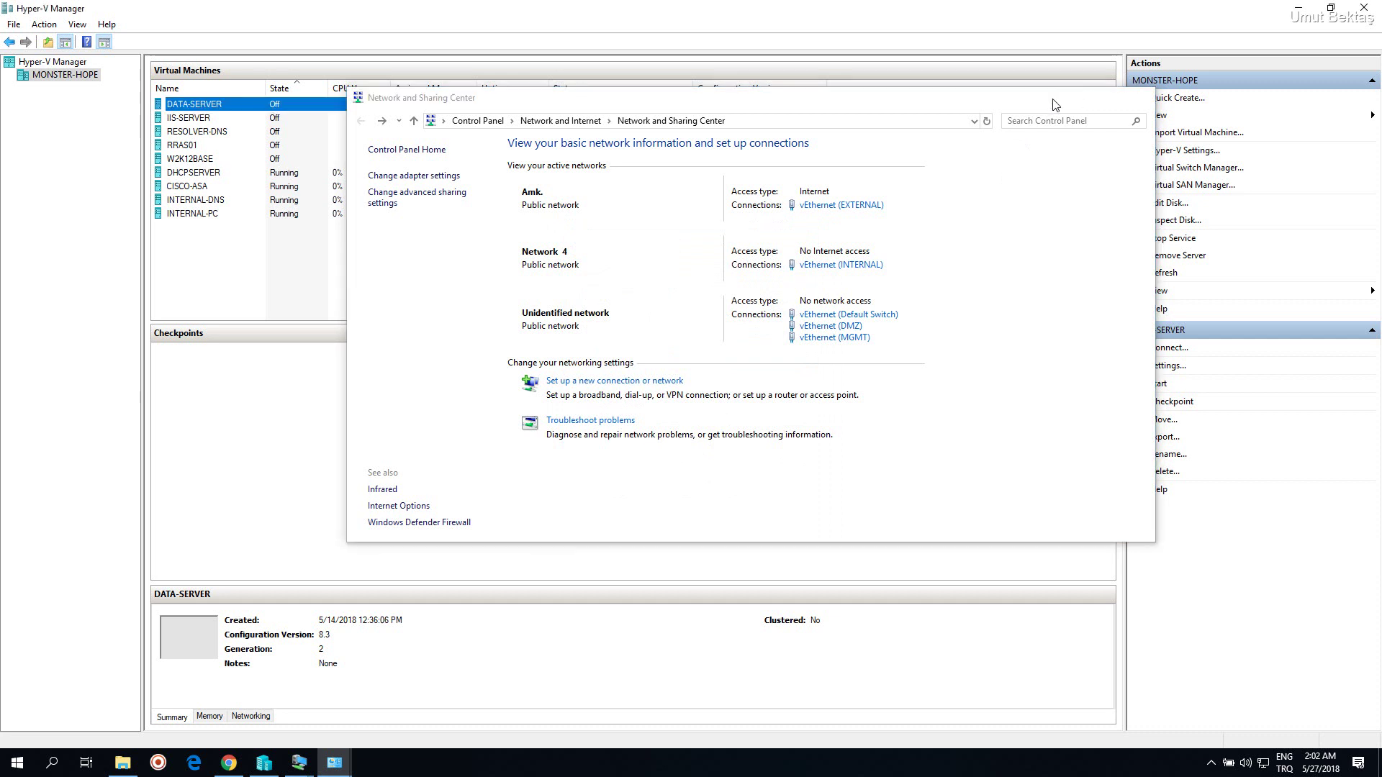
pyautogui.rightClick(320, 102)
pyautogui.click(347, 131)
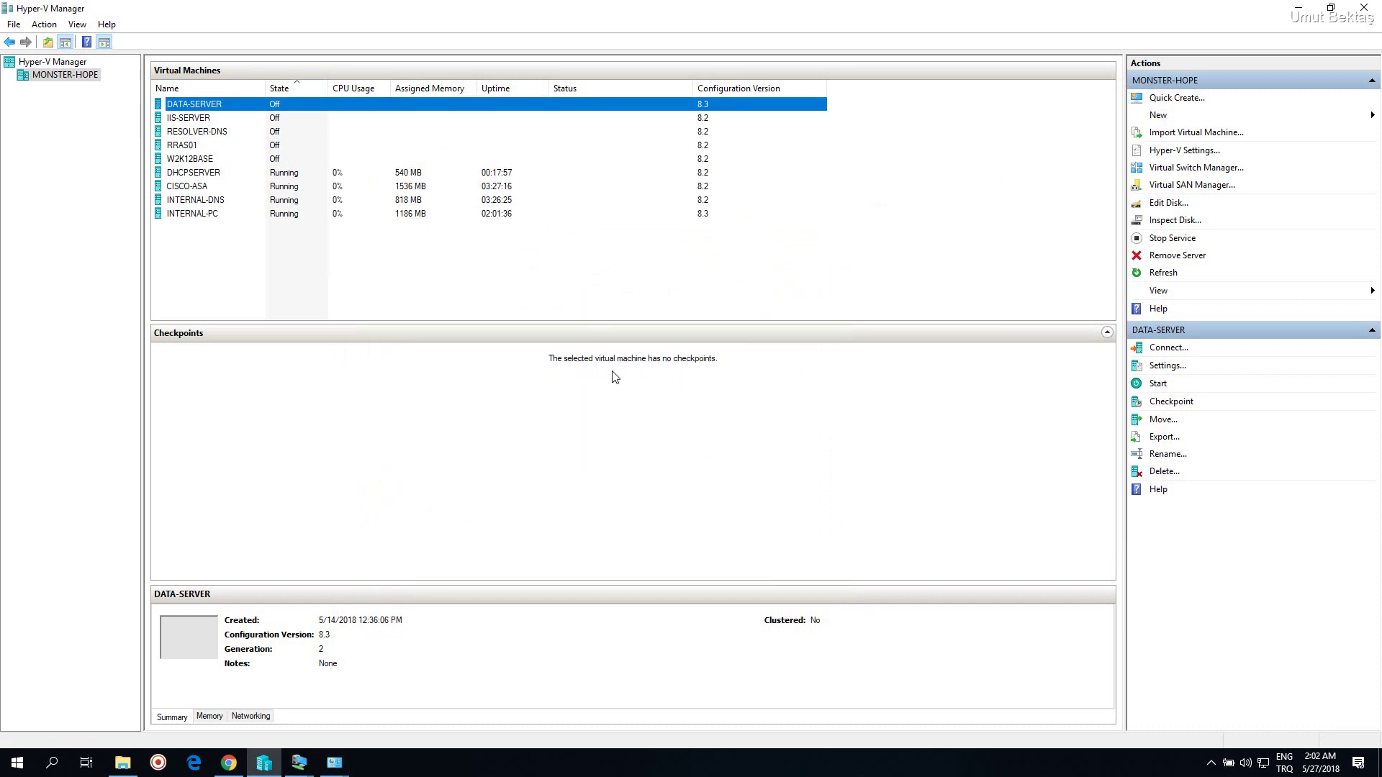
pyautogui.click(577, 396)
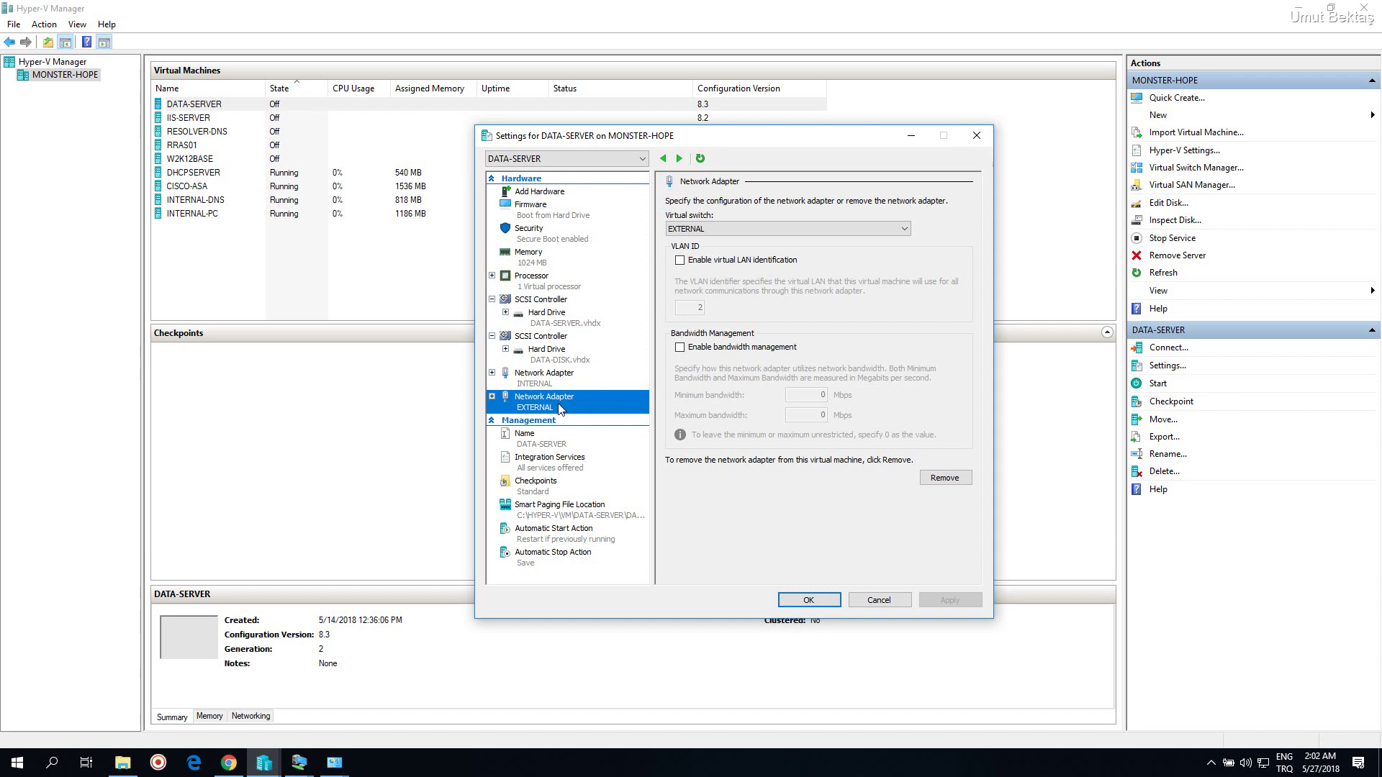
pyautogui.click(977, 136)
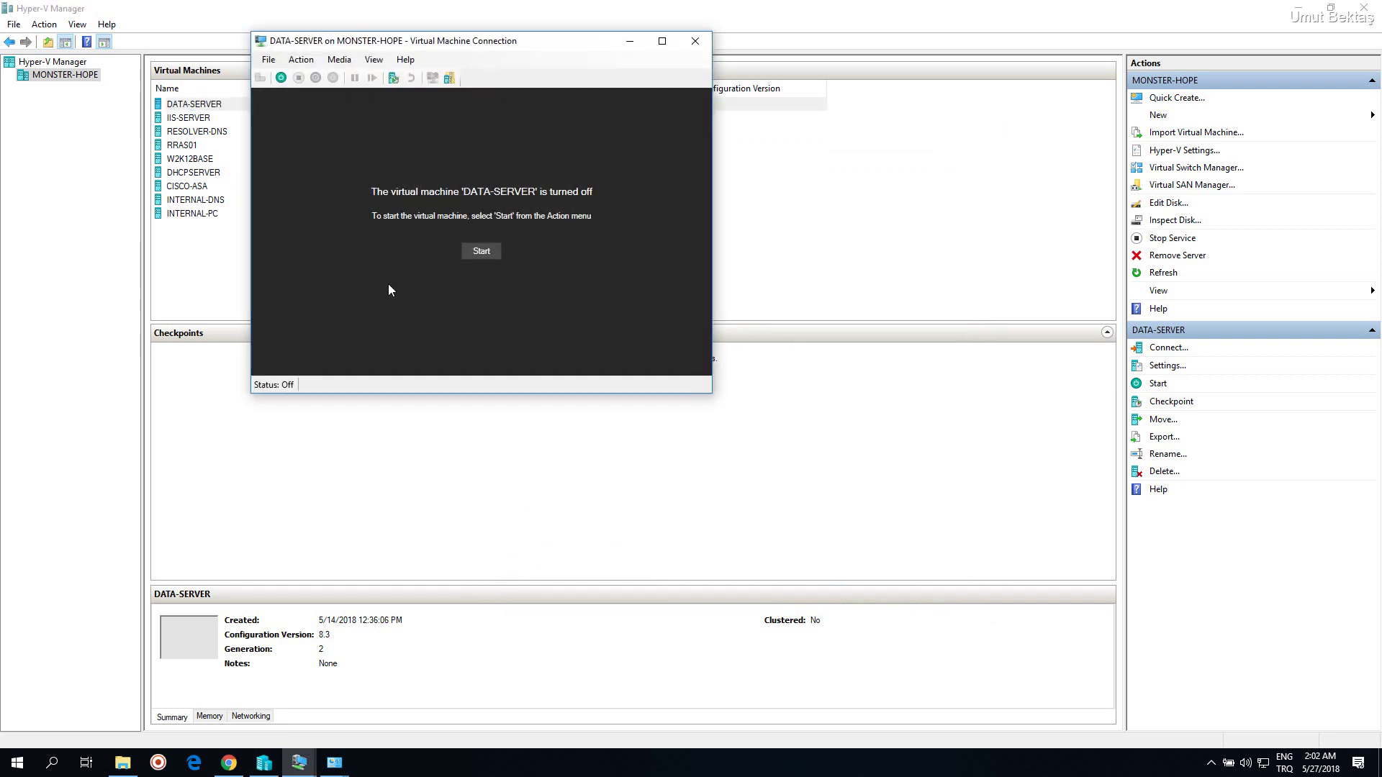
# Power on the DATA-SERVER virtual machine from its console window
pyautogui.click(480, 252)
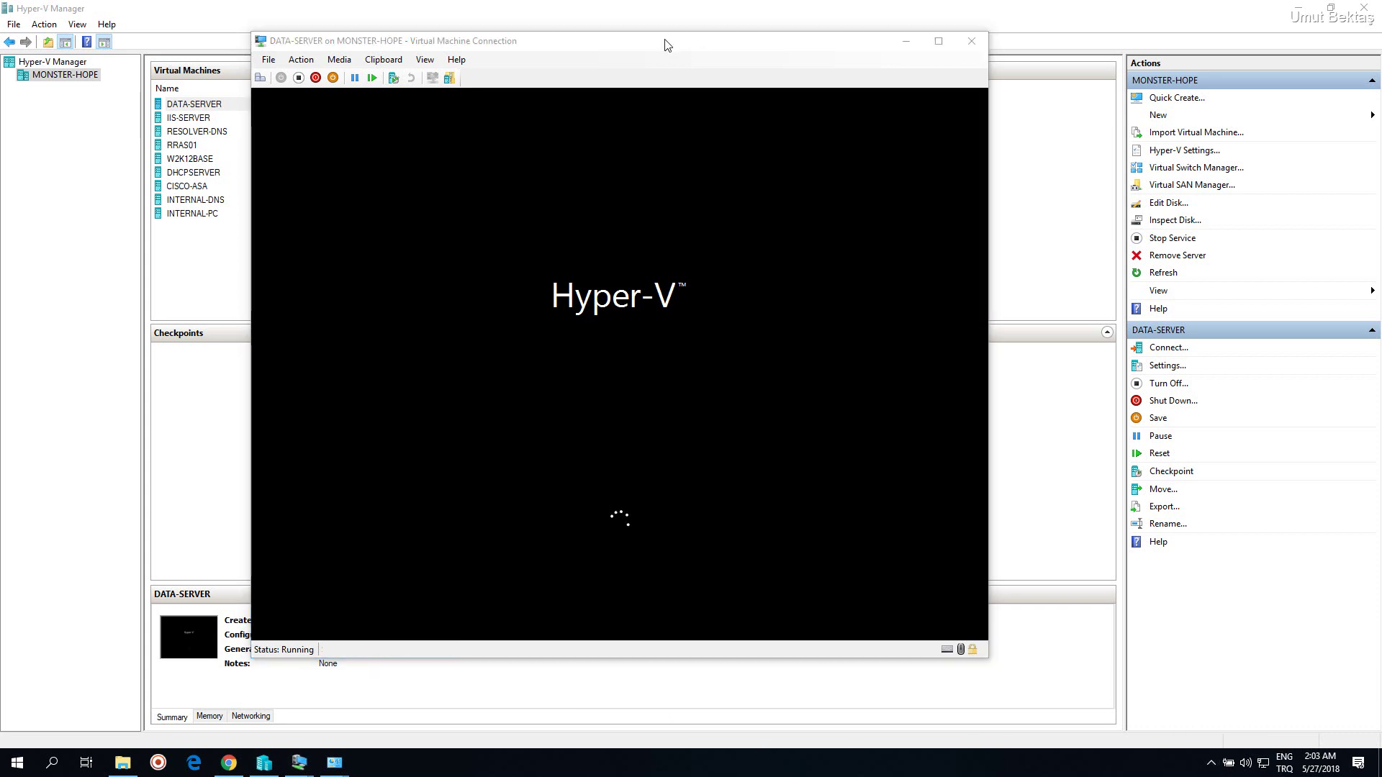
pyautogui.moveTo(665, 44); pyautogui.dragTo(731, 42)
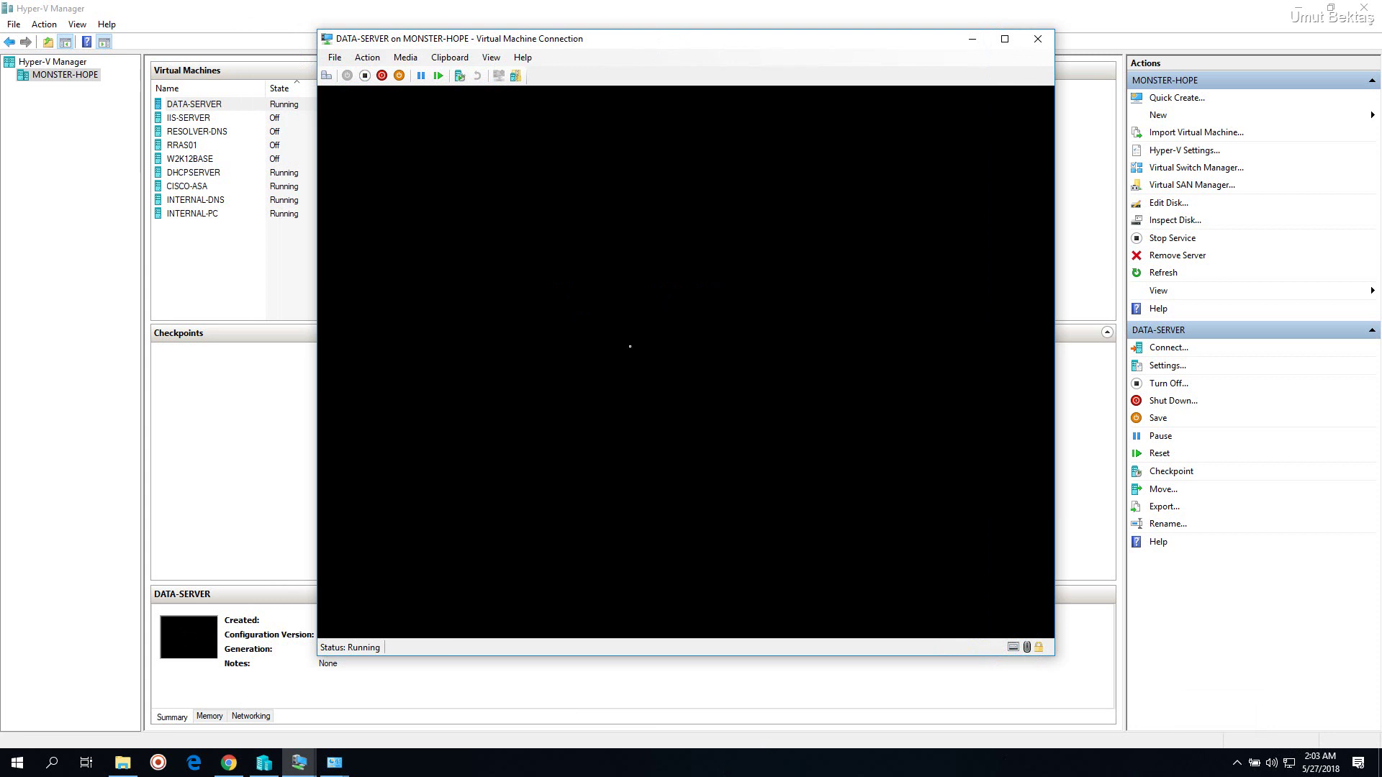
pyautogui.moveTo(636, 51); pyautogui.dragTo(573, 45)
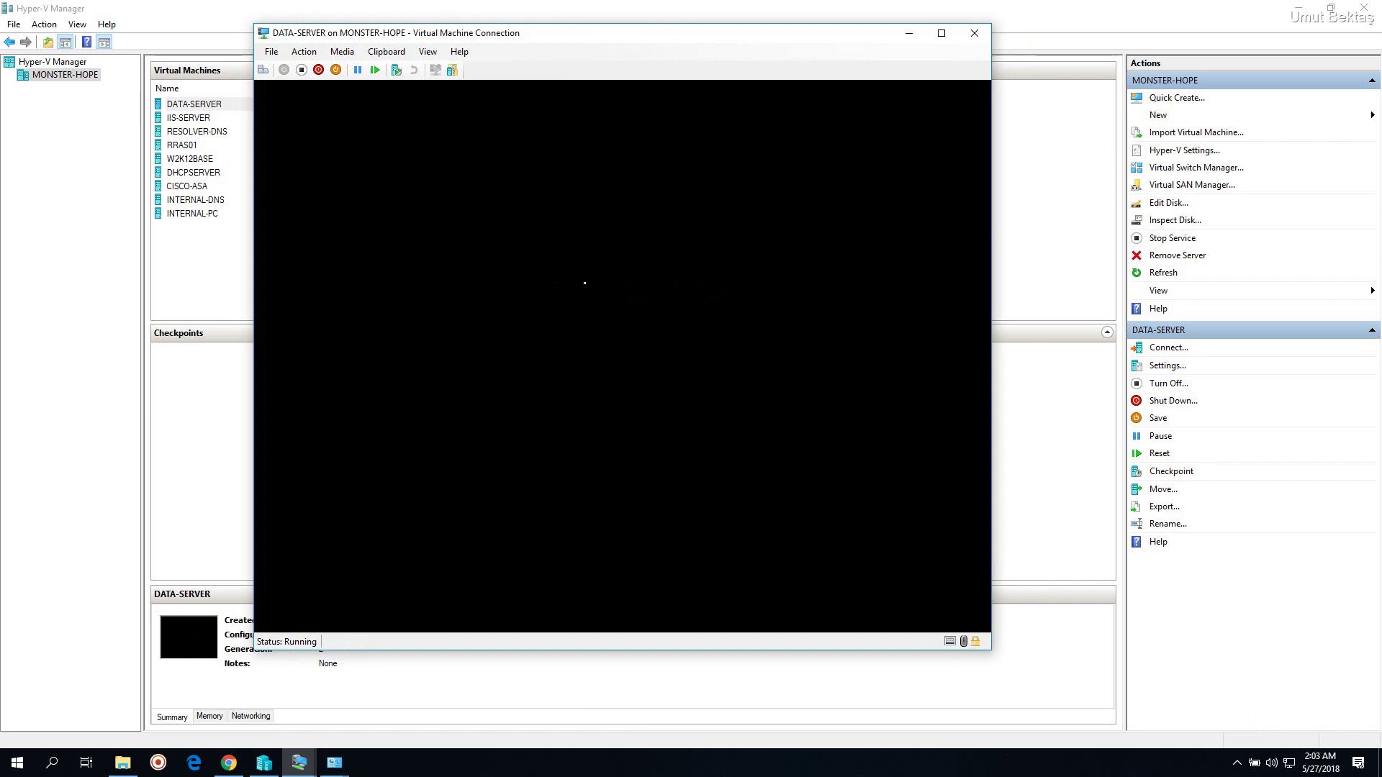
pyautogui.moveTo(580, 45)
pyautogui.mouseDown()
pyautogui.moveTo(516, 43)
pyautogui.moveTo(581, 46)
pyautogui.mouseUp()
pyautogui.click(638, 774)
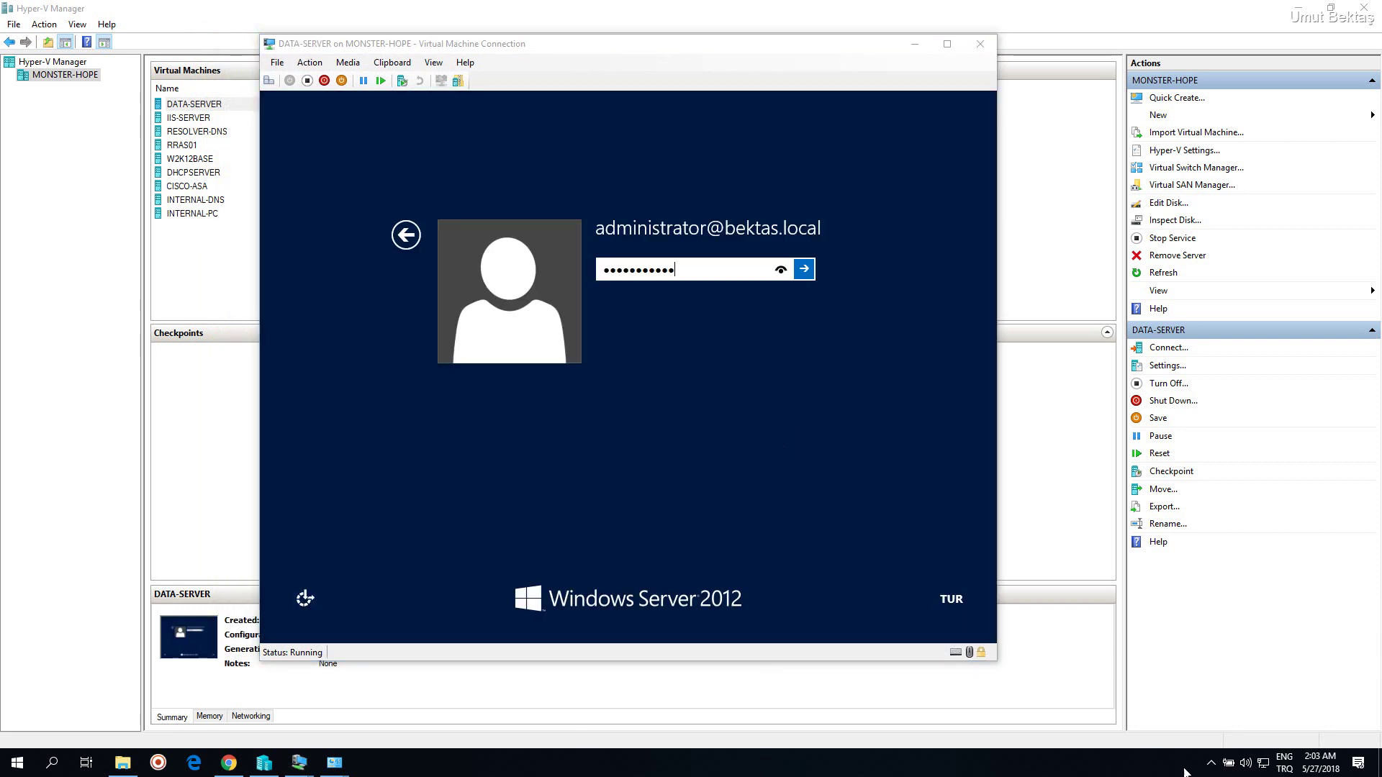
# Sign in to DATA-SERVER as administrator to reach the Server Manager Dashboard
pyautogui.click(714, 382)
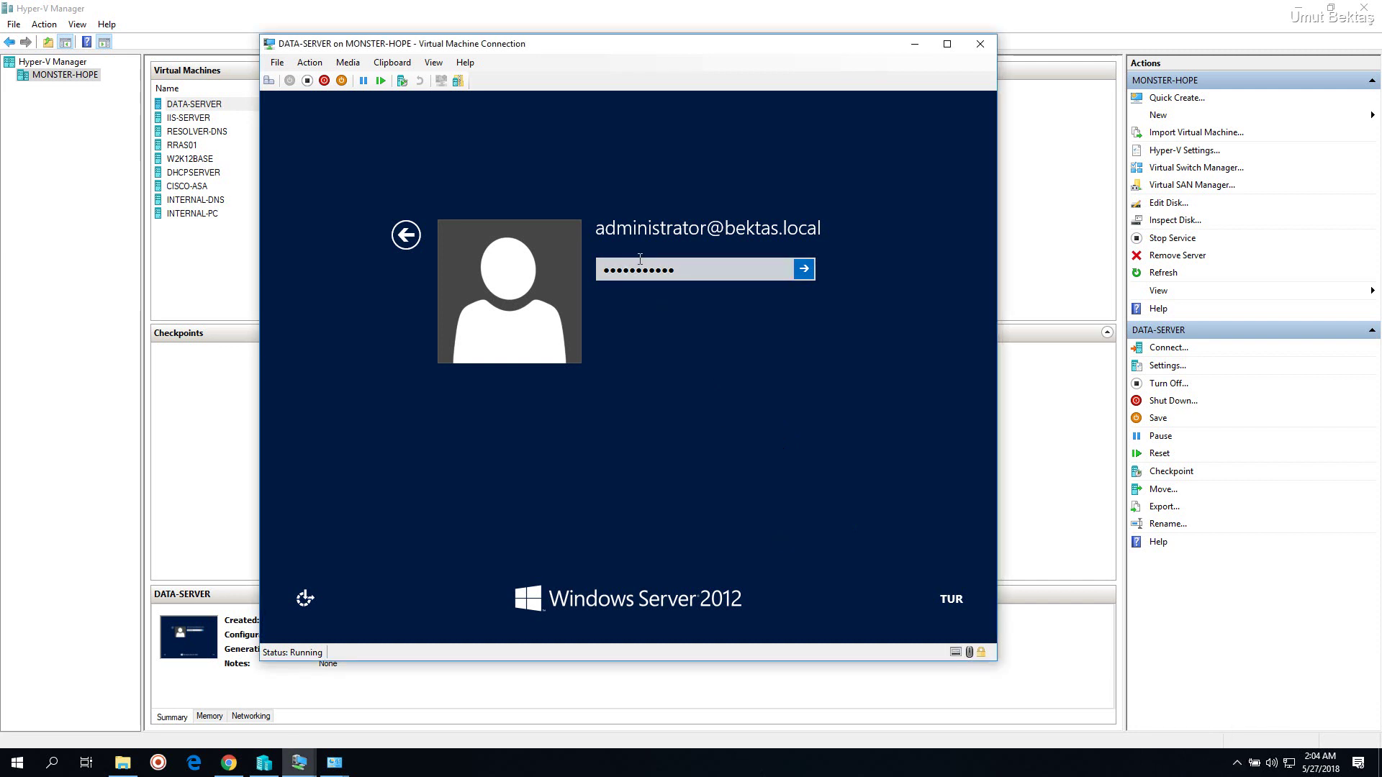
pyautogui.click(756, 277)
pyautogui.click(734, 279)
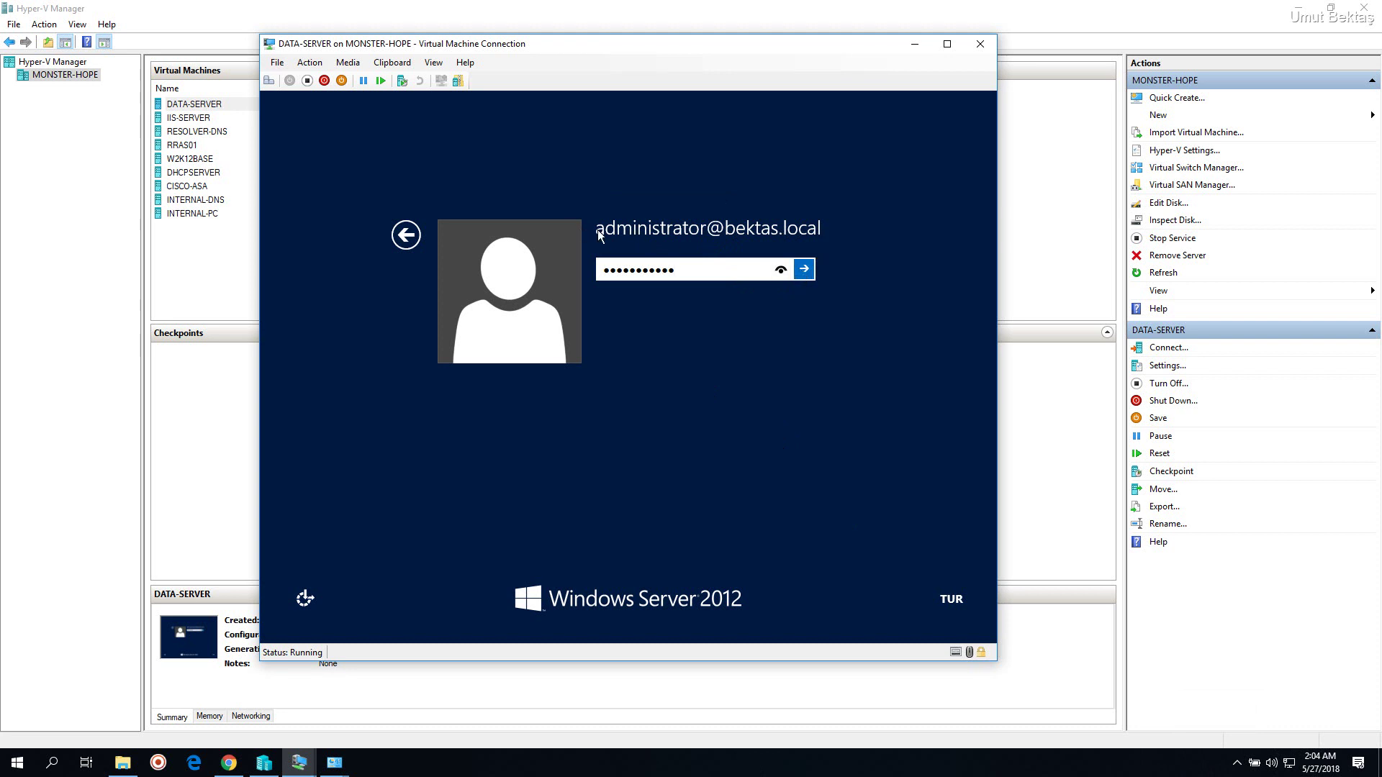
pyautogui.click(677, 231)
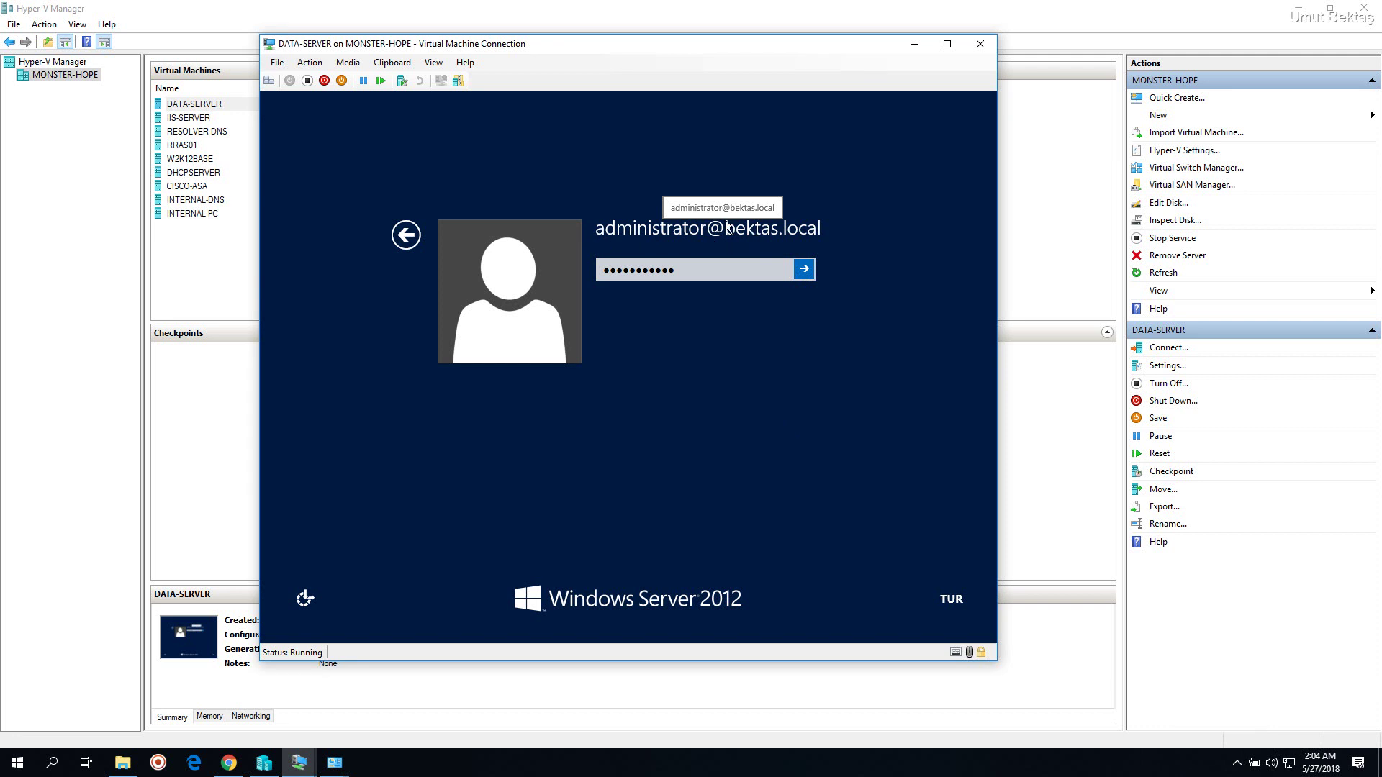
pyautogui.click(782, 260)
pyautogui.press('Return')
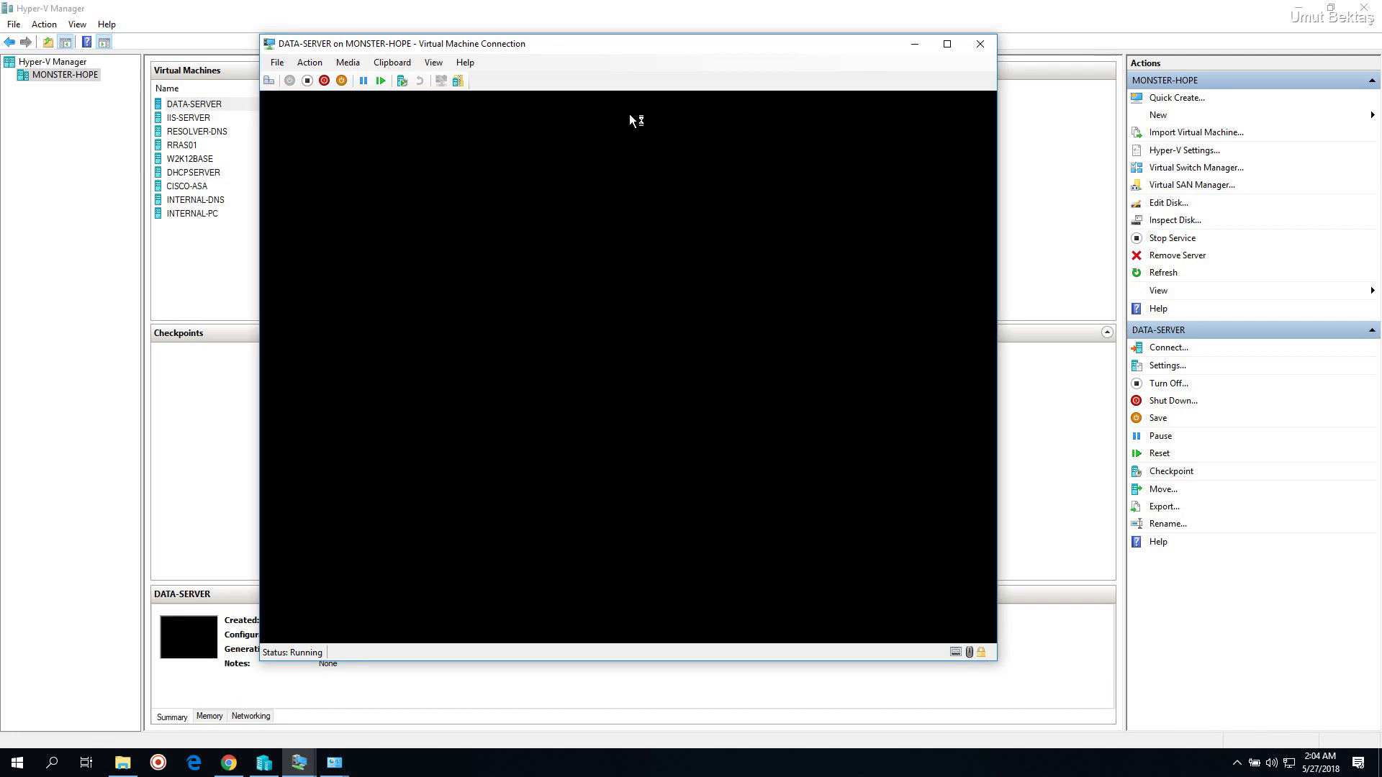
pyautogui.moveTo(648, 43); pyautogui.dragTo(673, 42)
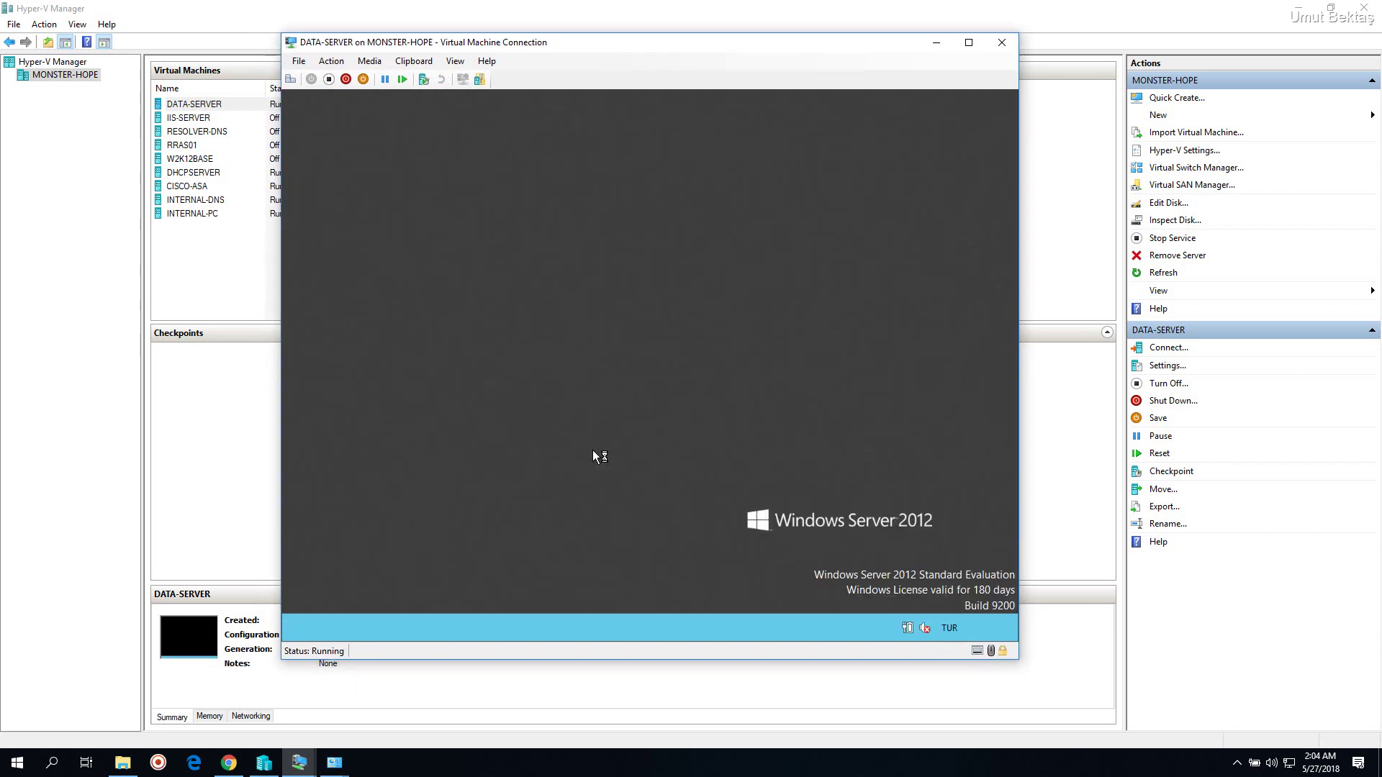
pyautogui.click(691, 763)
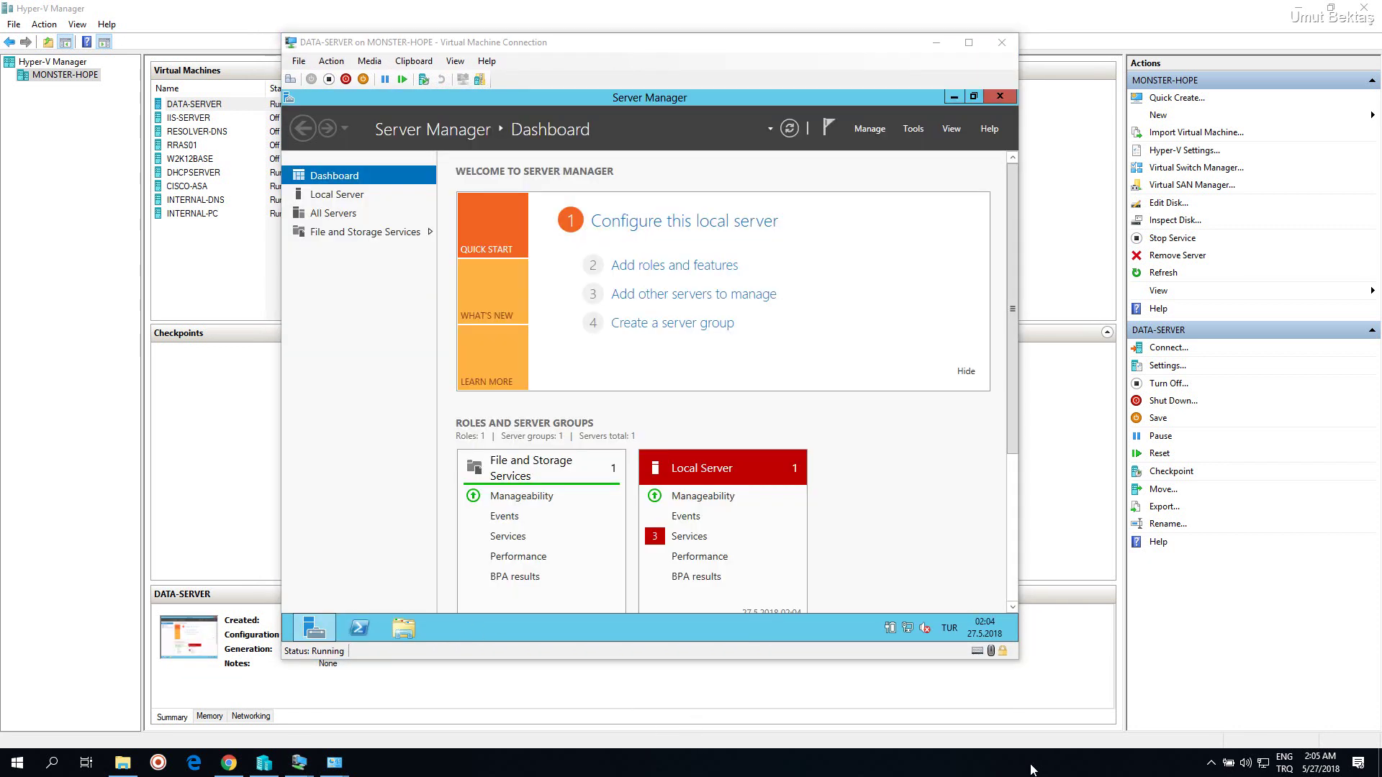
# Check the Ethernet 2 connection details, including its IPv4 address, in Network and Sharing Center
pyautogui.click(1213, 764)
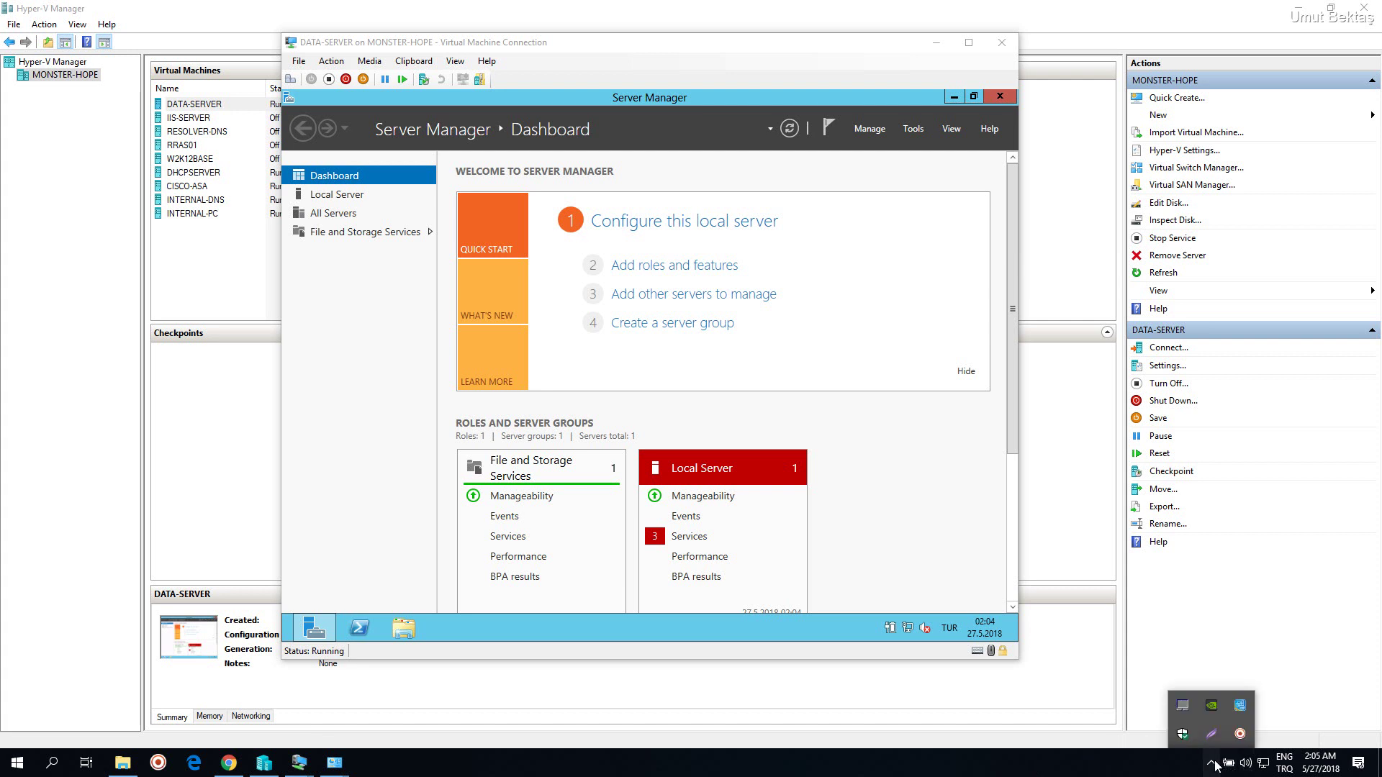
pyautogui.rightClick(908, 630)
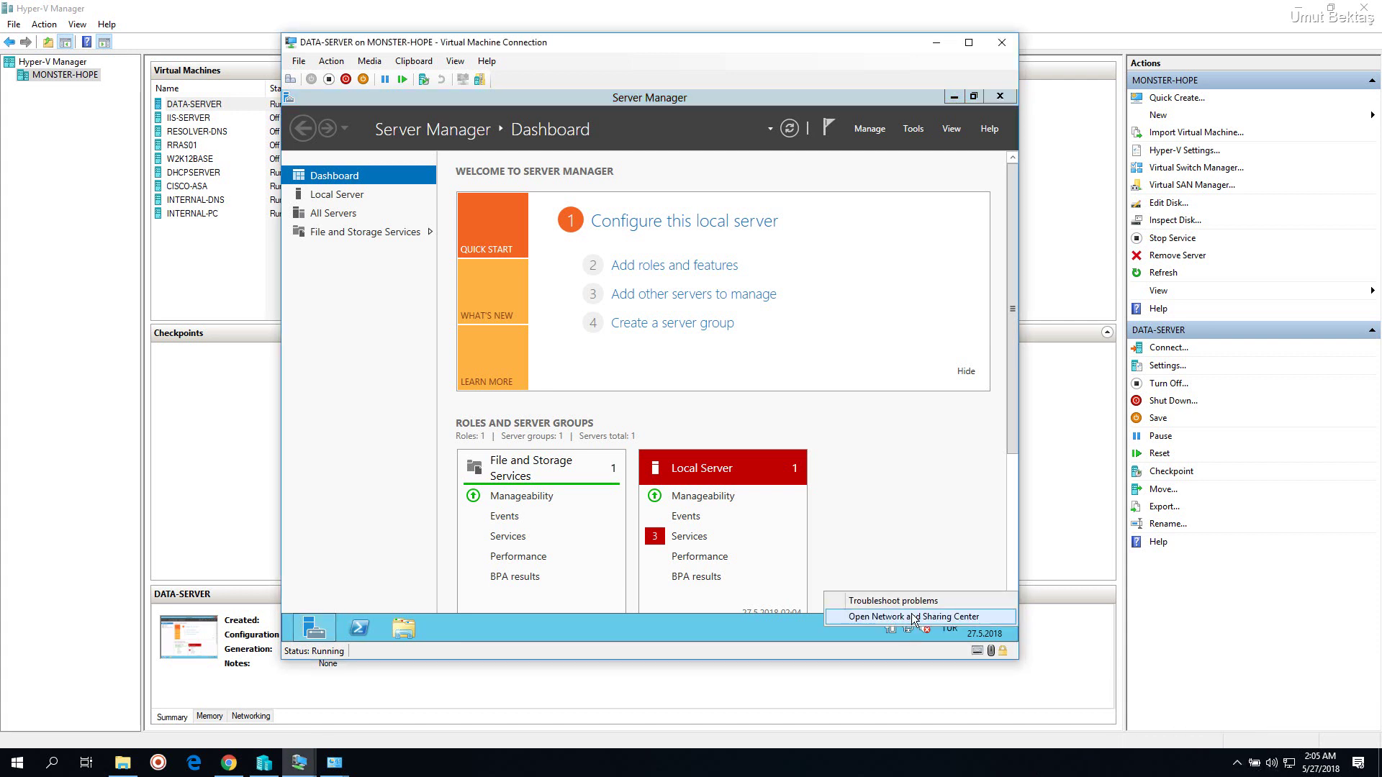
pyautogui.click(914, 618)
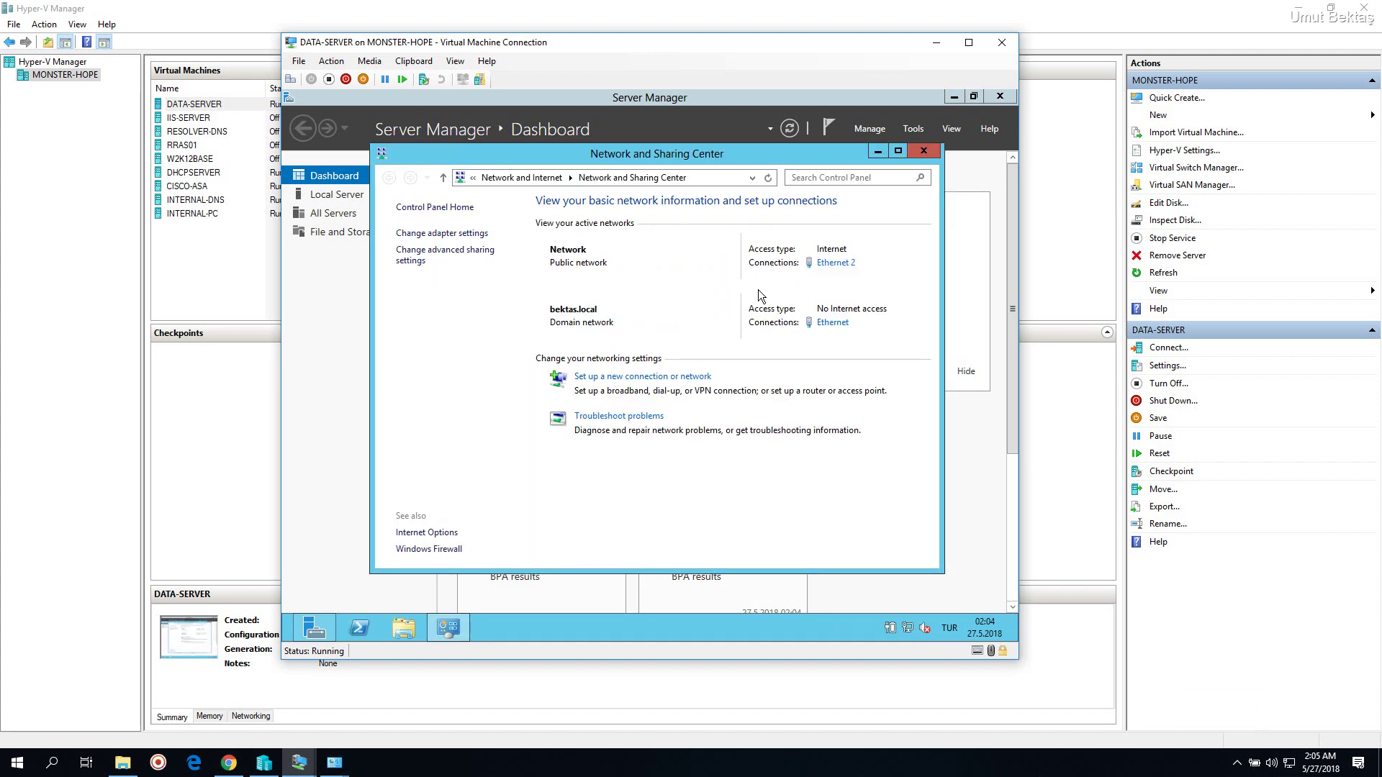
pyautogui.click(835, 264)
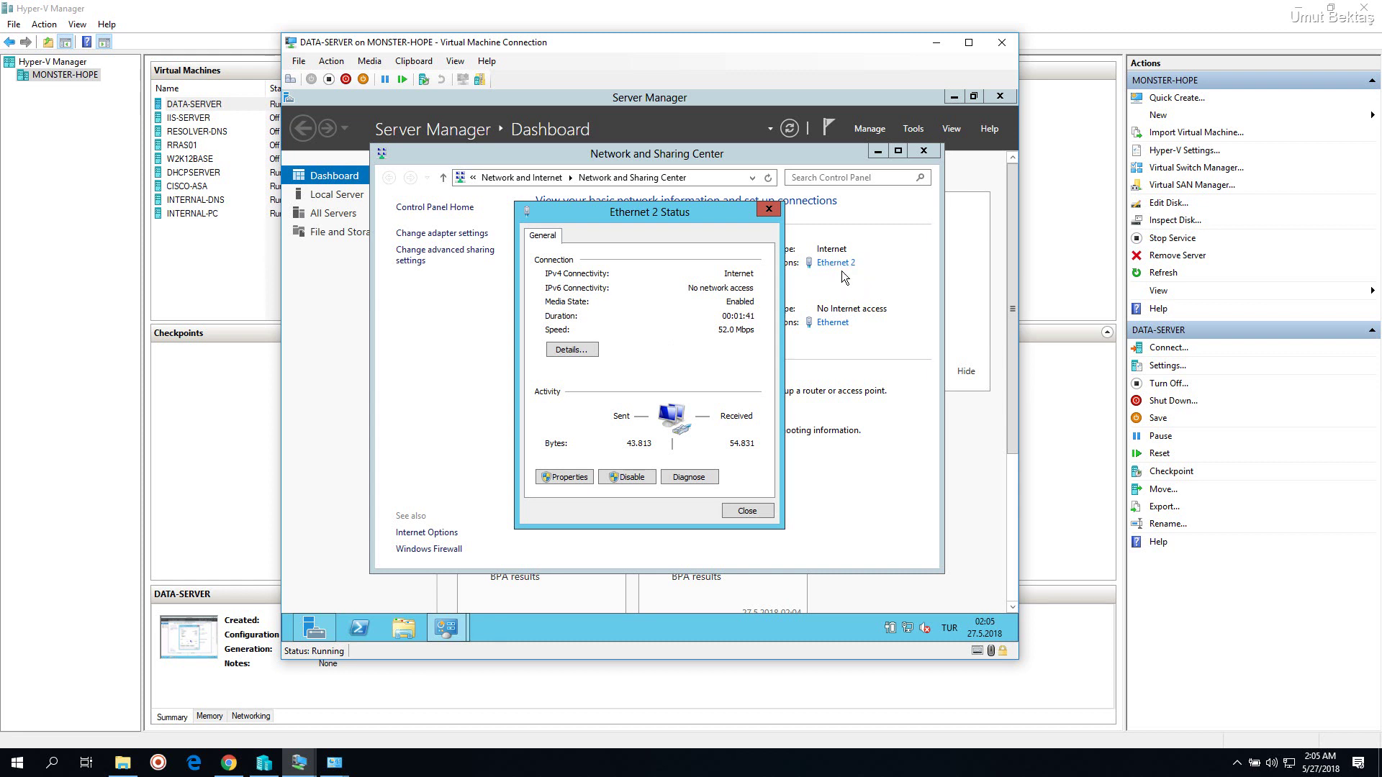
pyautogui.click(581, 351)
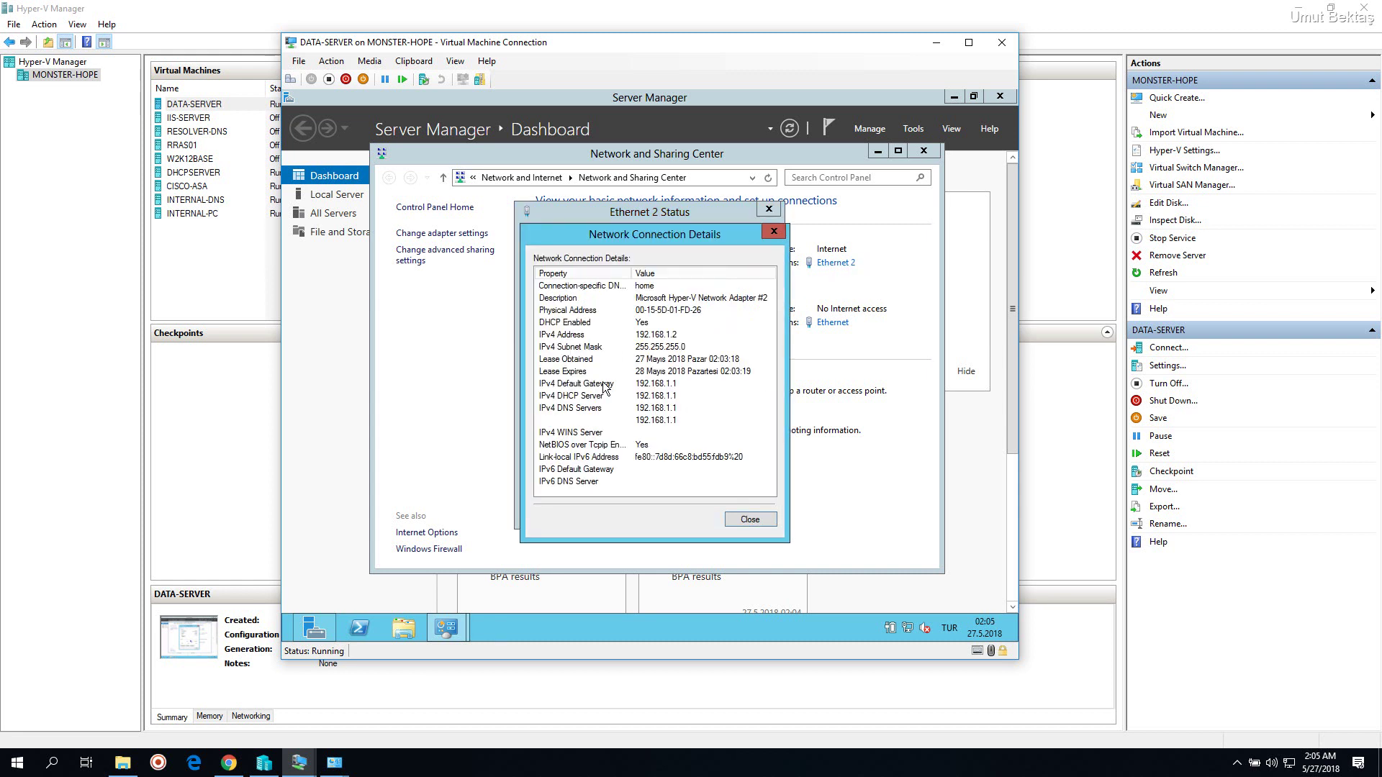
pyautogui.click(663, 337)
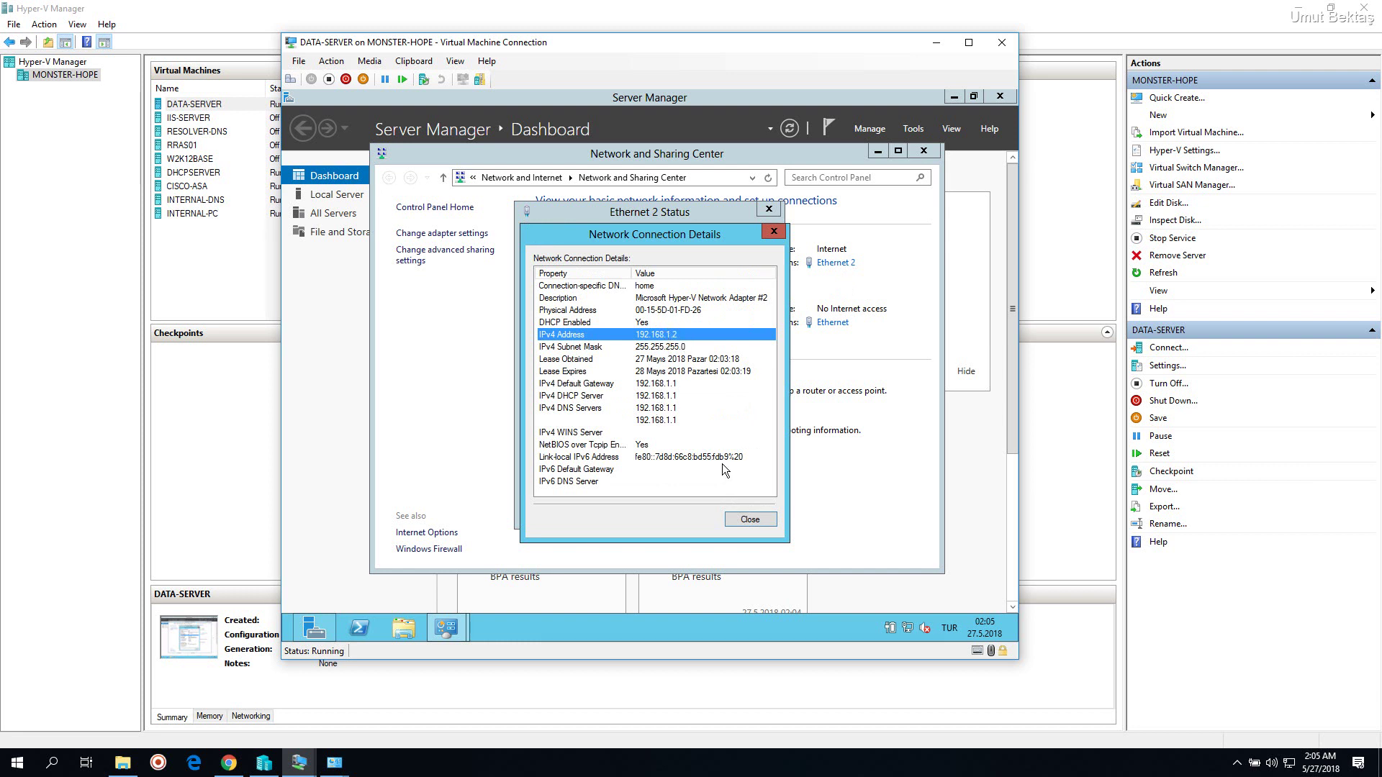
pyautogui.click(746, 517)
pyautogui.click(737, 511)
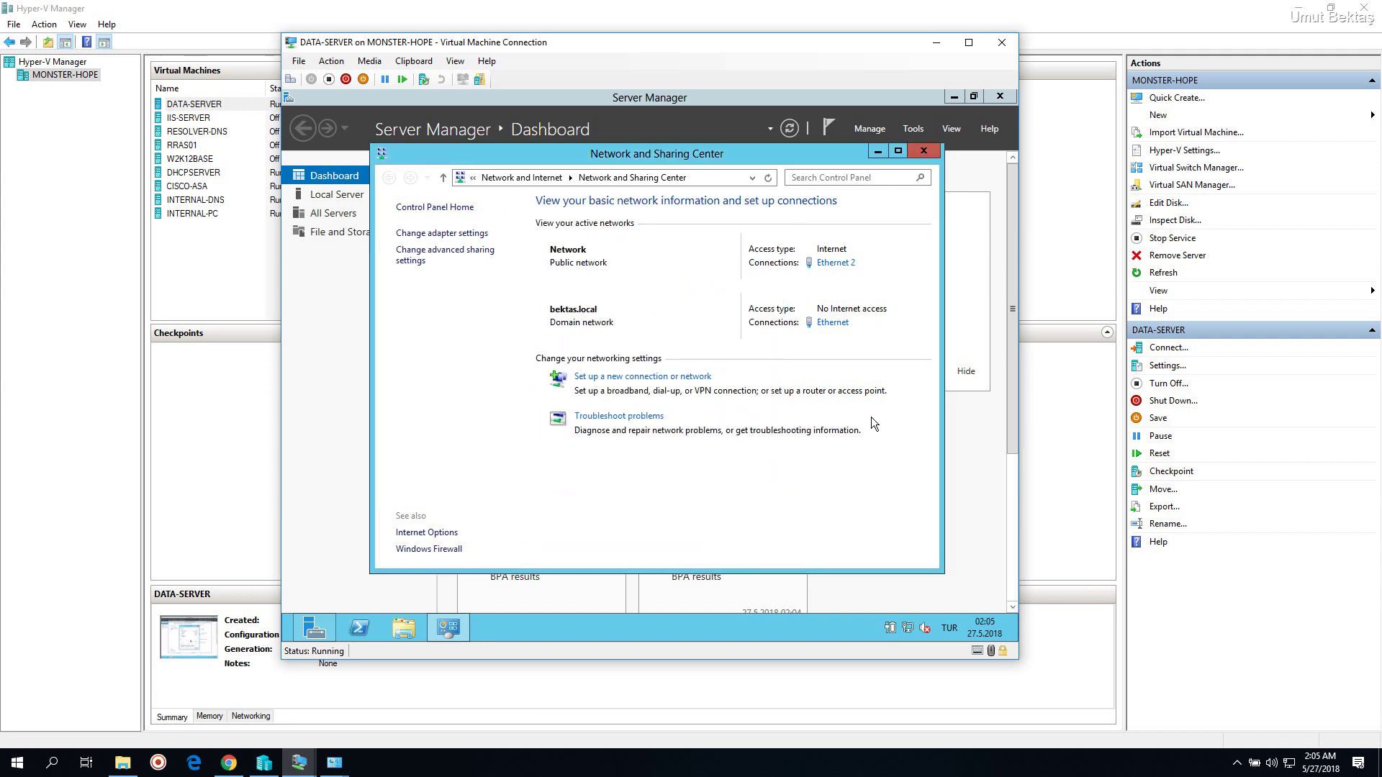
pyautogui.click(930, 155)
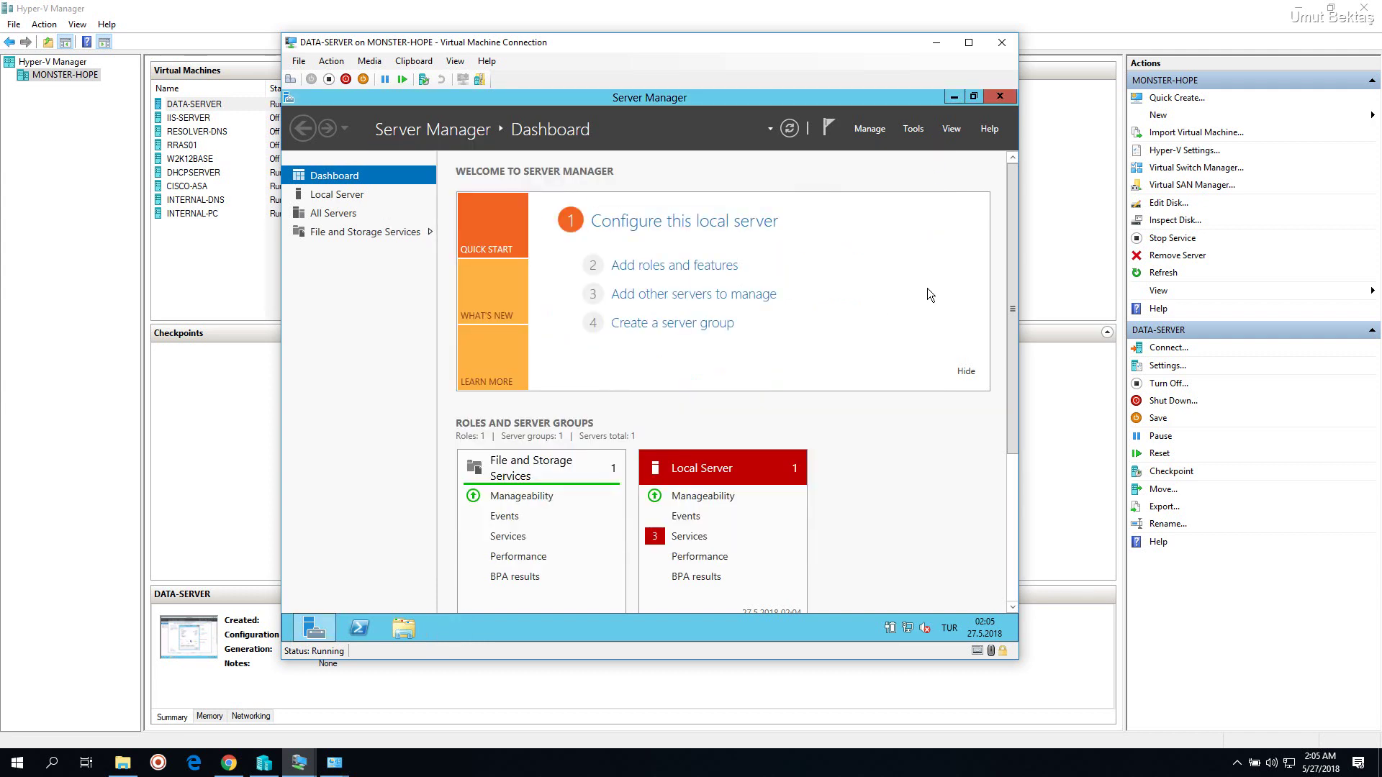
# Turn on network discovery for the Domain profile in advanced sharing settings and save the changes
pyautogui.rightClick(909, 628)
pyautogui.click(912, 618)
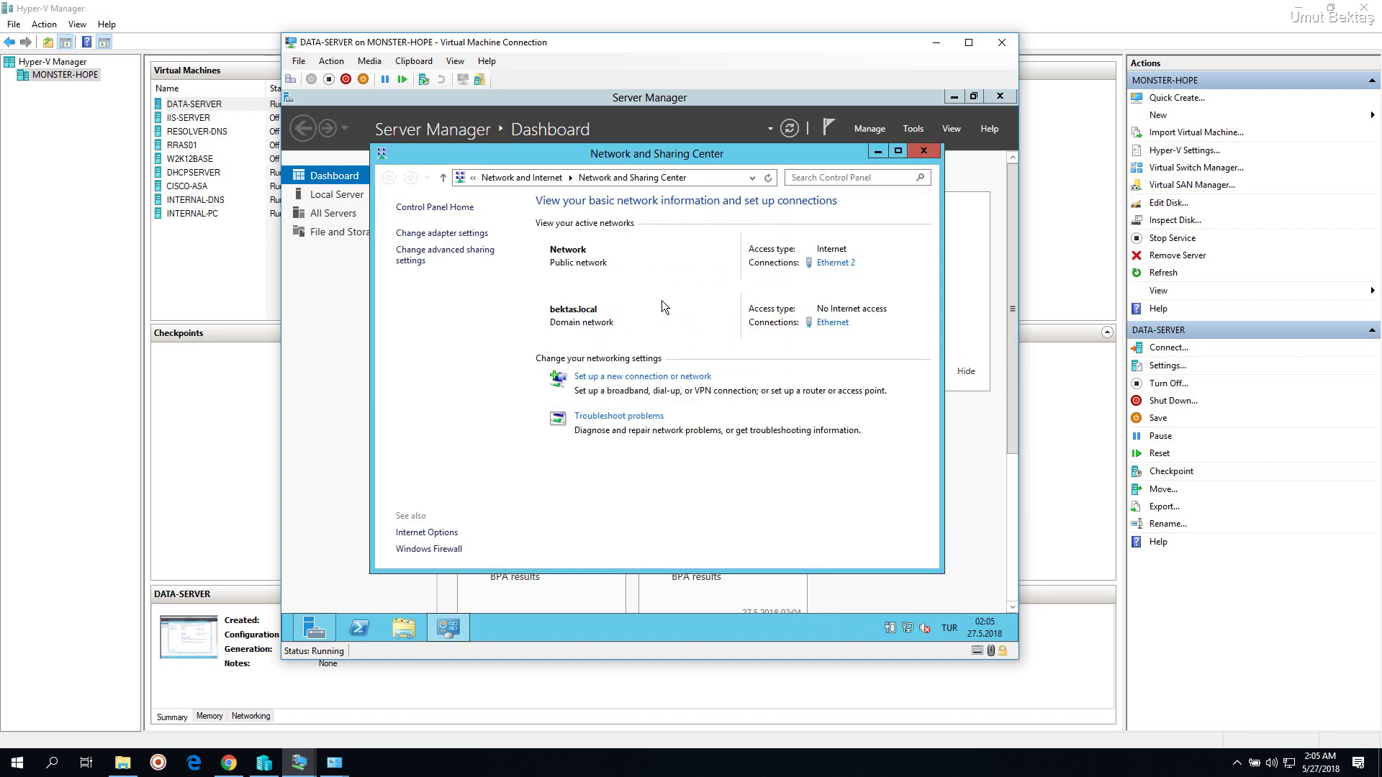
pyautogui.click(475, 259)
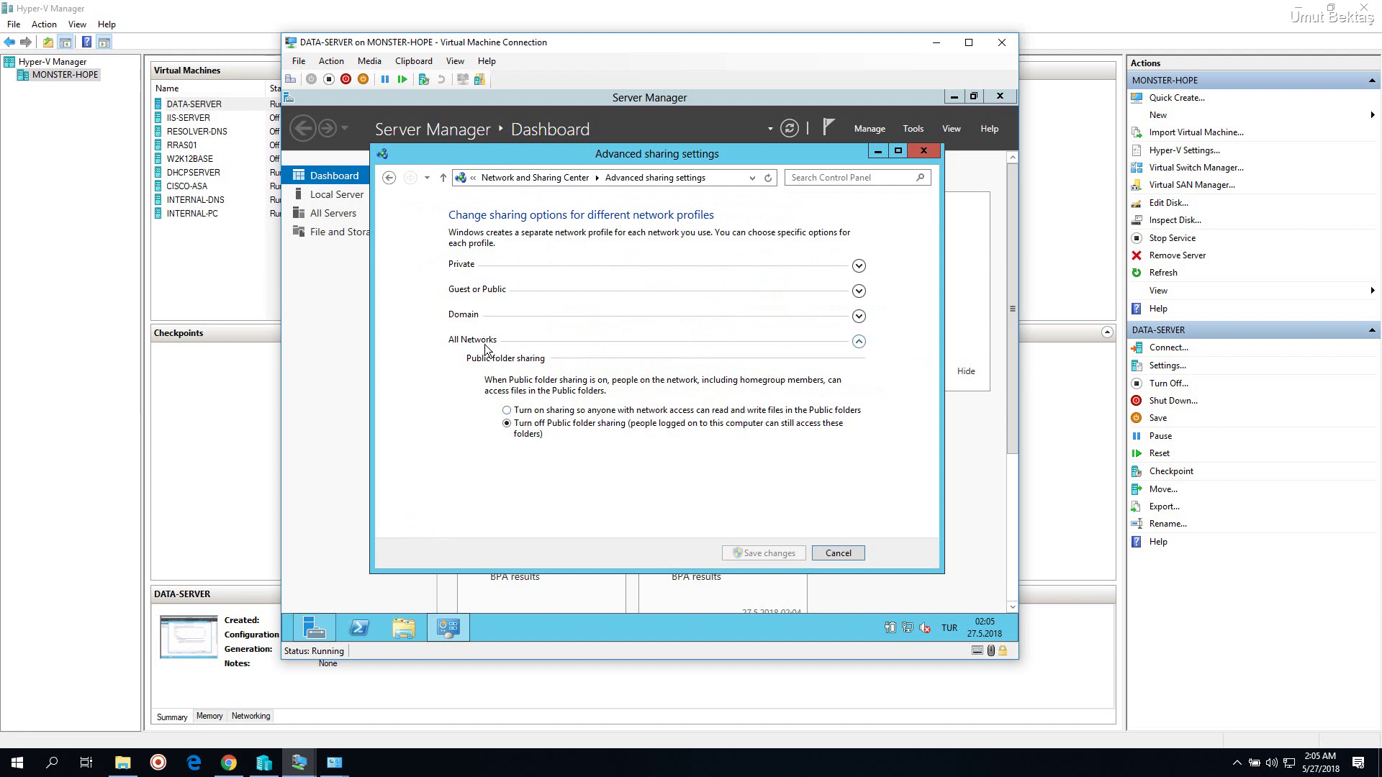
pyautogui.click(495, 318)
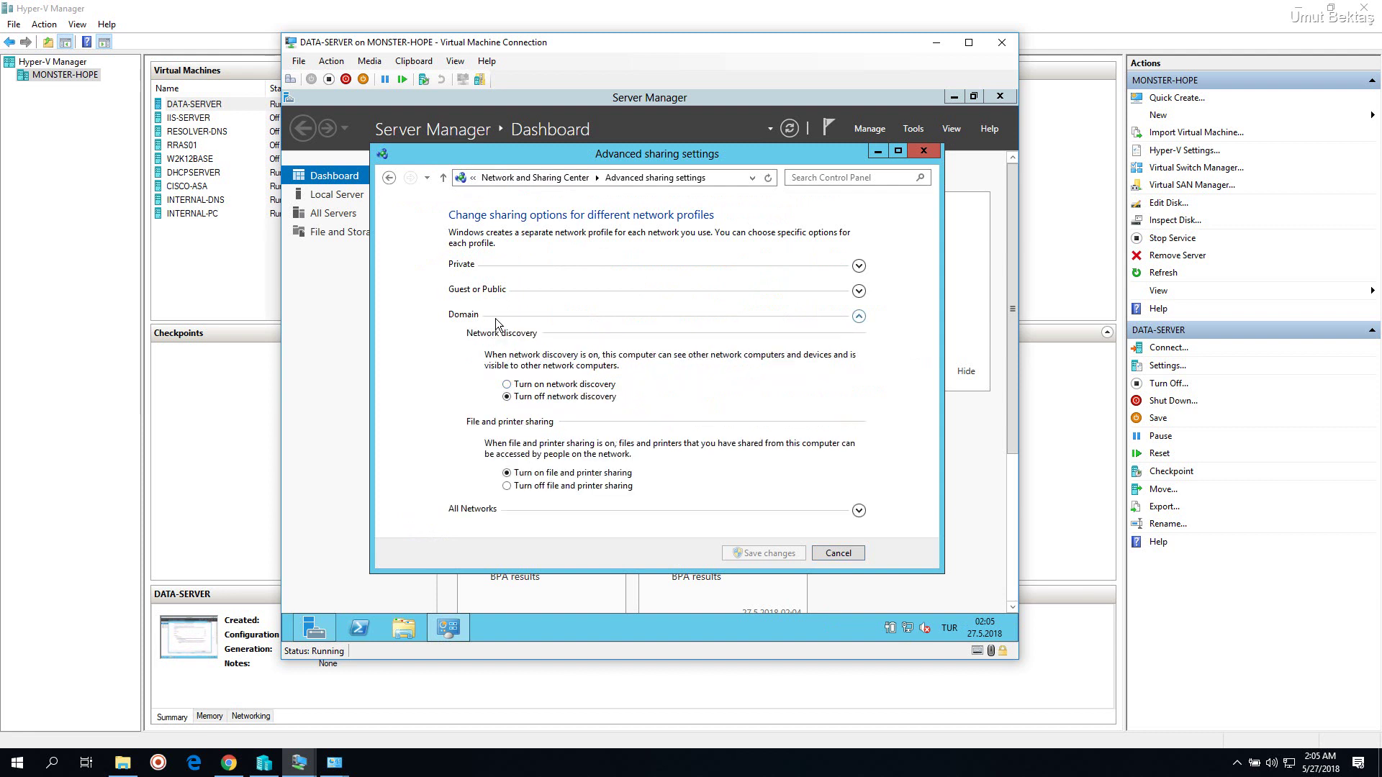
pyautogui.click(533, 386)
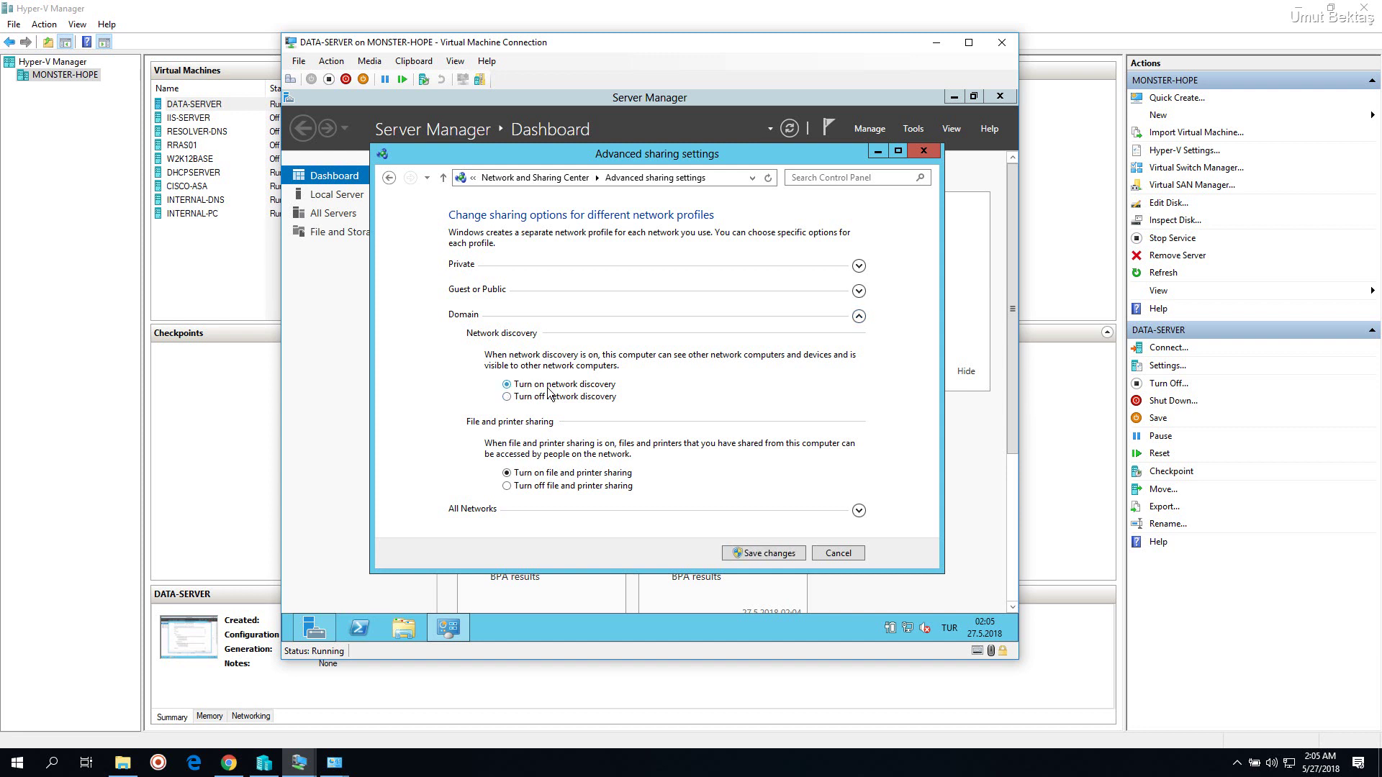
pyautogui.click(789, 555)
# Browse File Explorer to \\192.168.1.253 and enter the network user name and password
pyautogui.click(420, 628)
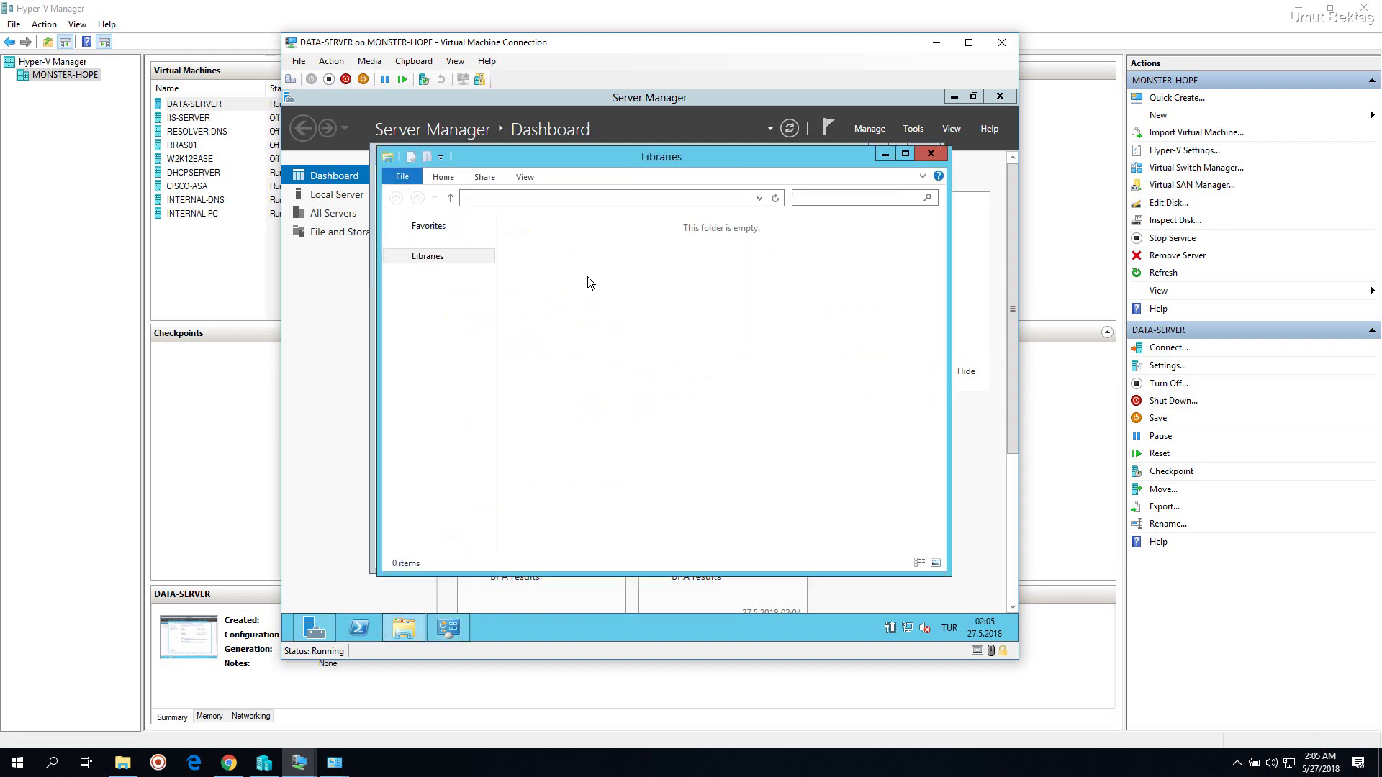
pyautogui.click(596, 200)
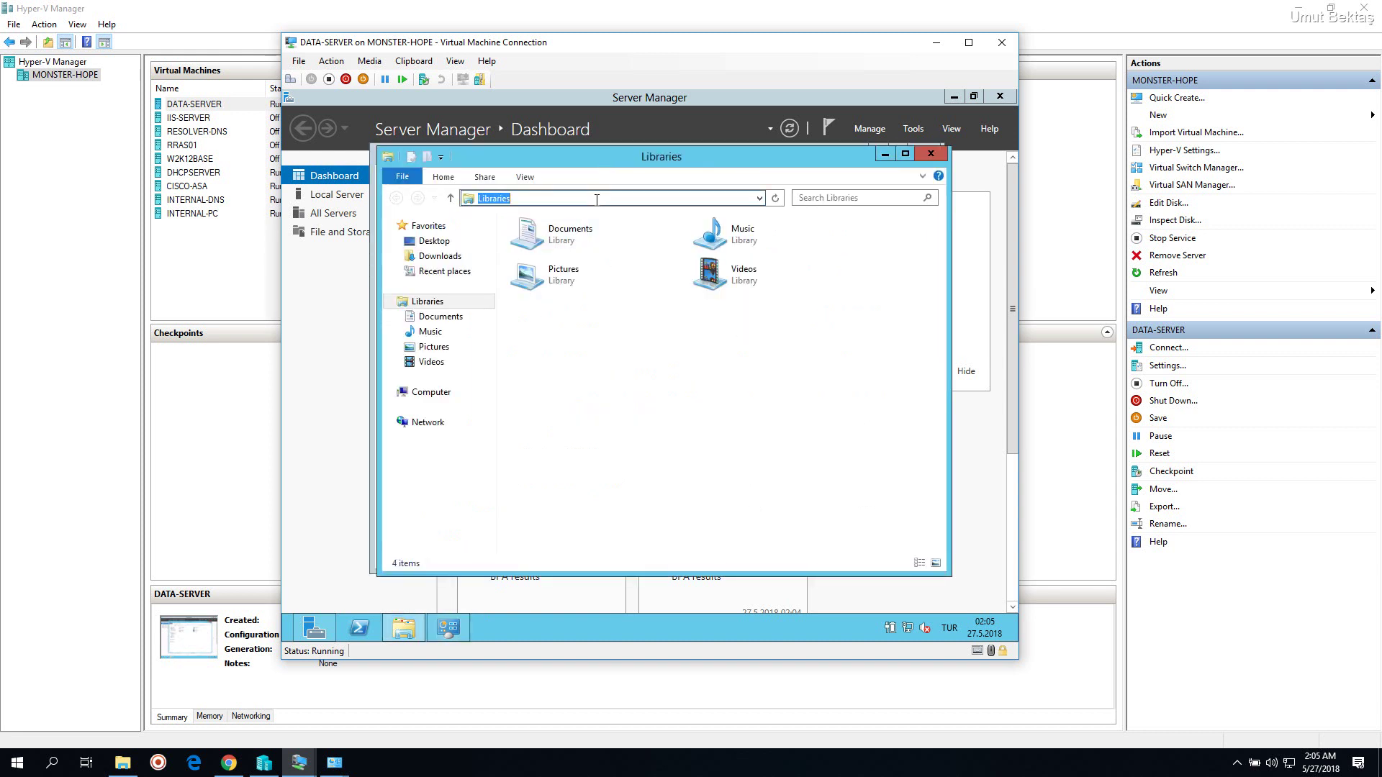
pyautogui.write('\\1')
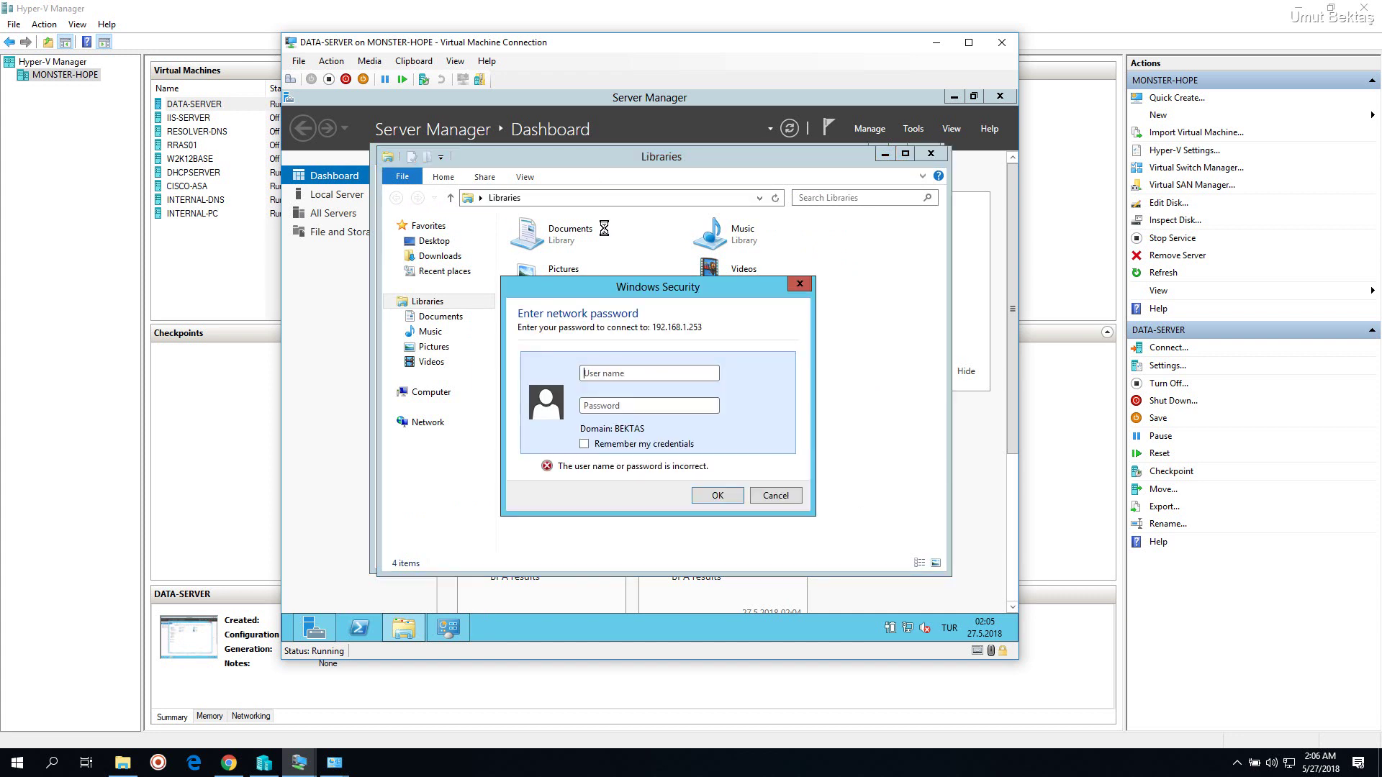
pyautogui.write('lessons')
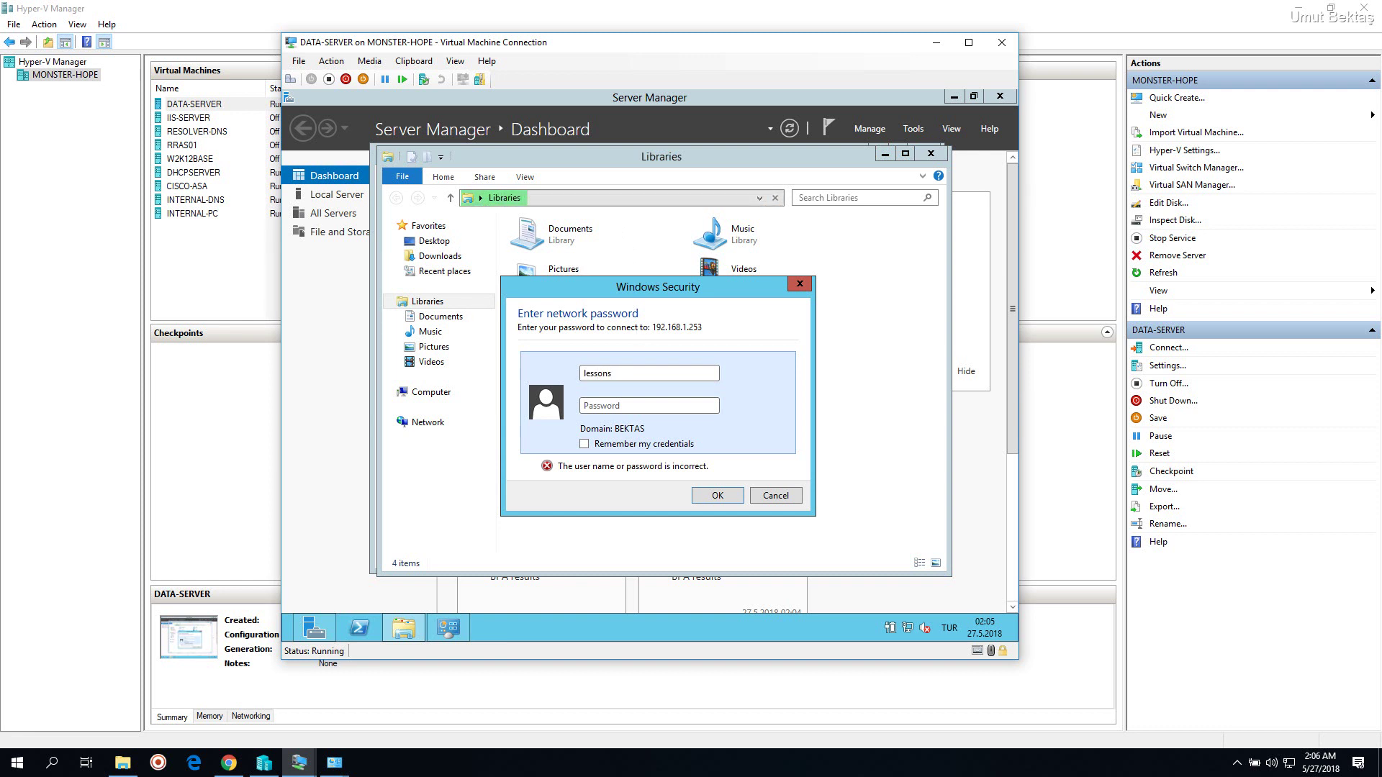
pyautogui.press('Tab')
pyautogui.write('•••')
# Correct the user name, remember the credentials, connect, and open the Users share
pyautogui.click(611, 373)
pyautogui.write('s')
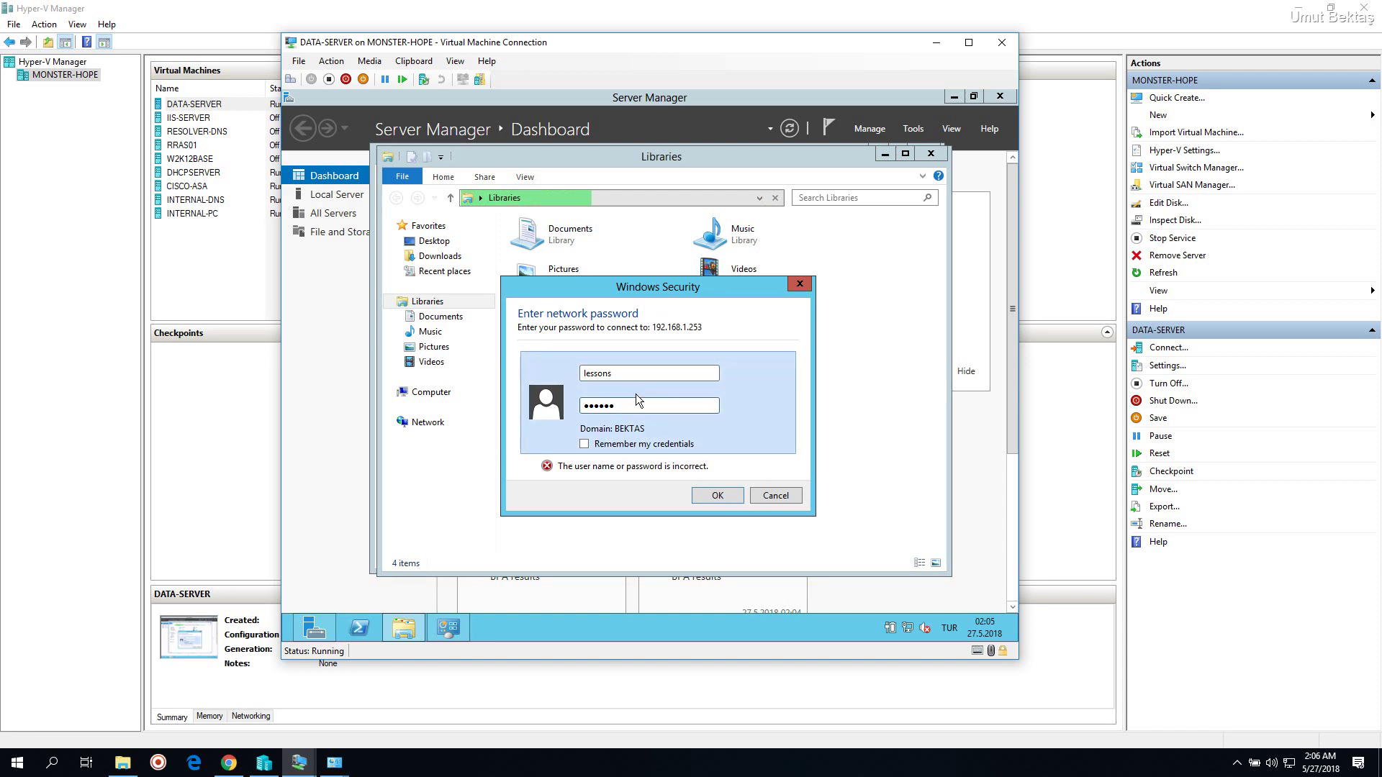
pyautogui.click(8, 769)
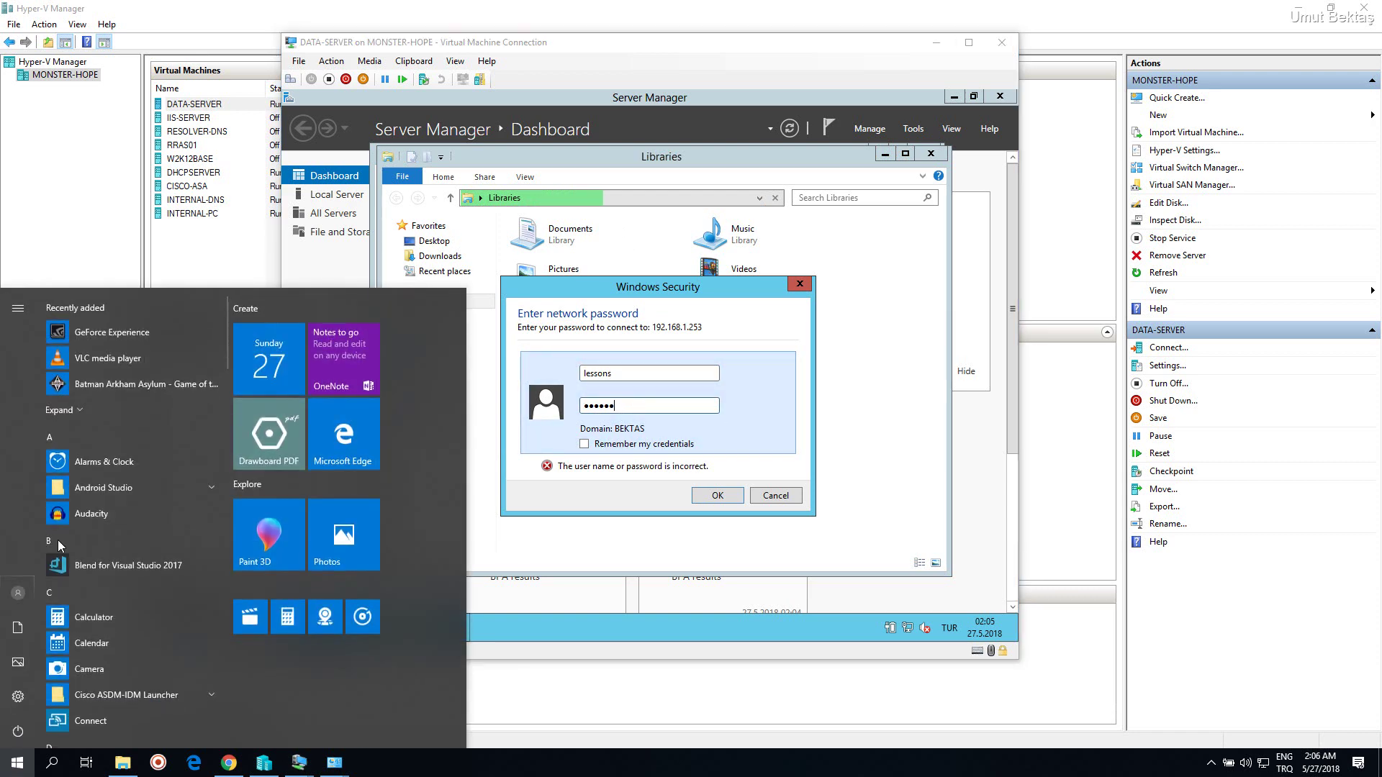
pyautogui.click(674, 287)
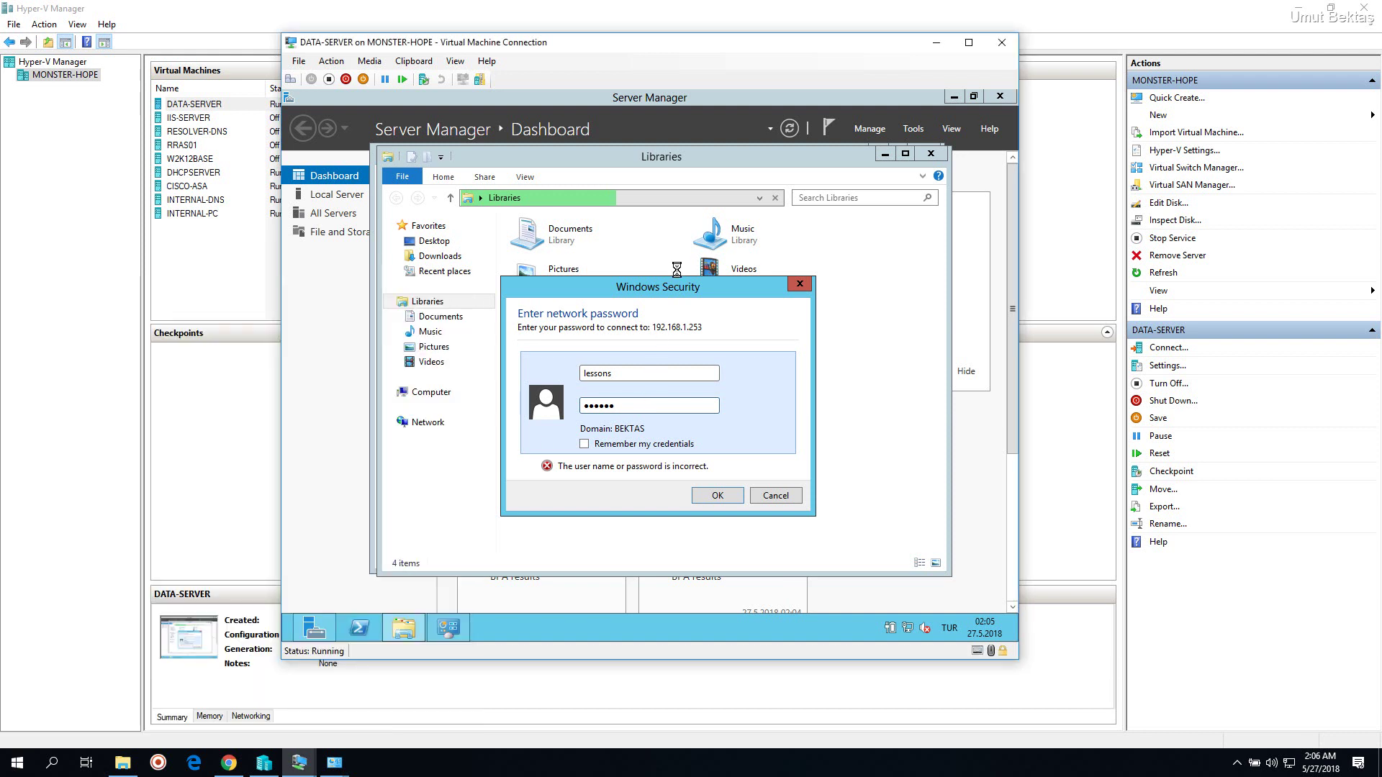
pyautogui.click(594, 436)
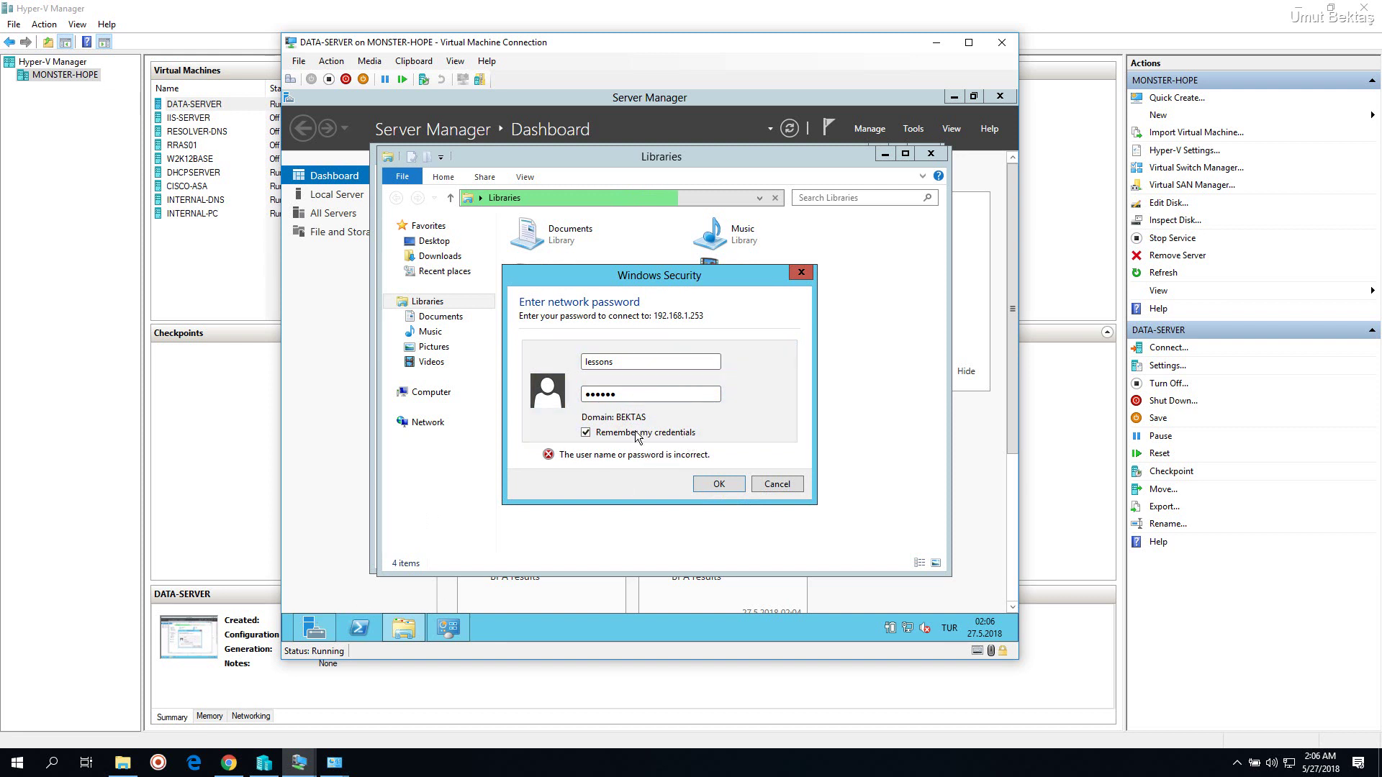
pyautogui.click(719, 484)
pyautogui.doubleClick(553, 247)
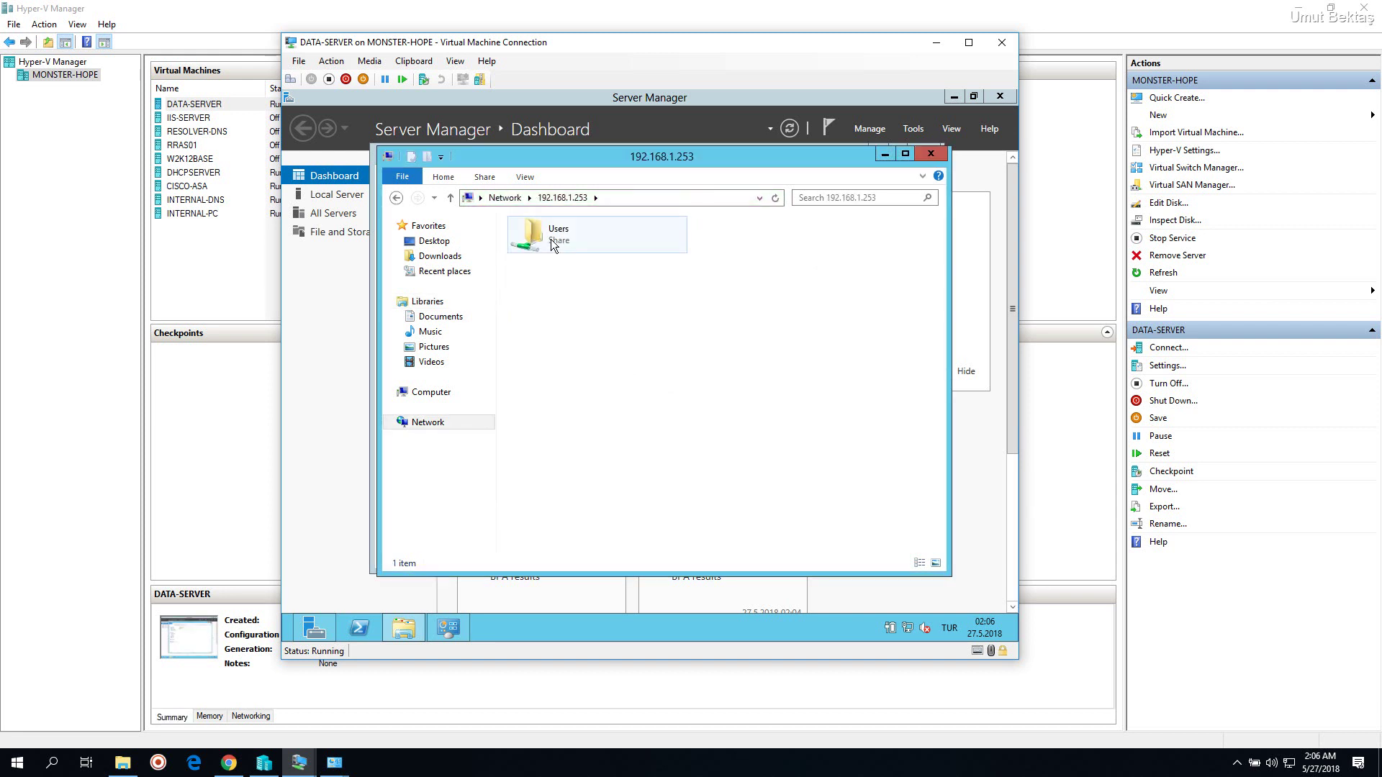
# Open Lessons > Desktop > Paylasim to find the DVD folder, 7z1604-x64 and Office14StartupScript
pyautogui.doubleClick(559, 248)
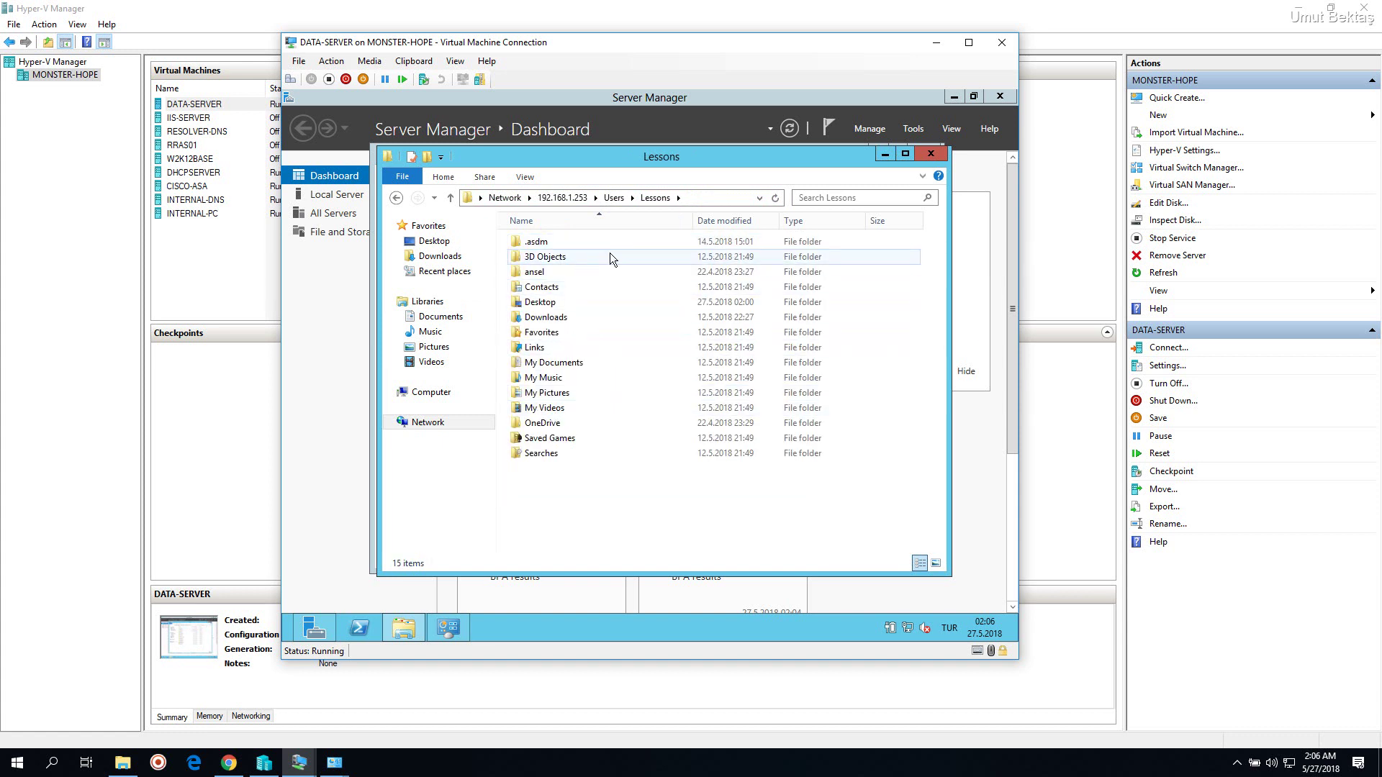
pyautogui.doubleClick(555, 303)
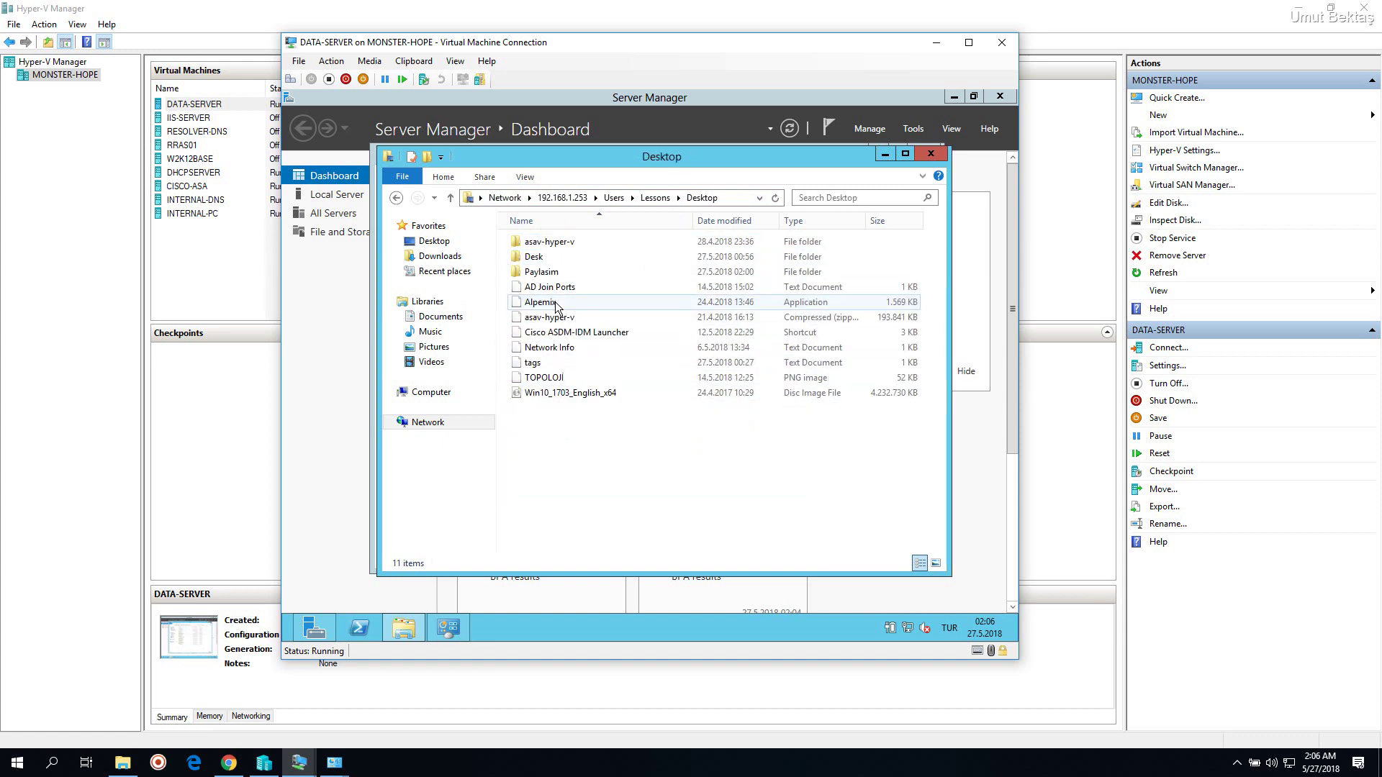
pyautogui.doubleClick(559, 273)
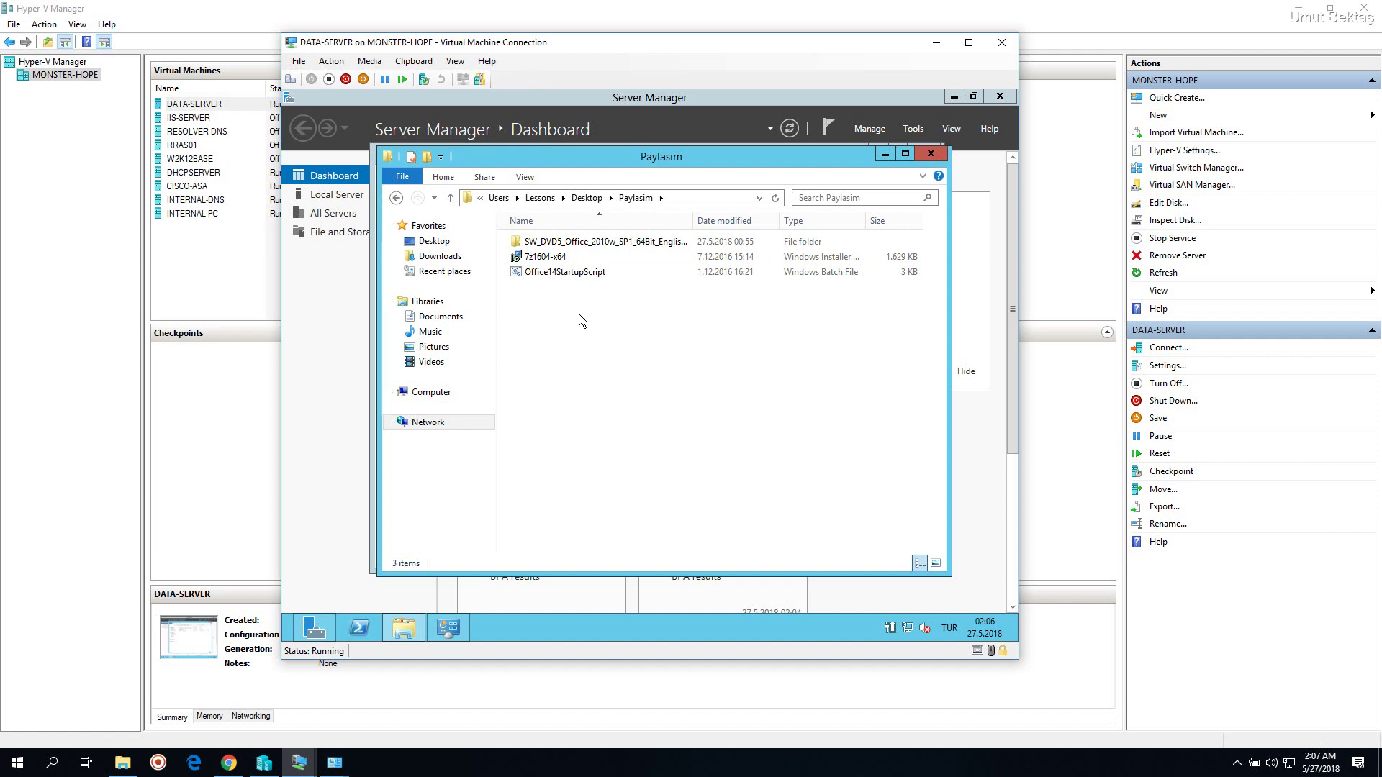
pyautogui.moveTo(577, 343); pyautogui.dragTo(569, 244)
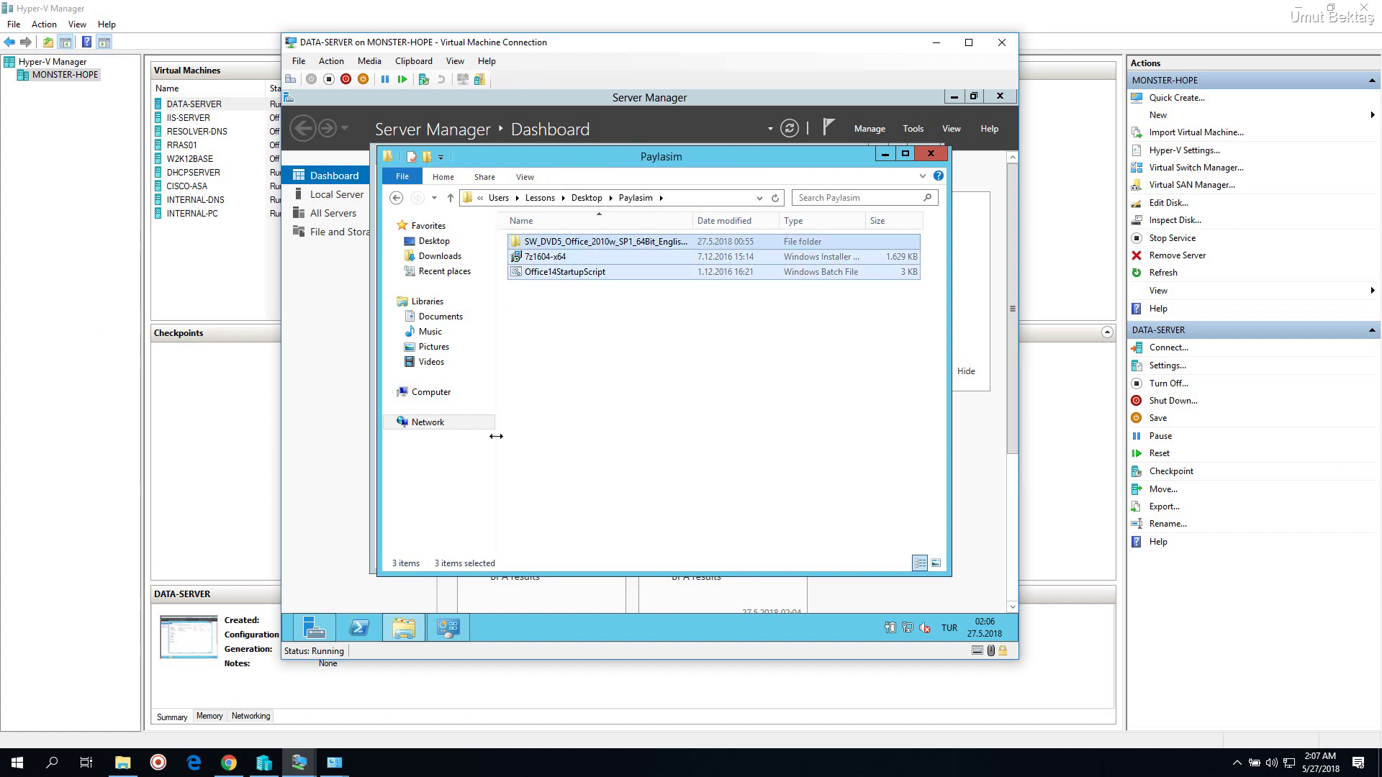
pyautogui.click(591, 429)
pyautogui.rightClick(431, 392)
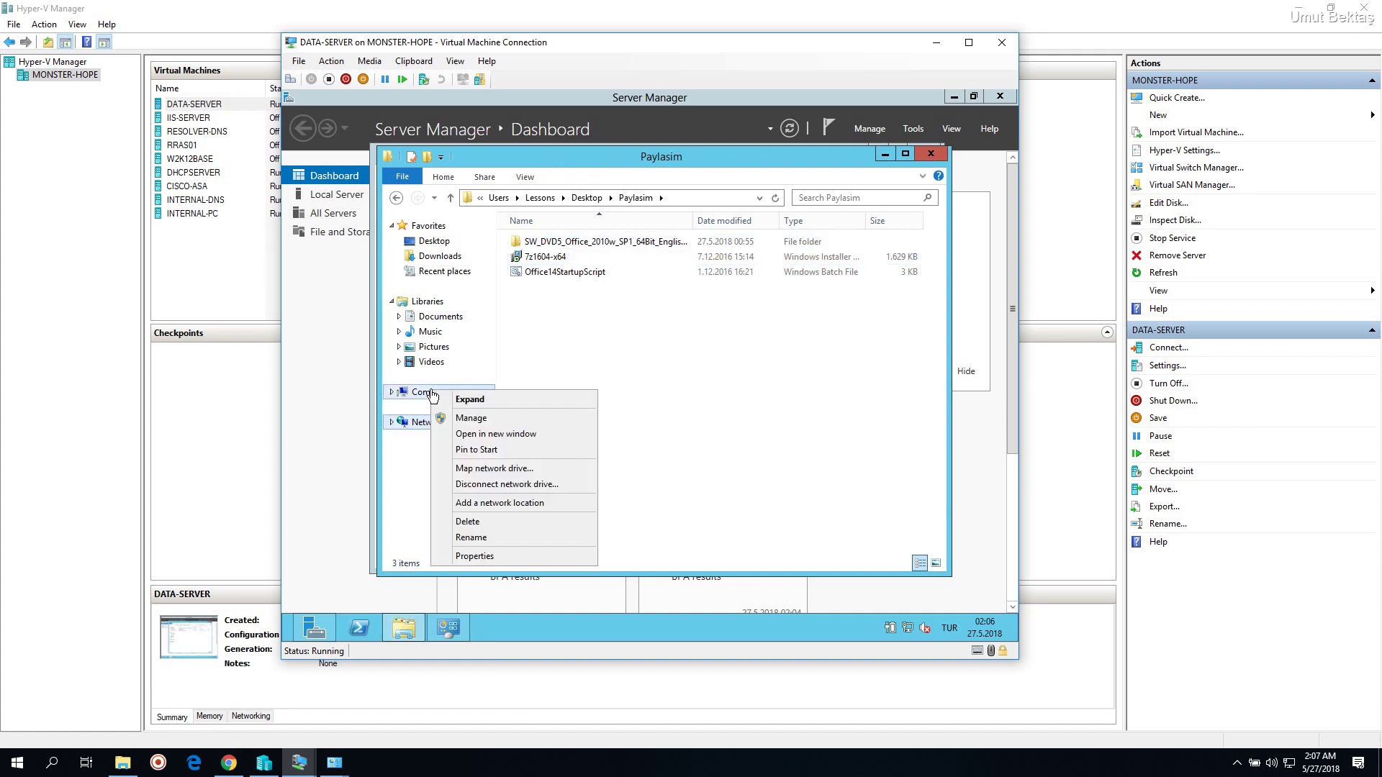
# Open DATA DISK (D:) in a new window, add a folder named Softwares, and open its Properties
pyautogui.click(521, 435)
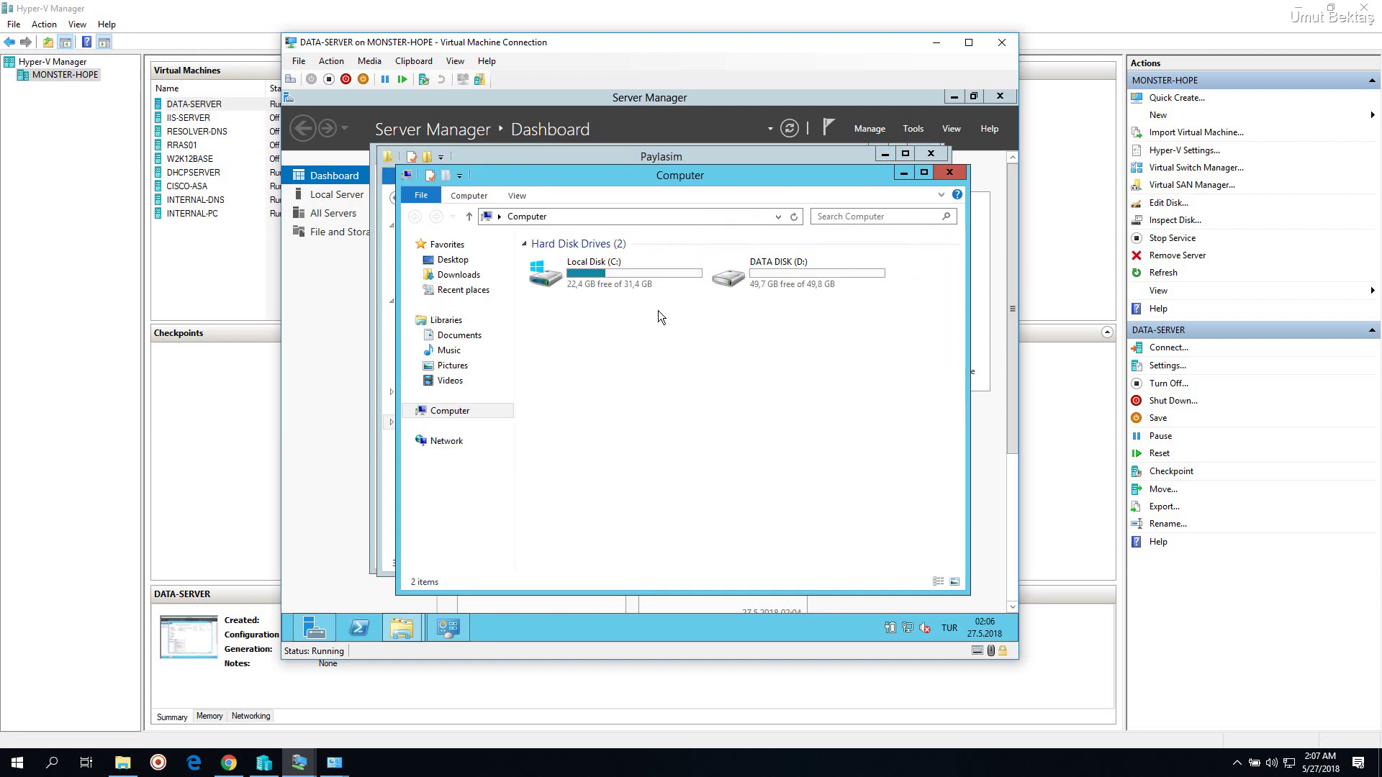
pyautogui.doubleClick(796, 275)
pyautogui.rightClick(572, 321)
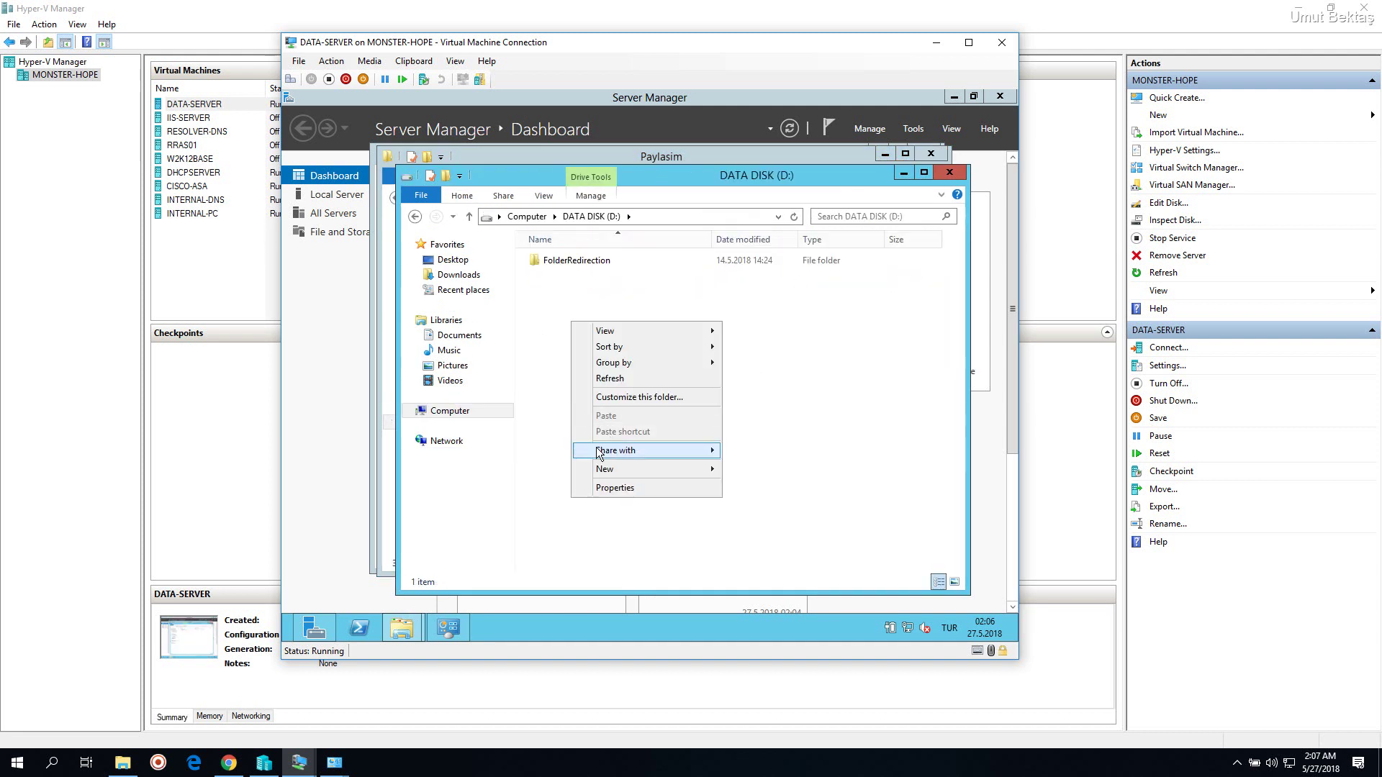
pyautogui.moveTo(612, 470)
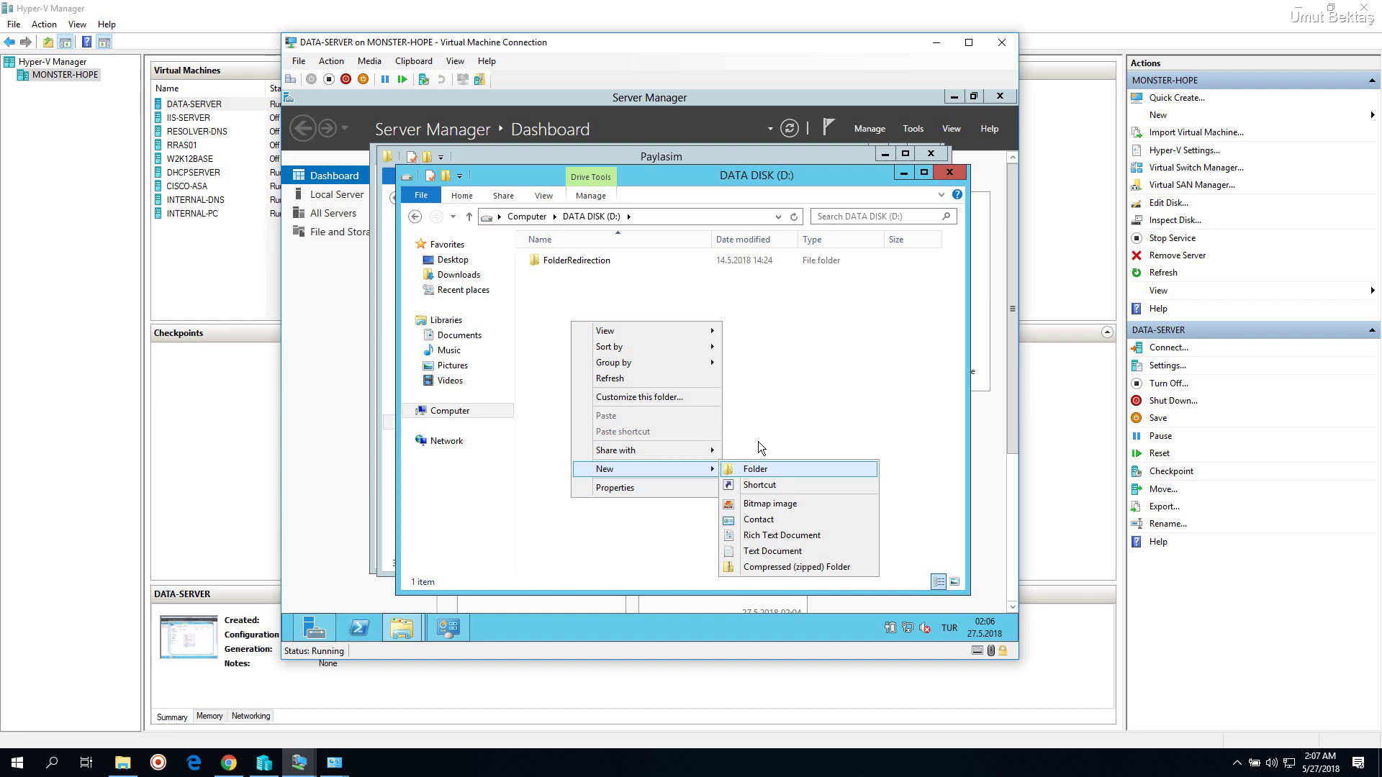
pyautogui.press('Return')
pyautogui.write('S')
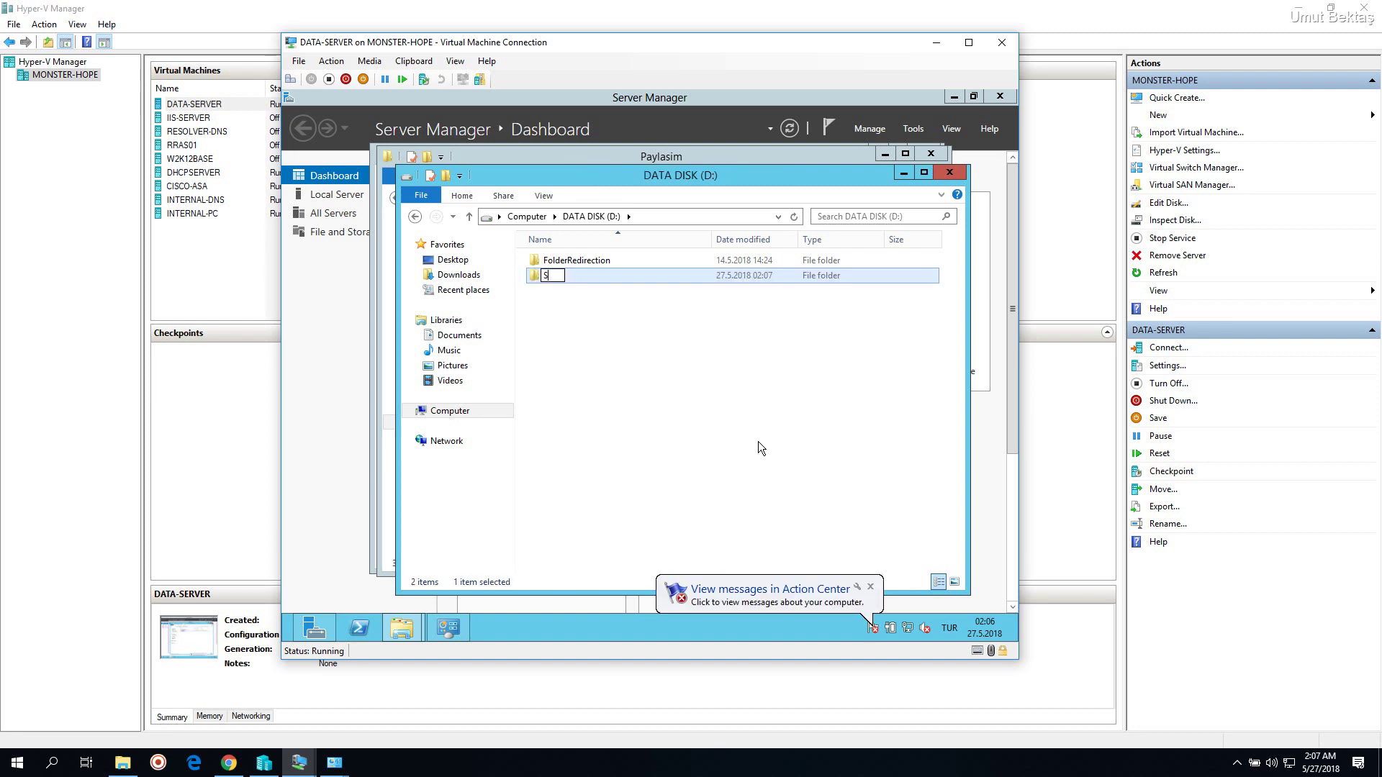
pyautogui.write('p')
pyautogui.write('ft')
pyautogui.write('wares')
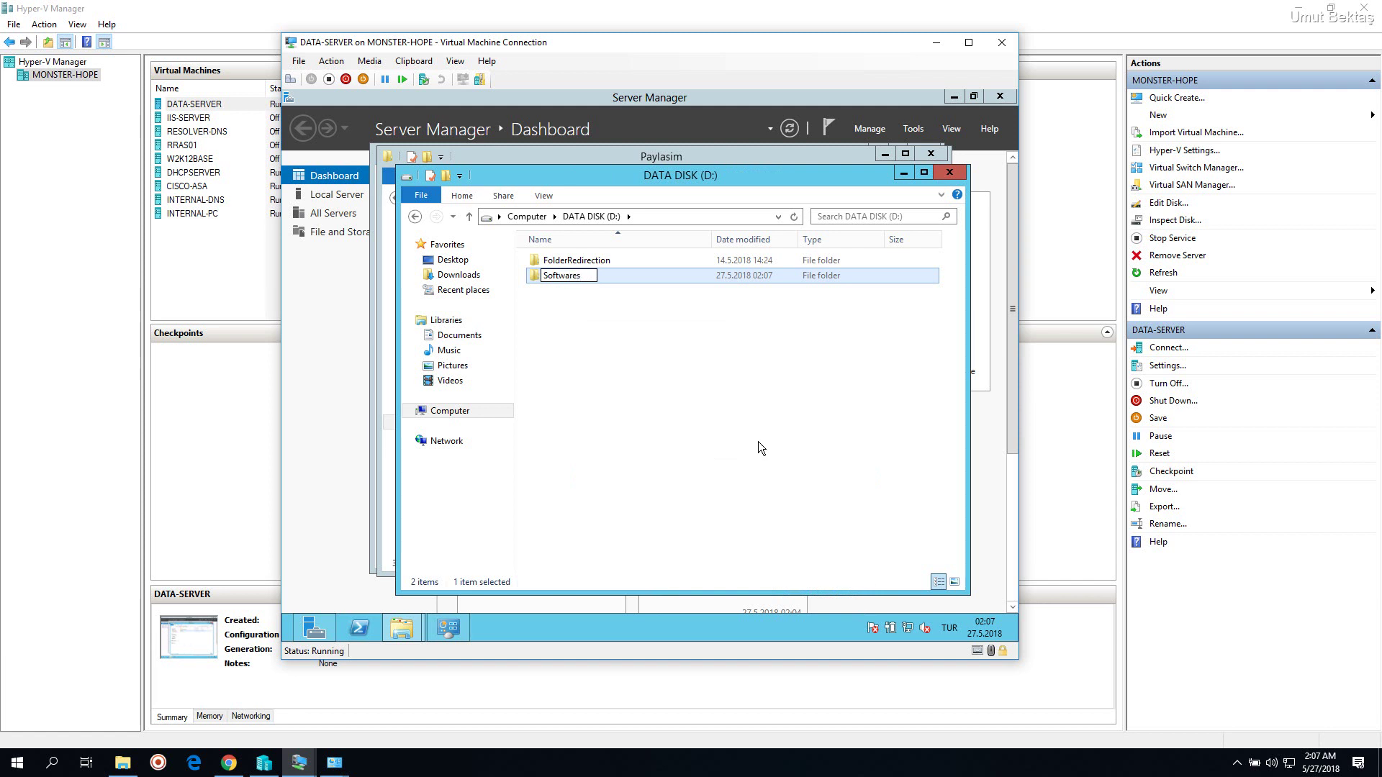
pyautogui.press('Return')
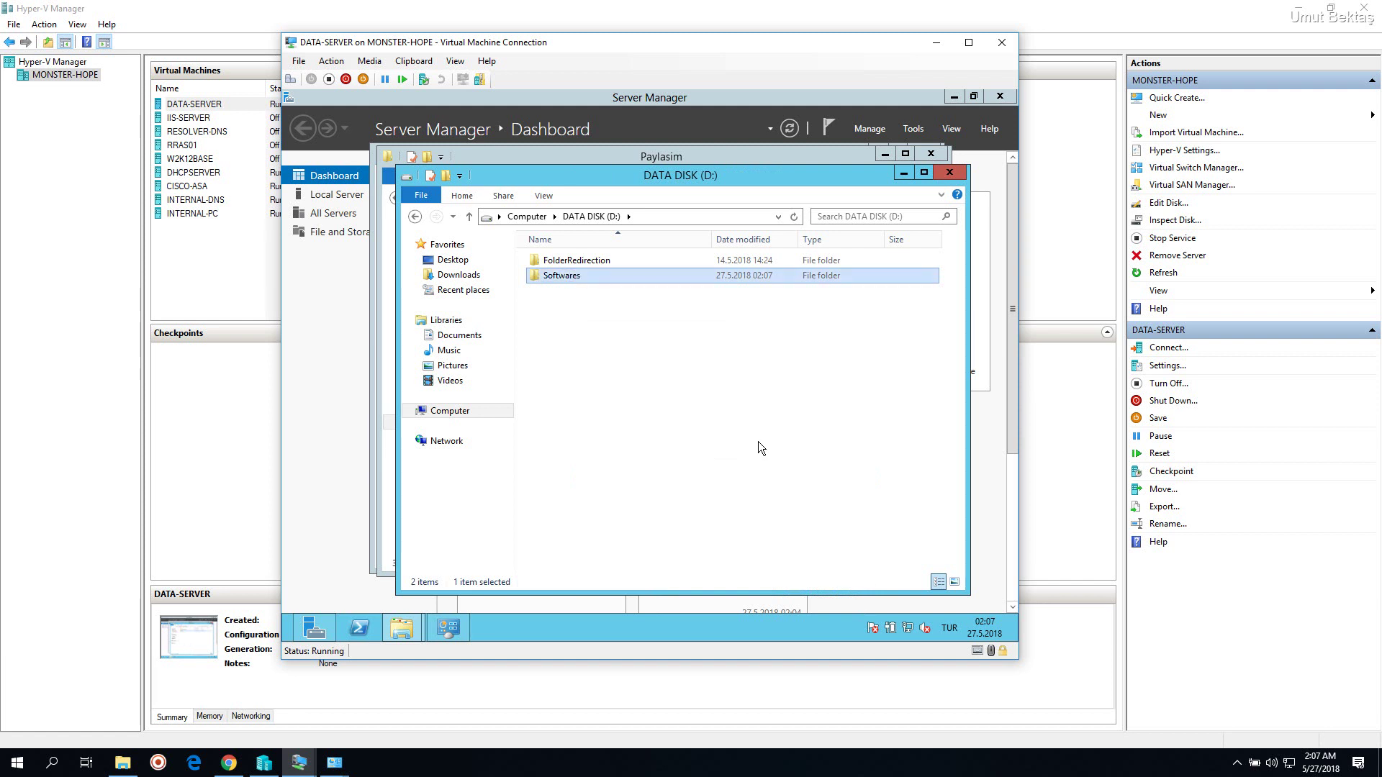
pyautogui.rightClick(576, 282)
pyautogui.click(610, 502)
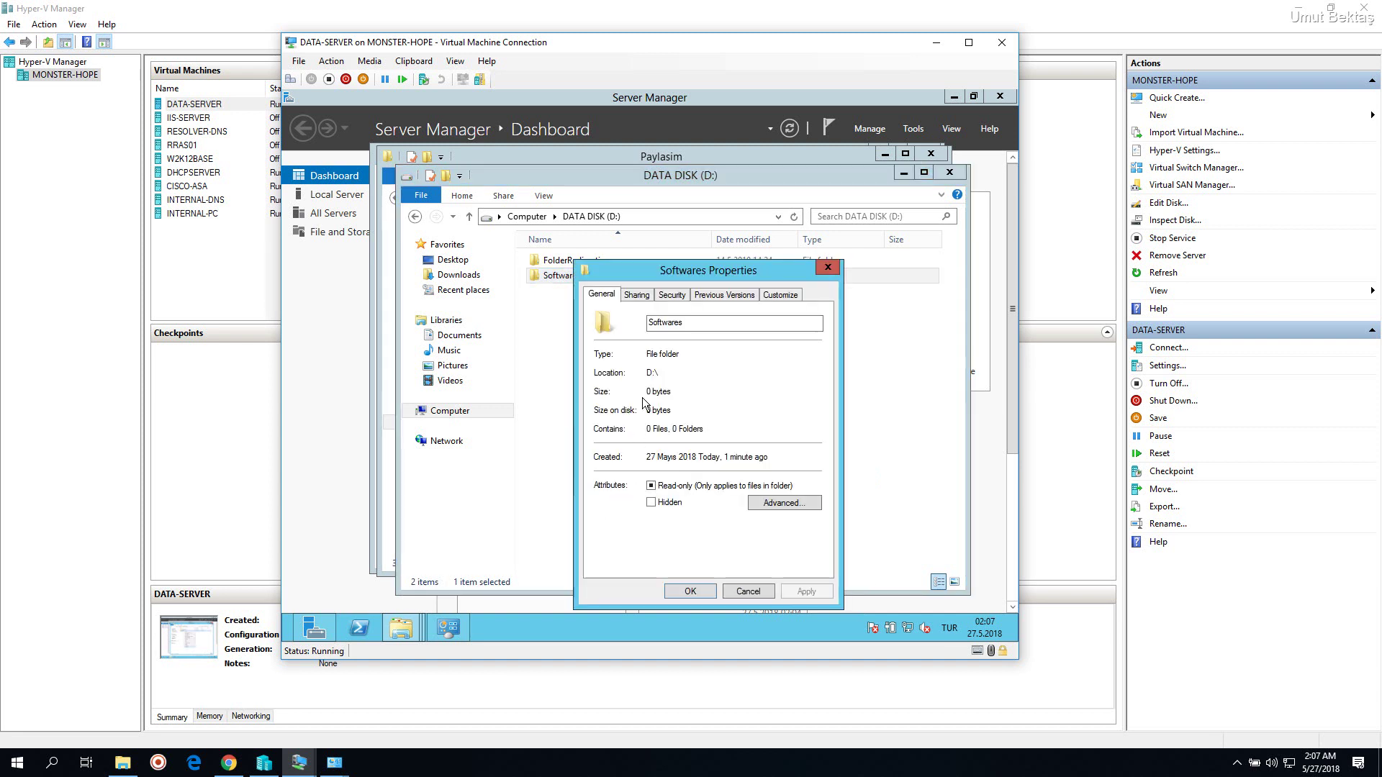
# Enable Advanced Sharing on Softwares with share name Softwares$ and open its share Permissions
pyautogui.moveTo(693, 273); pyautogui.dragTo(651, 192)
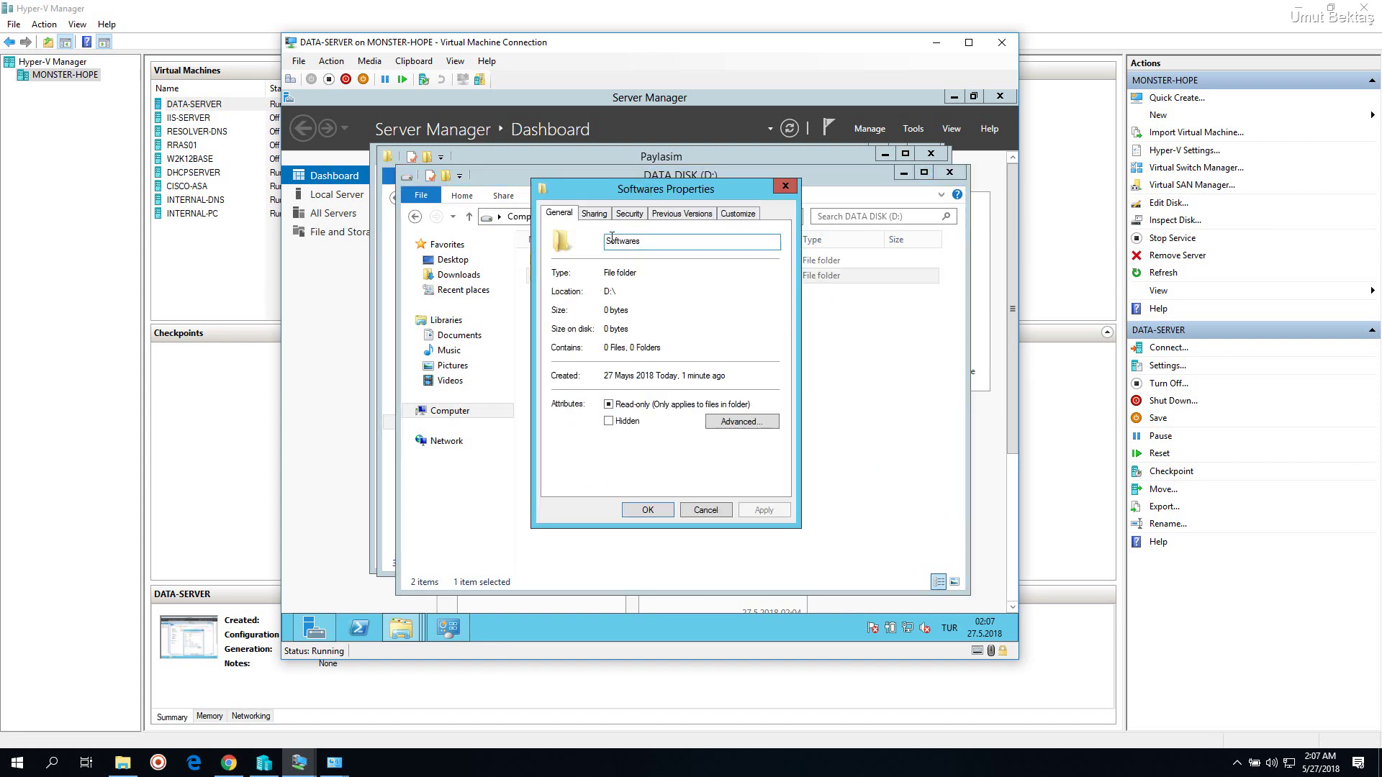
pyautogui.click(597, 214)
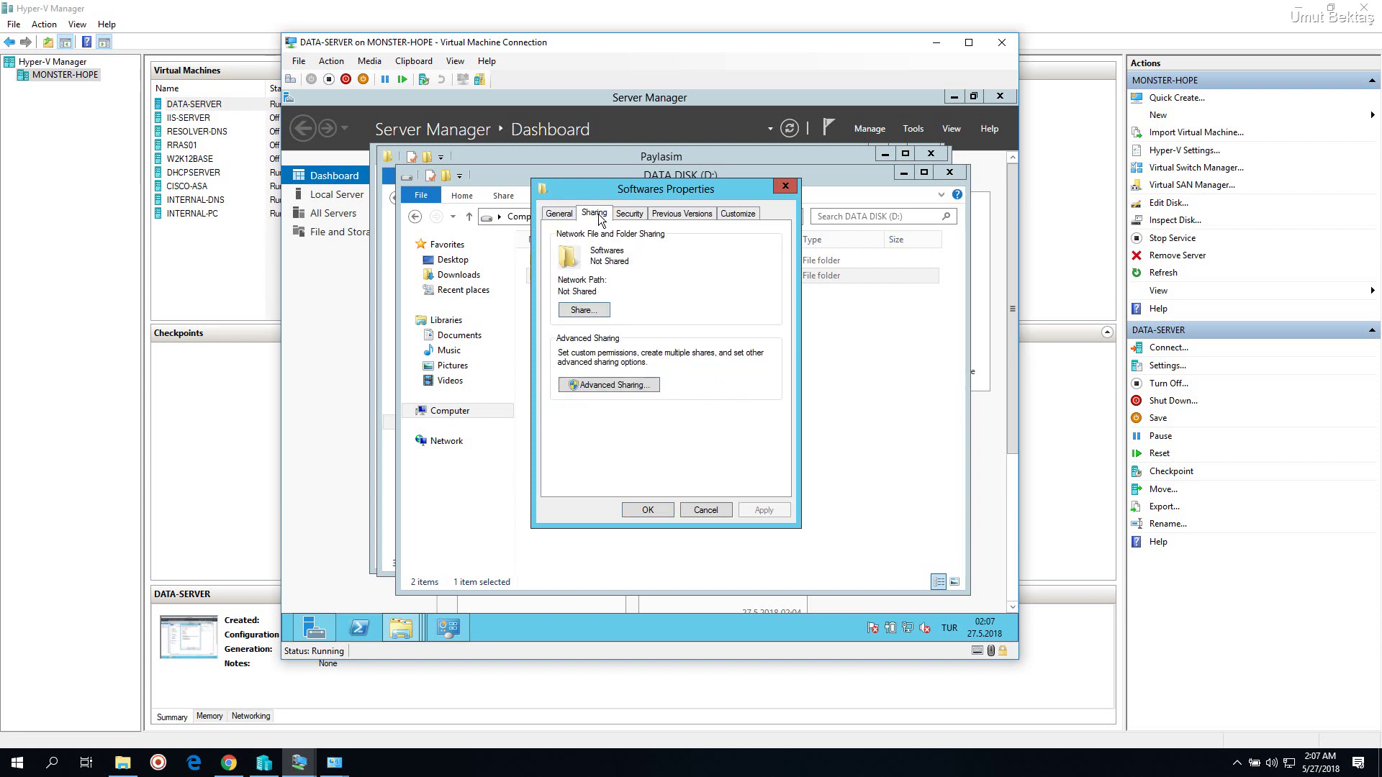
pyautogui.click(602, 386)
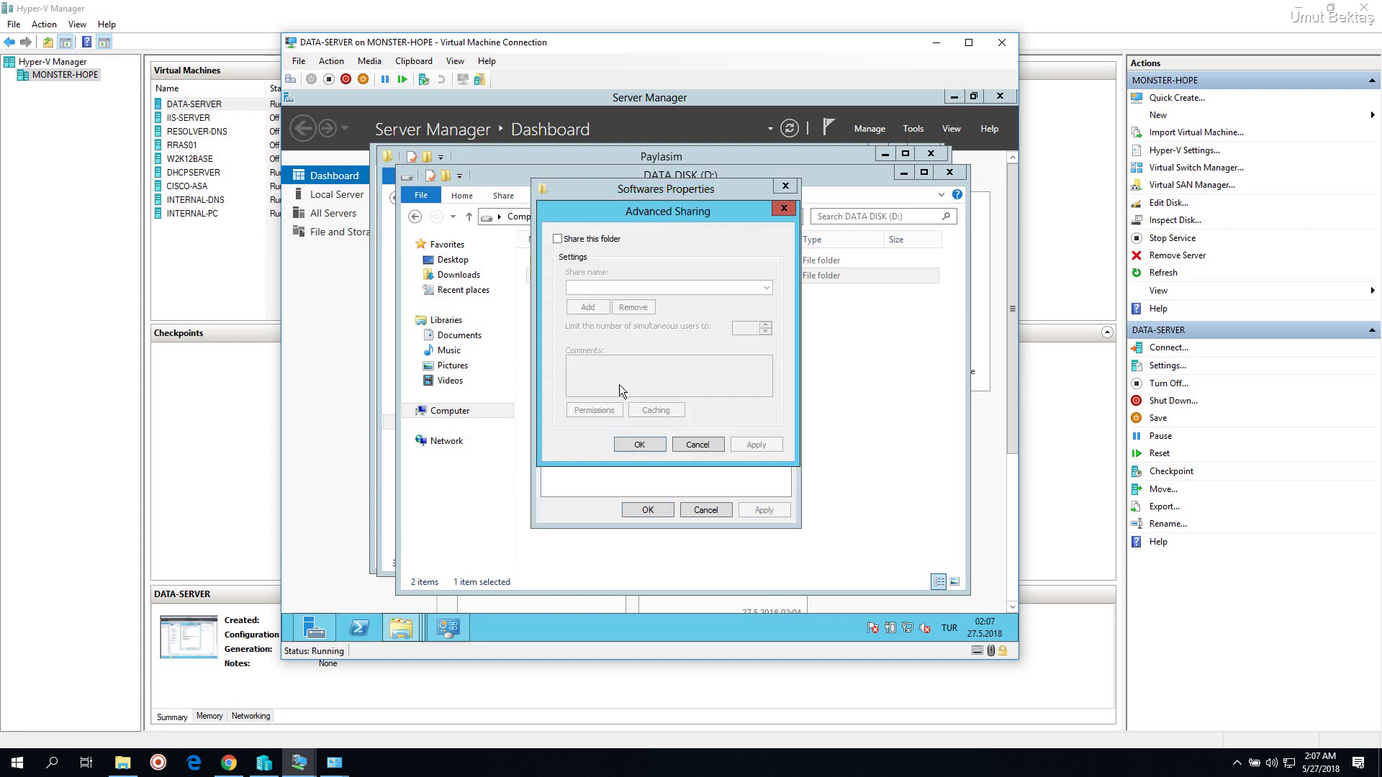
pyautogui.click(587, 241)
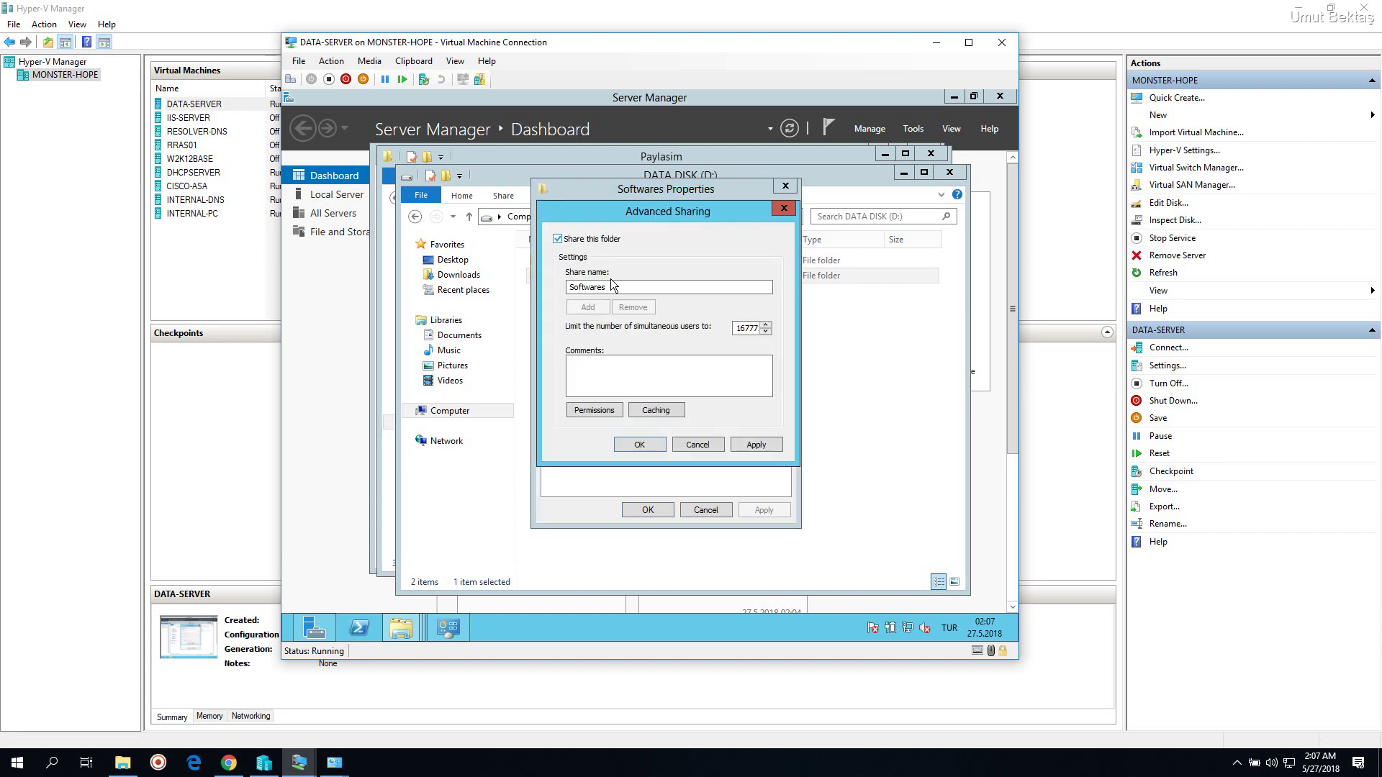
pyautogui.click(619, 288)
pyautogui.write('$')
pyautogui.doubleClick(583, 287)
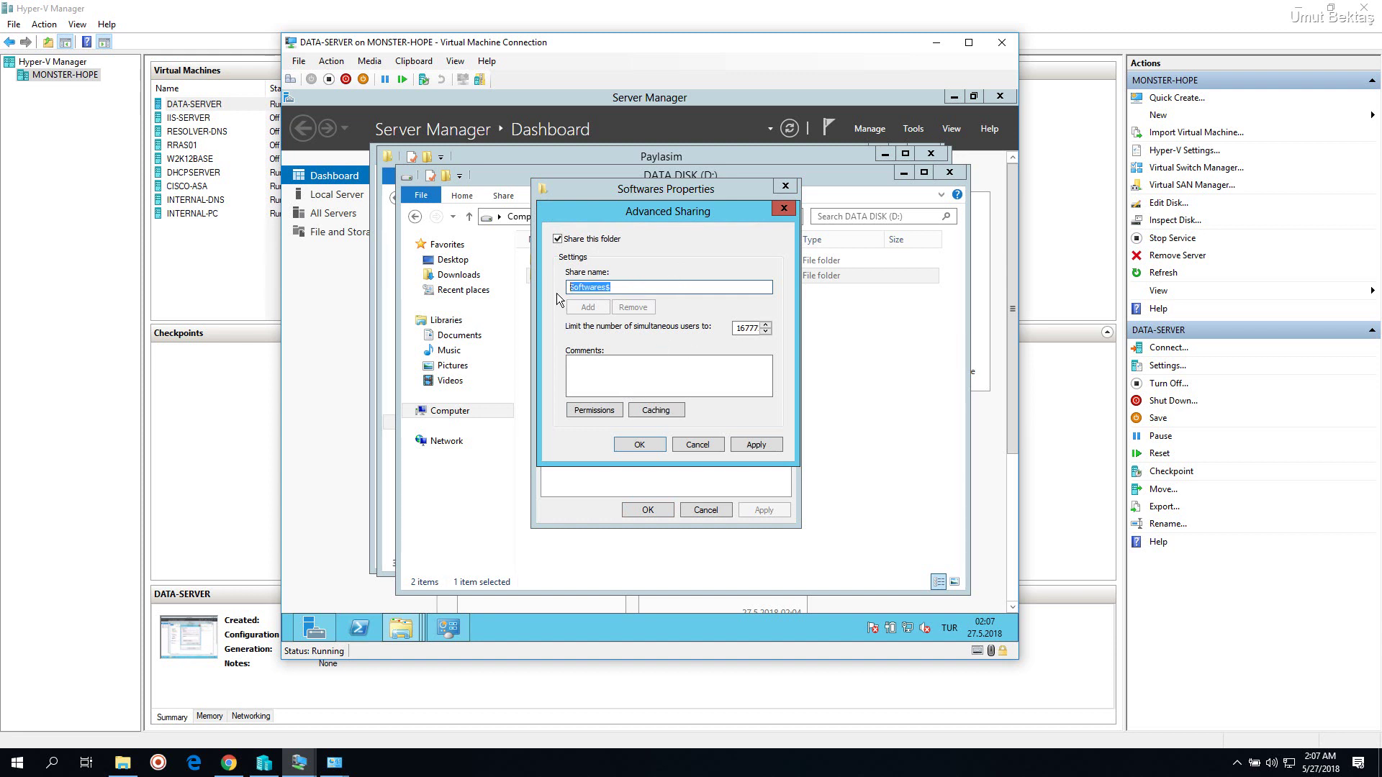
pyautogui.click(658, 288)
pyautogui.doubleClick(572, 288)
pyautogui.click(617, 292)
pyautogui.click(601, 409)
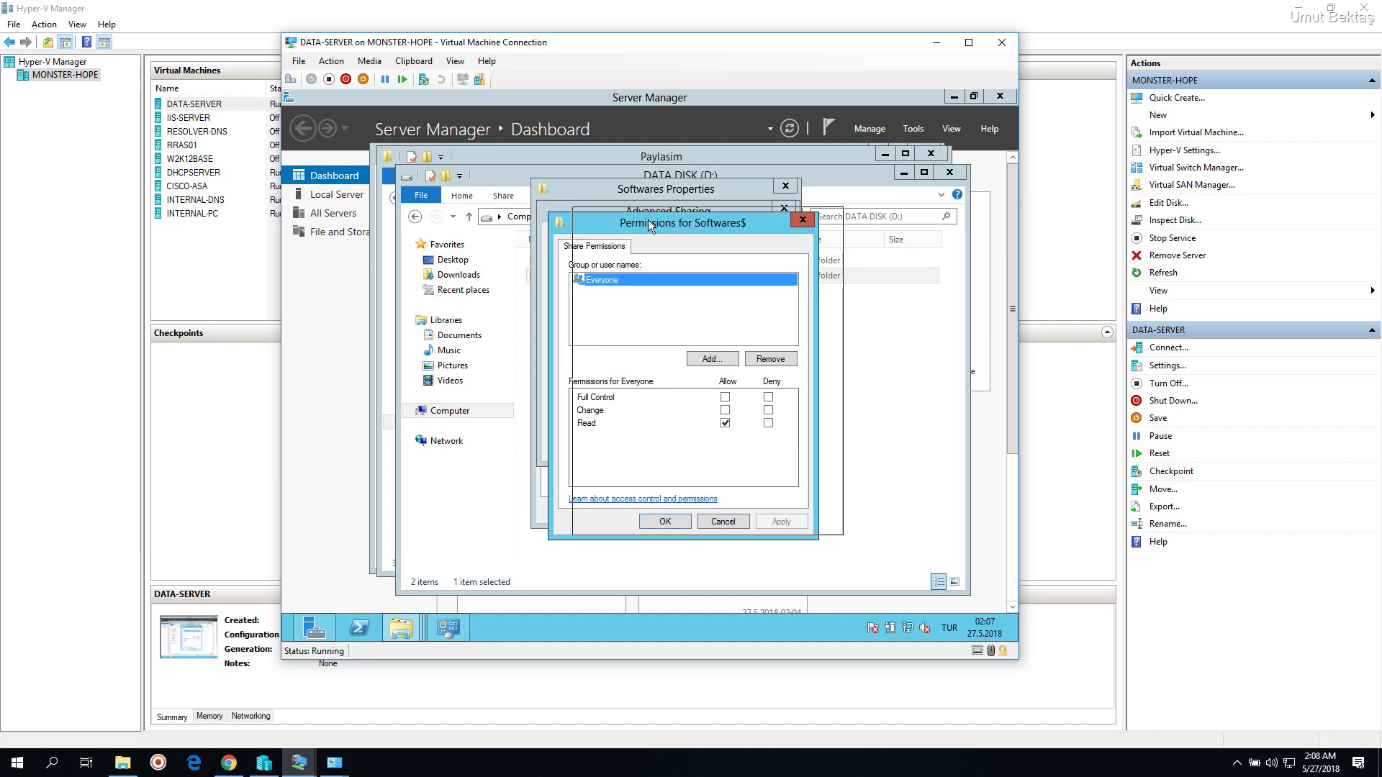
# Add the Domain Users group to the Softwares$ share permissions using the advanced account search
pyautogui.moveTo(648, 219); pyautogui.dragTo(651, 211)
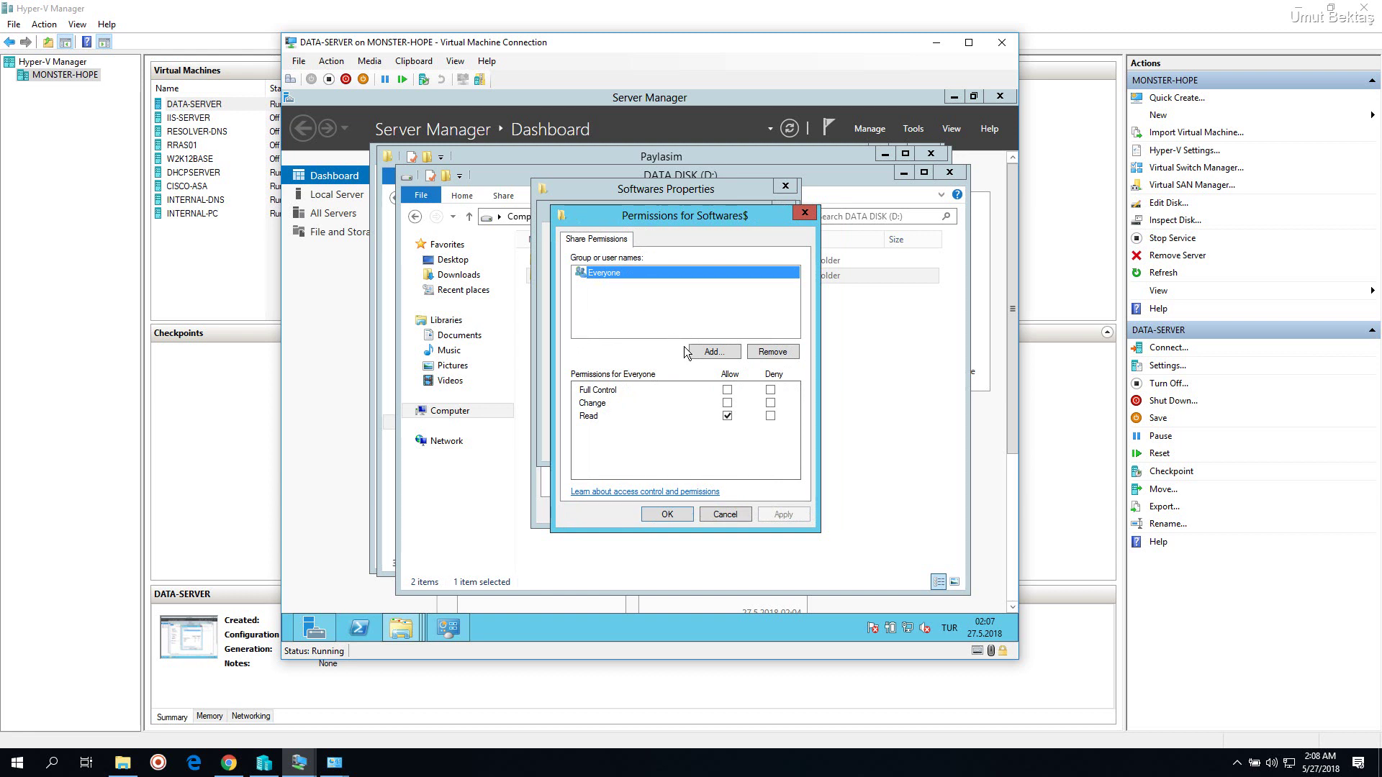
pyautogui.click(711, 349)
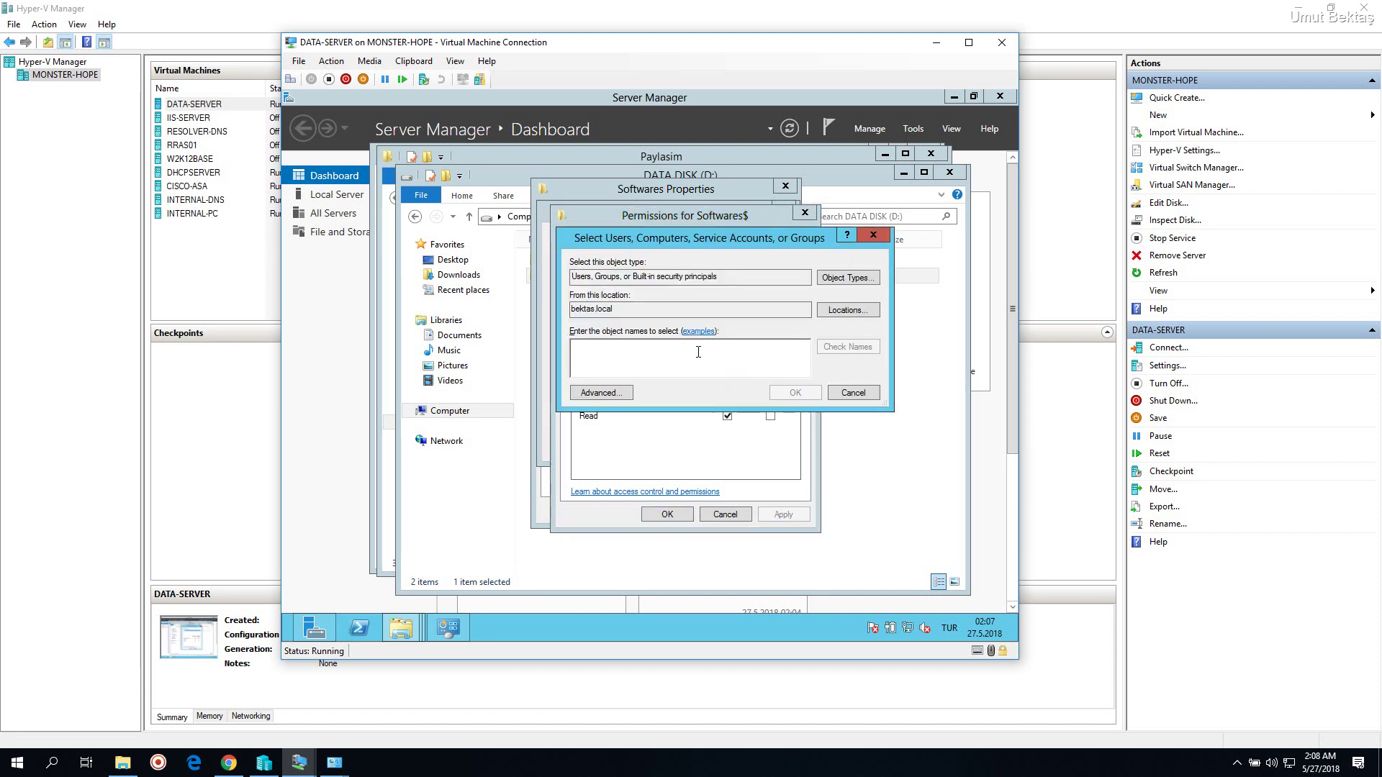
pyautogui.click(616, 391)
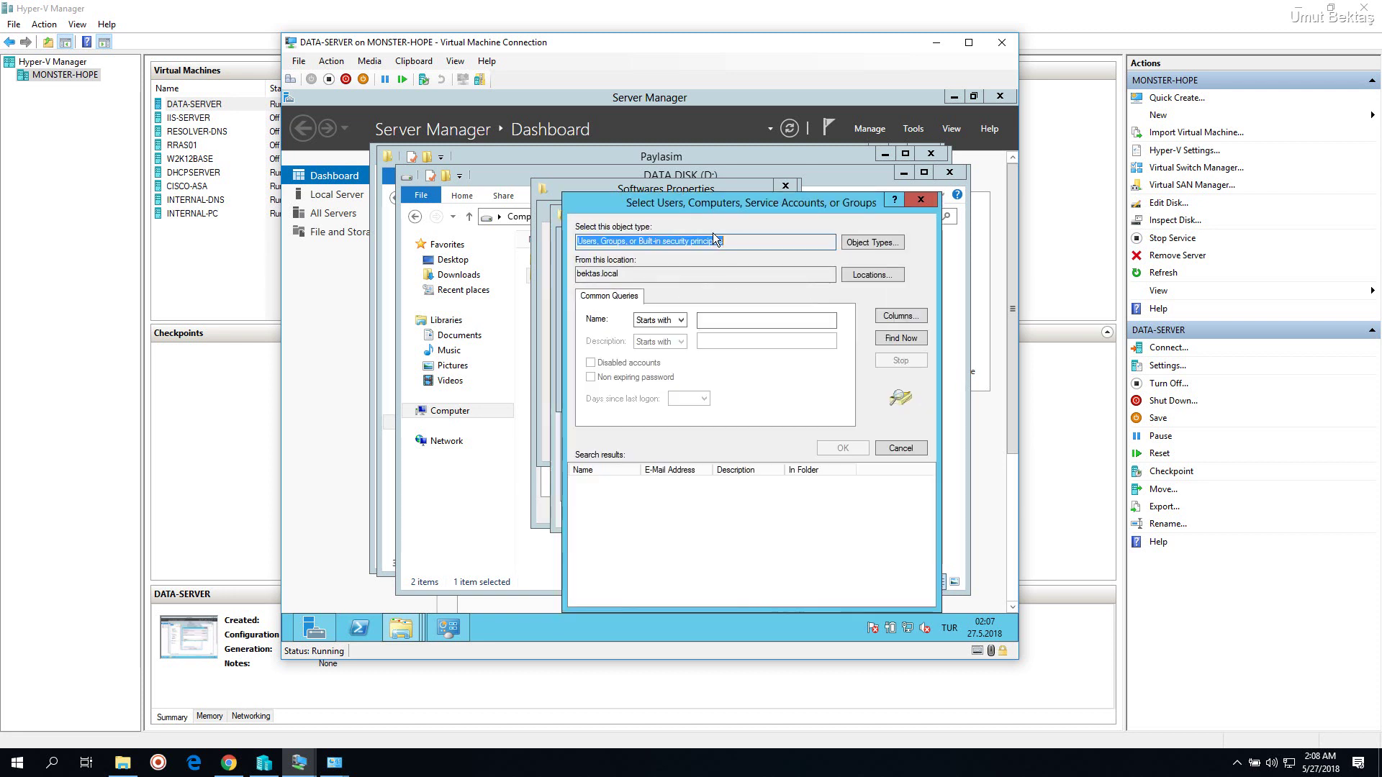
pyautogui.moveTo(719, 205); pyautogui.dragTo(636, 155)
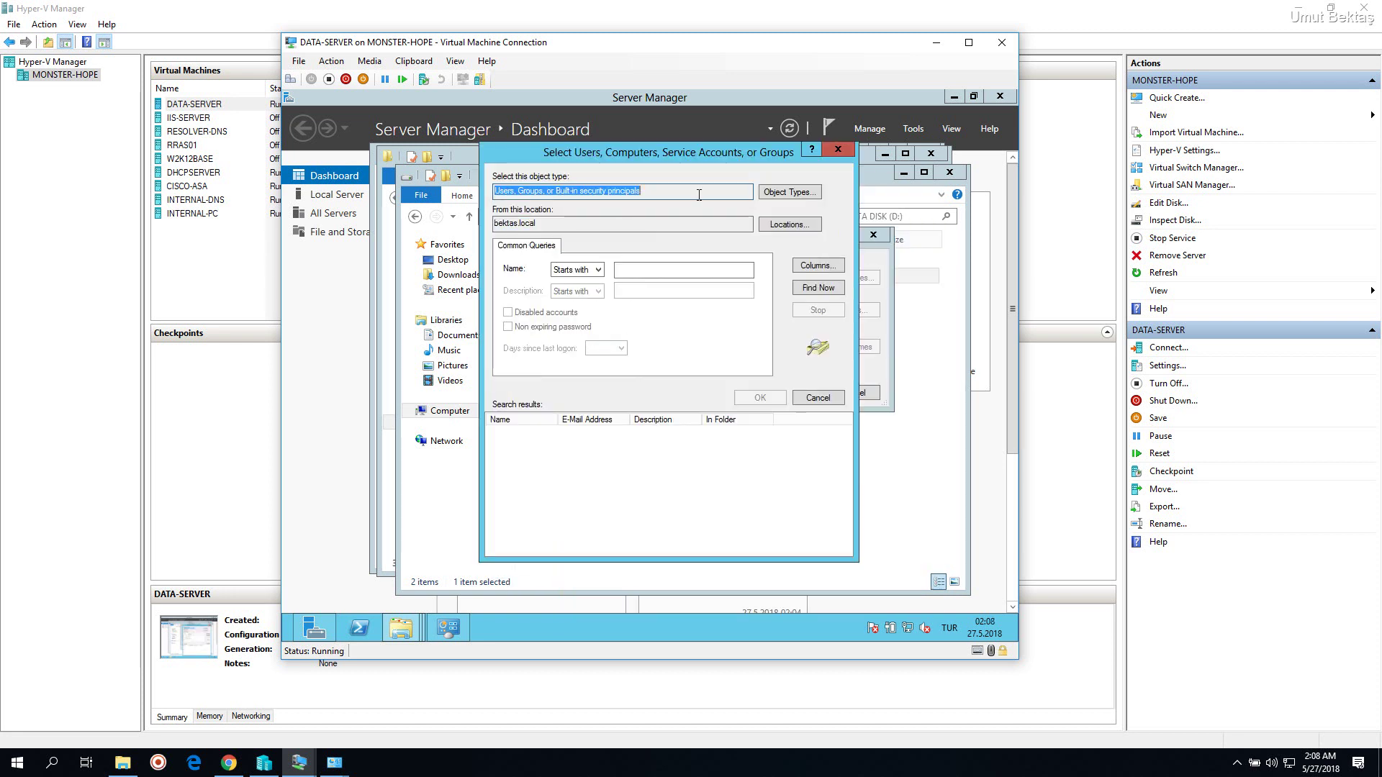
pyautogui.click(818, 288)
pyautogui.moveTo(557, 424); pyautogui.dragTo(631, 417)
pyautogui.doubleClick(560, 224)
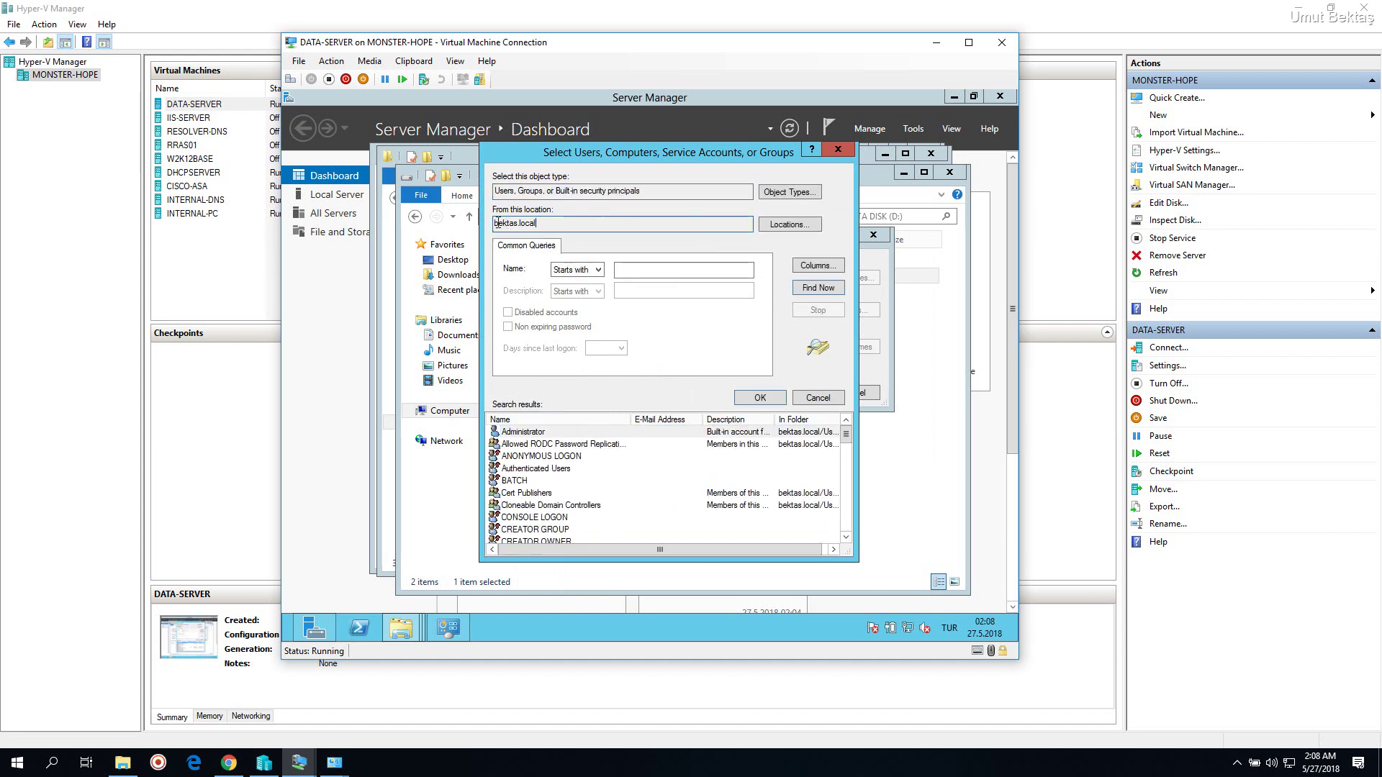
pyautogui.click(568, 472)
pyautogui.press('u')
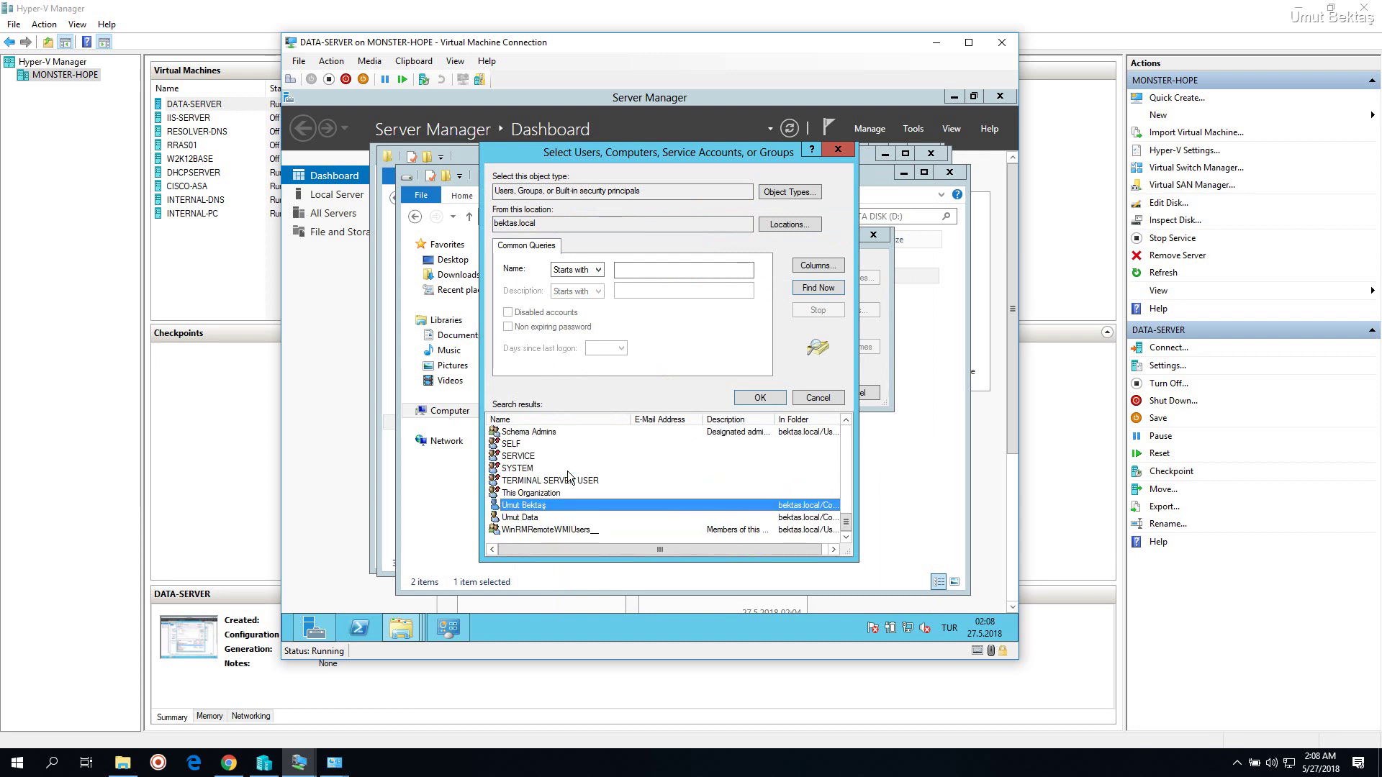
pyautogui.scroll(2, 567, 478)
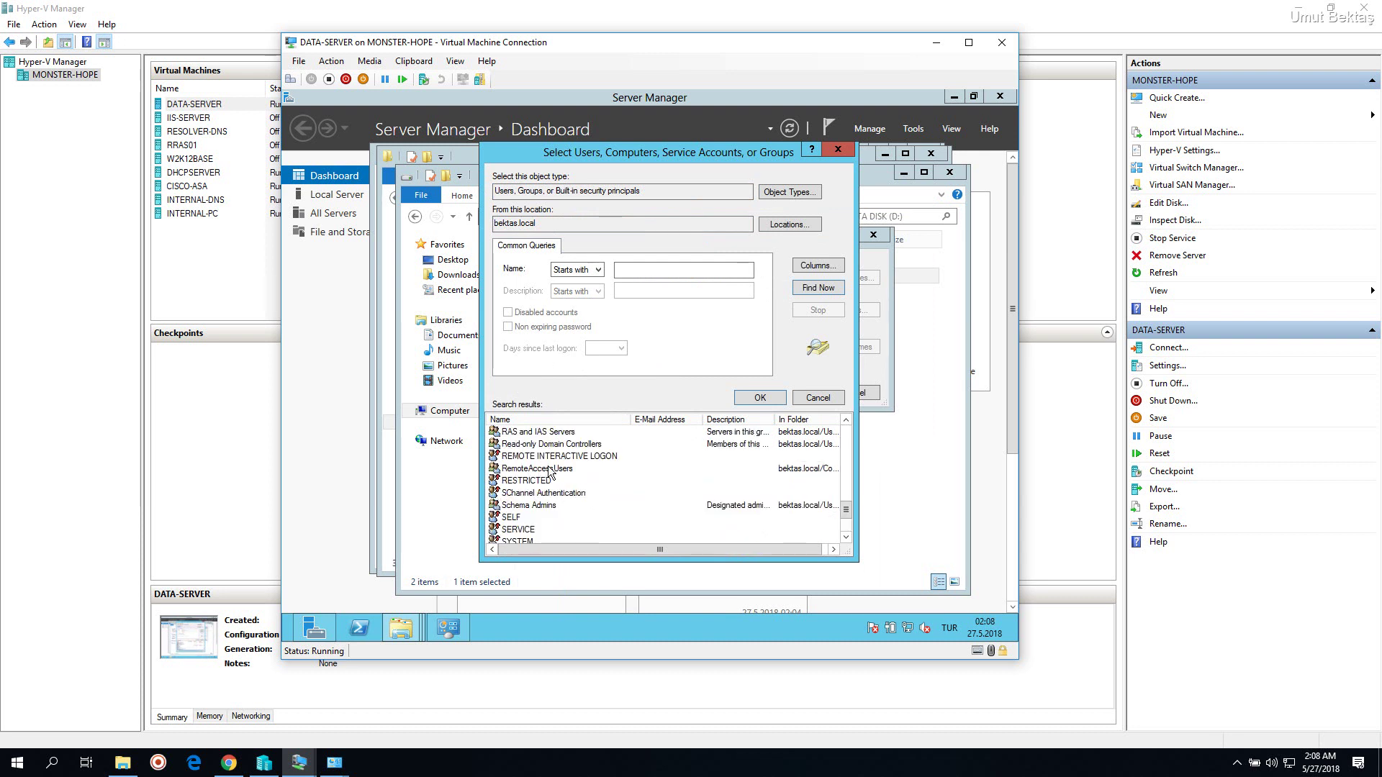
pyautogui.scroll(3, 550, 471)
pyautogui.scroll(6, 551, 475)
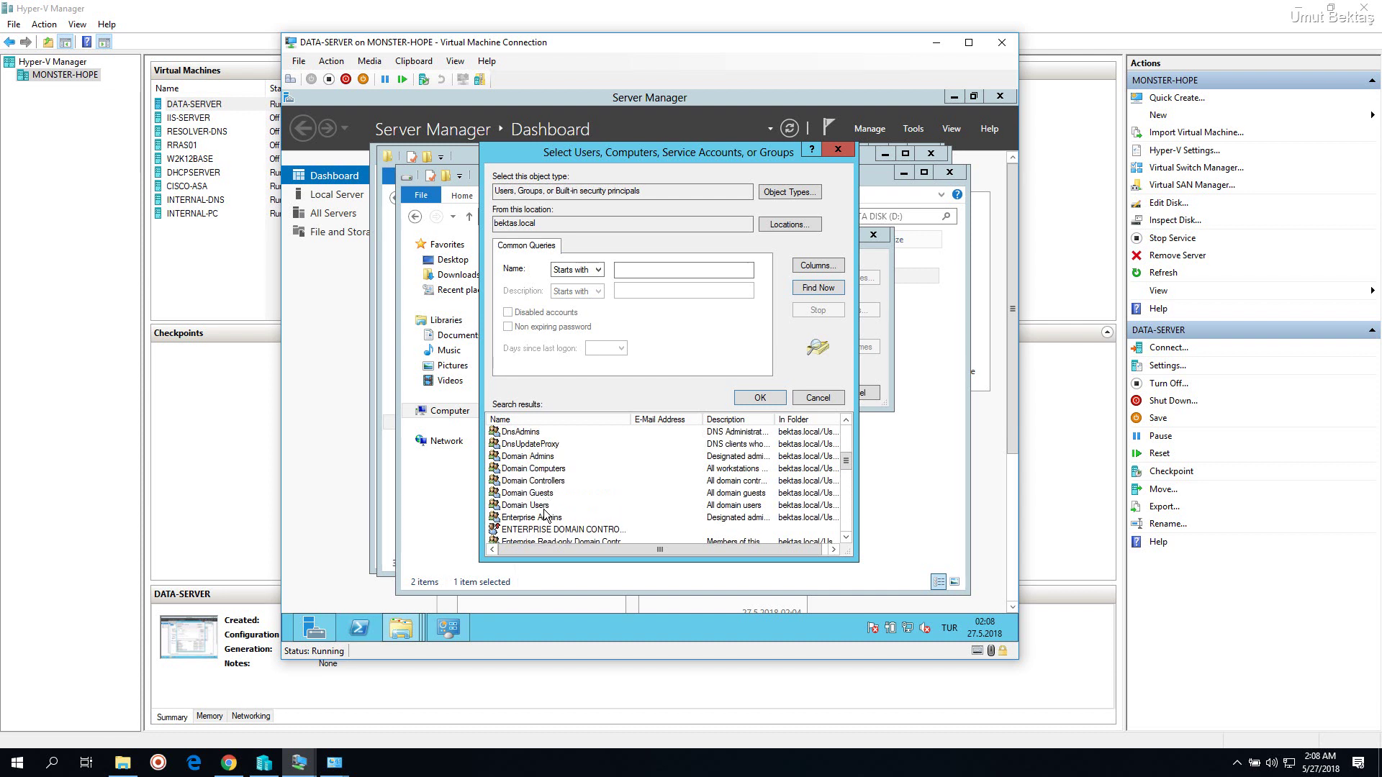
pyautogui.click(546, 506)
pyautogui.click(762, 400)
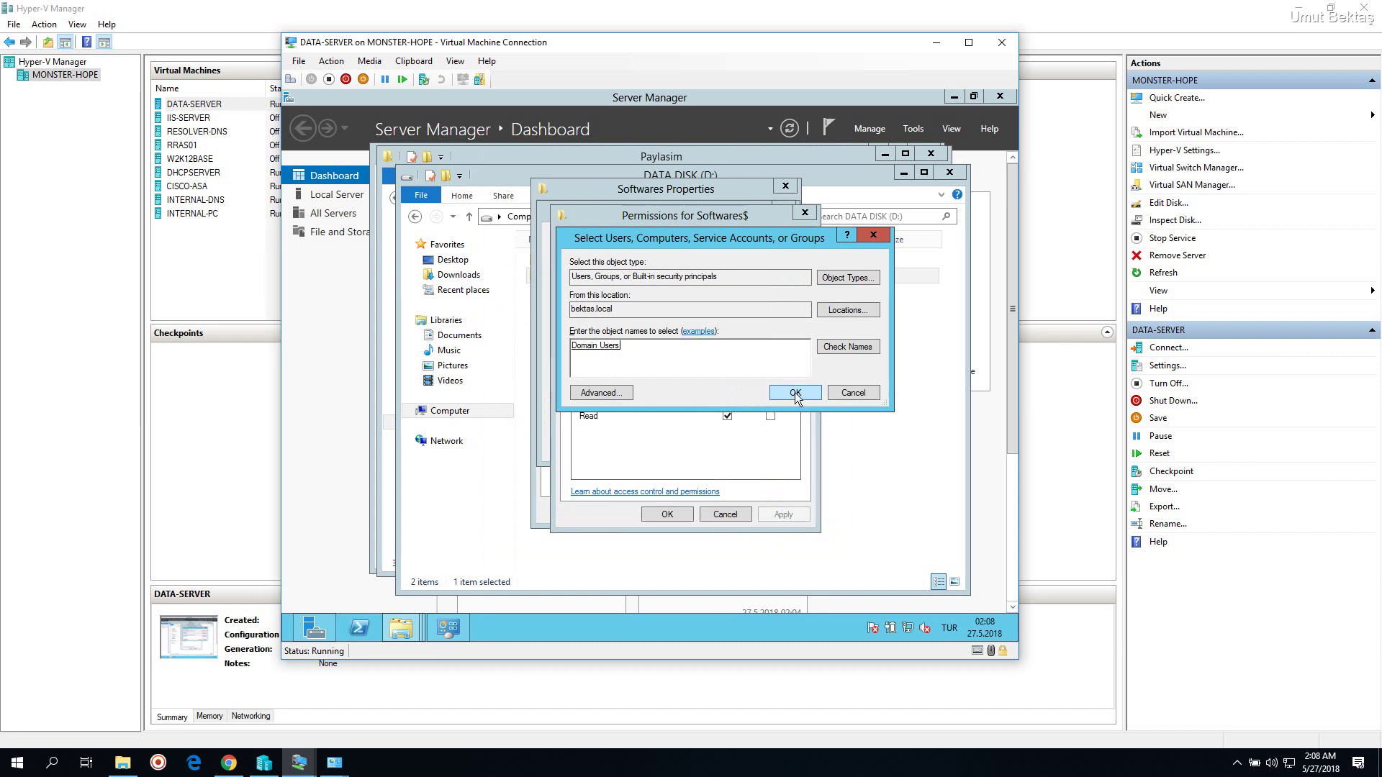
pyautogui.click(795, 392)
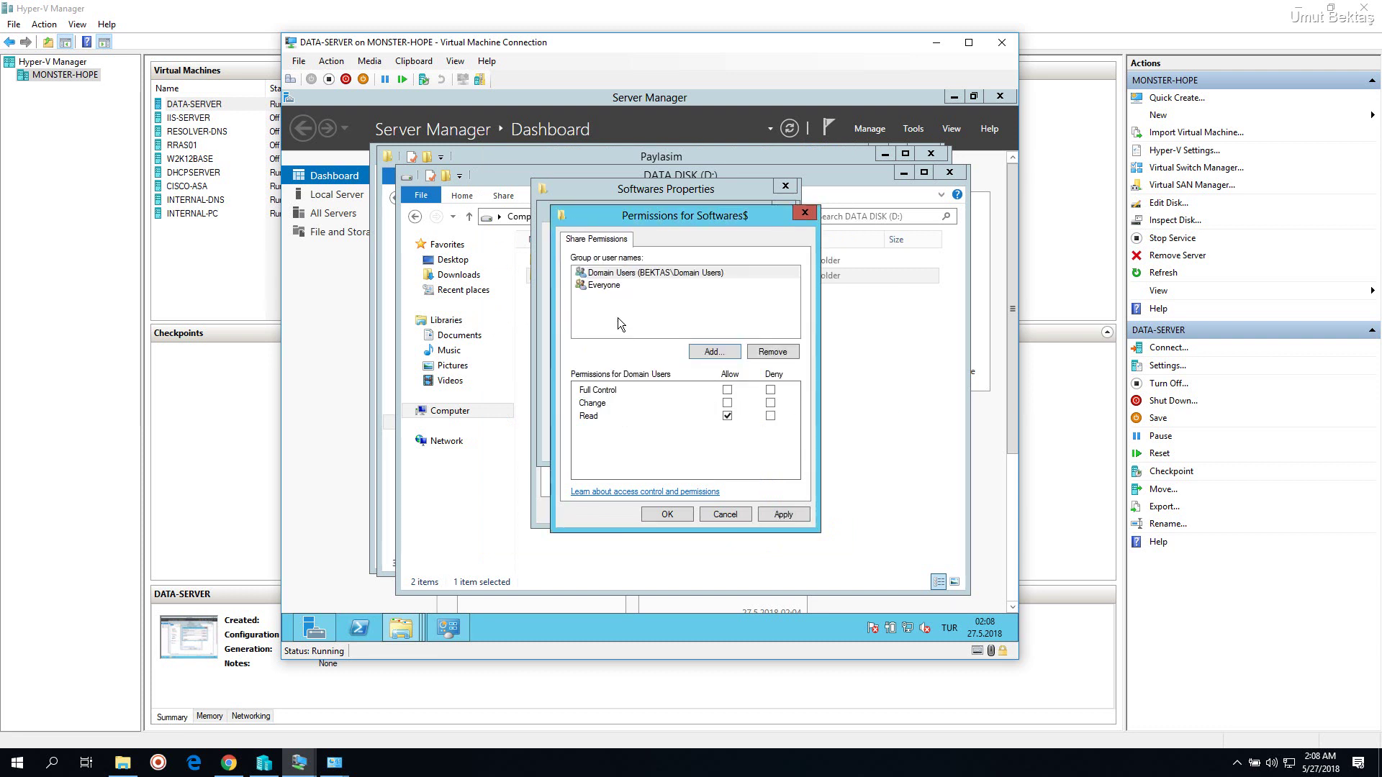
# Give Domain Users Read-only share permission, apply it, and reopen the permissions to verify
pyautogui.click(623, 274)
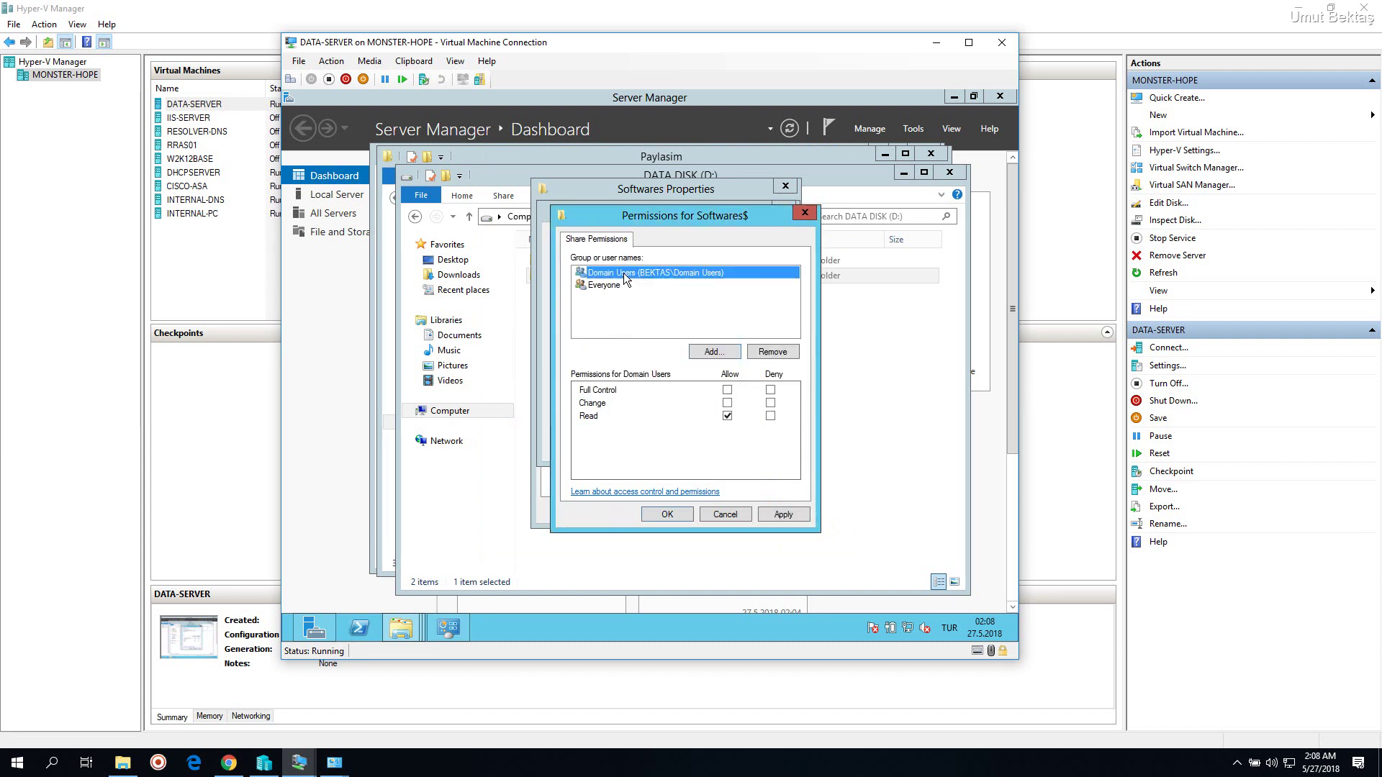
pyautogui.click(728, 391)
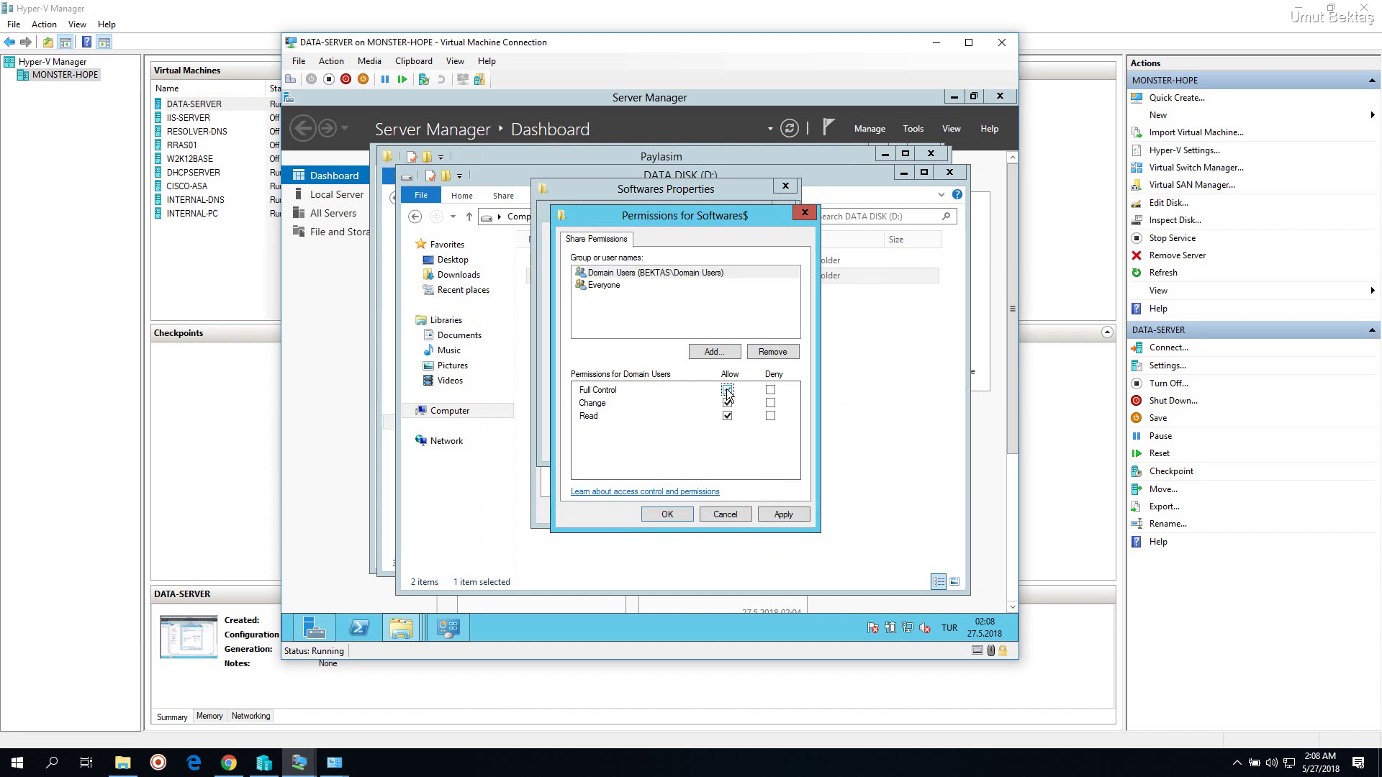
pyautogui.click(727, 390)
pyautogui.click(728, 403)
pyautogui.click(786, 518)
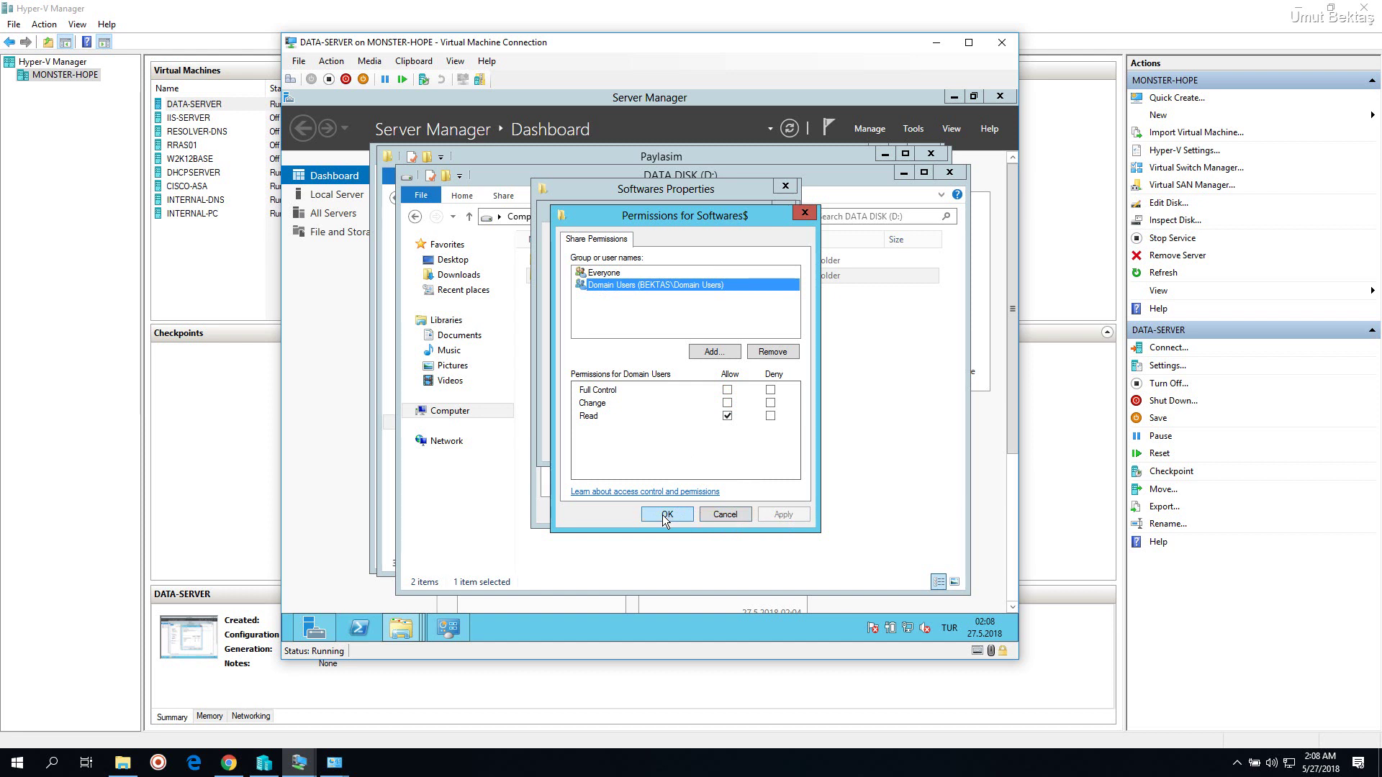
pyautogui.click(665, 514)
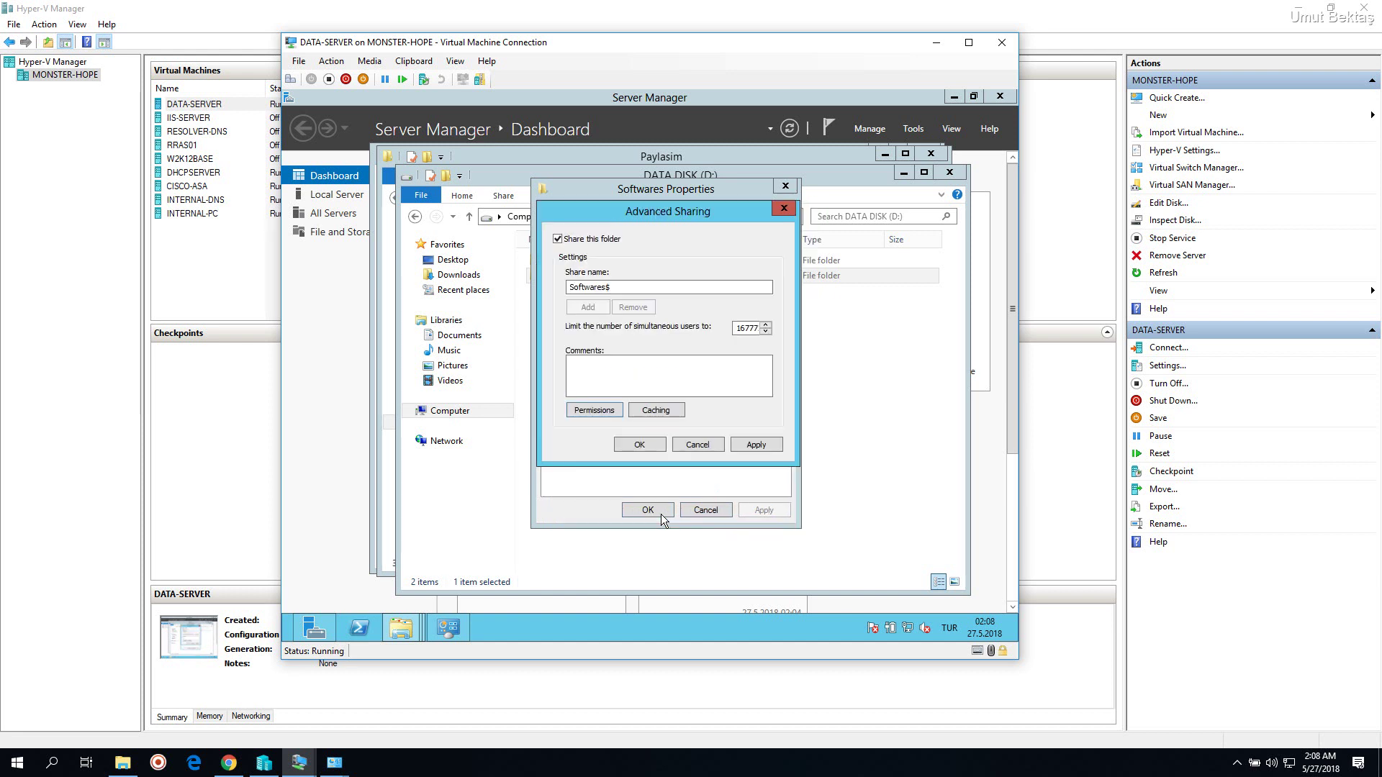
pyautogui.click(616, 411)
pyautogui.click(636, 411)
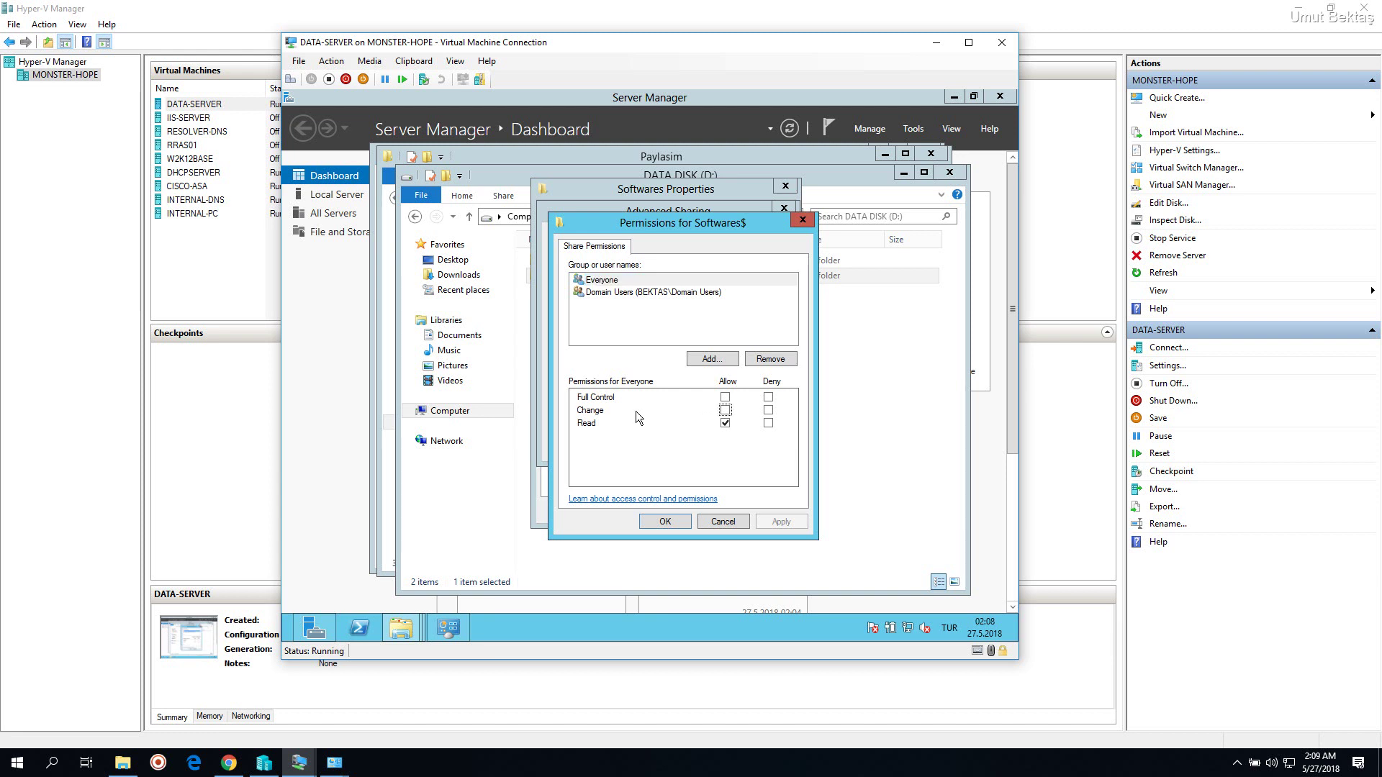
pyautogui.click(615, 396)
pyautogui.click(644, 293)
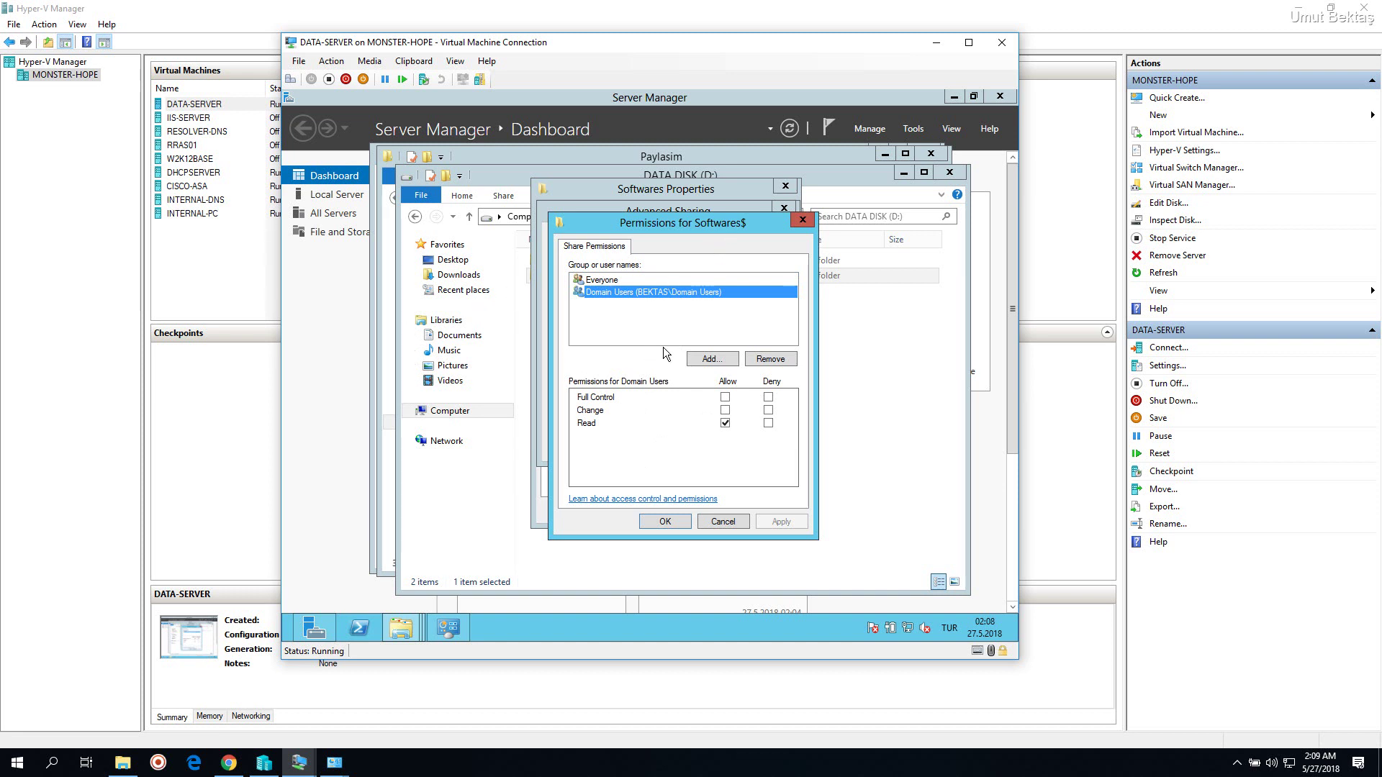
pyautogui.click(666, 522)
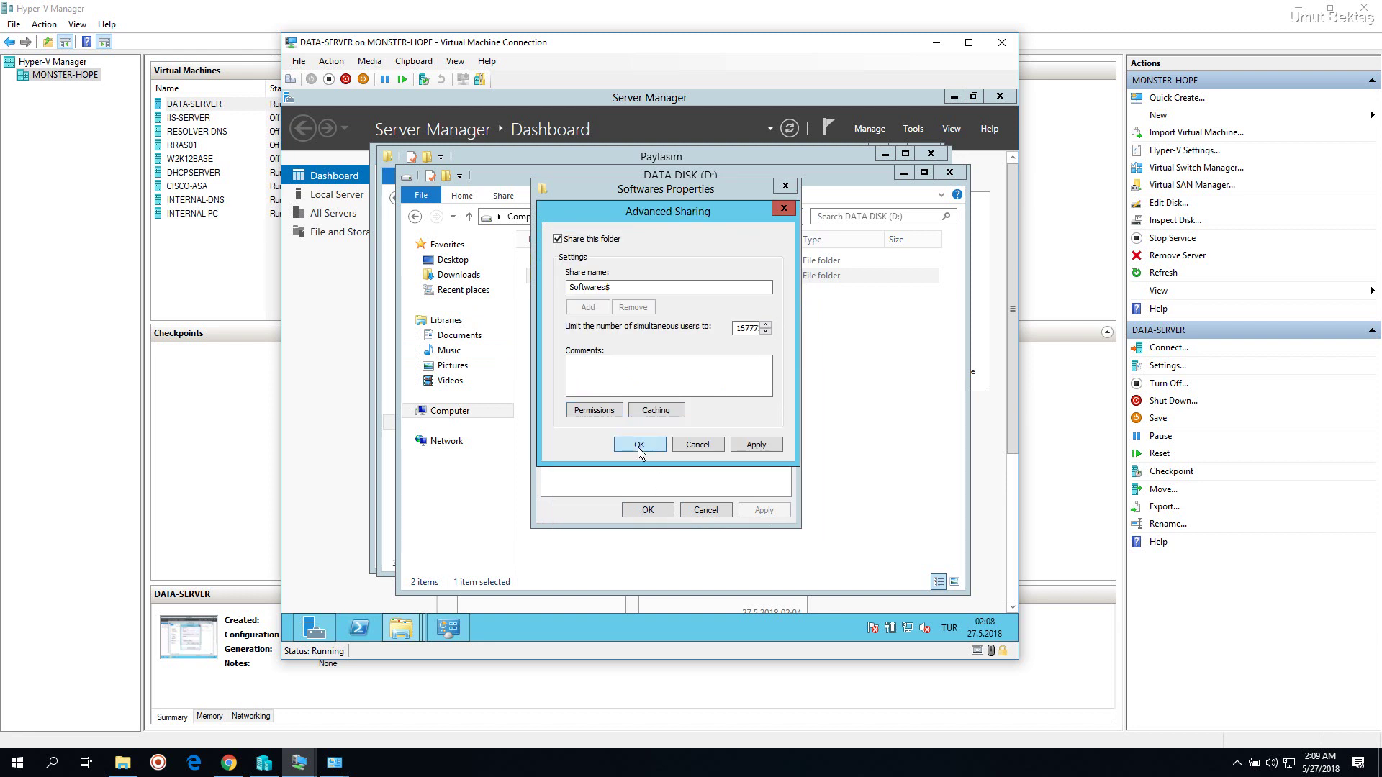
# Save the Softwares$ advanced sharing settings and close the Softwares Properties dialog
pyautogui.click(638, 445)
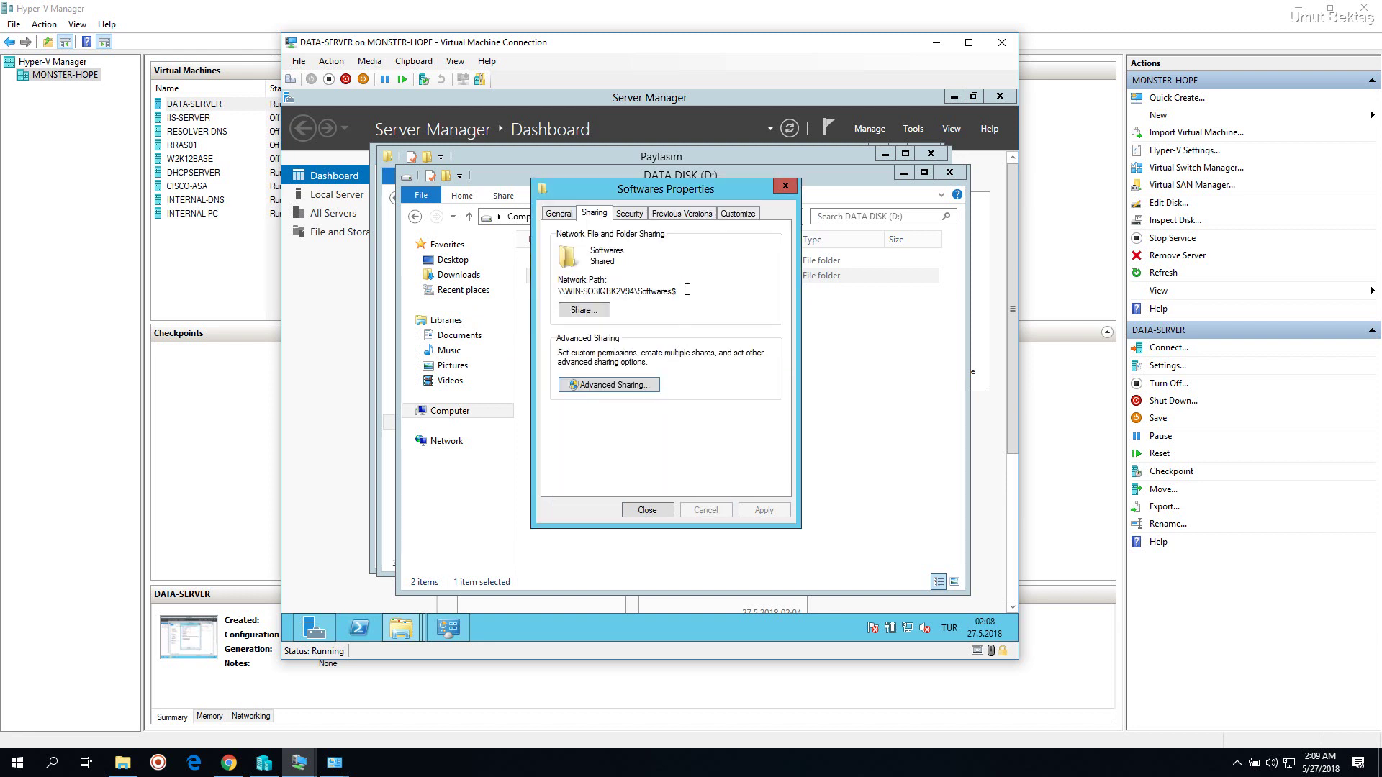
pyautogui.moveTo(687, 289); pyautogui.dragTo(558, 291)
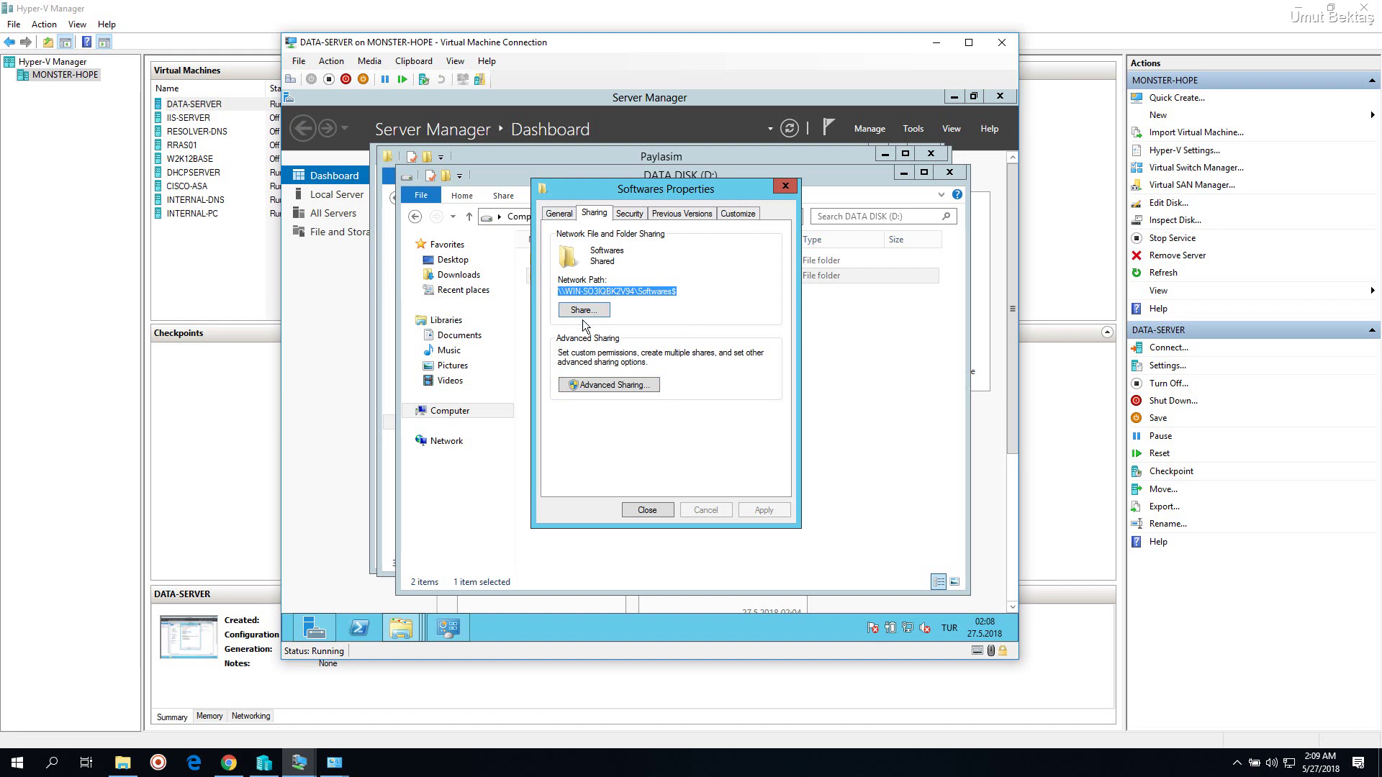
pyautogui.moveTo(632, 187); pyautogui.dragTo(671, 183)
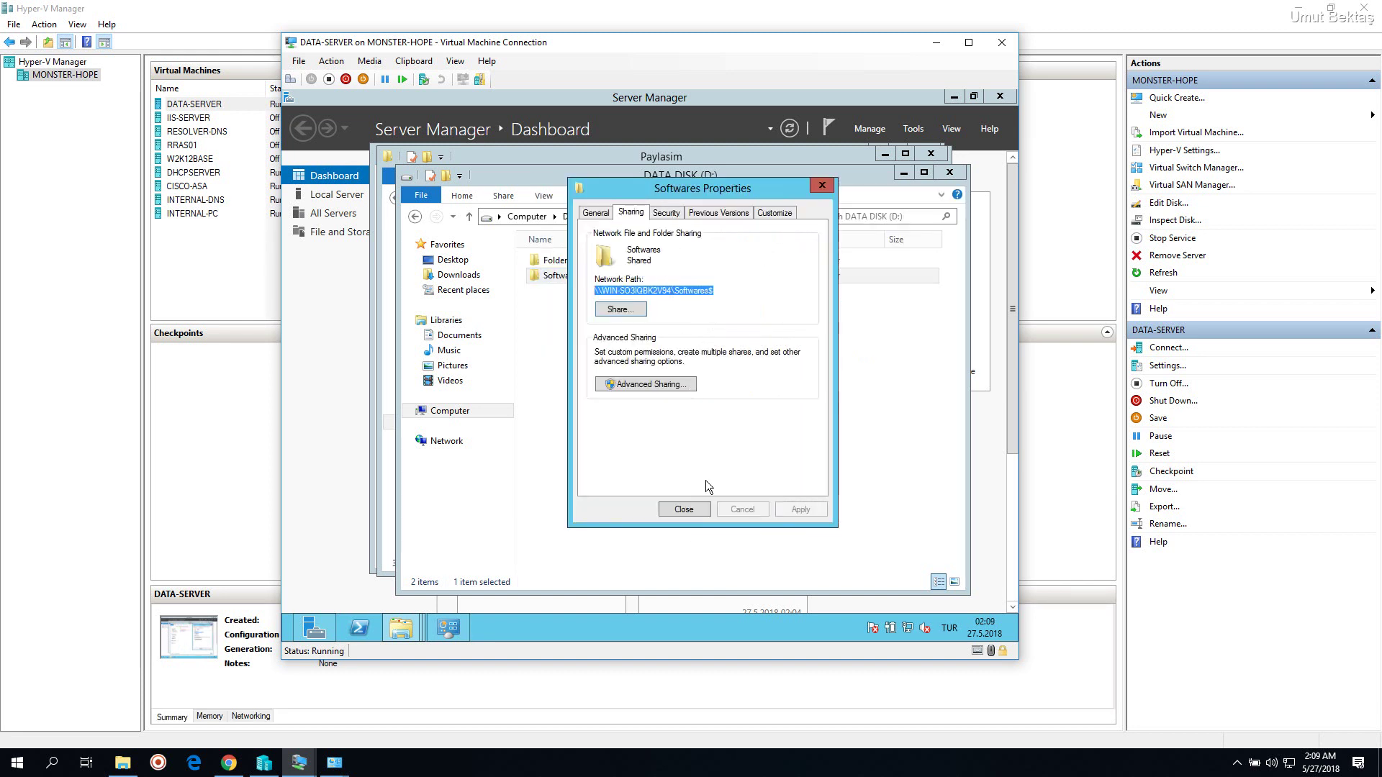
pyautogui.click(692, 511)
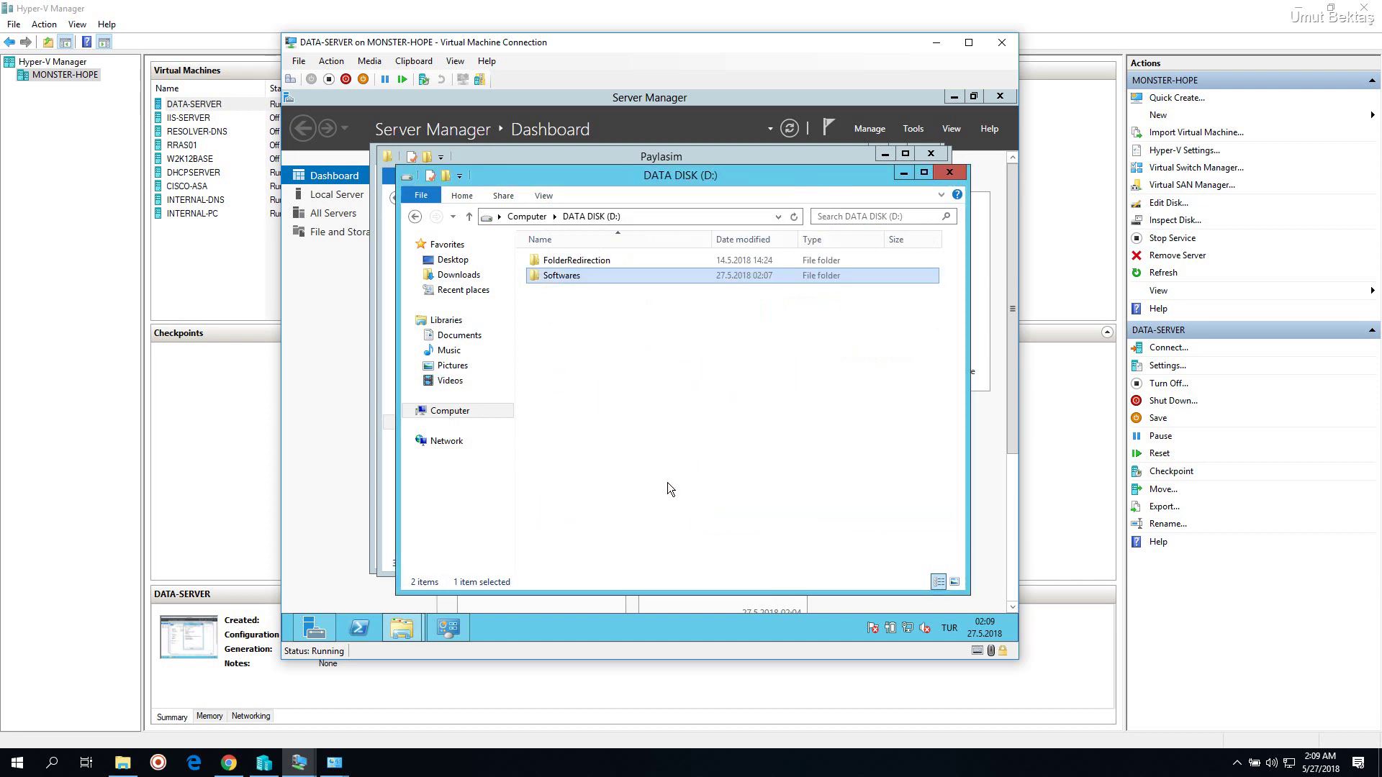
# Open Softwares beside the Paylasim window and select all three items in Paylasim
pyautogui.doubleClick(615, 278)
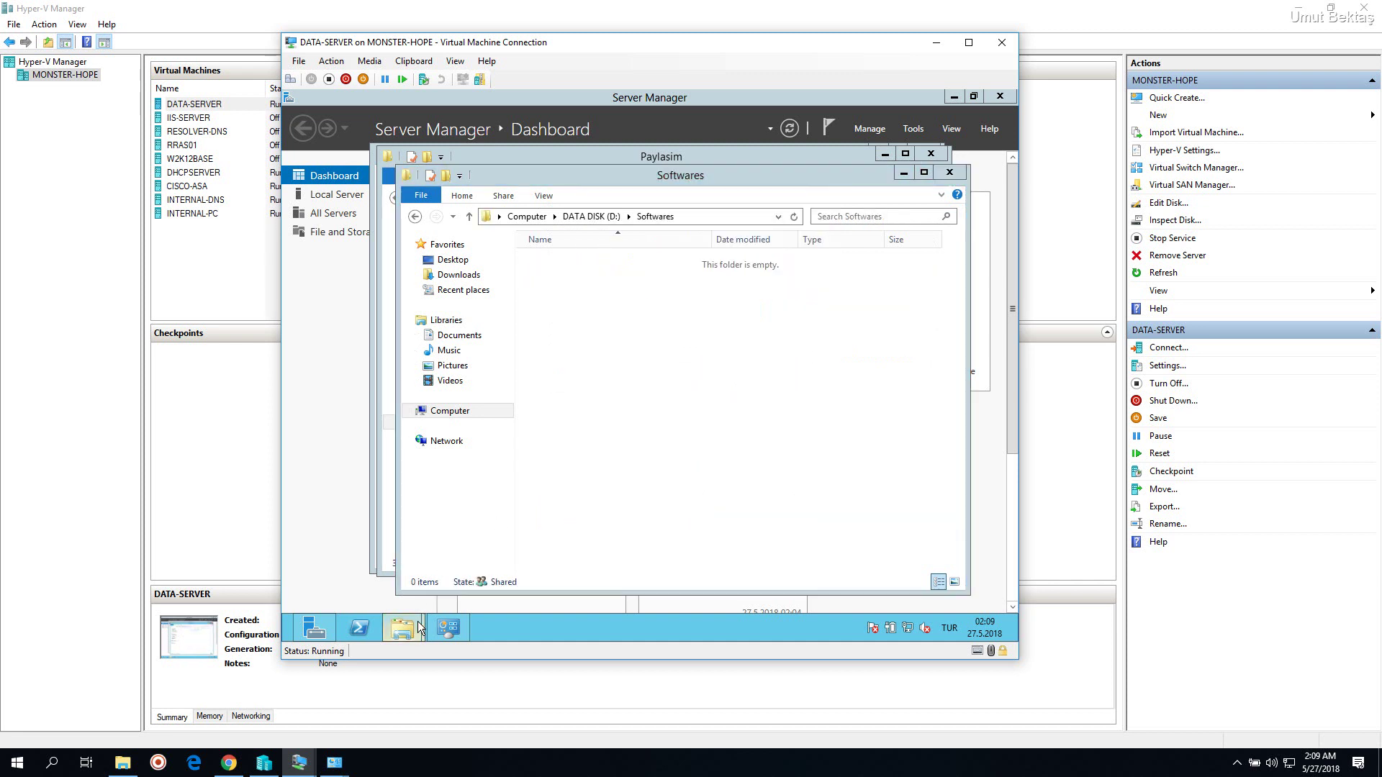
pyautogui.moveTo(417, 620)
pyautogui.click(394, 552)
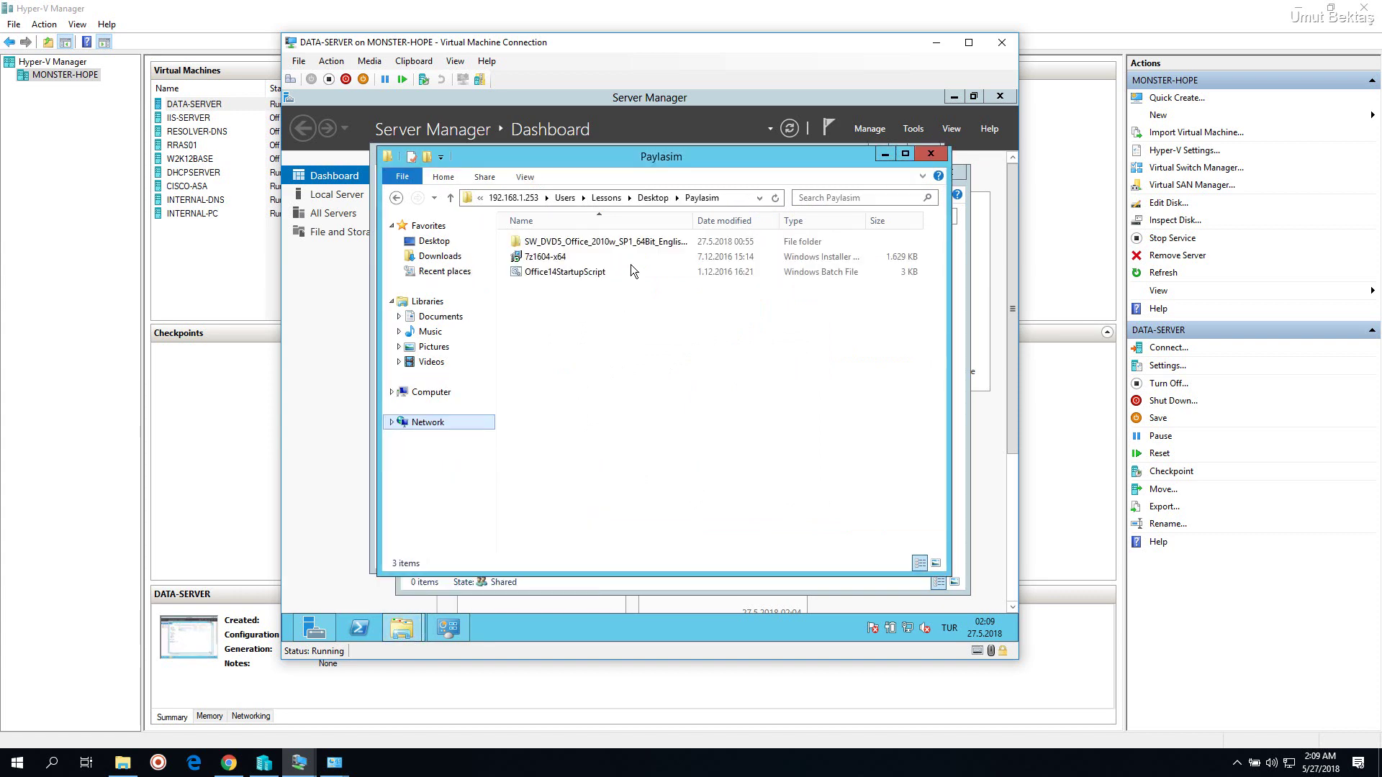
pyautogui.moveTo(697, 169); pyautogui.dragTo(481, 207)
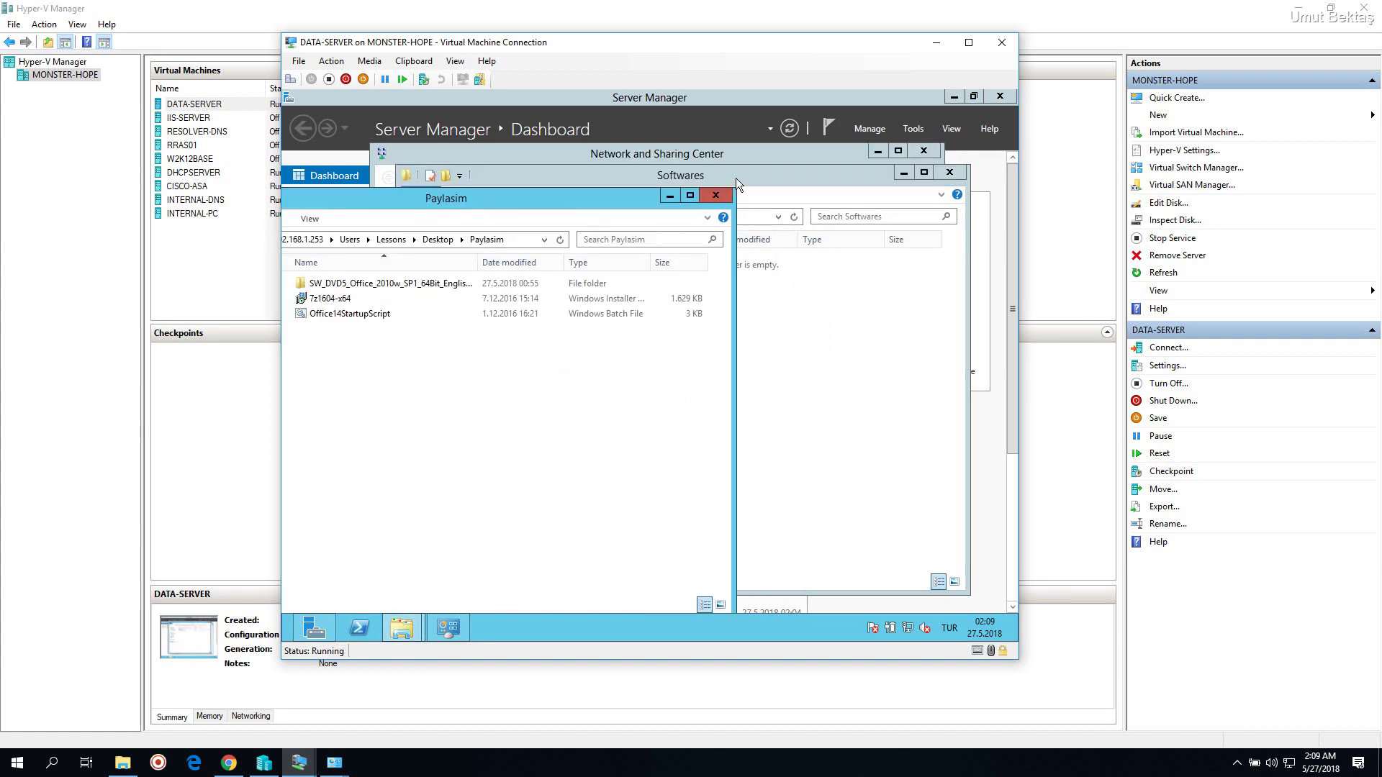
pyautogui.moveTo(736, 179); pyautogui.dragTo(905, 191)
pyautogui.click(442, 424)
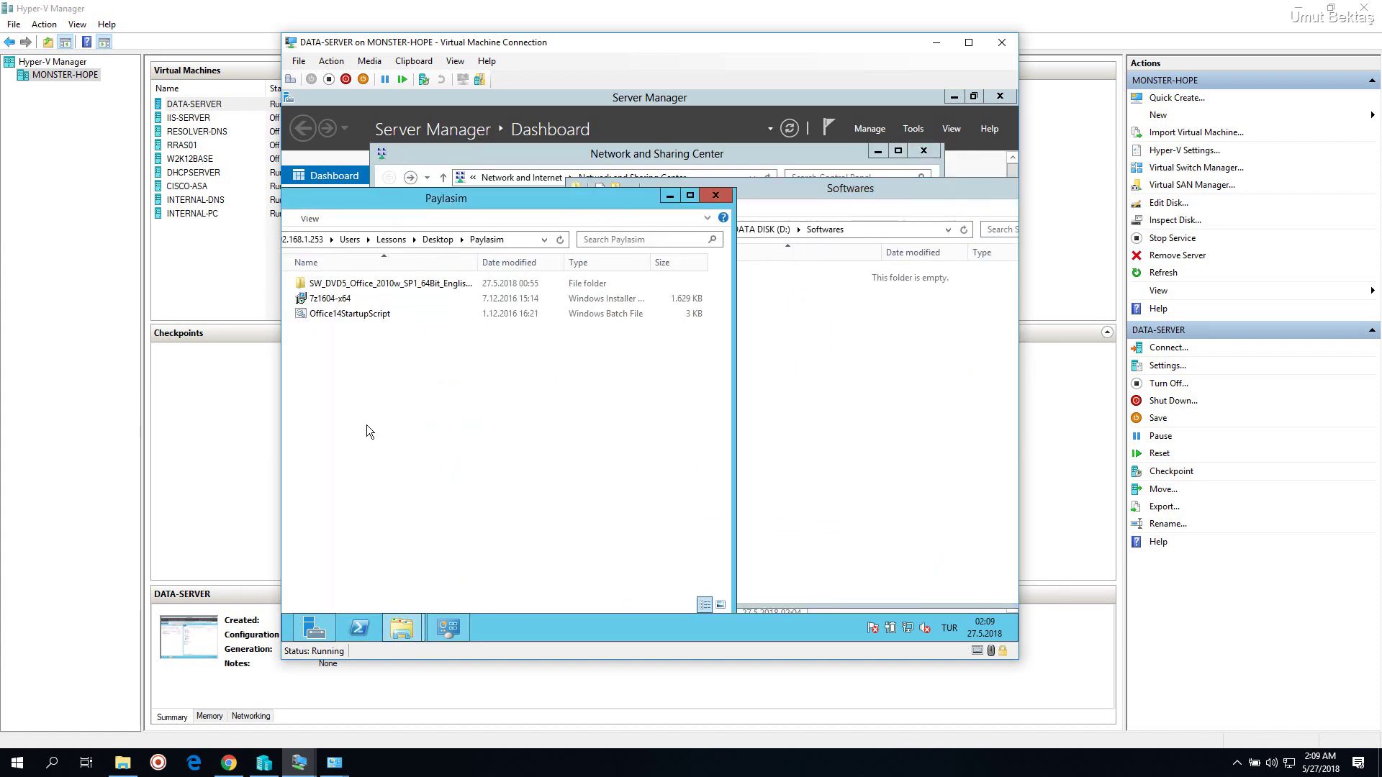
pyautogui.moveTo(369, 445); pyautogui.dragTo(334, 286)
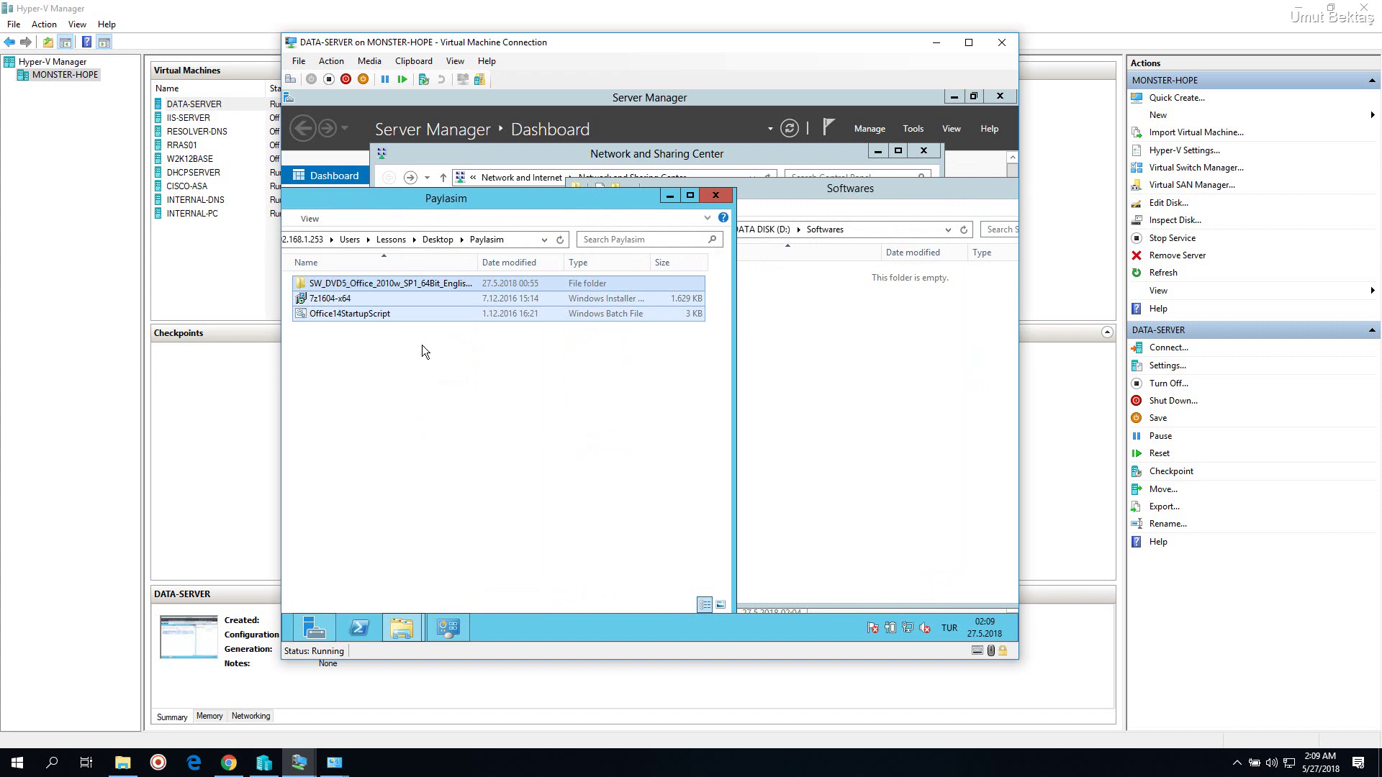
# Copy the DVD folder, 7z1604-x64 and Office14StartupScript into Softwares, accepting the security warning, then close Paylasim
pyautogui.moveTo(841, 373); pyautogui.dragTo(848, 360)
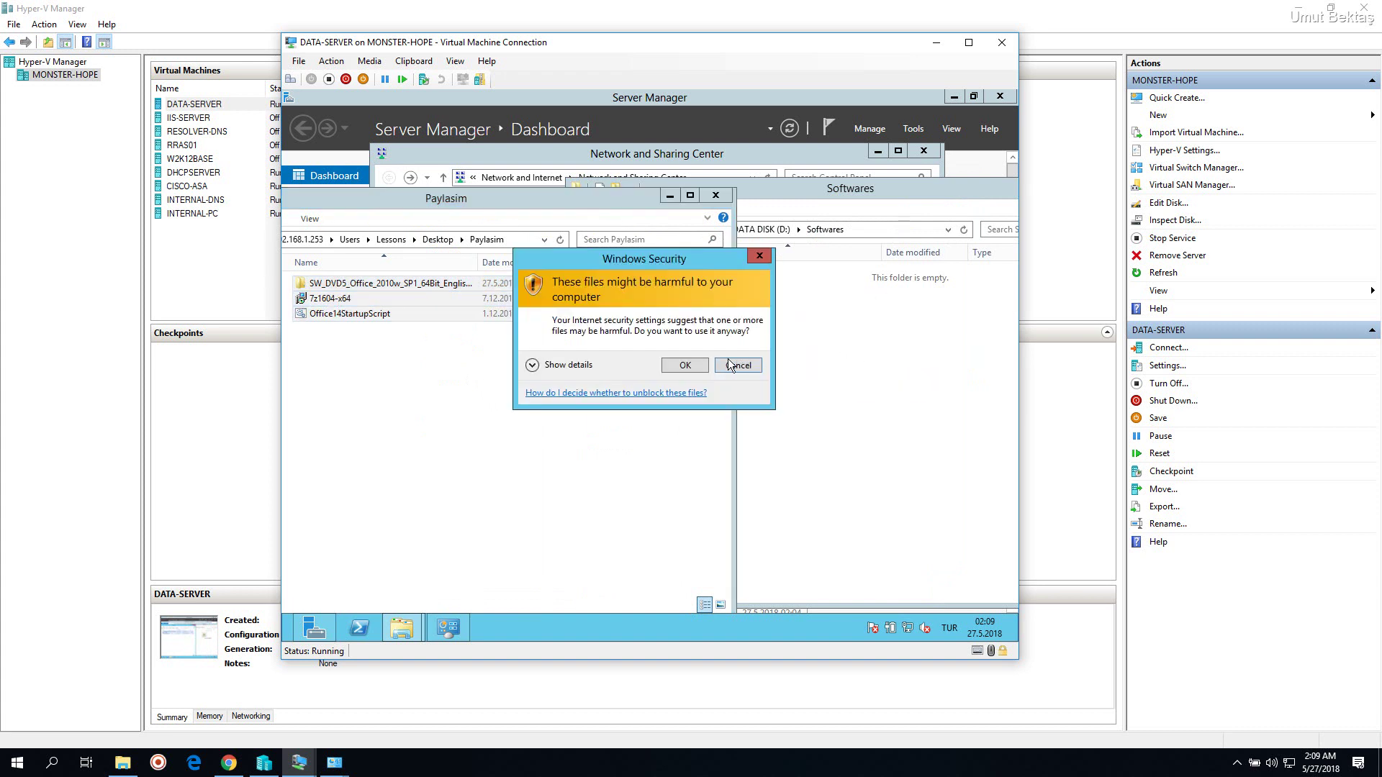
pyautogui.click(592, 366)
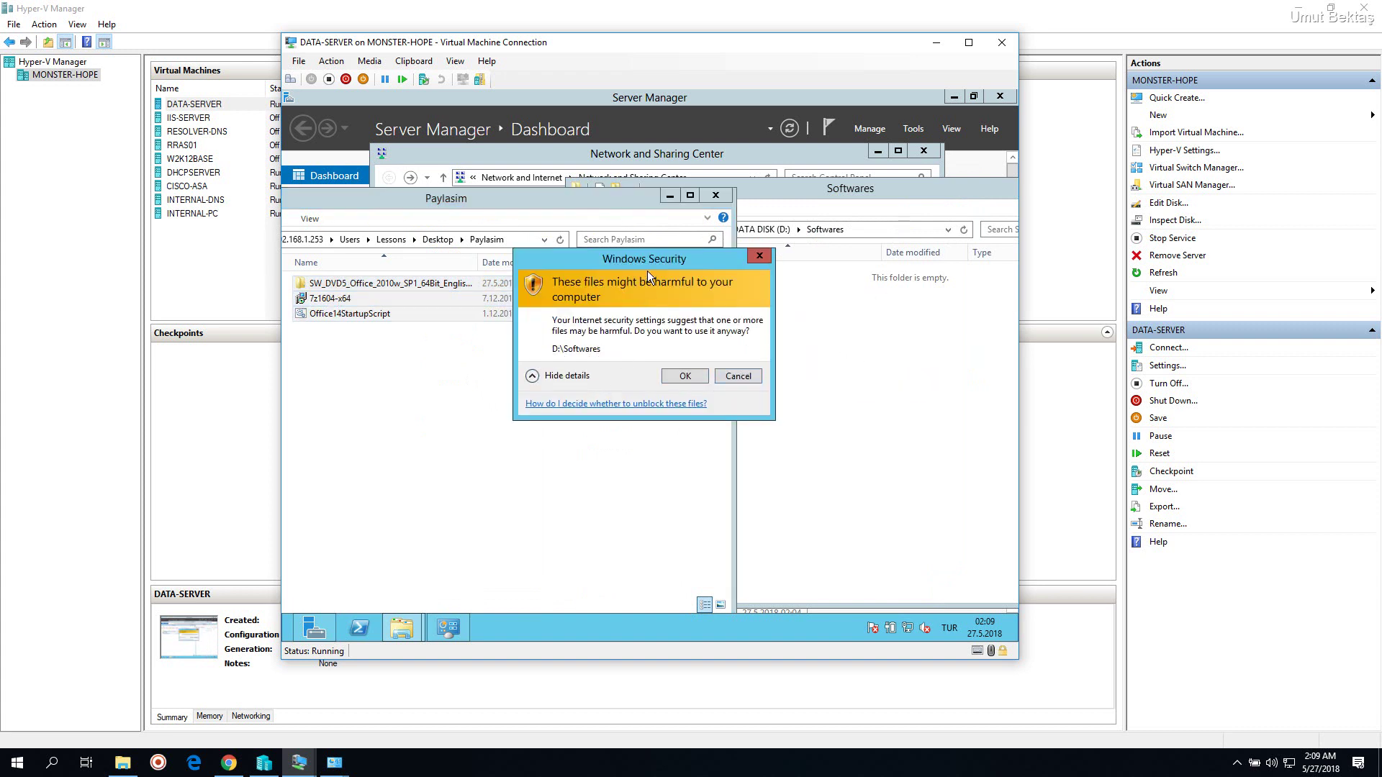
pyautogui.moveTo(649, 260); pyautogui.dragTo(649, 236)
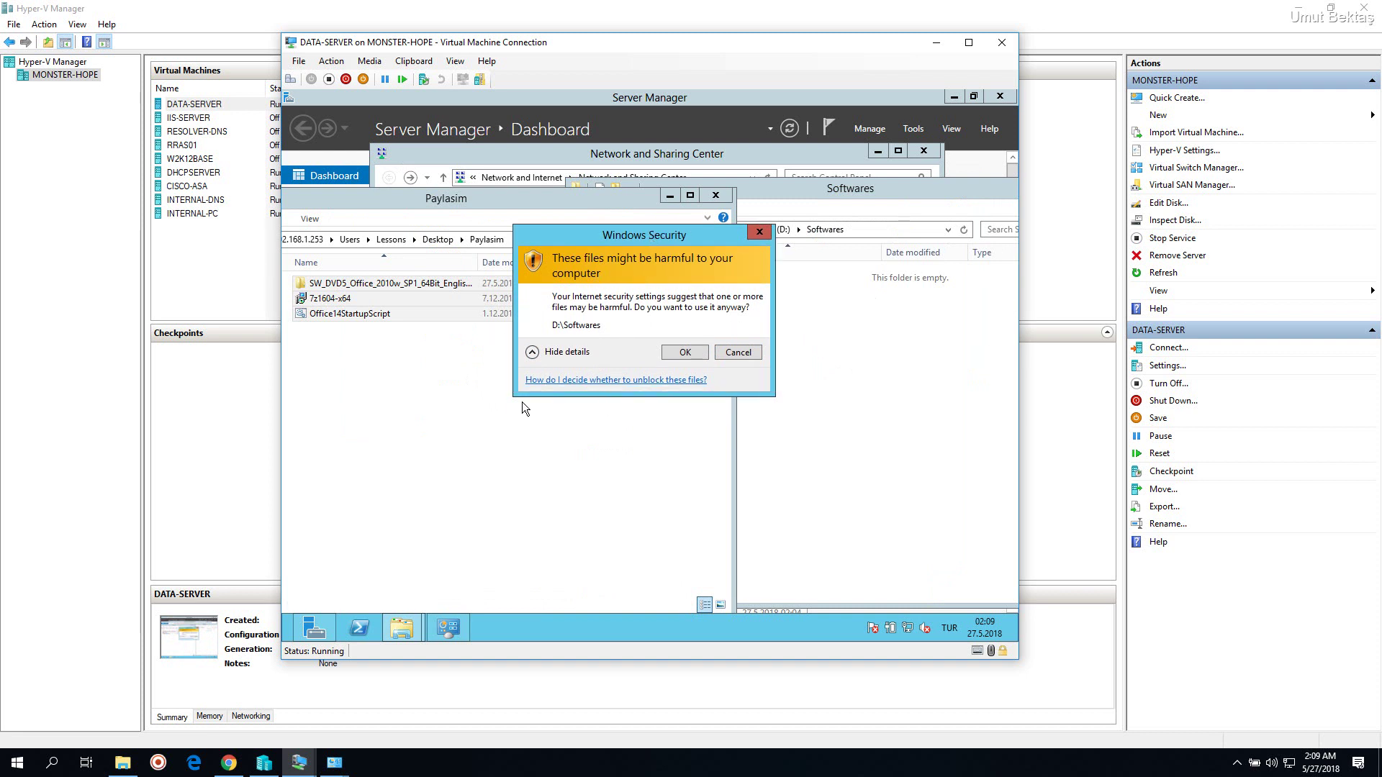
pyautogui.click(672, 351)
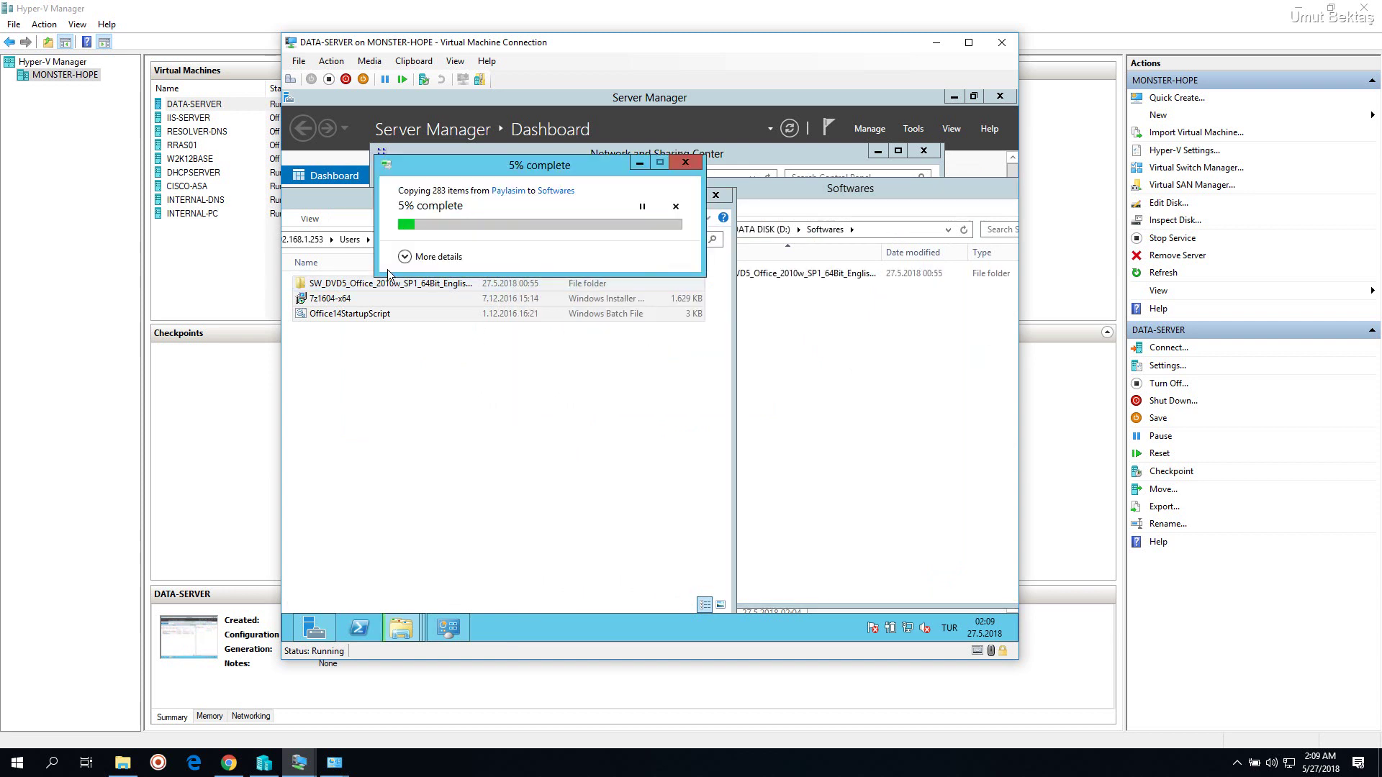
pyautogui.click(414, 259)
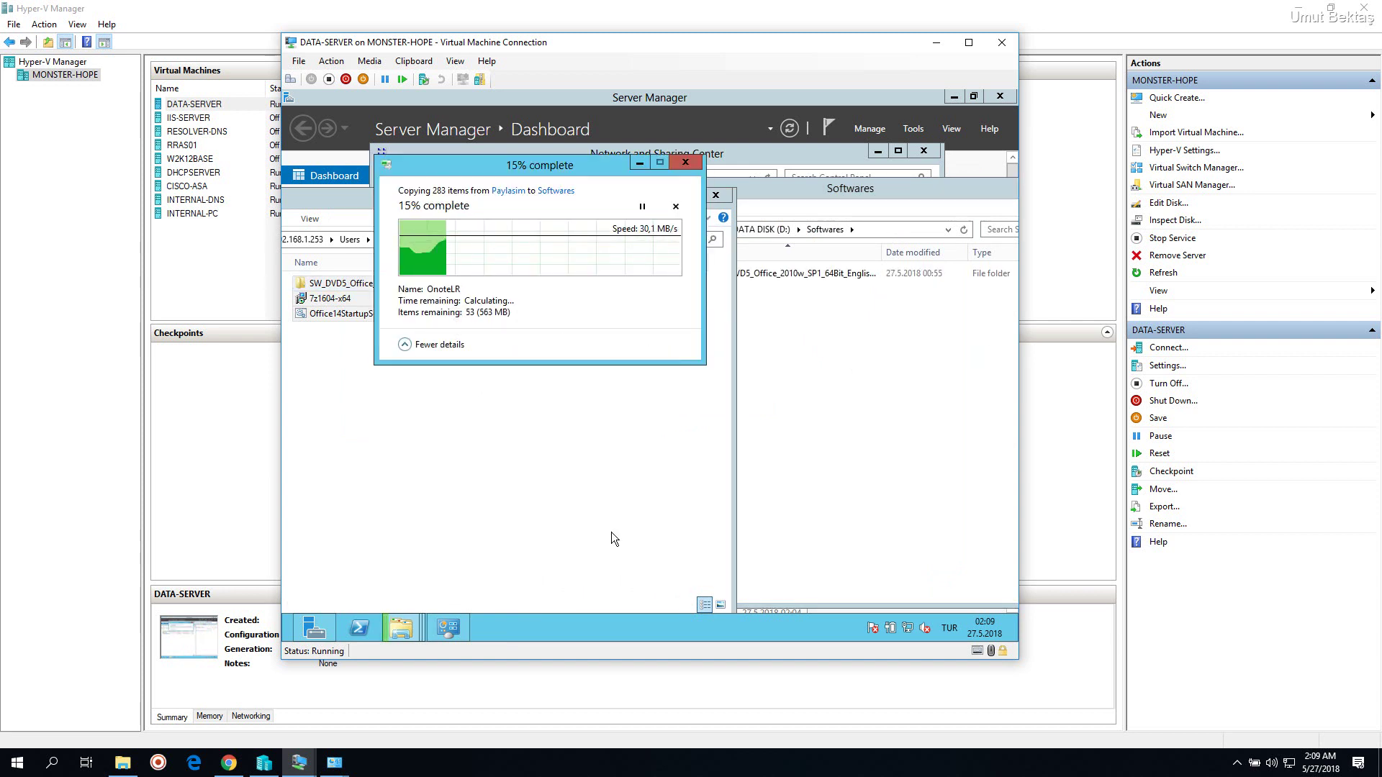
pyautogui.click(747, 765)
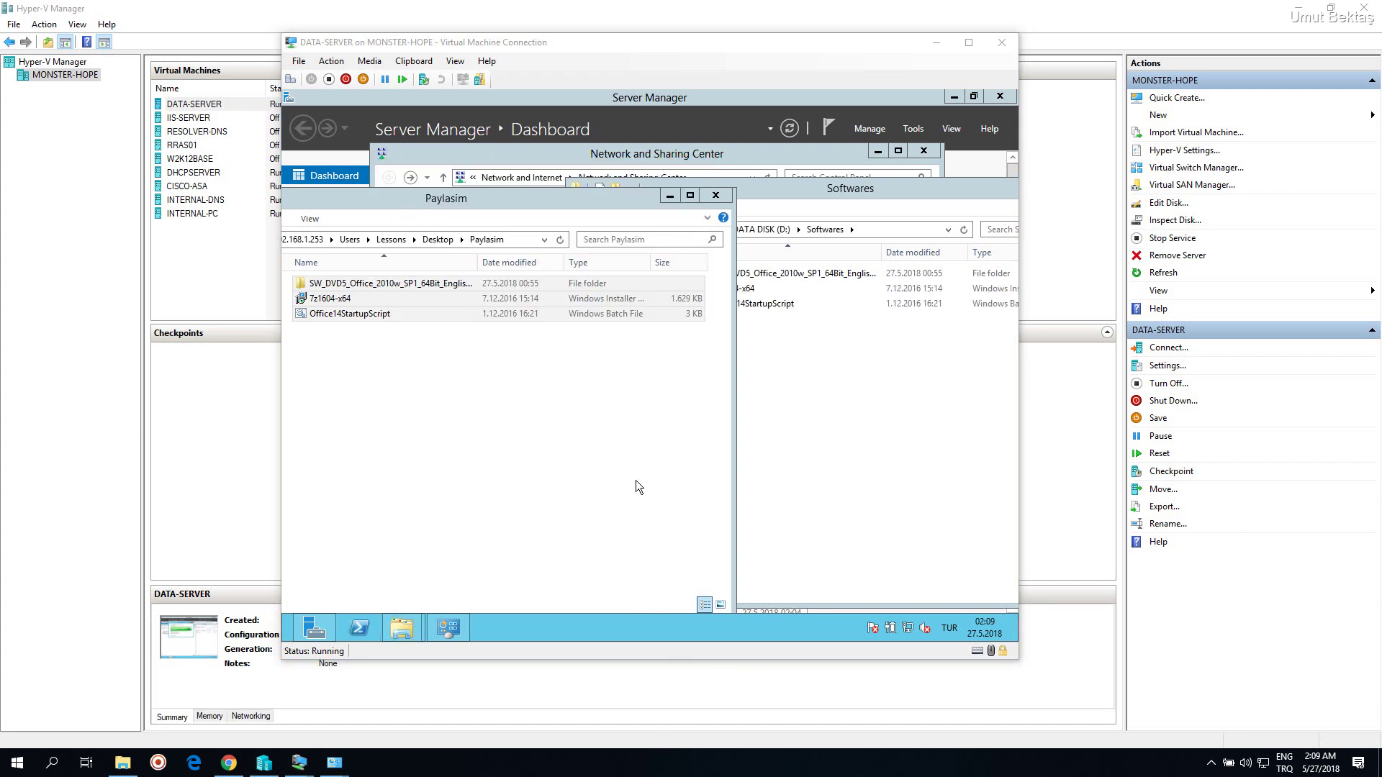
pyautogui.click(739, 216)
pyautogui.click(503, 446)
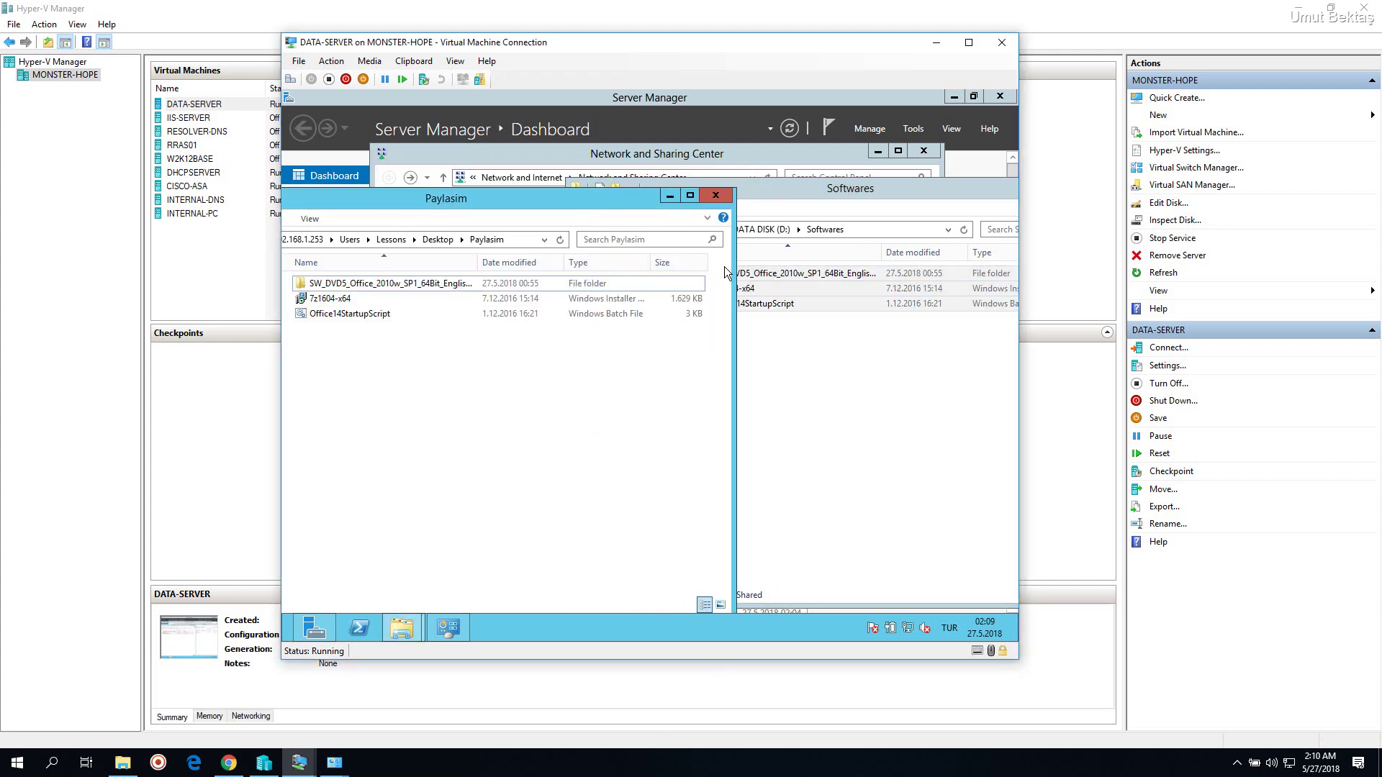
pyautogui.click(717, 195)
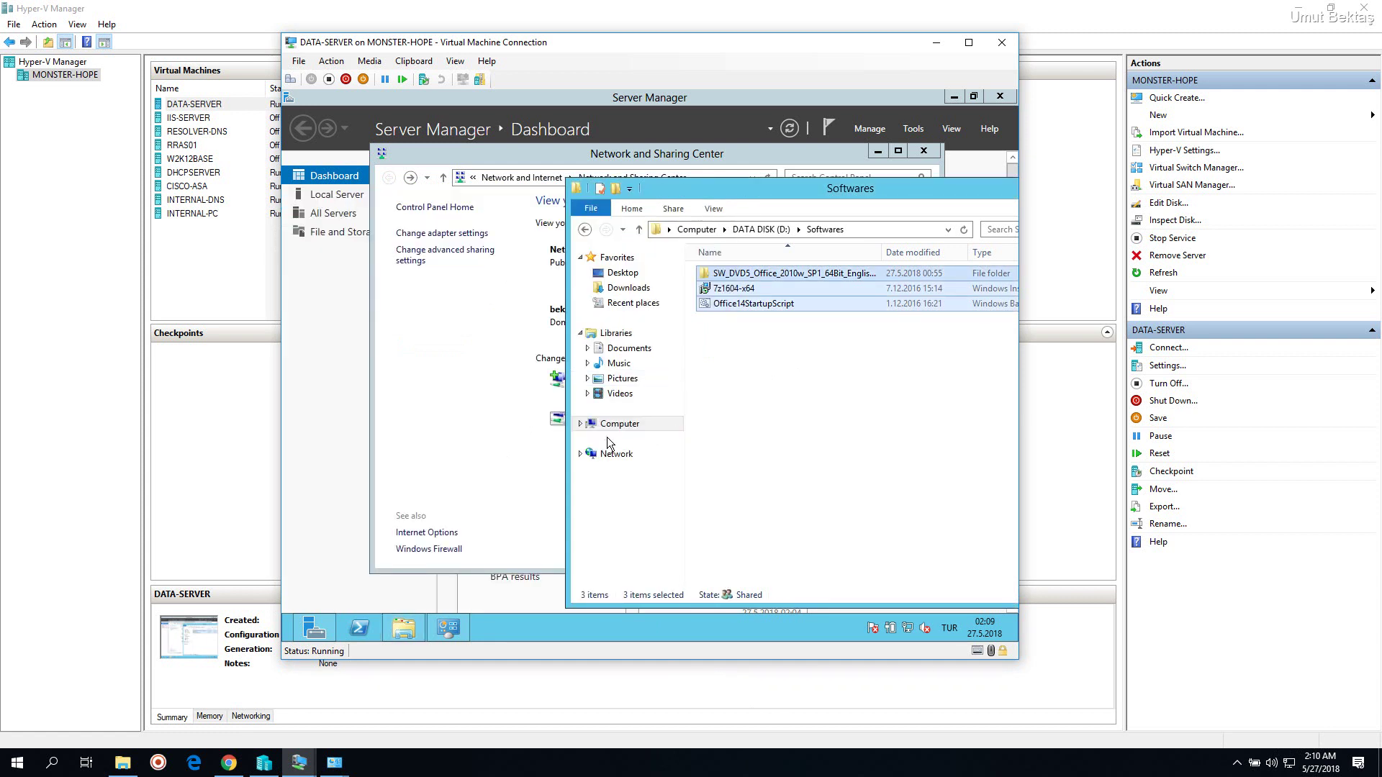
# Disable the Ethernet 2 adapter from the adapter settings list and close both network windows
pyautogui.click(859, 394)
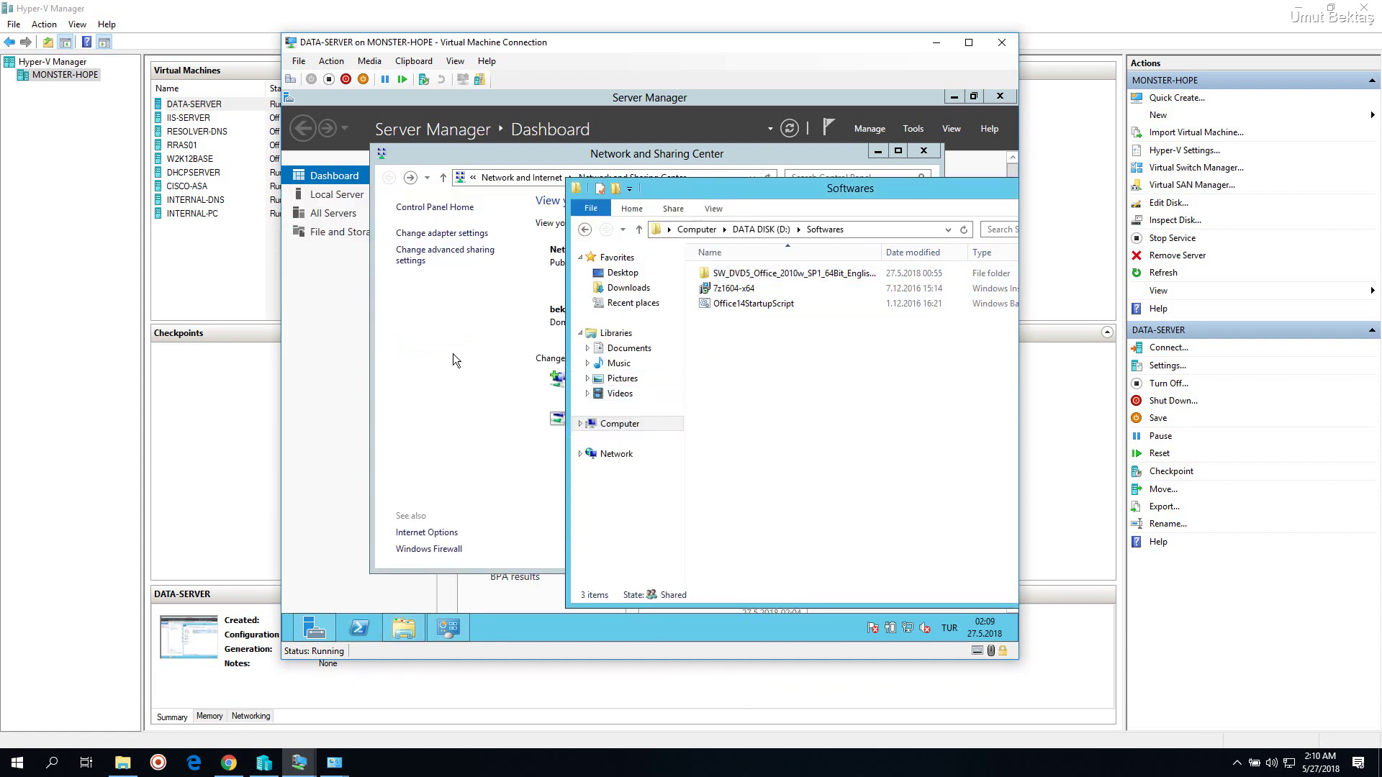
pyautogui.click(456, 355)
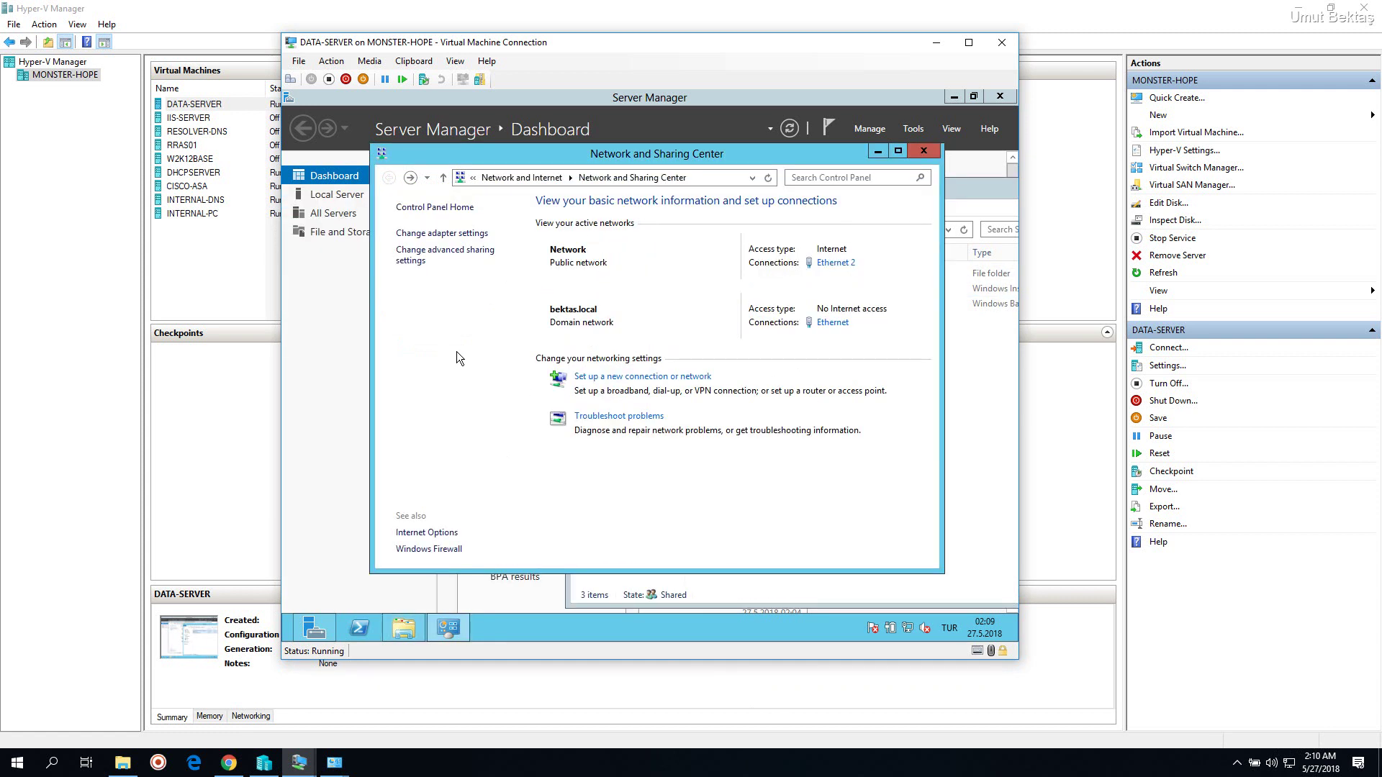
pyautogui.click(466, 238)
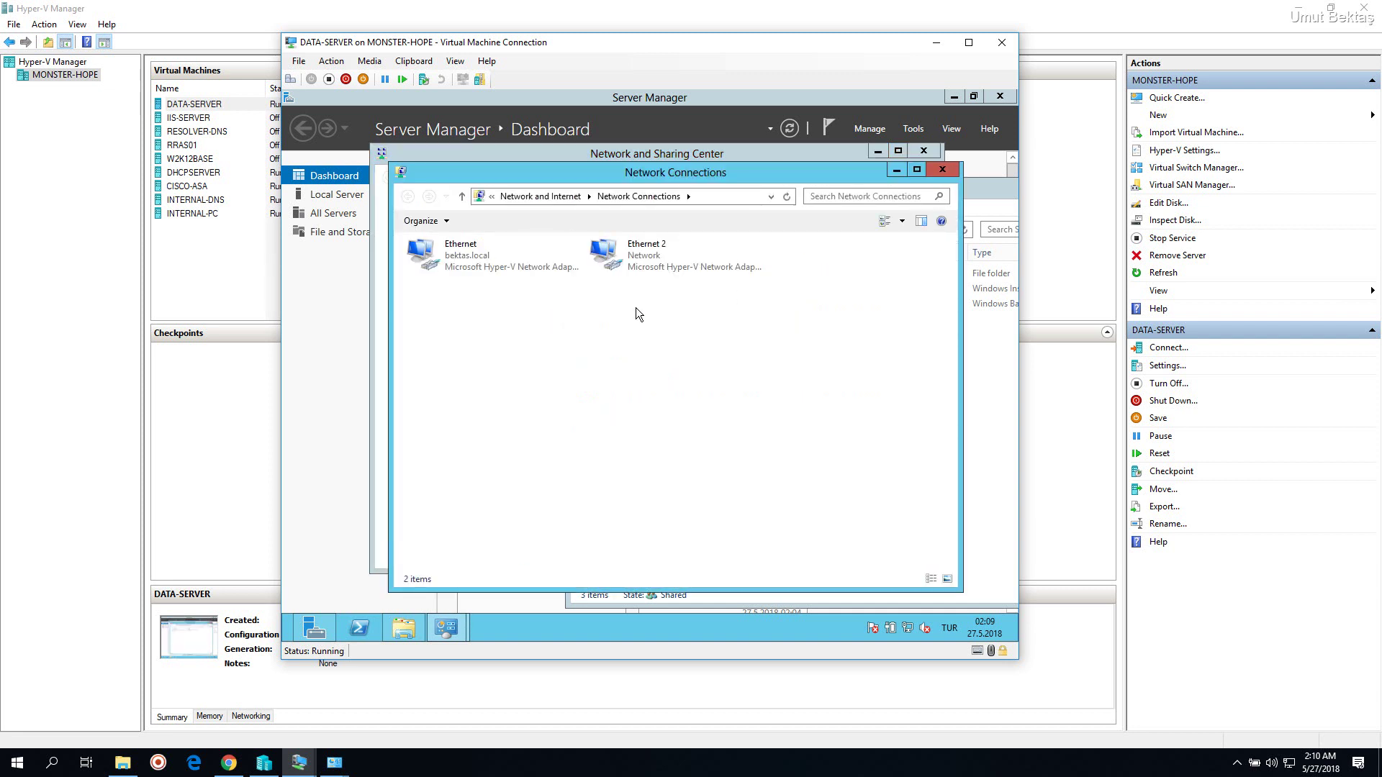
pyautogui.click(657, 258)
pyautogui.rightClick(673, 266)
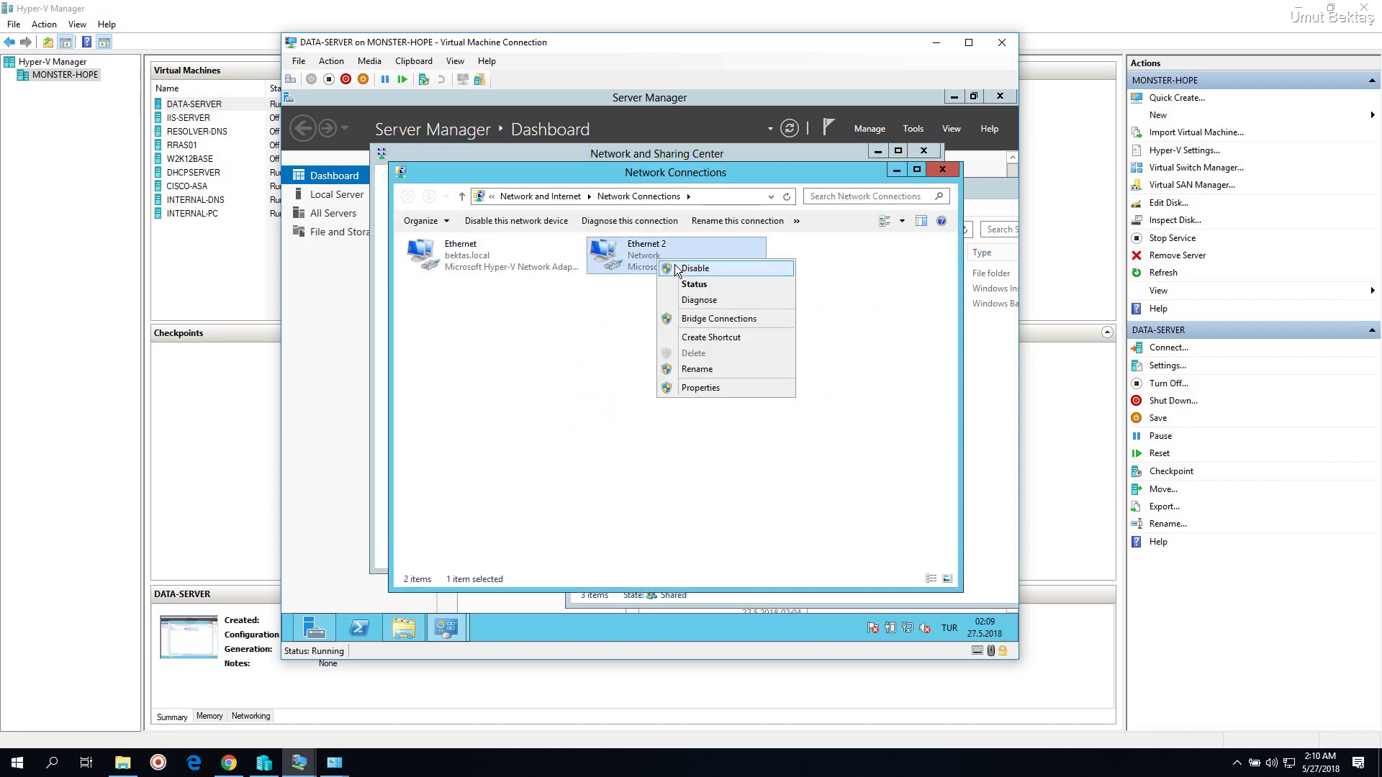
pyautogui.click(678, 268)
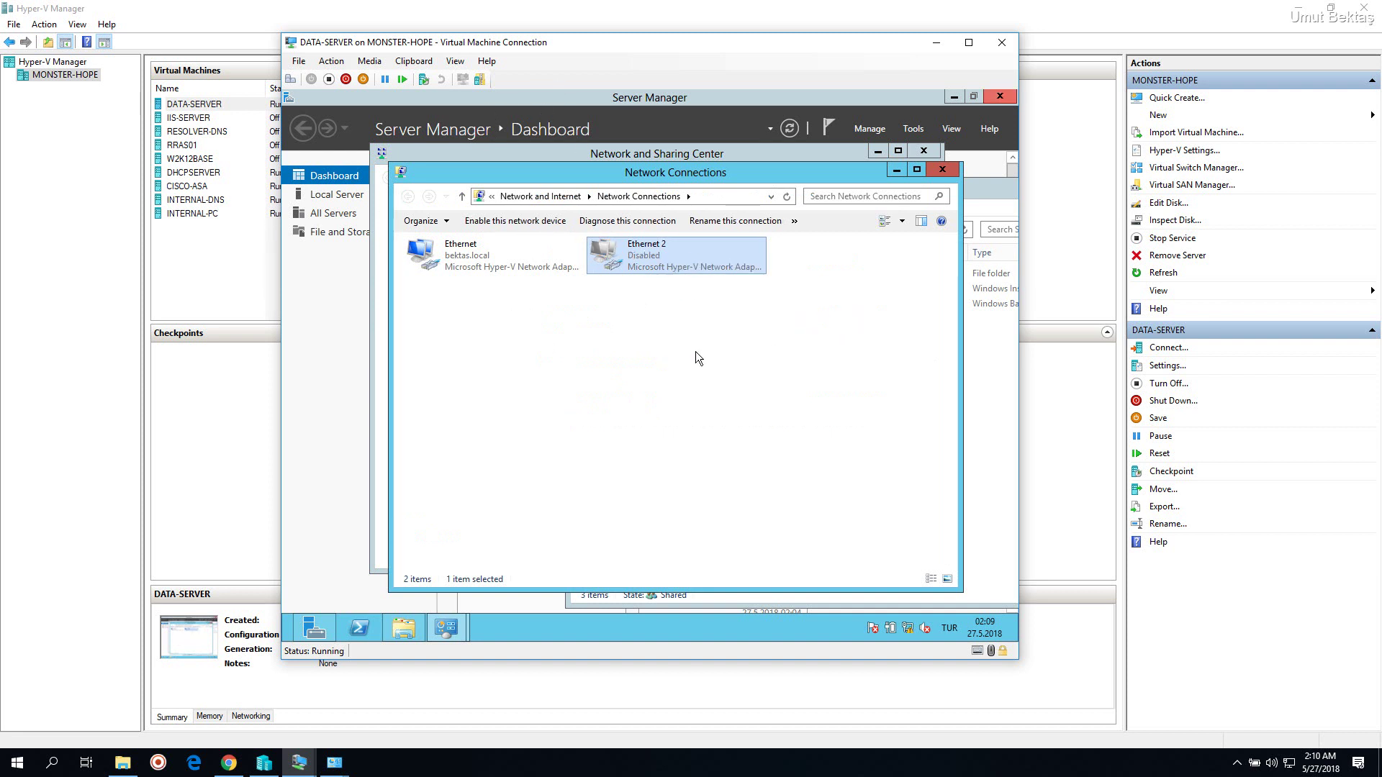
pyautogui.moveTo(706, 170); pyautogui.dragTo(682, 156)
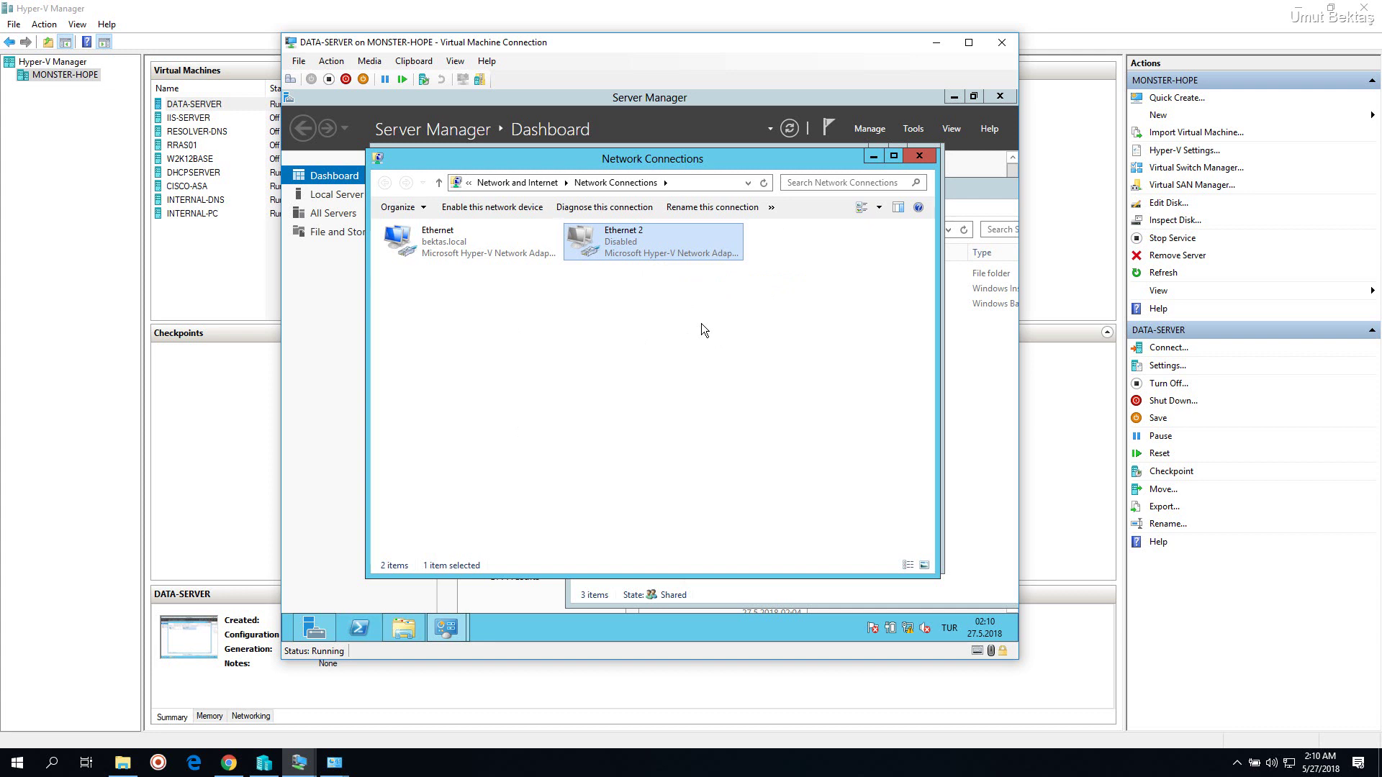
pyautogui.click(920, 155)
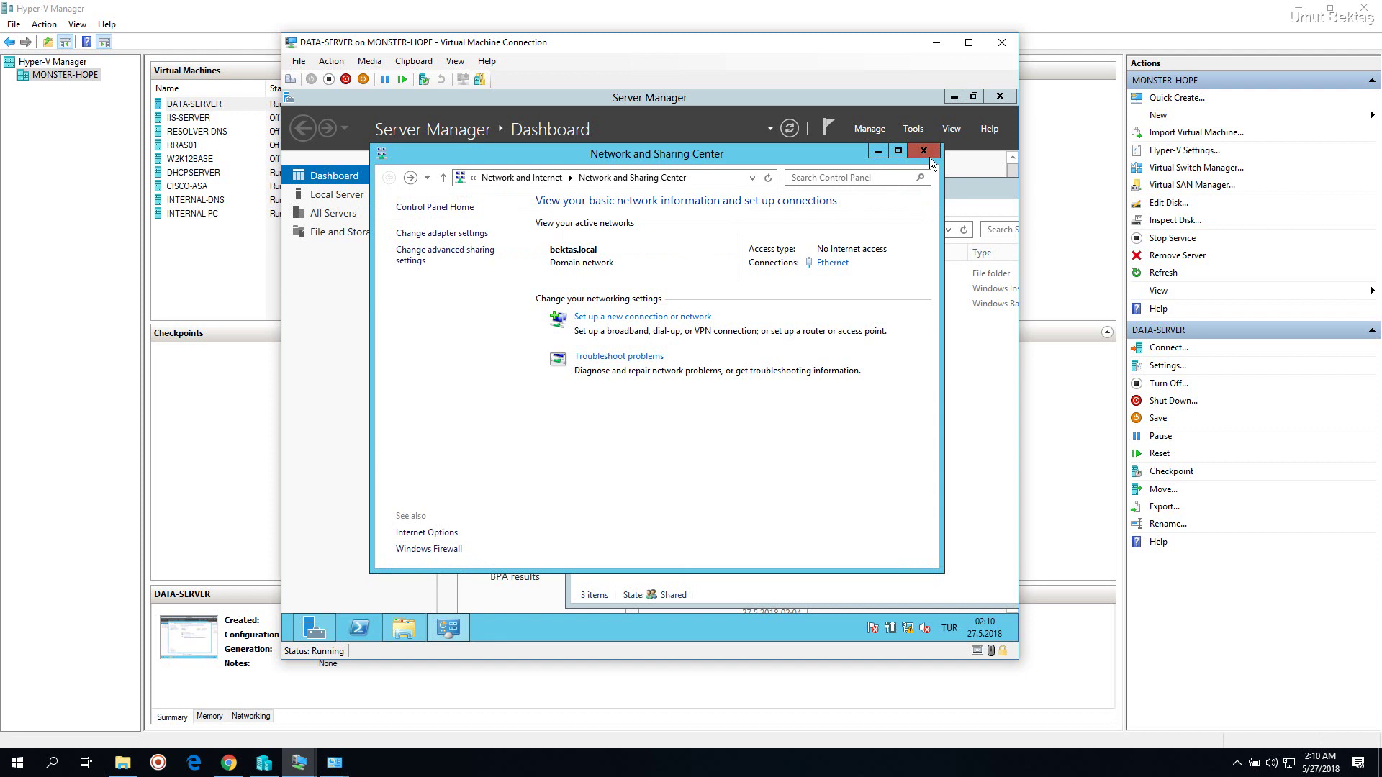
pyautogui.click(924, 151)
# Confirm the Softwares folder's full path is D:\Softwares
pyautogui.moveTo(872, 194); pyautogui.dragTo(677, 149)
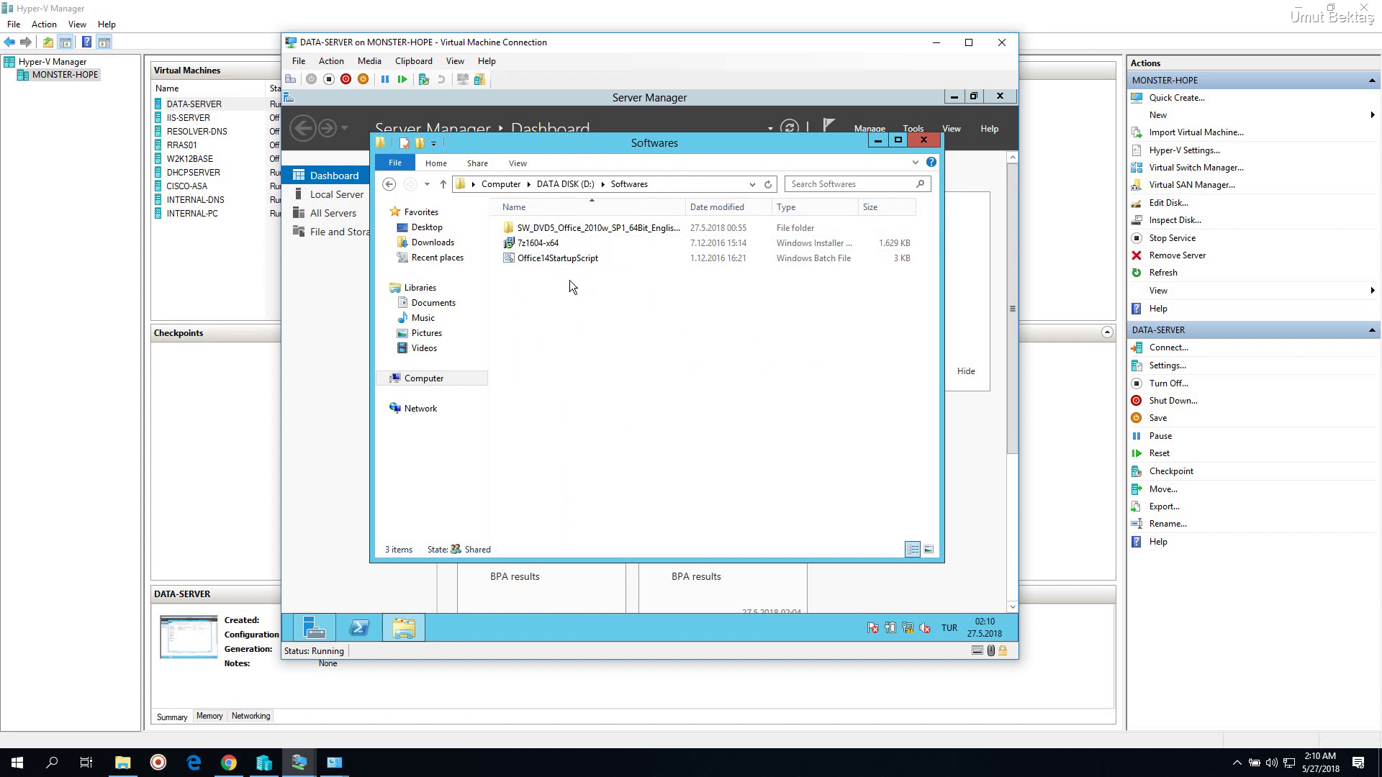
pyautogui.click(671, 186)
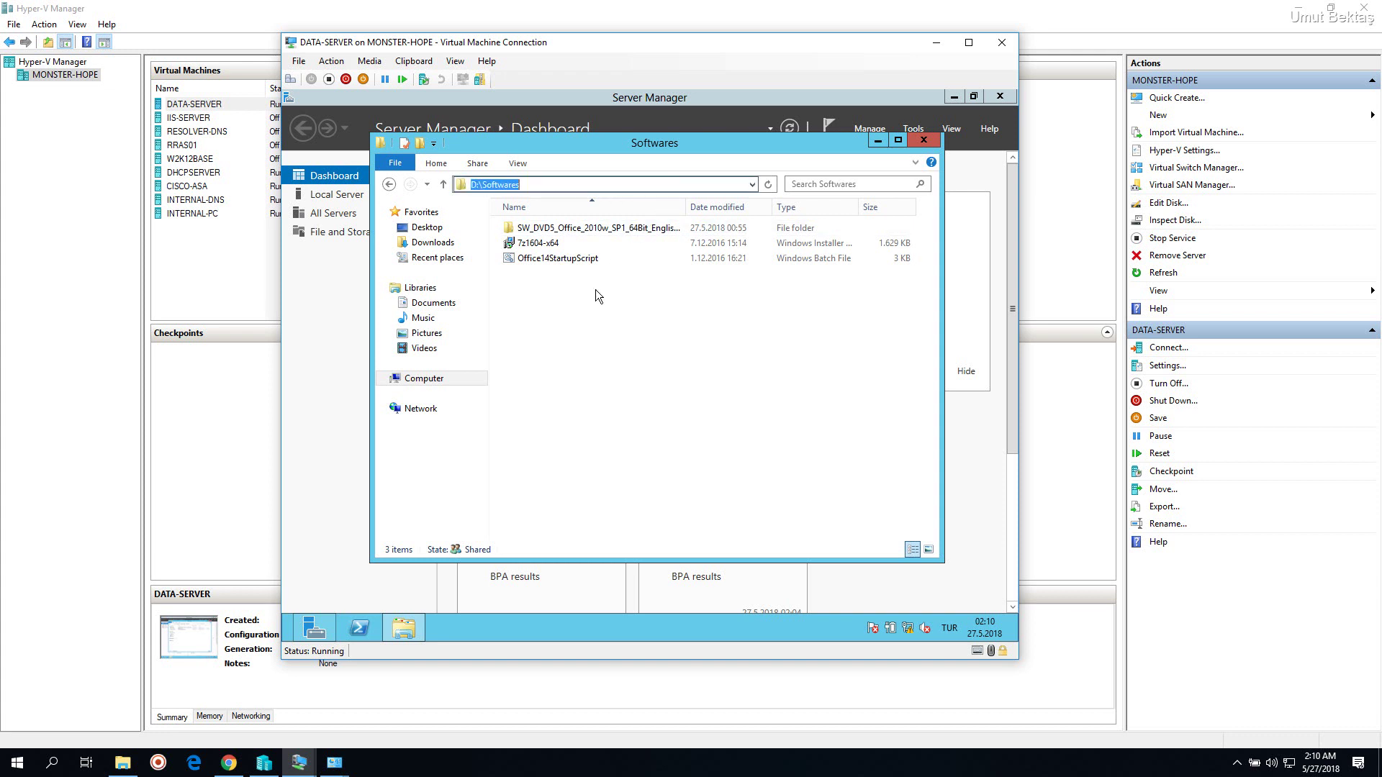
pyautogui.click(542, 432)
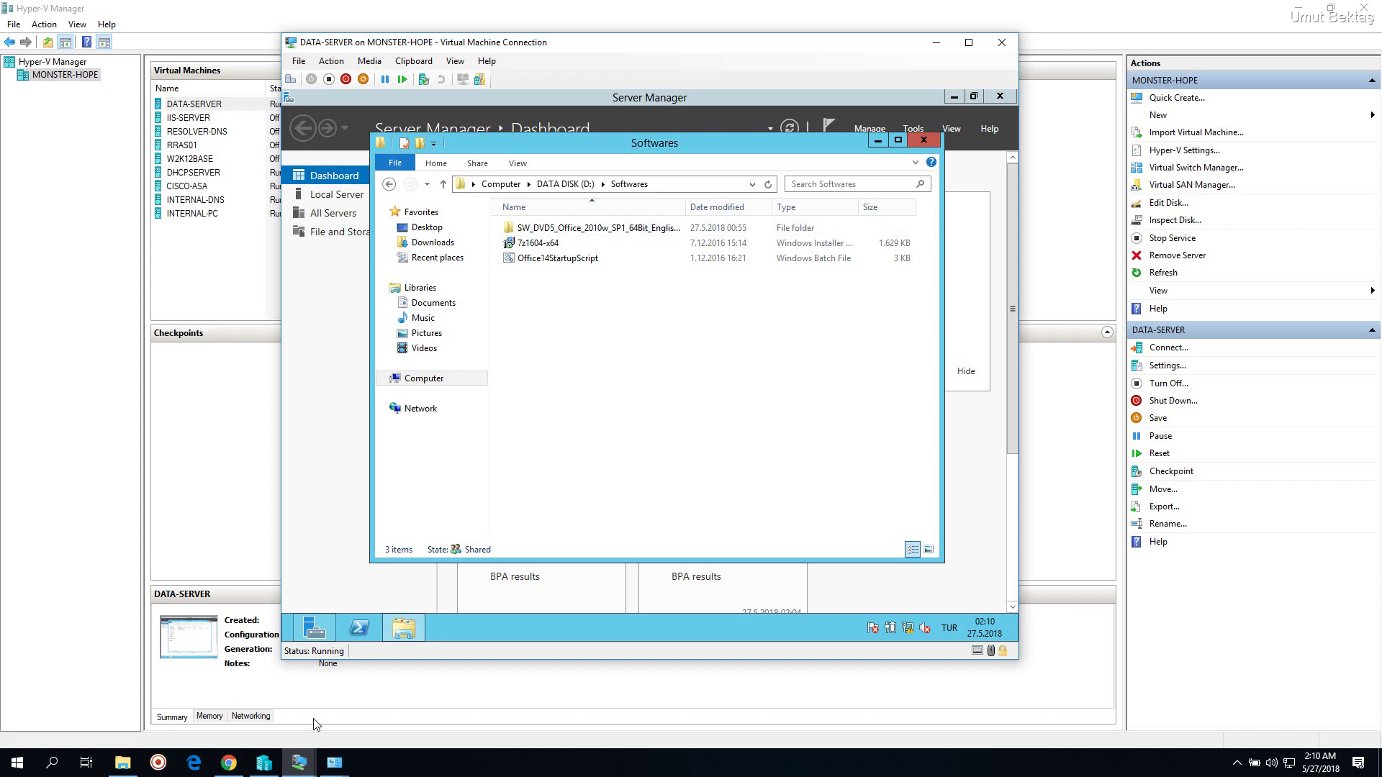
# Switch from the DHCPSERVER console to the INTERNAL-DNS virtual machine window via the taskbar
pyautogui.click(301, 758)
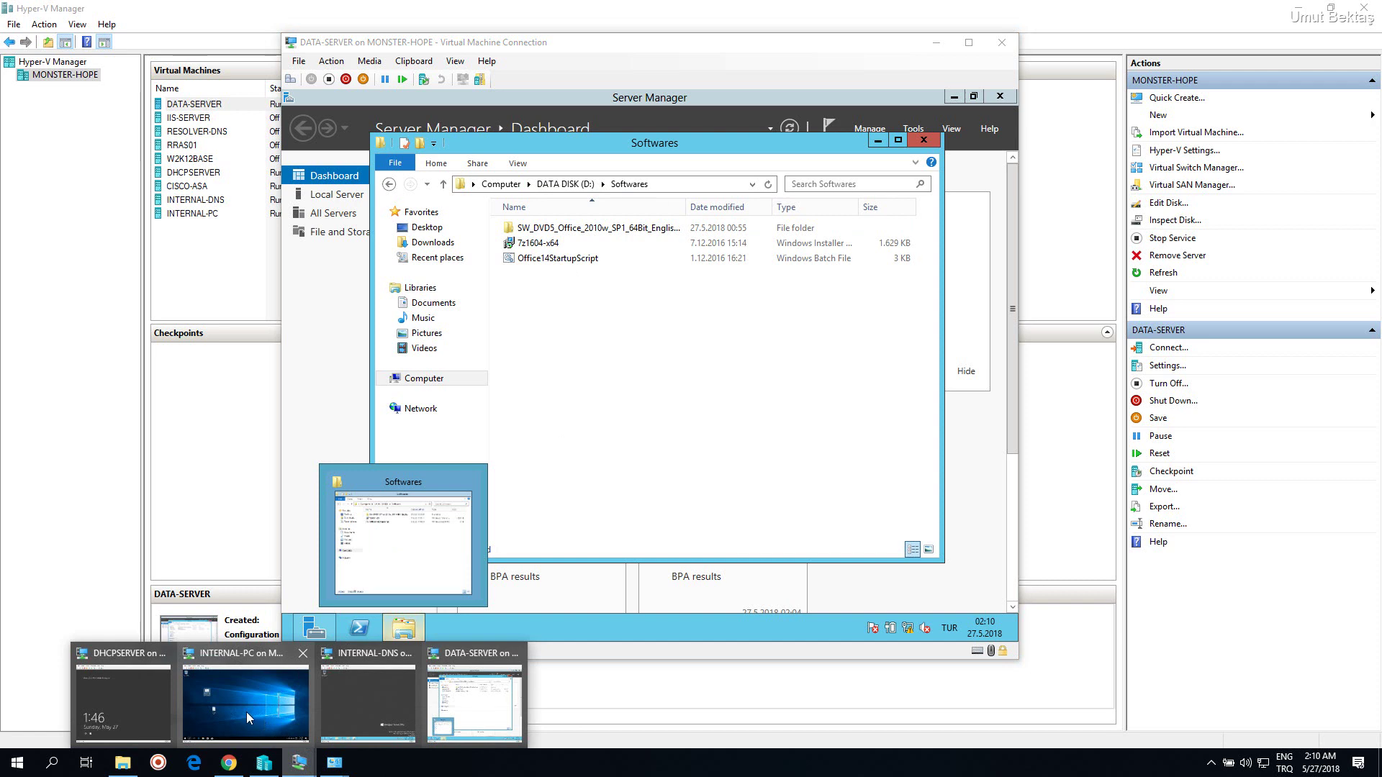
pyautogui.click(140, 702)
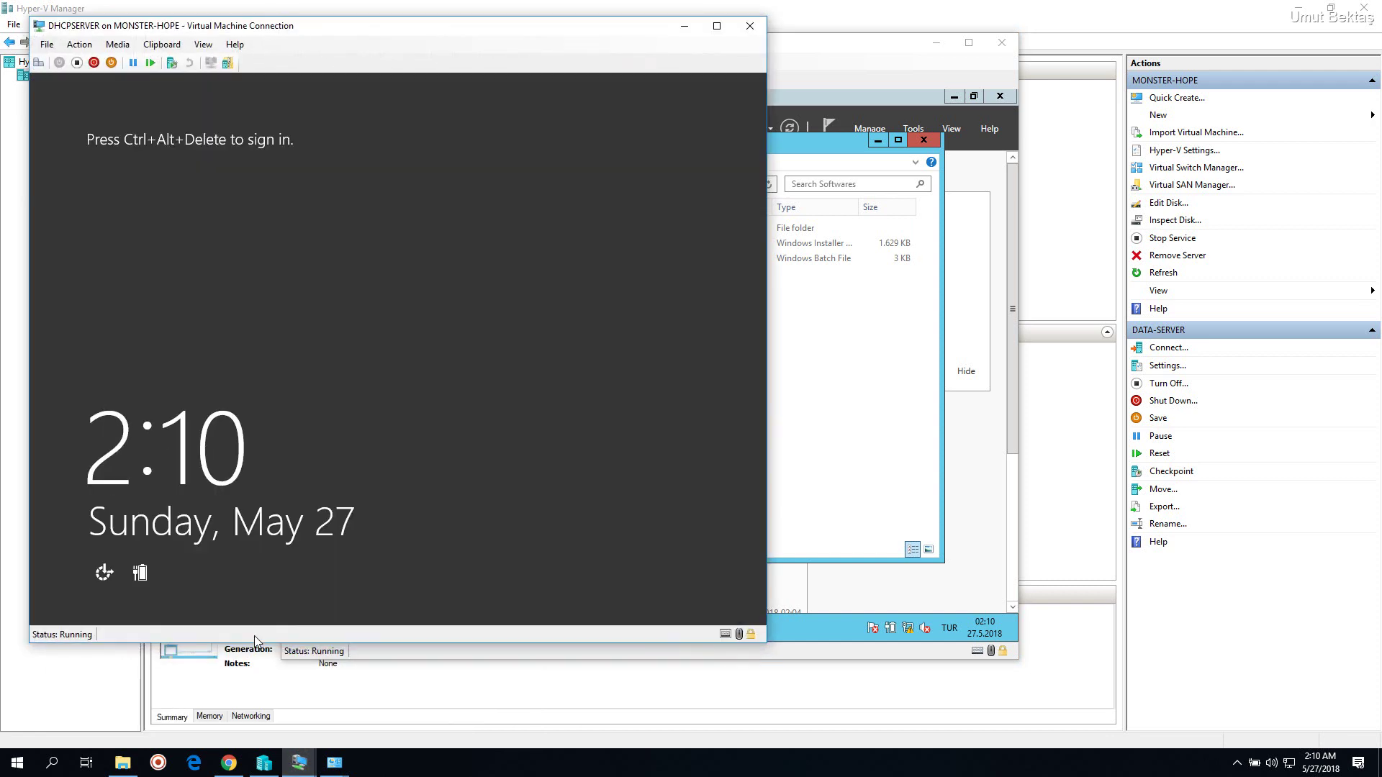
pyautogui.click(685, 26)
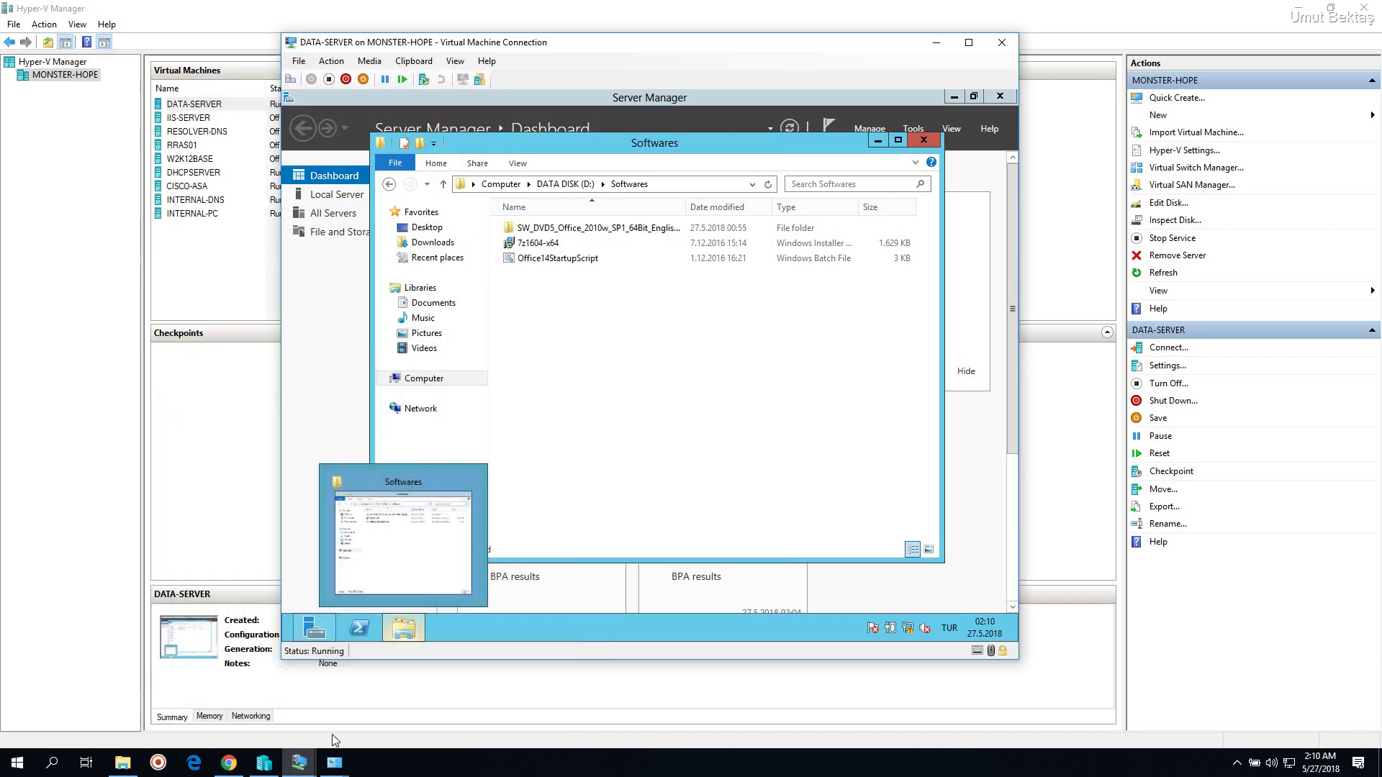
pyautogui.moveTo(299, 761)
pyautogui.click(368, 703)
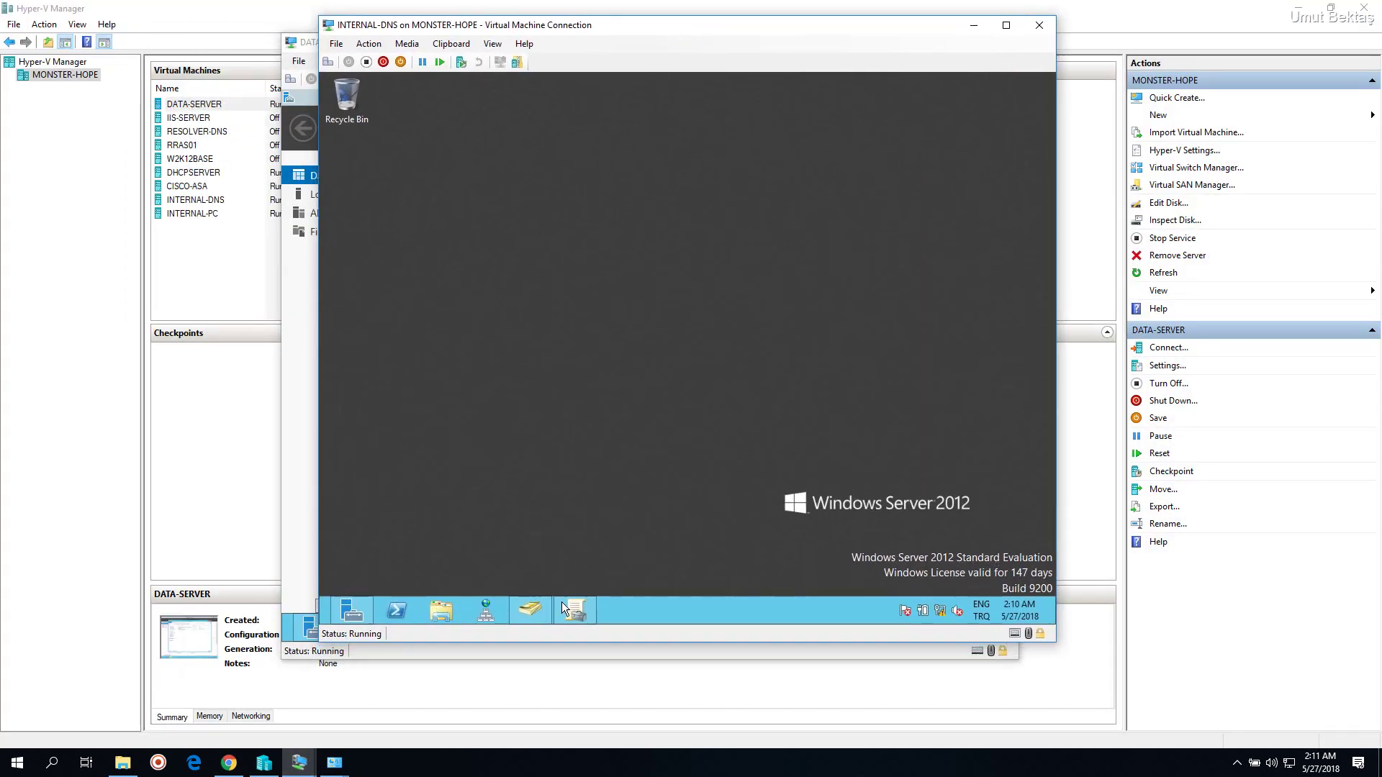
# Create a new GPO named SoftwaresInstall under Group Policy Objects
pyautogui.click(572, 606)
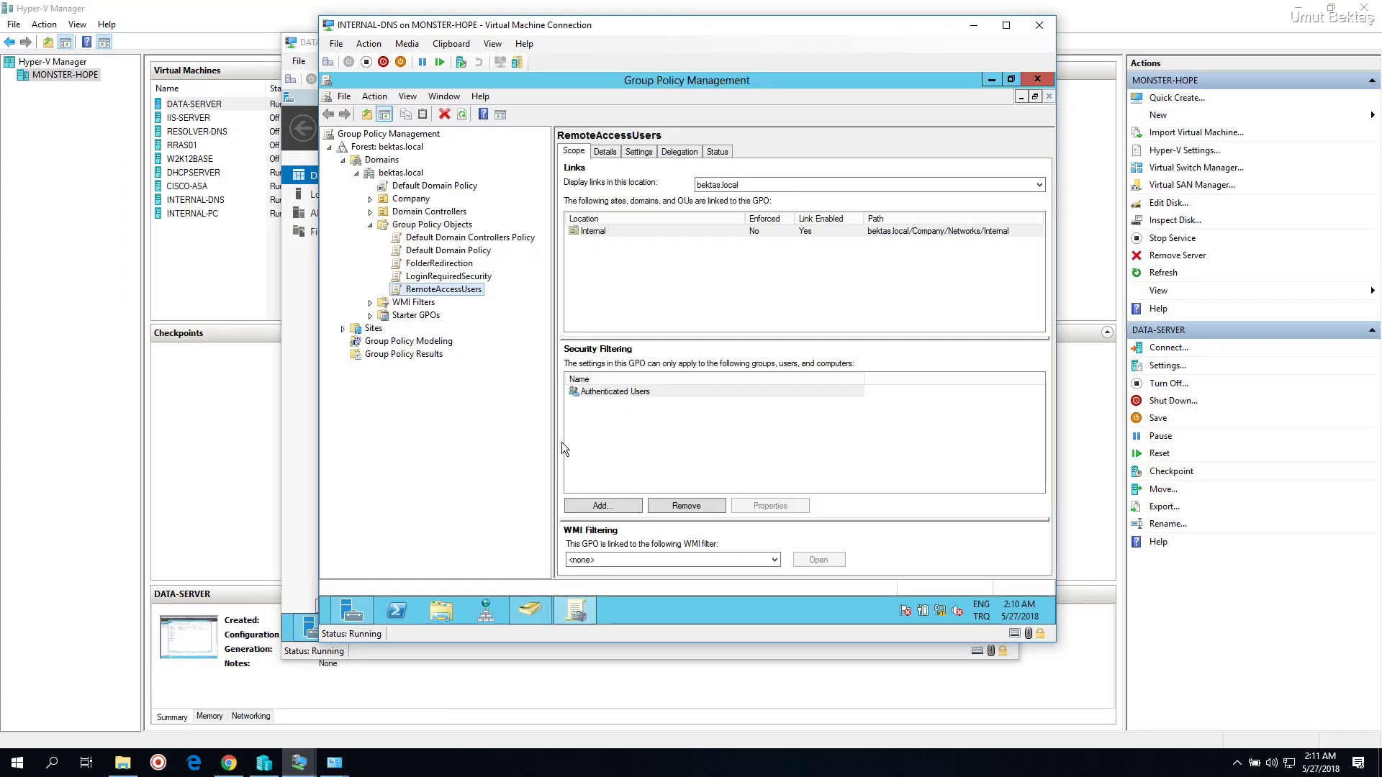
pyautogui.click(440, 226)
pyautogui.rightClick(442, 226)
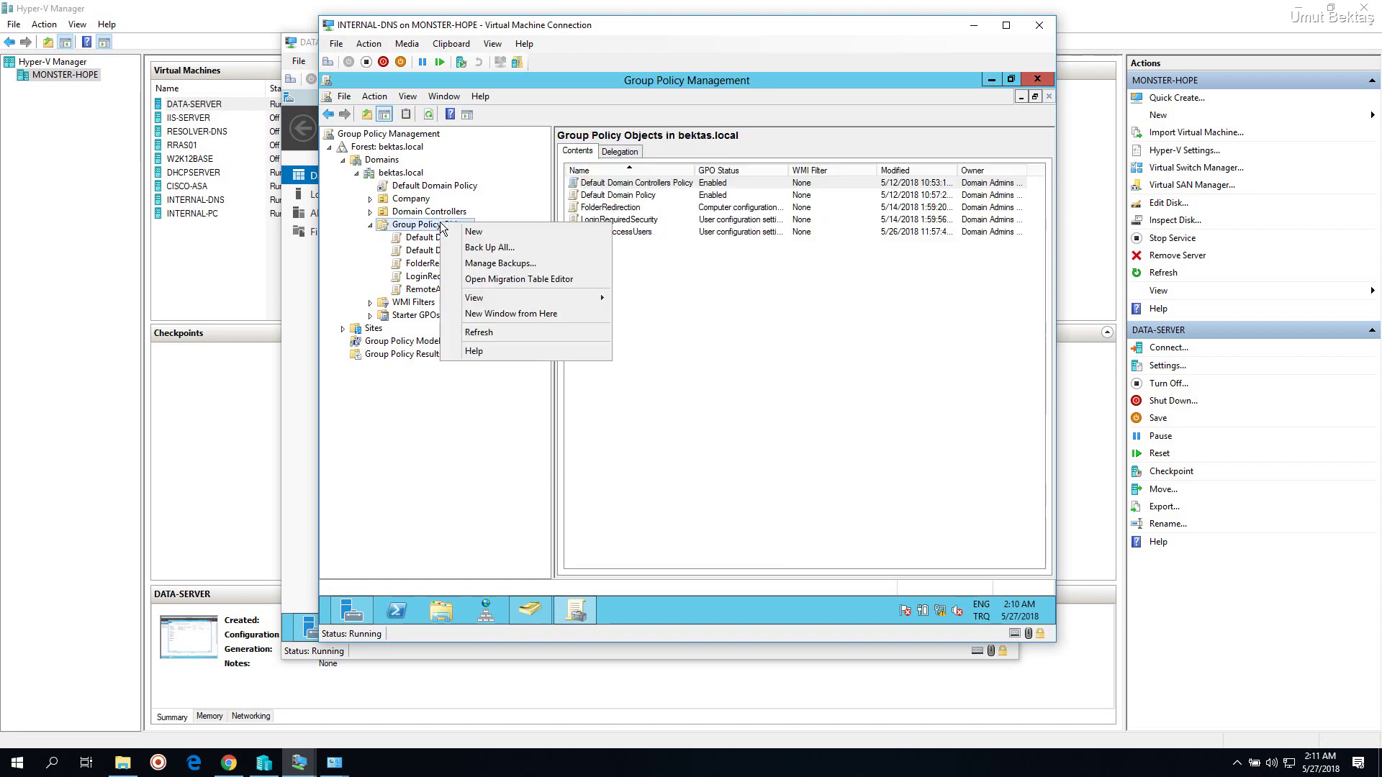
pyautogui.click(474, 232)
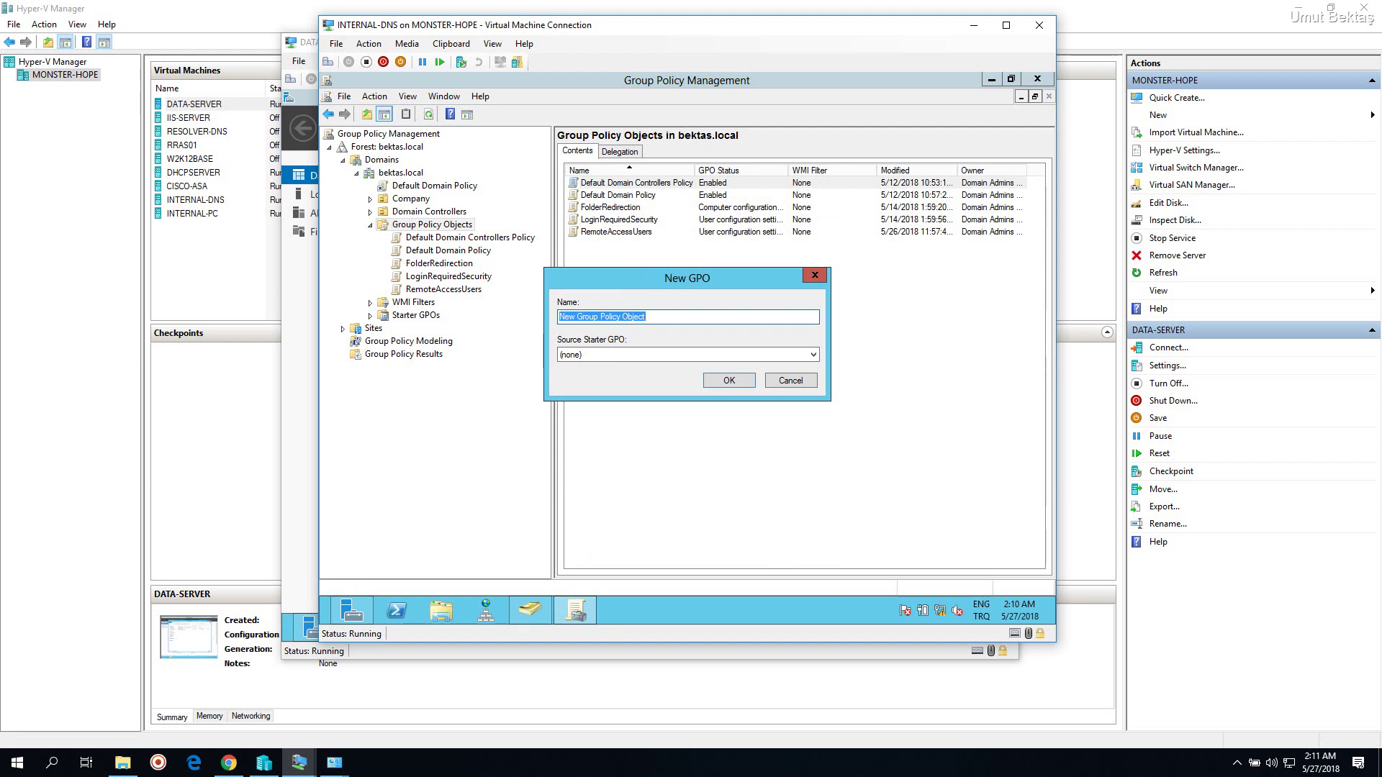
pyautogui.write('SoftwaresInstall')
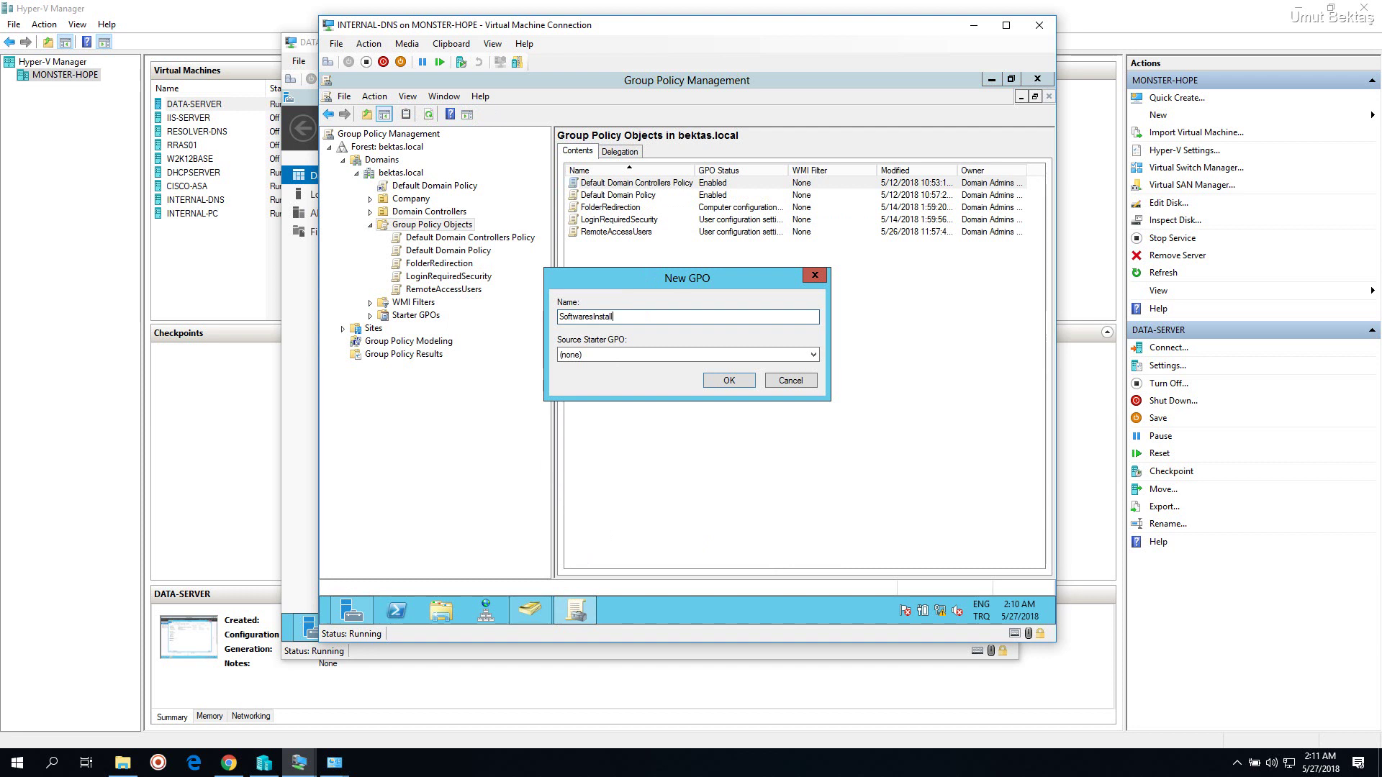
pyautogui.click(742, 384)
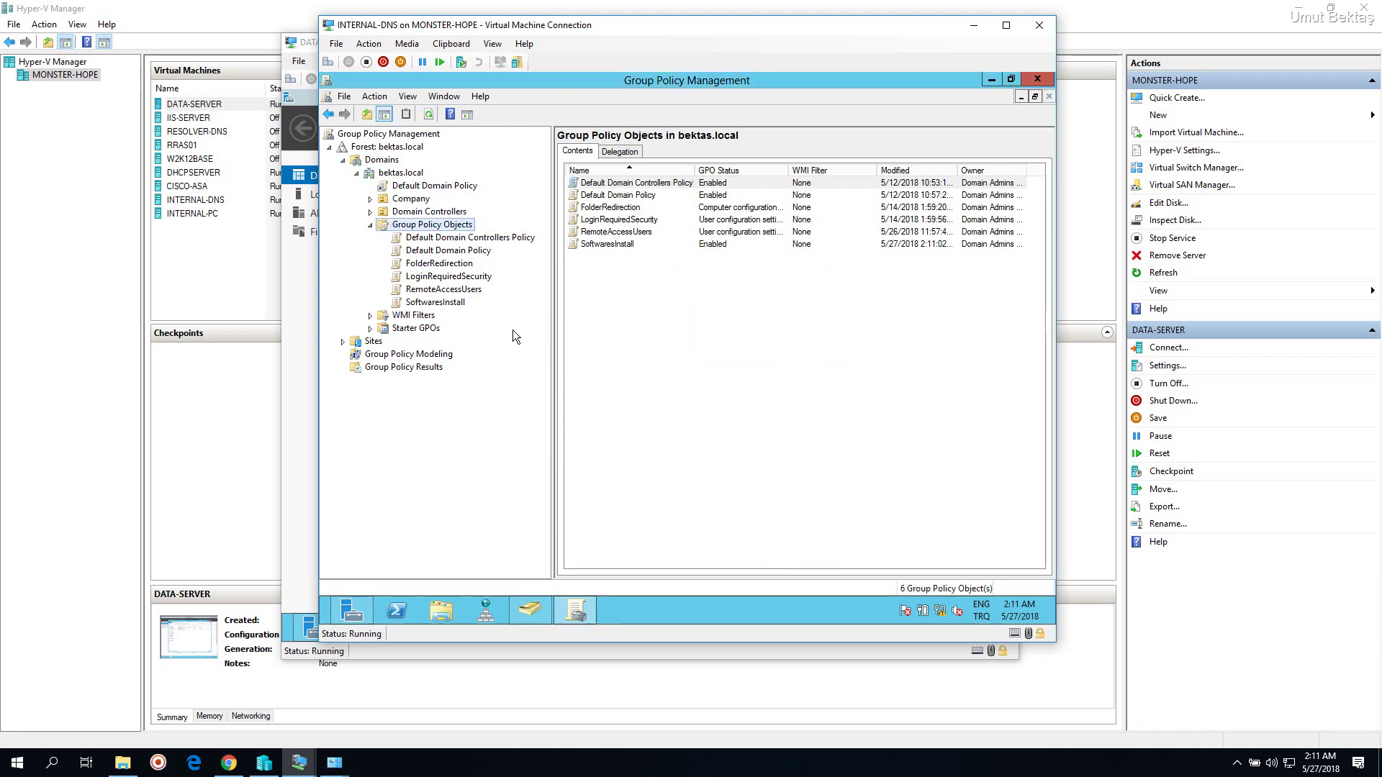
# Edit SoftwaresInstall and navigate to Computer Configuration > Policies > Software Settings > Software installation
pyautogui.click(462, 305)
pyautogui.rightClick(464, 308)
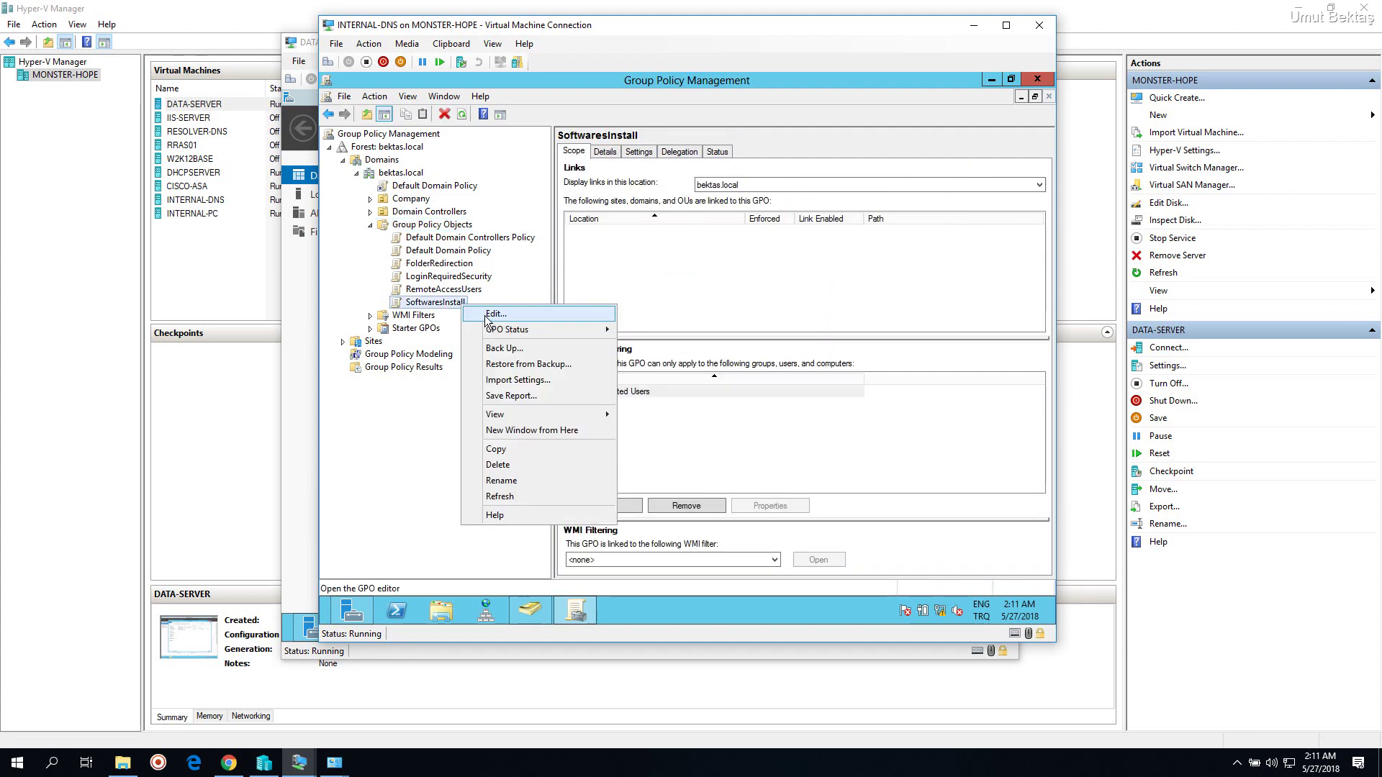
pyautogui.click(487, 317)
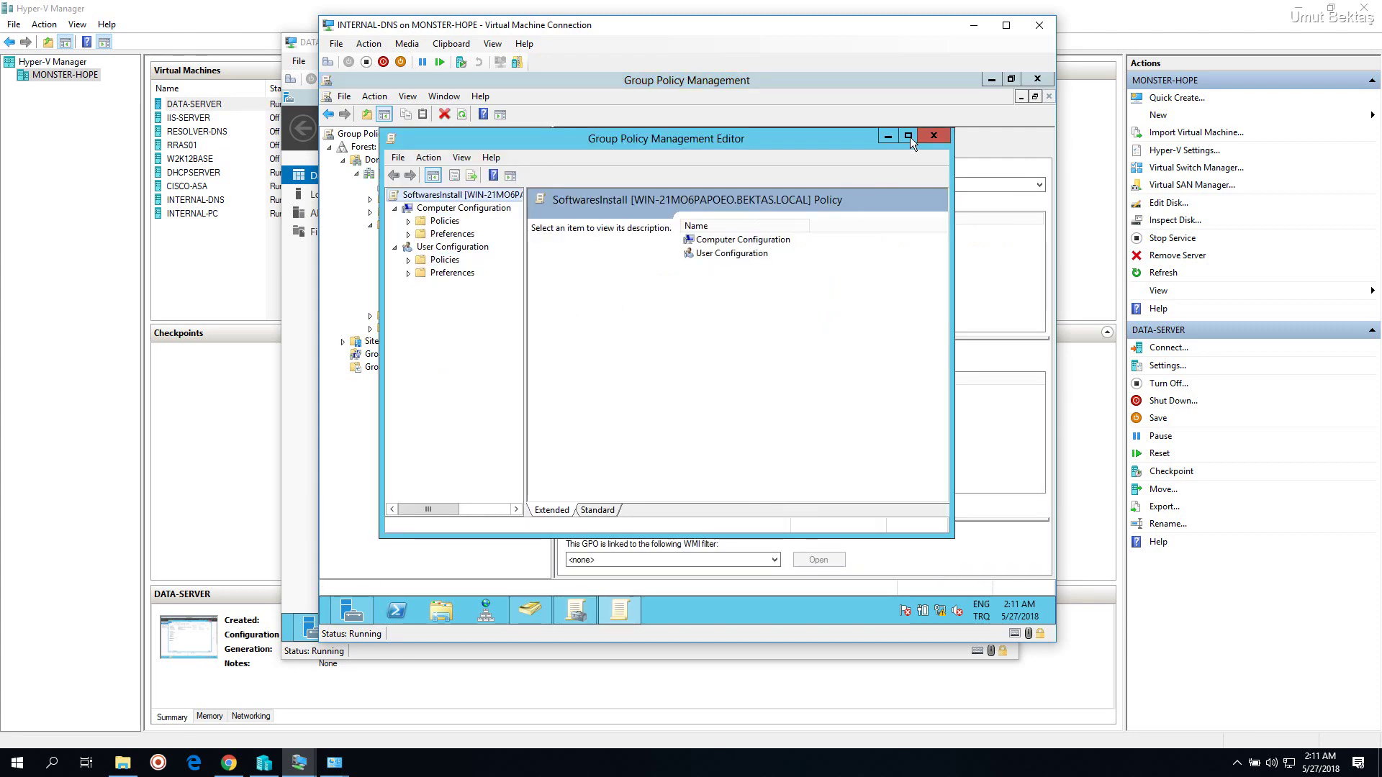
pyautogui.click(908, 135)
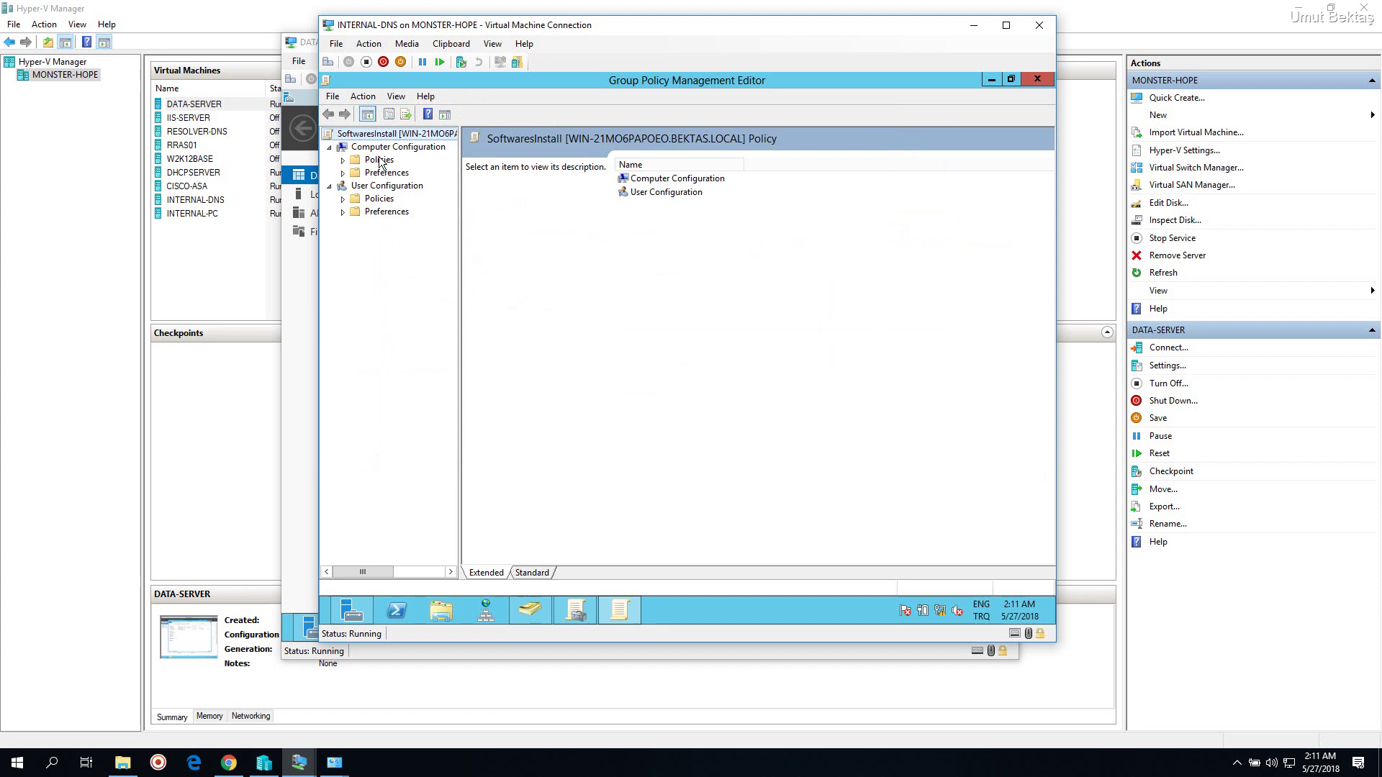
pyautogui.click(356, 148)
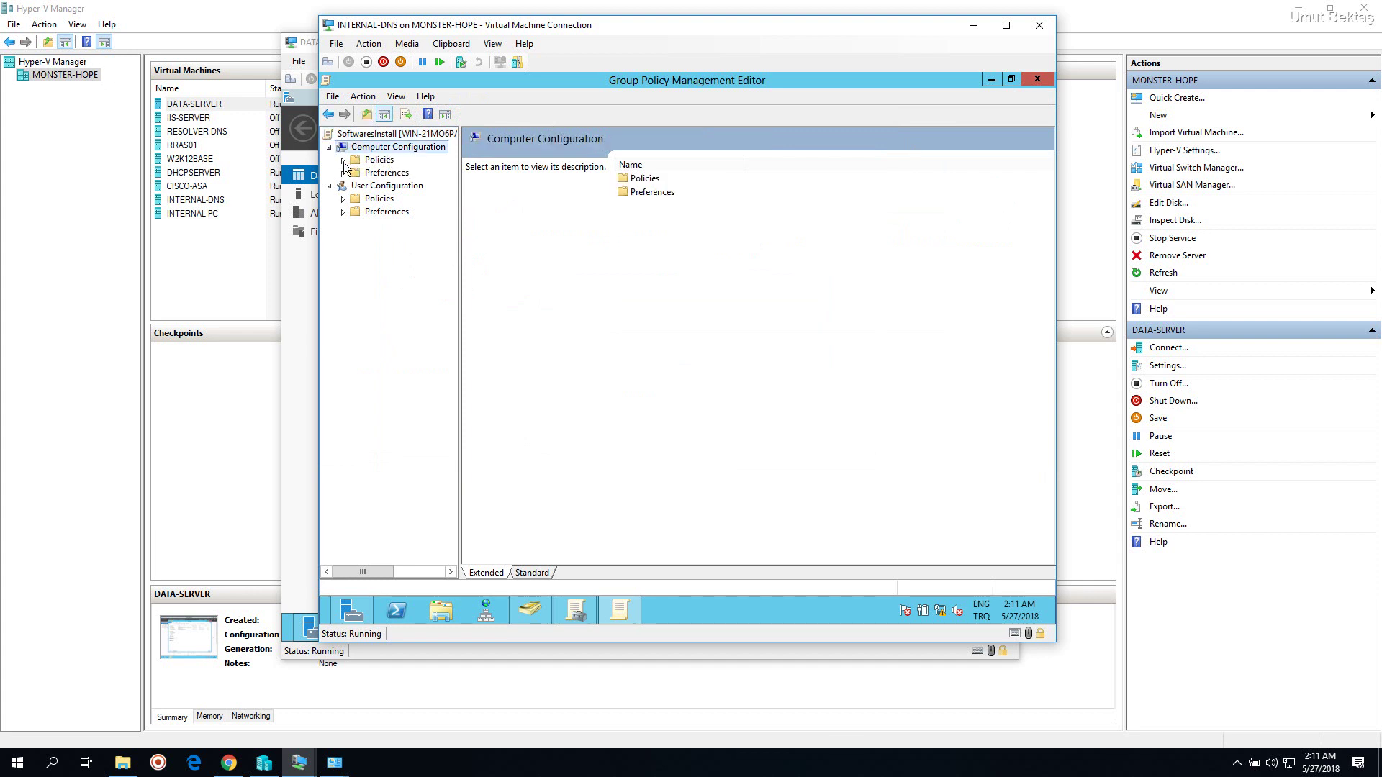
pyautogui.click(343, 161)
pyautogui.click(378, 161)
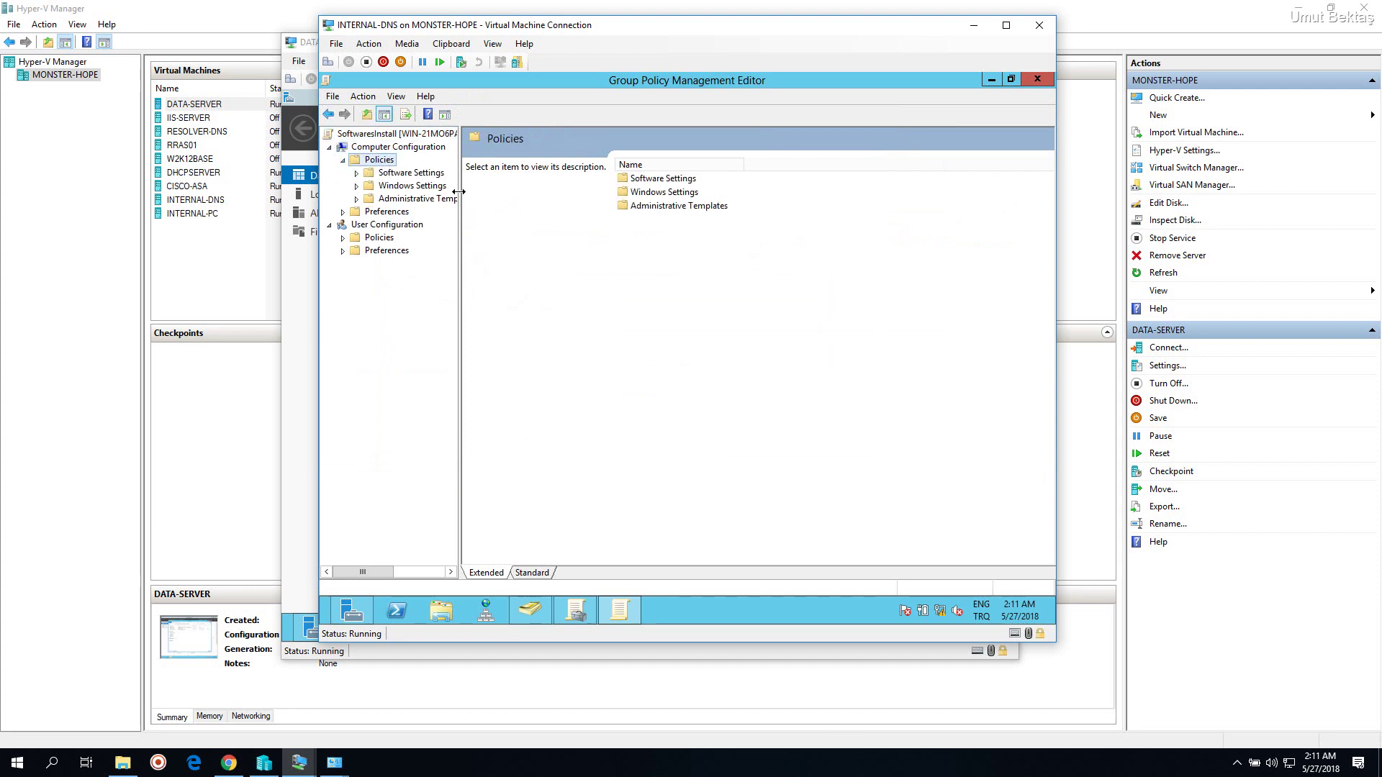
pyautogui.moveTo(484, 189); pyautogui.dragTo(505, 188)
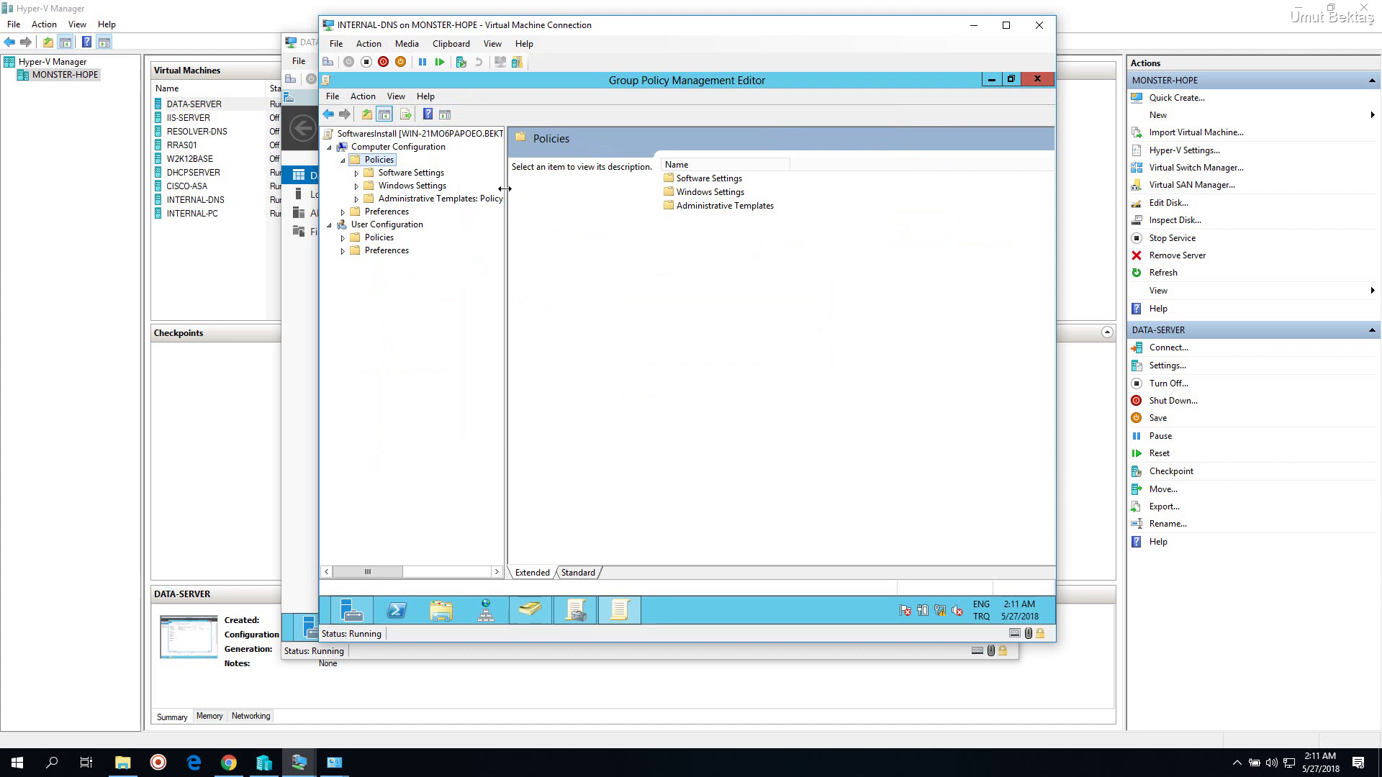
pyautogui.click(393, 149)
pyautogui.click(380, 160)
pyautogui.click(371, 175)
pyautogui.click(356, 173)
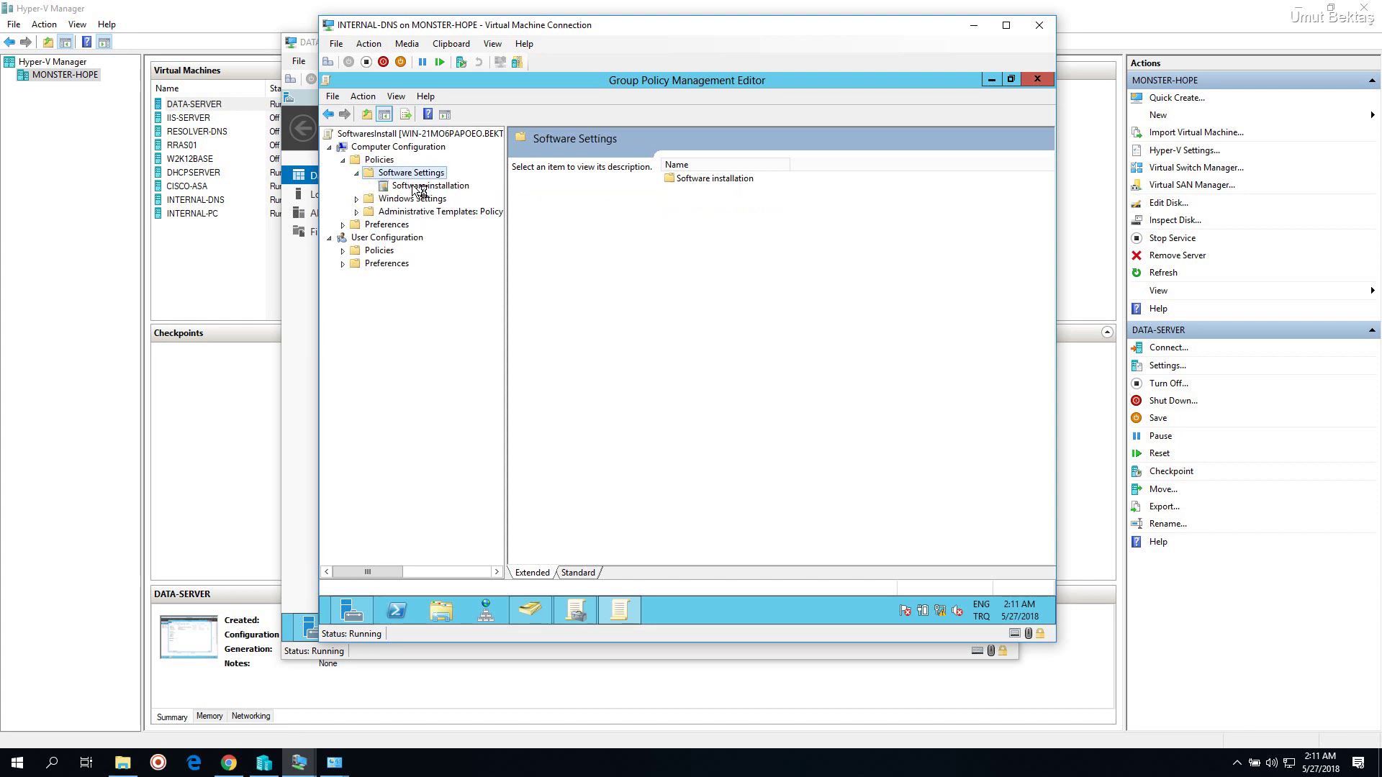
pyautogui.click(415, 187)
# Start adding a new package from the Software installation context menu
pyautogui.rightClick(674, 187)
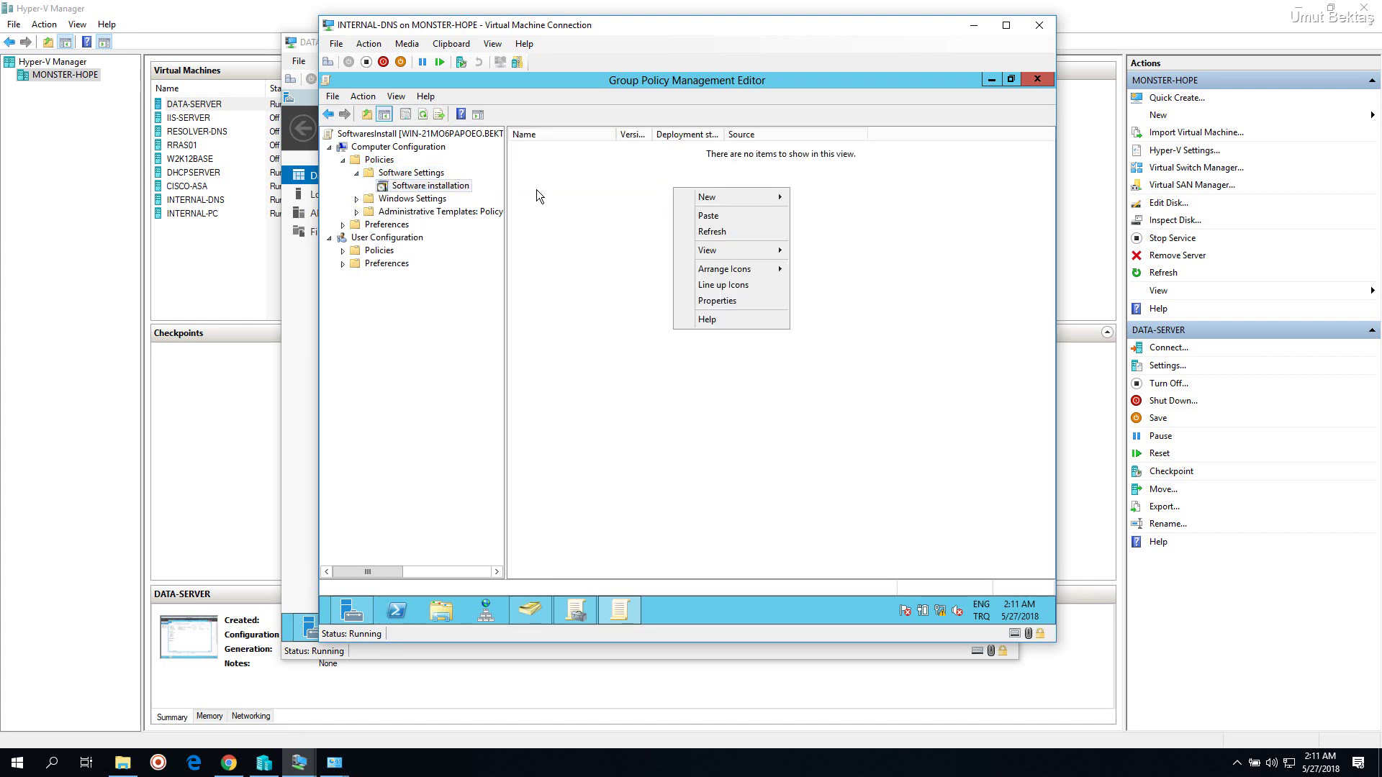
pyautogui.click(436, 196)
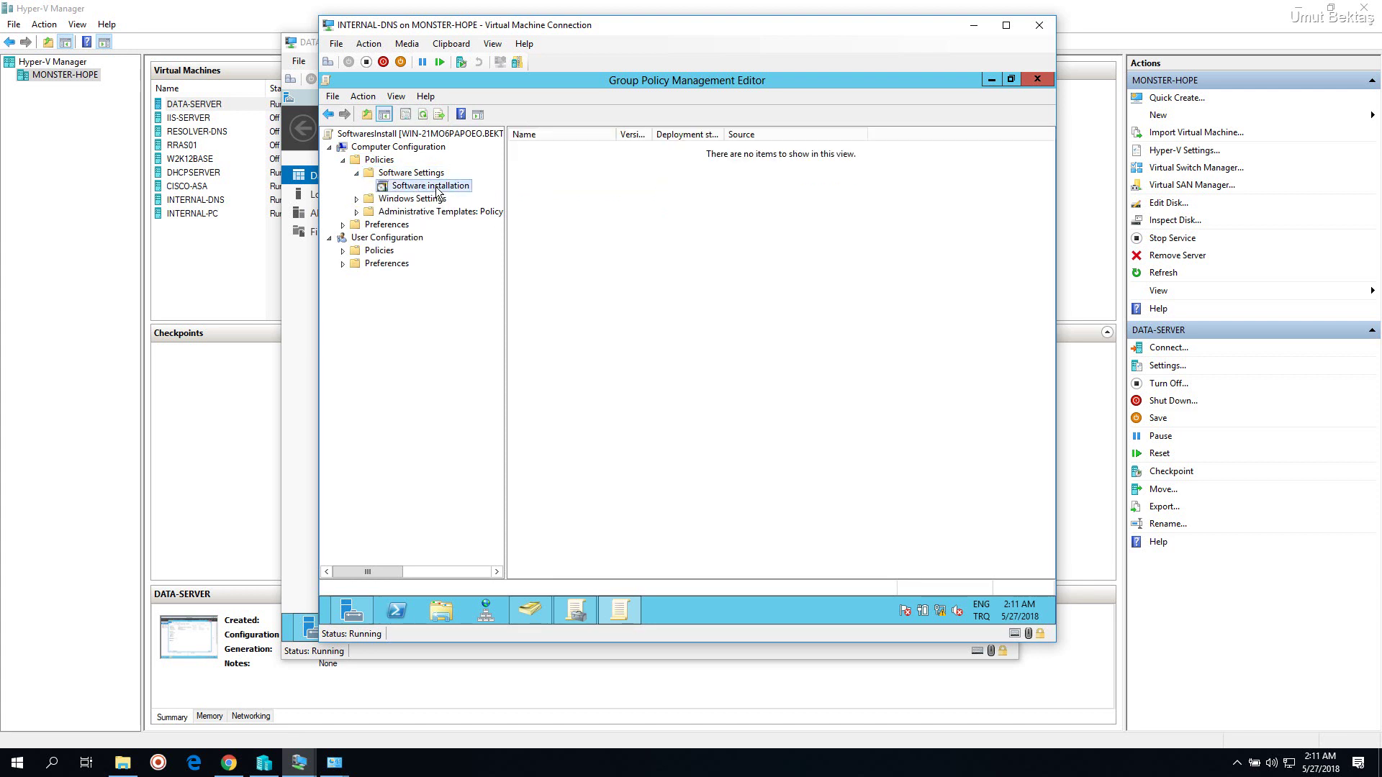
pyautogui.rightClick(595, 198)
pyautogui.moveTo(625, 207)
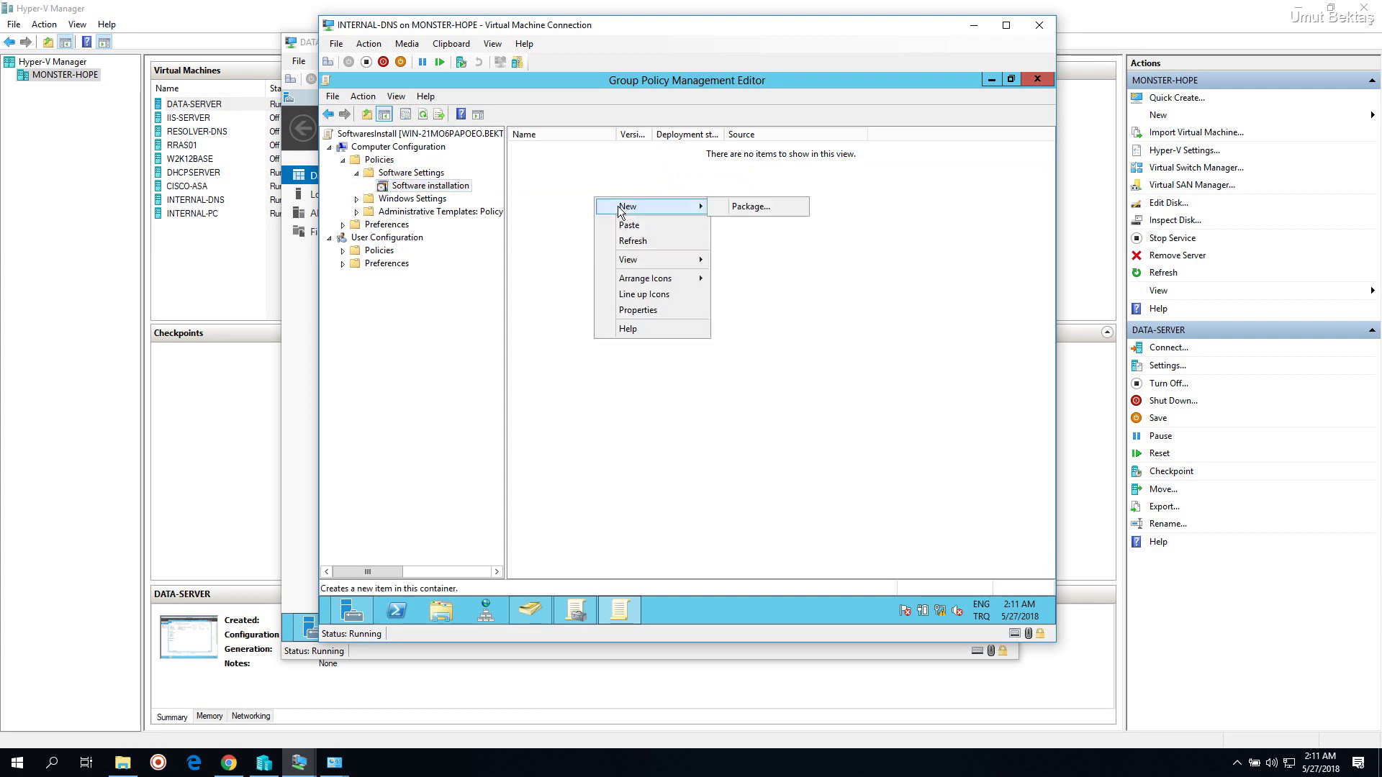
pyautogui.click(746, 207)
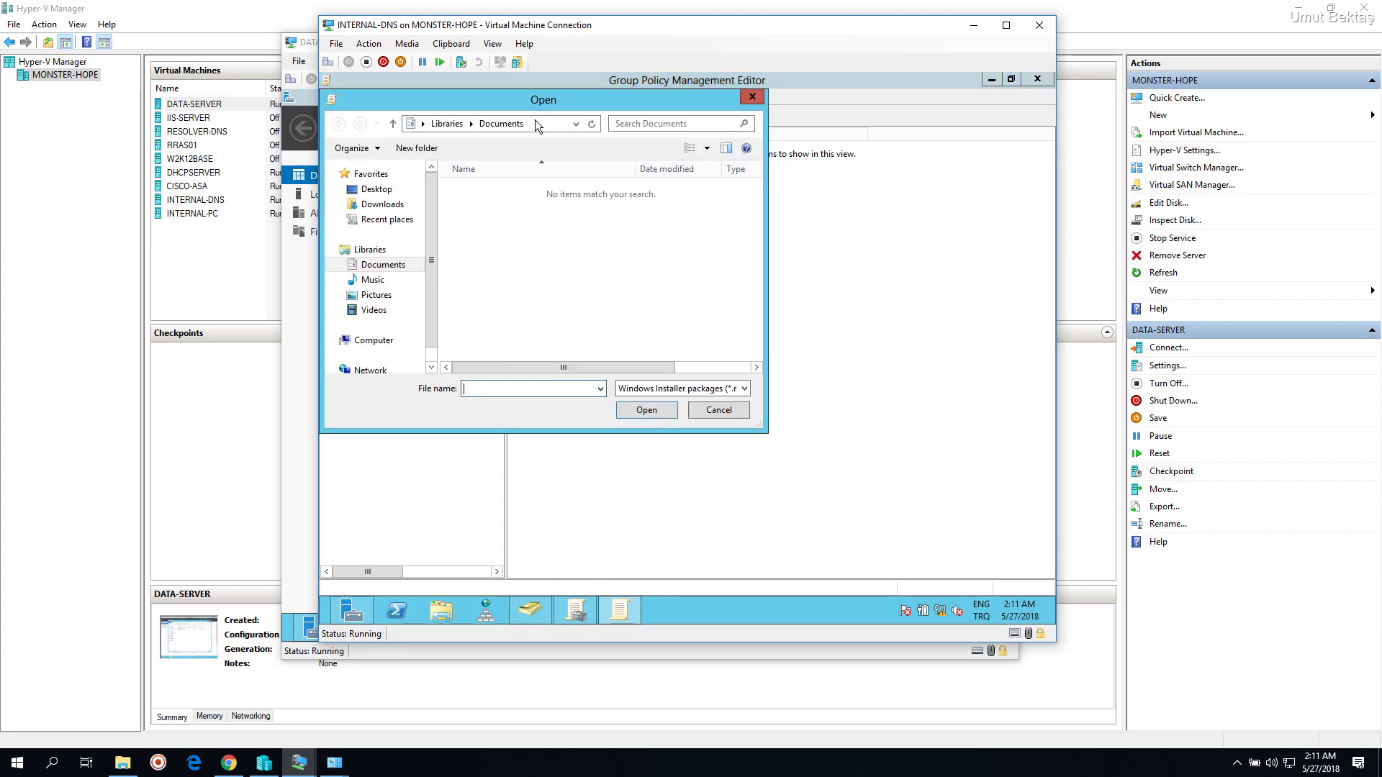
# Move the package file picker aside and browse it to the computer's drives
pyautogui.moveTo(533, 99); pyautogui.dragTo(671, 122)
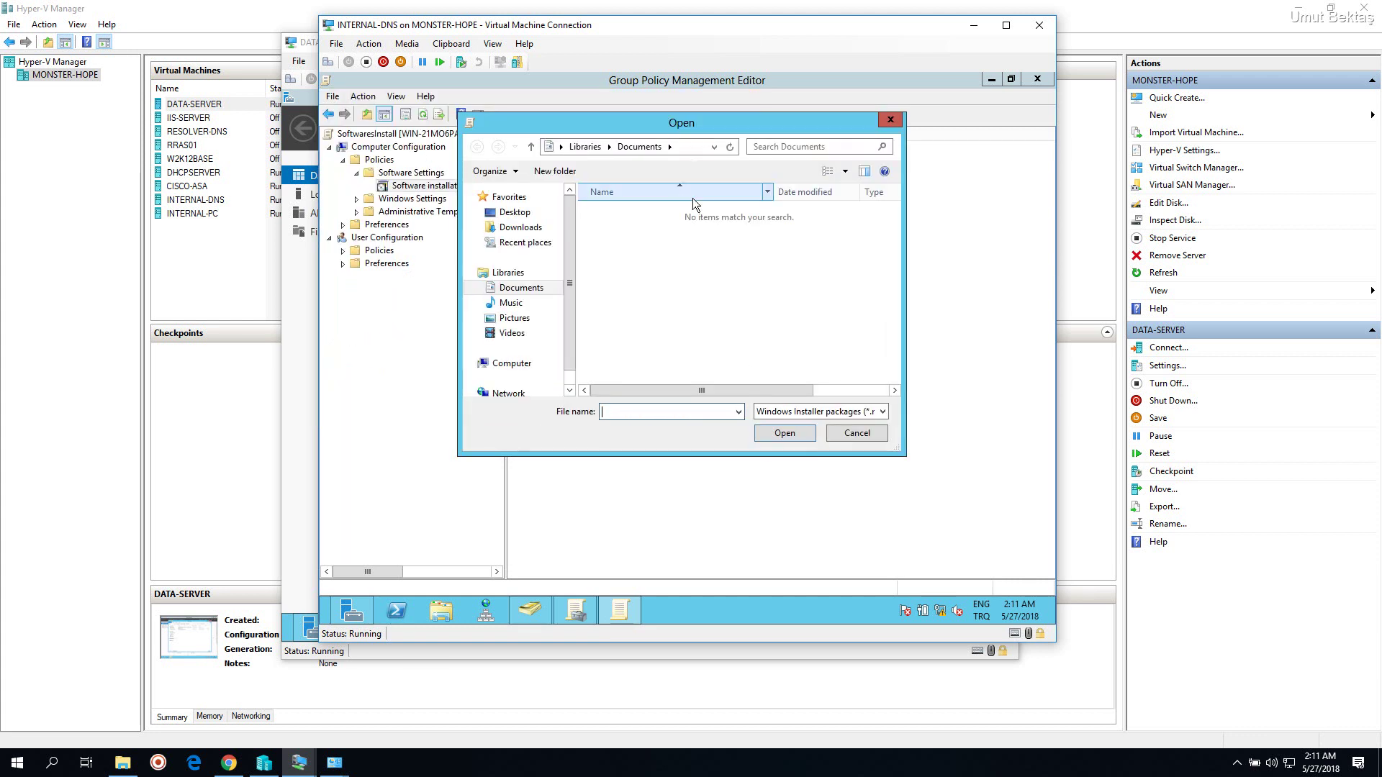
pyautogui.scroll(-1, 571, 326)
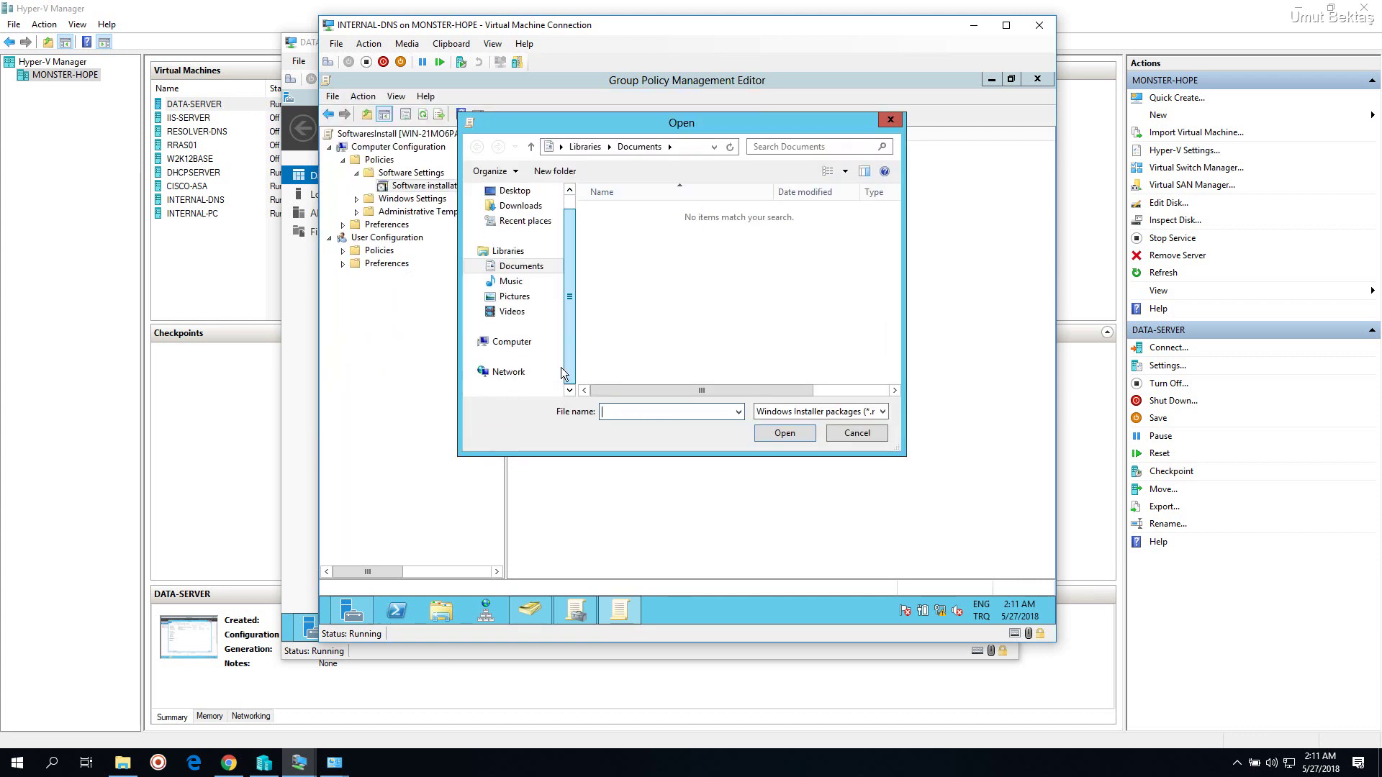
pyautogui.click(521, 346)
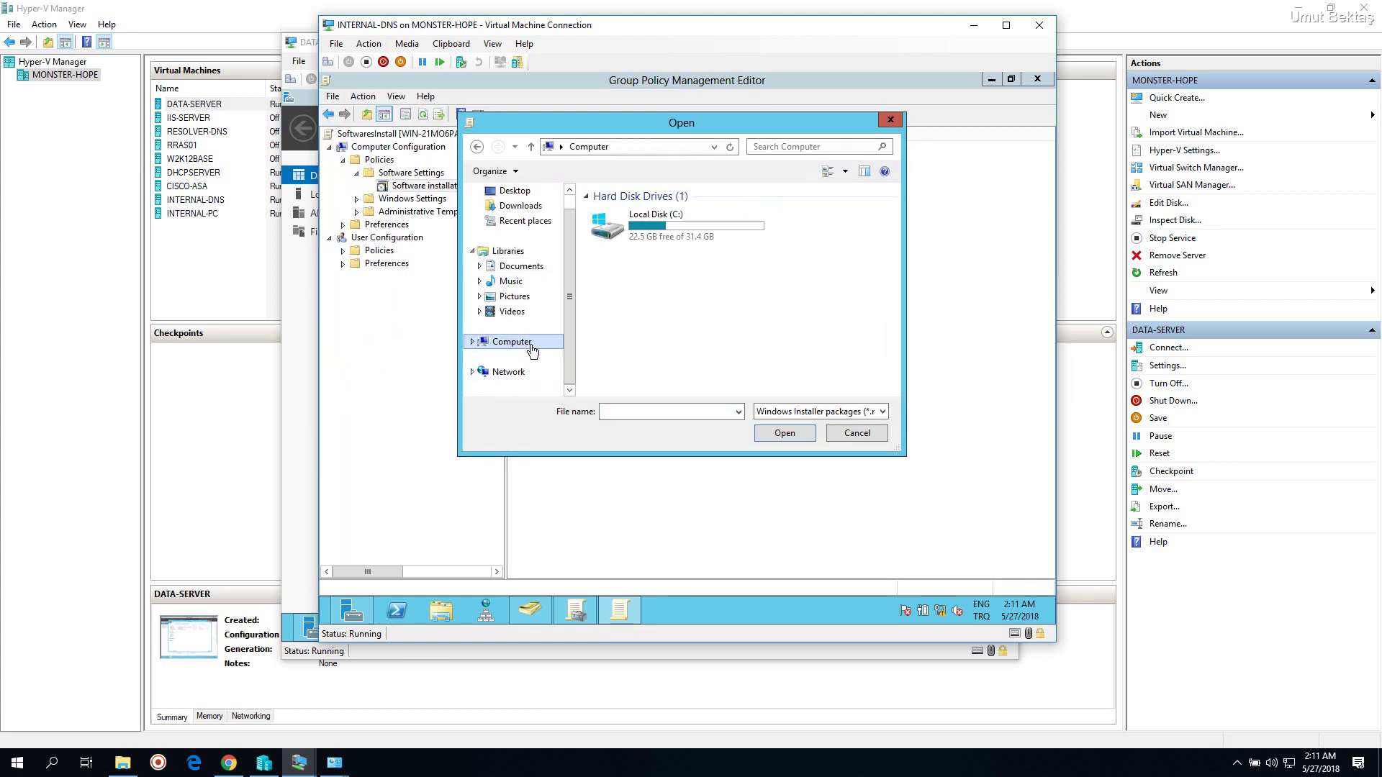
pyautogui.click(857, 235)
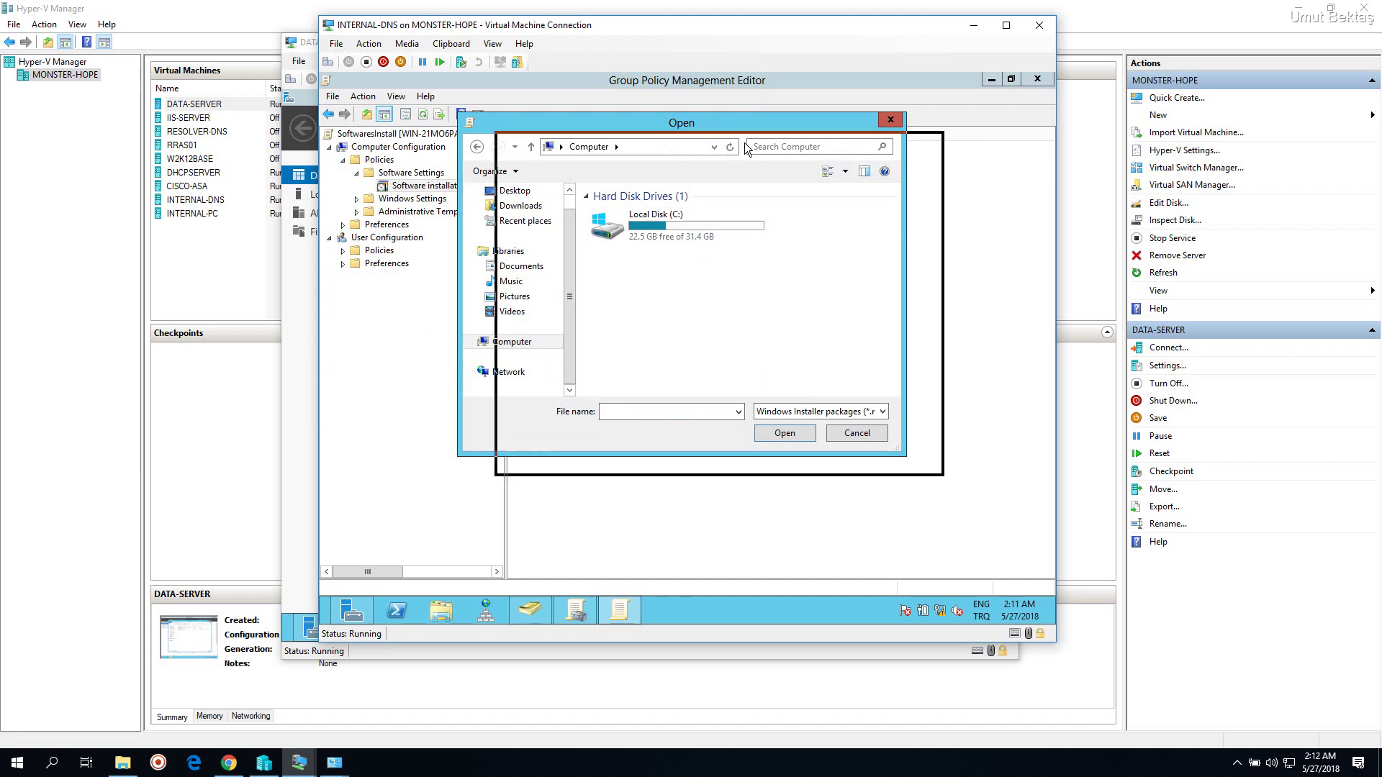
pyautogui.moveTo(720, 123); pyautogui.dragTo(737, 109)
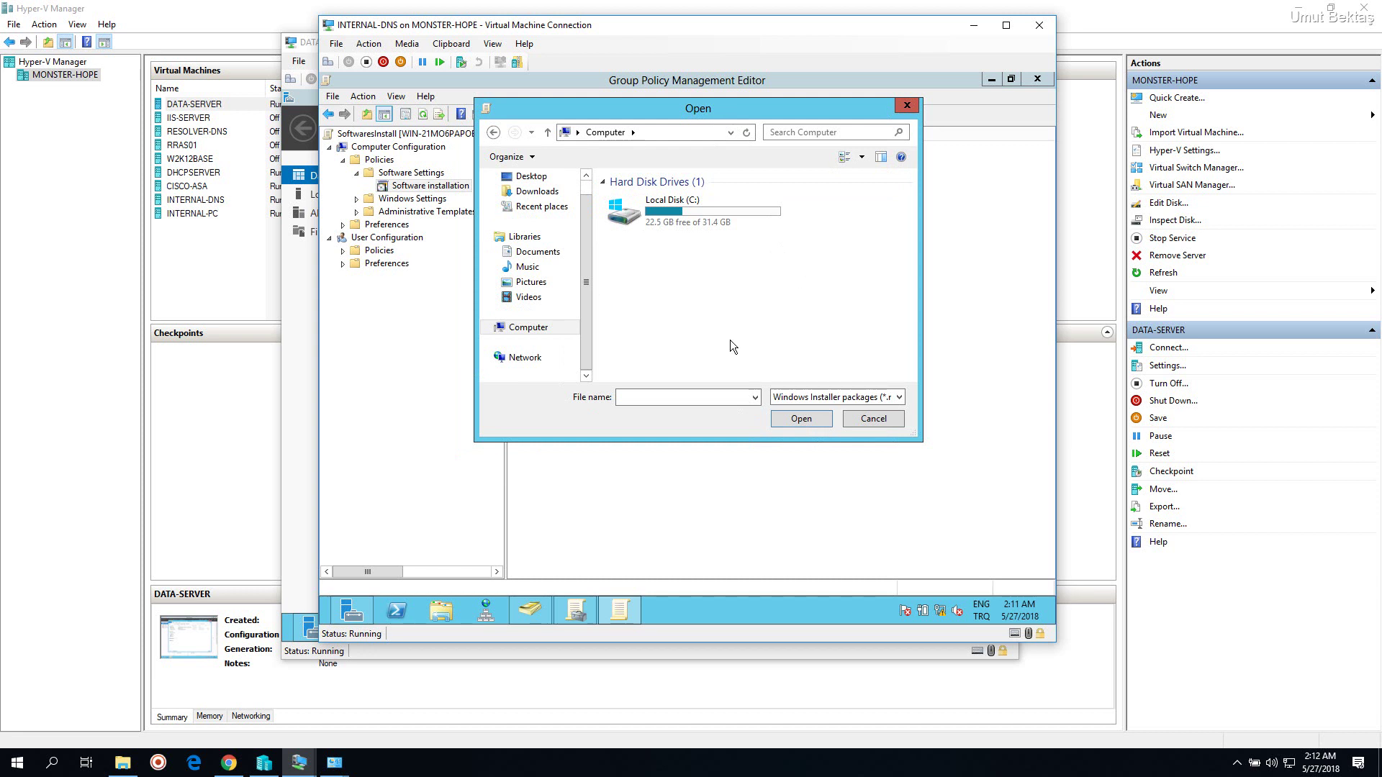
# Check the VM's Local Disk (C:) in a separate File Explorer window, then close it
pyautogui.click(443, 614)
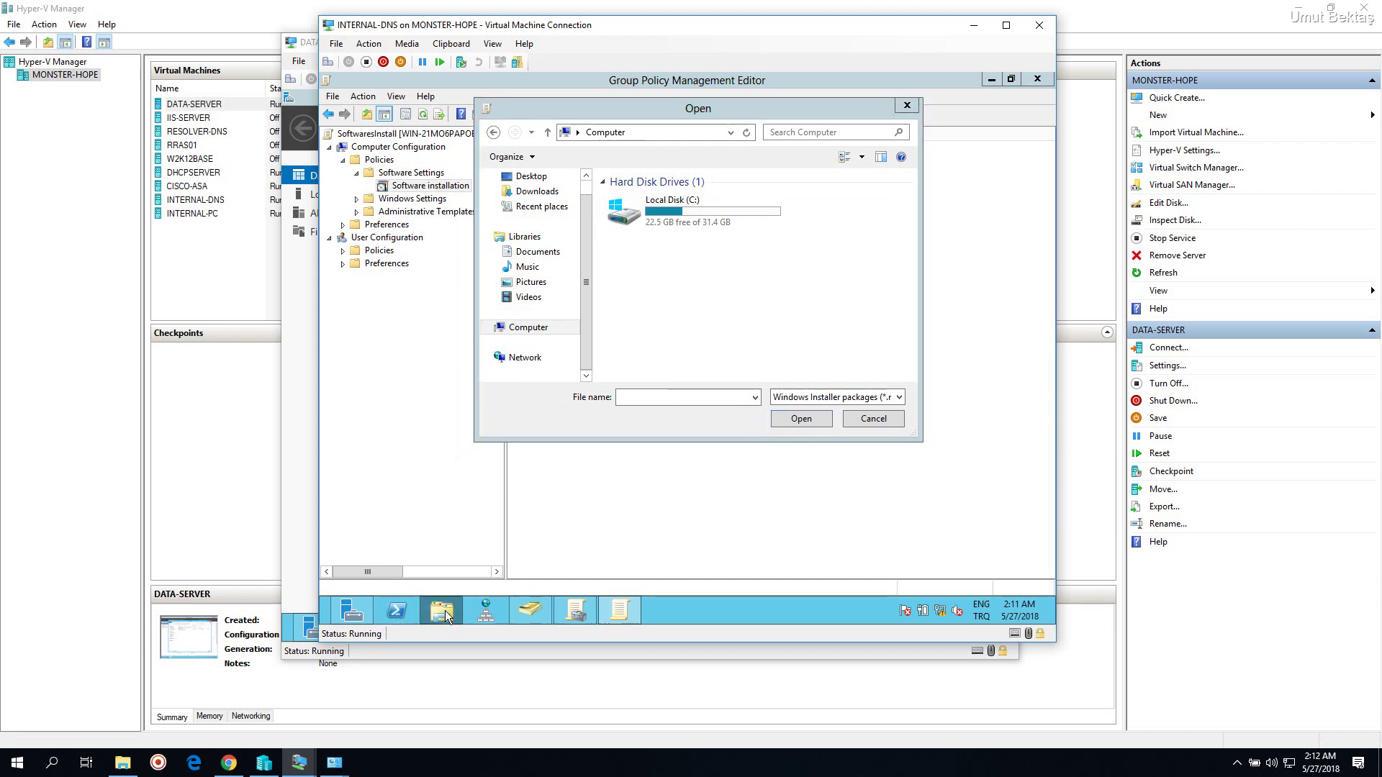
pyautogui.click(460, 371)
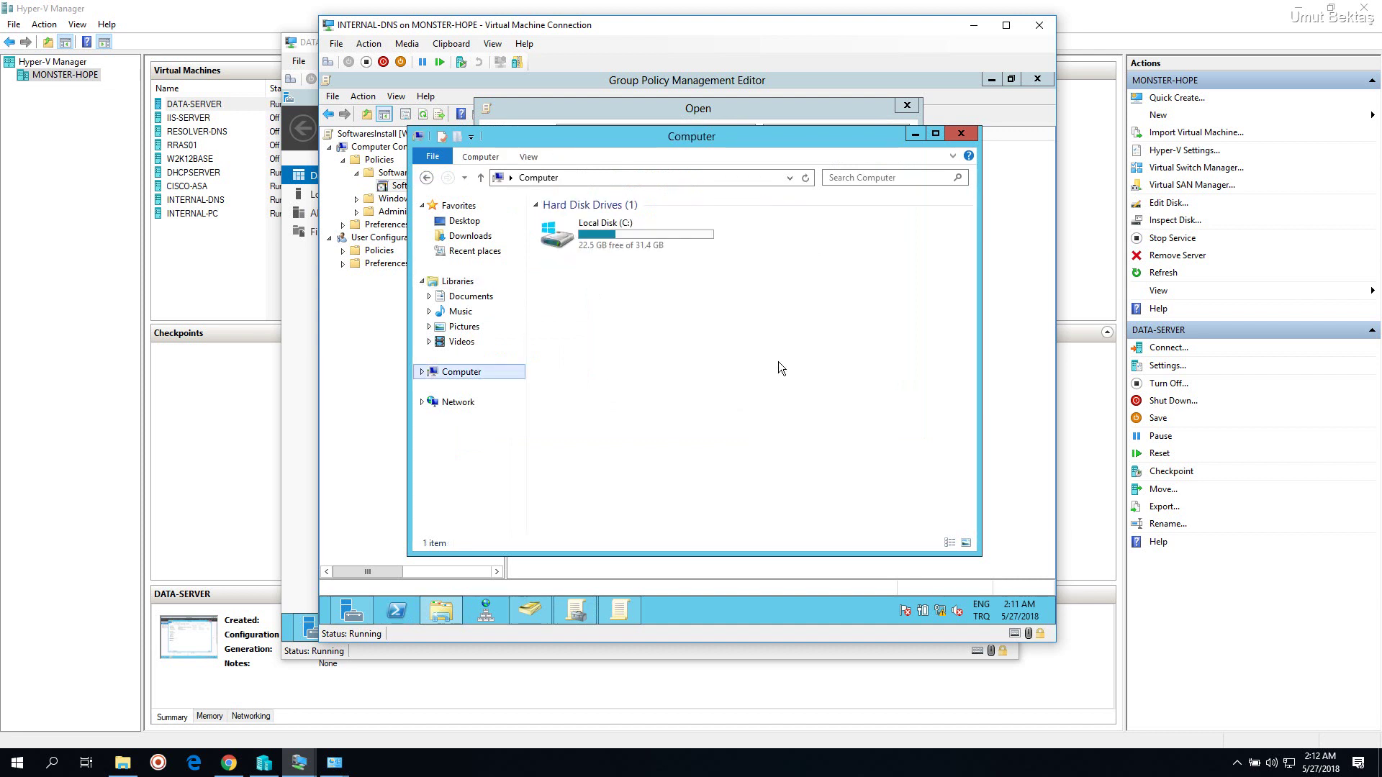
pyautogui.click(639, 246)
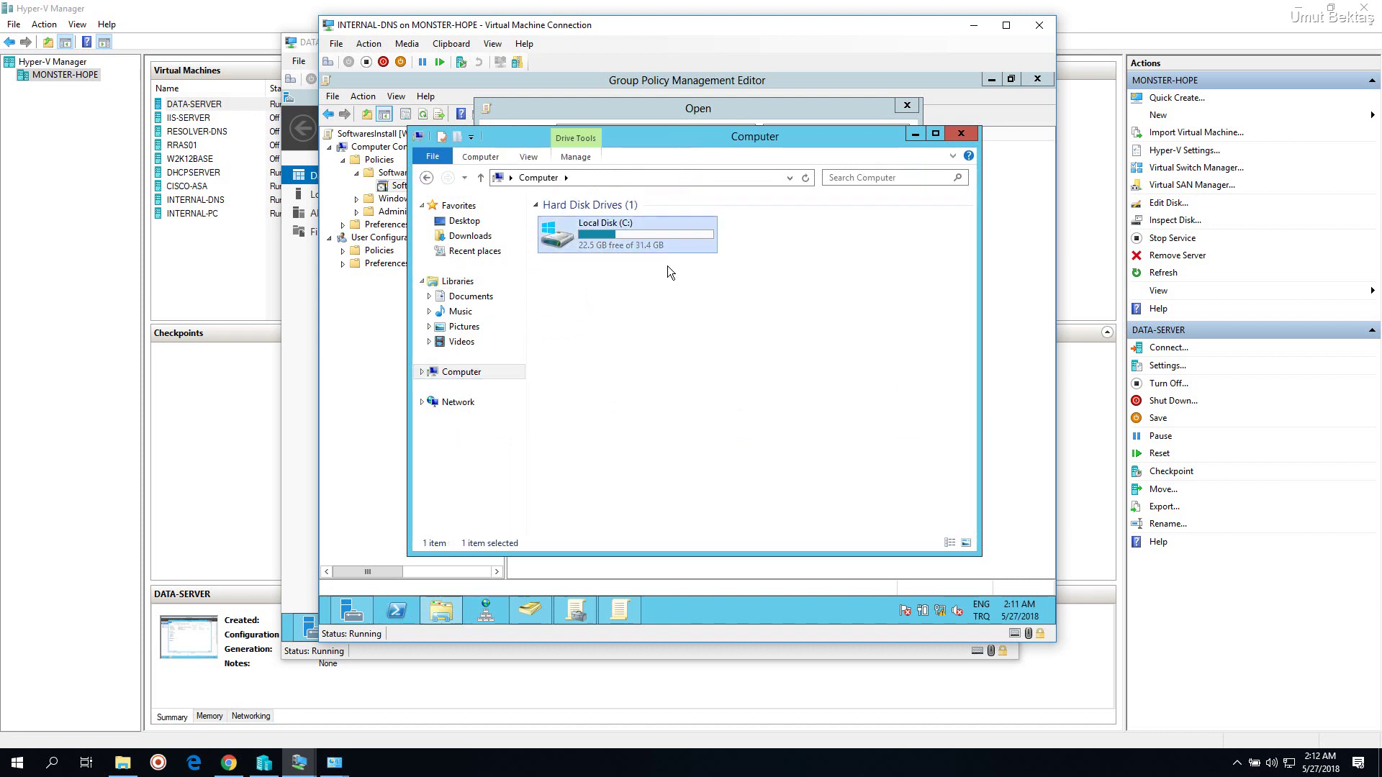
pyautogui.click(963, 135)
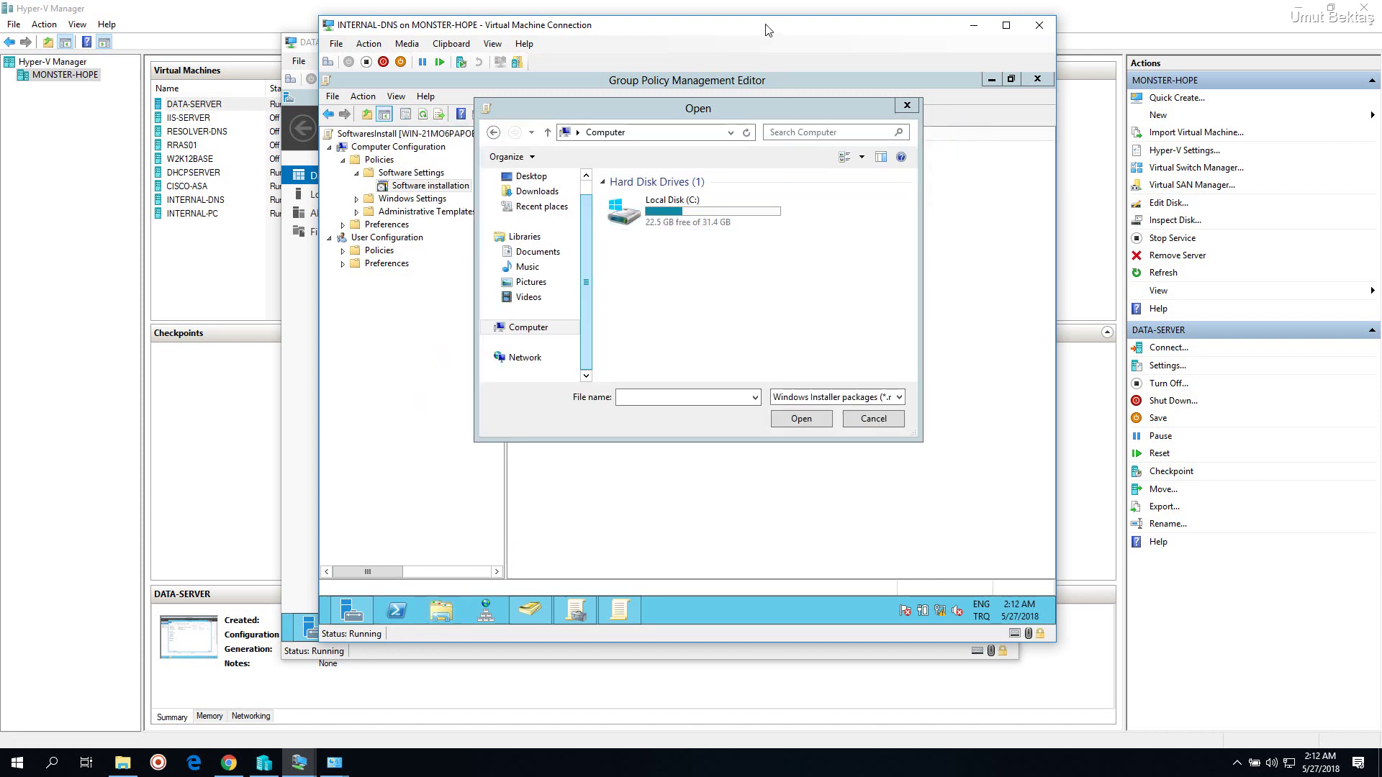
# Open Local Disk (C:) in the file picker, then cancel without choosing a package
pyautogui.click(727, 118)
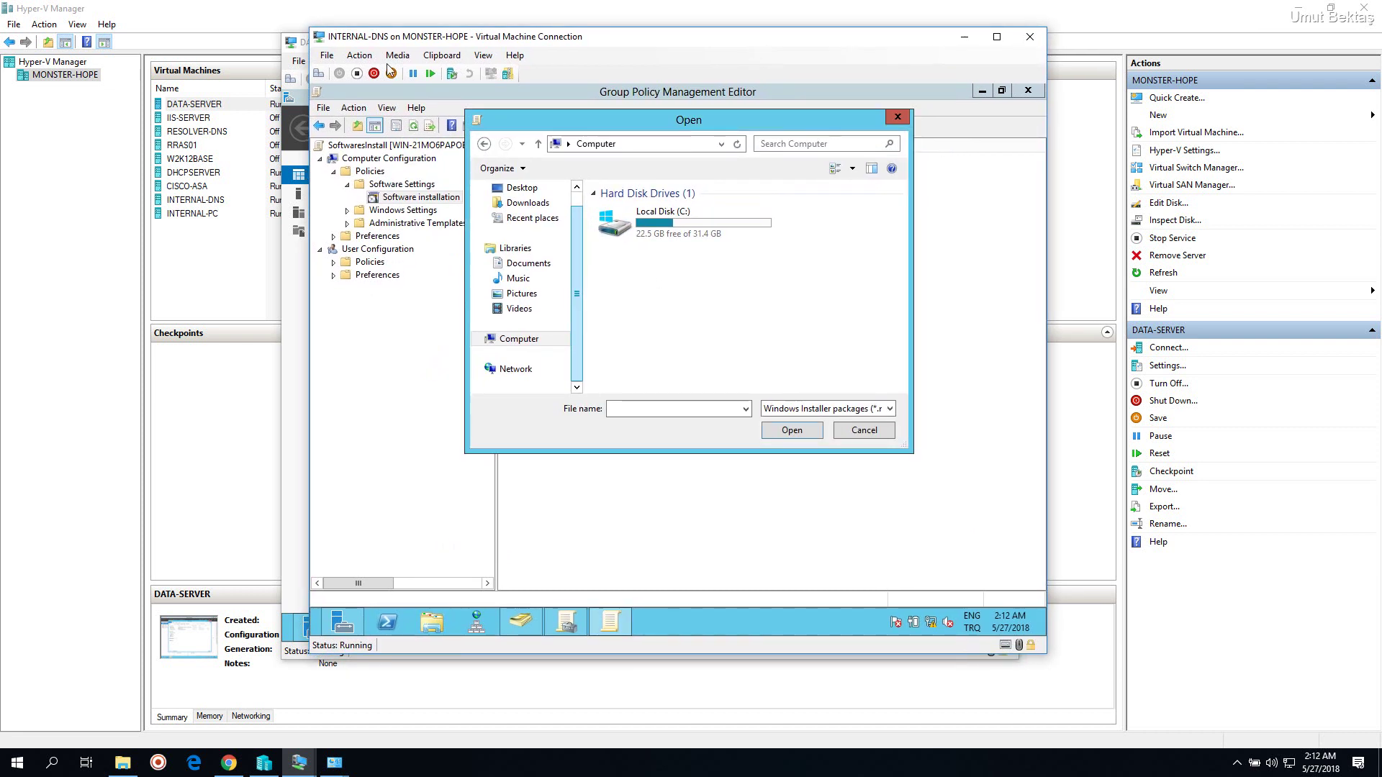
pyautogui.moveTo(645, 128); pyautogui.dragTo(632, 127)
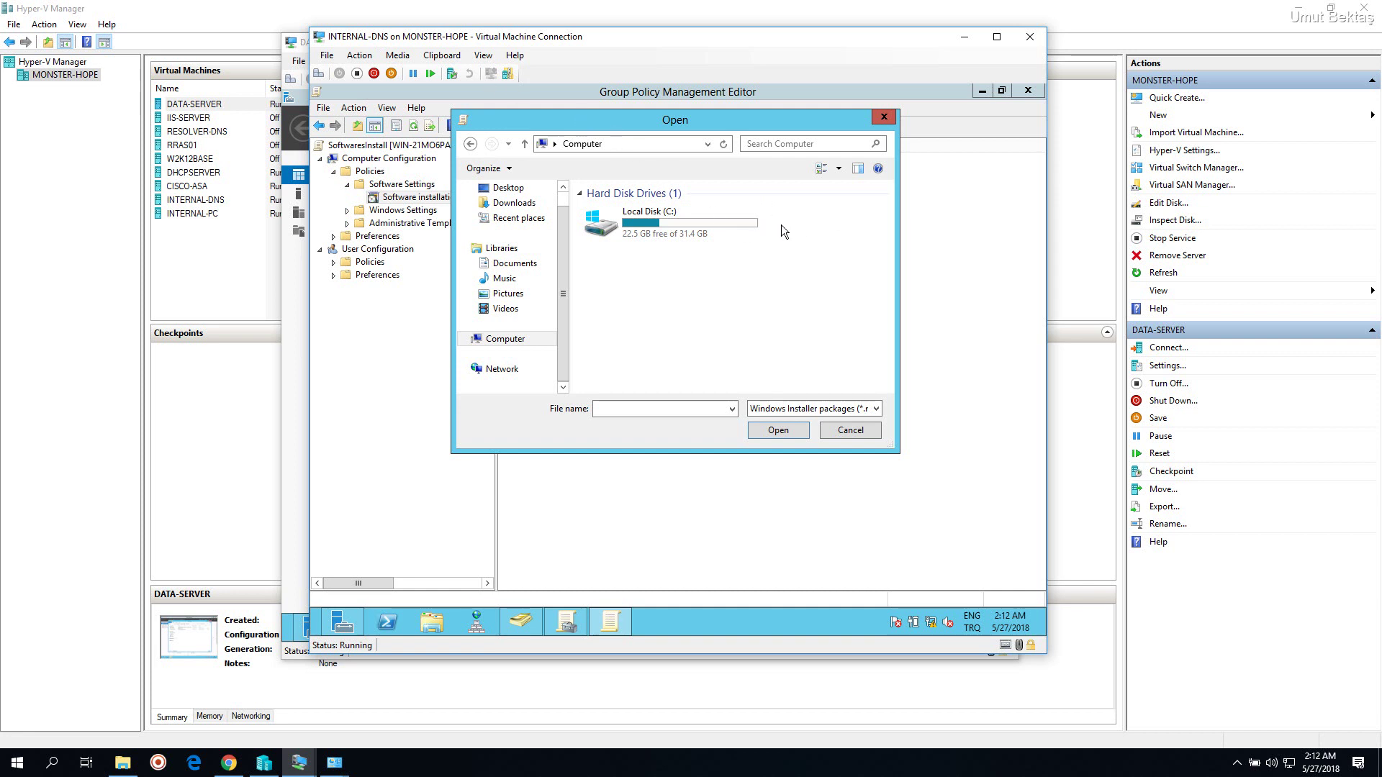
pyautogui.doubleClick(691, 219)
pyautogui.click(634, 243)
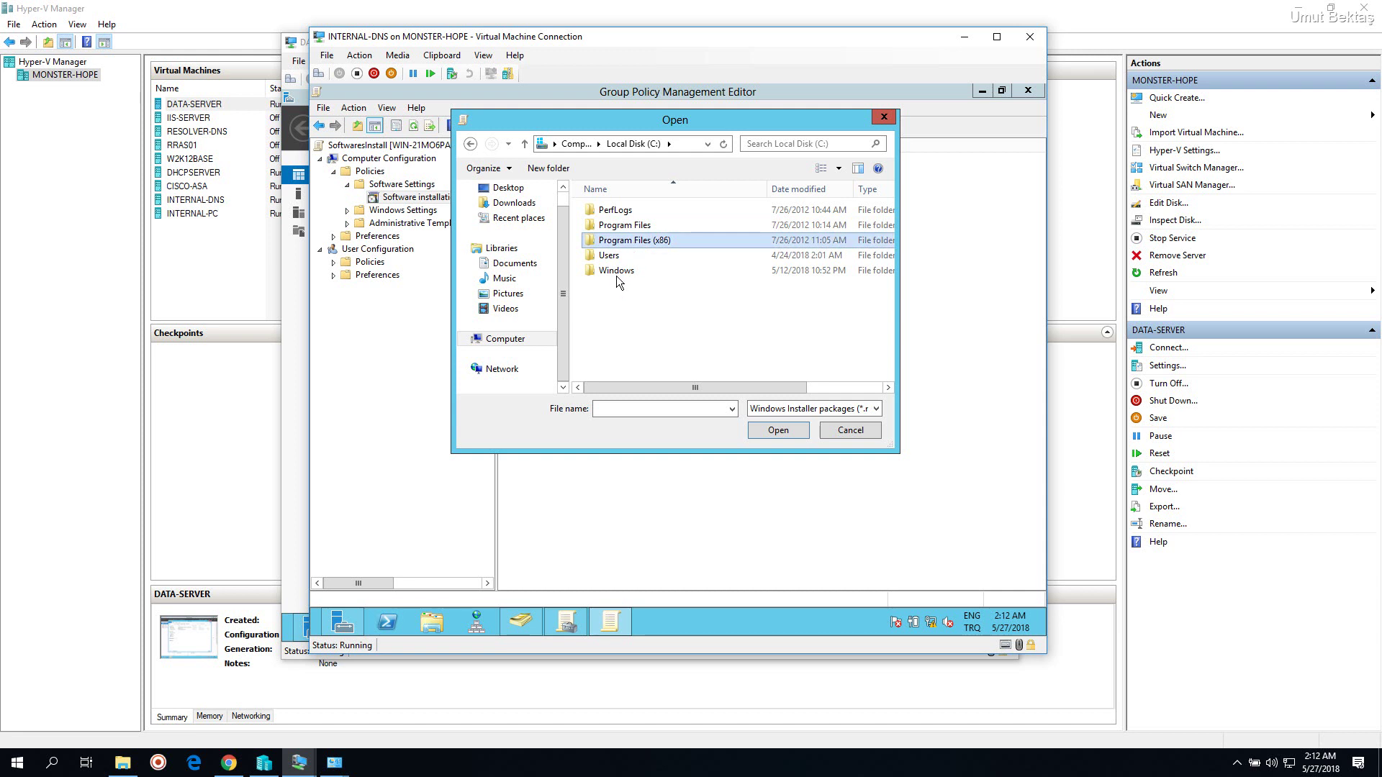
pyautogui.click(867, 435)
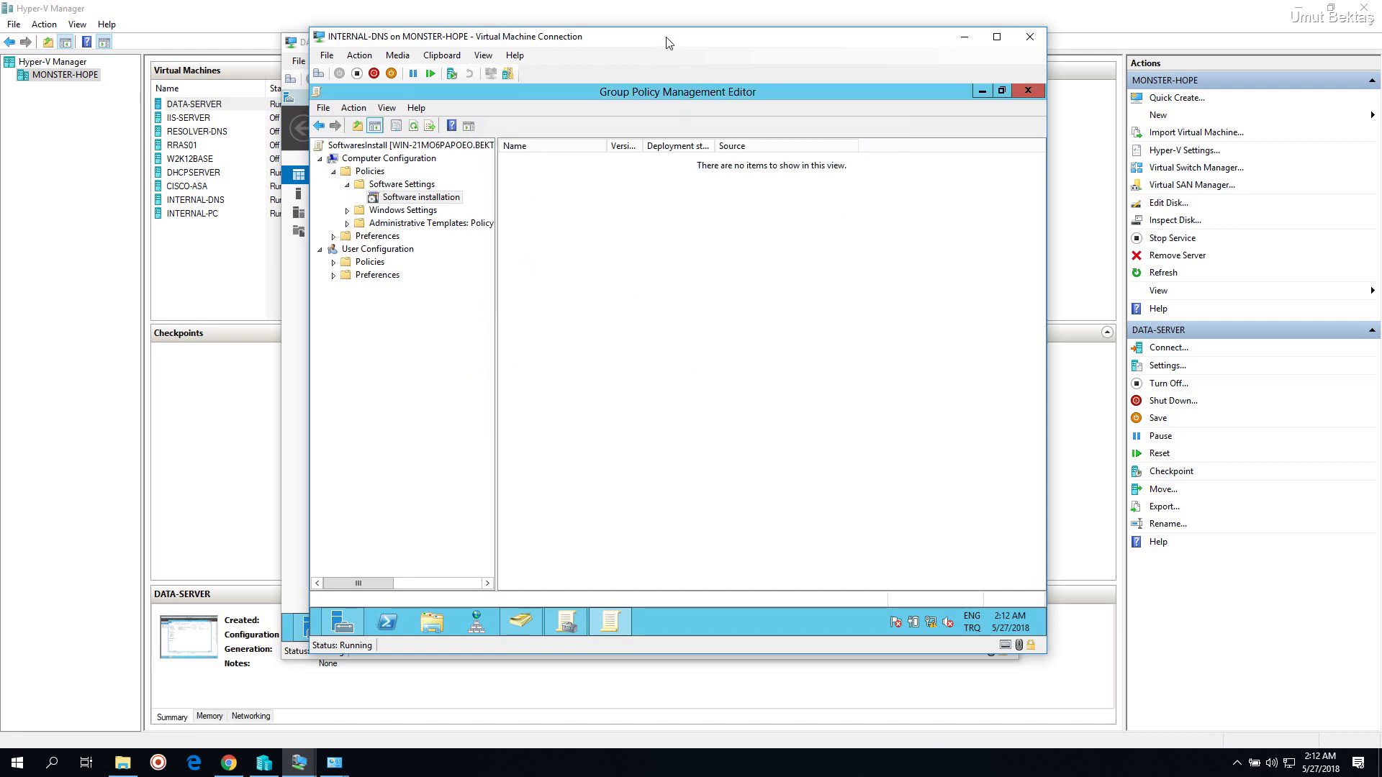
# Arrange the VM windows to reveal the D:\Softwares path, then switch to Active Directory Users and Computers
pyautogui.moveTo(667, 38); pyautogui.dragTo(799, 45)
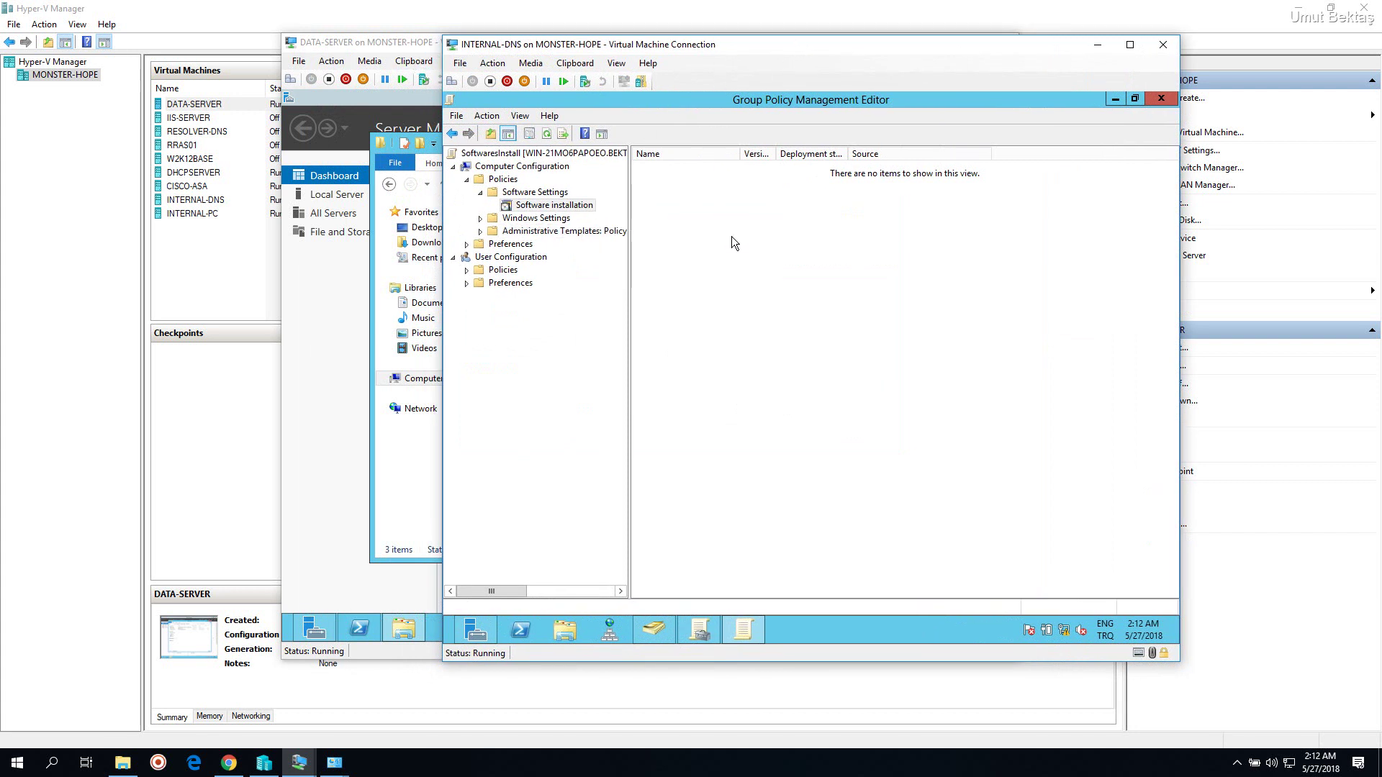
pyautogui.moveTo(764, 50); pyautogui.dragTo(850, 46)
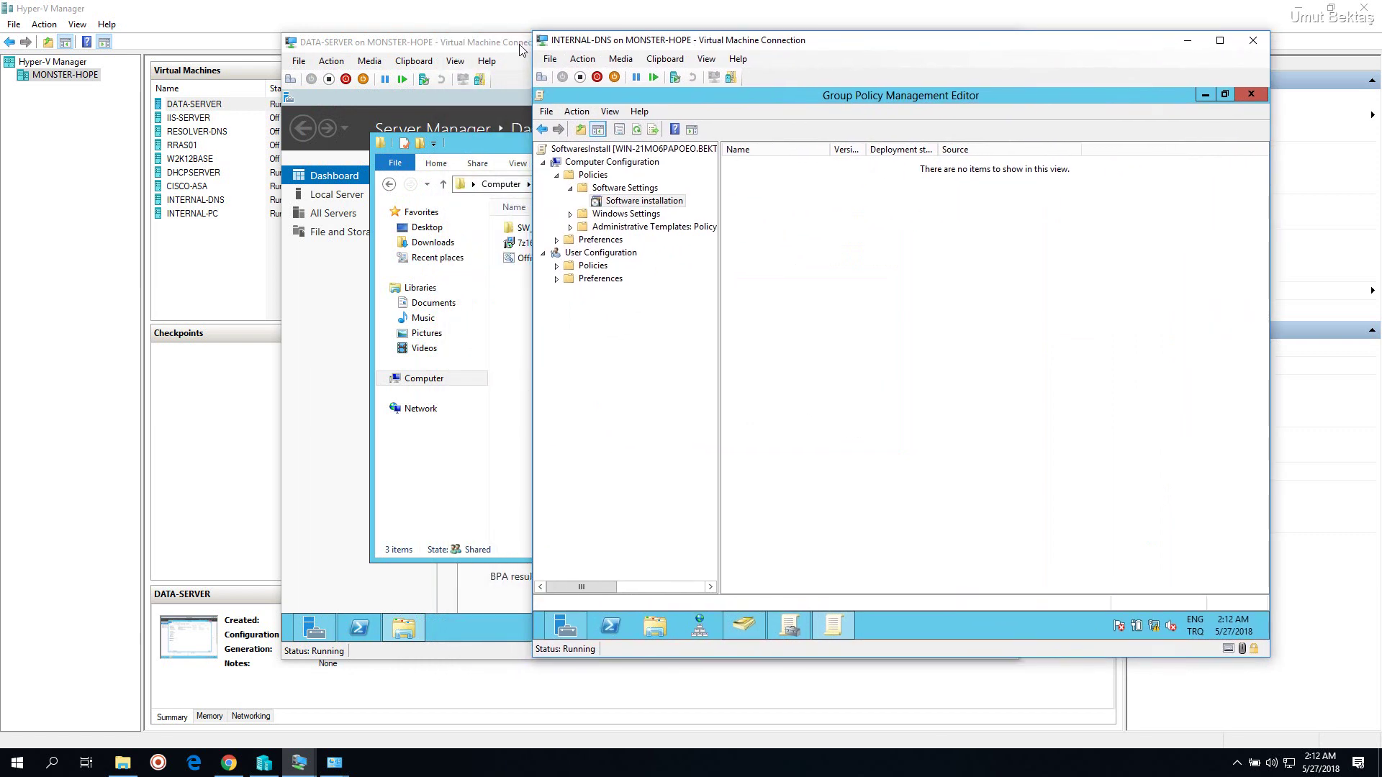
pyautogui.moveTo(510, 47); pyautogui.dragTo(243, 38)
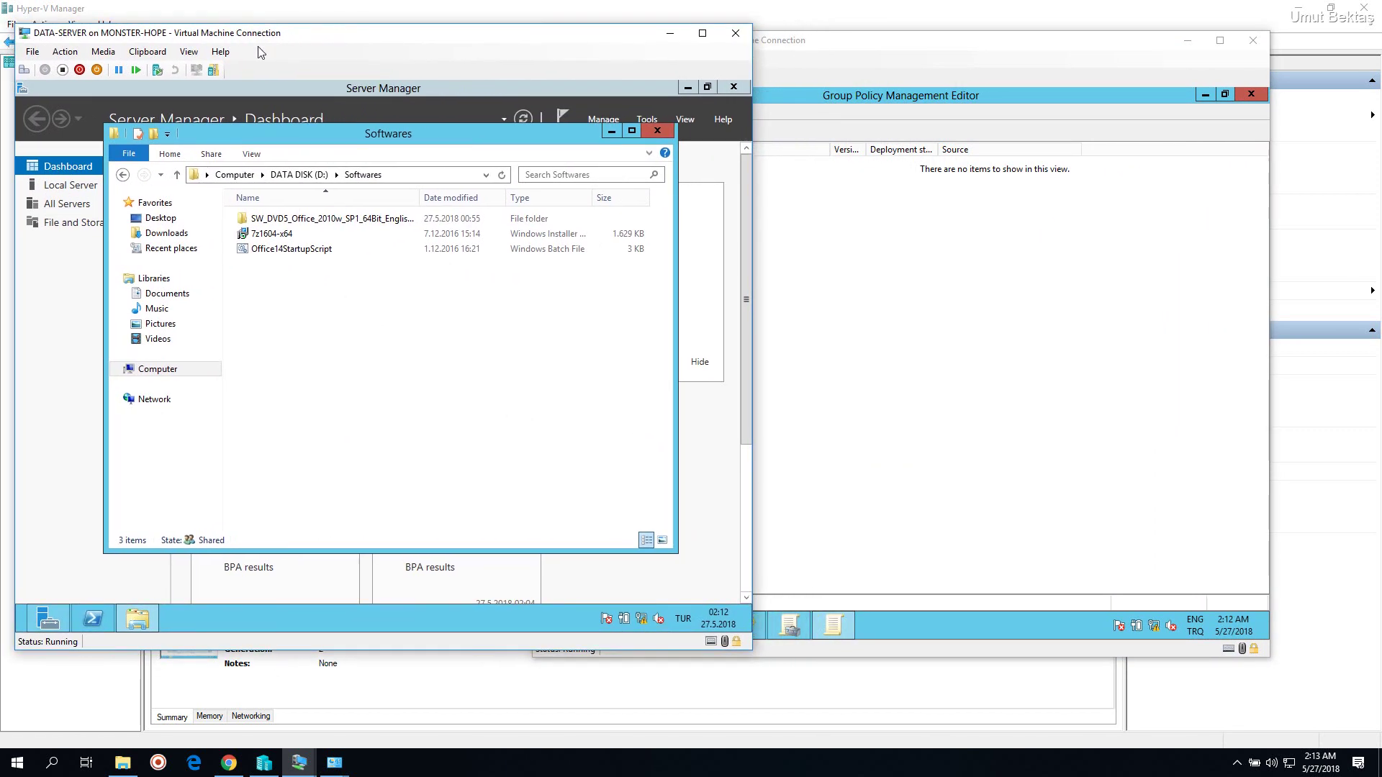
pyautogui.click(991, 321)
pyautogui.click(413, 172)
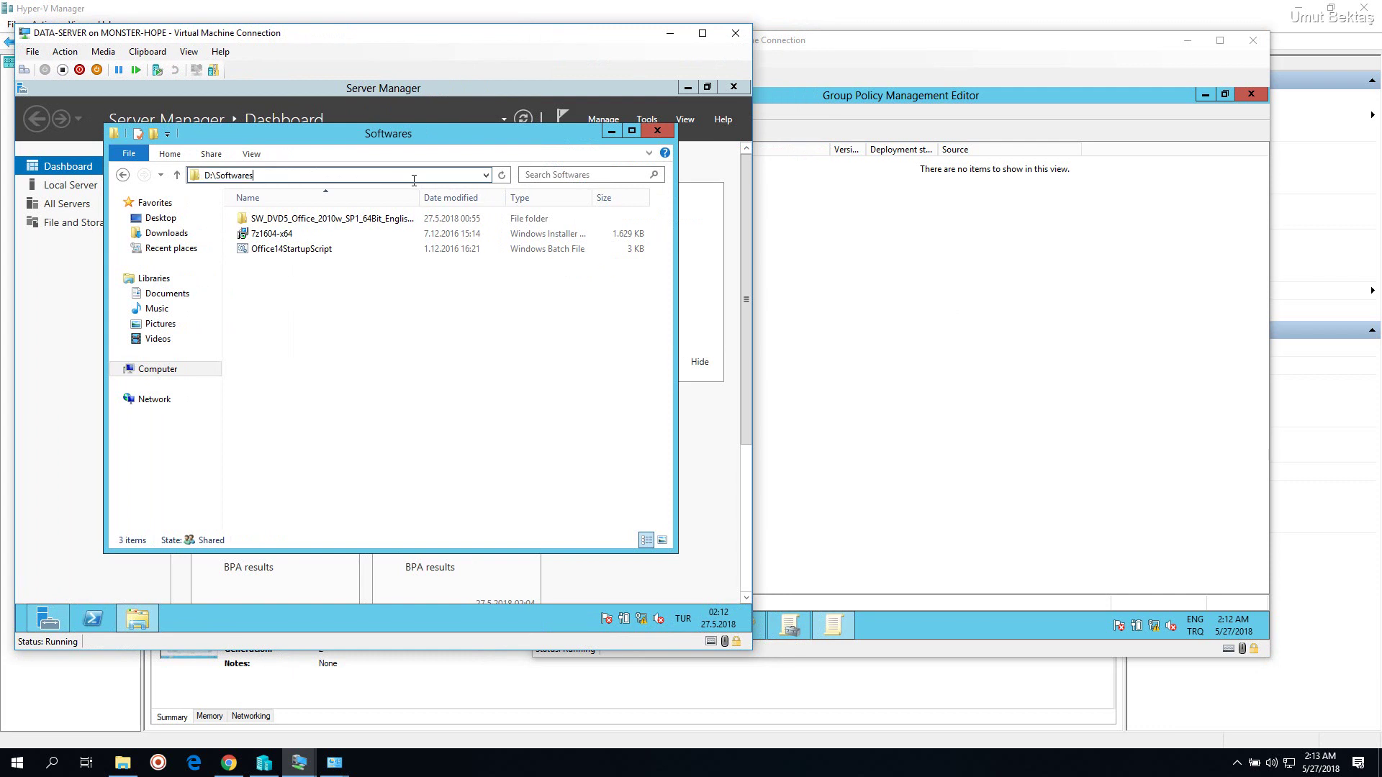
pyautogui.click(807, 244)
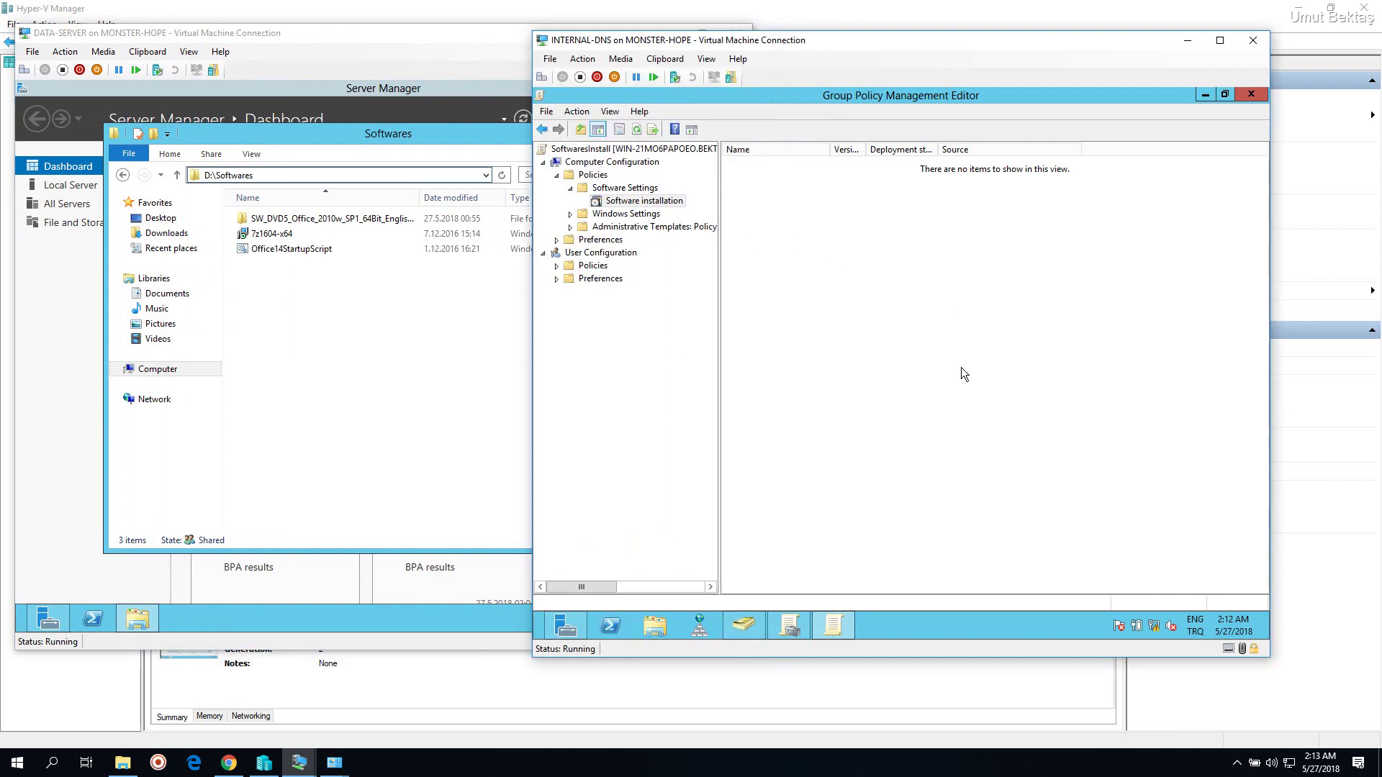
pyautogui.click(741, 624)
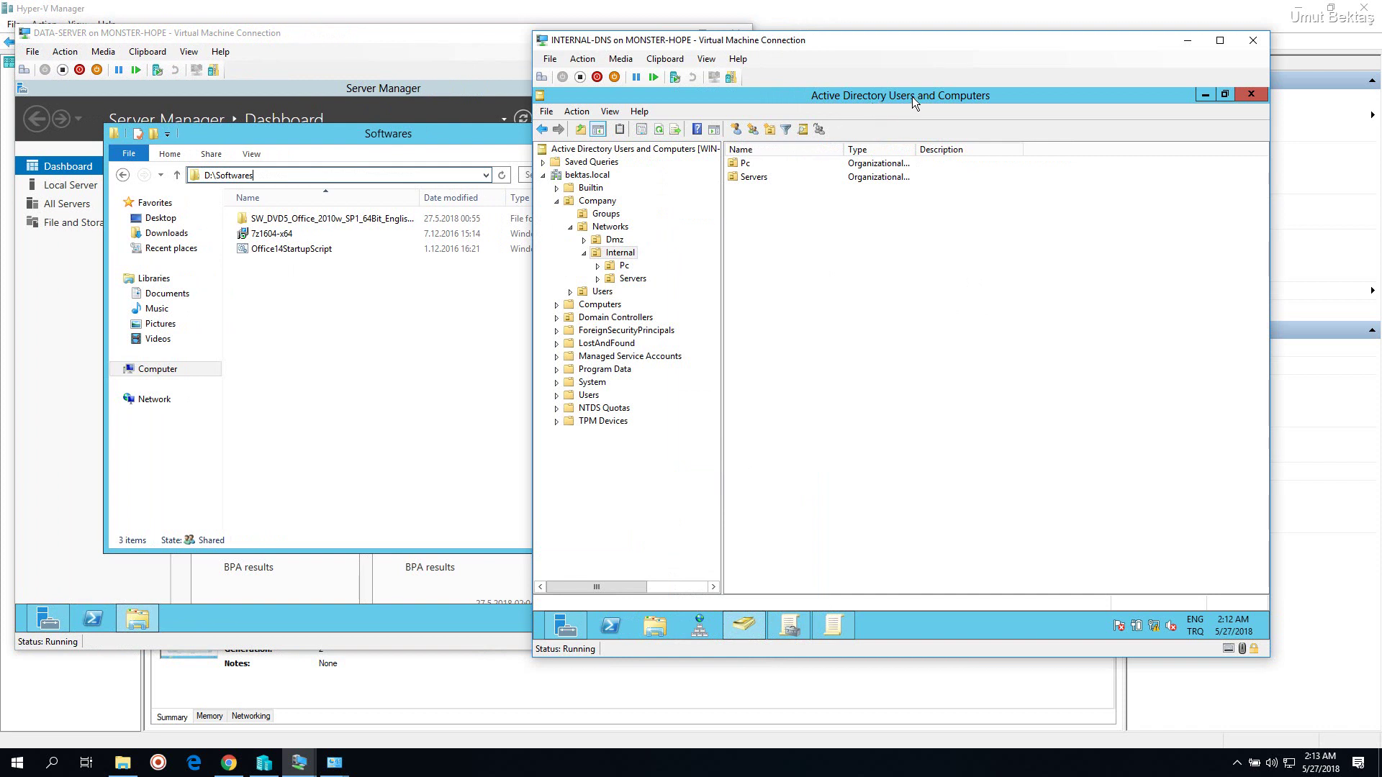
# Copy computer name WIN-SO3IQBK2V94 from its Servers OU properties and return to the policy editor
pyautogui.click(636, 279)
pyautogui.click(961, 180)
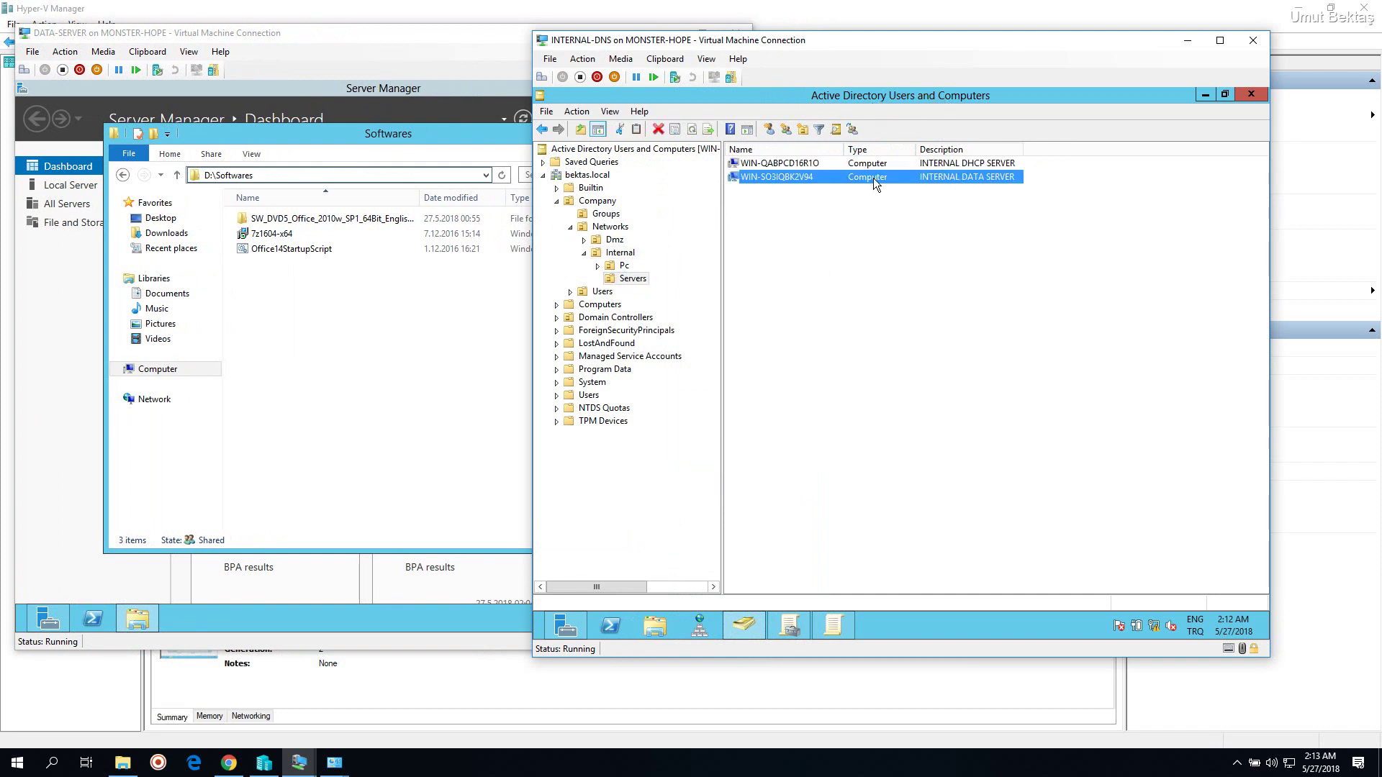
pyautogui.doubleClick(798, 178)
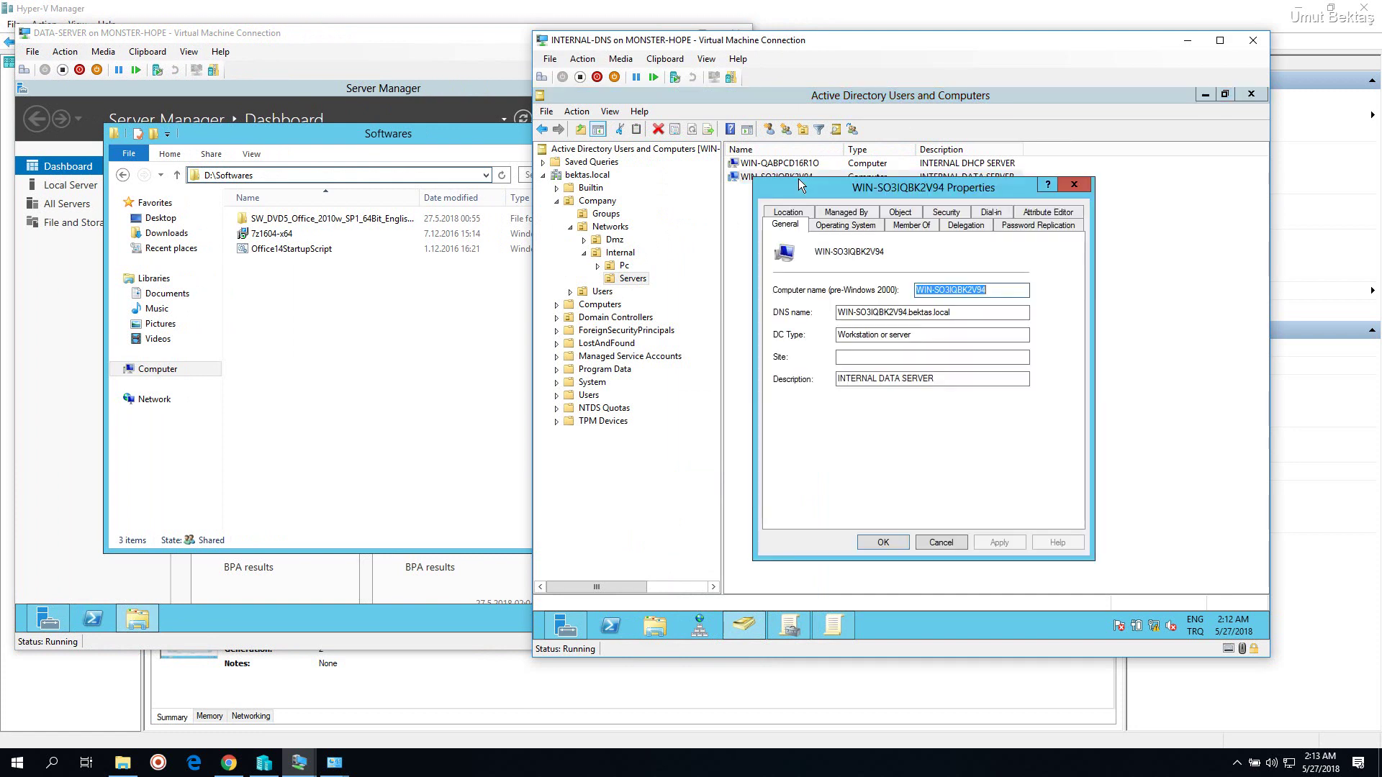
pyautogui.rightClick(951, 292)
pyautogui.click(1008, 334)
pyautogui.press('Escape')
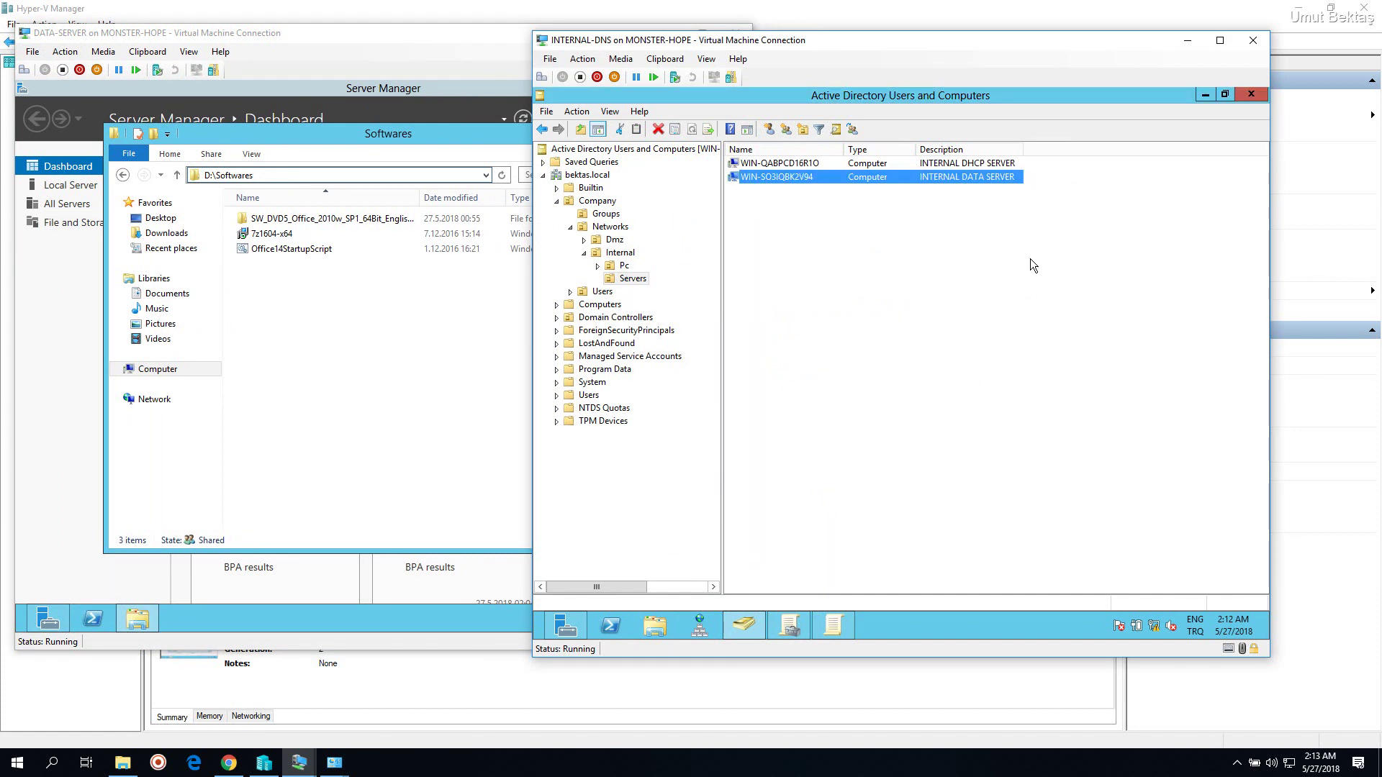
pyautogui.click(841, 623)
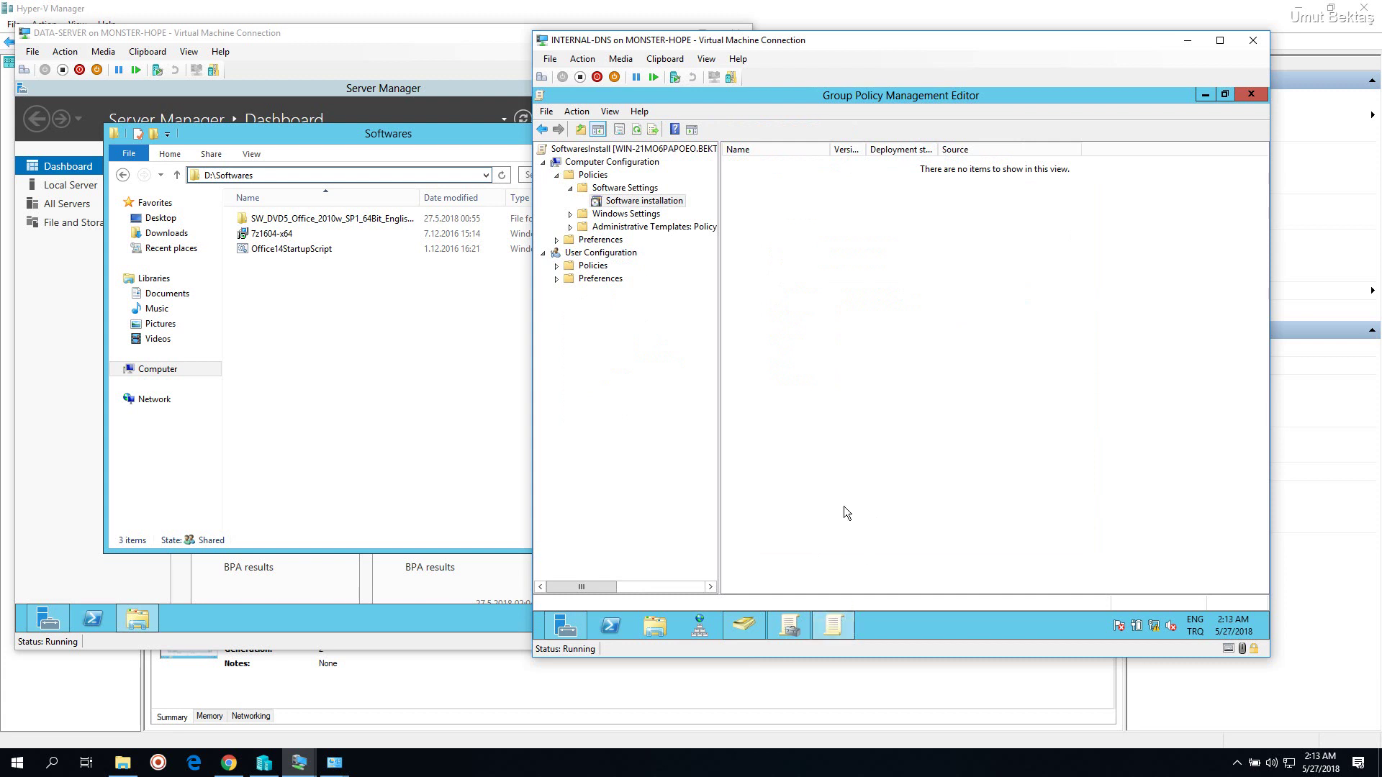
# Add a new package and browse to \\WIN-SO3IQBK2V94 using the pasted server name
pyautogui.rightClick(824, 415)
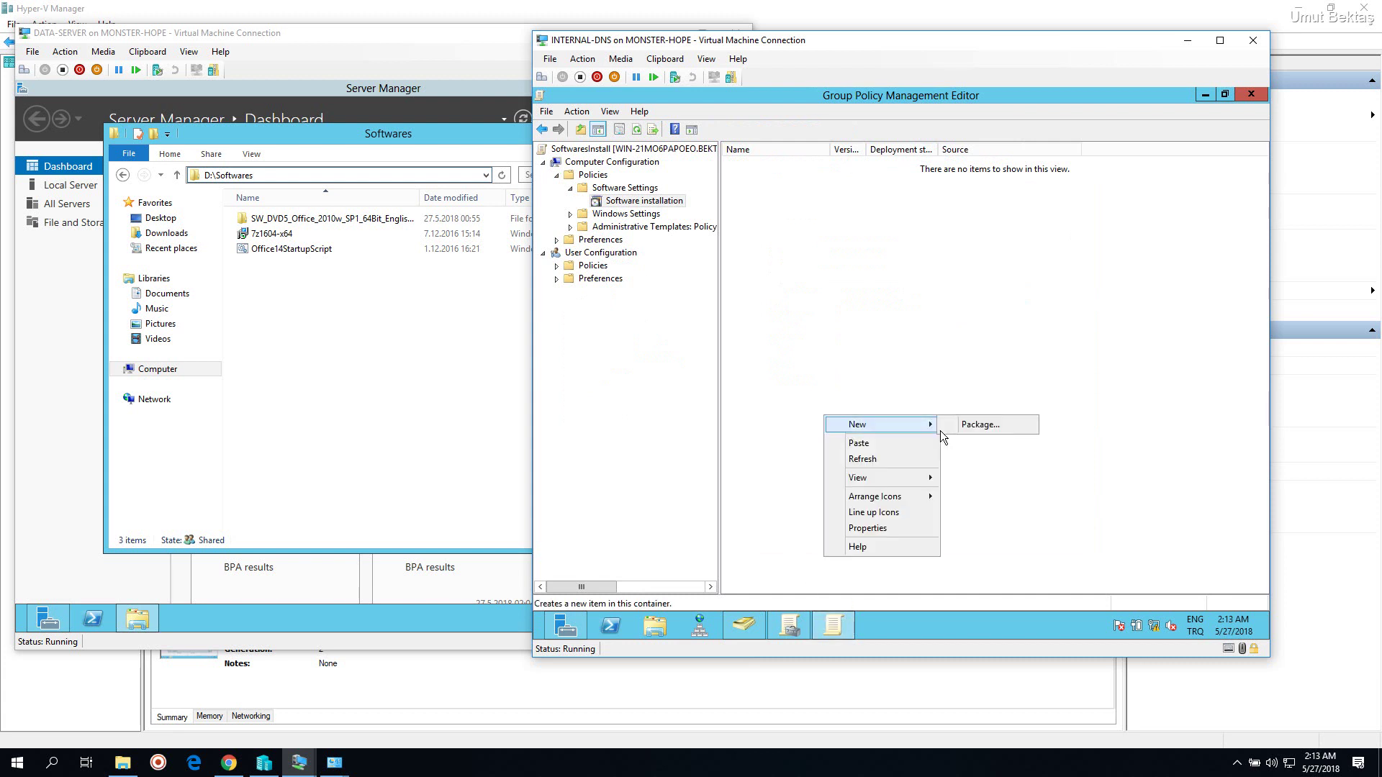
pyautogui.click(977, 426)
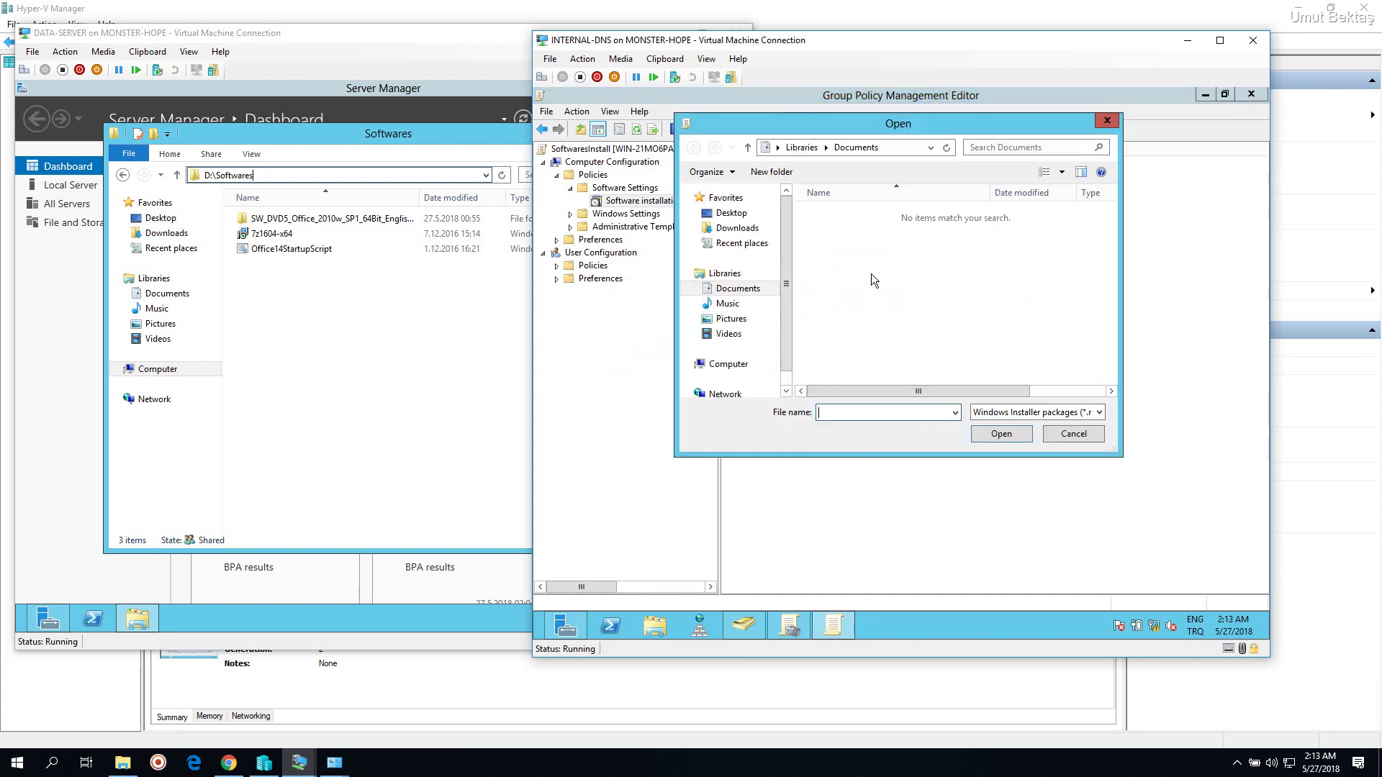
pyautogui.click(901, 148)
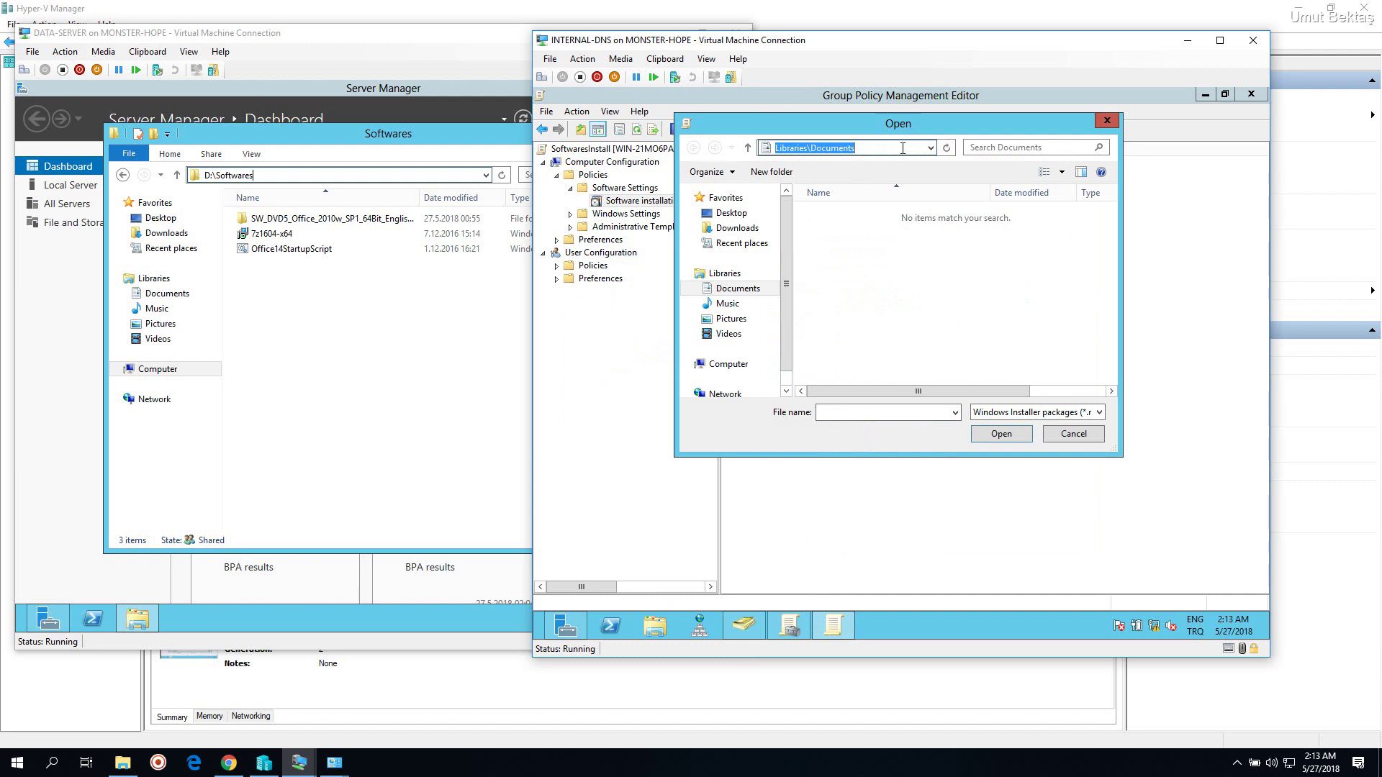
pyautogui.write('\\\\')
pyautogui.hotkey('ctrl', 'v')
pyautogui.press('Return')
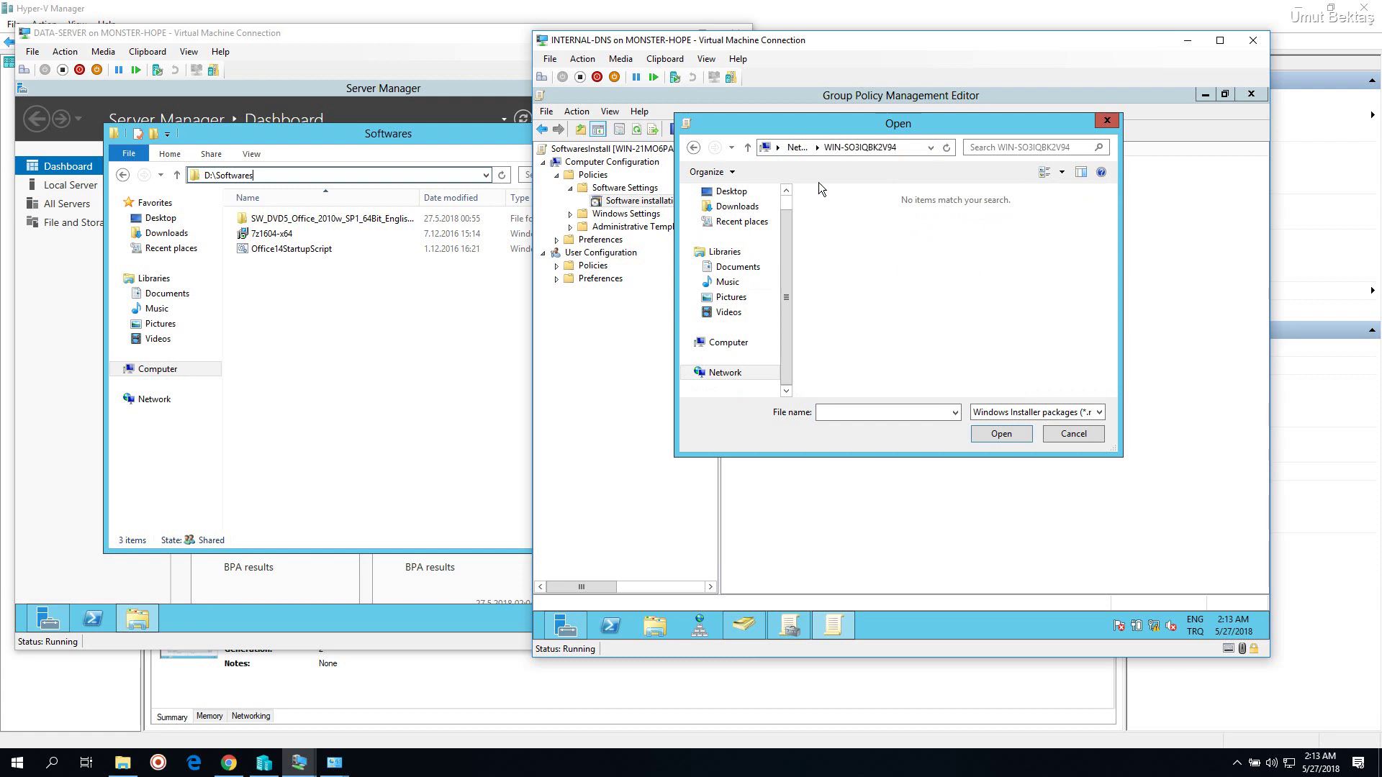
# Open the Softwares$ share and choose the 7z1604-x64 installer
pyautogui.click(901, 150)
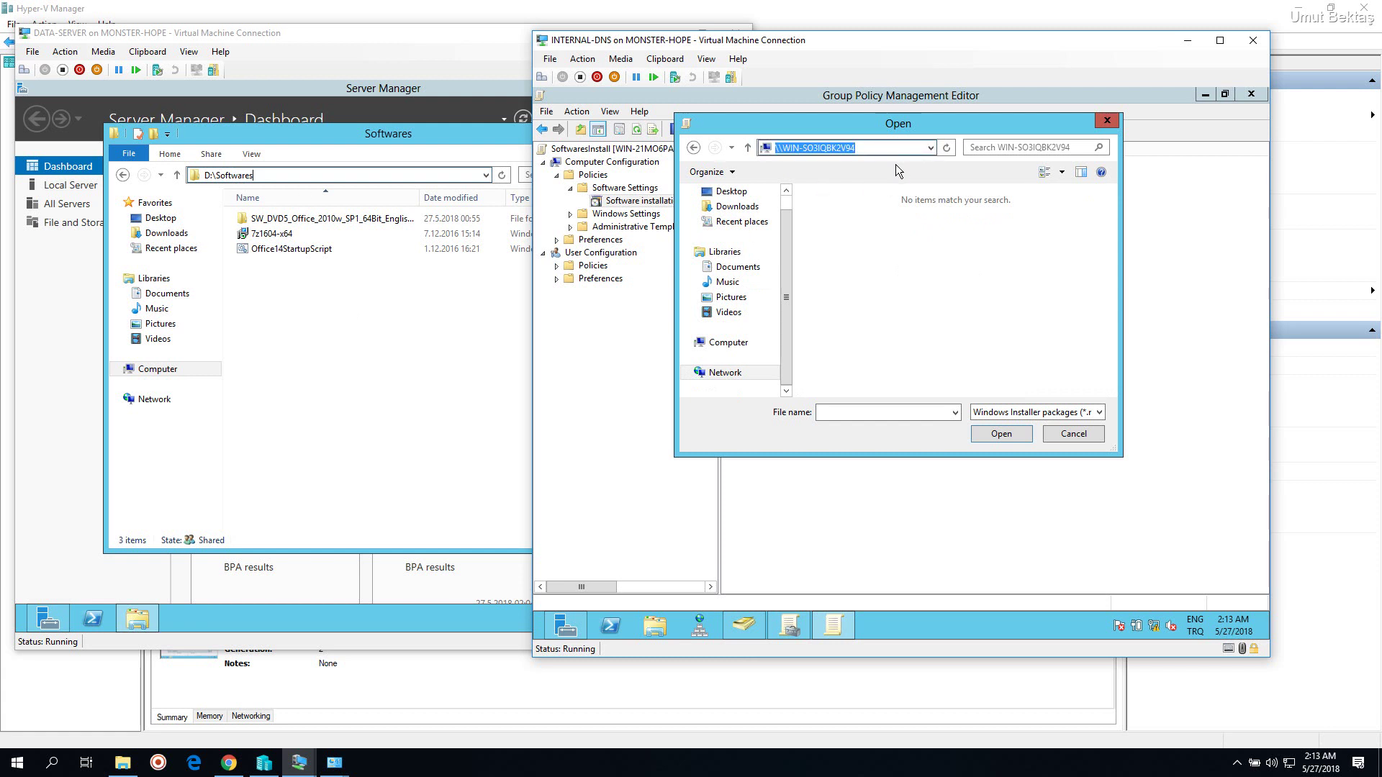
pyautogui.press('End')
pyautogui.write('\\So')
pyautogui.write('fw')
pyautogui.write('wares')
pyautogui.write('+')
pyautogui.write('$')
pyautogui.press('Return')
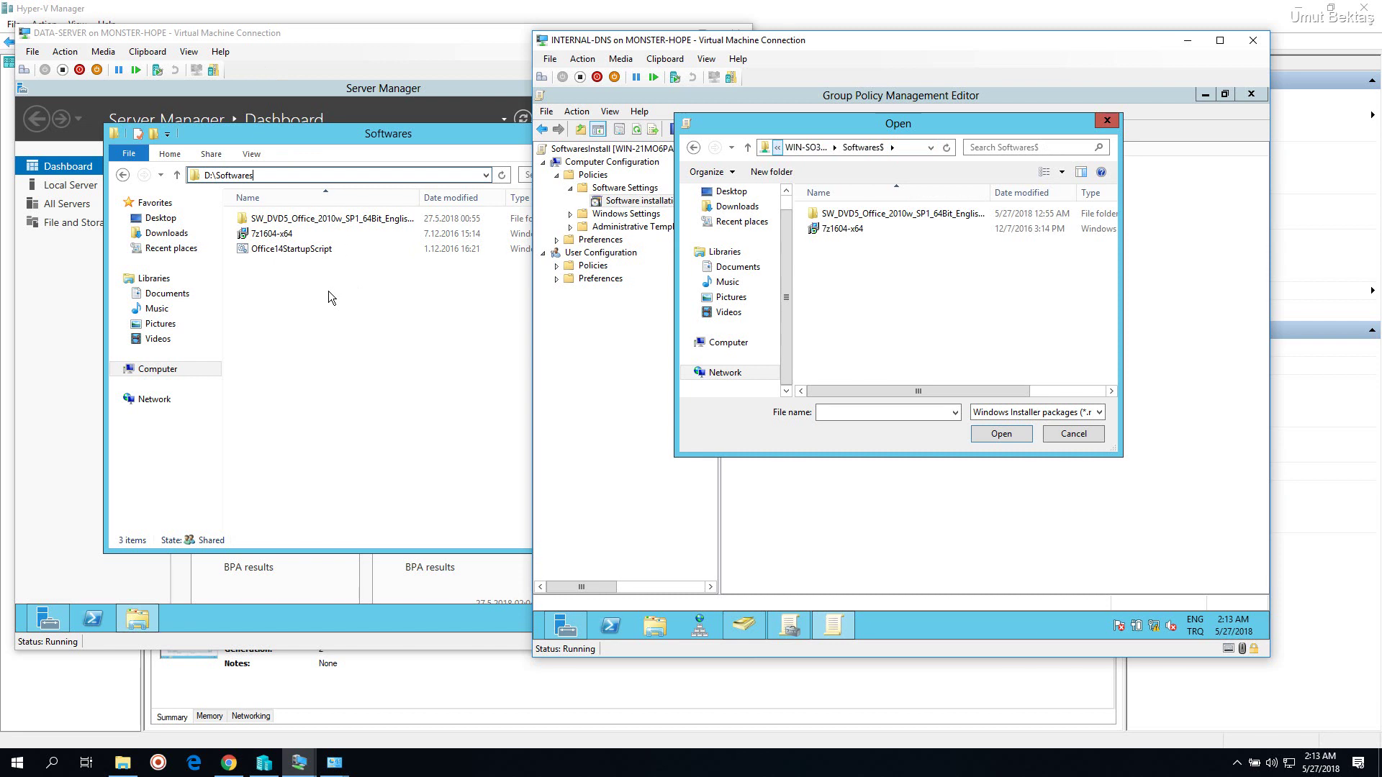
pyautogui.click(837, 230)
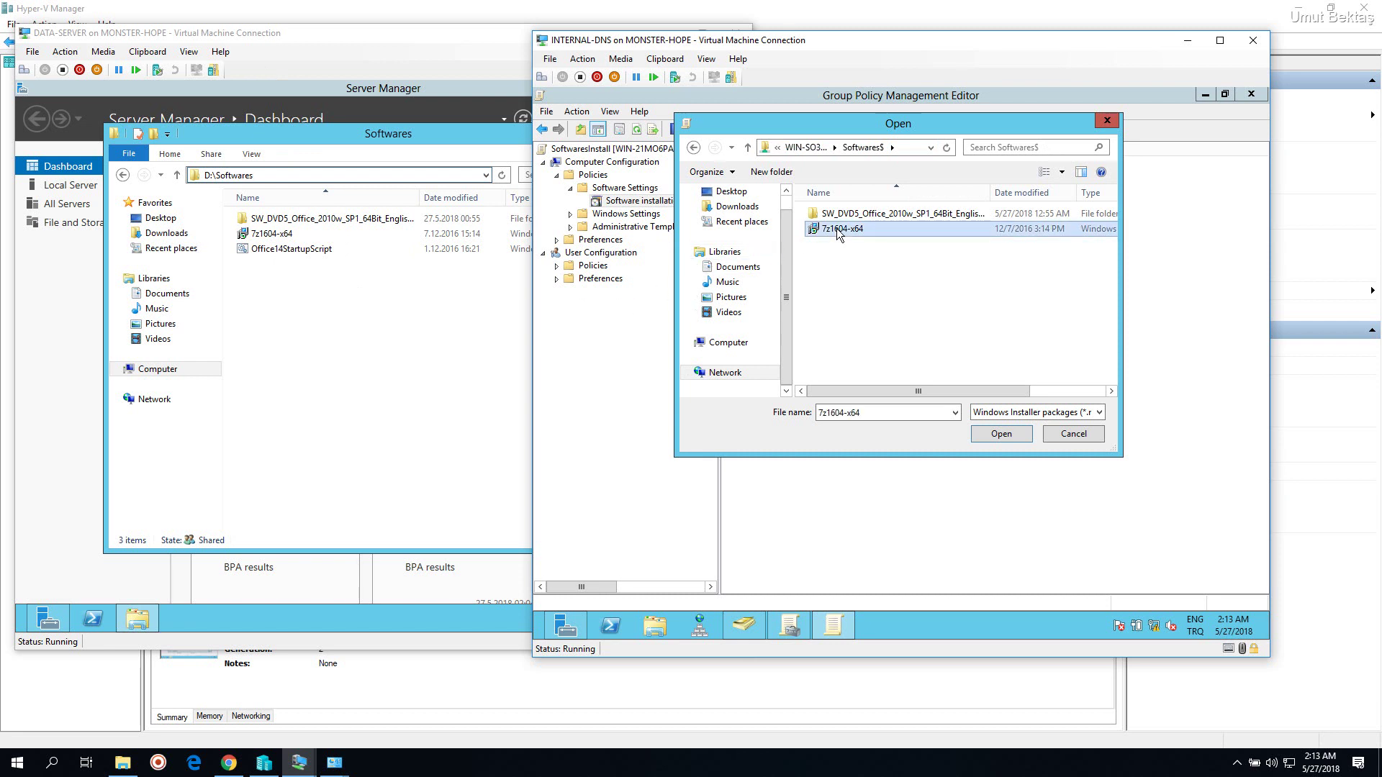
pyautogui.click(994, 434)
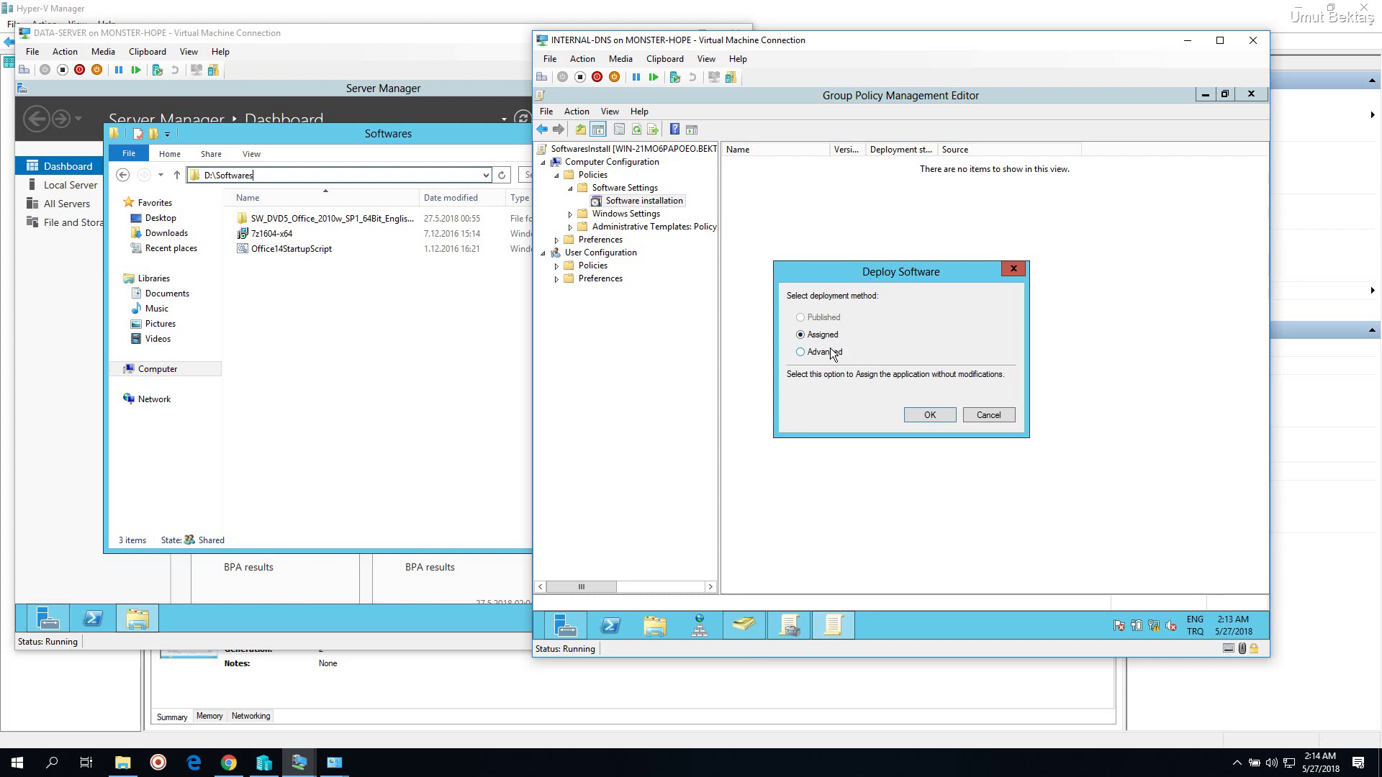
# Deploy the 7-Zip package using the Advanced method
pyautogui.click(839, 353)
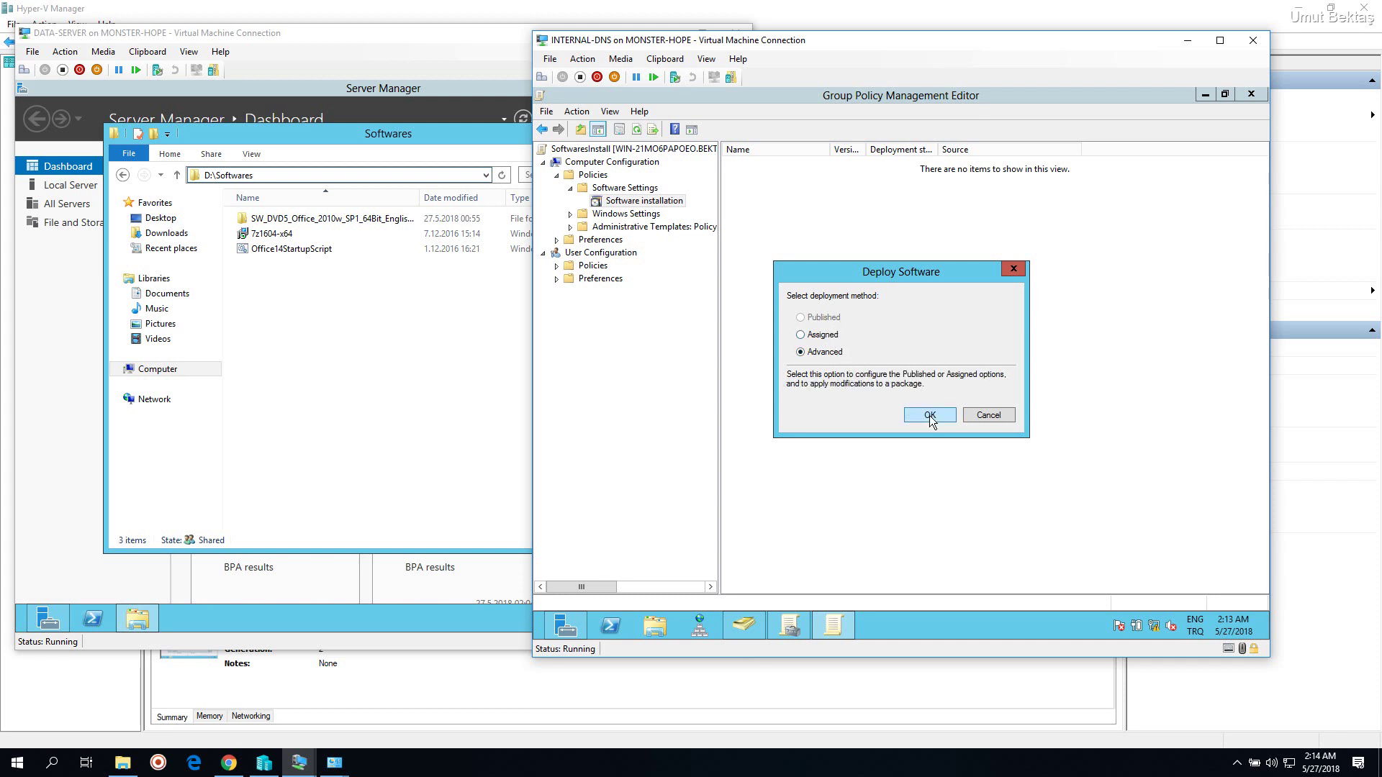
pyautogui.click(930, 416)
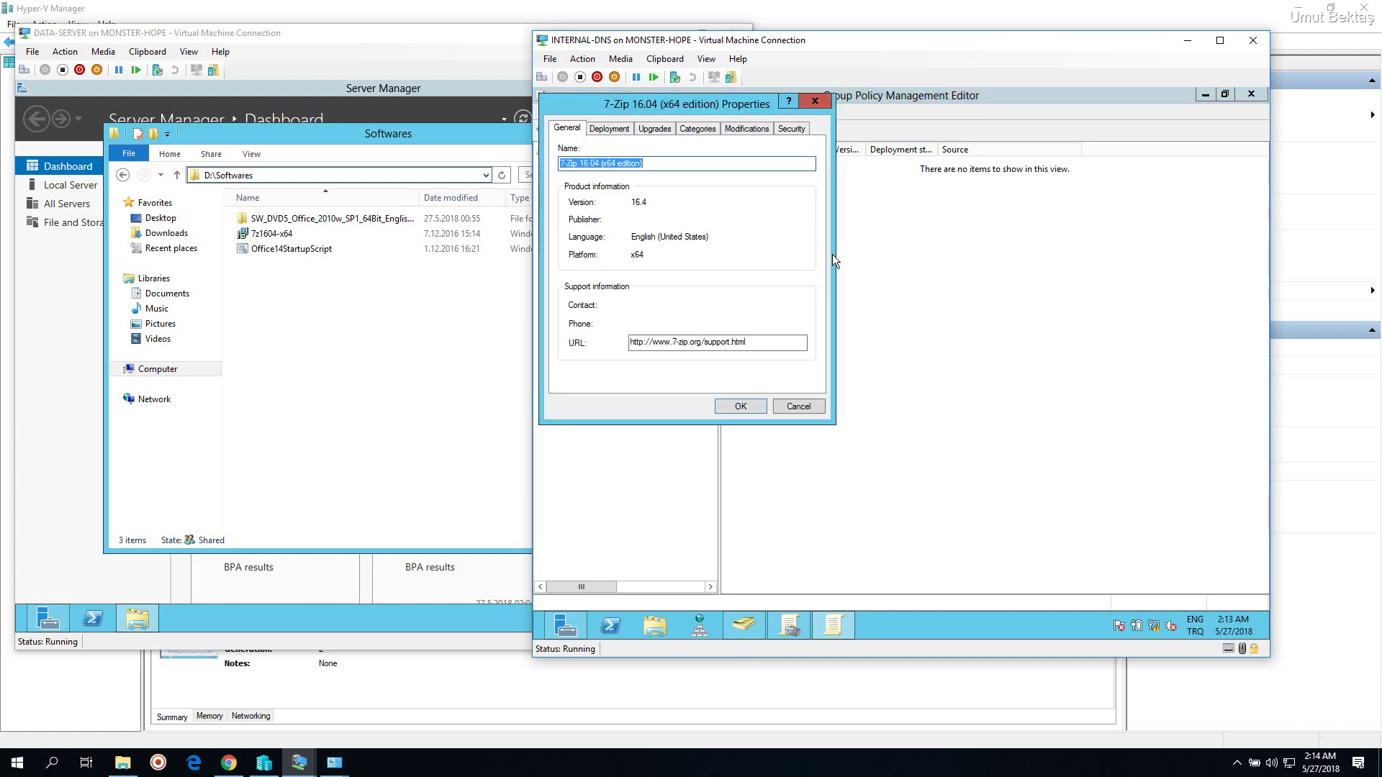
pyautogui.moveTo(697, 106); pyautogui.dragTo(935, 173)
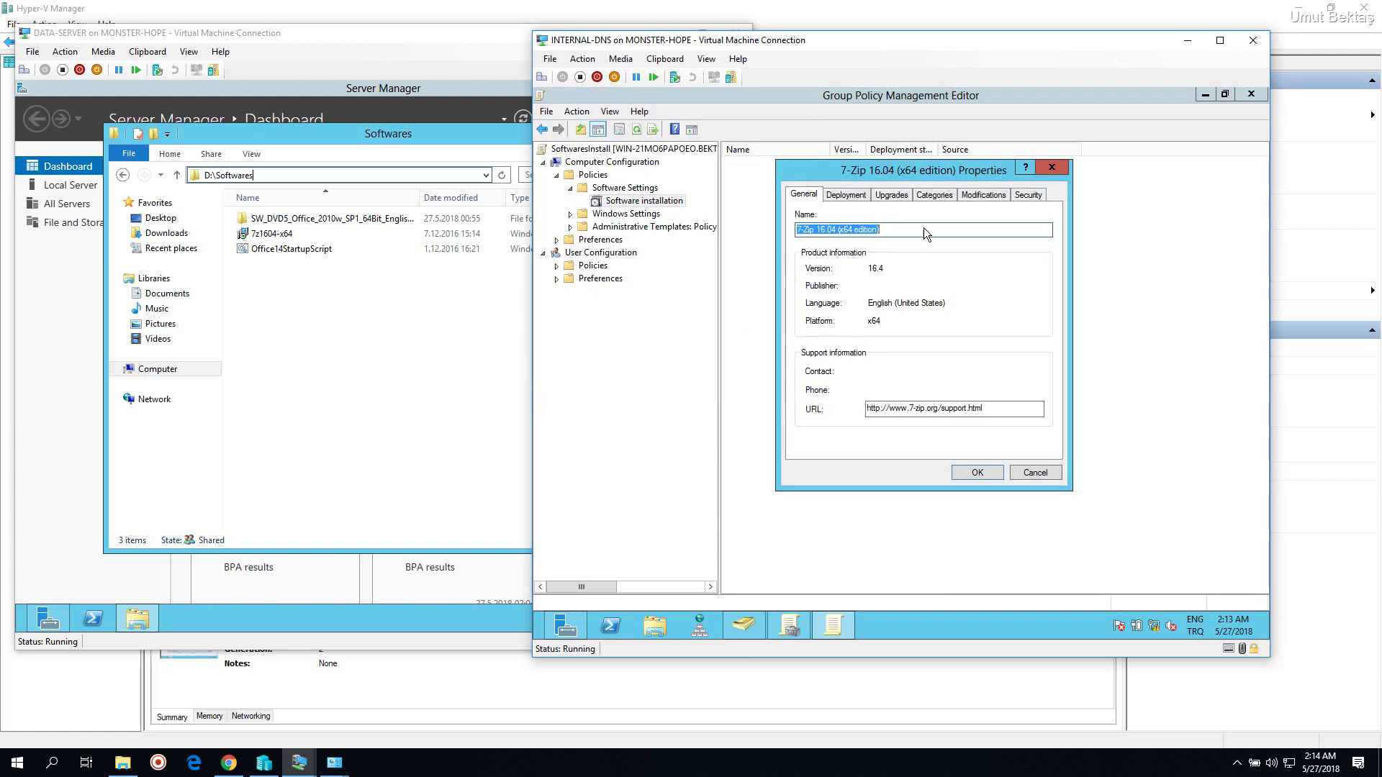
# Check the 7-Zip package name in its properties, then show the Deployment tab
pyautogui.click(903, 233)
pyautogui.moveTo(912, 232); pyautogui.dragTo(792, 230)
pyautogui.click(893, 231)
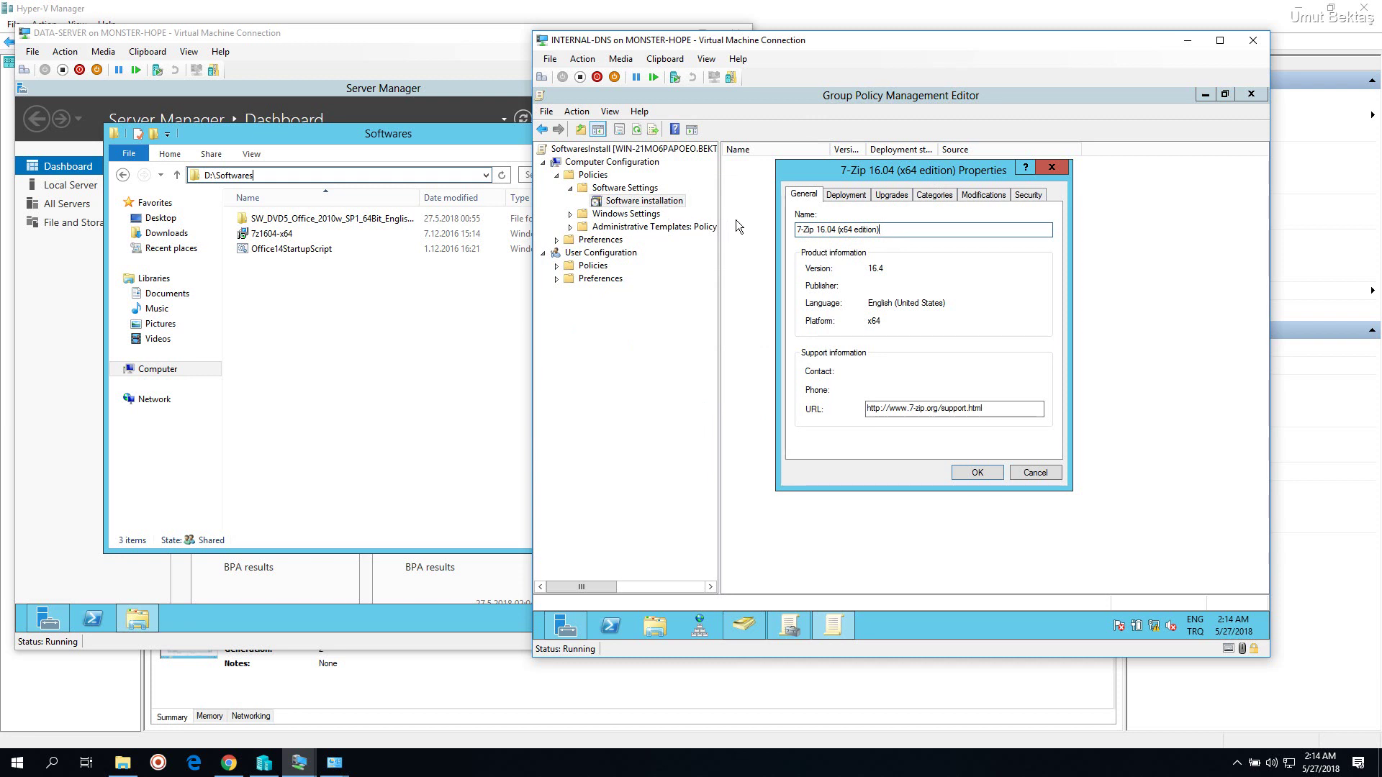
pyautogui.moveTo(796, 229); pyautogui.dragTo(839, 224)
pyautogui.click(914, 231)
pyautogui.moveTo(796, 230); pyautogui.dragTo(905, 351)
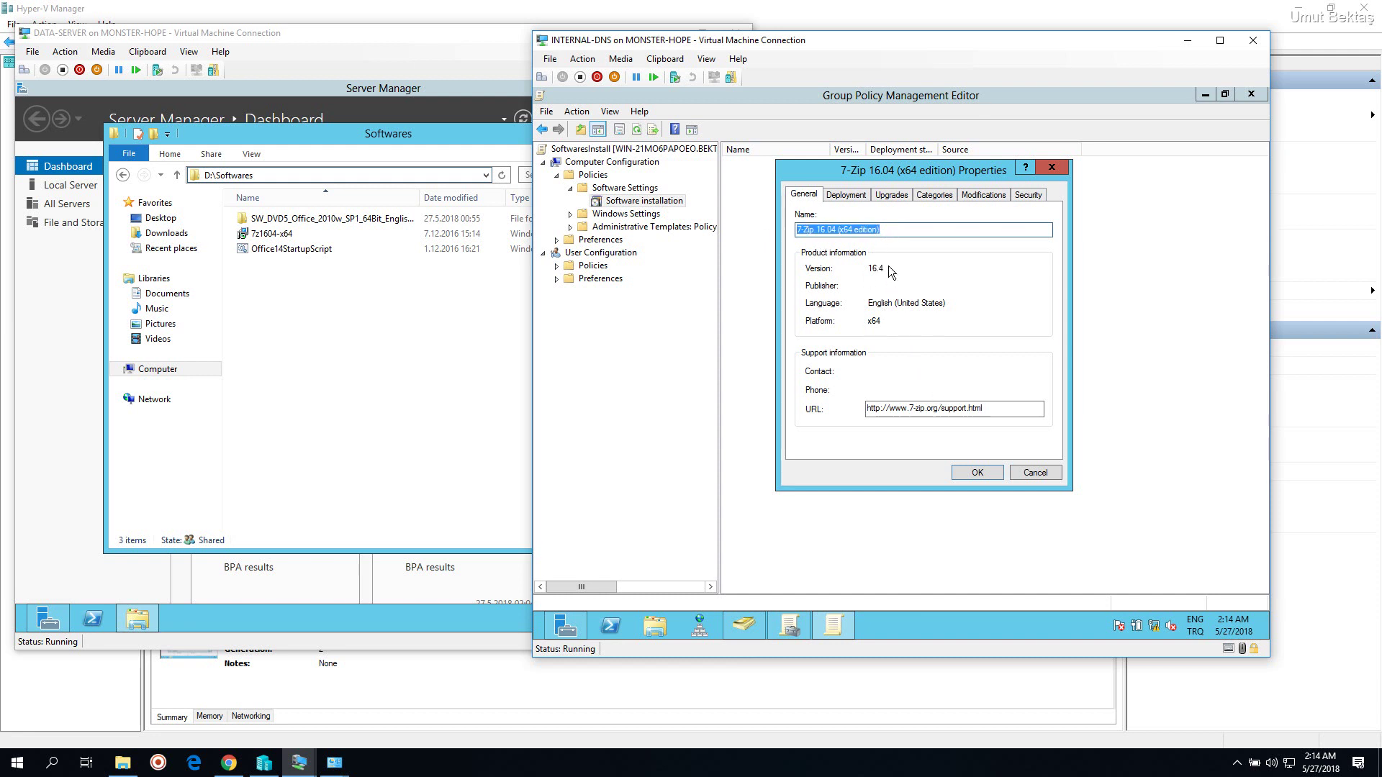
pyautogui.click(854, 198)
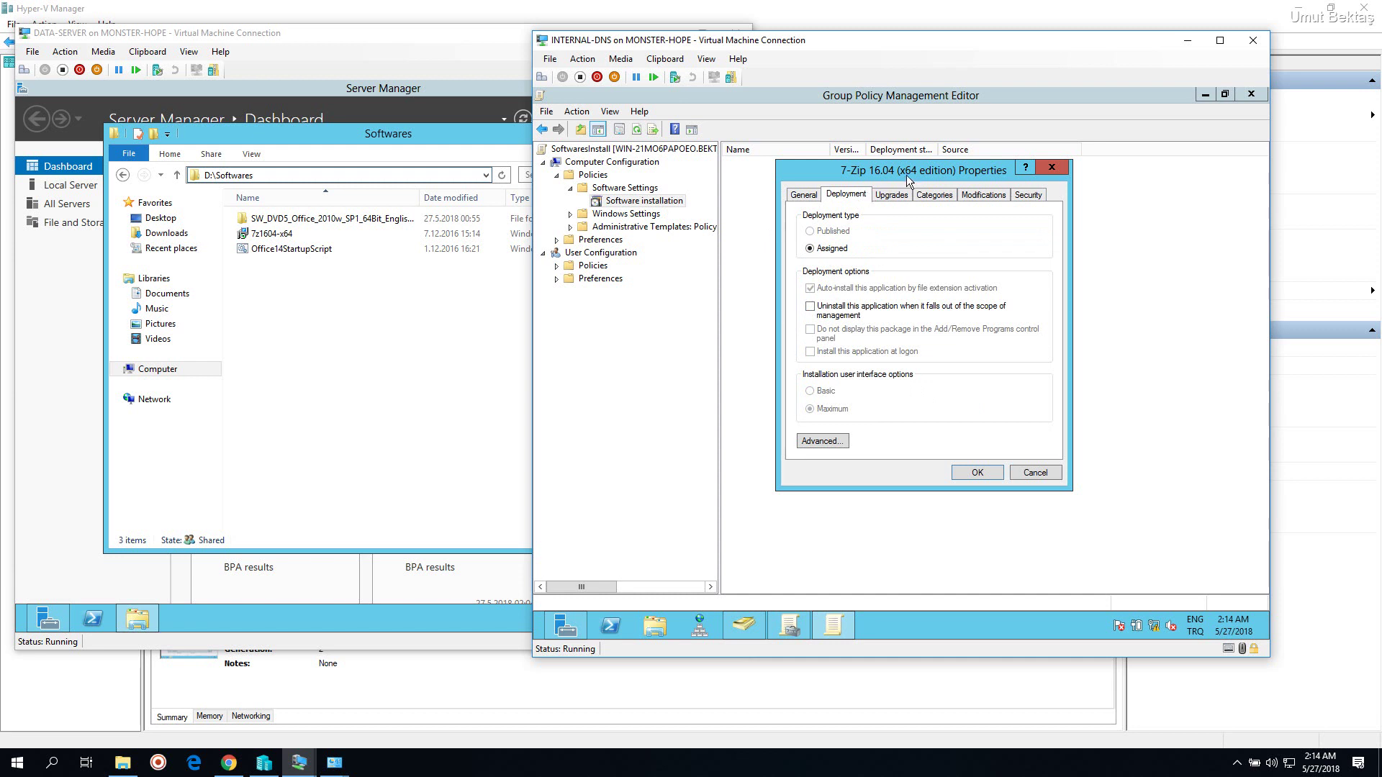
# Tick 'Uninstall this application when it falls out of the scope of management'
pyautogui.click(838, 300)
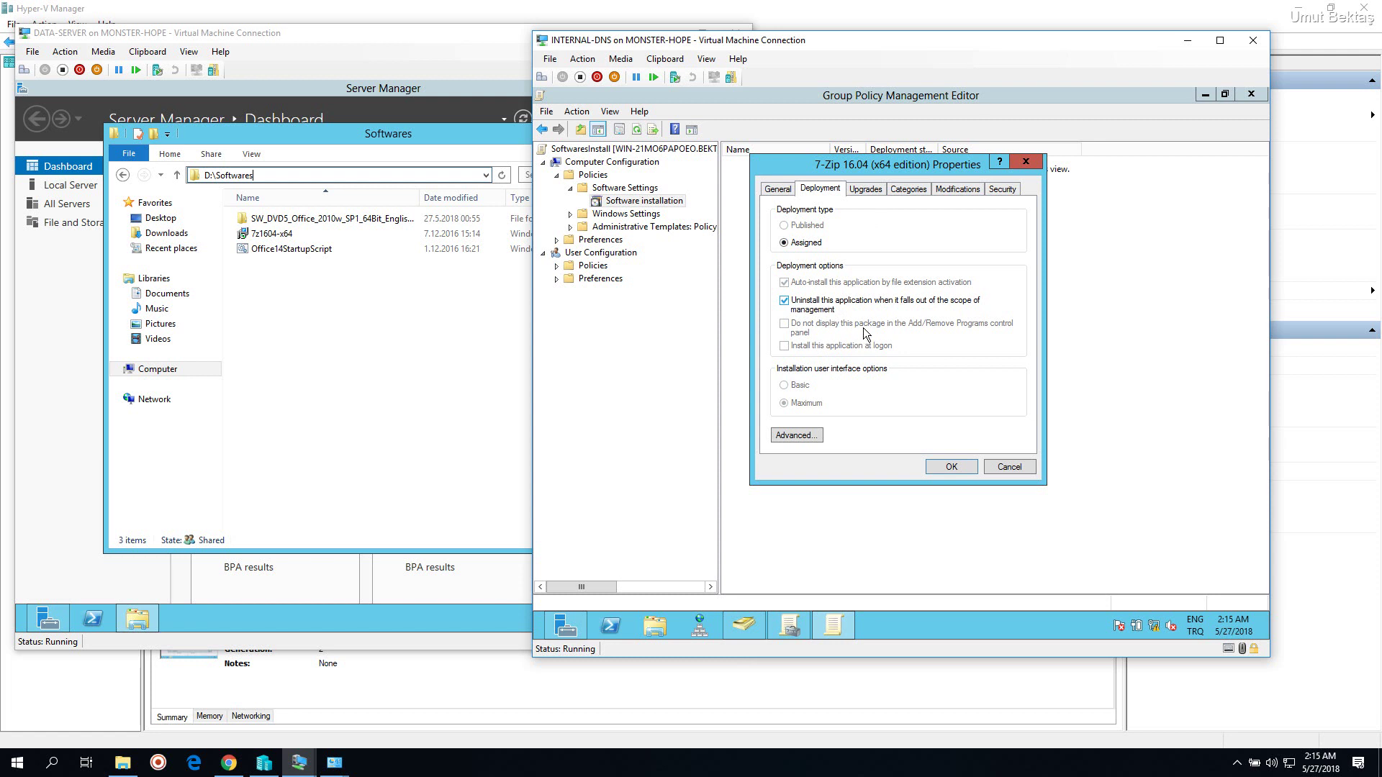
# In Advanced Deployment Options, tick 'Ignore language when deploying this package'
pyautogui.click(815, 438)
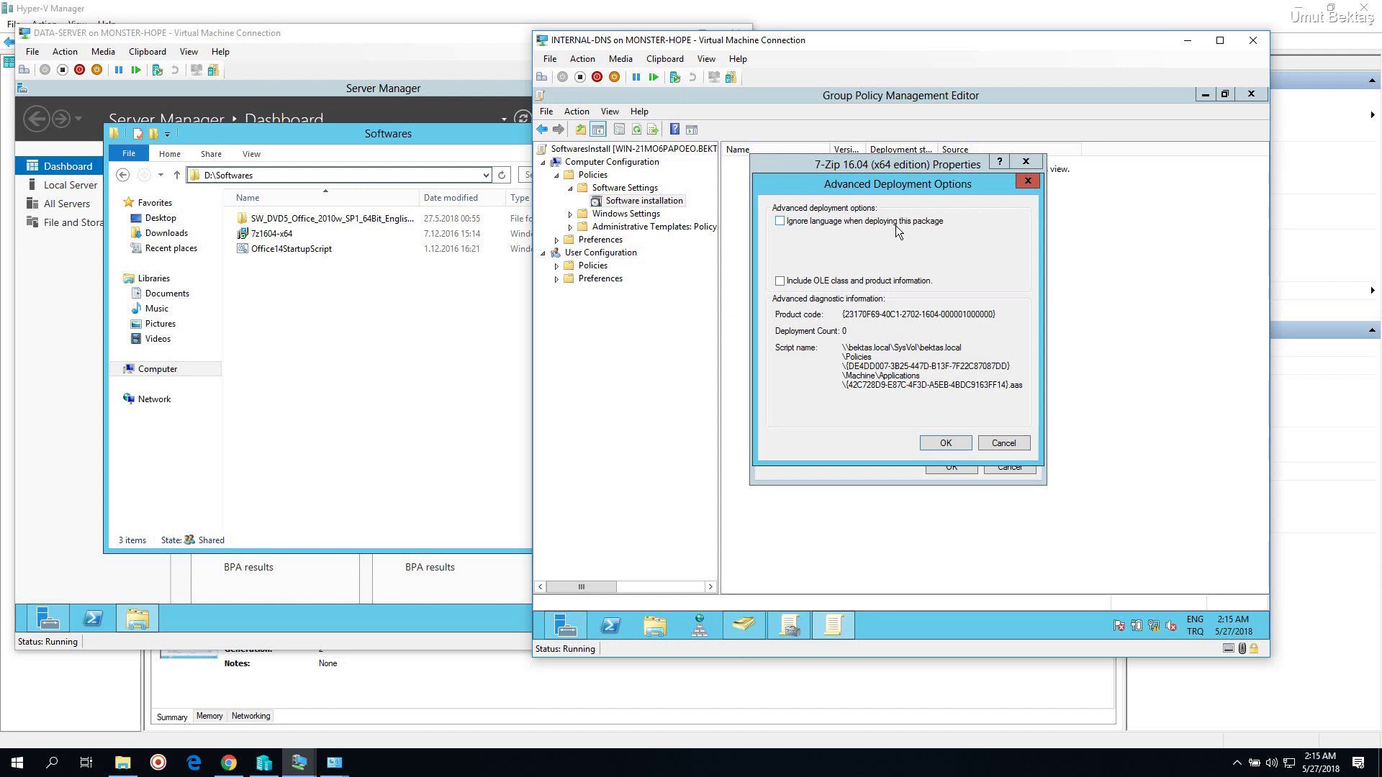
pyautogui.click(897, 223)
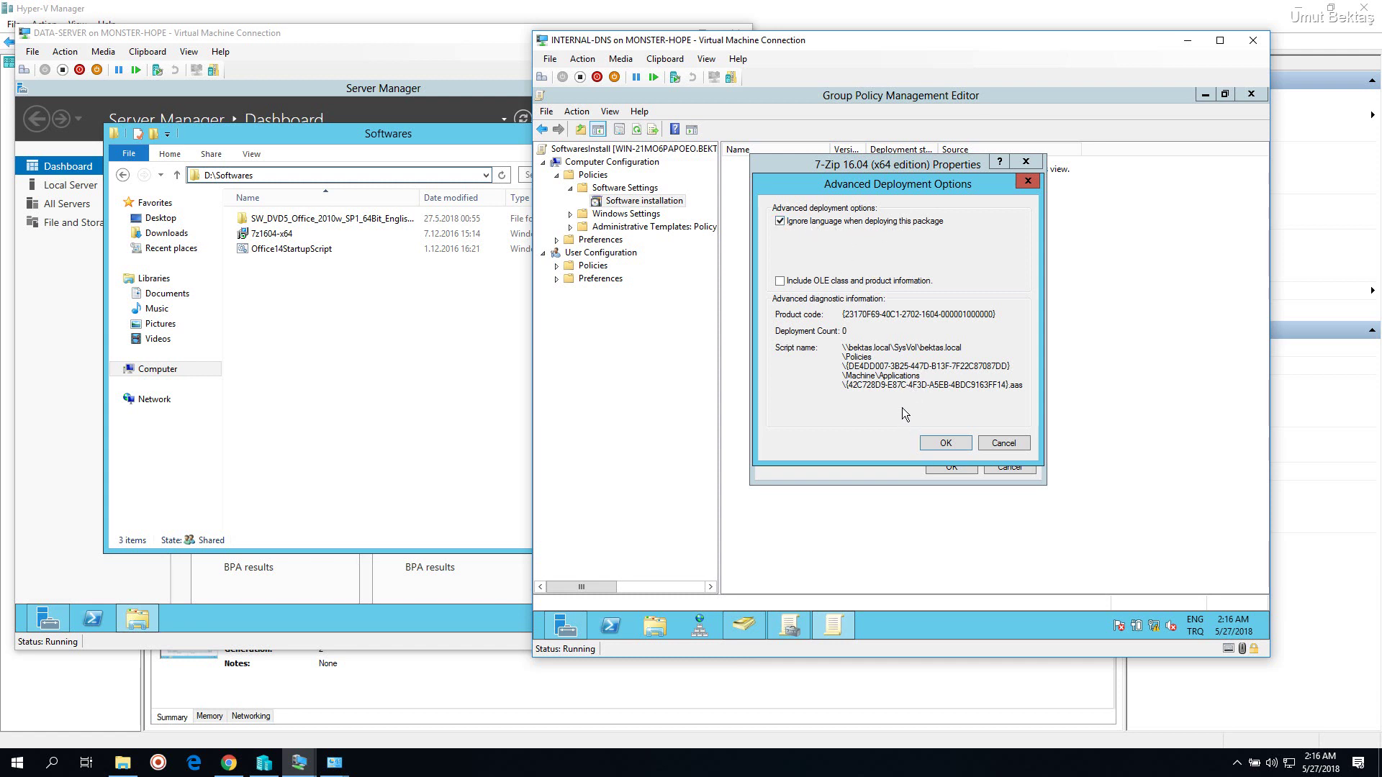
# Close Advanced Deployment Options and review the Upgrades tab without adding an upgrade package
pyautogui.click(937, 440)
pyautogui.click(866, 189)
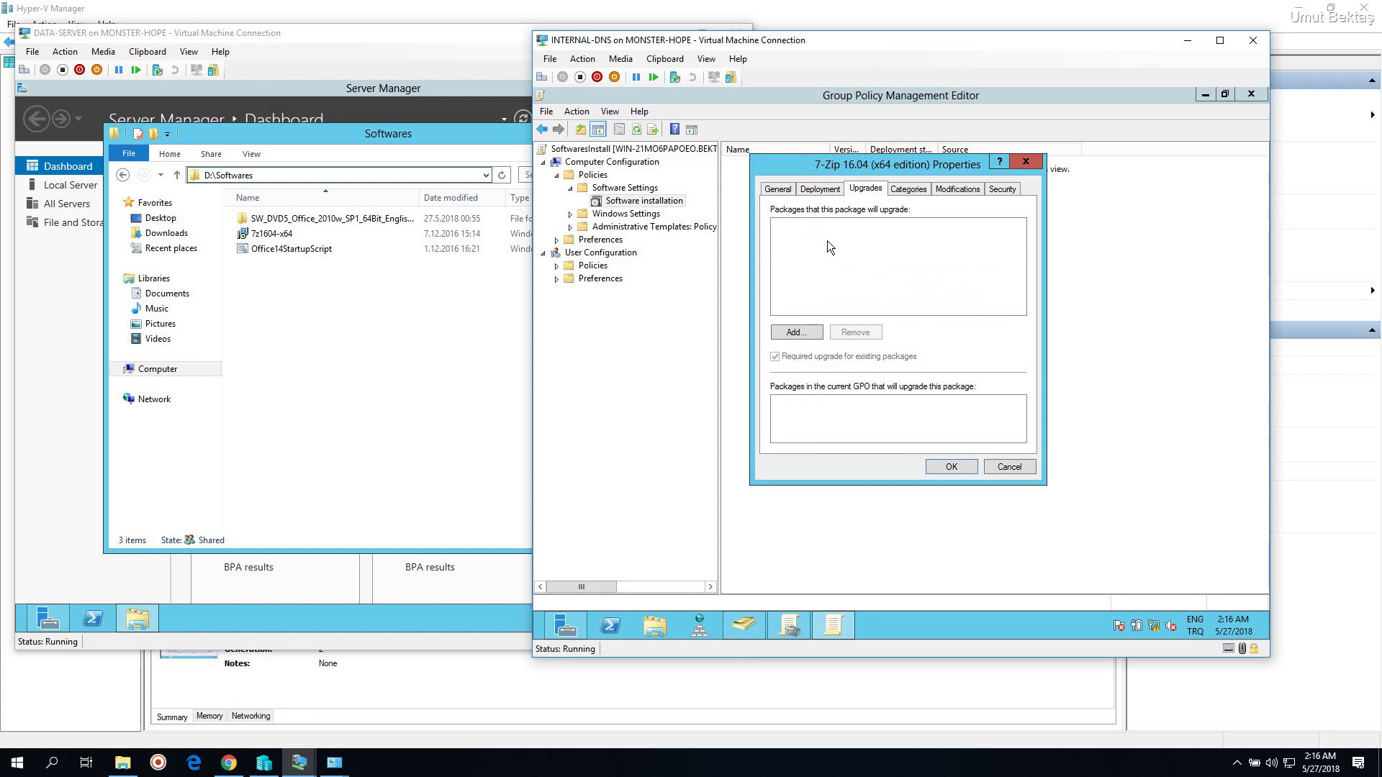
pyautogui.moveTo(859, 167); pyautogui.dragTo(862, 173)
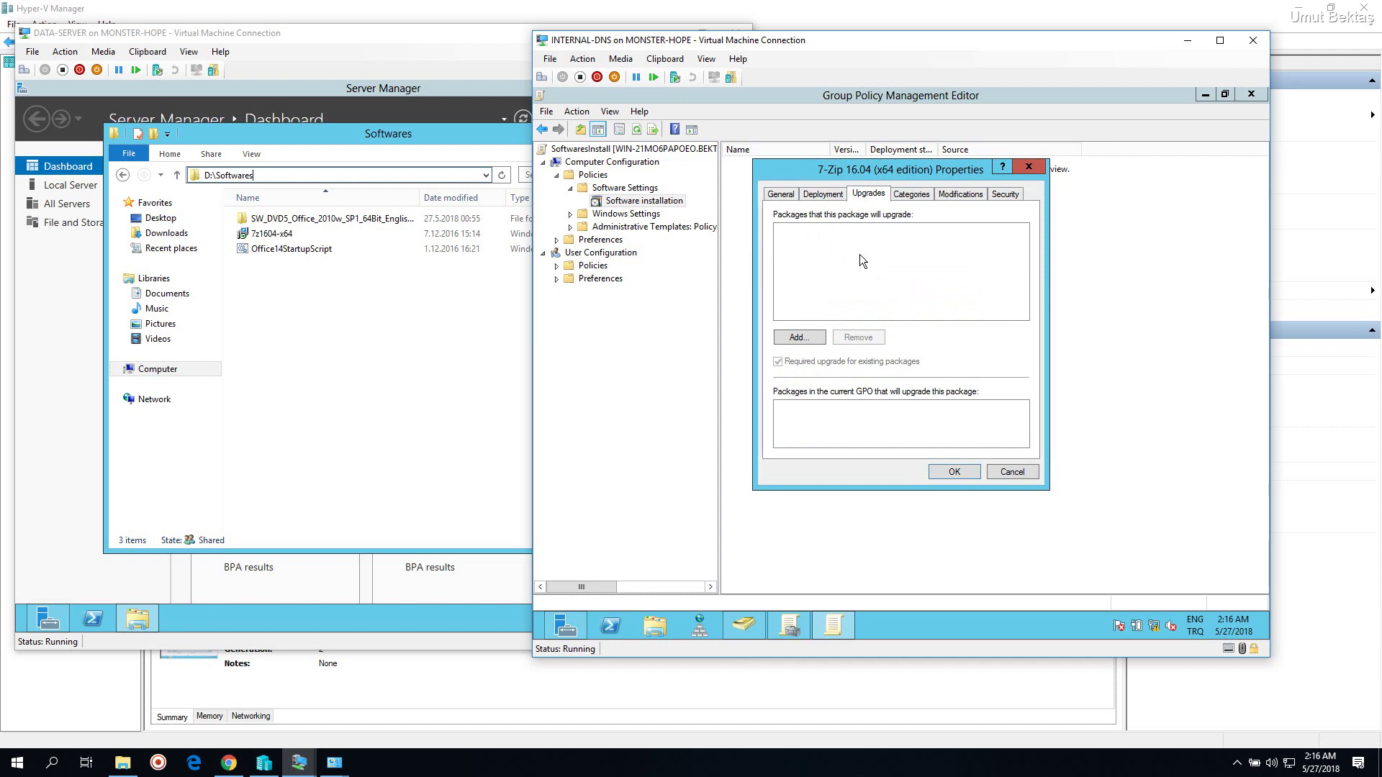
pyautogui.click(799, 337)
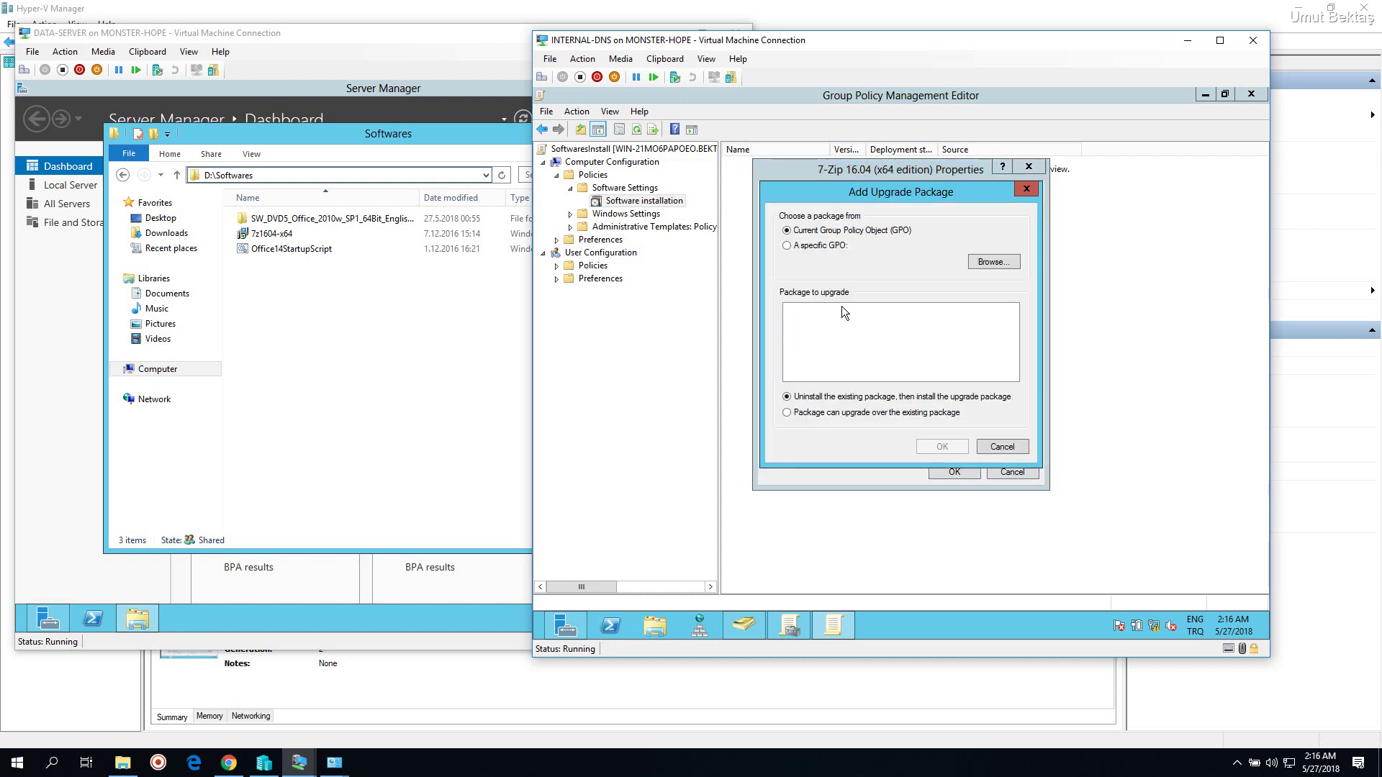
pyautogui.click(1027, 189)
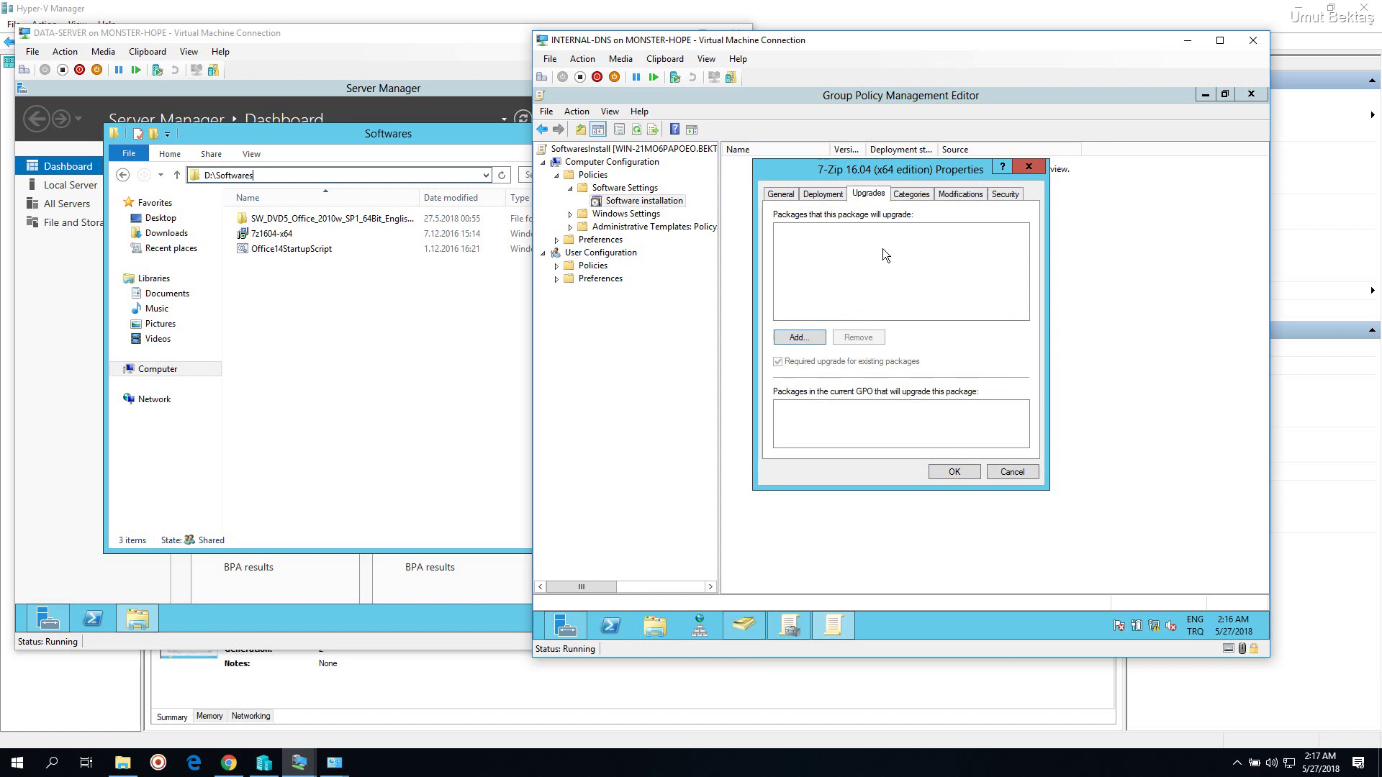
# Review the Categories, Modifications and Security tabs, then accept the 7-Zip 16.04 properties
pyautogui.click(922, 200)
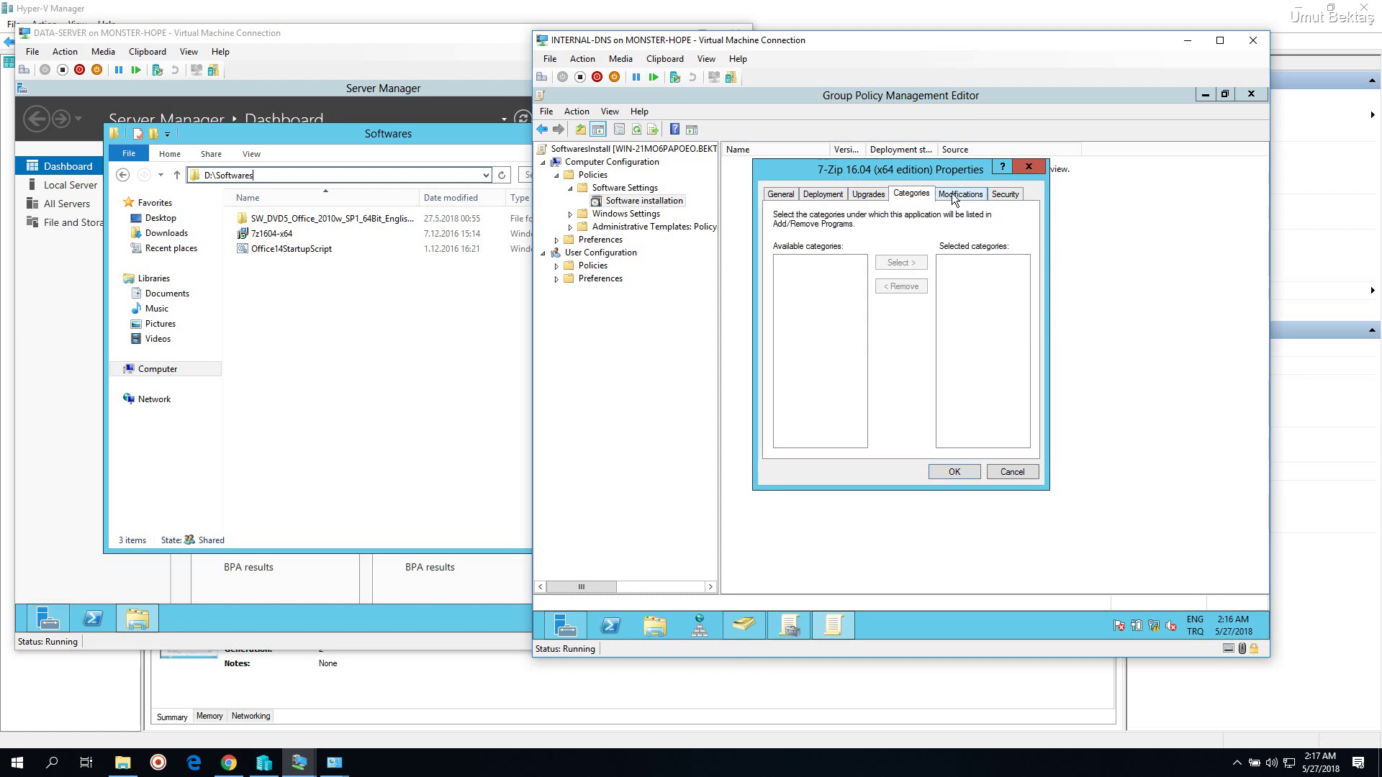
pyautogui.click(954, 198)
pyautogui.click(1001, 199)
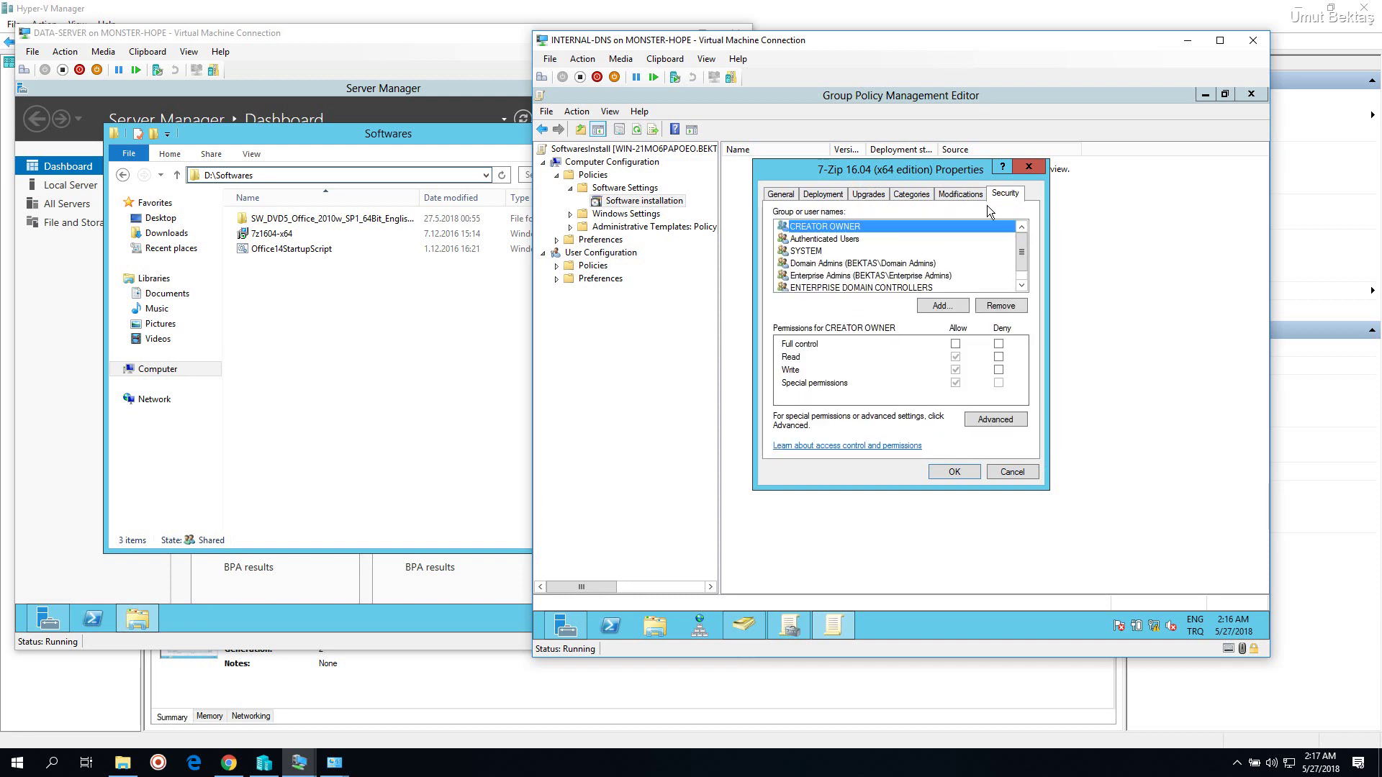
pyautogui.scroll(-1, 1026, 274)
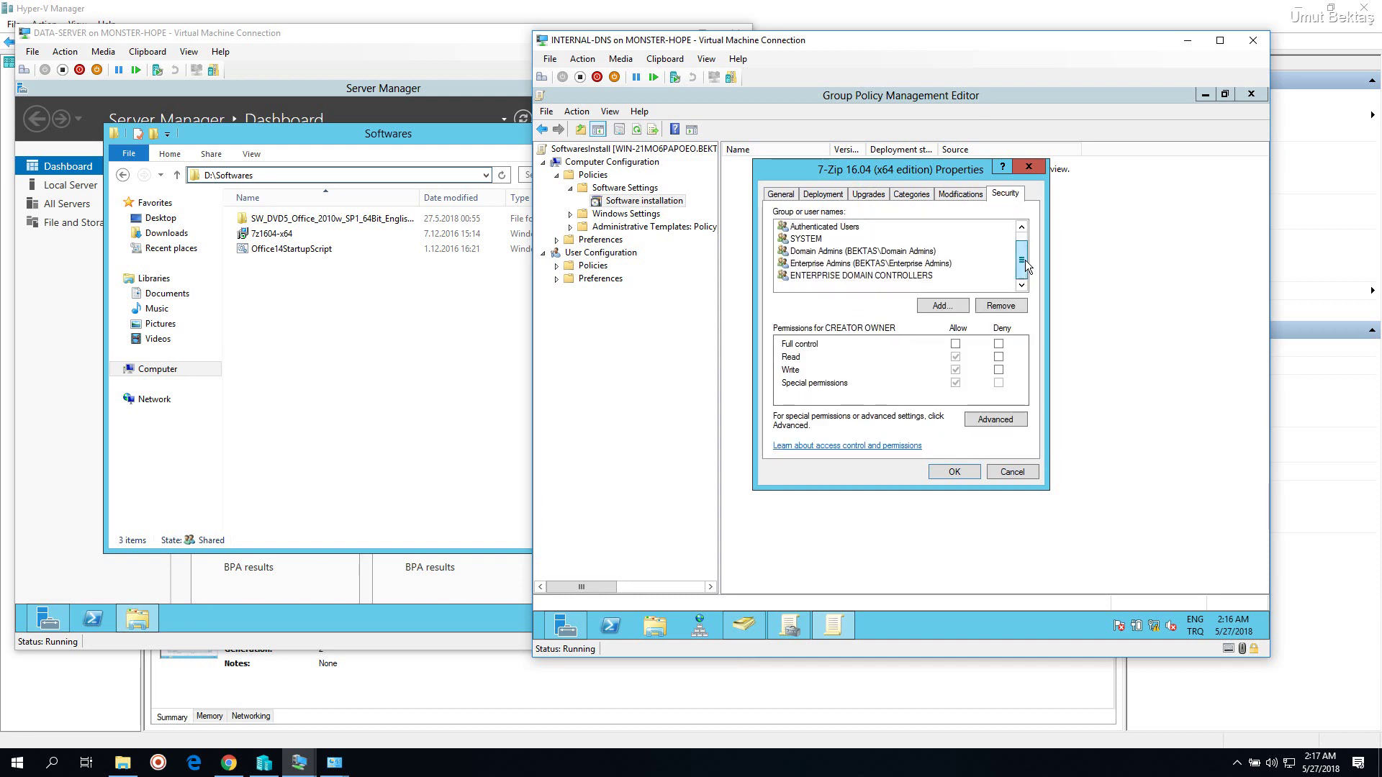
pyautogui.scroll(1, 1028, 253)
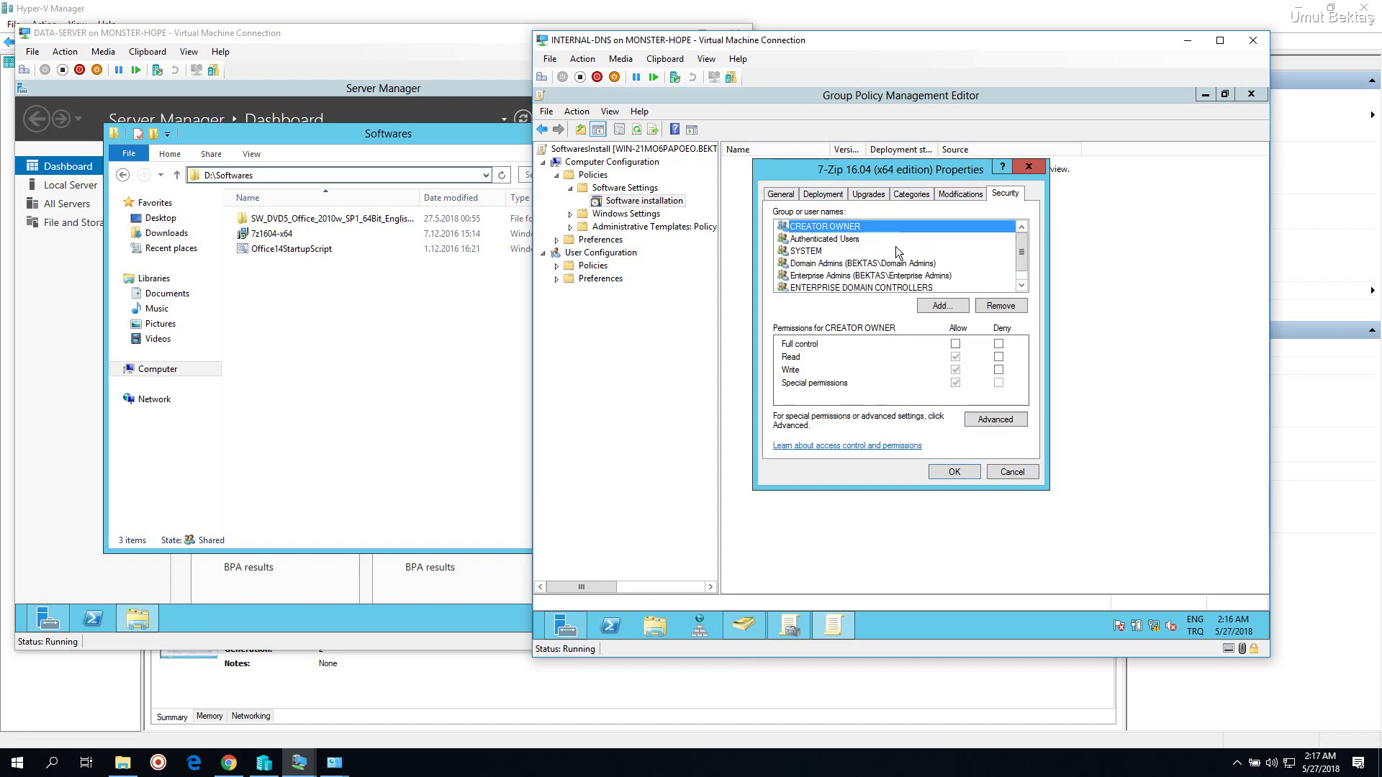
pyautogui.click(839, 239)
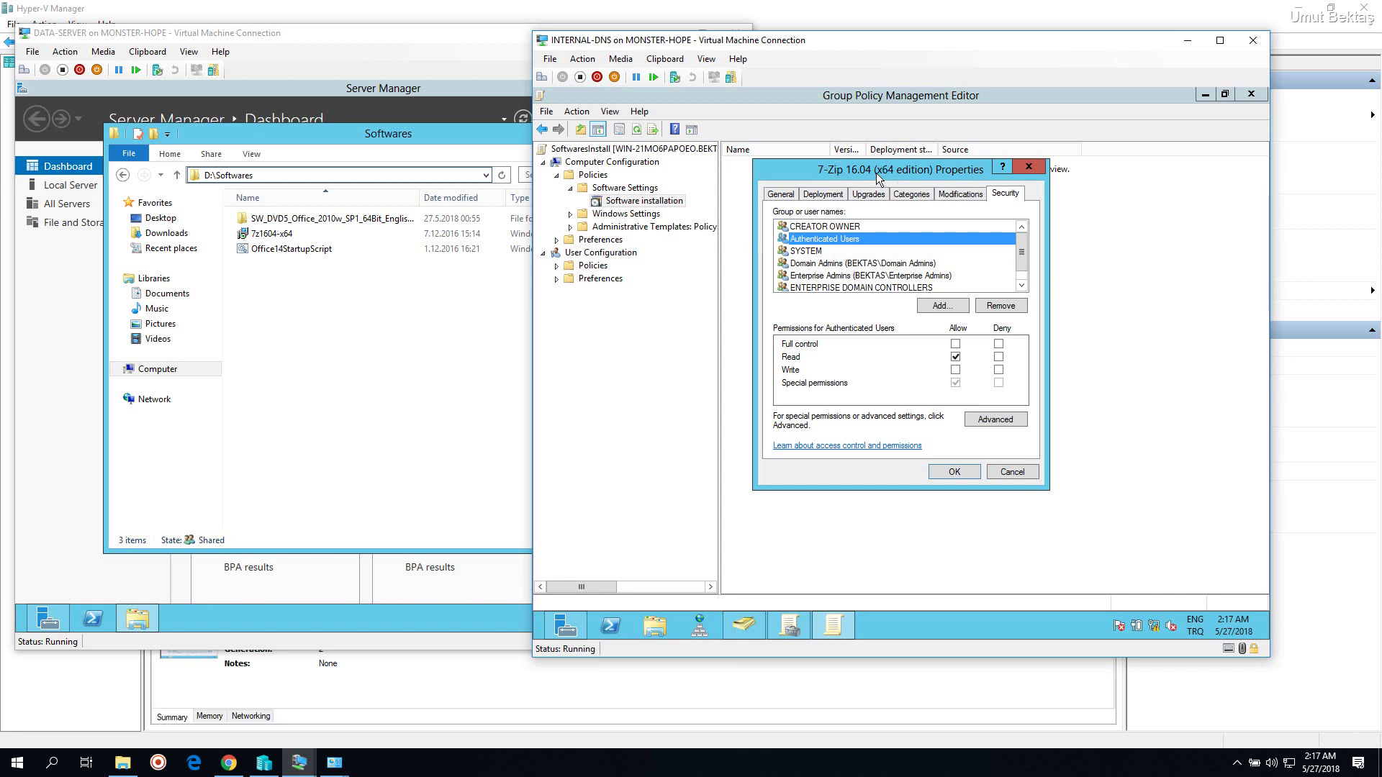
pyautogui.moveTo(878, 172); pyautogui.dragTo(848, 154)
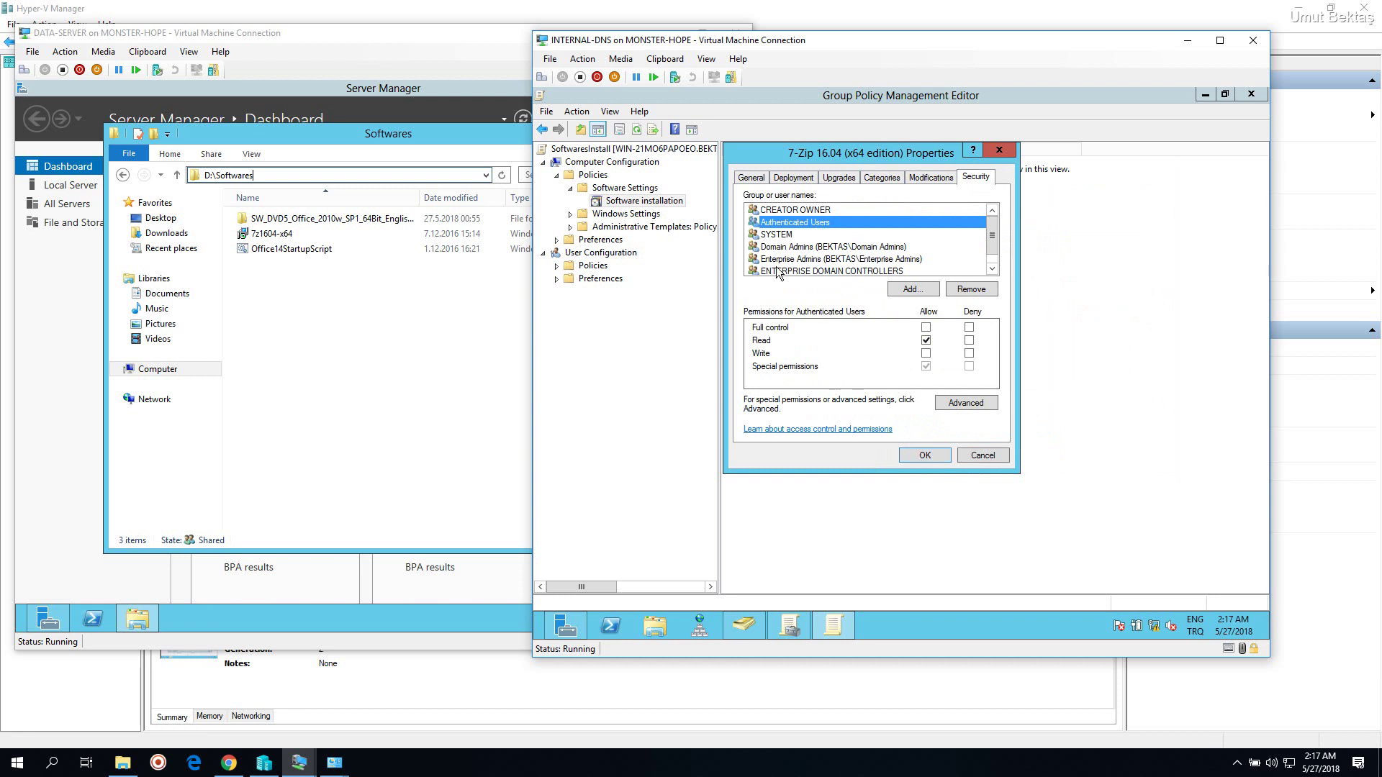
pyautogui.click(797, 179)
pyautogui.click(921, 457)
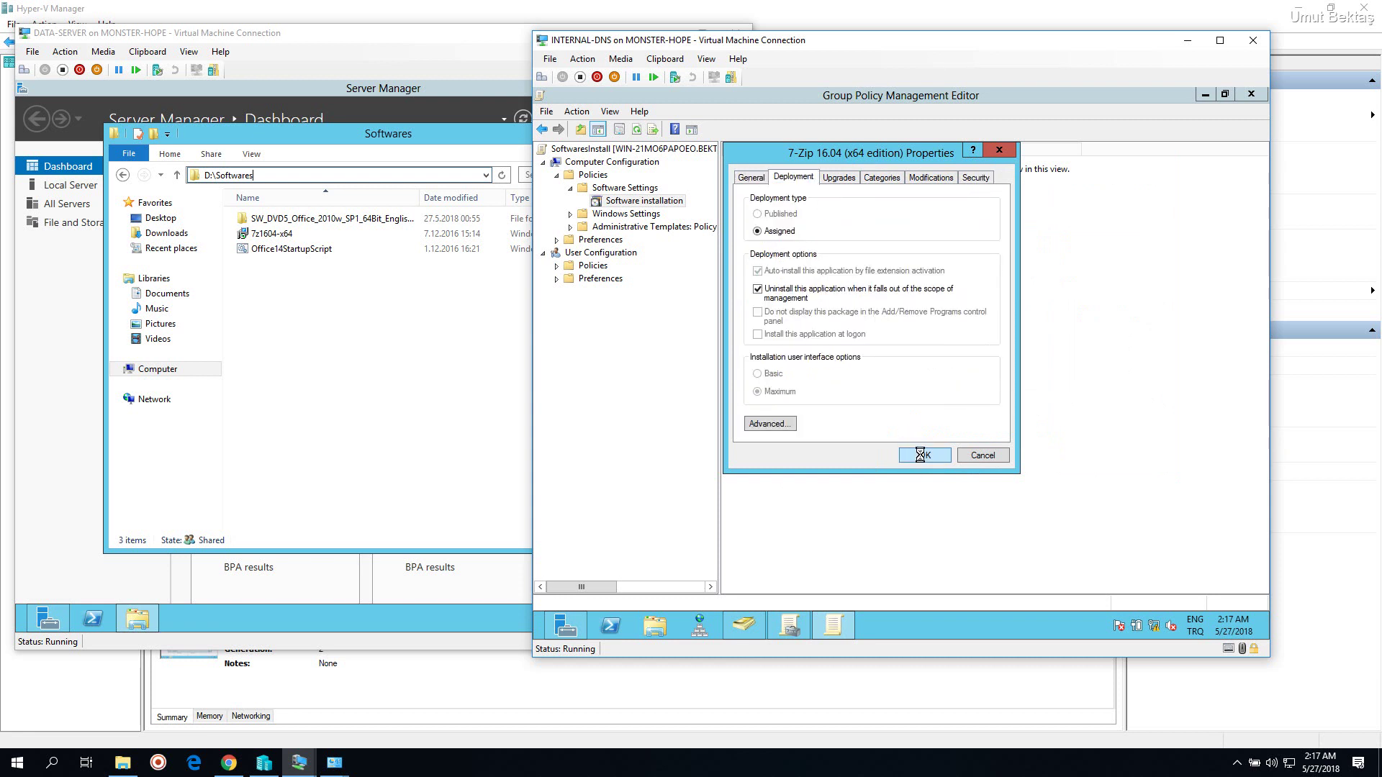
pyautogui.moveTo(820, 46); pyautogui.dragTo(783, 38)
# Close the policy editor and check that the Pc OU in Active Directory Users and Computers holds the desktop computer
pyautogui.click(791, 158)
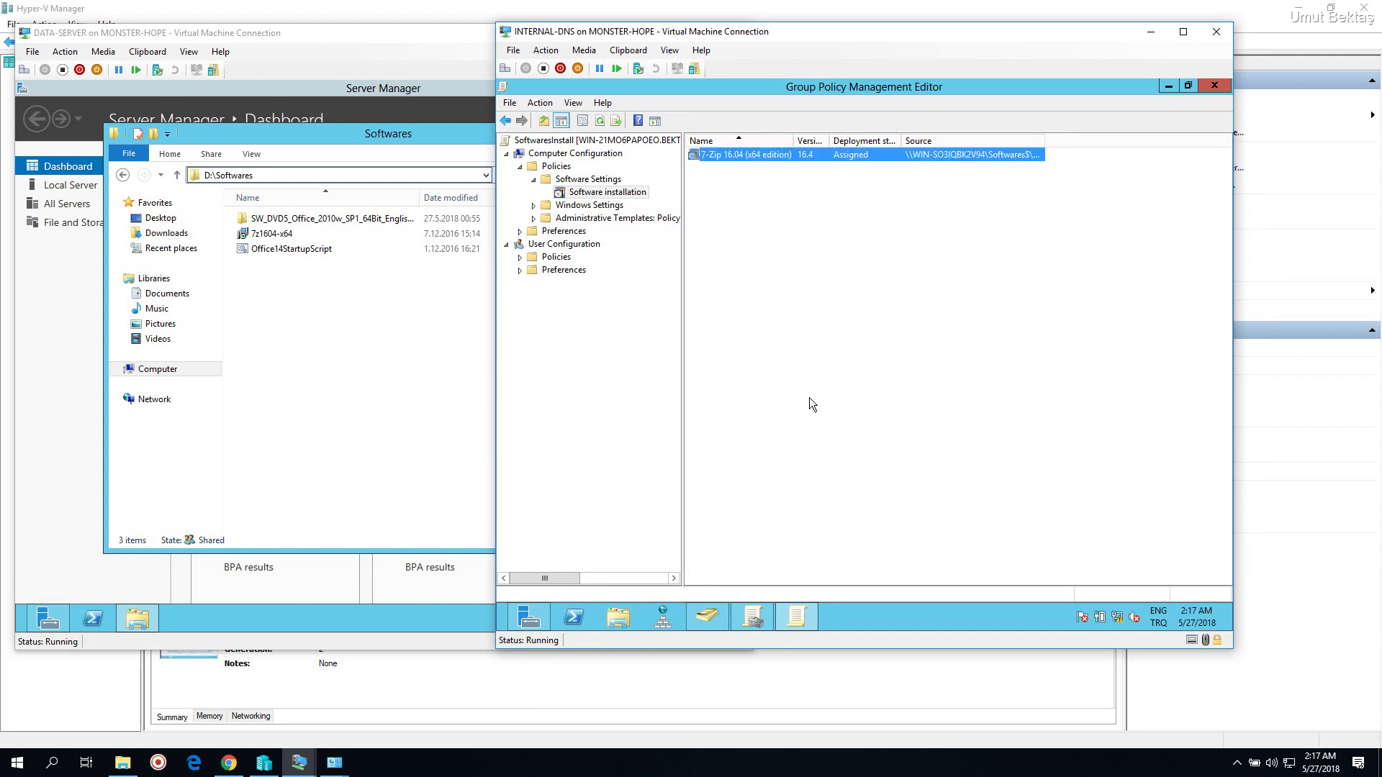
pyautogui.click(810, 395)
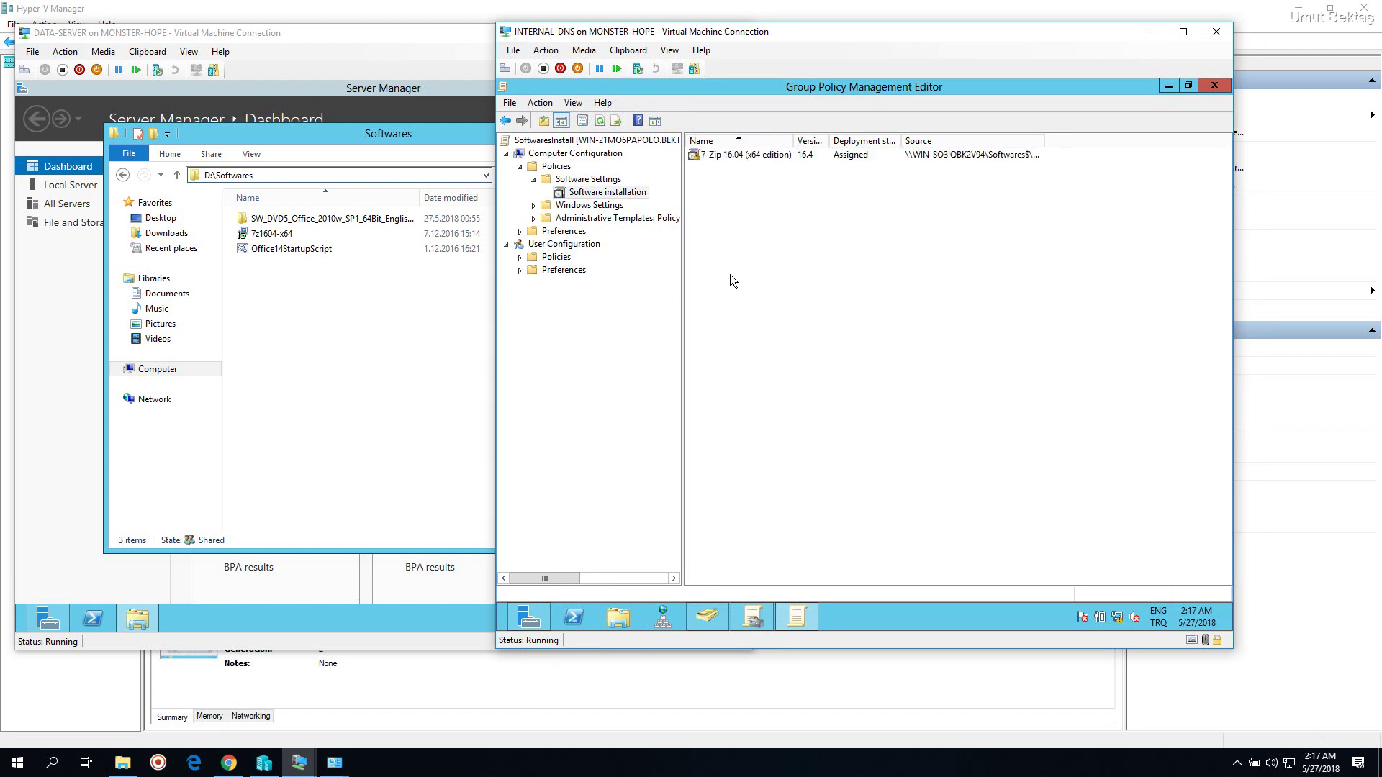
pyautogui.click(1215, 85)
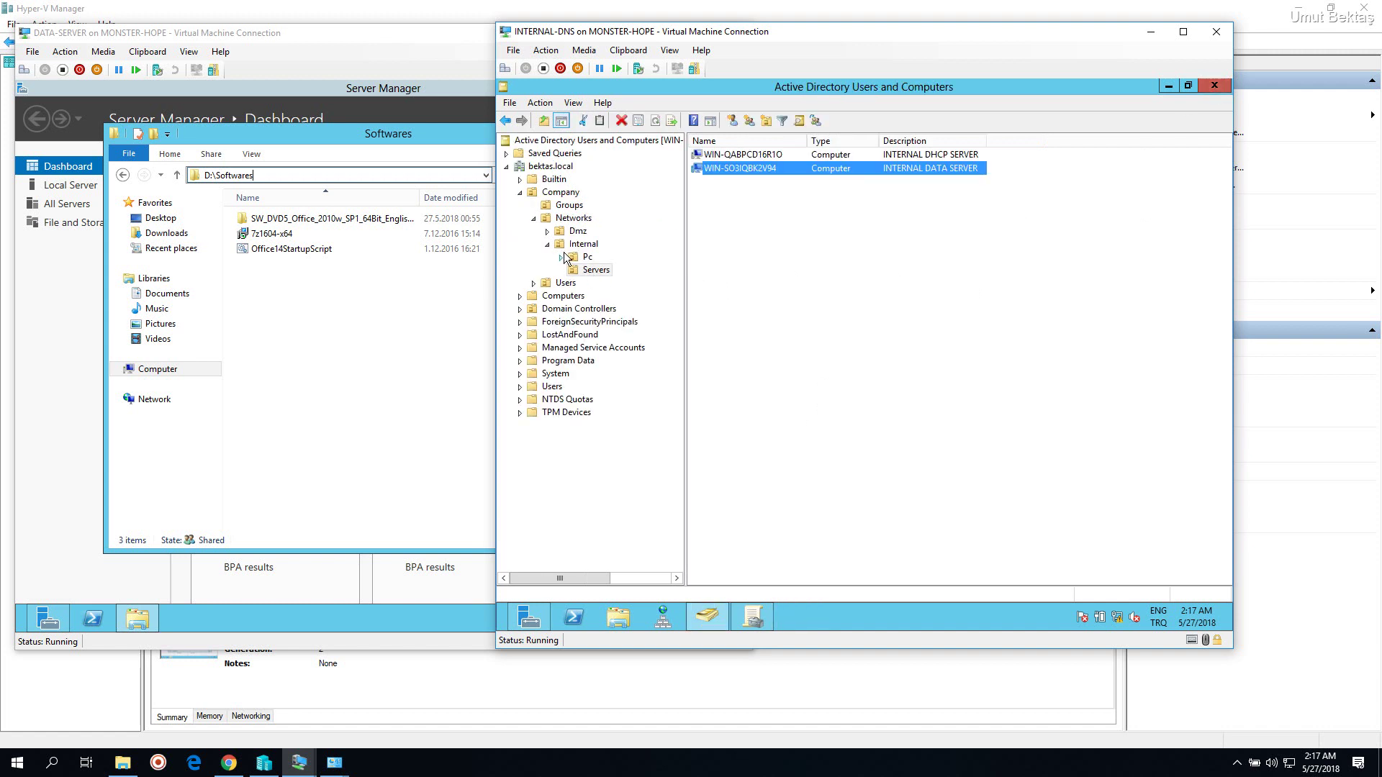
pyautogui.click(593, 273)
pyautogui.click(587, 259)
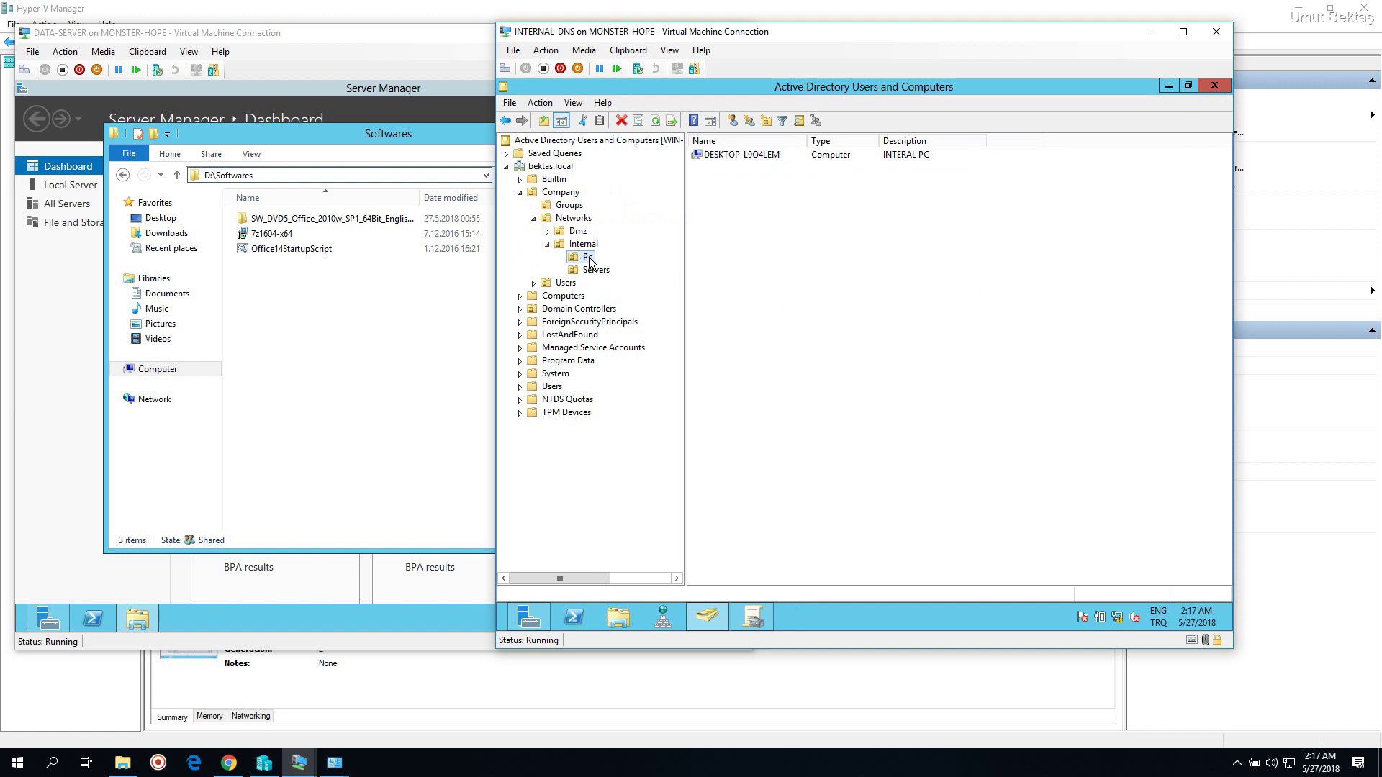
pyautogui.click(765, 617)
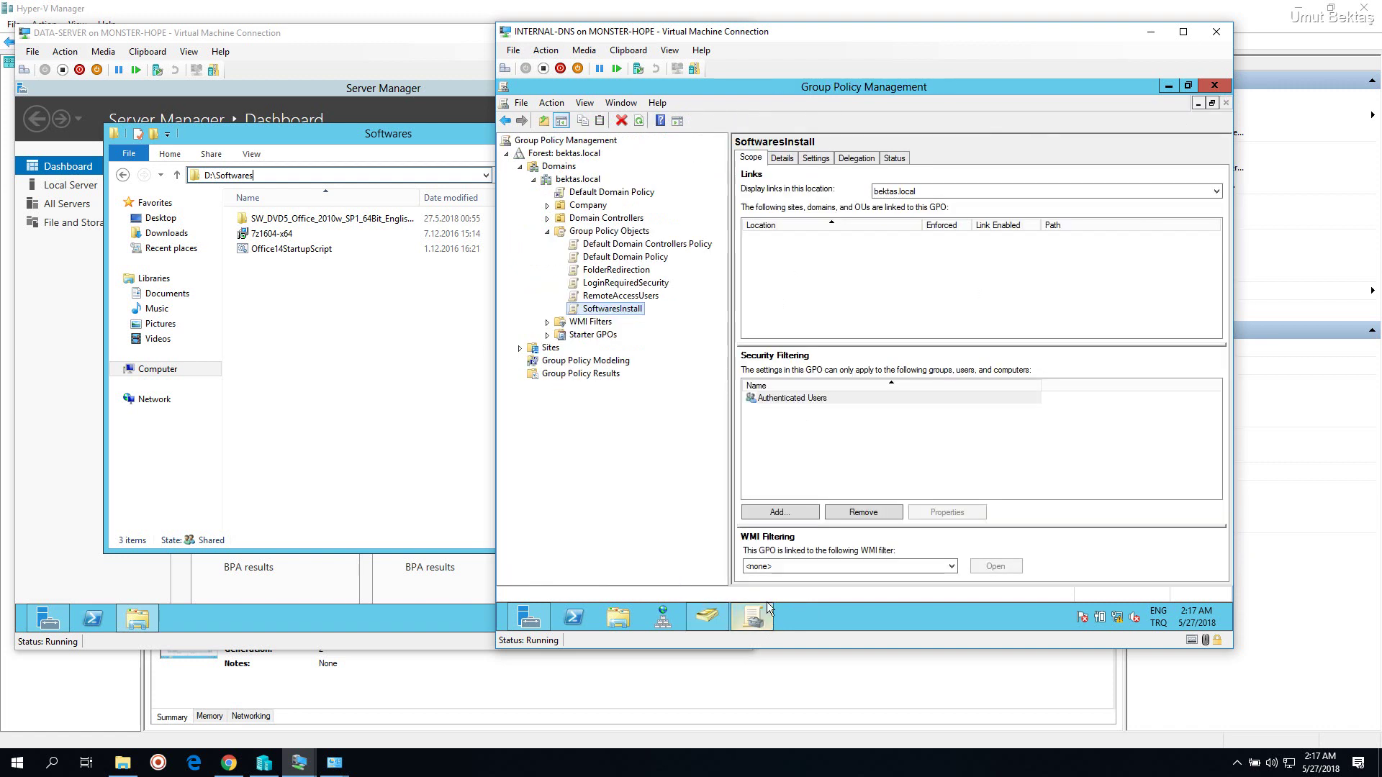
# Expand Company > Networks > Internal and drag SoftwaresInstall onto the Pc OU, confirming the link
pyautogui.click(547, 205)
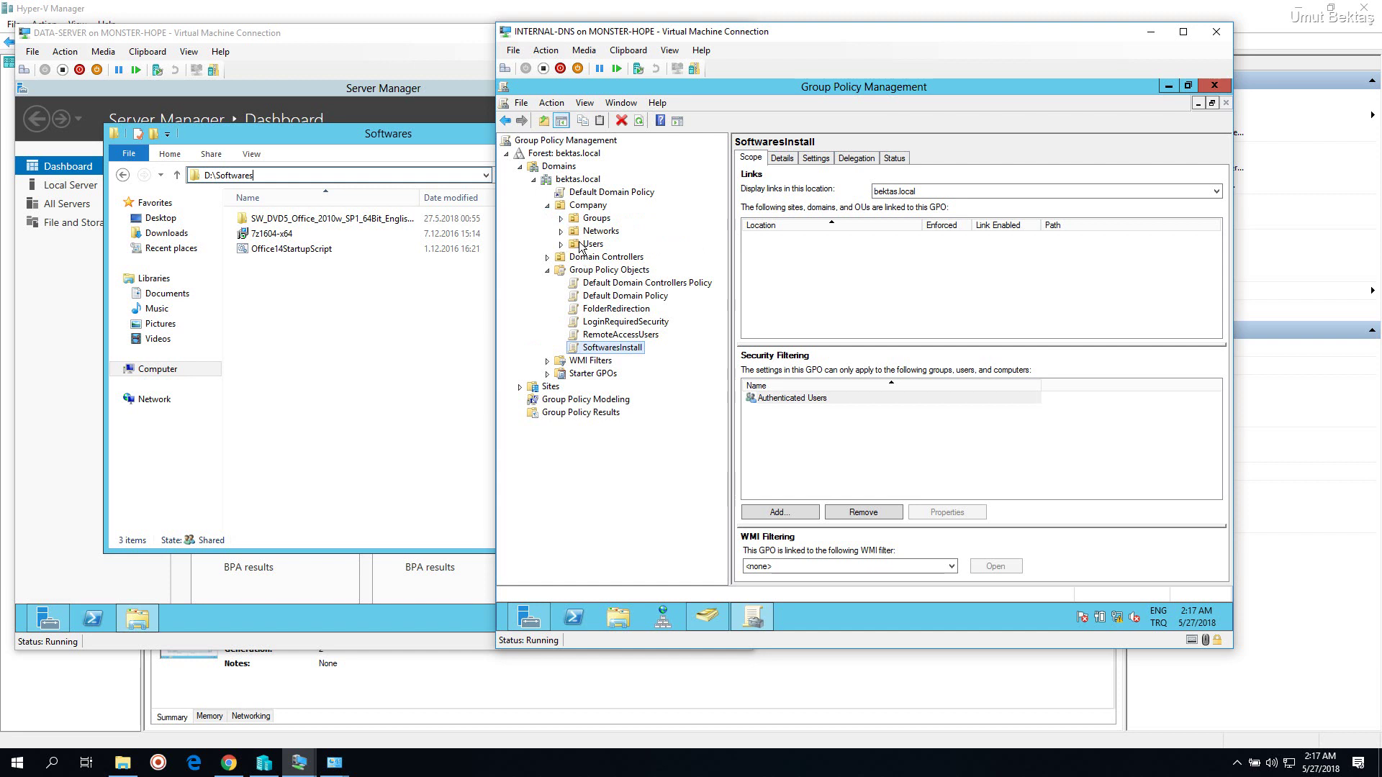
pyautogui.click(562, 232)
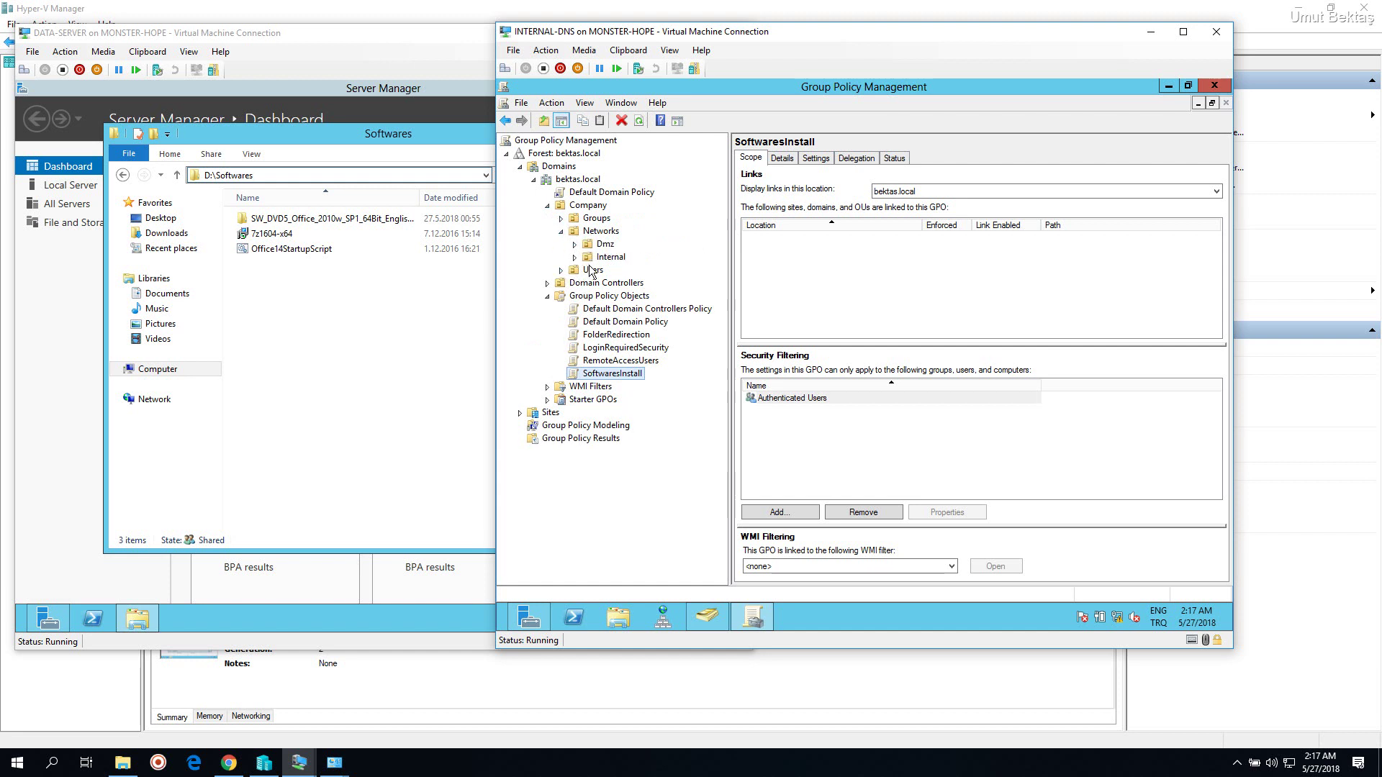
pyautogui.click(576, 258)
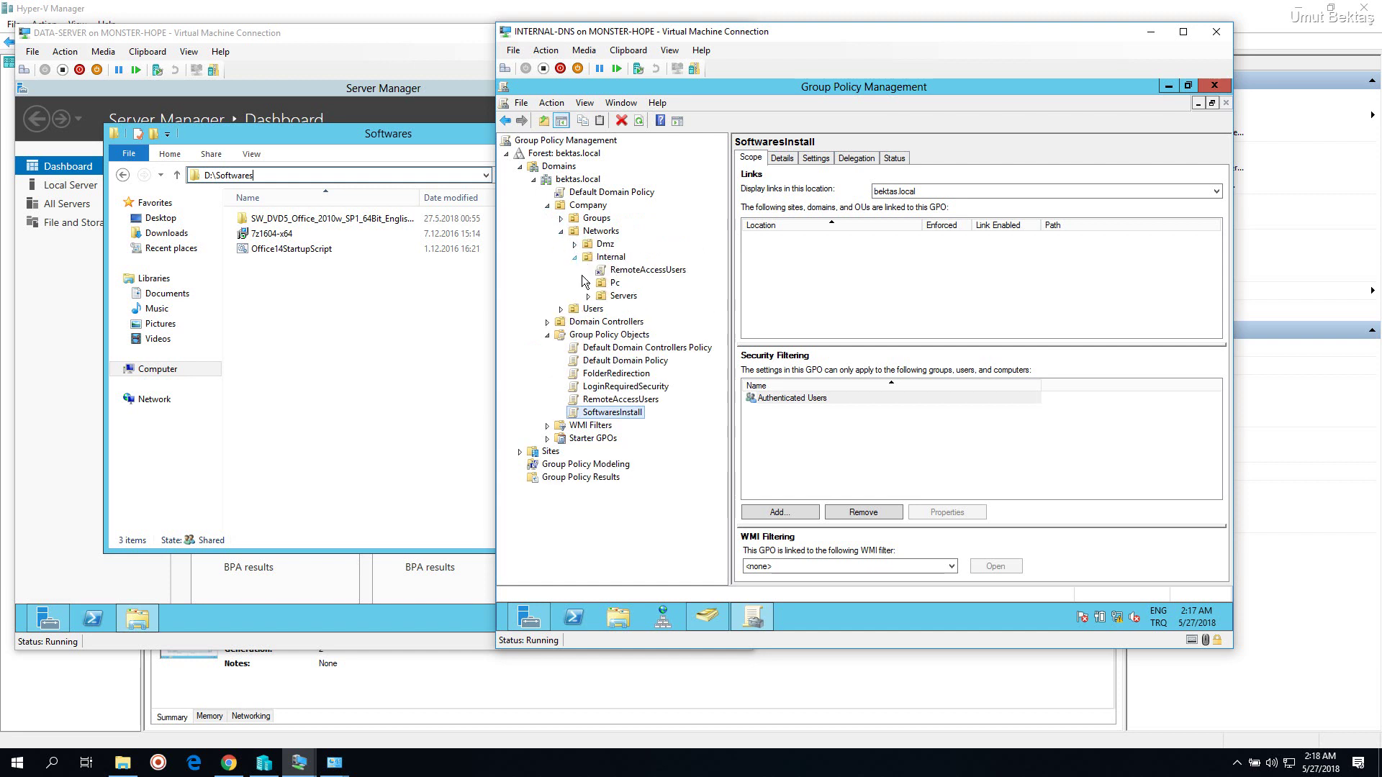
pyautogui.click(588, 284)
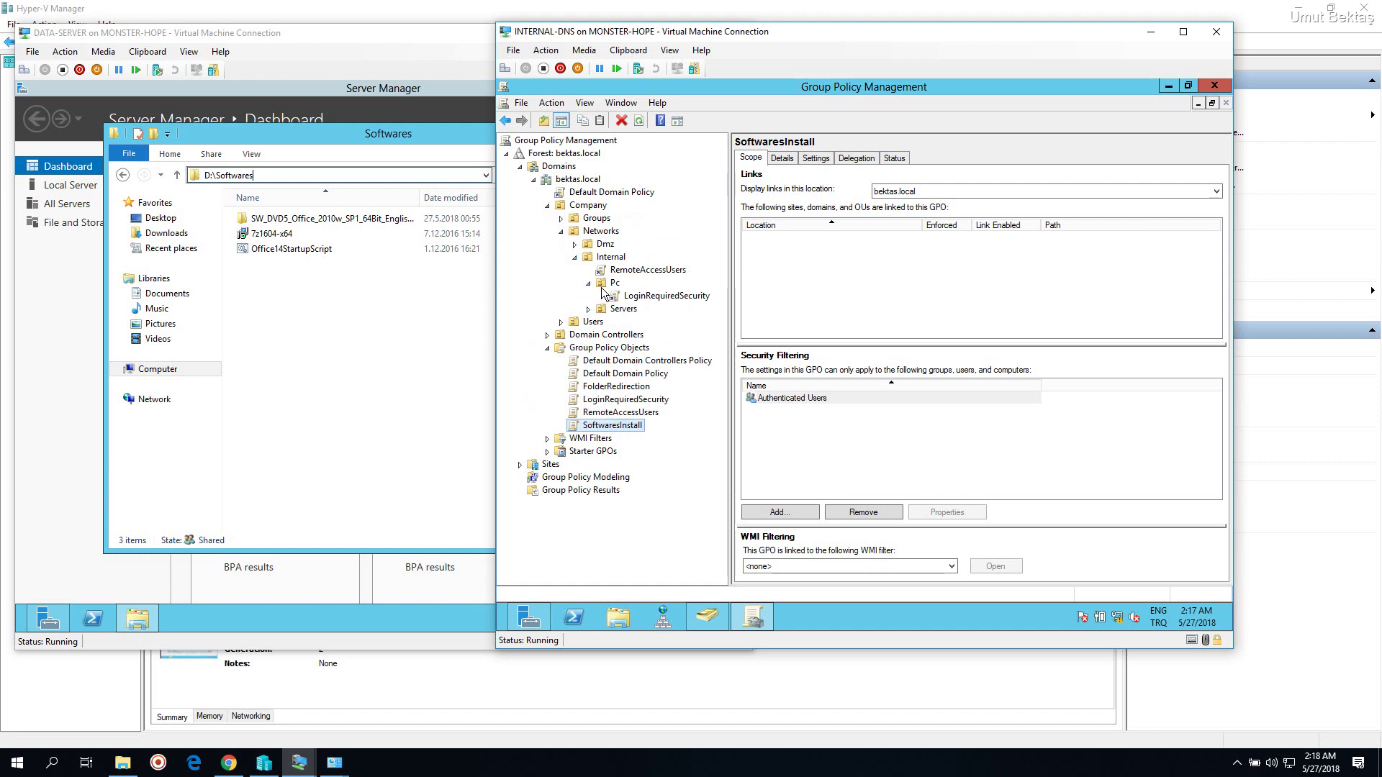
pyautogui.moveTo(580, 425); pyautogui.dragTo(614, 288)
pyautogui.click(908, 380)
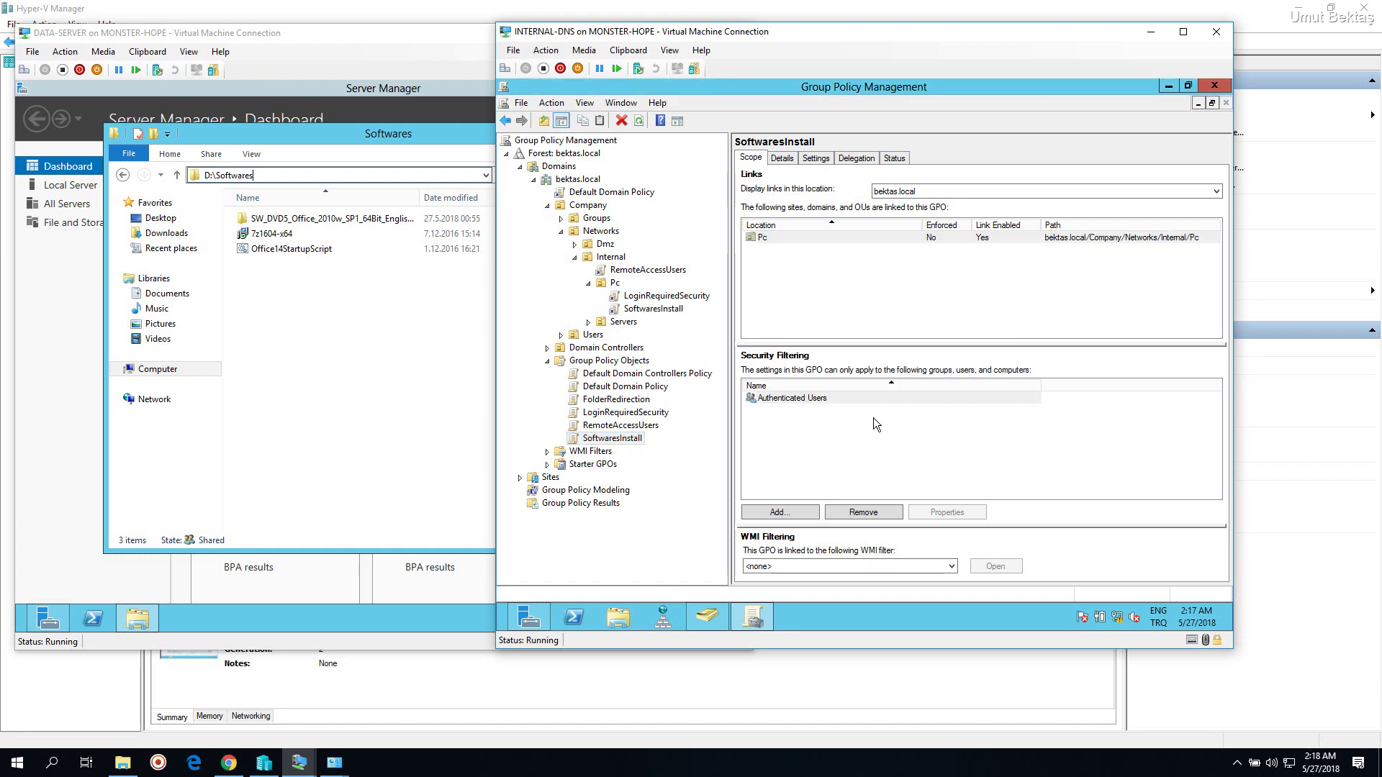
# Set the SoftwaresInstall GPO status to User configuration settings disabled
pyautogui.click(782, 158)
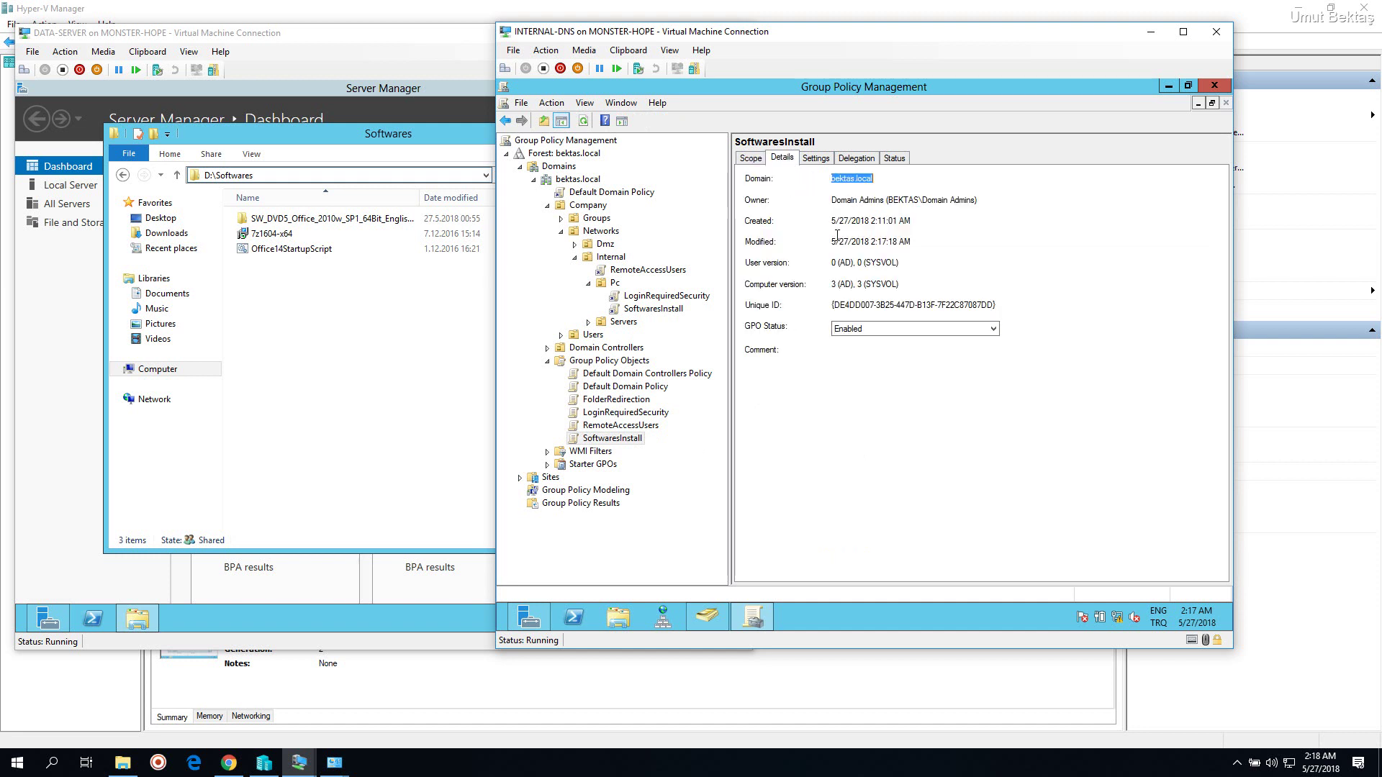
pyautogui.click(862, 331)
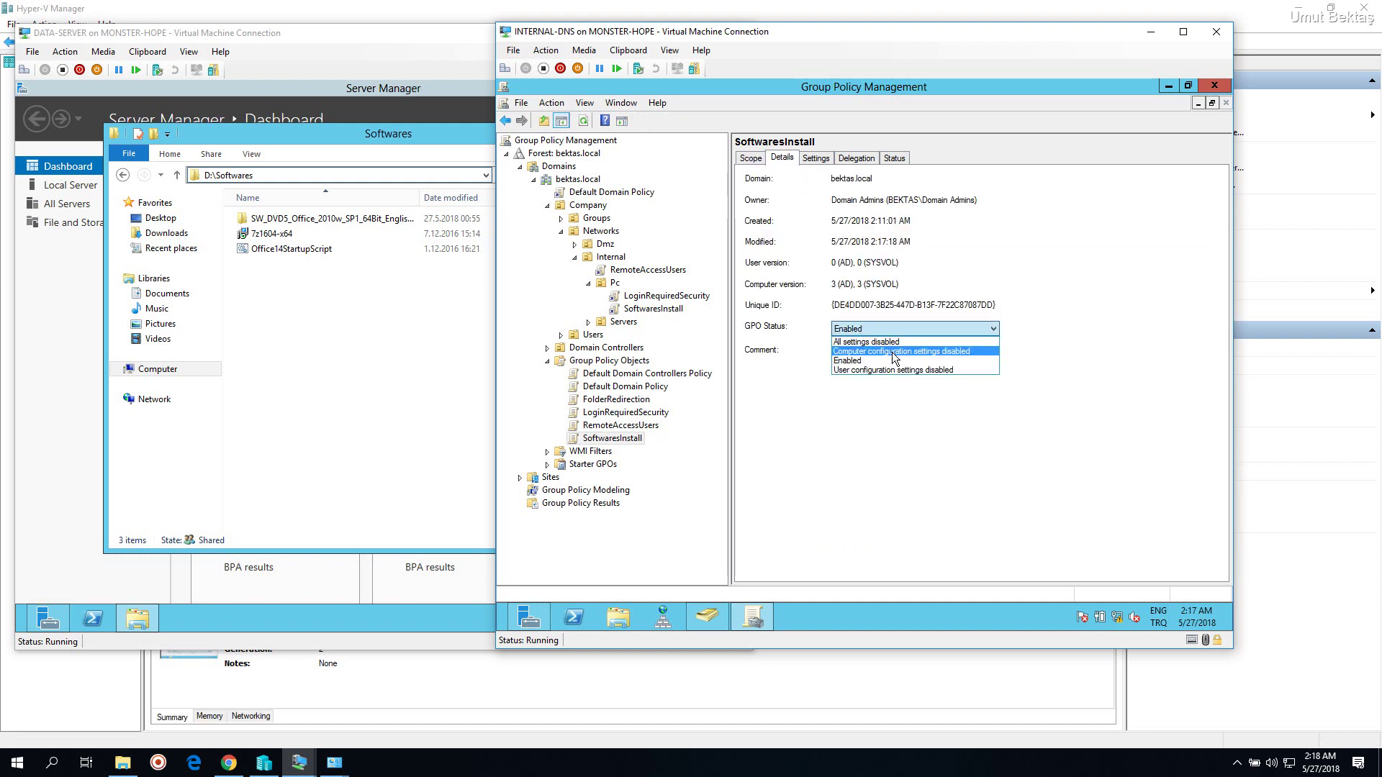
pyautogui.click(853, 371)
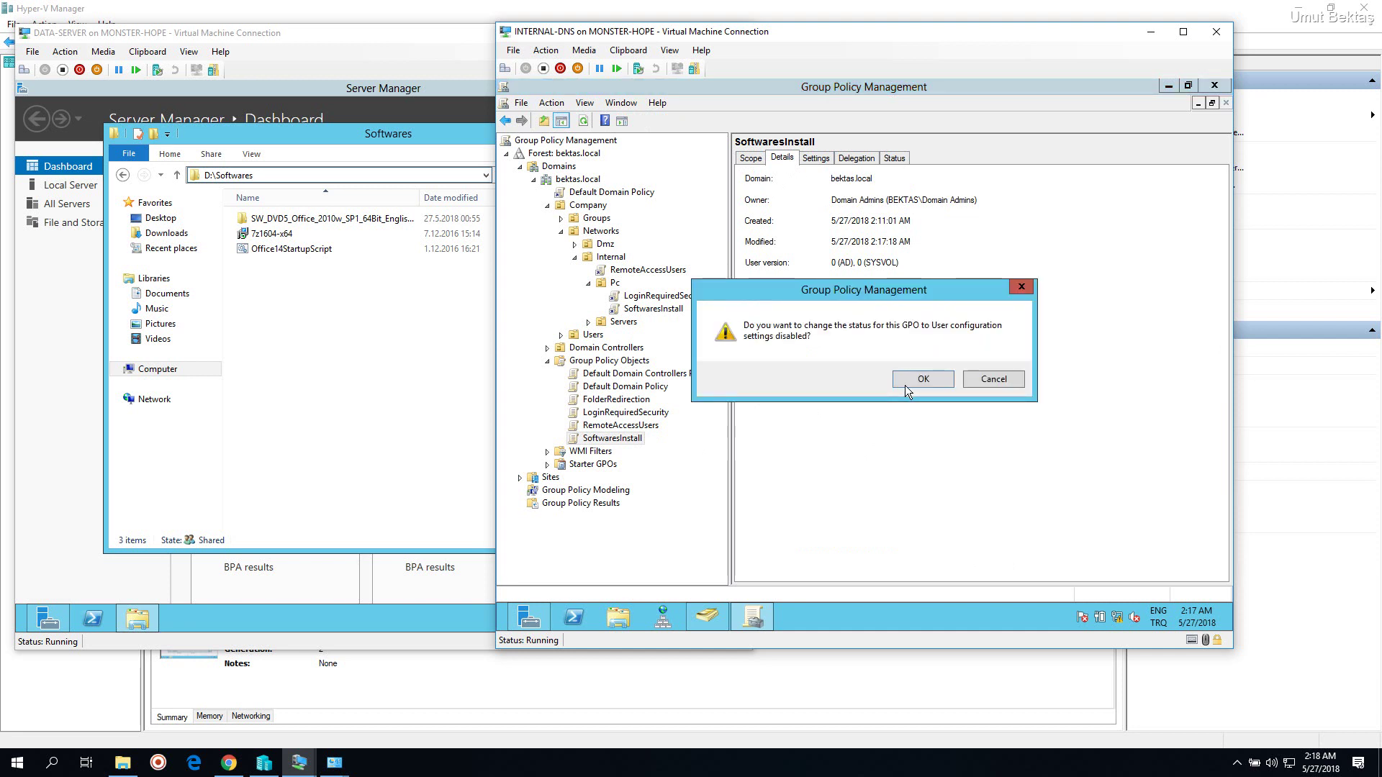
pyautogui.click(907, 382)
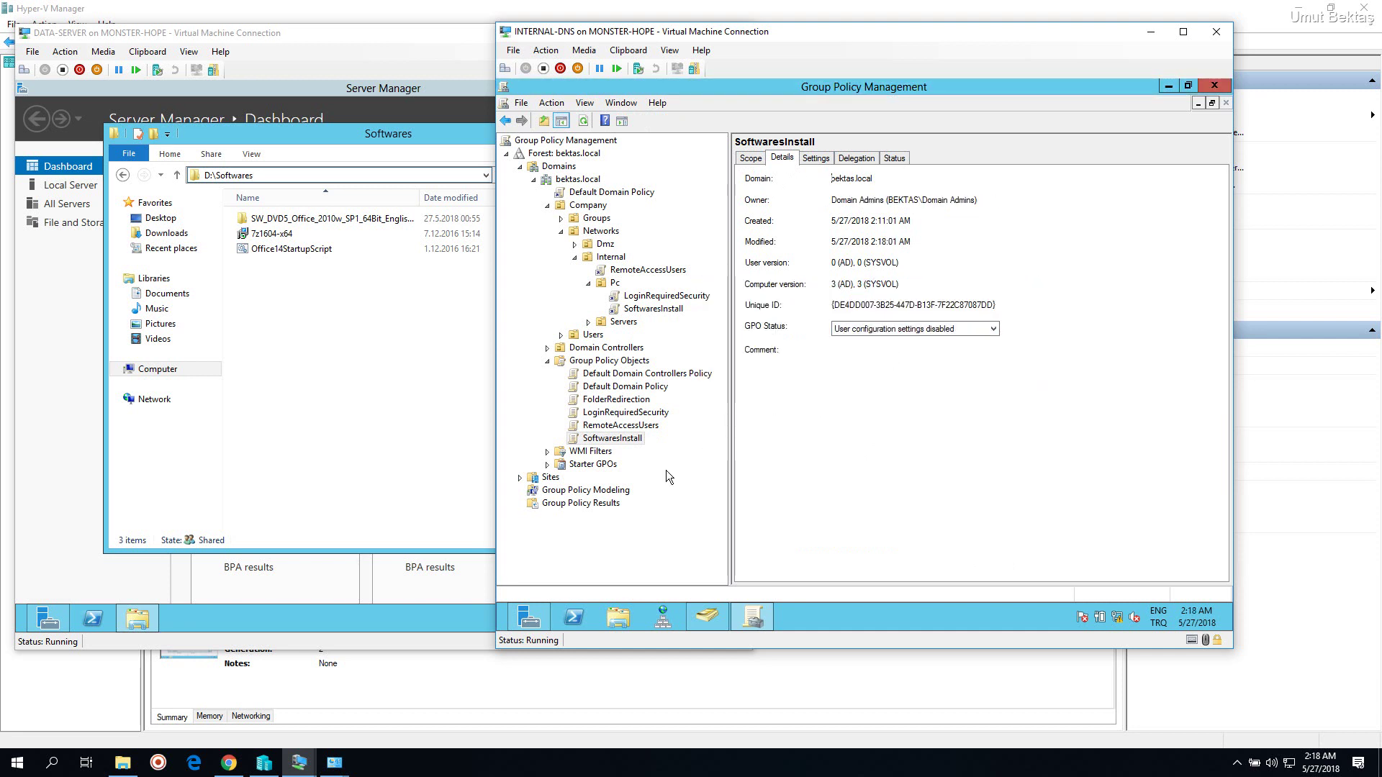
# Switch from the server windows to the INTERNAL-PC client virtual machine
pyautogui.click(719, 619)
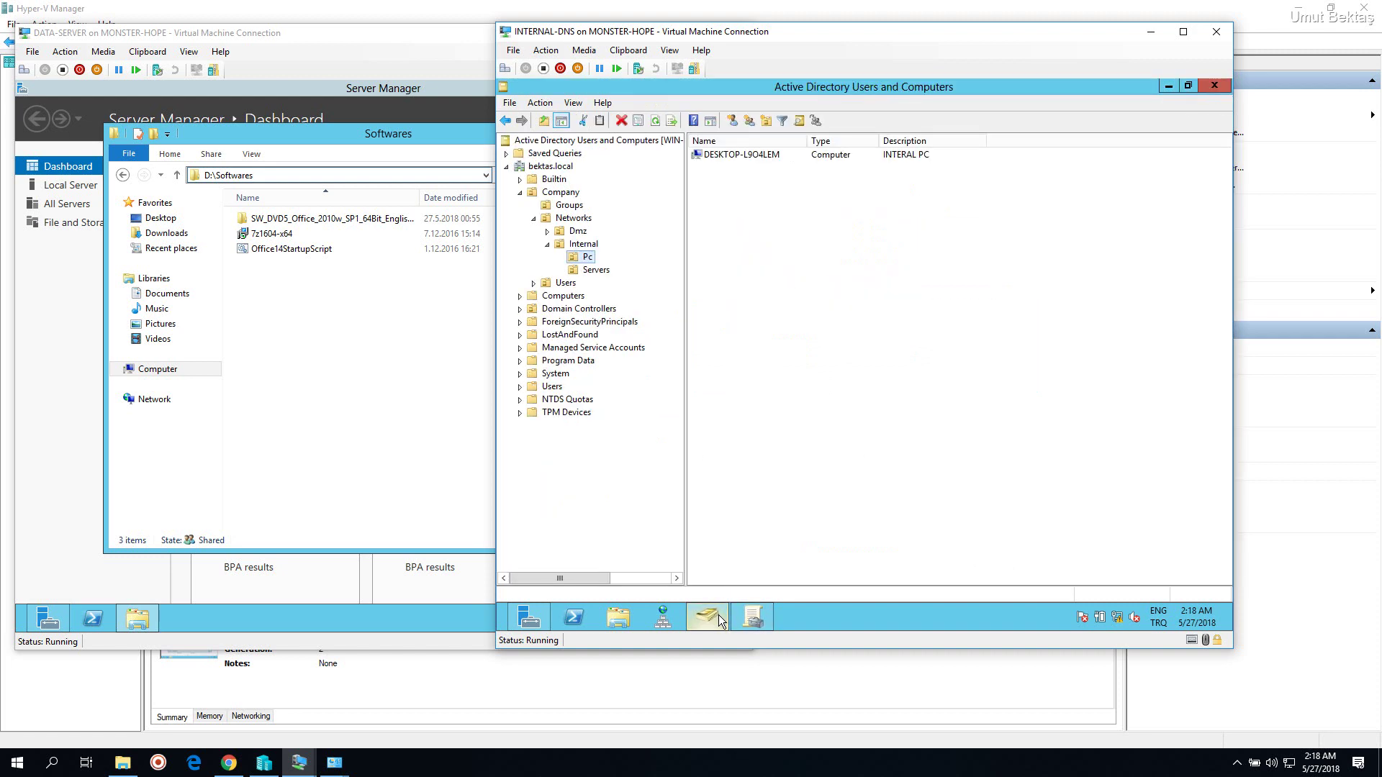
pyautogui.click(719, 619)
pyautogui.click(755, 618)
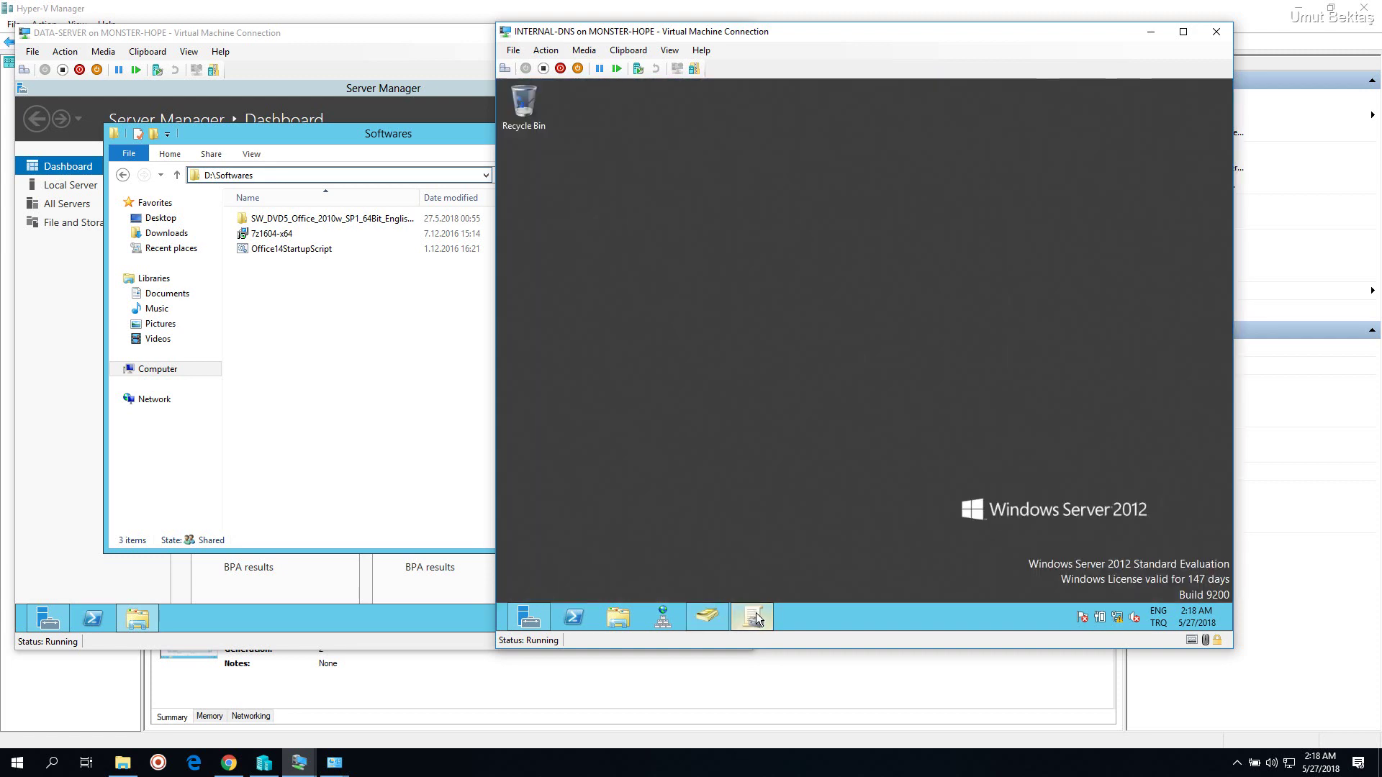
pyautogui.click(754, 618)
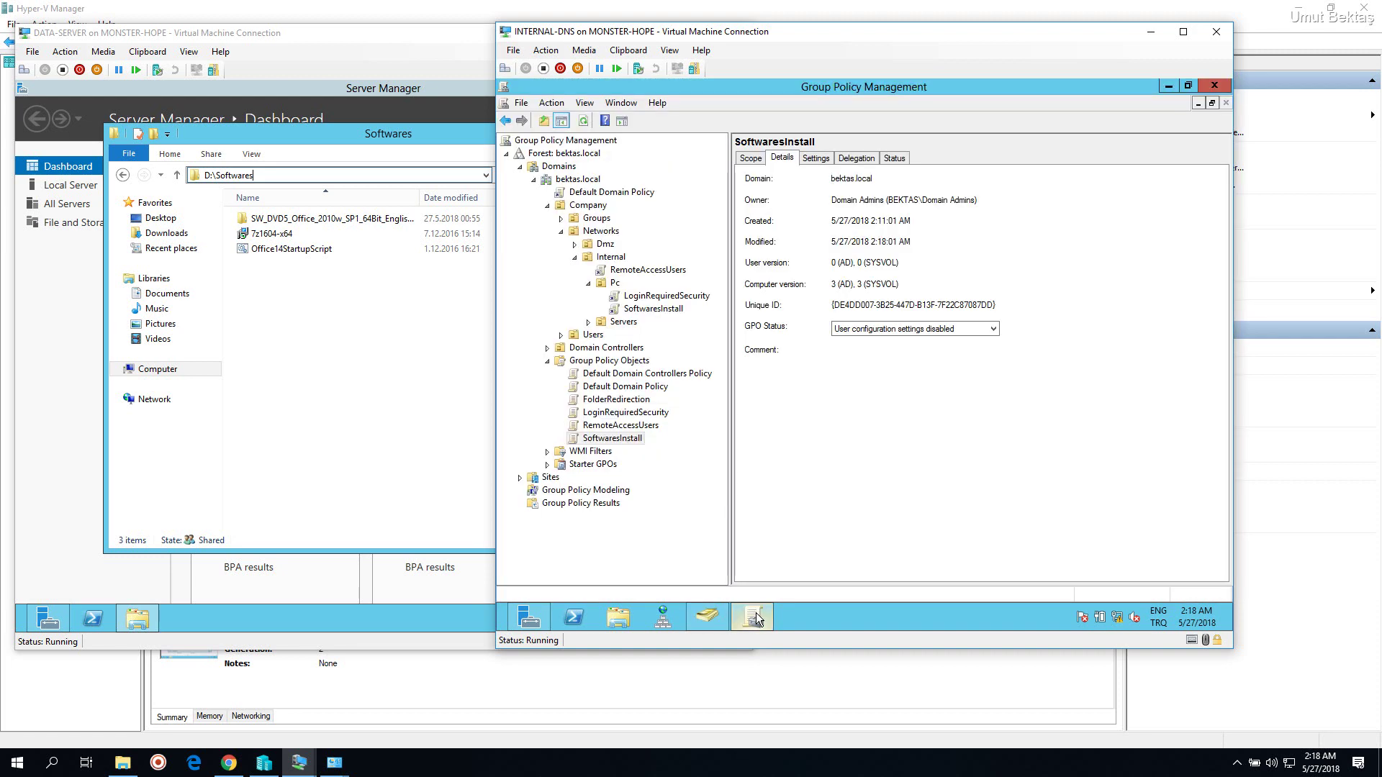
pyautogui.click(419, 403)
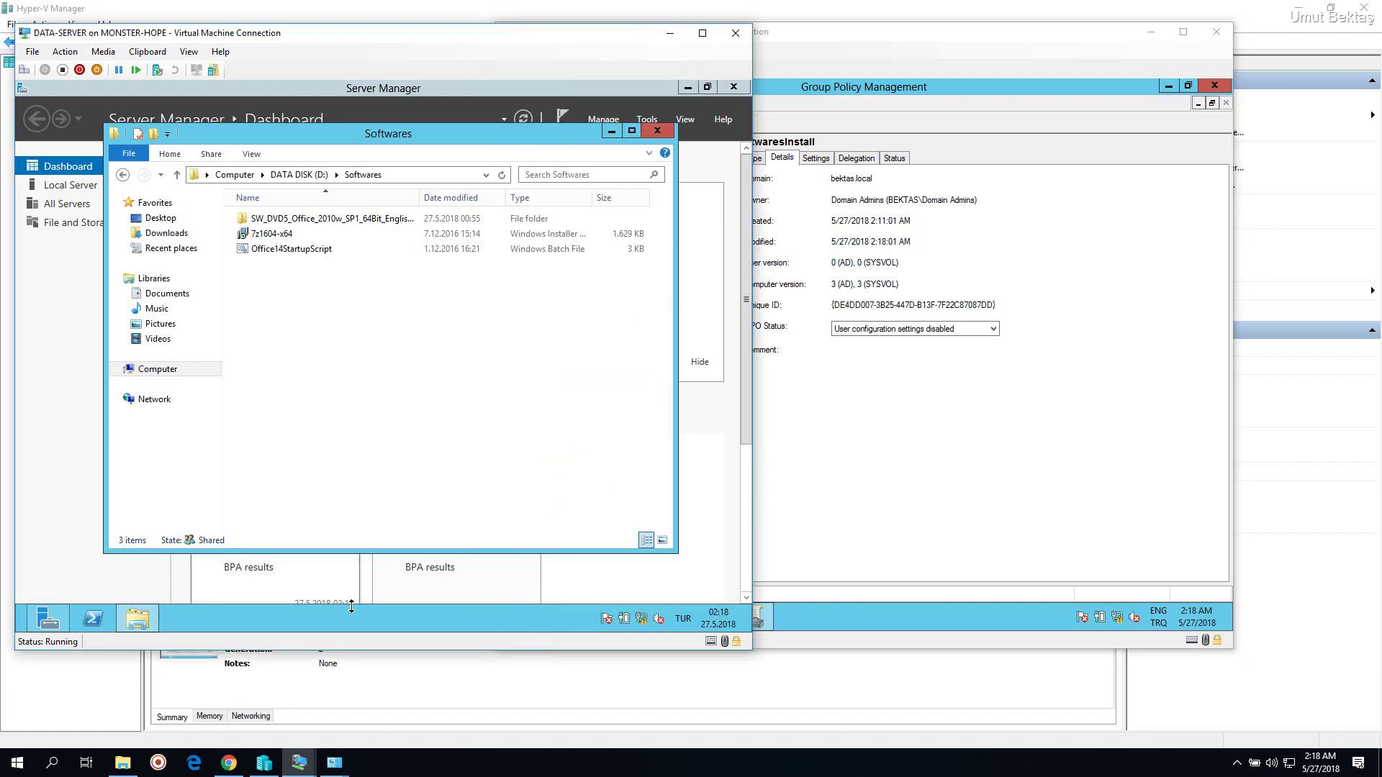
# On INTERNAL-PC, run gpupdate /force from a Command Prompt
pyautogui.moveTo(299, 764)
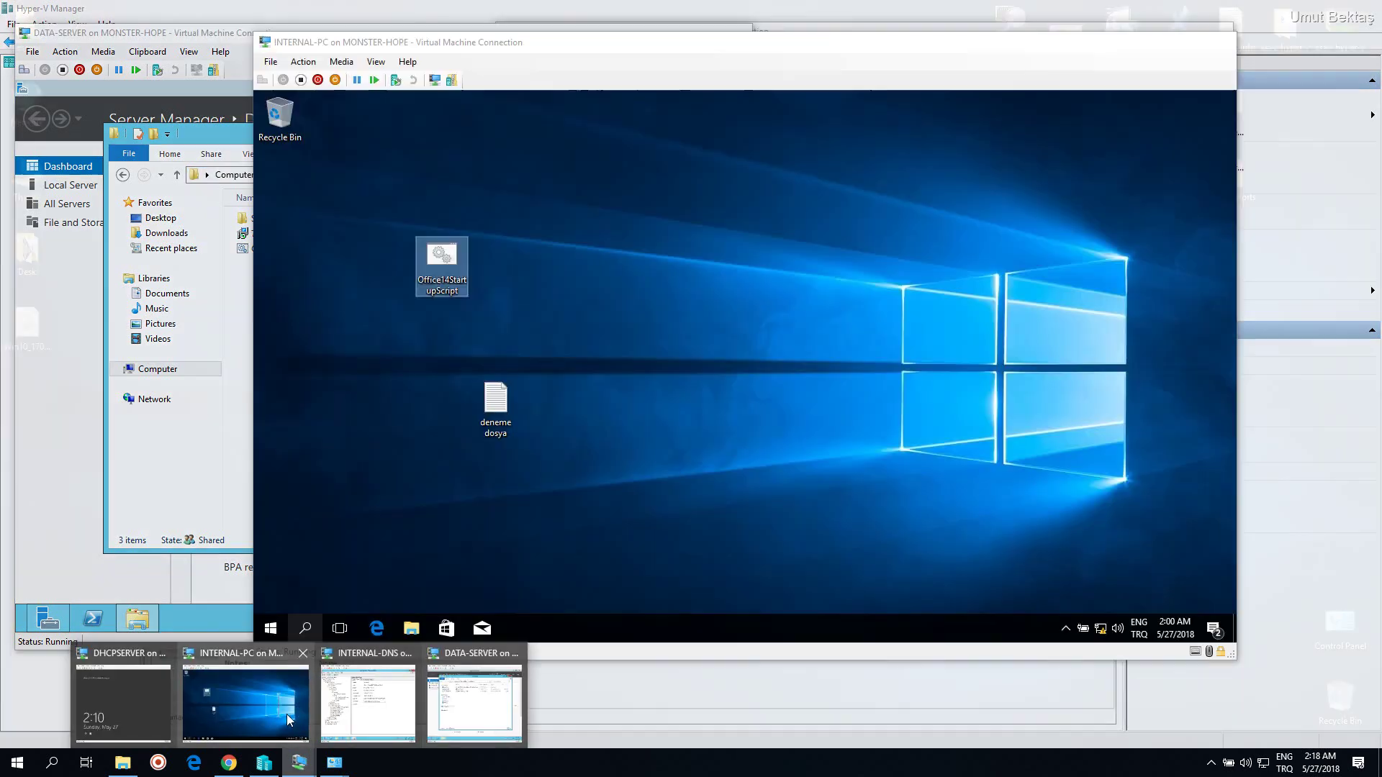
pyautogui.click(287, 714)
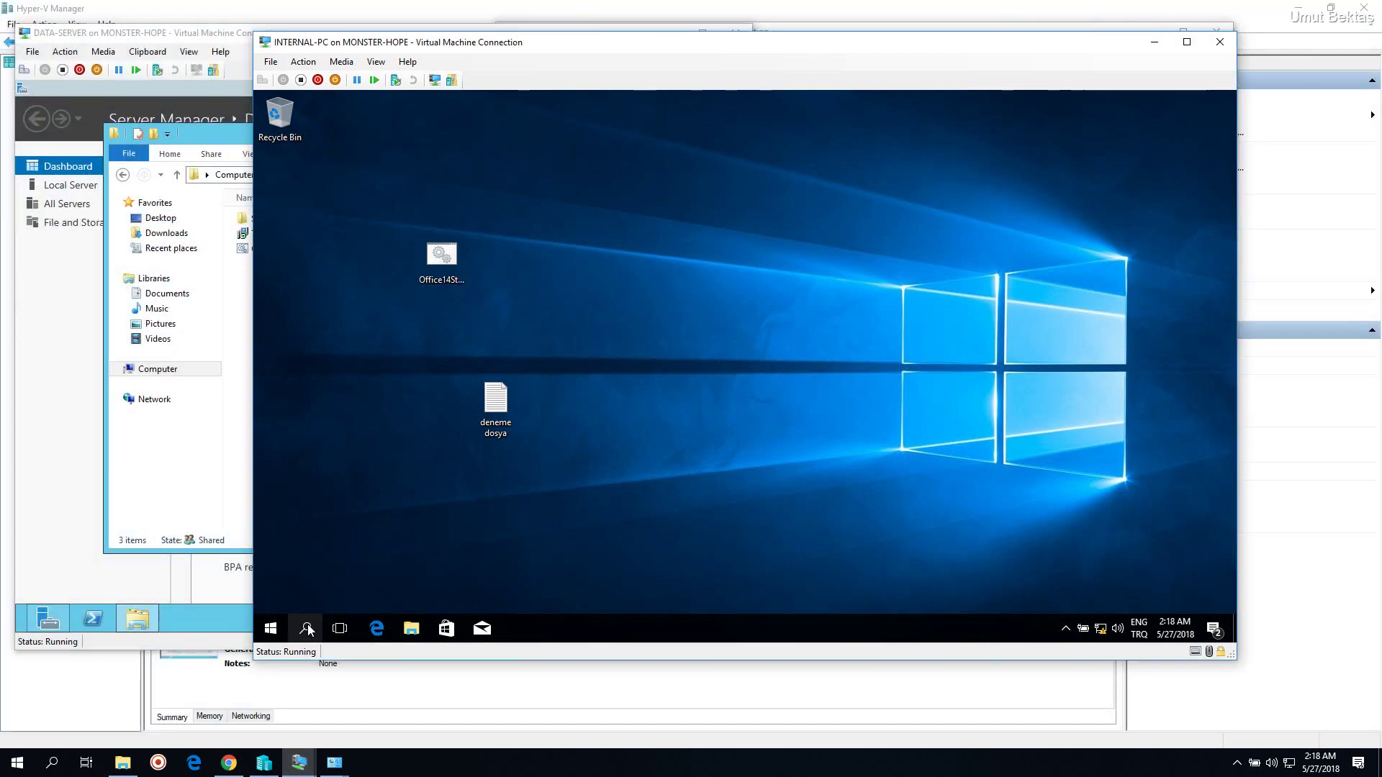
pyautogui.press('super+r')
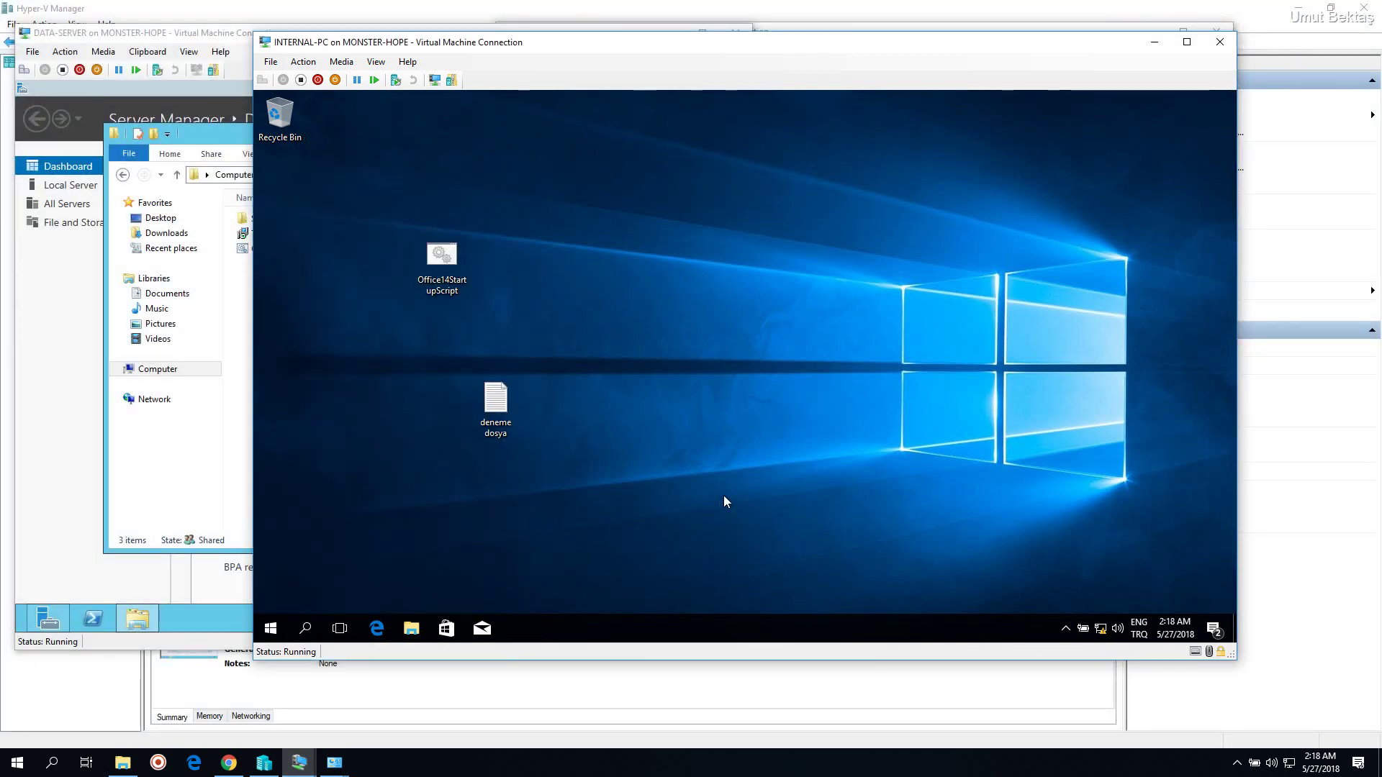
pyautogui.press('Return')
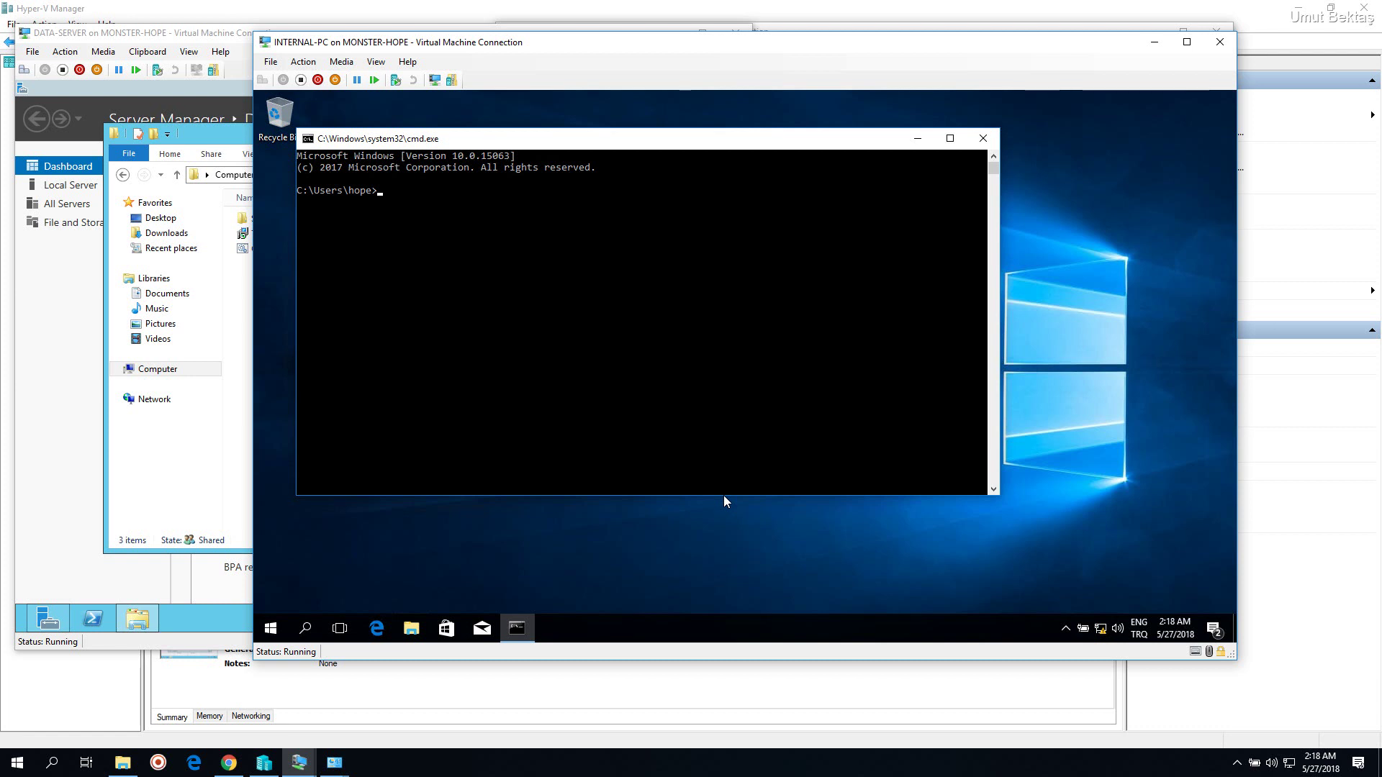
pyautogui.write('gpupdate /force')
pyautogui.press('Return')
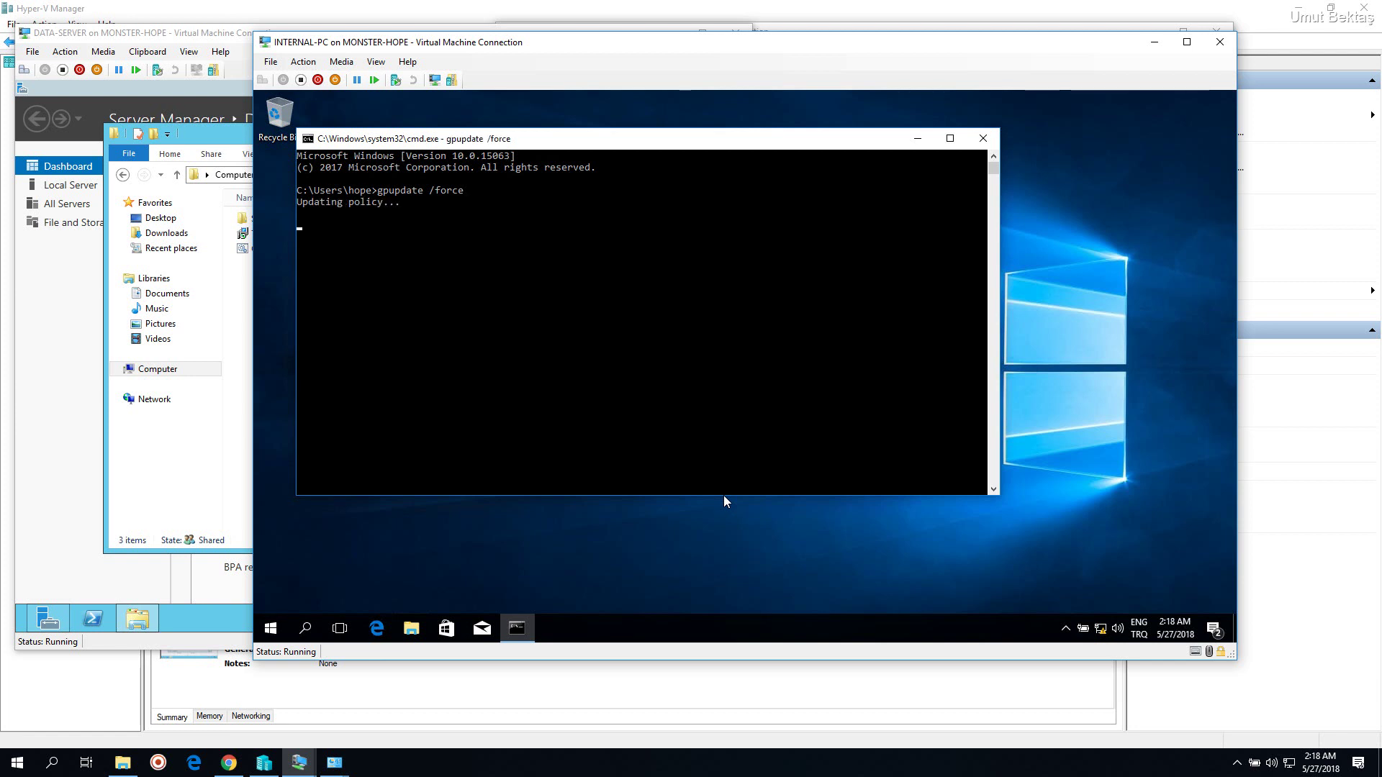
pyautogui.moveTo(662, 55); pyautogui.dragTo(623, 55)
pyautogui.click(446, 236)
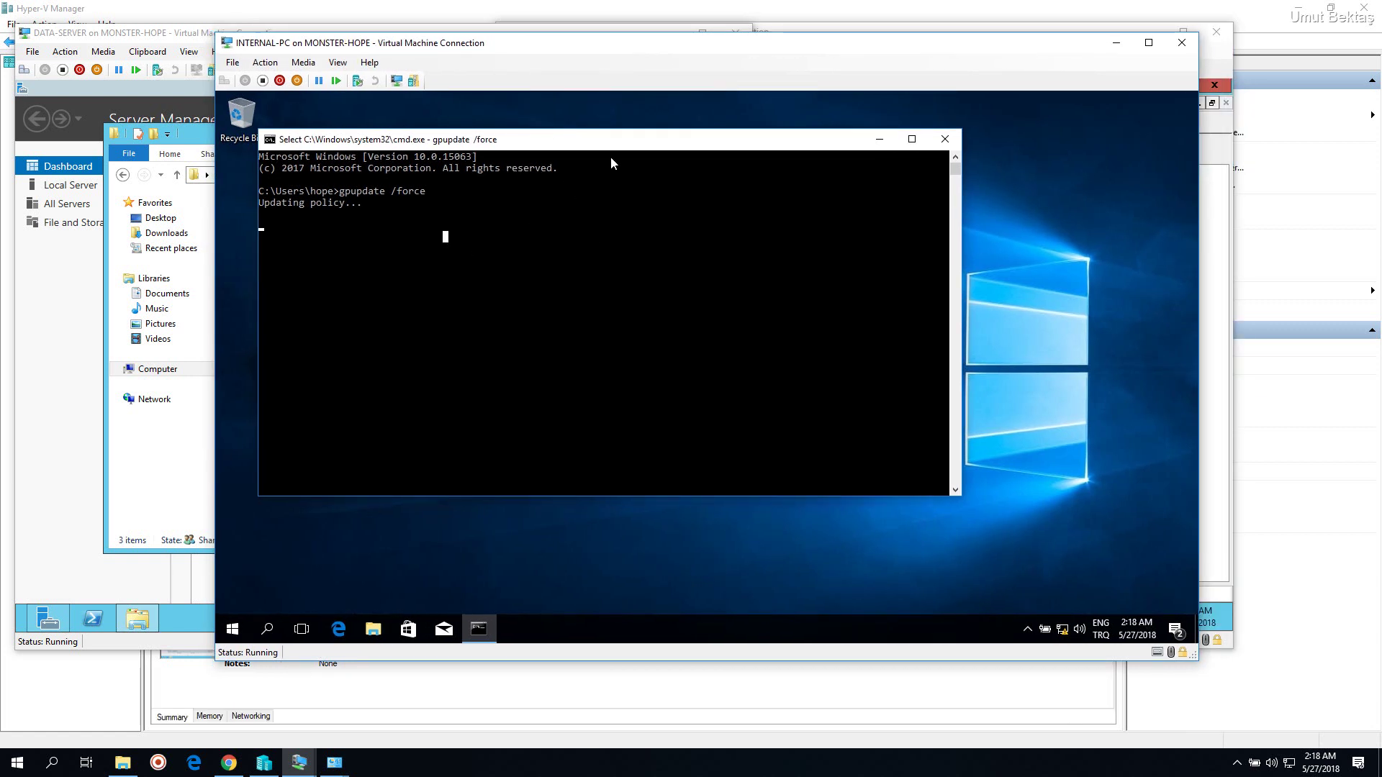
pyautogui.moveTo(611, 141); pyautogui.dragTo(657, 143)
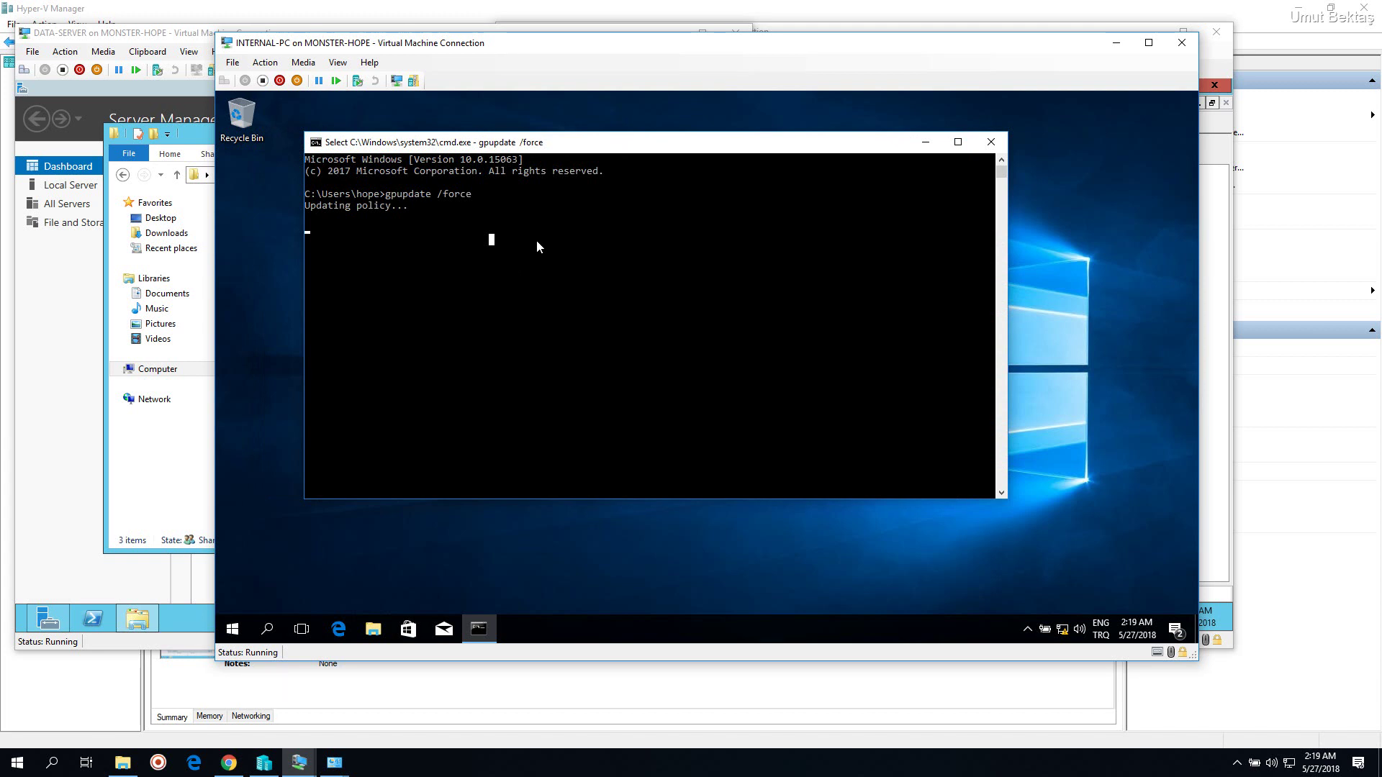
pyautogui.click(537, 240)
pyautogui.rightClick(538, 245)
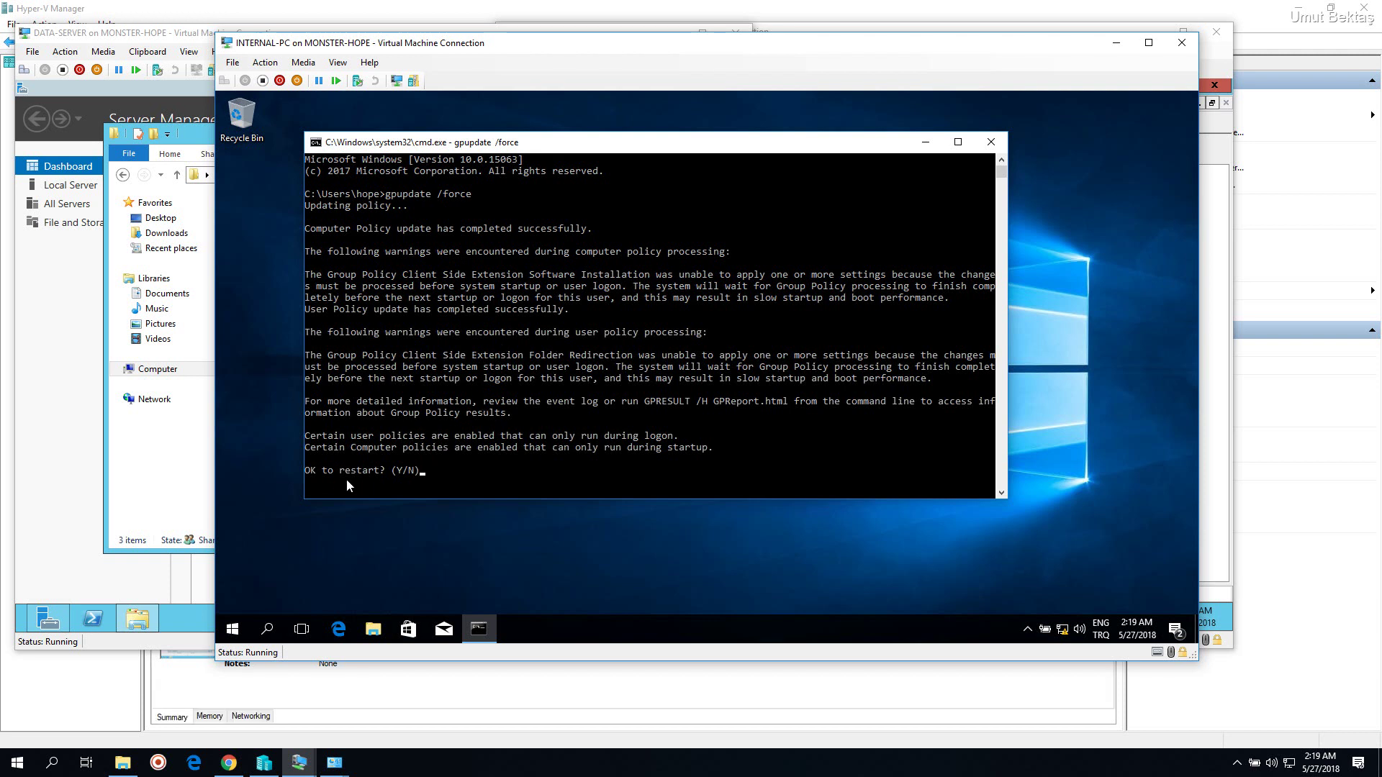
# Answer y to restart, close the sign-out notice and Command Prompt, then return to INTERNAL-DNS
pyautogui.click(451, 472)
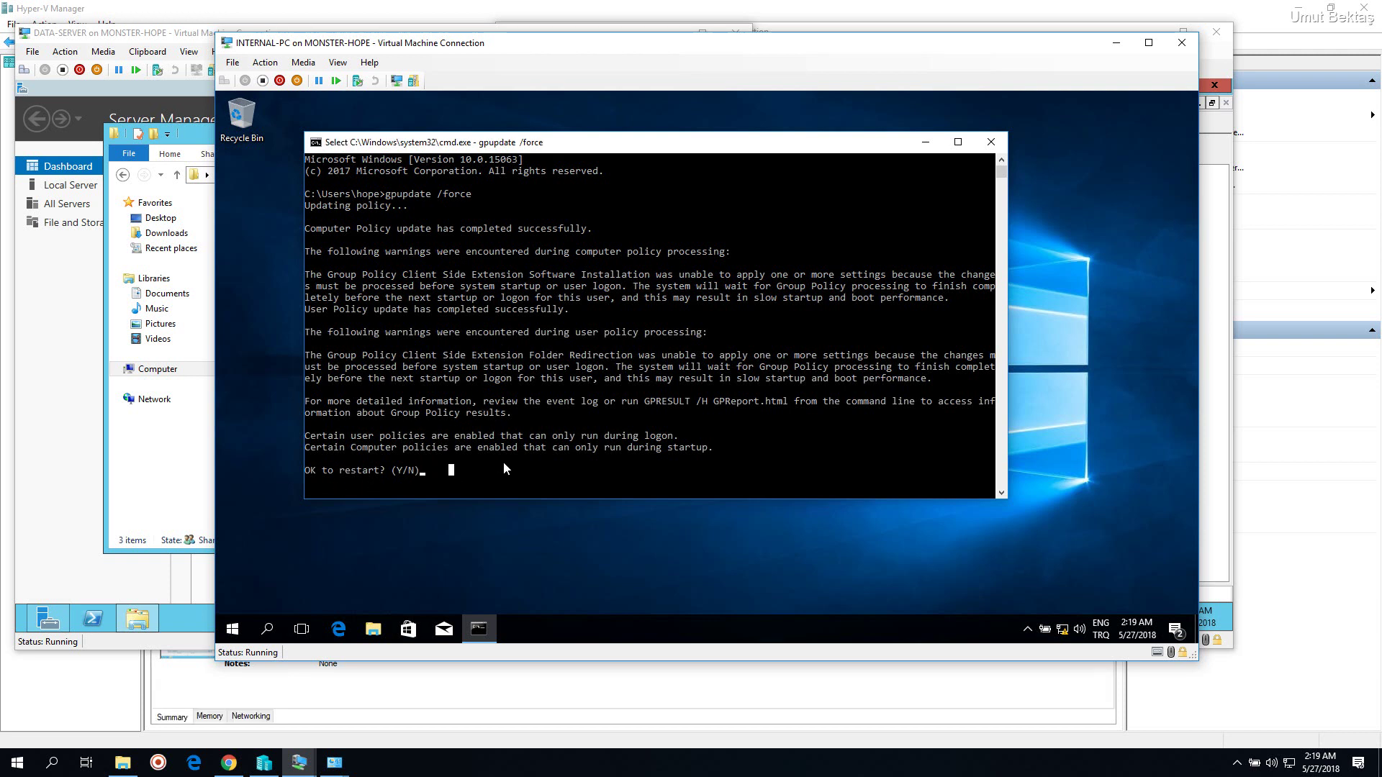
pyautogui.write('y')
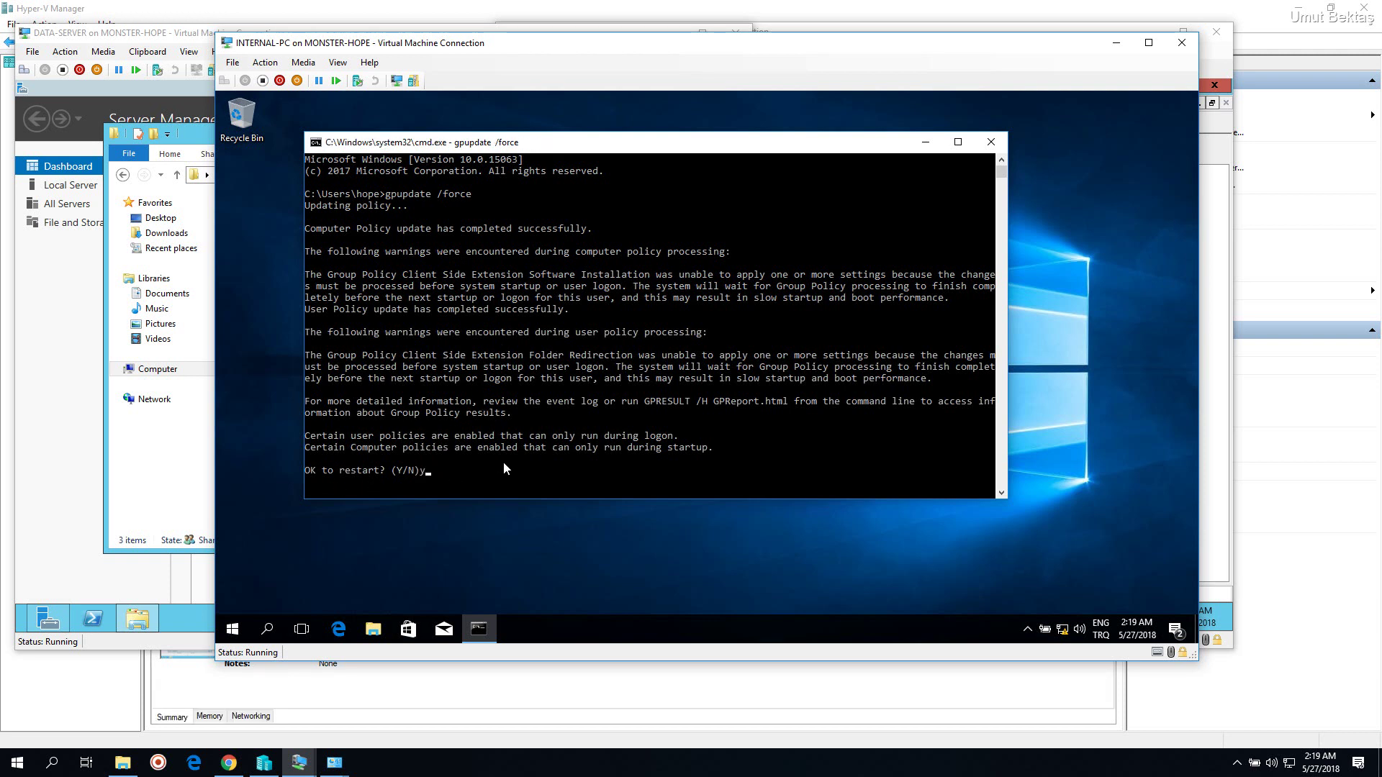
pyautogui.press('Return')
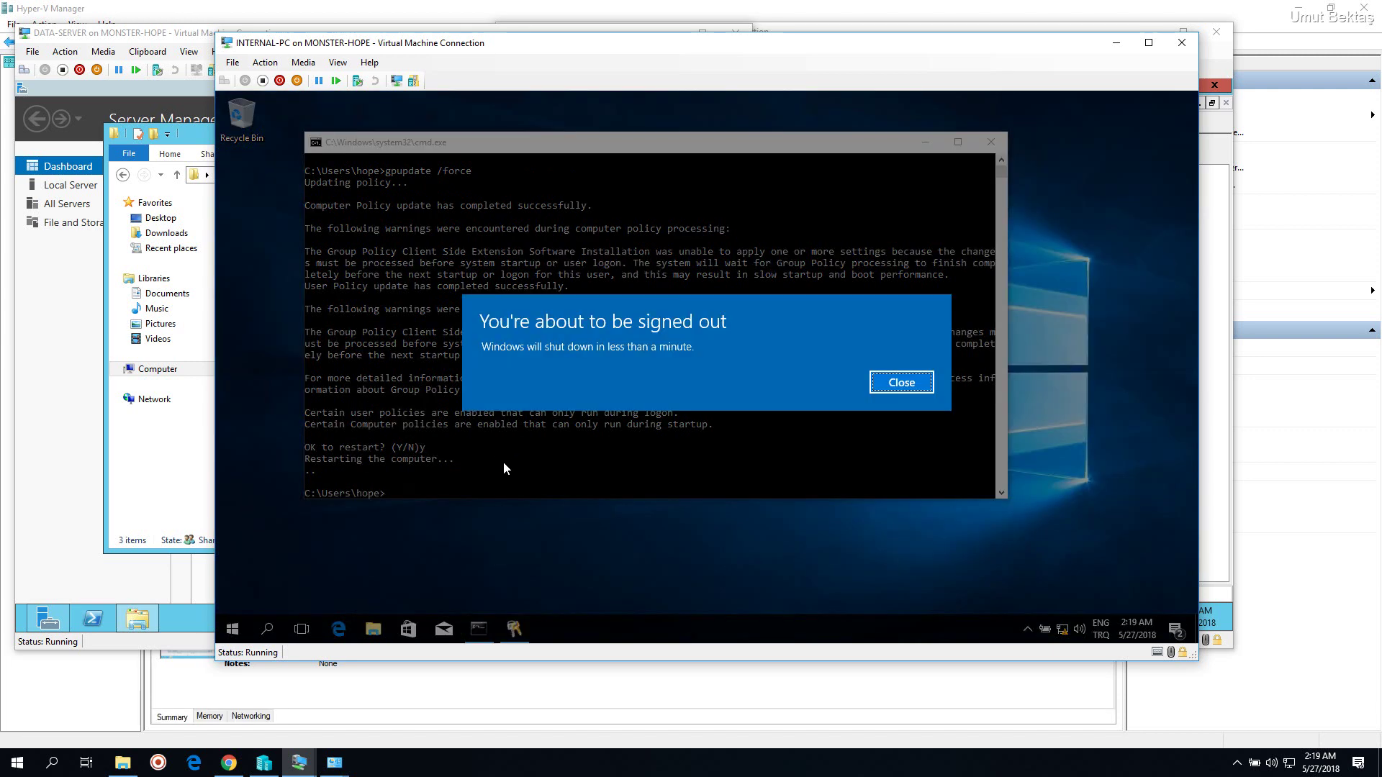
pyautogui.click(913, 383)
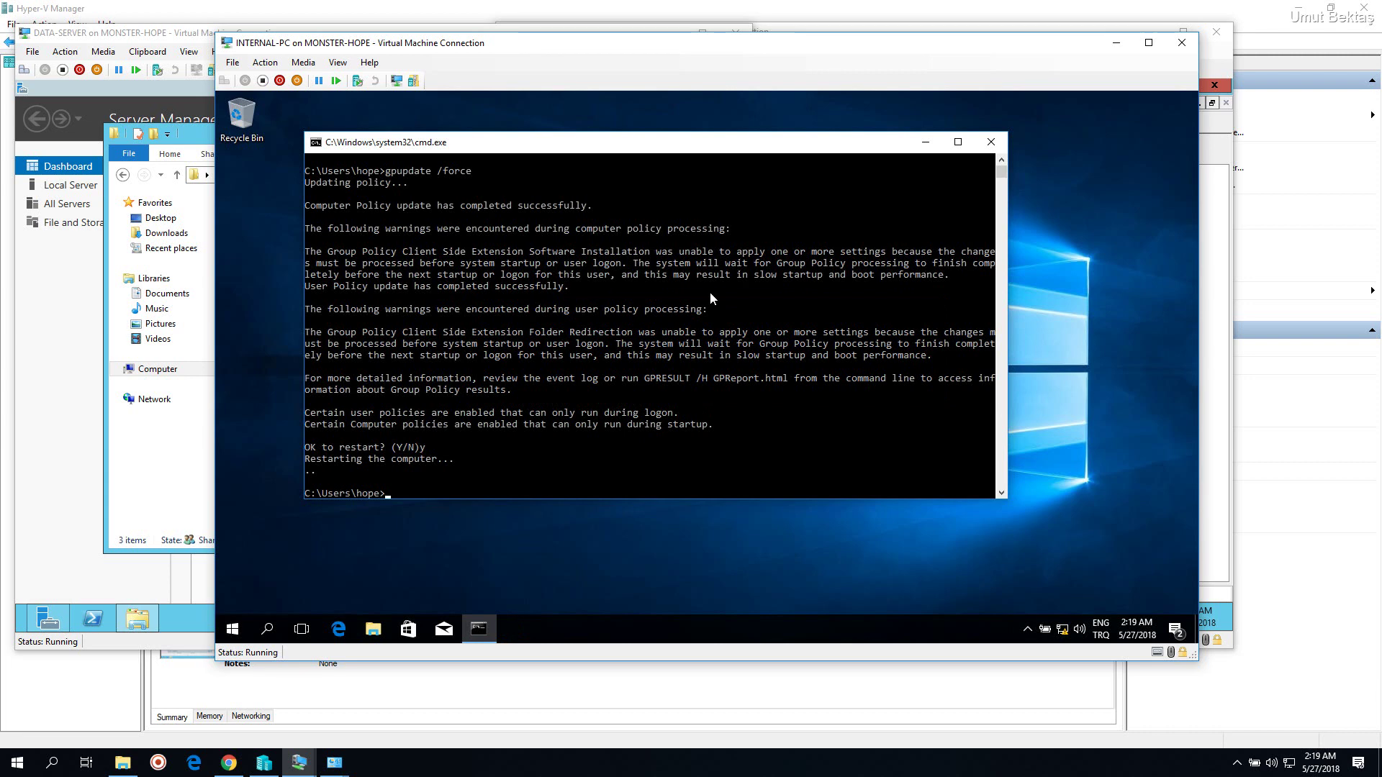
pyautogui.moveTo(663, 52)
pyautogui.mouseDown()
pyautogui.moveTo(751, 45)
pyautogui.moveTo(684, 51)
pyautogui.mouseUp()
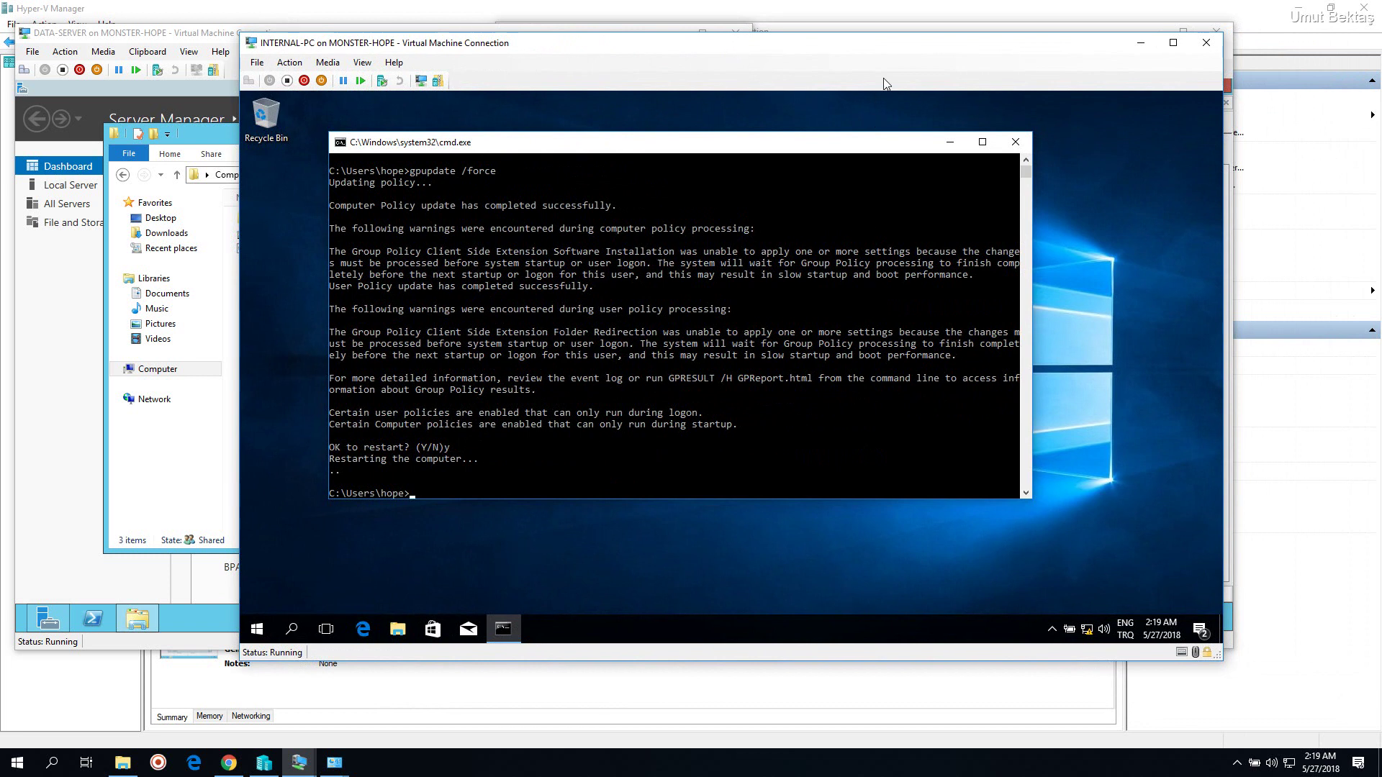
pyautogui.moveTo(889, 51); pyautogui.dragTo(869, 52)
pyautogui.click(994, 143)
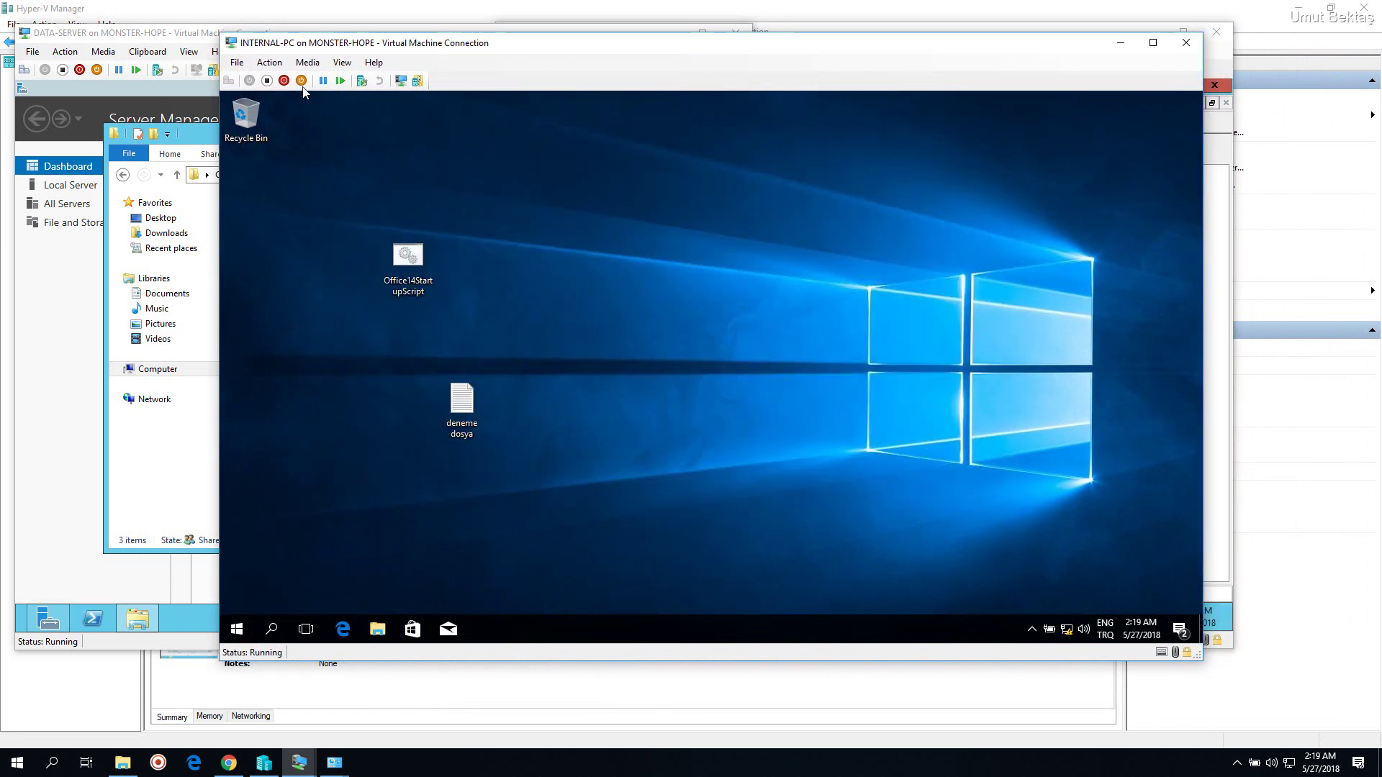
pyautogui.moveTo(1069, 53); pyautogui.dragTo(864, 69)
pyautogui.click(1224, 254)
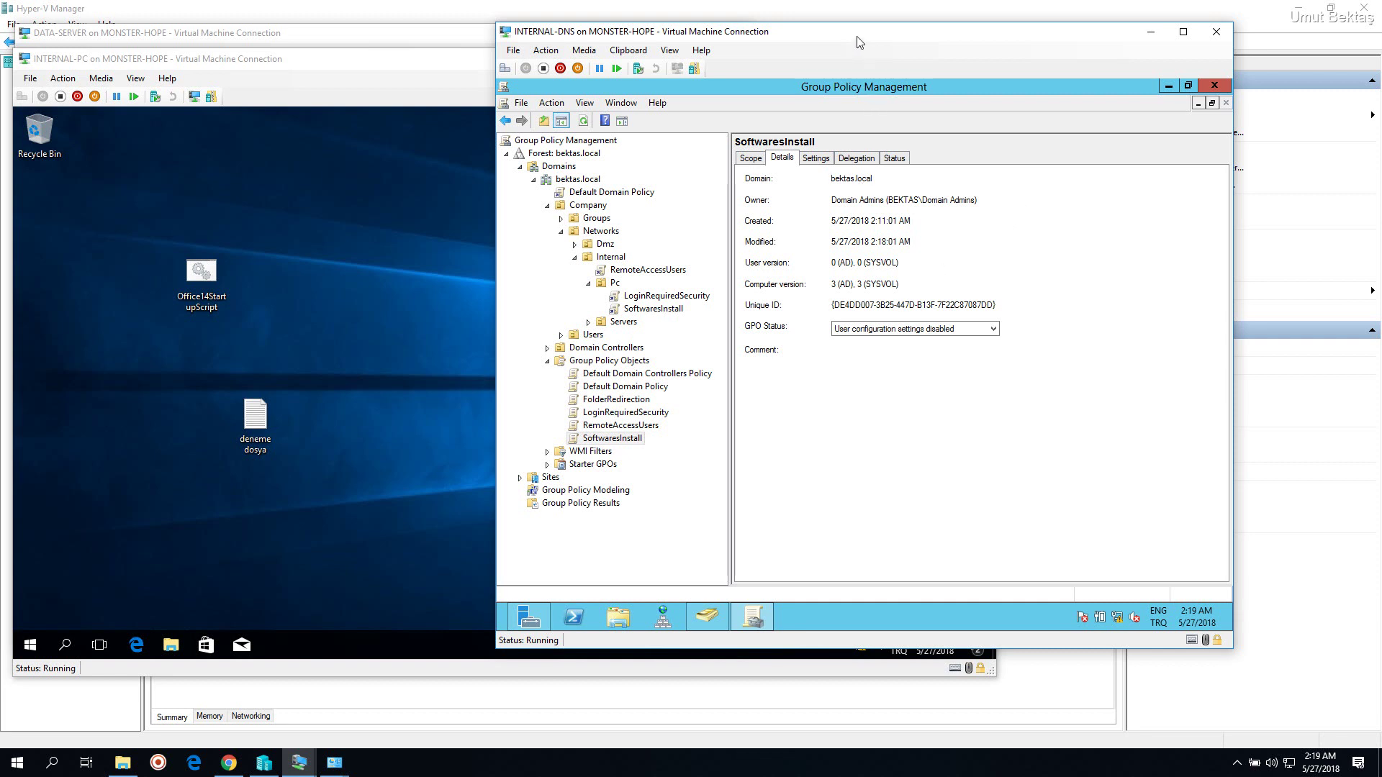
# Restore Group Policy Management and open the SoftwaresInstall GPO for editing
pyautogui.moveTo(856, 34); pyautogui.dragTo(860, 38)
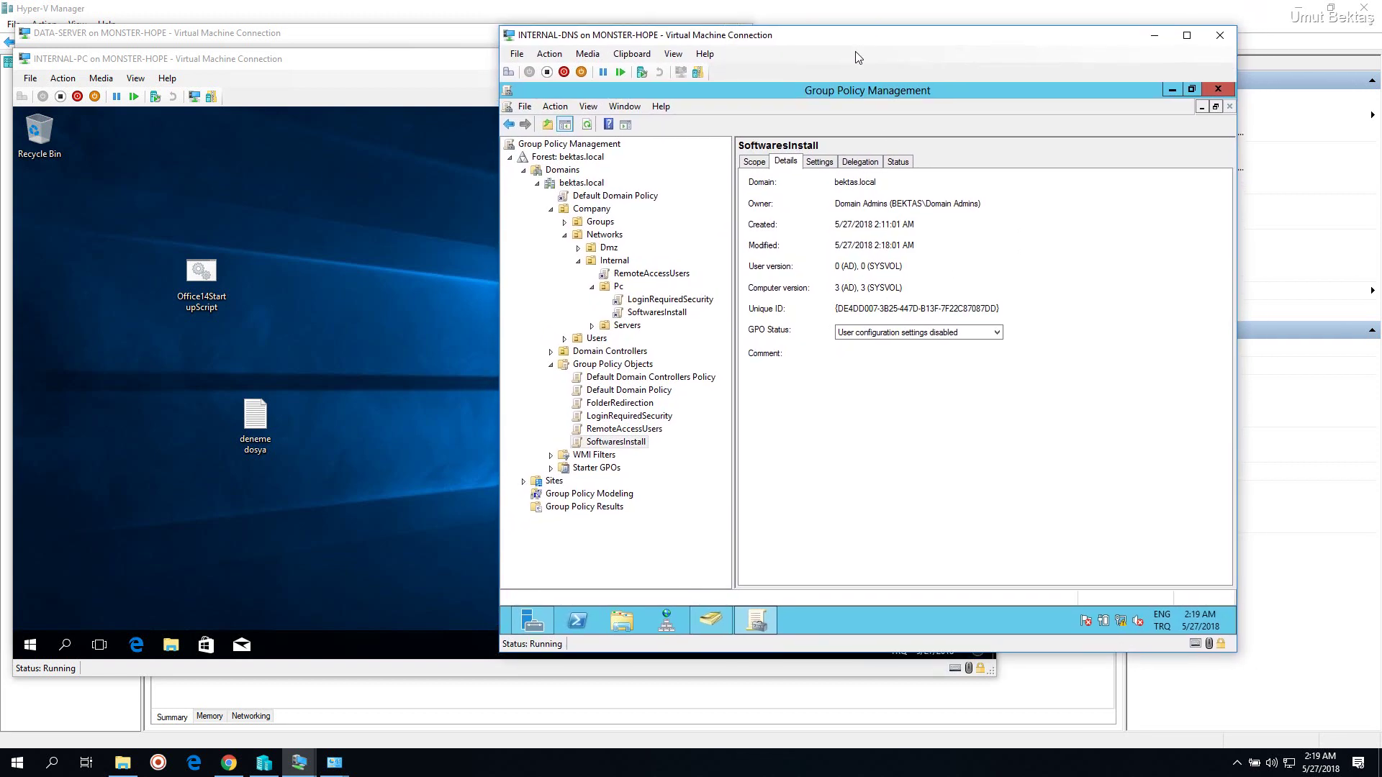
pyautogui.click(717, 621)
pyautogui.click(717, 621)
pyautogui.click(751, 620)
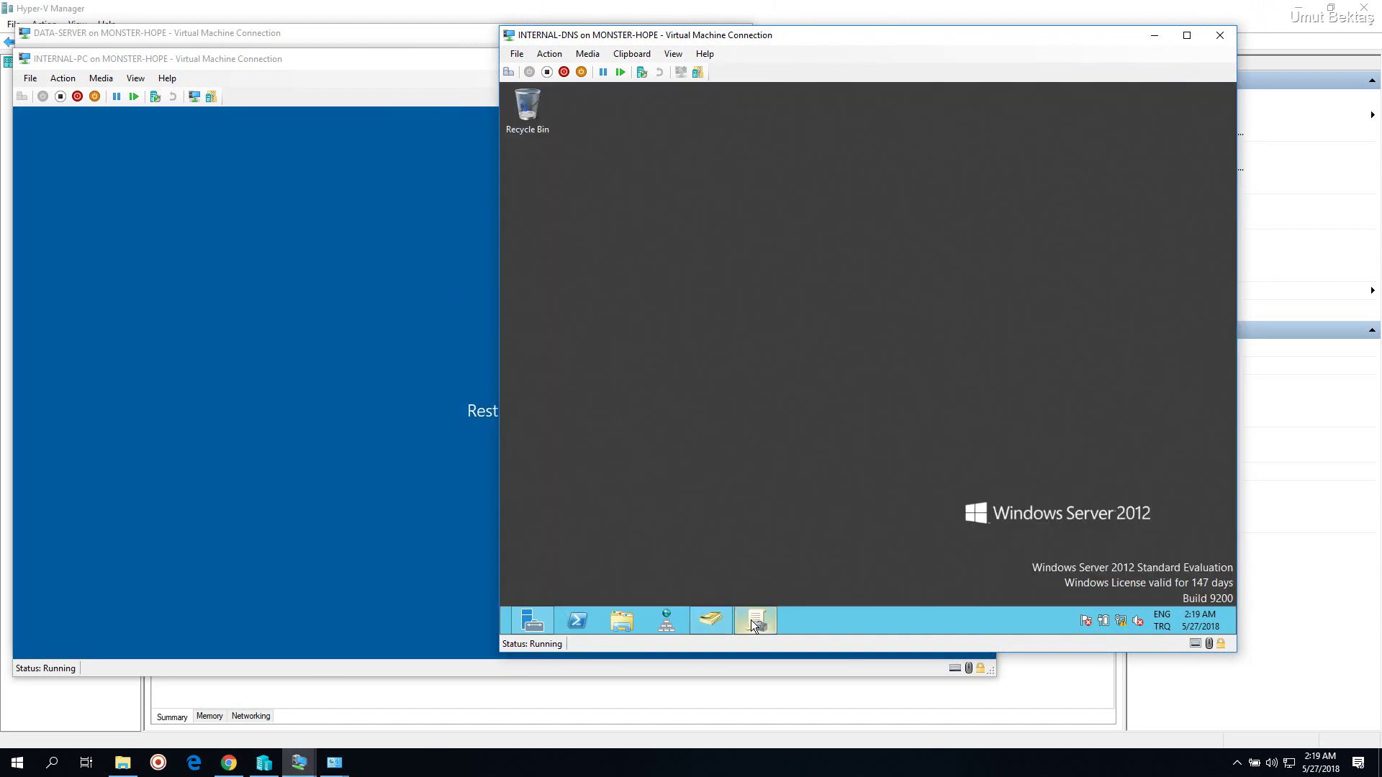
pyautogui.click(281, 413)
pyautogui.click(1098, 307)
pyautogui.click(756, 620)
pyautogui.click(638, 442)
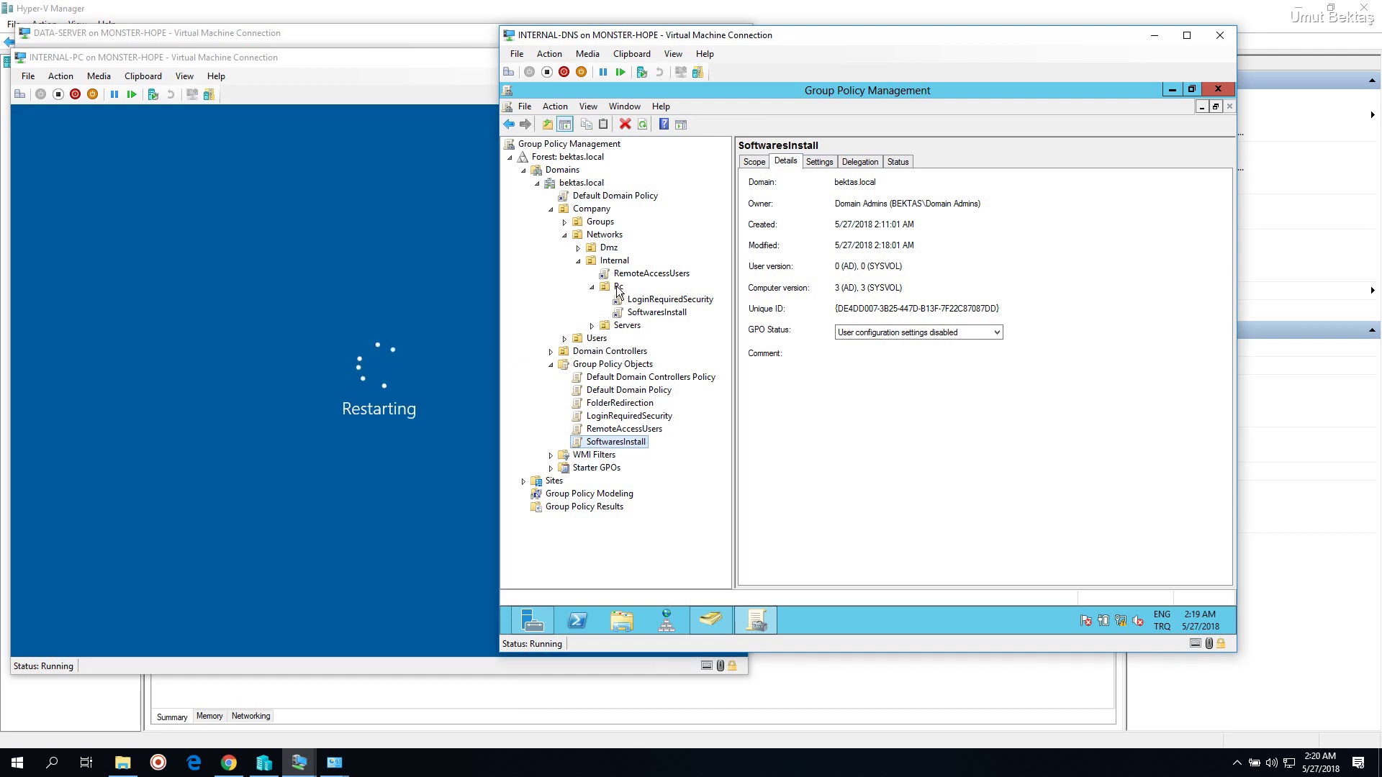
pyautogui.rightClick(647, 447)
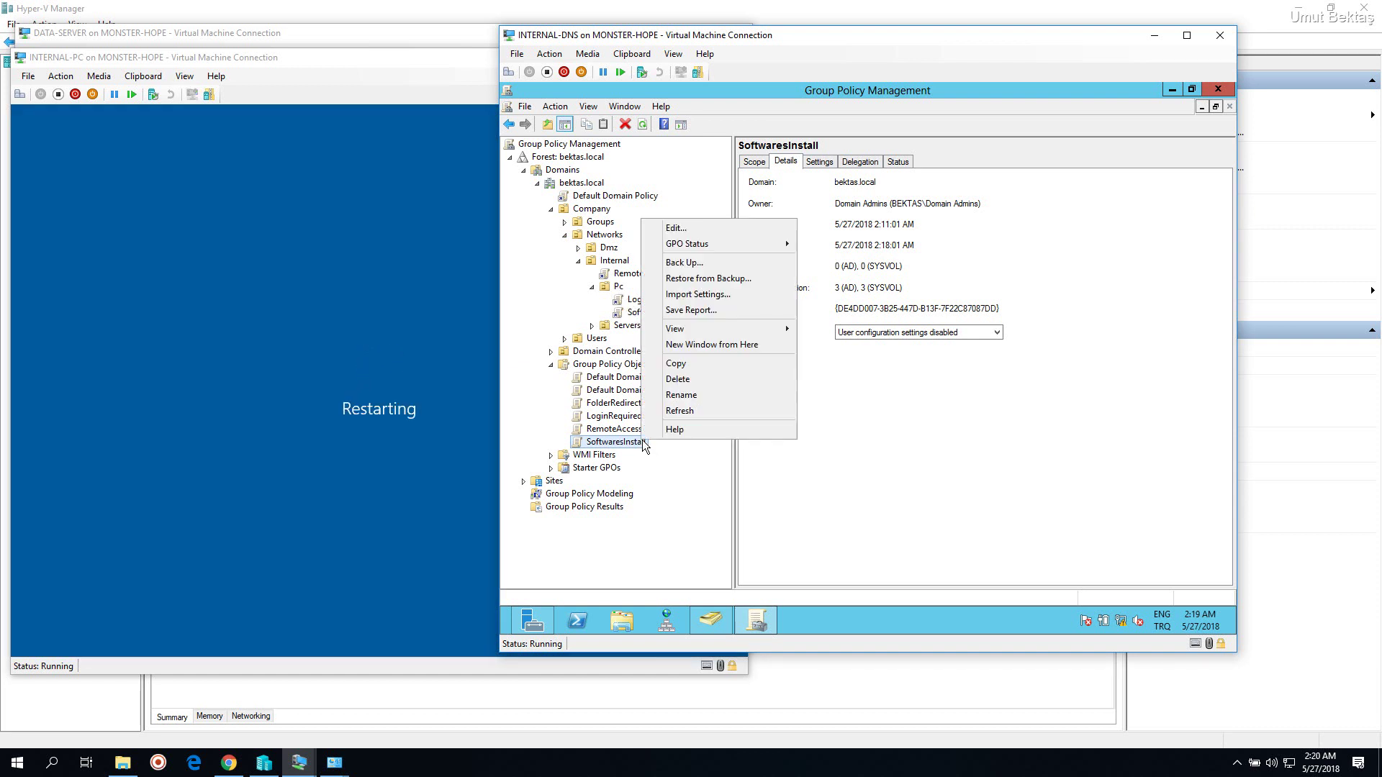
pyautogui.click(698, 227)
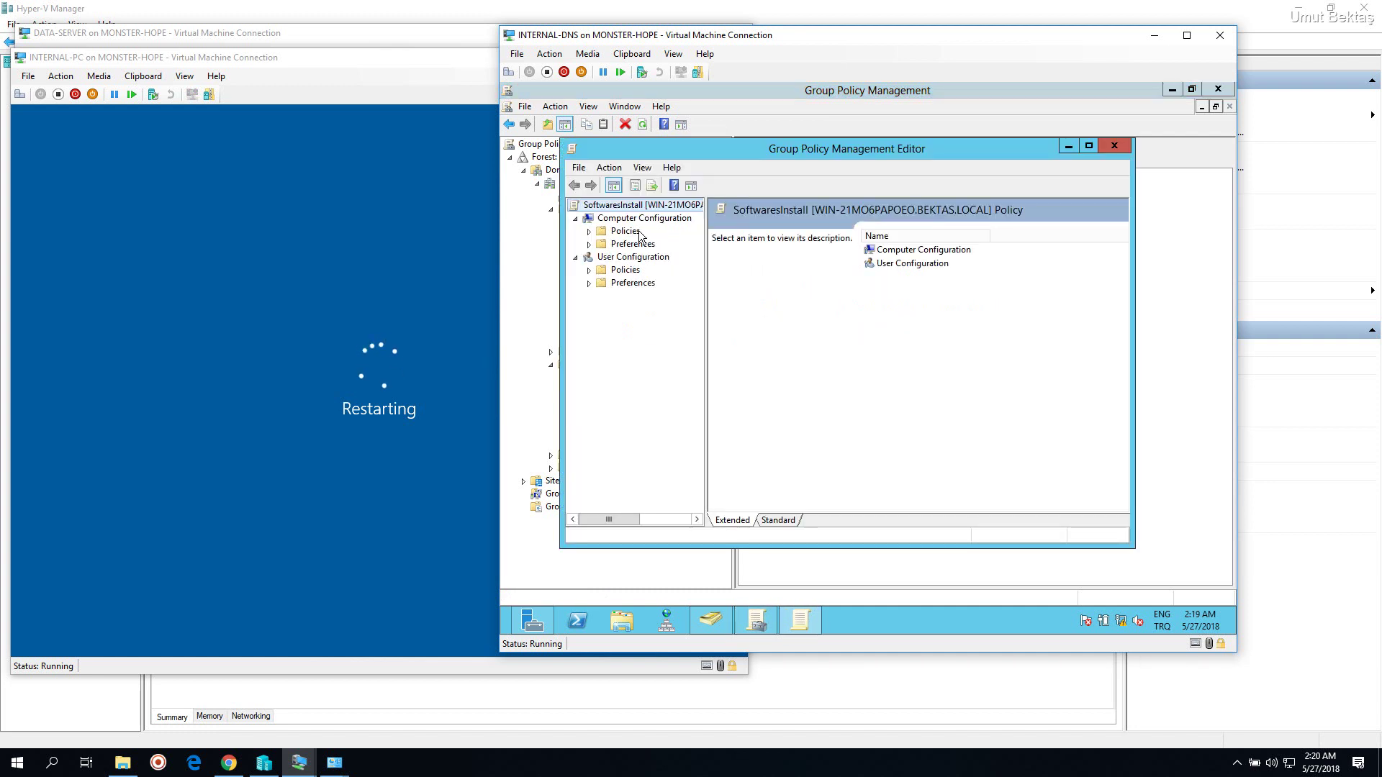
# Show computer Software installation with 7-Zip 16.04, widen the Version column, and expand user Software Settings
pyautogui.click(603, 245)
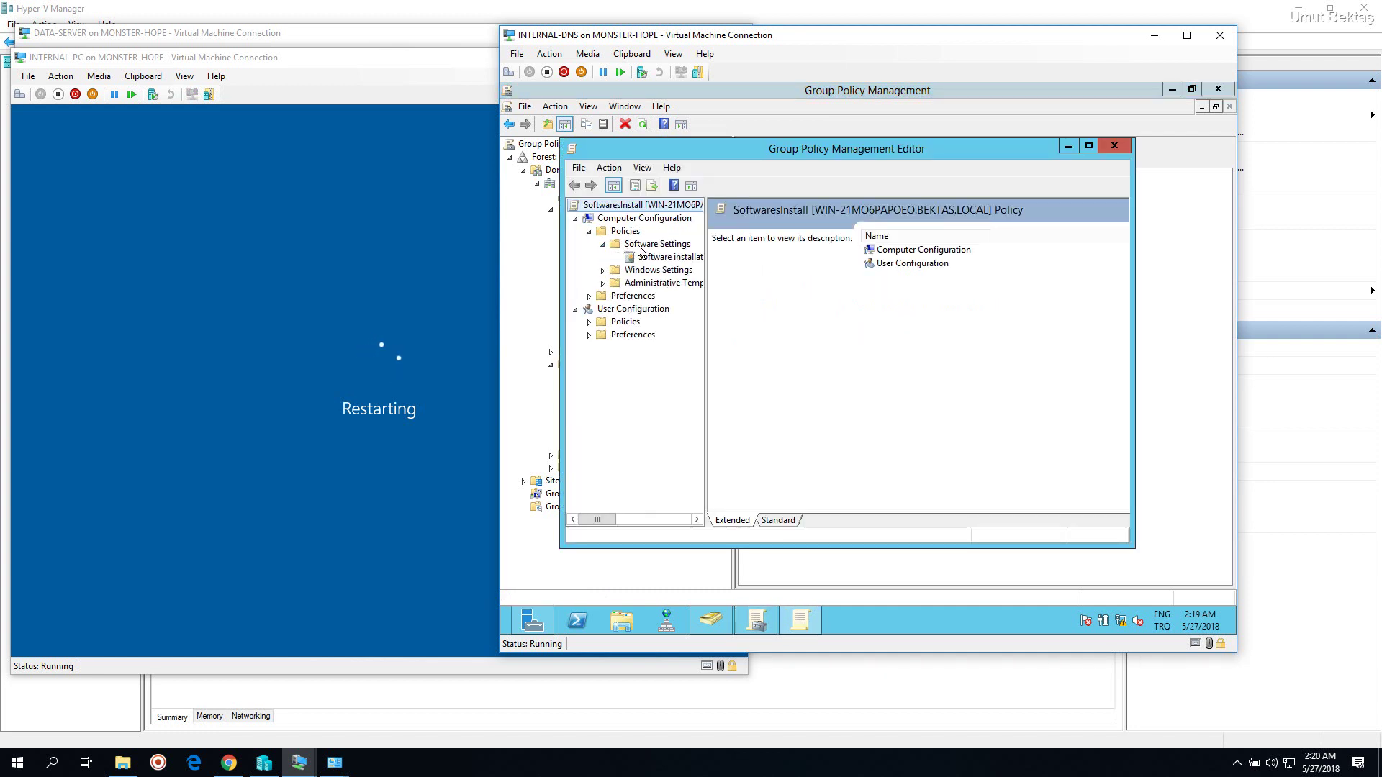
pyautogui.click(666, 257)
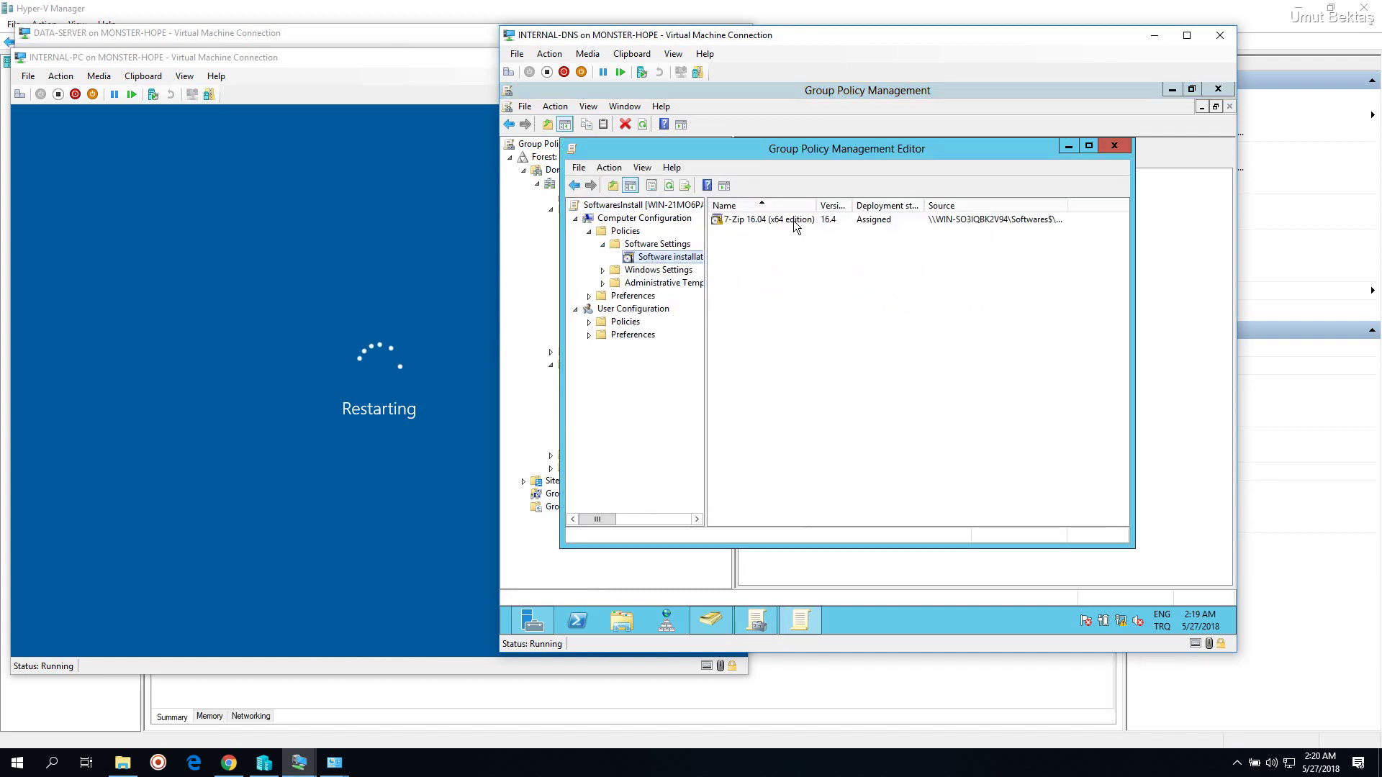
pyautogui.click(794, 220)
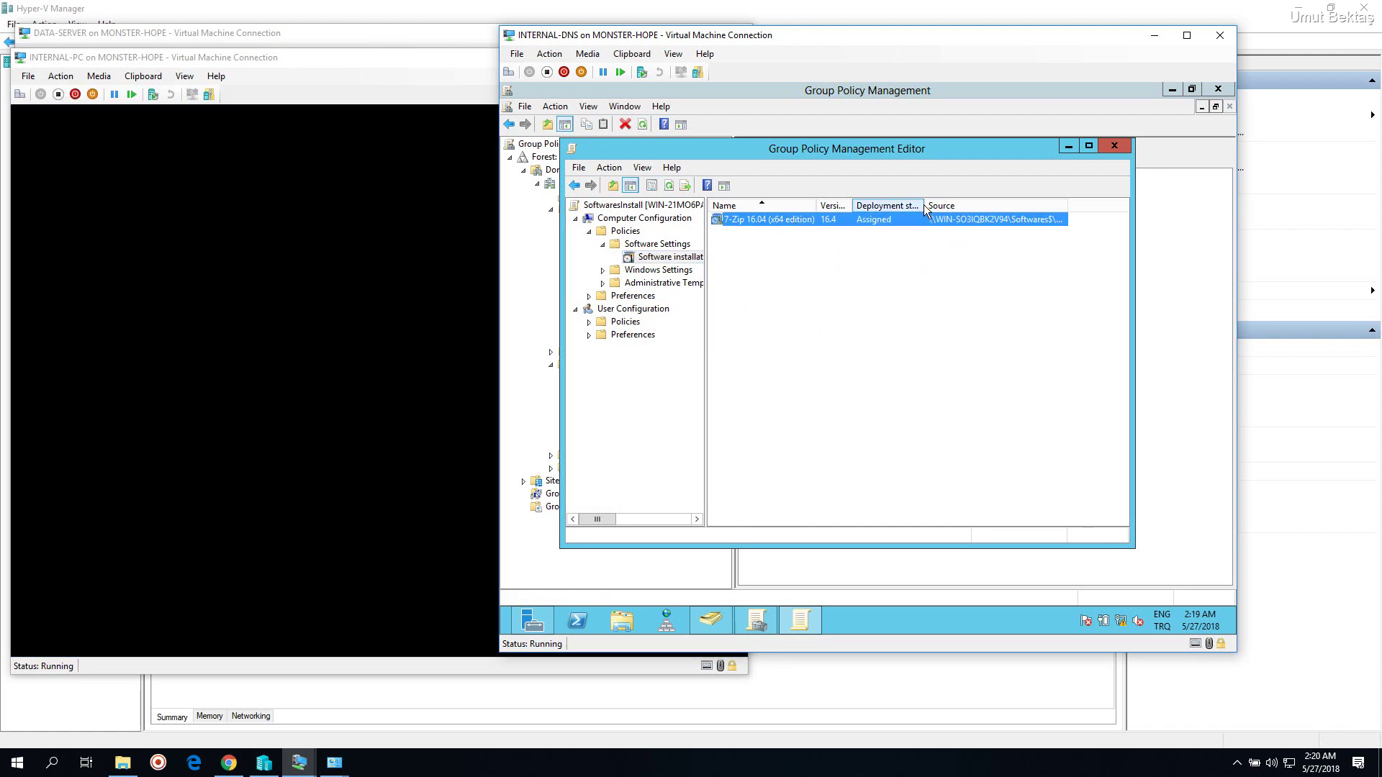
pyautogui.moveTo(925, 206); pyautogui.dragTo(971, 201)
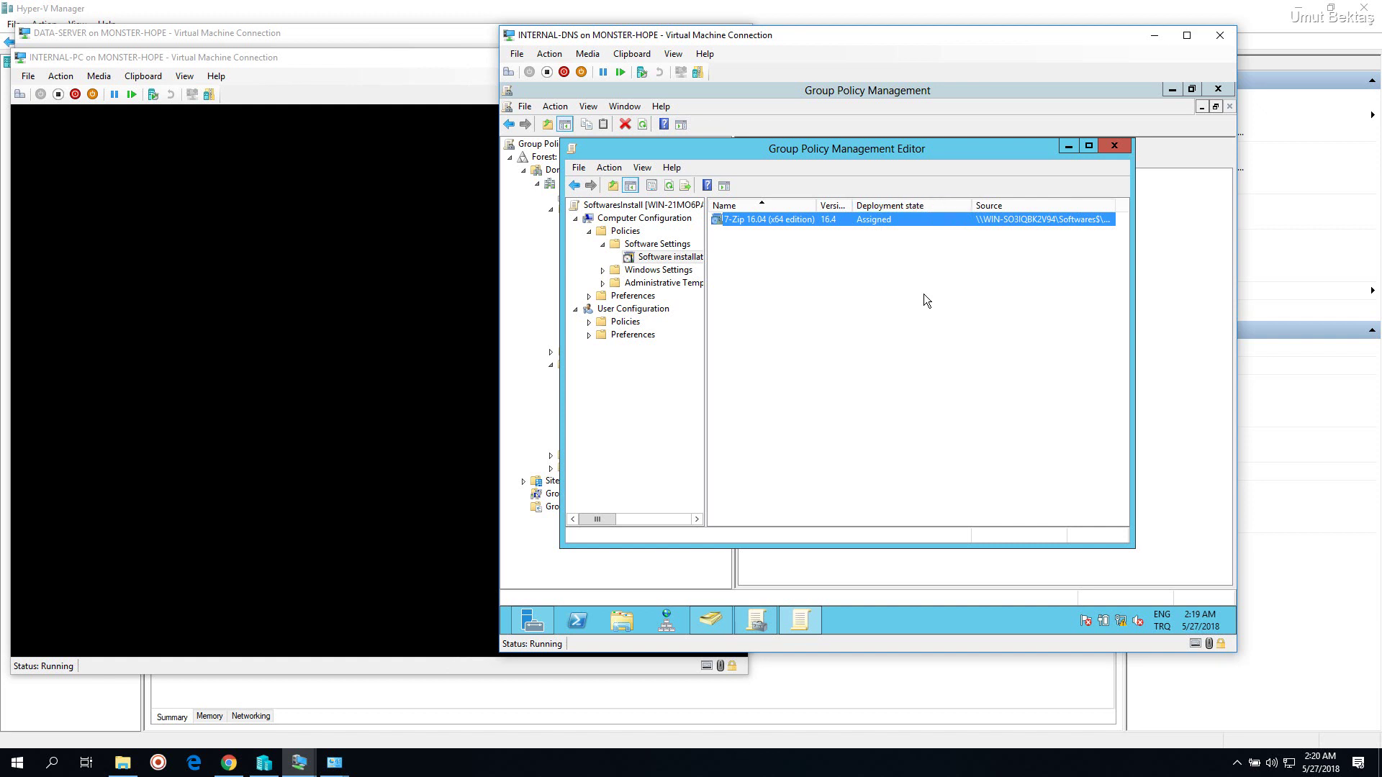
pyautogui.moveTo(853, 209); pyautogui.dragTo(866, 209)
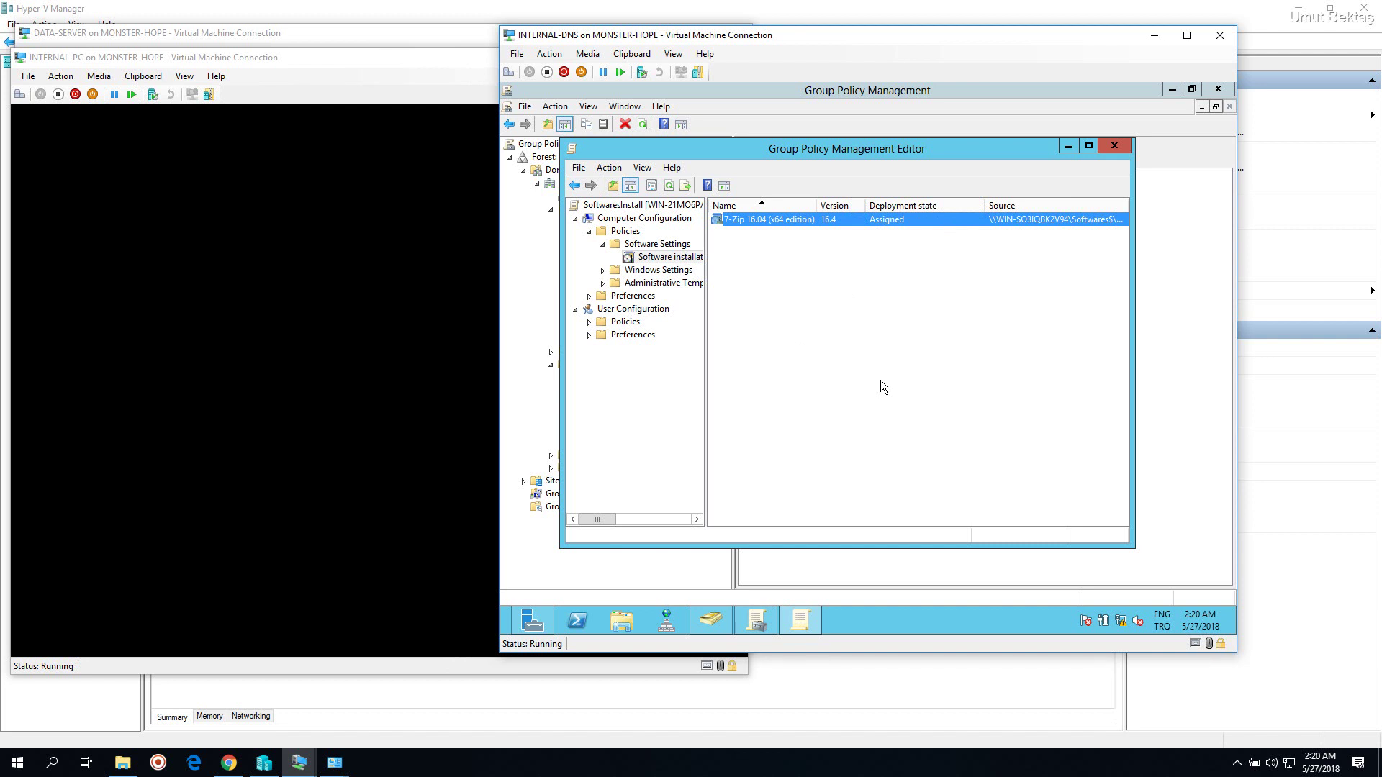
pyautogui.click(589, 322)
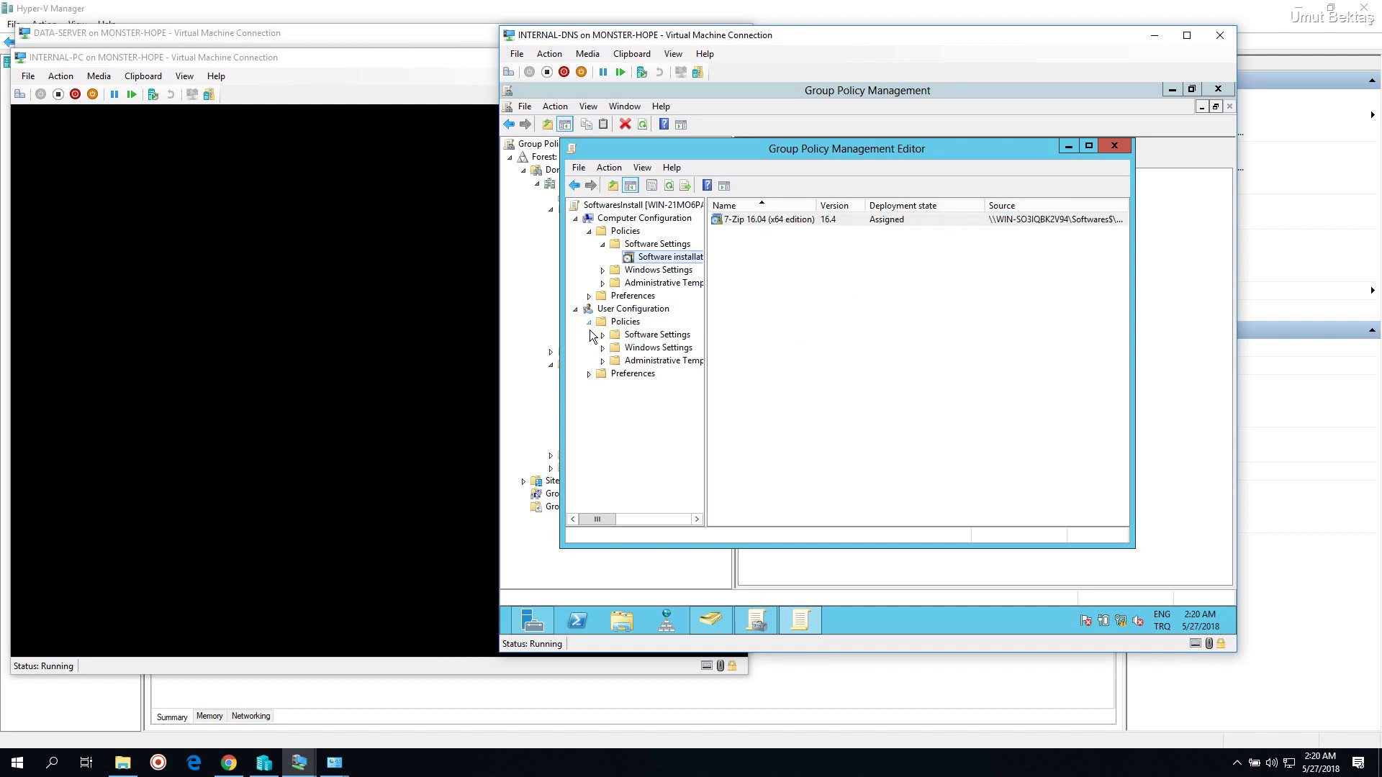
pyautogui.click(602, 336)
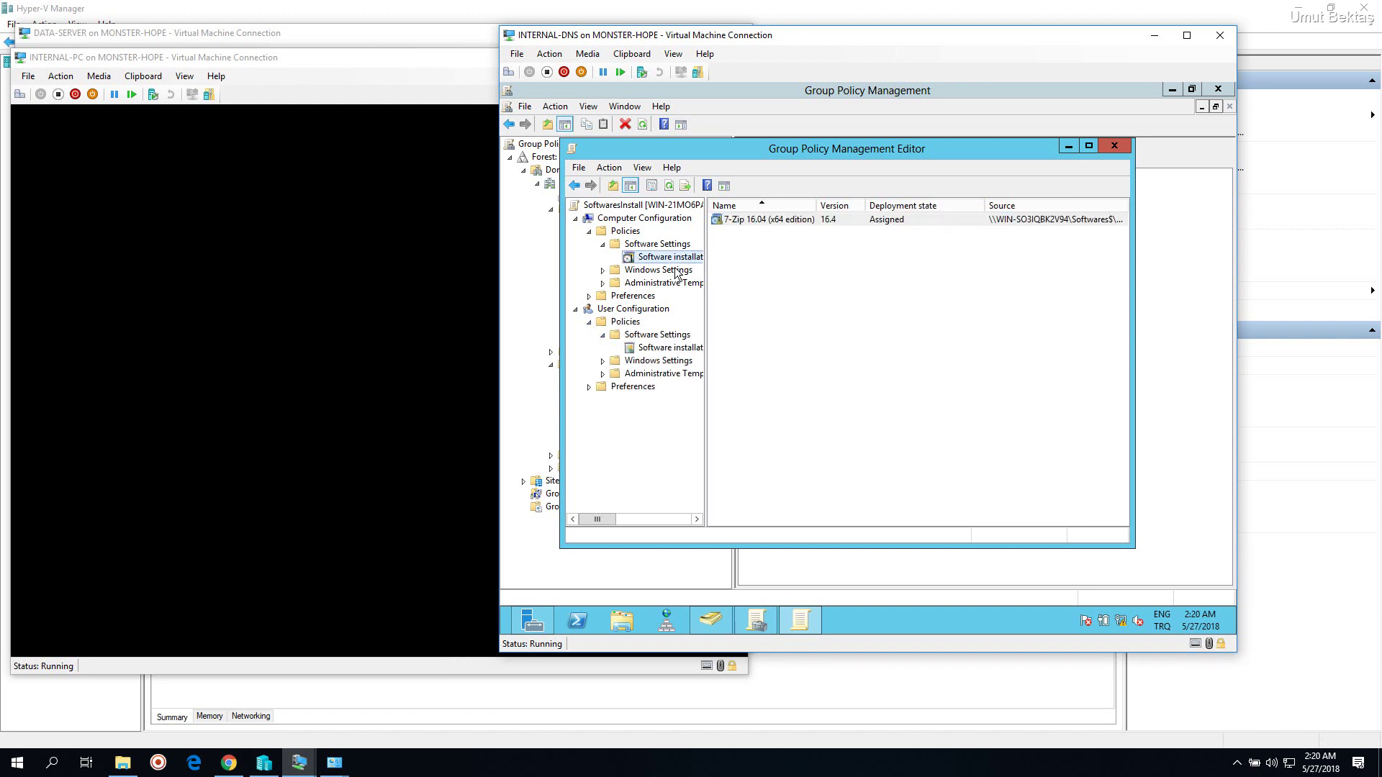
# Start adding a new package under user Software installation, then cancel the file window
pyautogui.rightClick(679, 348)
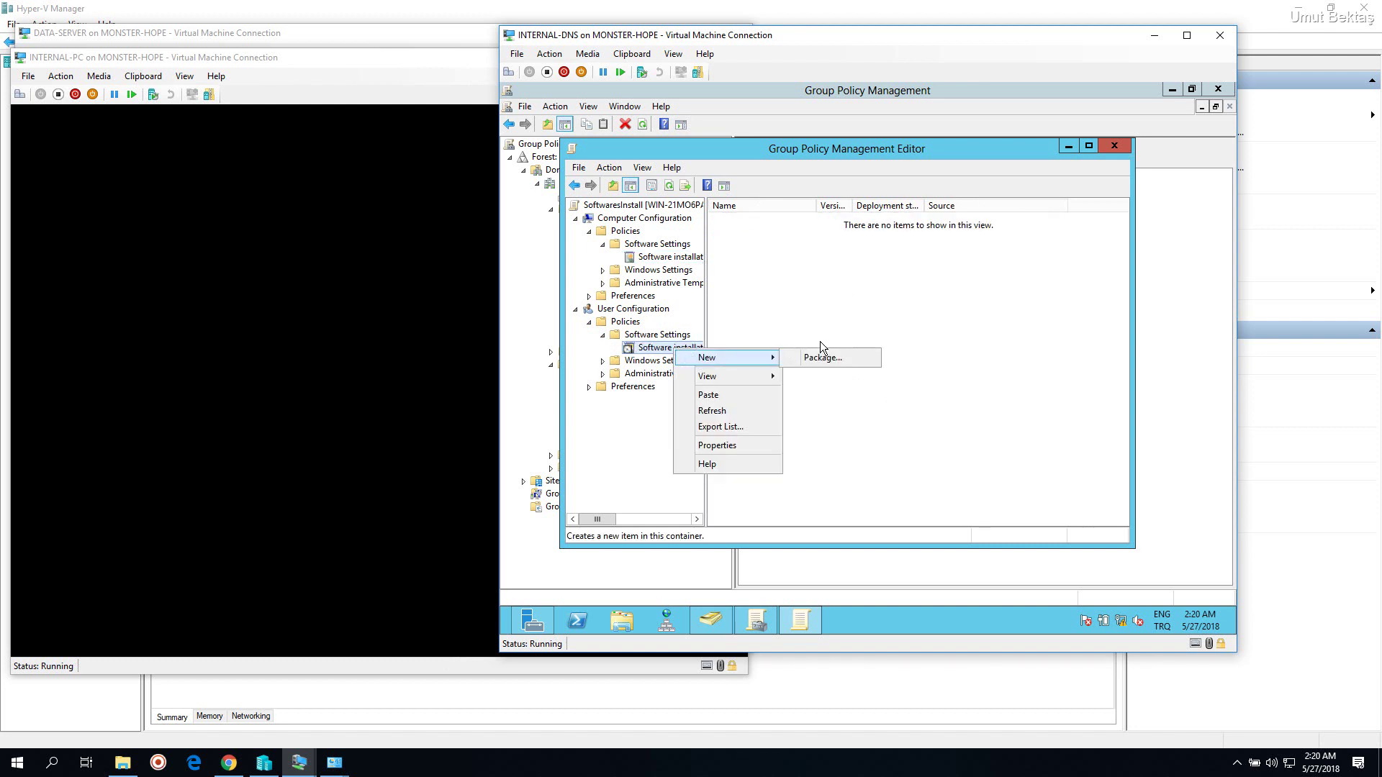
pyautogui.click(823, 357)
pyautogui.rightClick(678, 348)
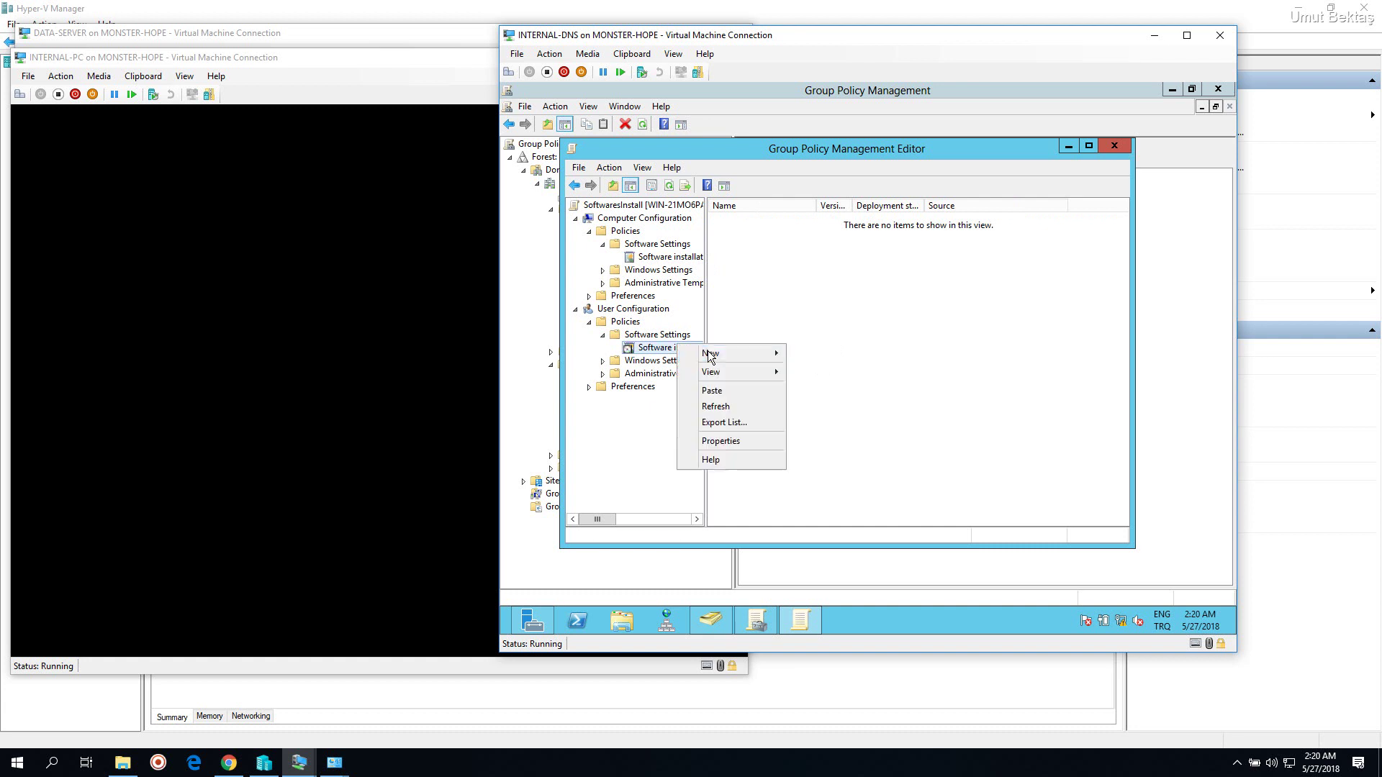
pyautogui.moveTo(735, 358)
pyautogui.click(821, 357)
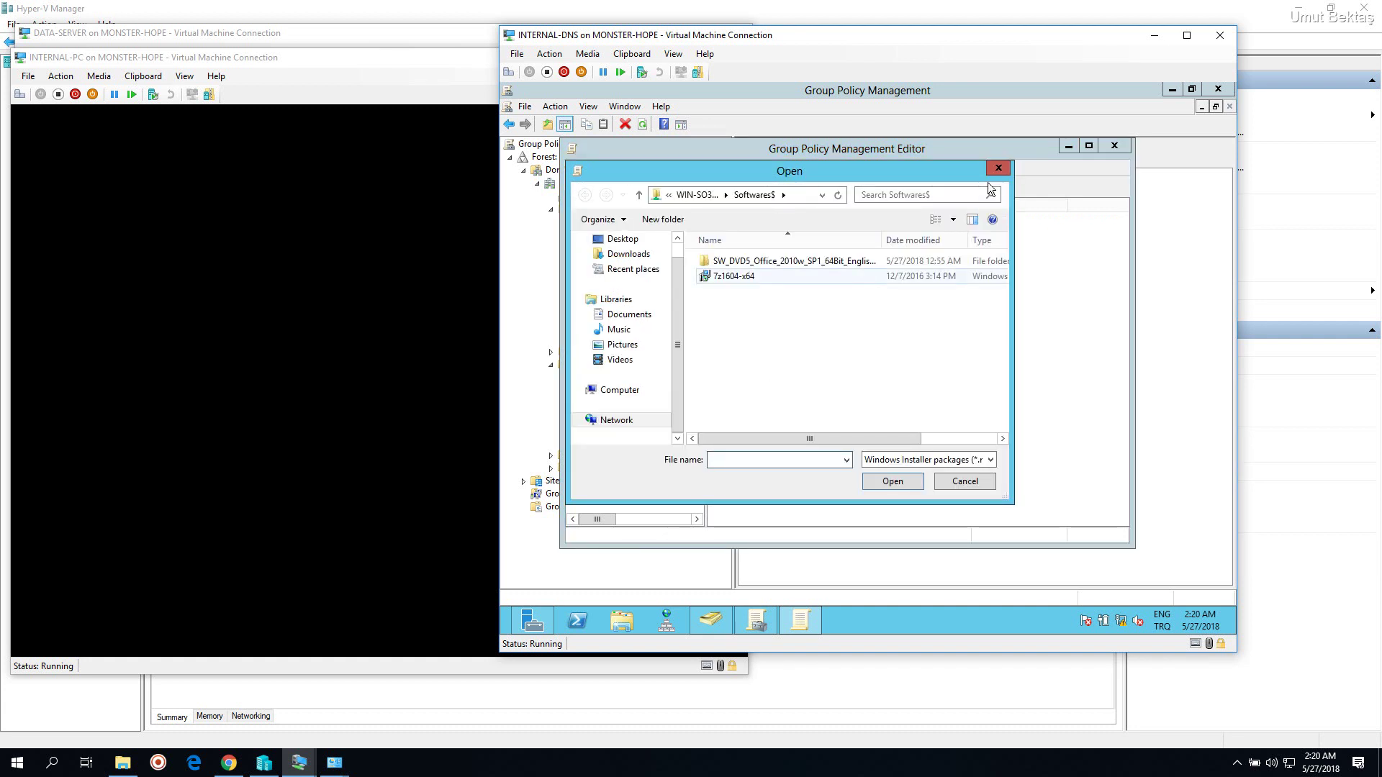
pyautogui.press('Escape')
# Pick the 7z1604-x64 installer, cancel Deploy Software, and return to the computer Software installation list
pyautogui.rightClick(923, 253)
pyautogui.moveTo(965, 263)
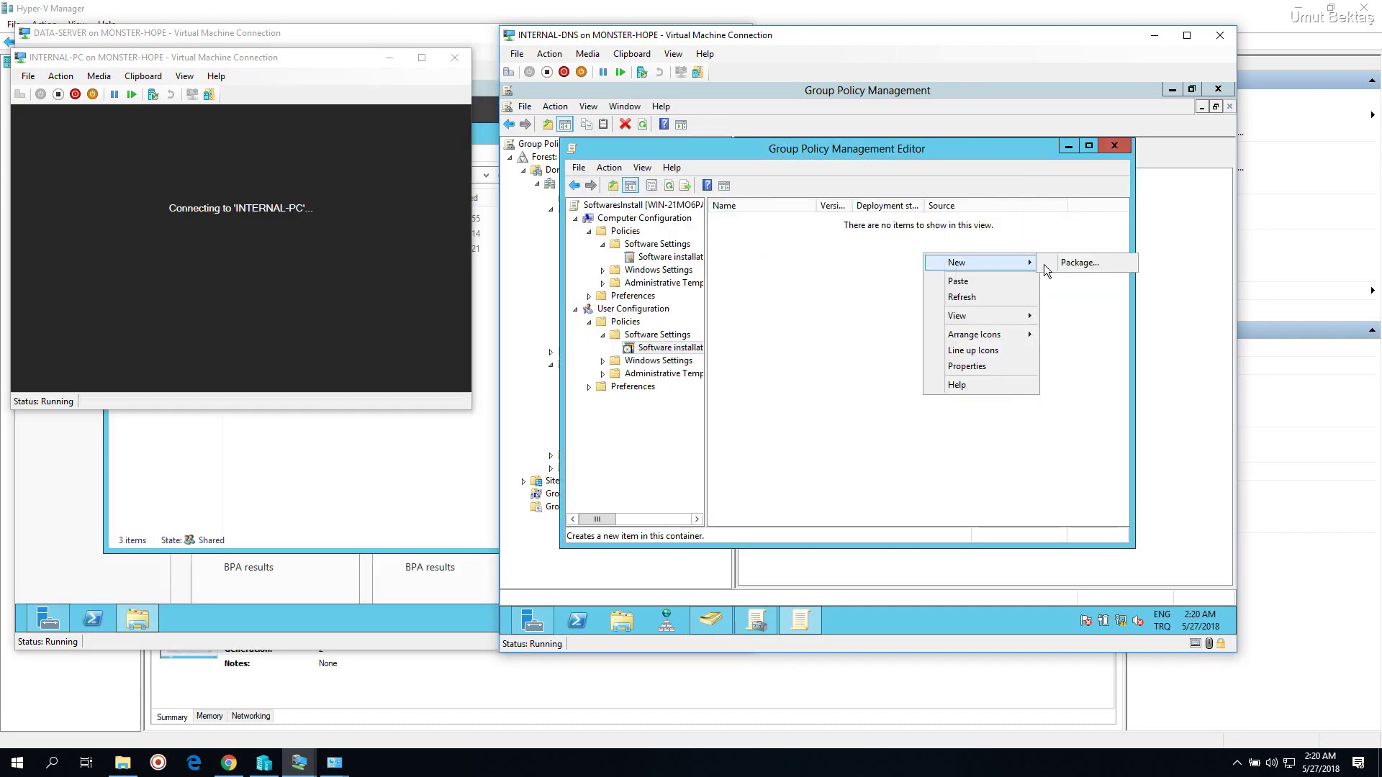
pyautogui.click(1042, 265)
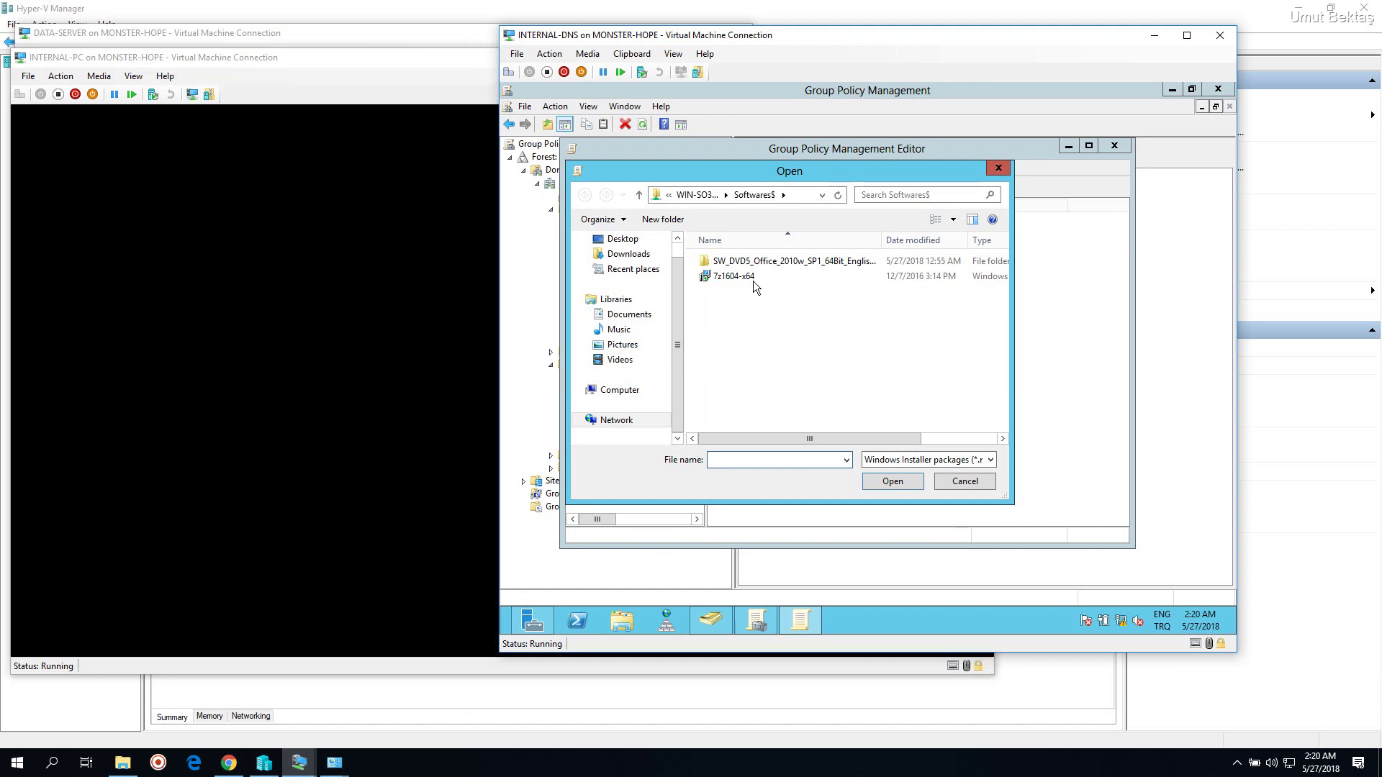
pyautogui.doubleClick(753, 279)
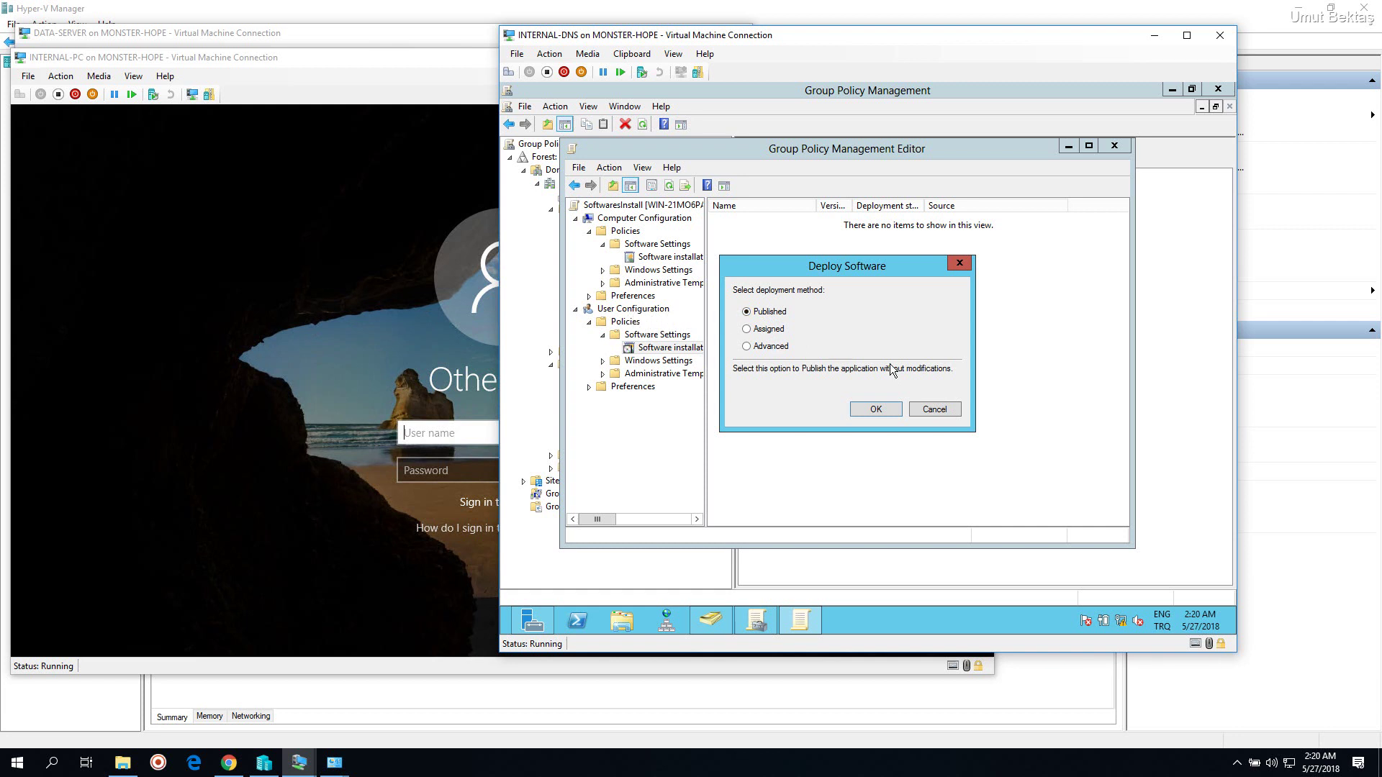
pyautogui.click(930, 409)
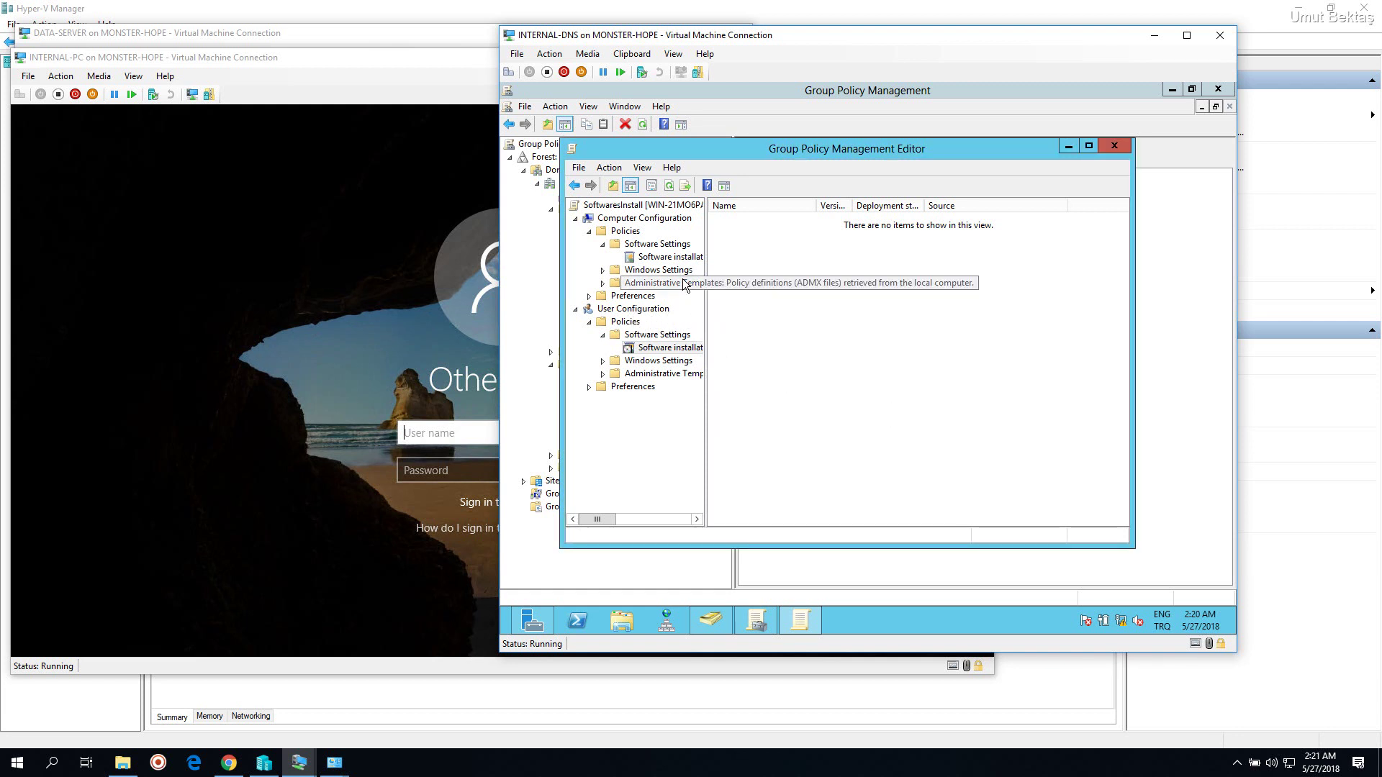
pyautogui.click(666, 256)
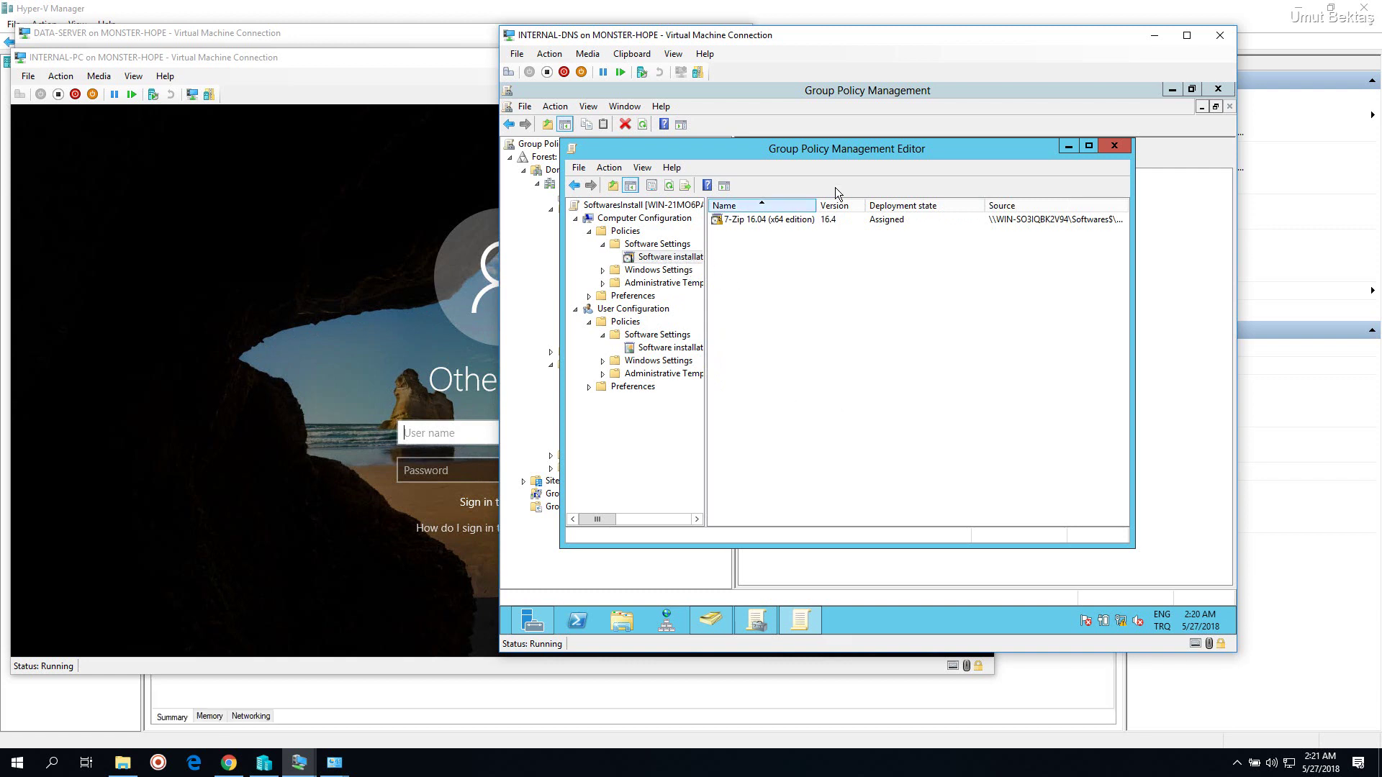
# Sign in to INTERNAL-PC with the domain user's account name and password
pyautogui.click(332, 284)
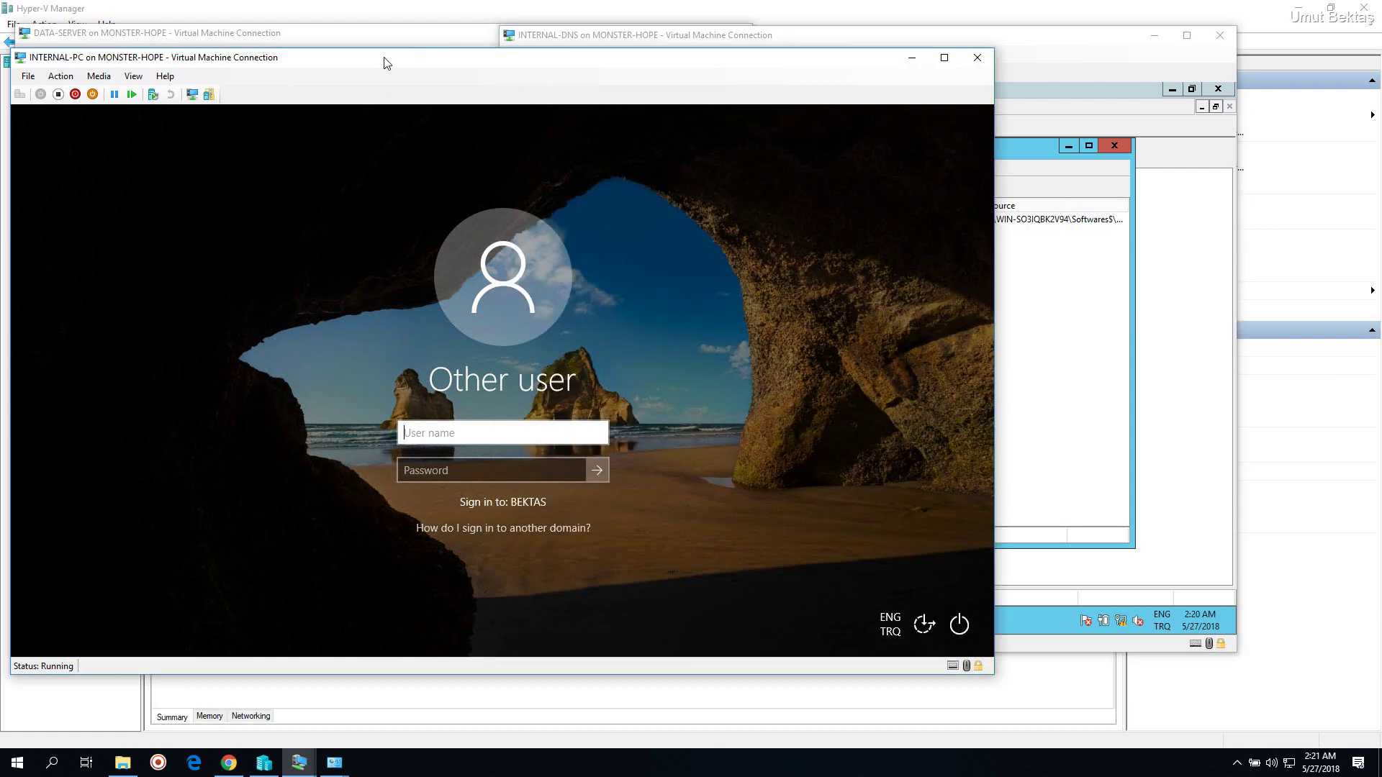
pyautogui.moveTo(387, 63); pyautogui.dragTo(577, 61)
pyautogui.click(663, 428)
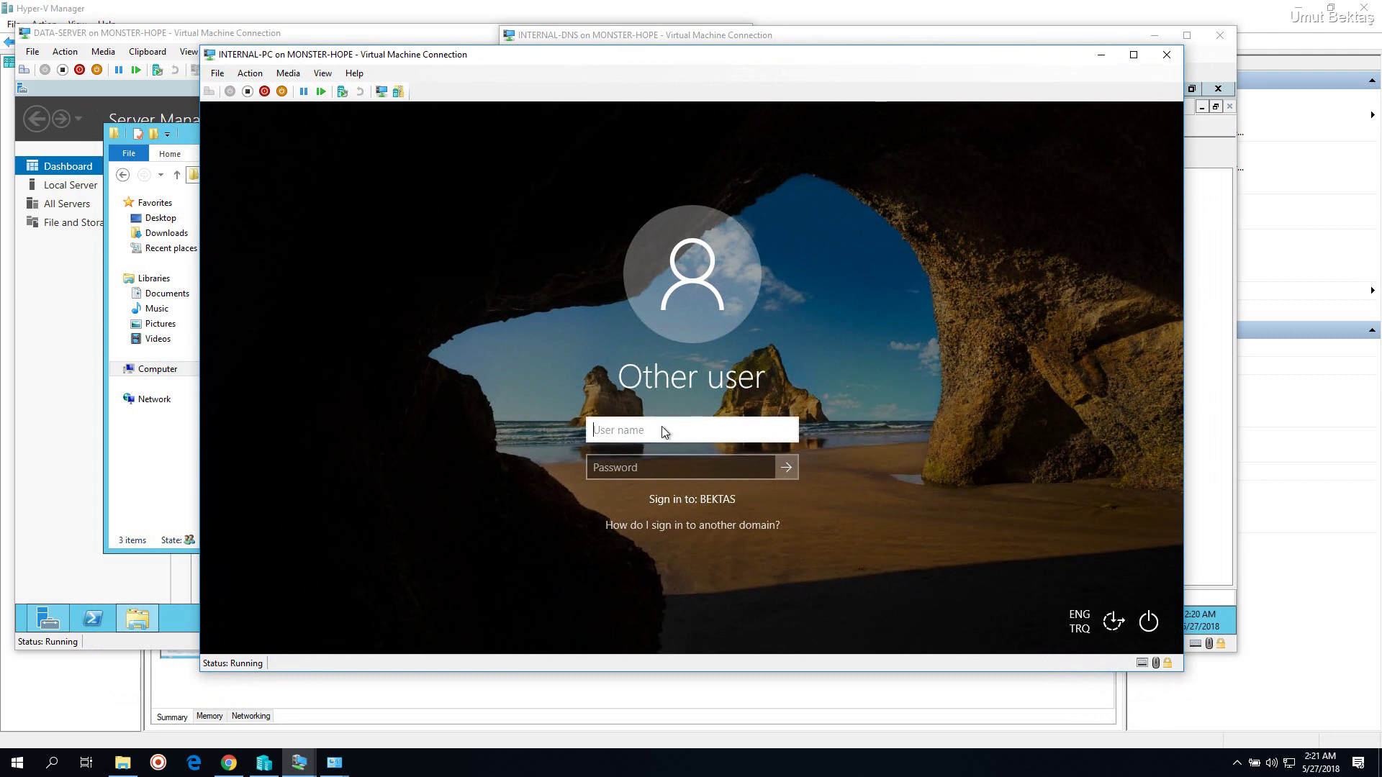
pyautogui.press('Tab')
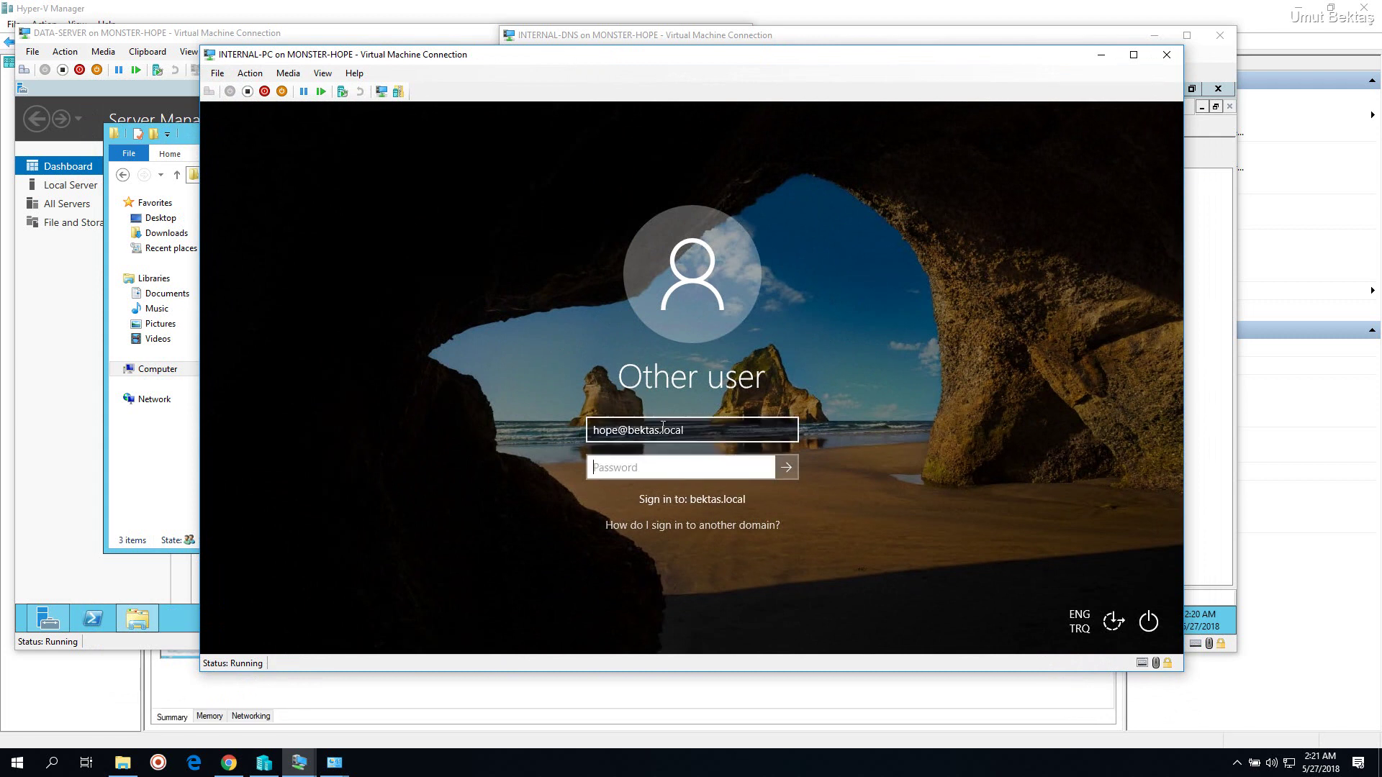
pyautogui.write('**********')
pyautogui.press('Return')
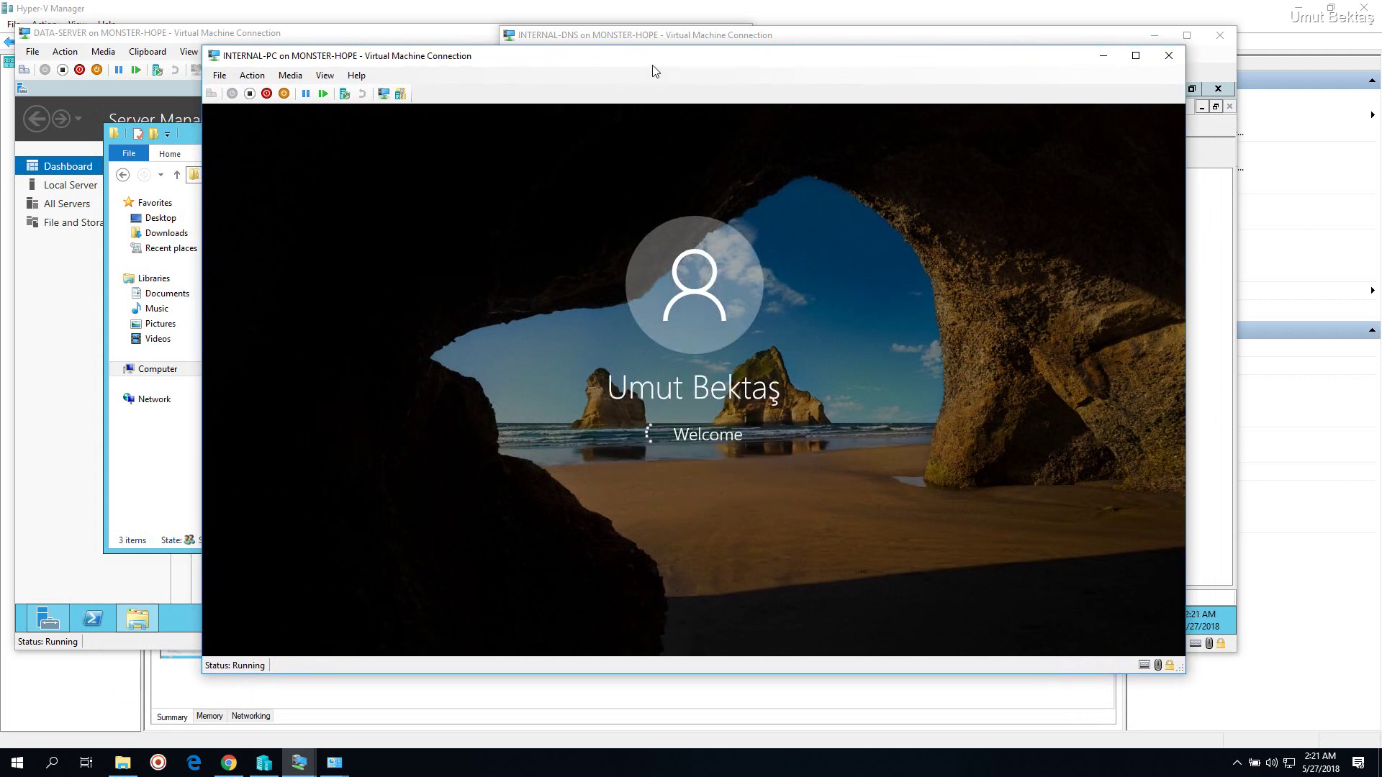
pyautogui.moveTo(656, 63)
pyautogui.mouseDown()
pyautogui.moveTo(599, 45)
pyautogui.moveTo(660, 39)
pyautogui.mouseUp()
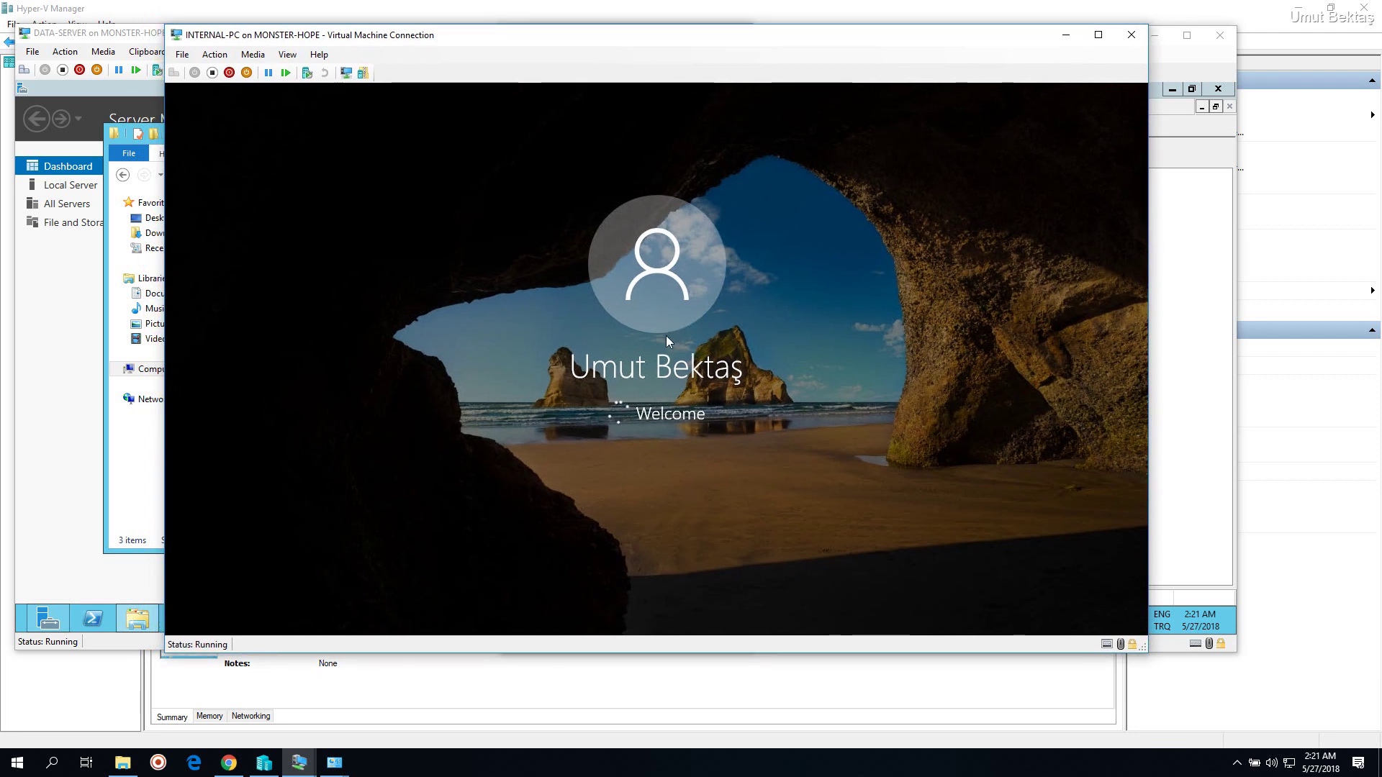
pyautogui.moveTo(663, 36); pyautogui.dragTo(699, 36)
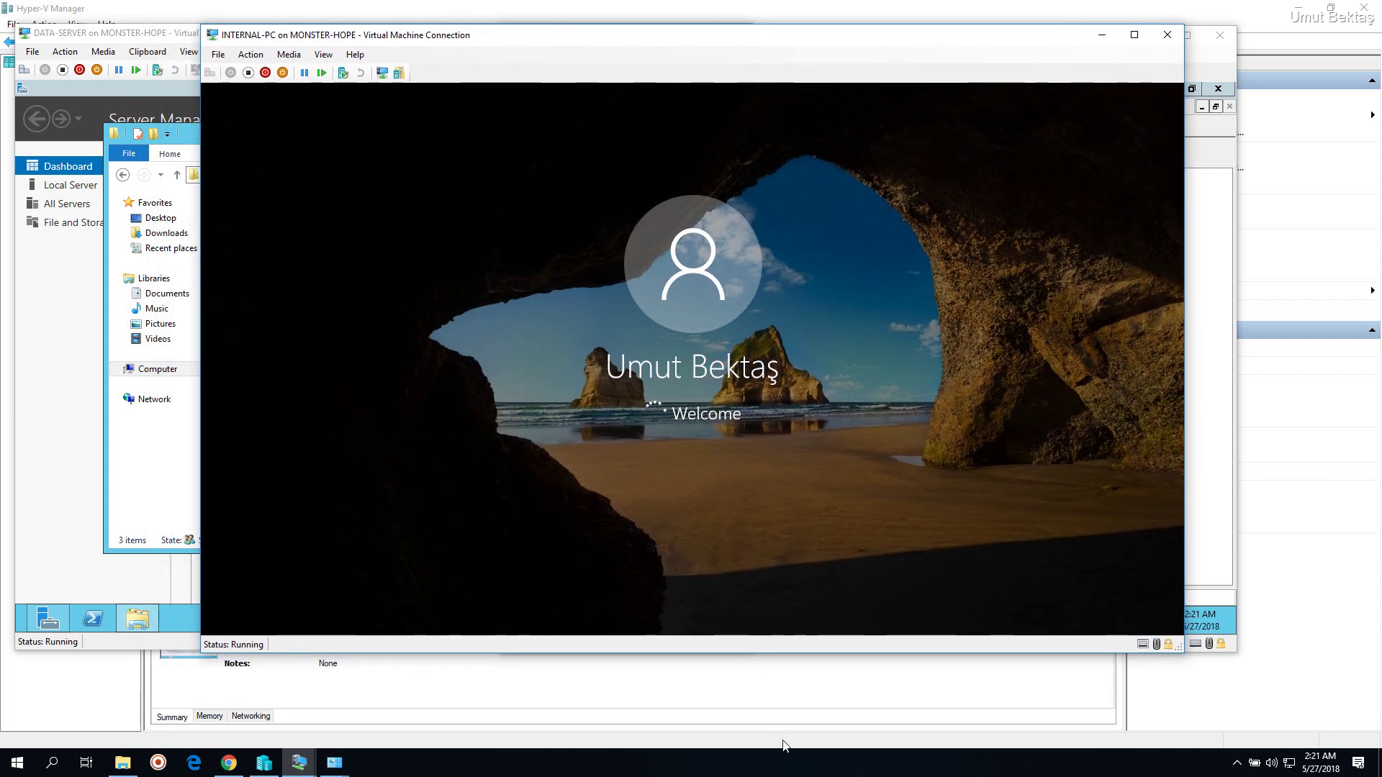
pyautogui.click(795, 763)
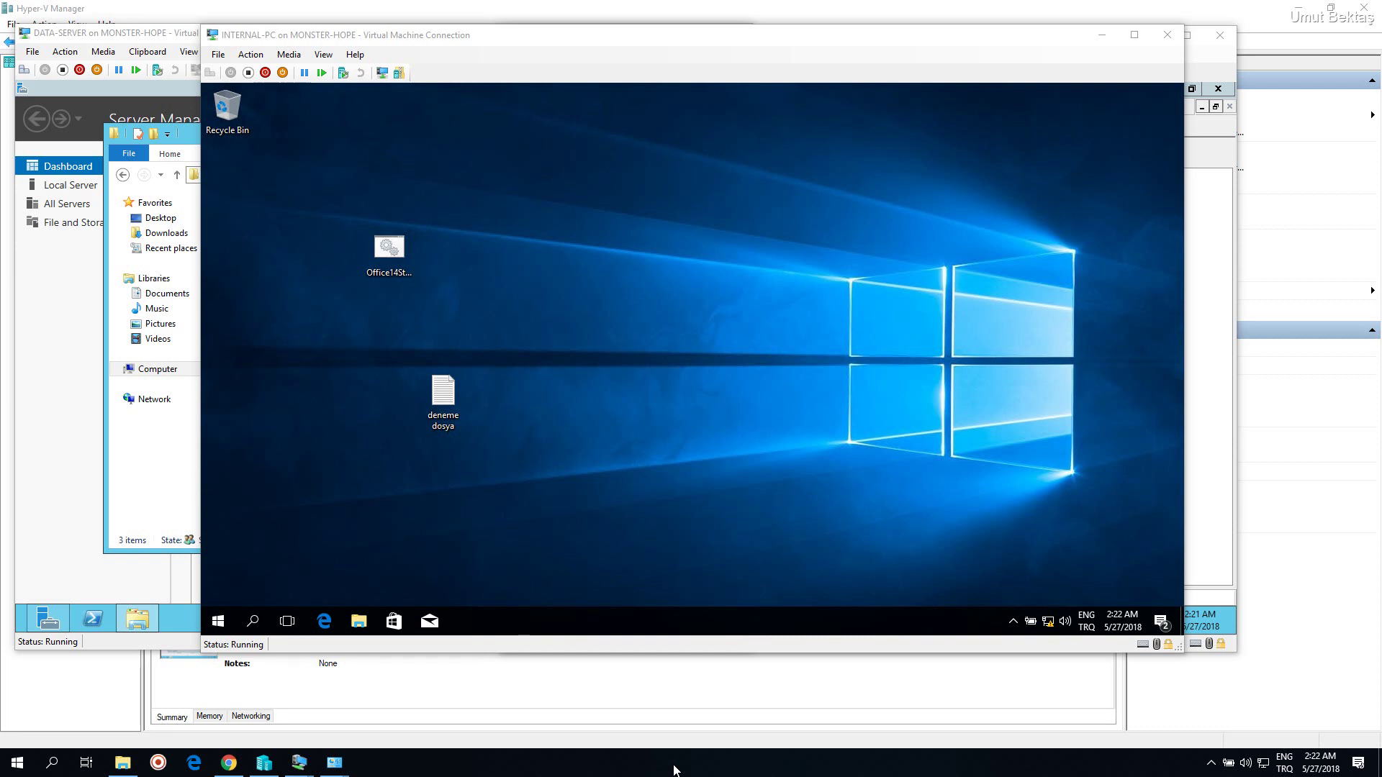
# Search Windows for 'Contr', replacing the mistyped 'deneti', and open Control Panel
pyautogui.click(868, 474)
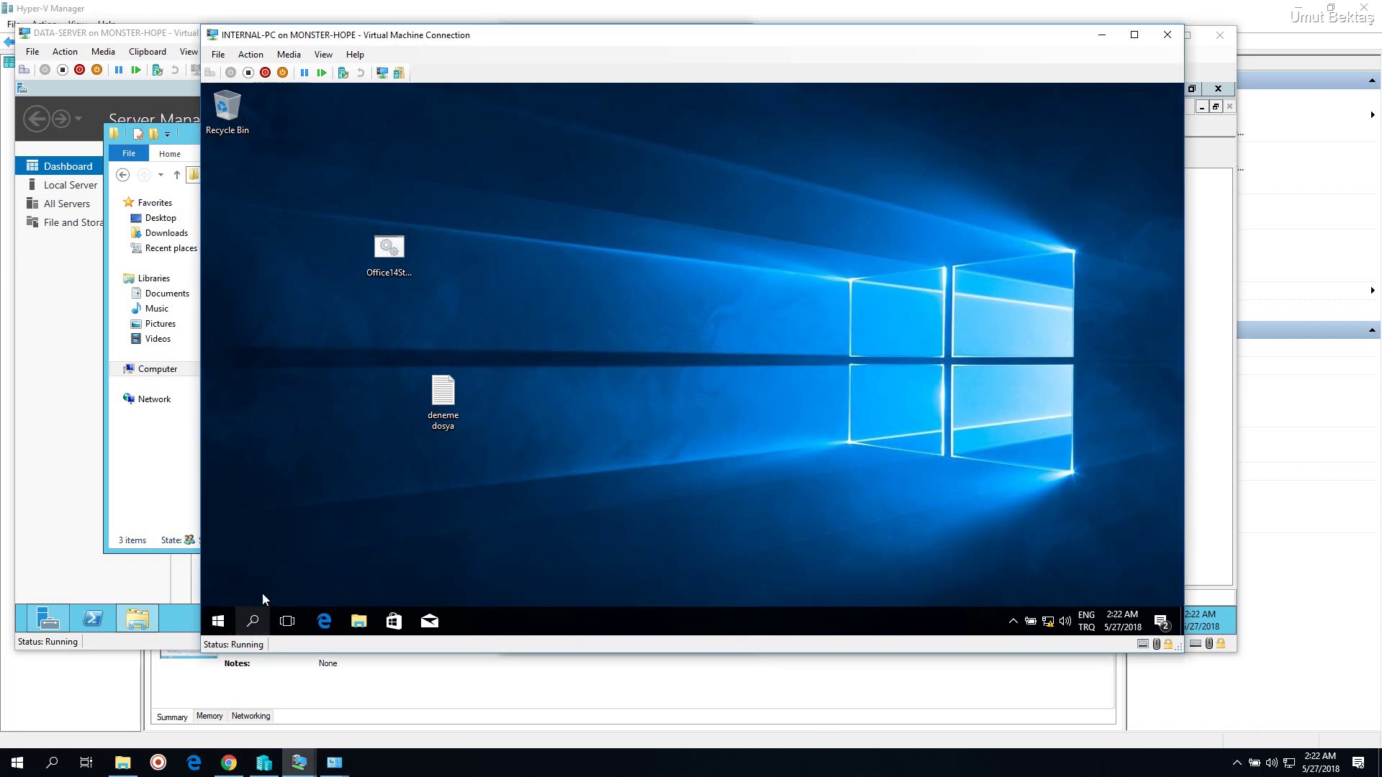
pyautogui.press('super+s')
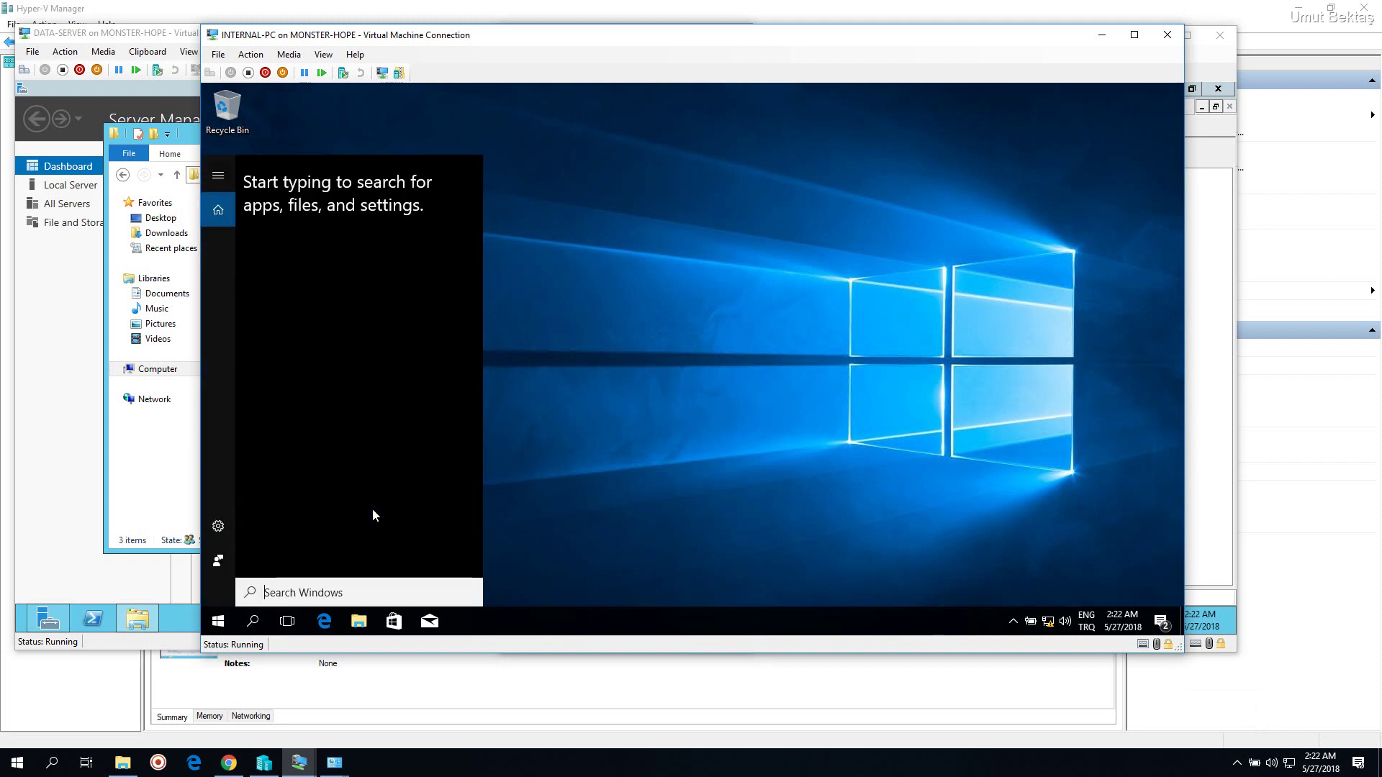
pyautogui.write('d')
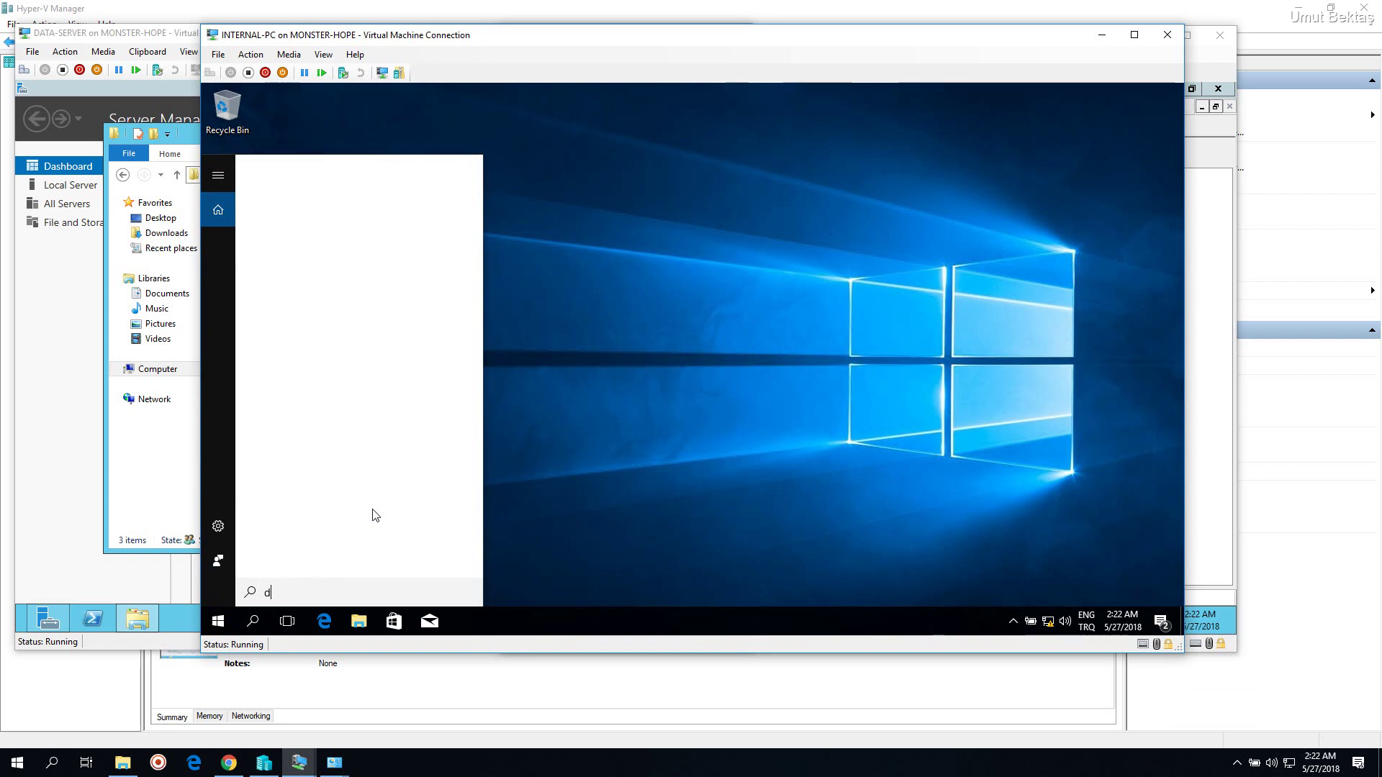
pyautogui.write('eneti')
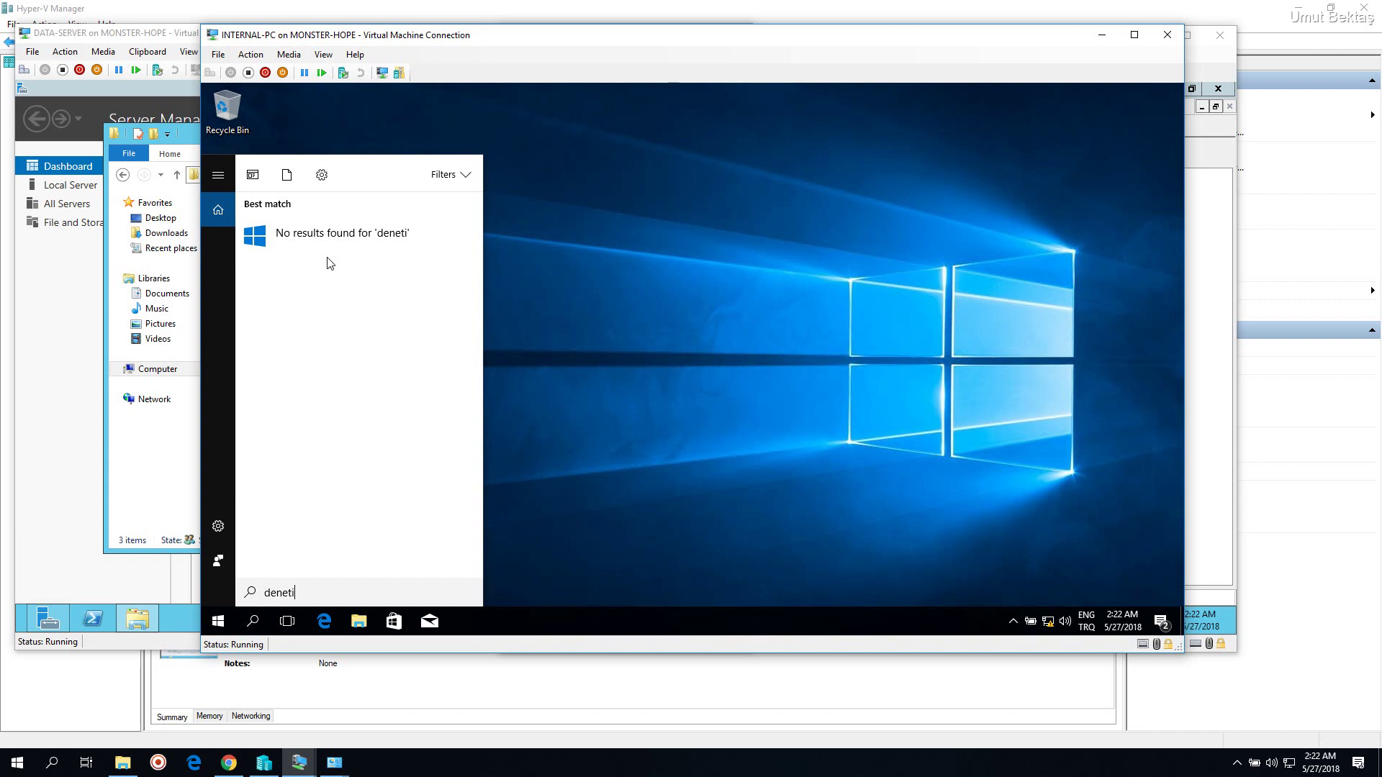
pyautogui.hotkey('ctrl', 'a')
pyautogui.write('Contr')
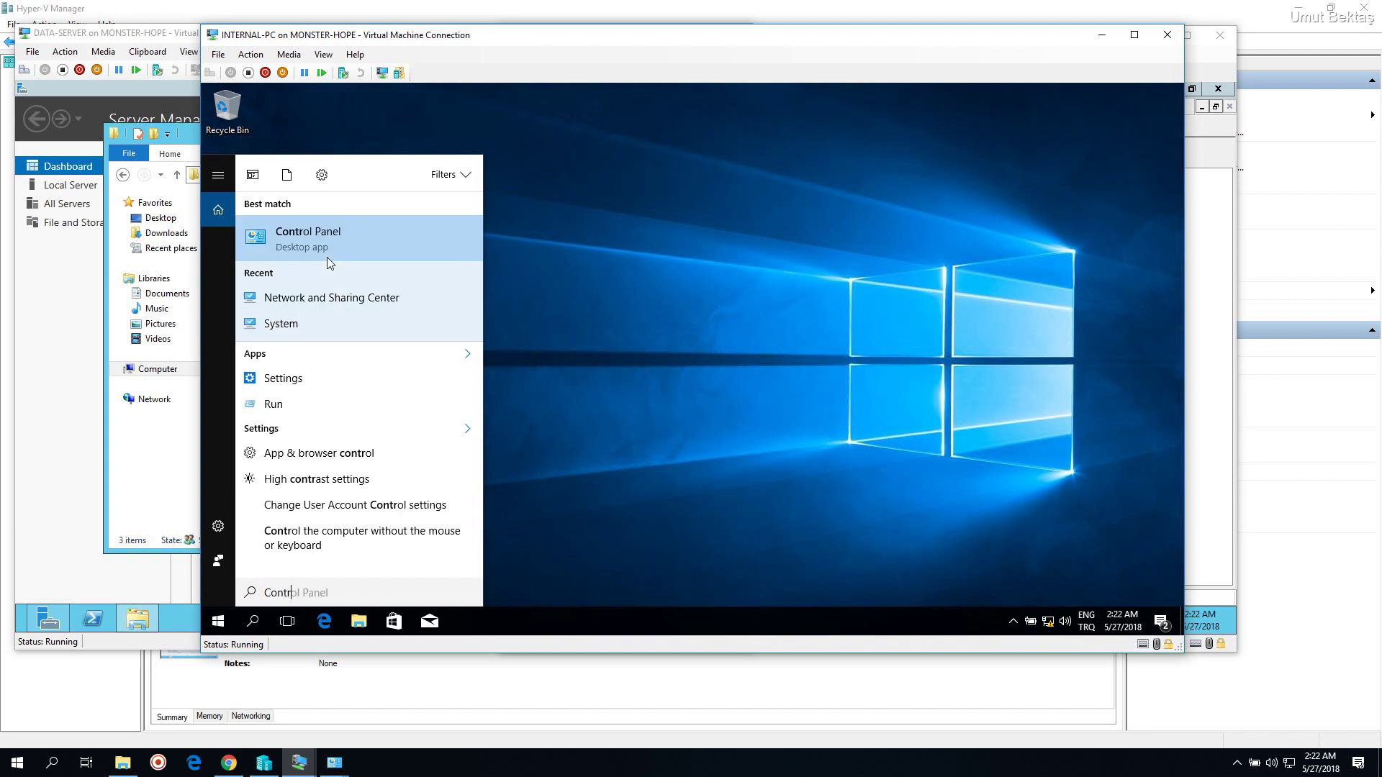
pyautogui.click(336, 244)
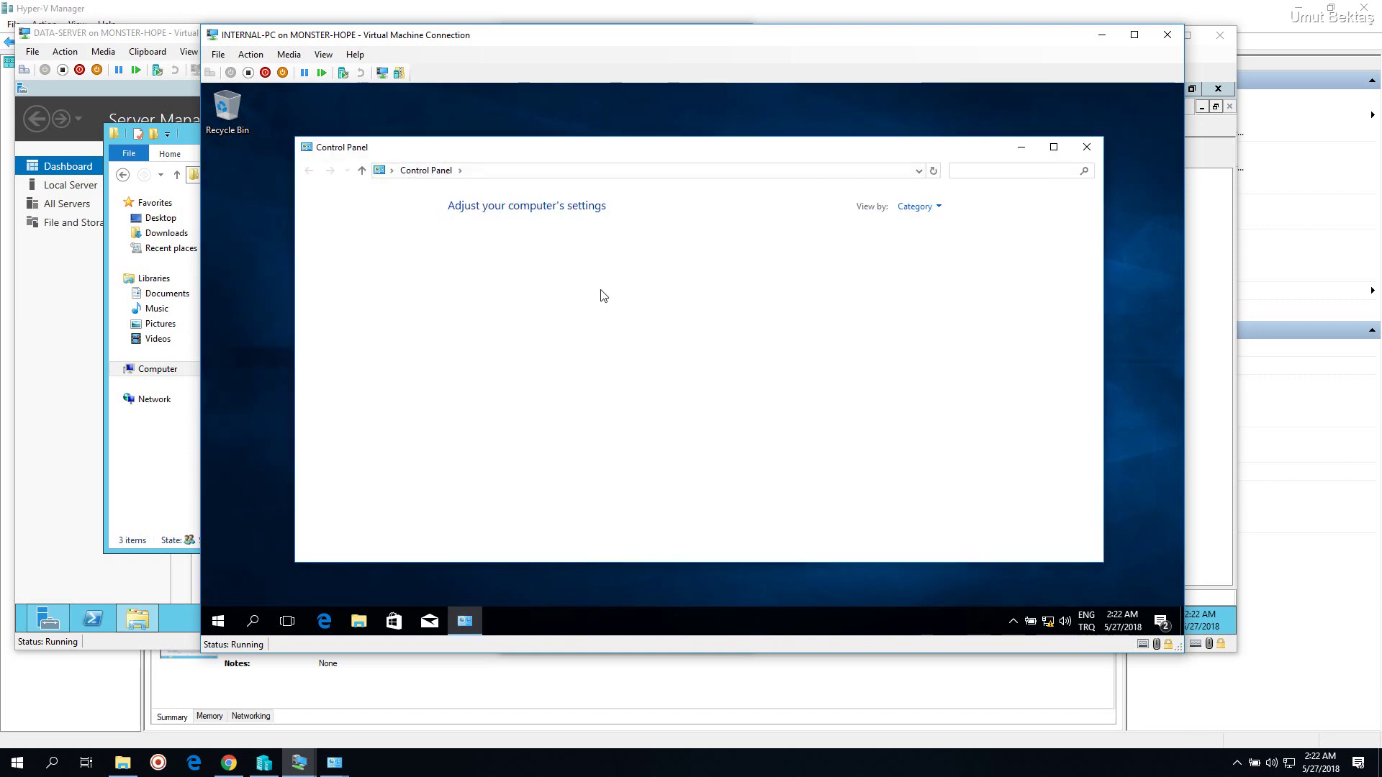
# Maximize Control Panel and open Uninstall a program to find 7-Zip 16.04 (x64 edition) listed
pyautogui.click(1054, 146)
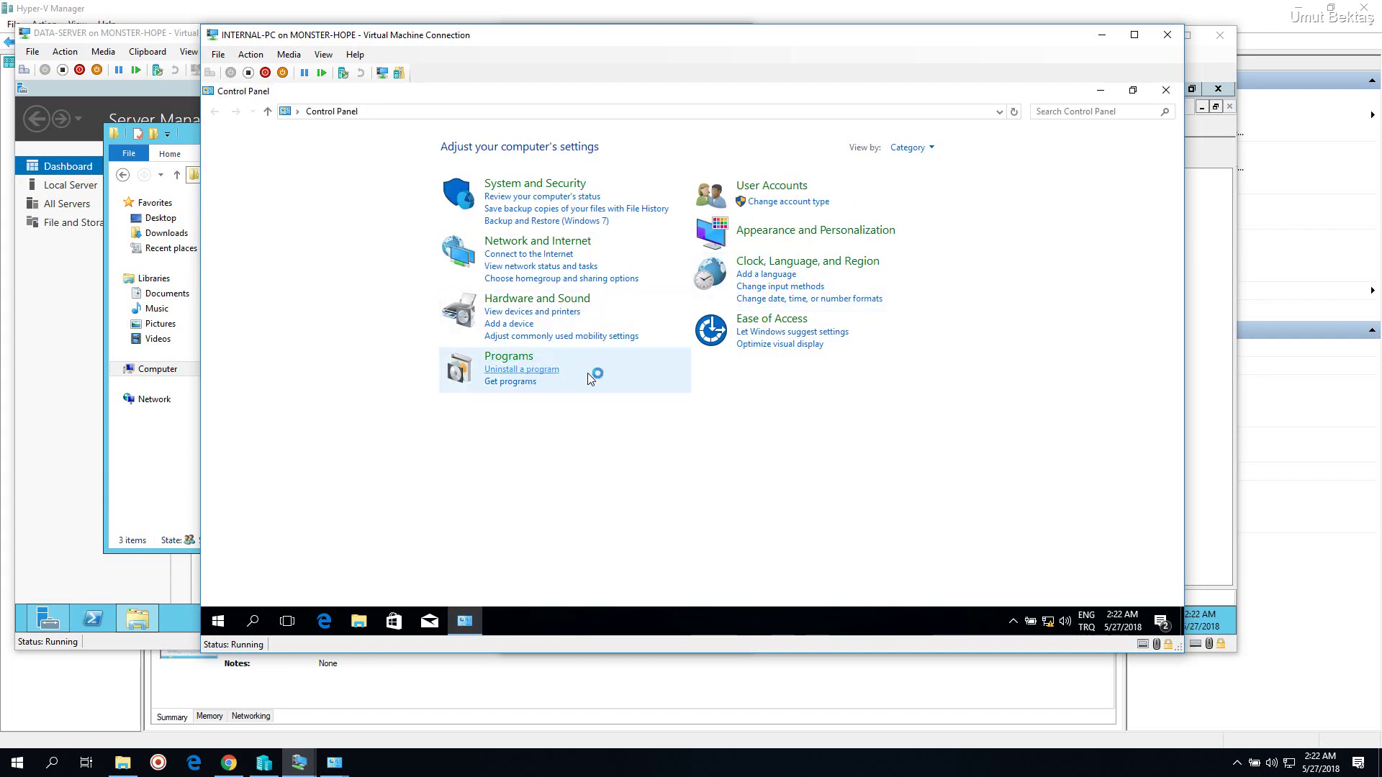
pyautogui.click(524, 371)
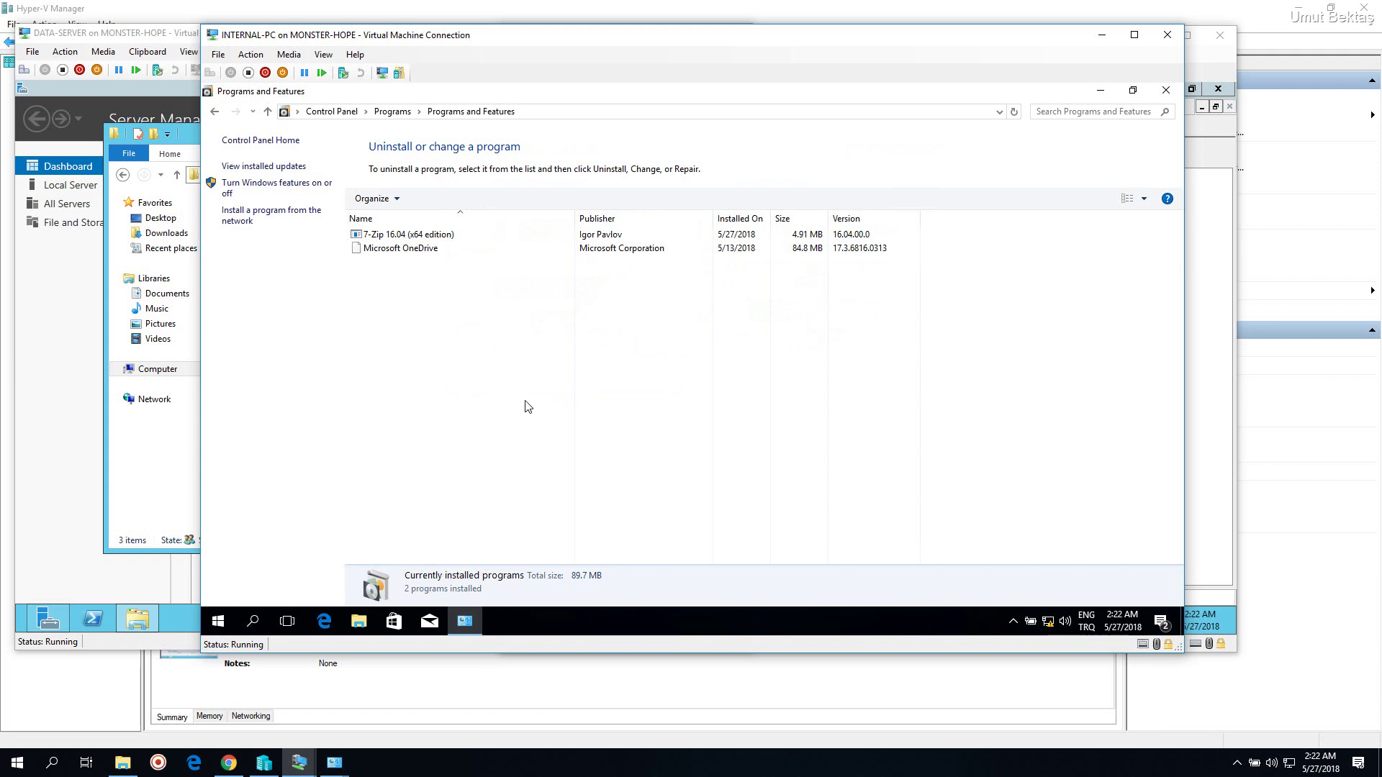
pyautogui.click(421, 237)
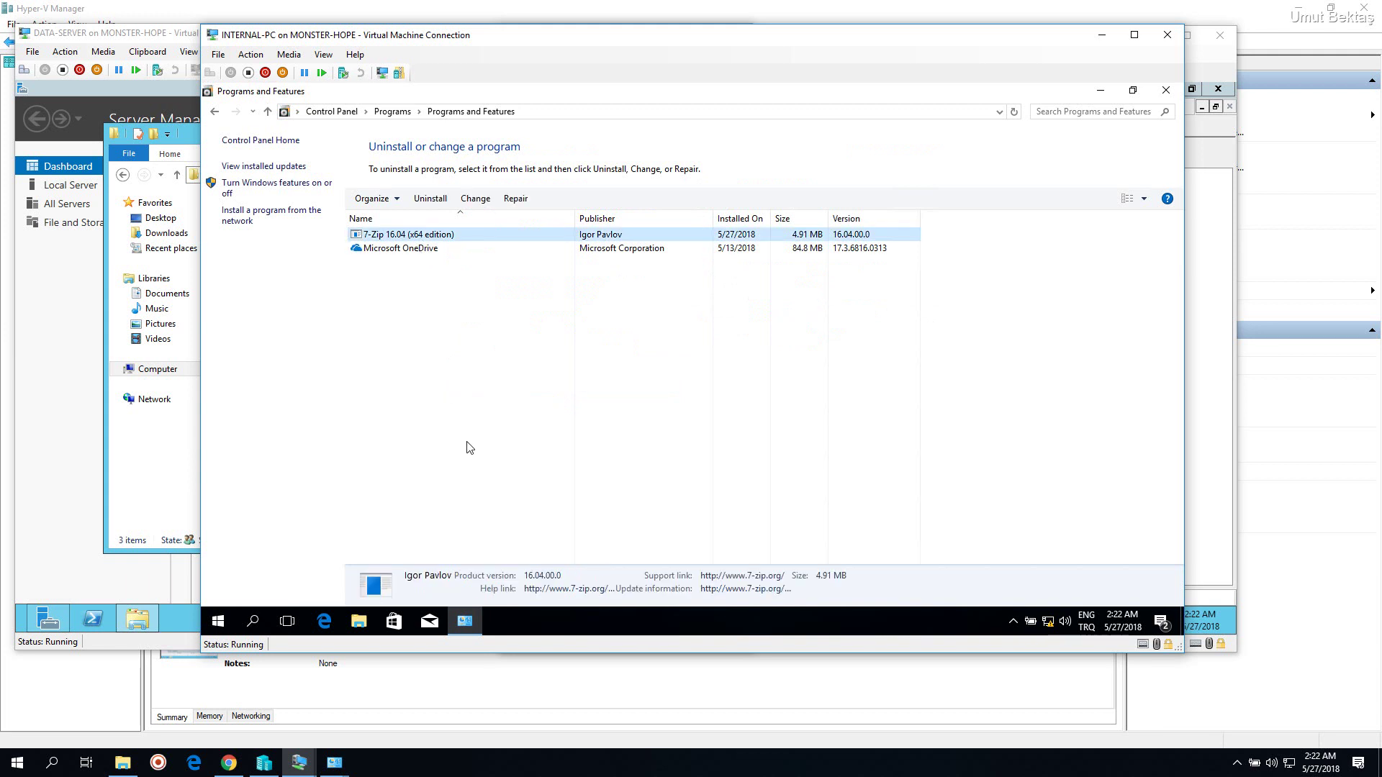
pyautogui.click(517, 405)
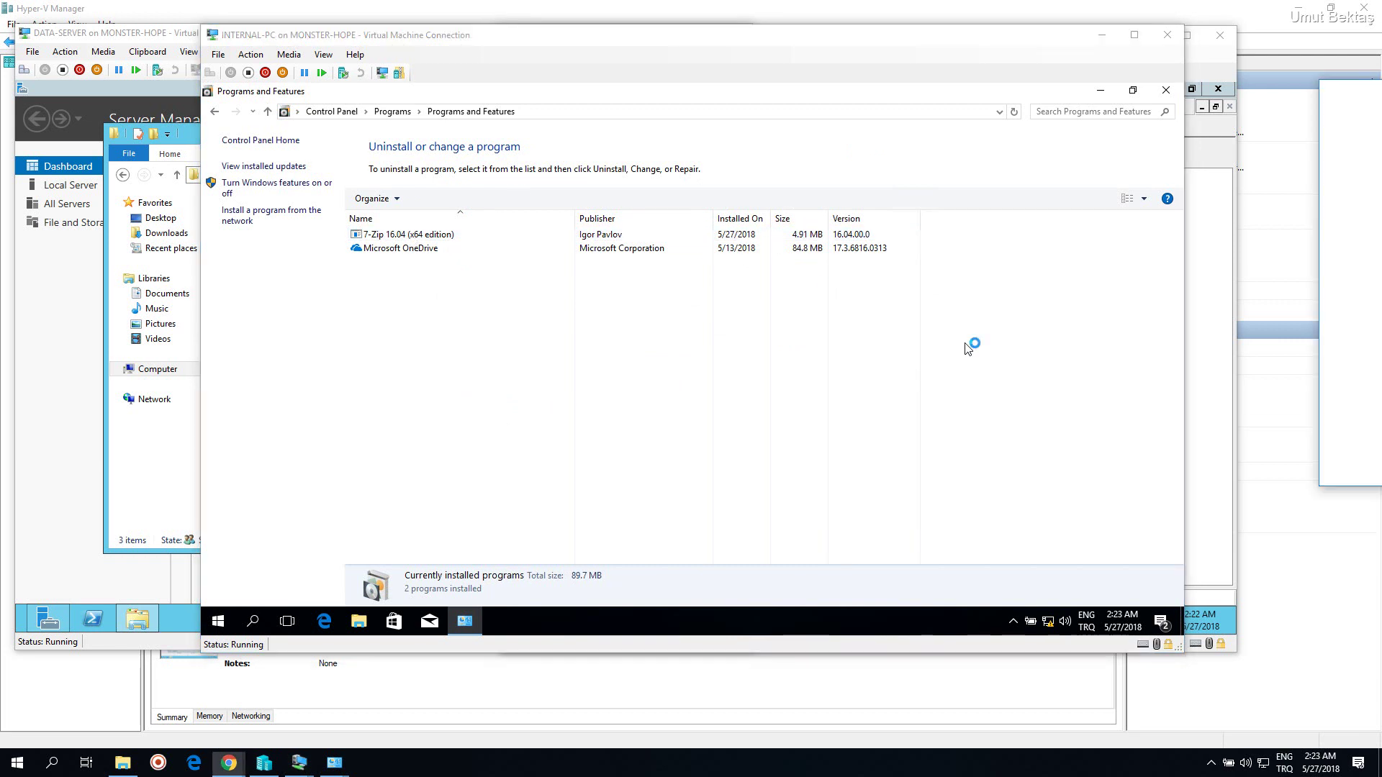
pyautogui.moveTo(571, 55); pyautogui.dragTo(713, 2)
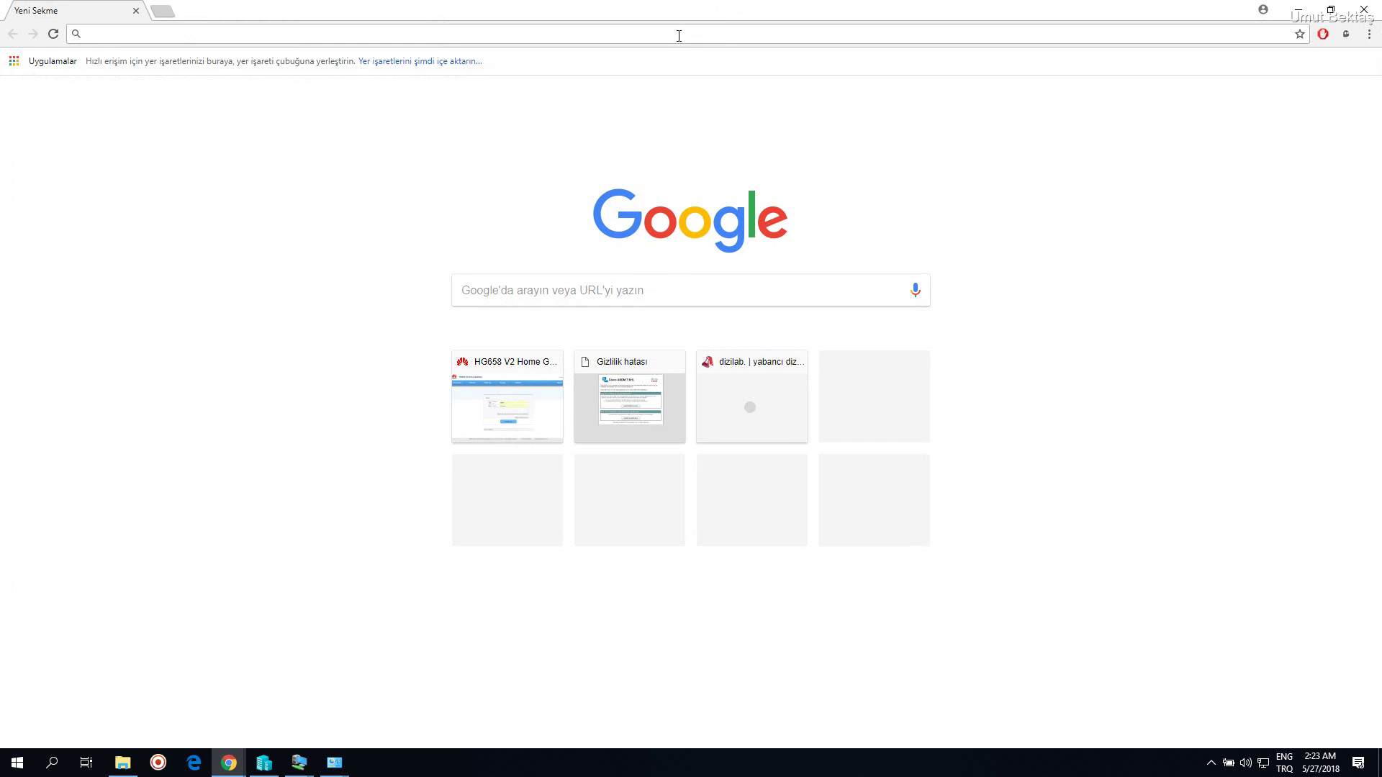
pyautogui.click(300, 764)
pyautogui.click(371, 695)
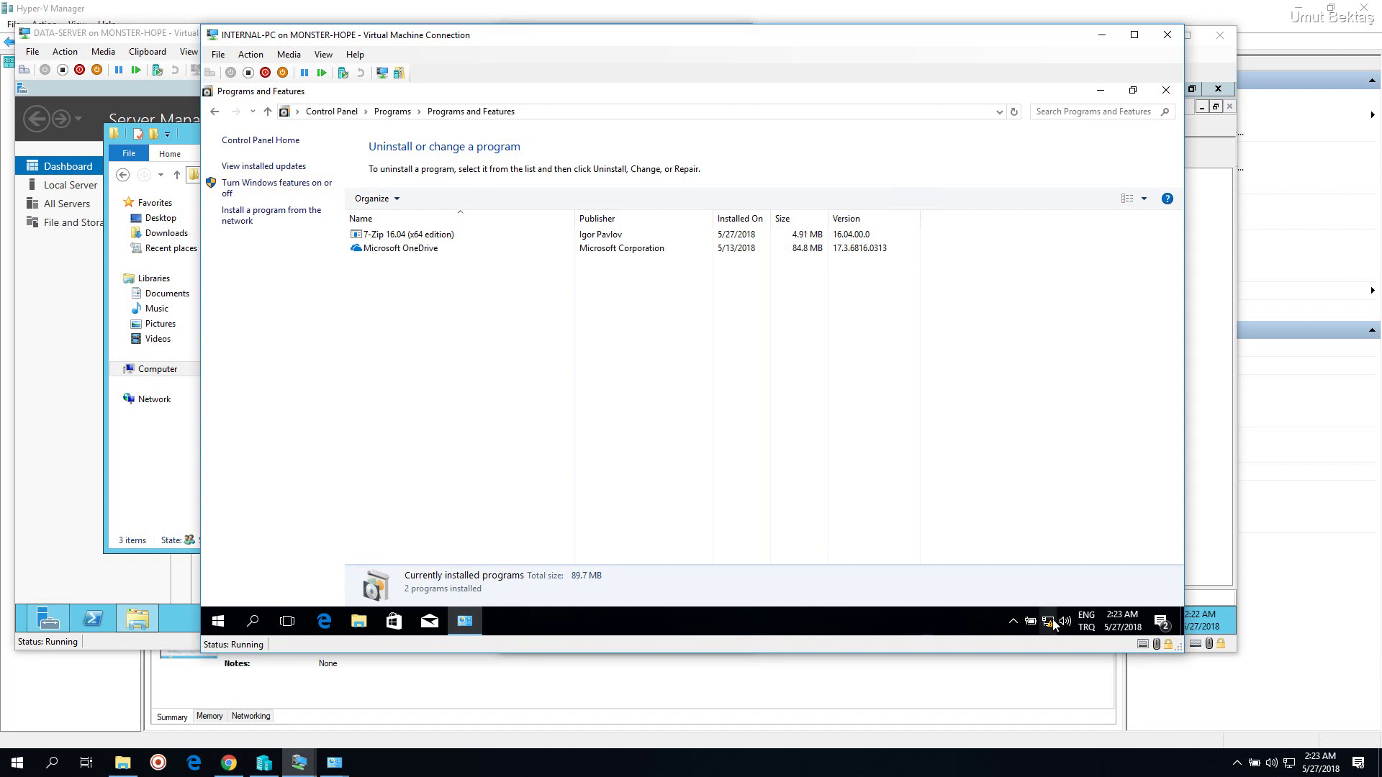
# On DATA-SERVER, open the Network and Sharing Center from the tray network icon
pyautogui.moveTo(1052, 623)
pyautogui.click(56, 493)
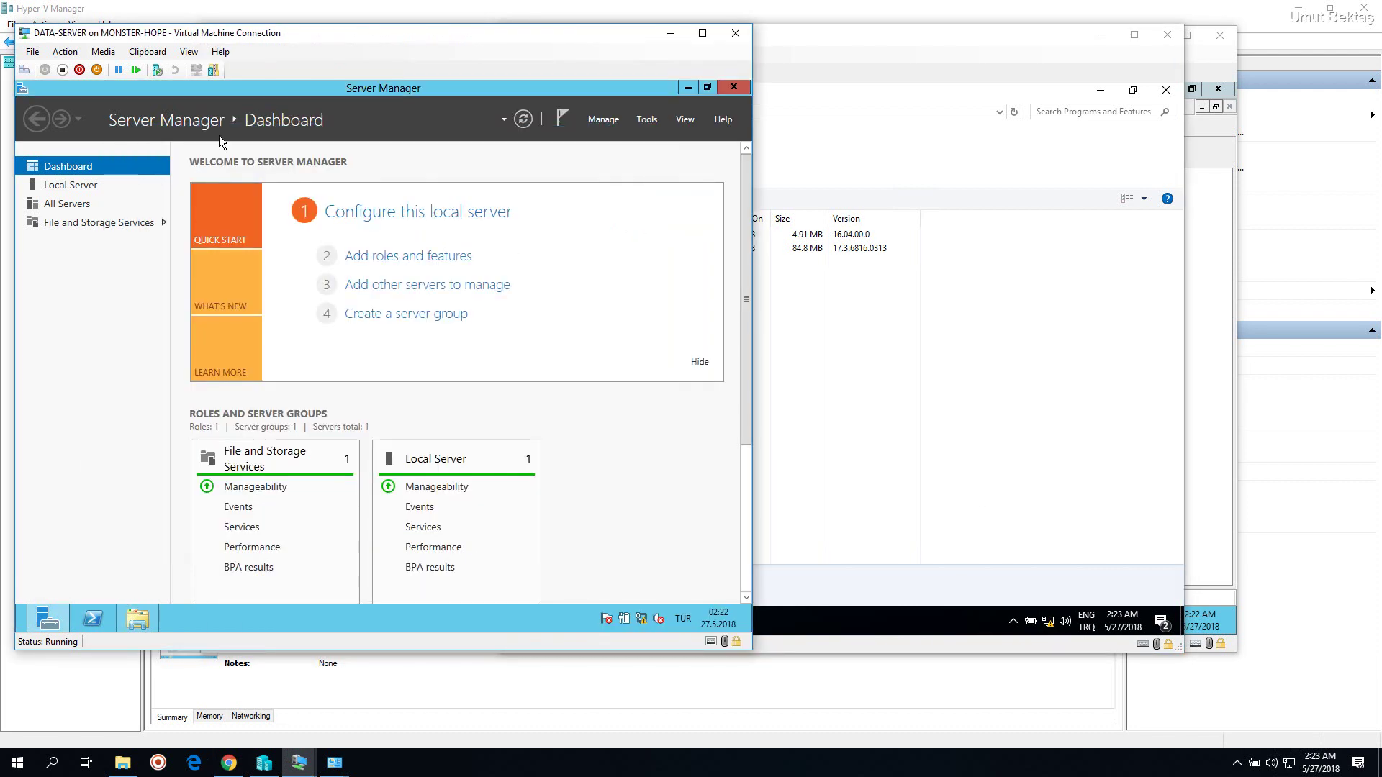
pyautogui.rightClick(643, 622)
pyautogui.click(423, 186)
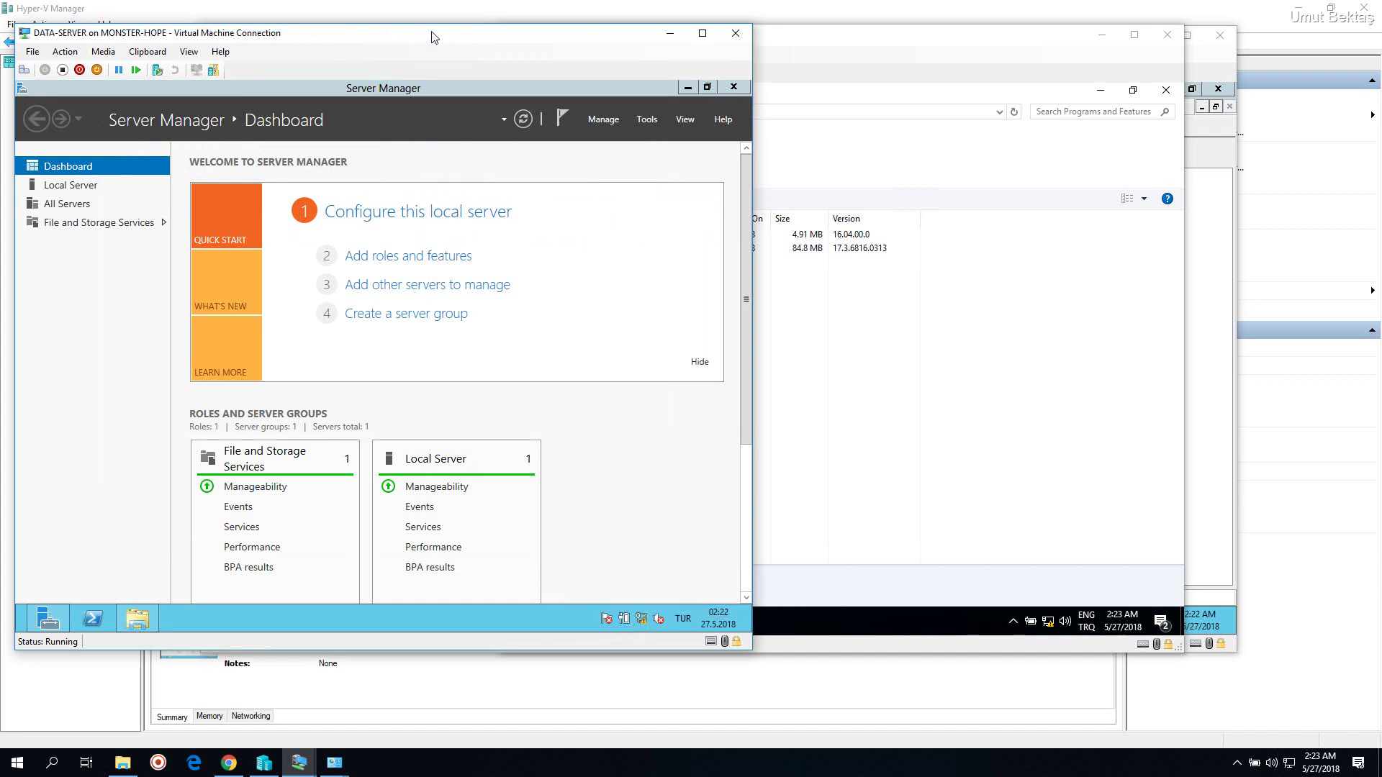
pyautogui.moveTo(430, 34); pyautogui.dragTo(676, 39)
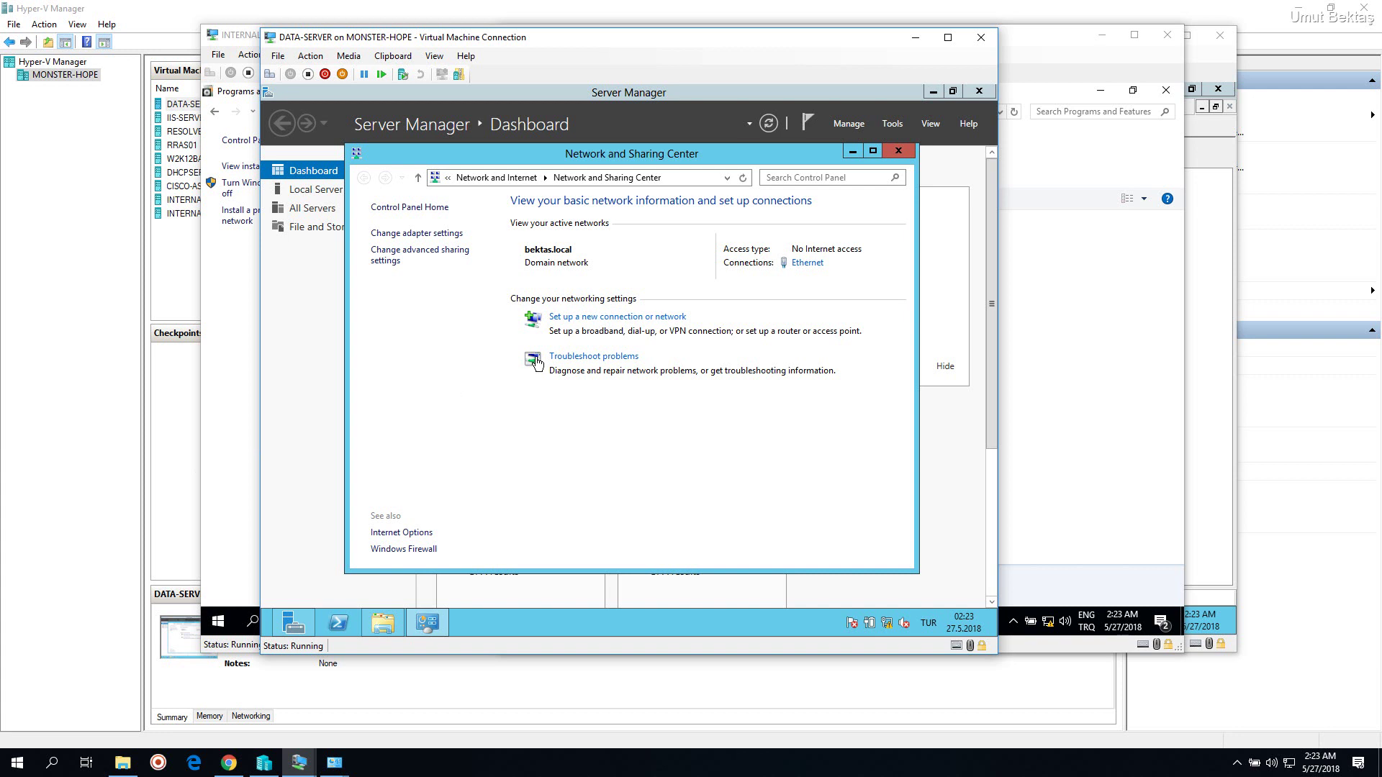
# Enable the disabled Ethernet 2 adapter in Network Connections, then bring up the Start screen
pyautogui.click(446, 257)
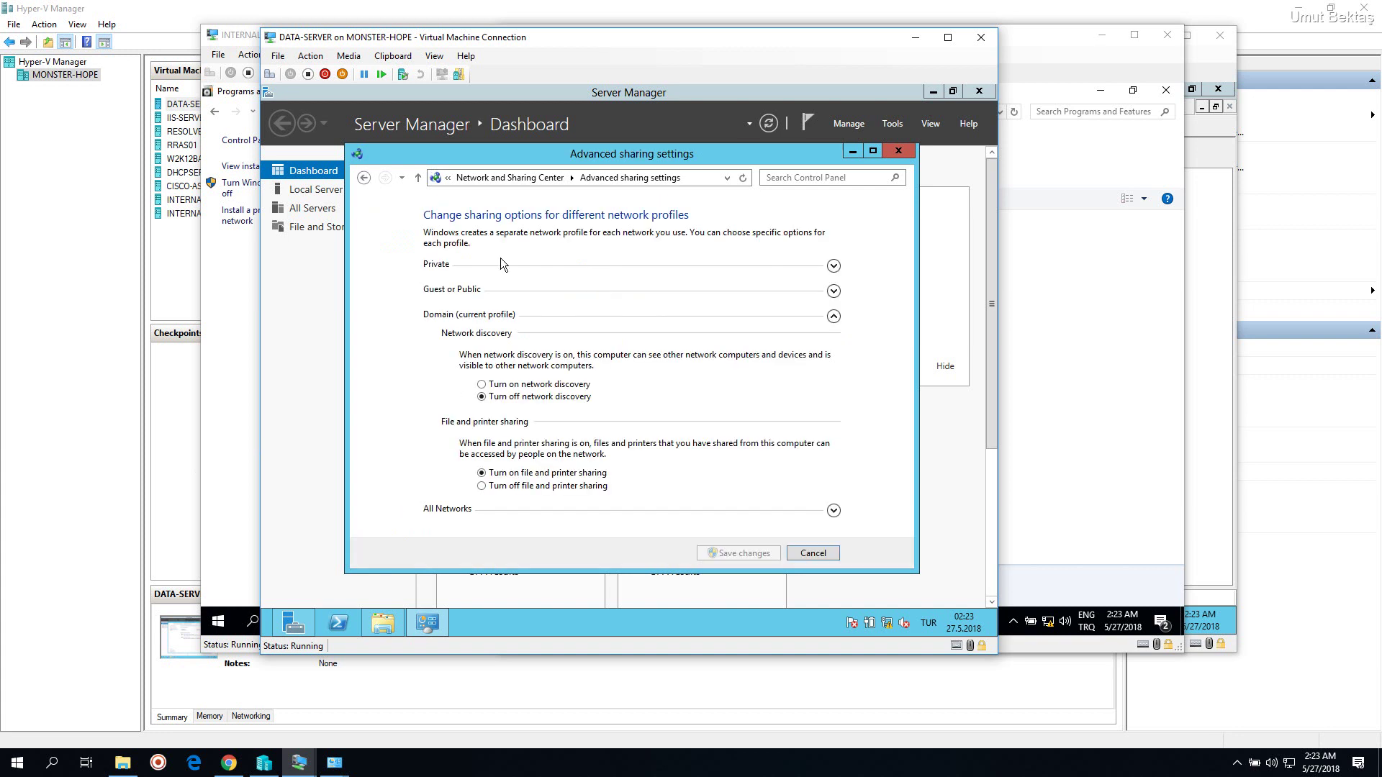
pyautogui.click(364, 177)
pyautogui.click(395, 232)
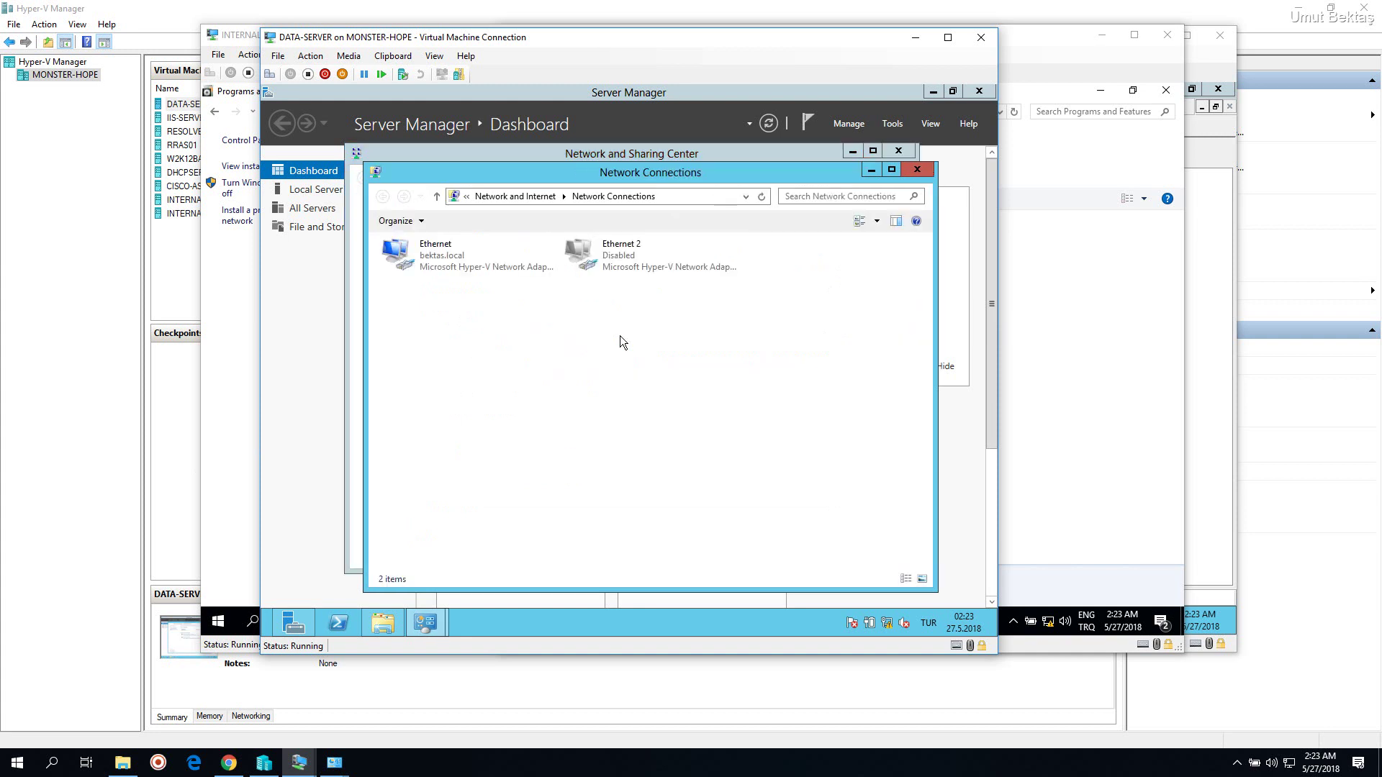
pyautogui.rightClick(613, 259)
pyautogui.click(628, 262)
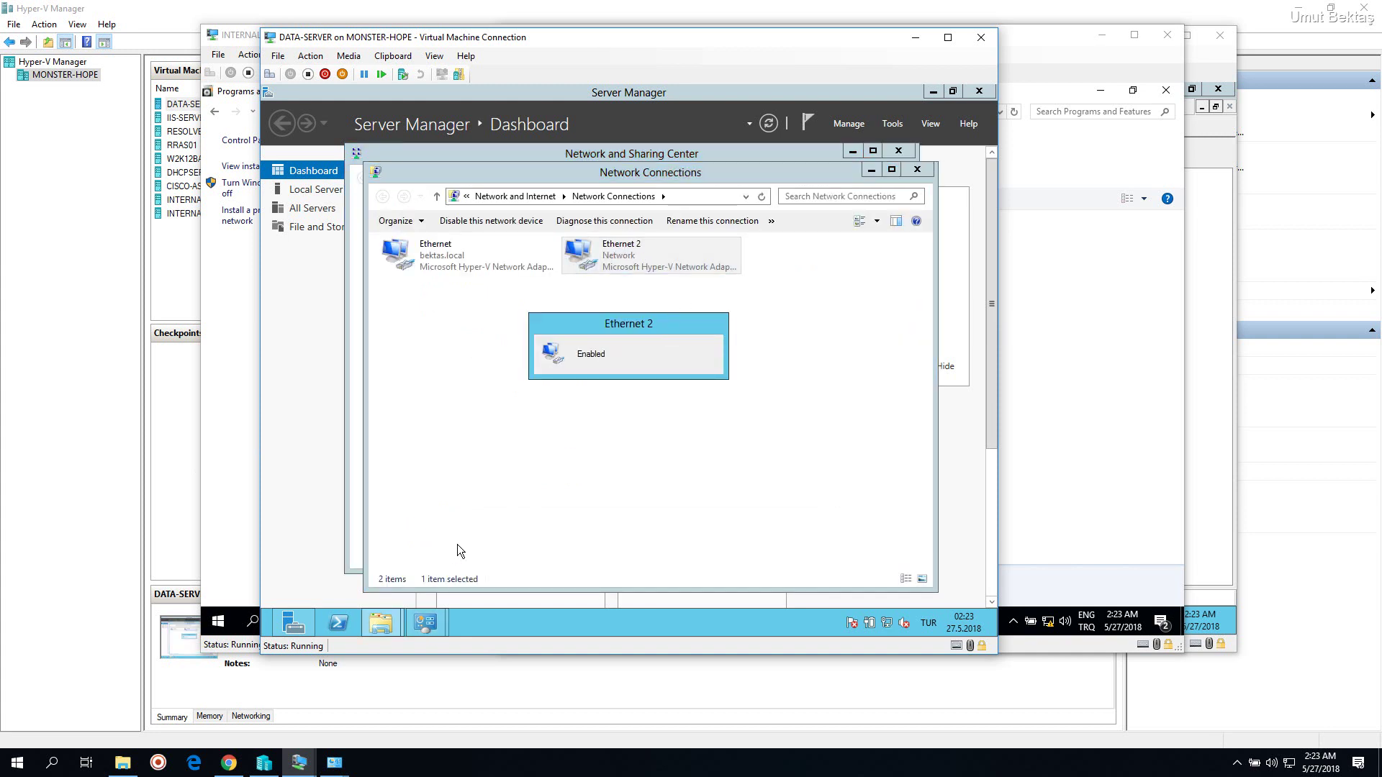
pyautogui.click(266, 639)
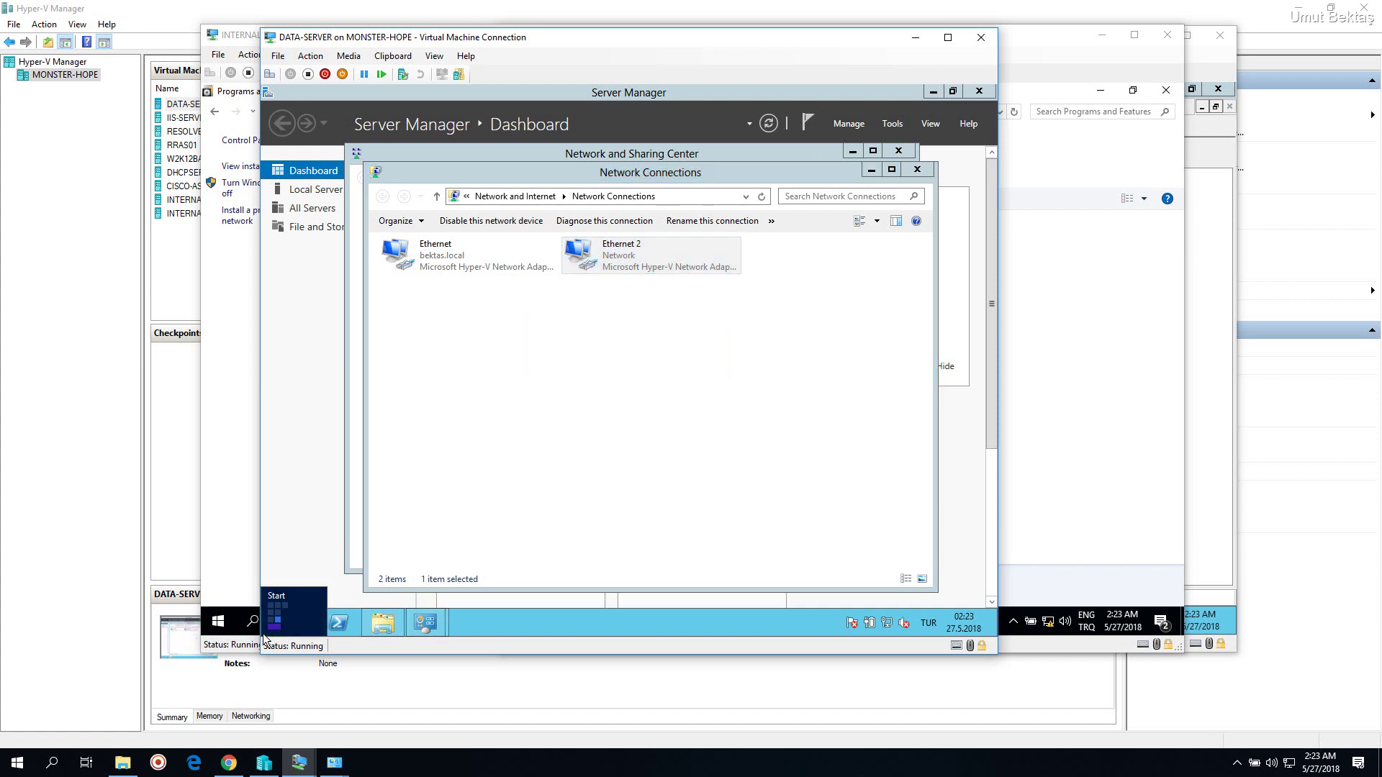
pyautogui.click(279, 624)
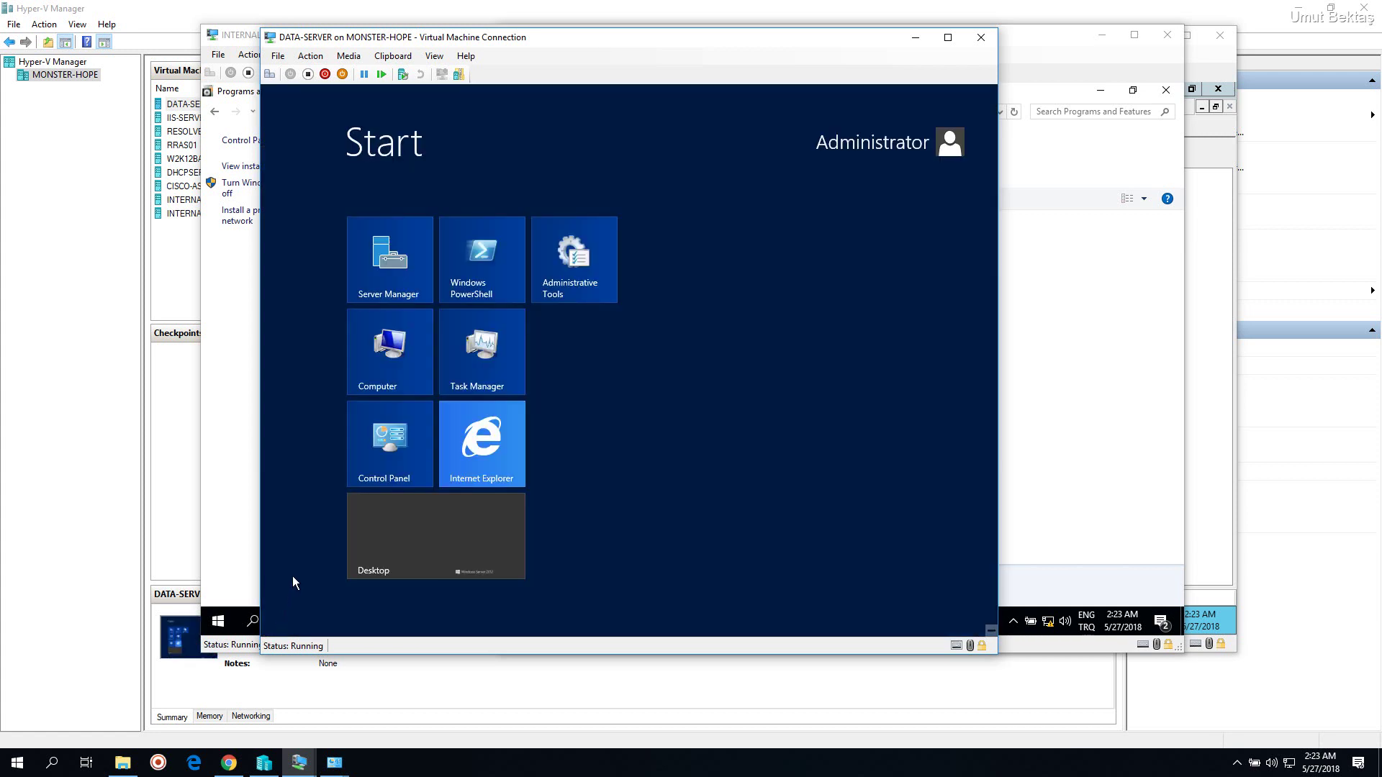
# Launch Internet Explorer, declining the recommended security and compatibility settings
pyautogui.press('Escape')
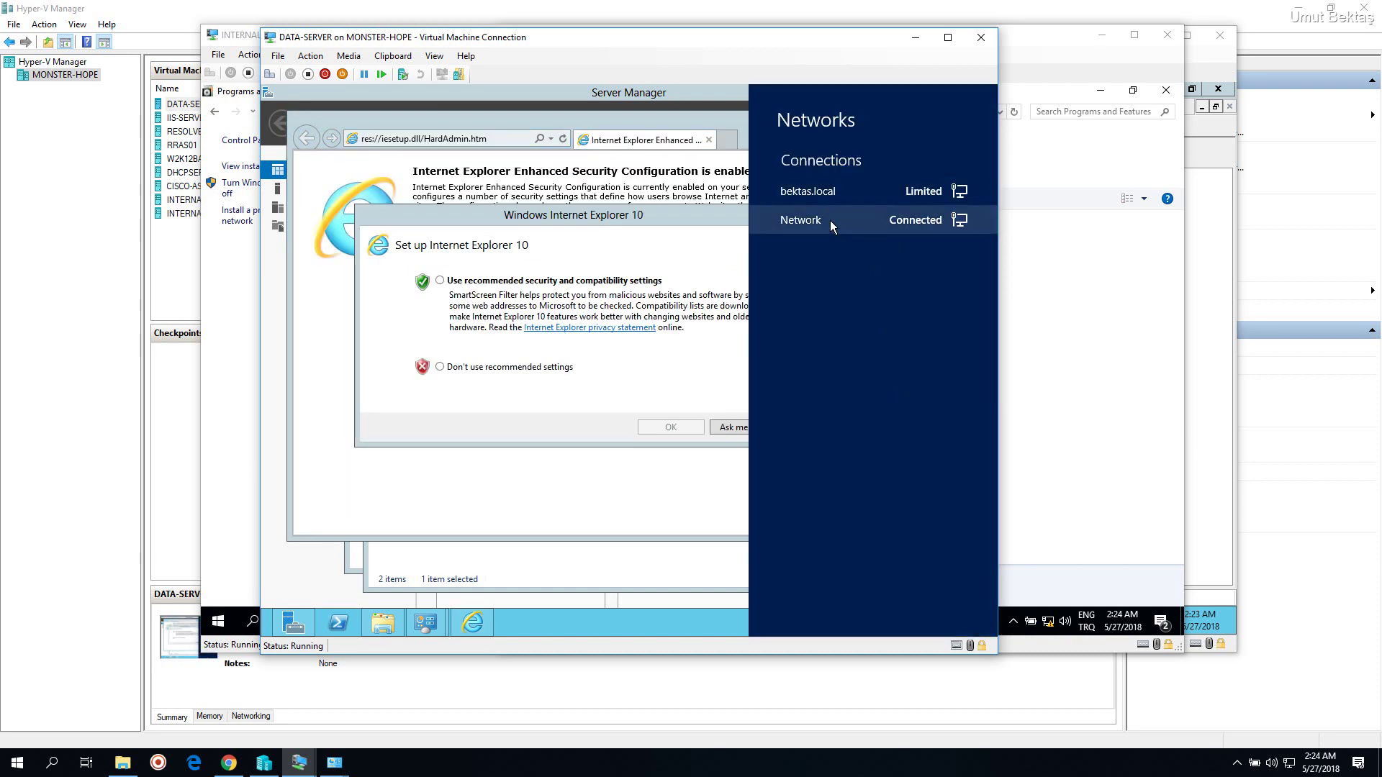
pyautogui.click(517, 376)
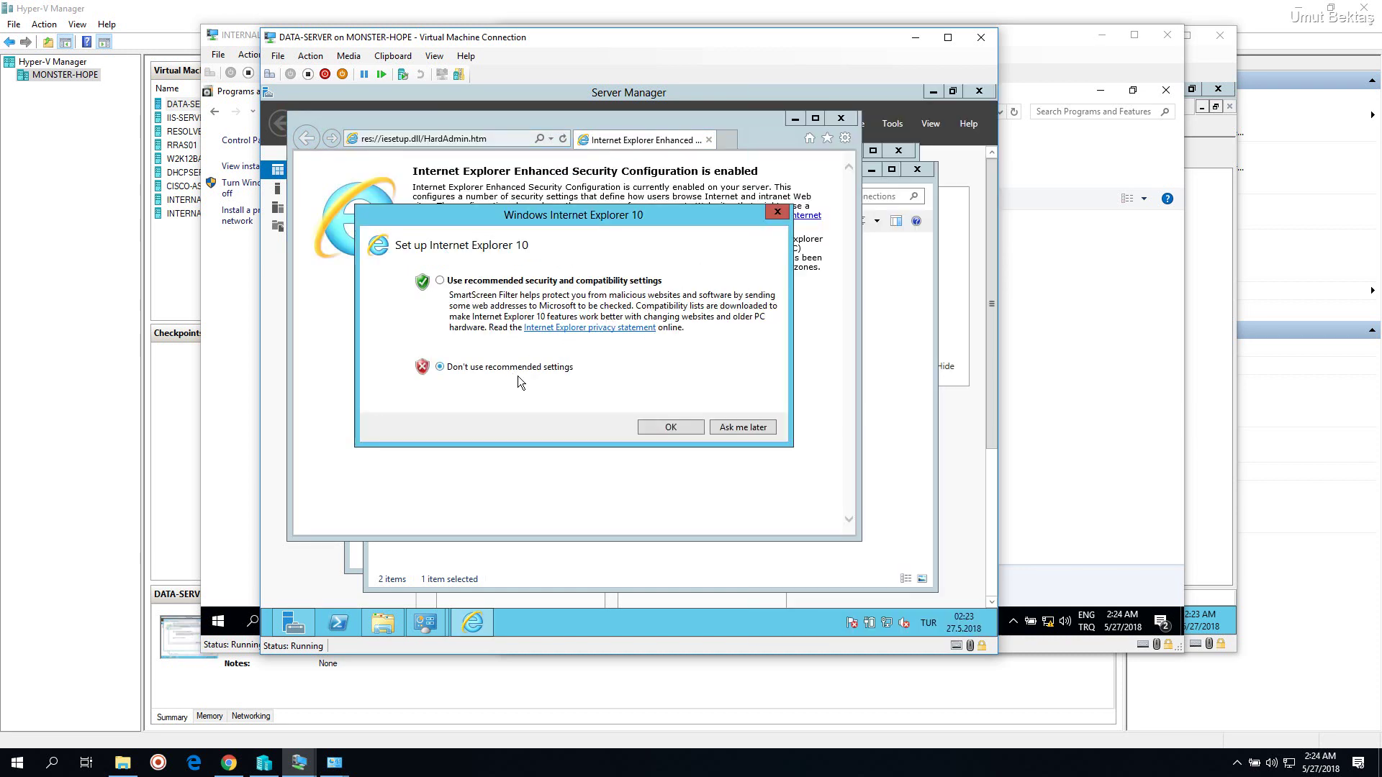
pyautogui.click(669, 427)
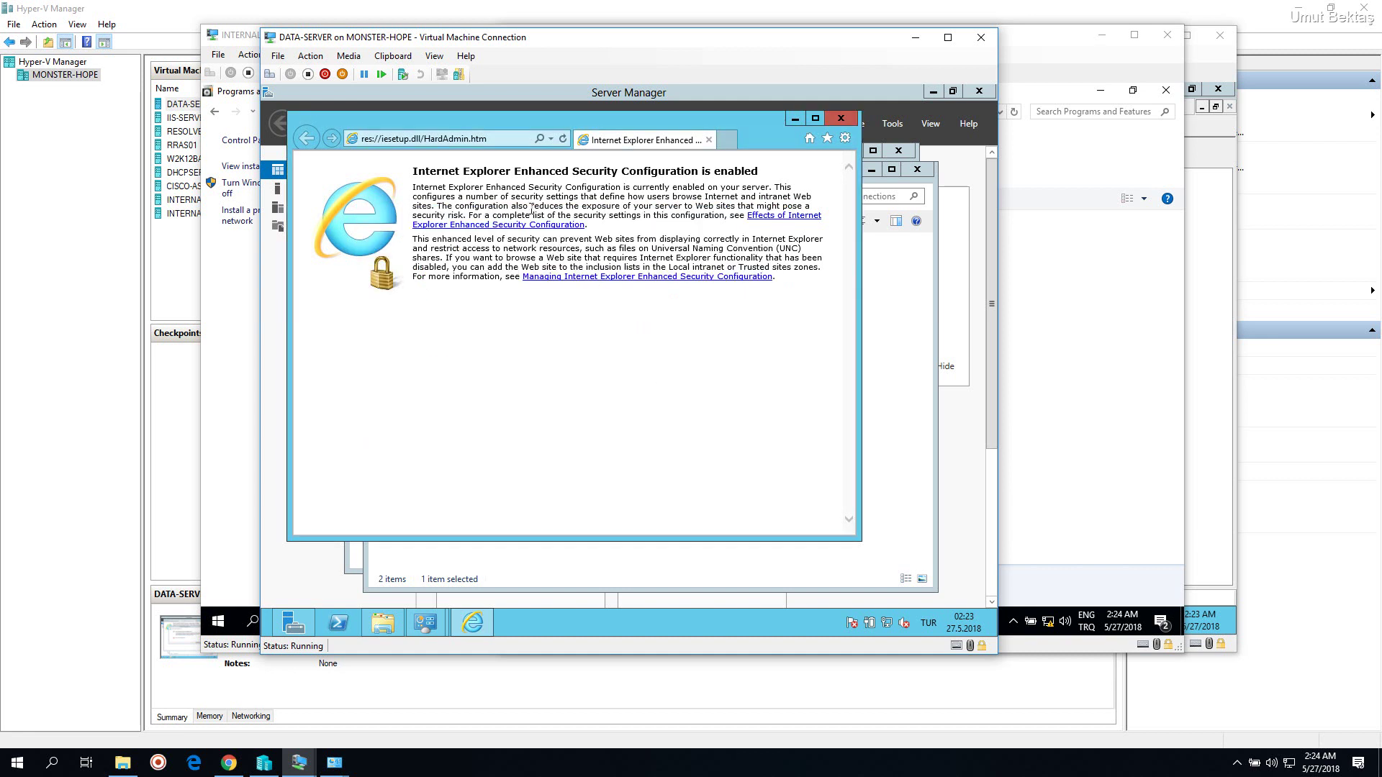
pyautogui.click(513, 142)
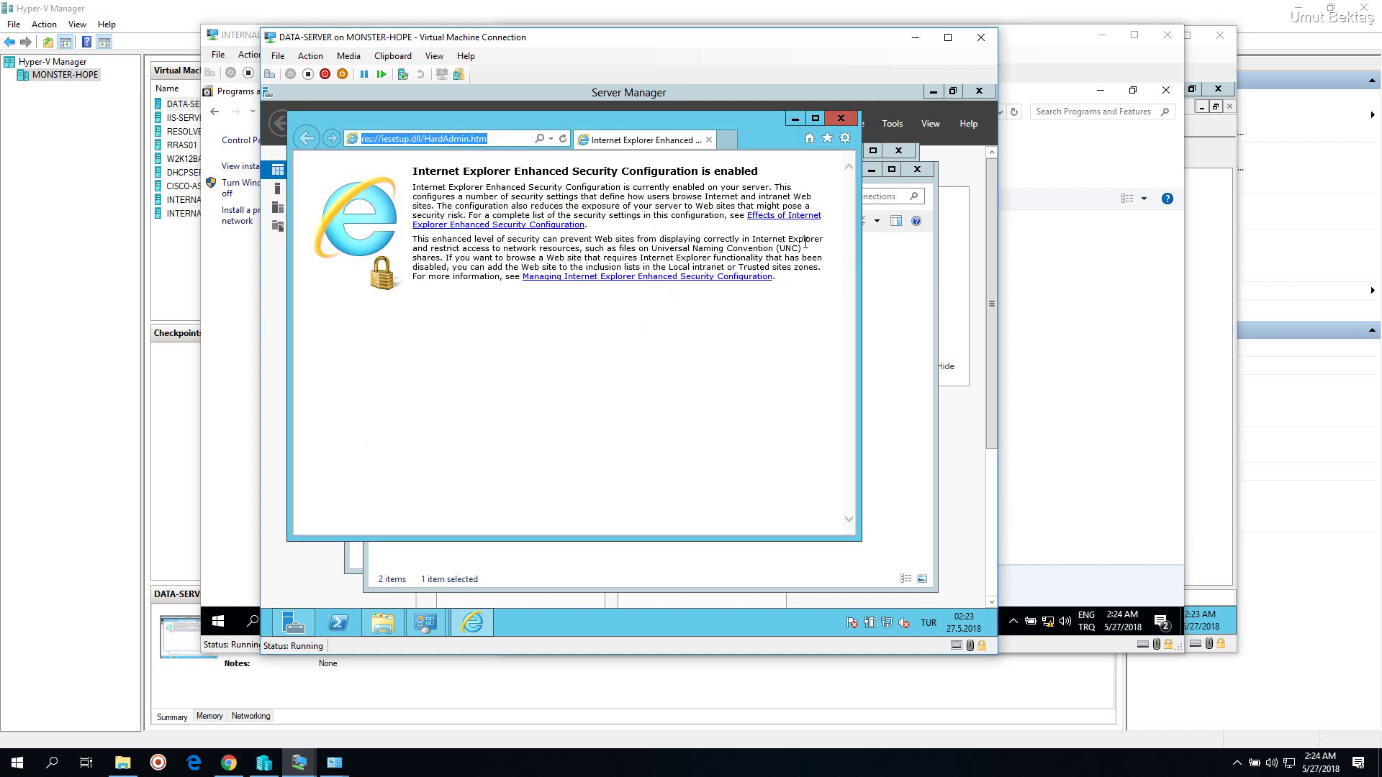
pyautogui.write('google.com')
pyautogui.press('Return')
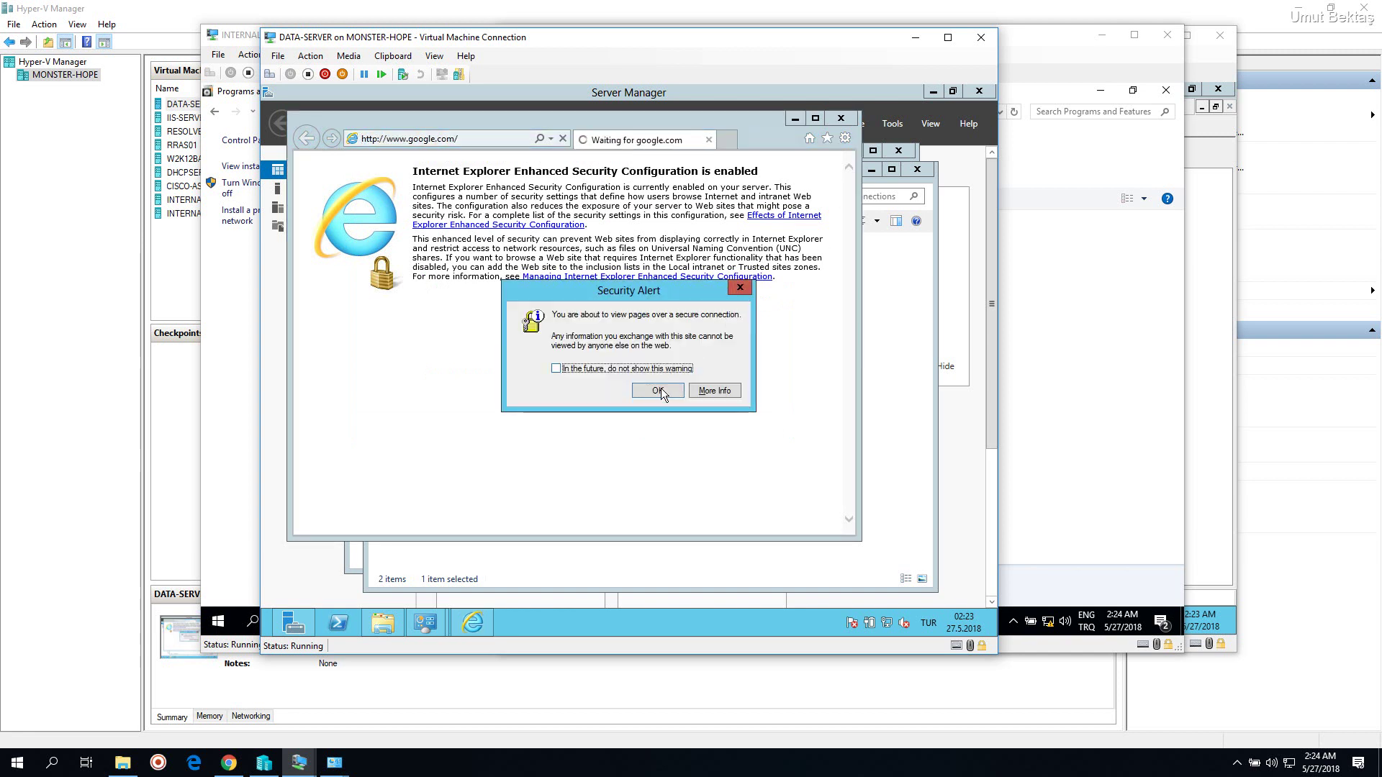
pyautogui.click(658, 391)
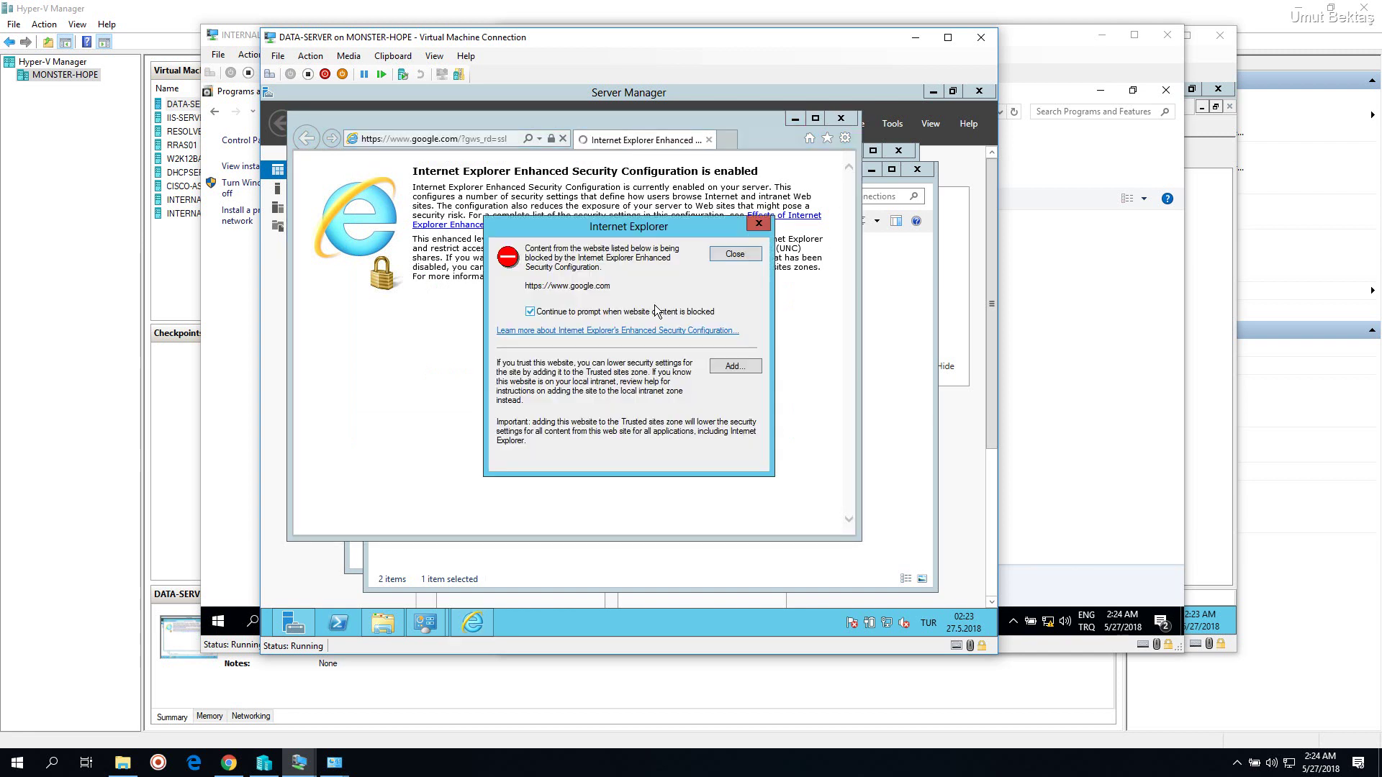
pyautogui.click(727, 370)
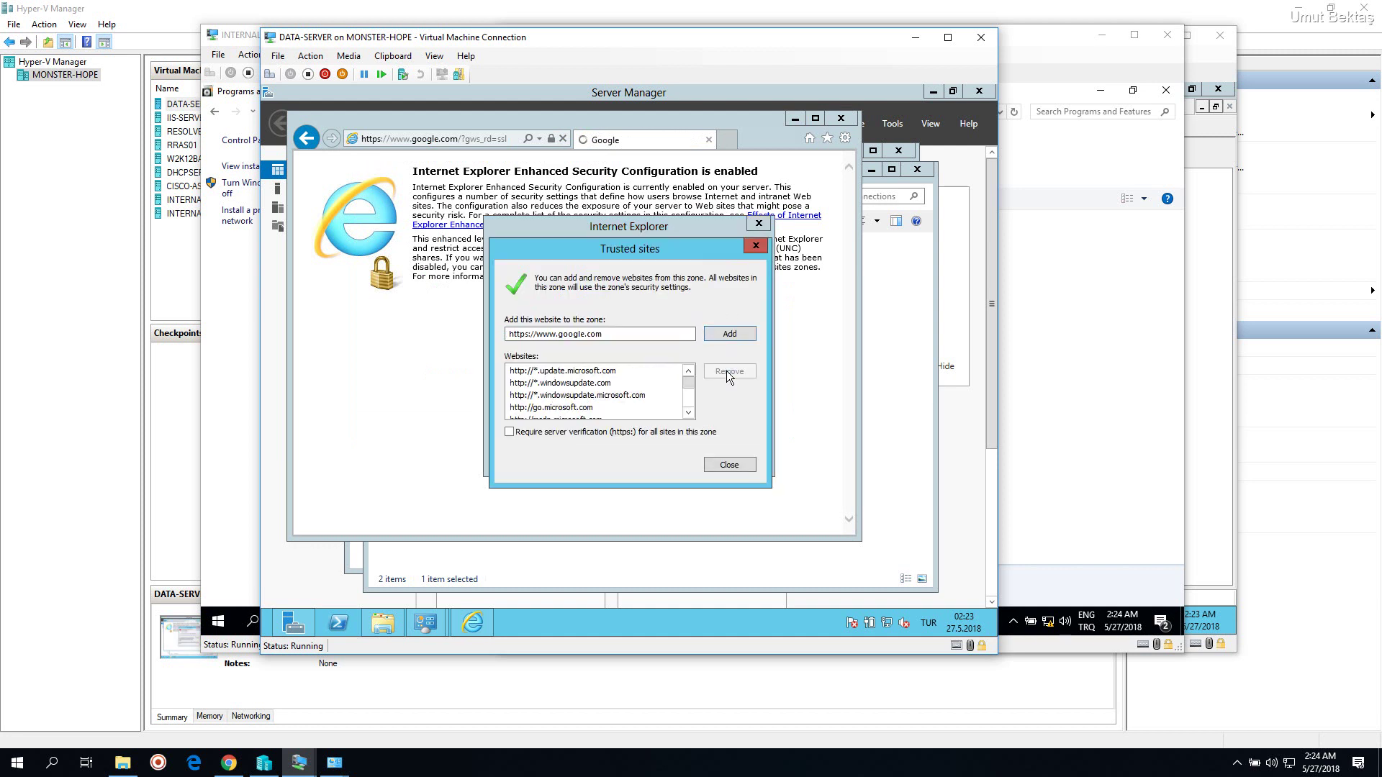
pyautogui.click(715, 335)
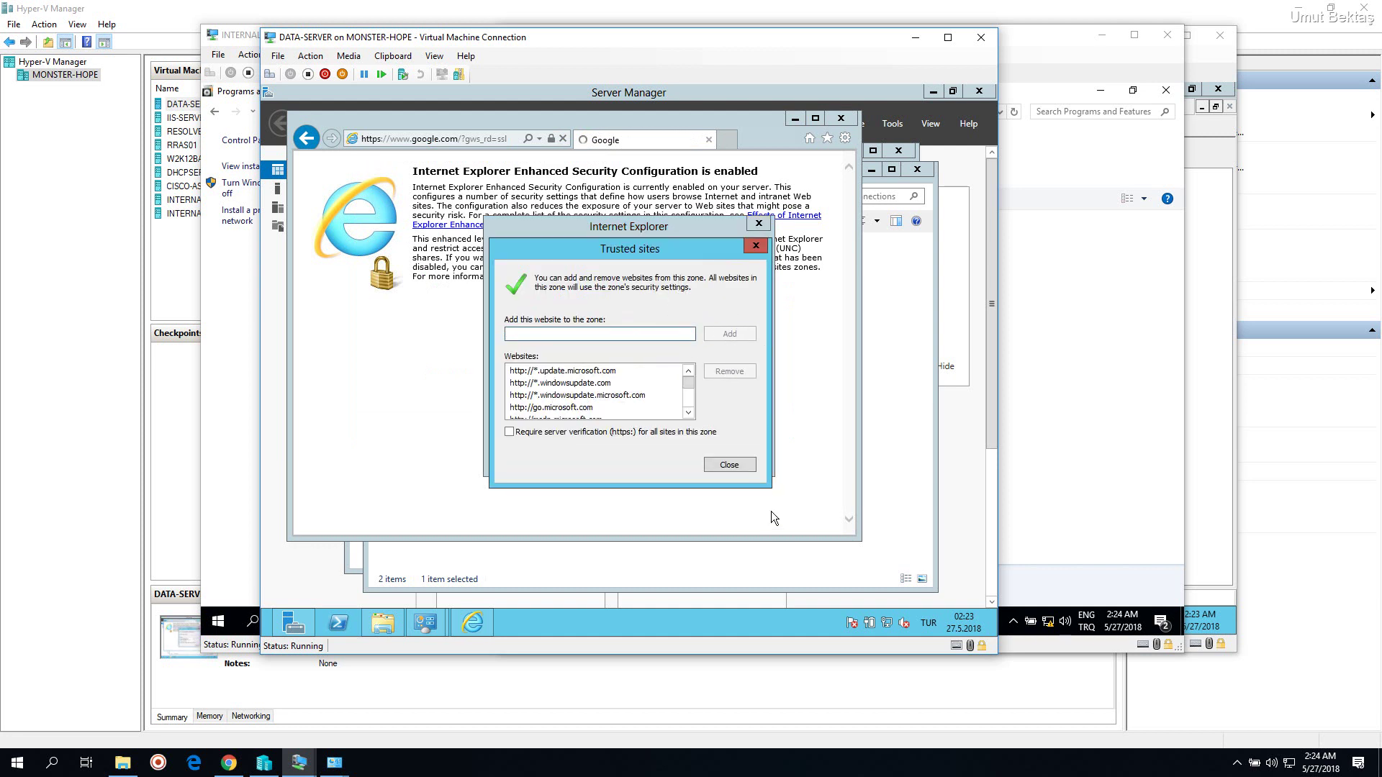
pyautogui.click(749, 467)
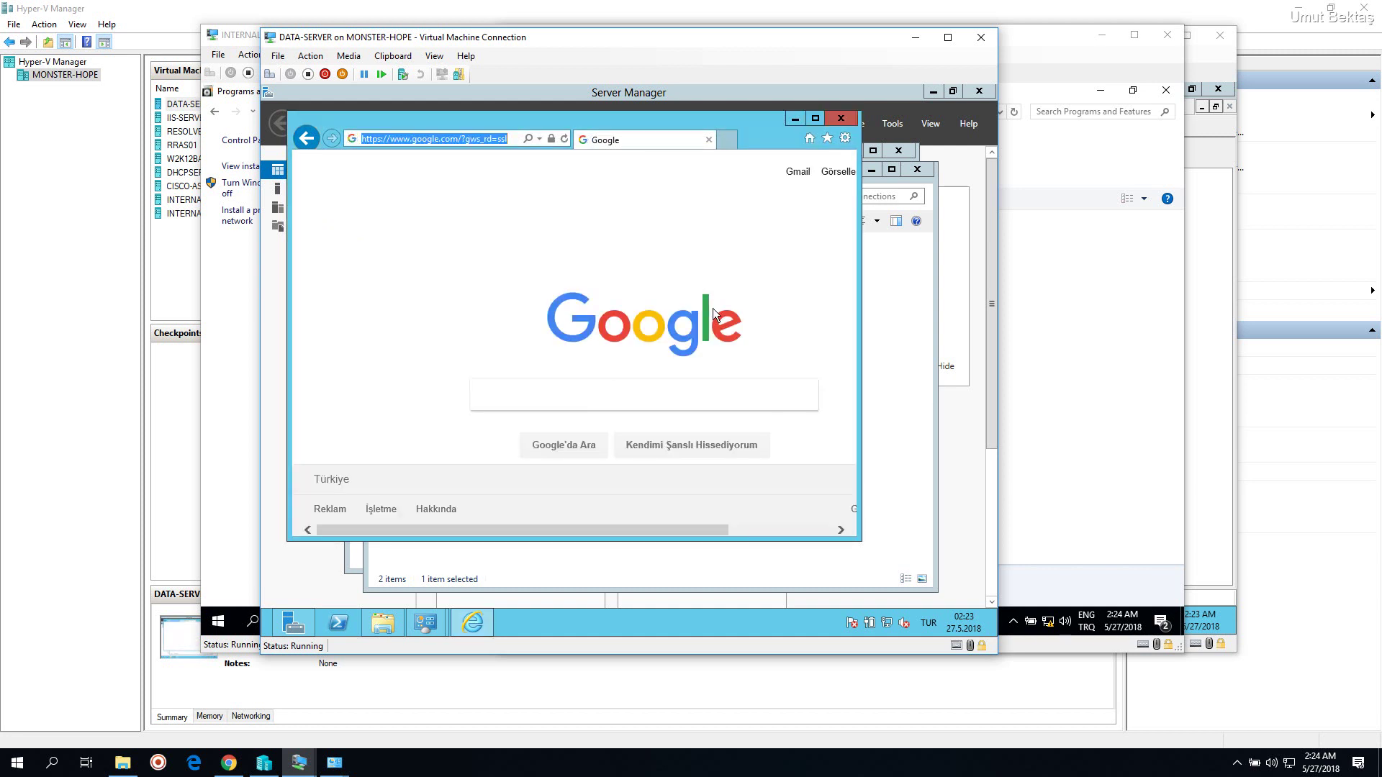
# Open the Local Server properties in Server Manager
pyautogui.click(292, 550)
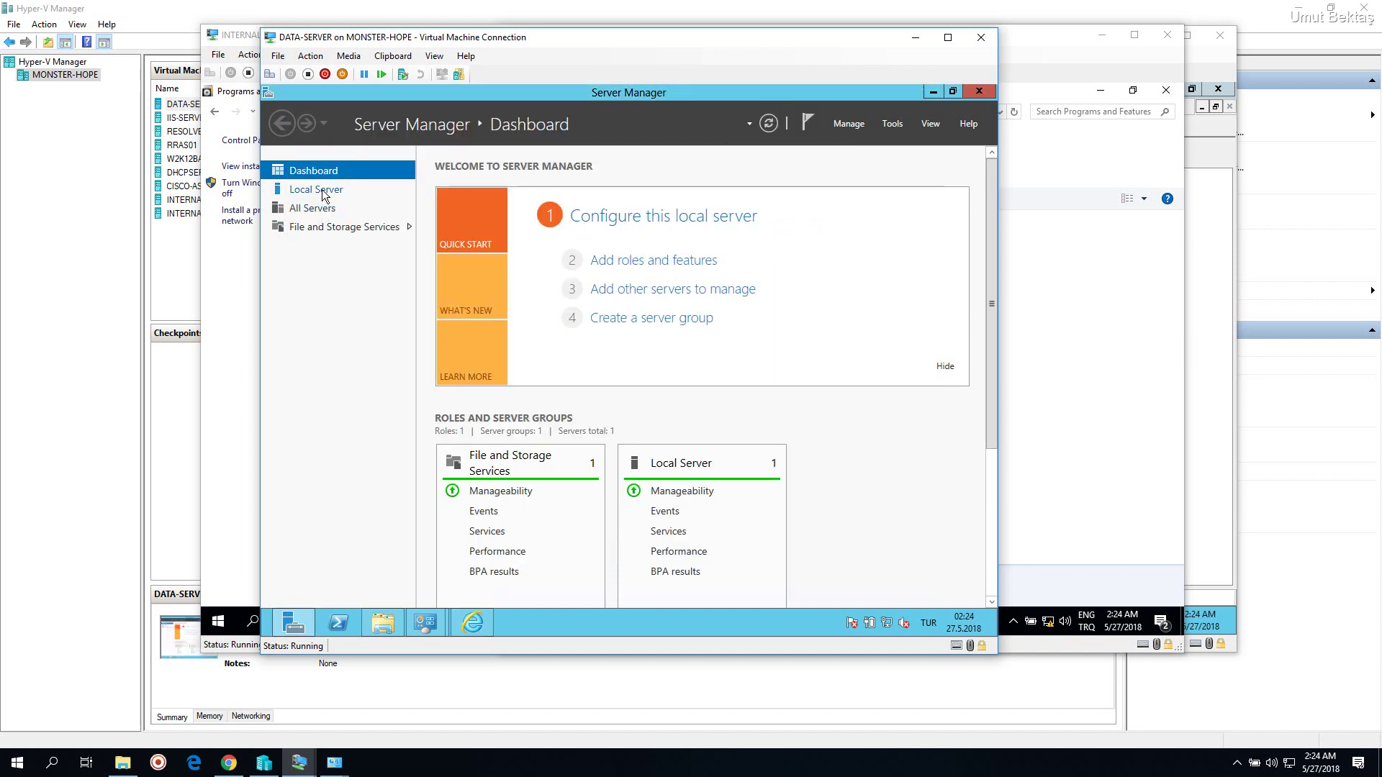
pyautogui.click(377, 197)
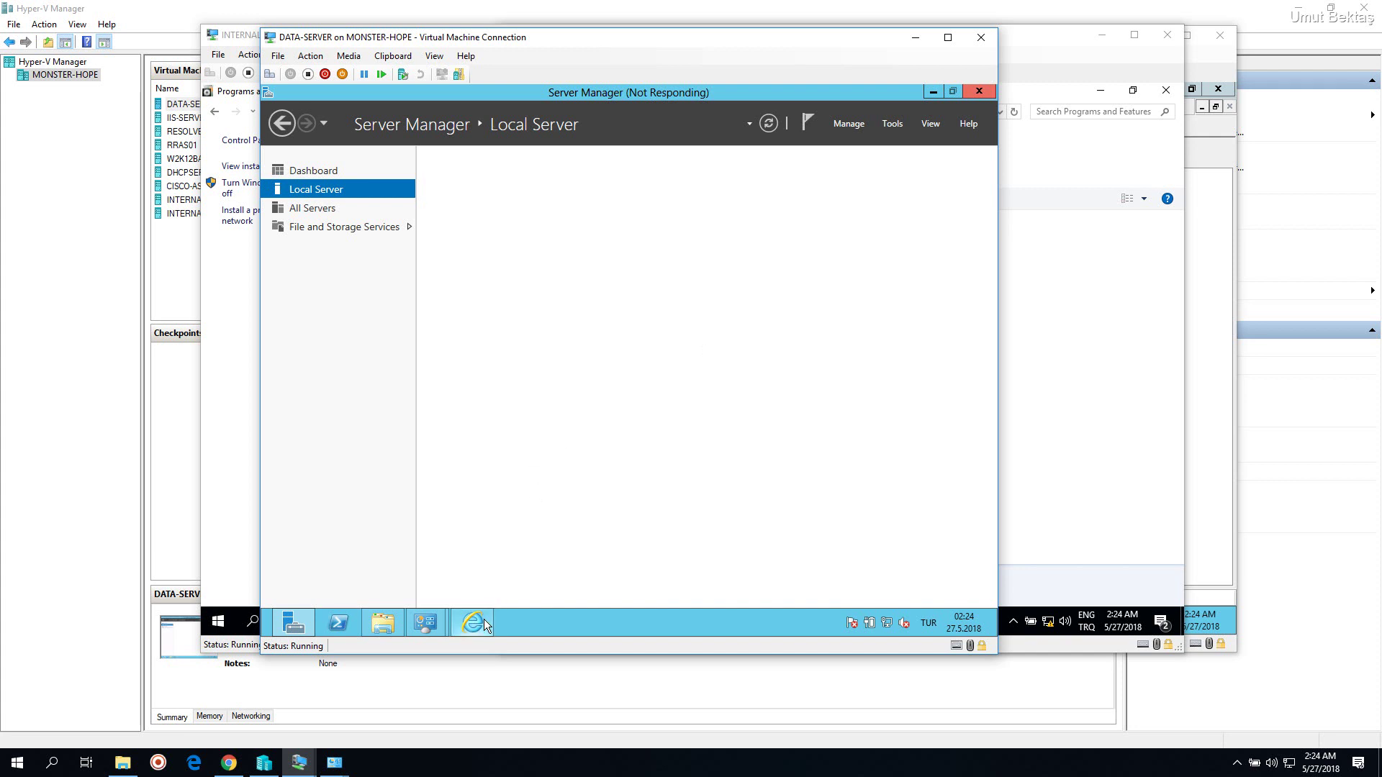
pyautogui.moveTo(475, 622)
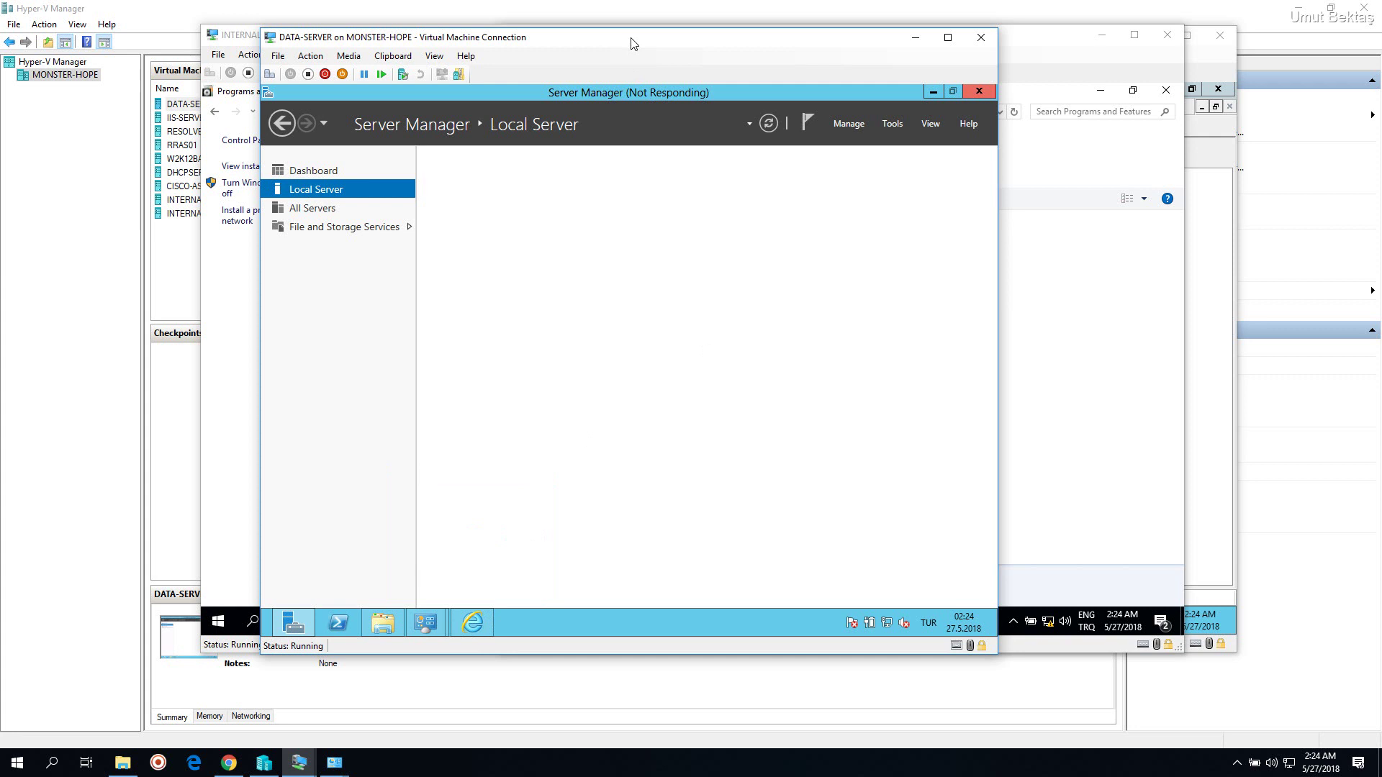
pyautogui.click(473, 622)
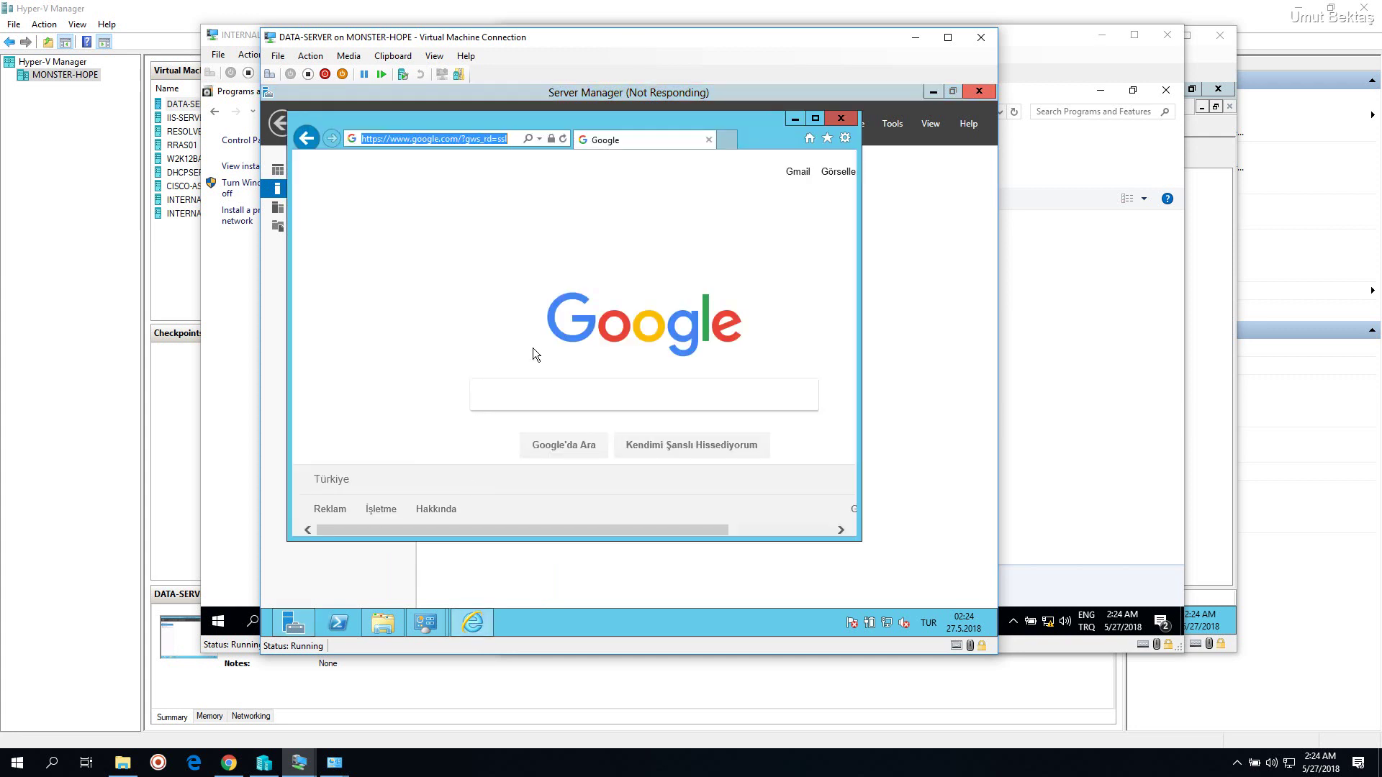
pyautogui.click(481, 624)
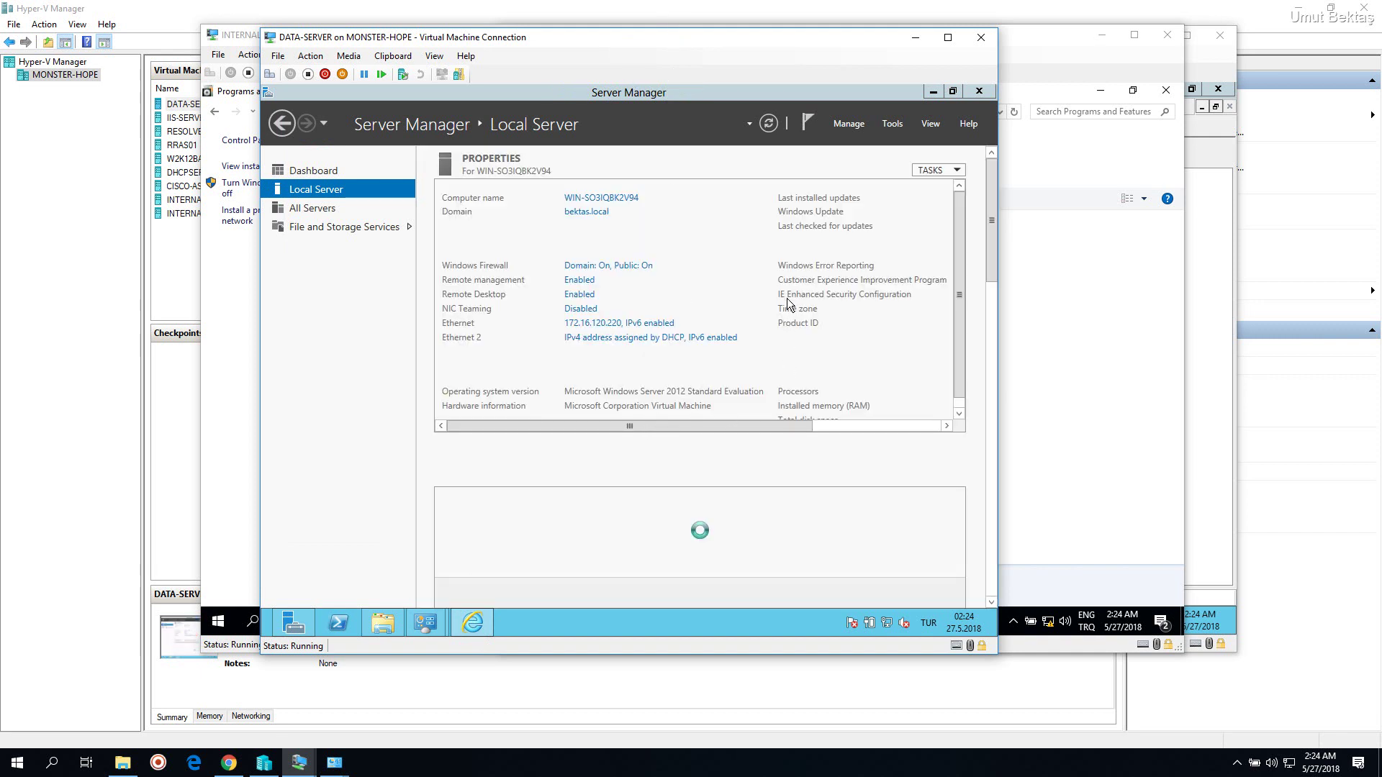
# Turn IE Enhanced Security Configuration off for Administrators and return to the Google window
pyautogui.moveTo(725, 424); pyautogui.dragTo(864, 414)
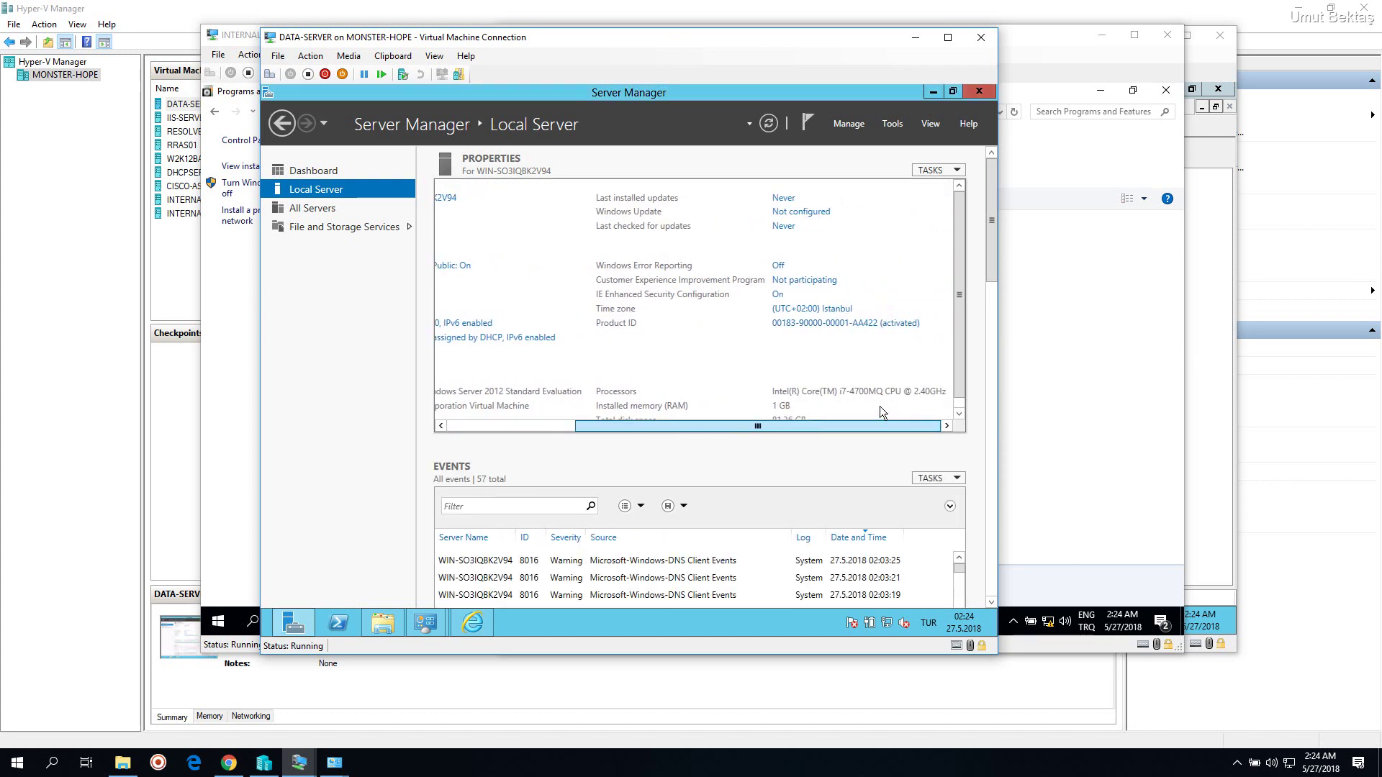
pyautogui.click(777, 296)
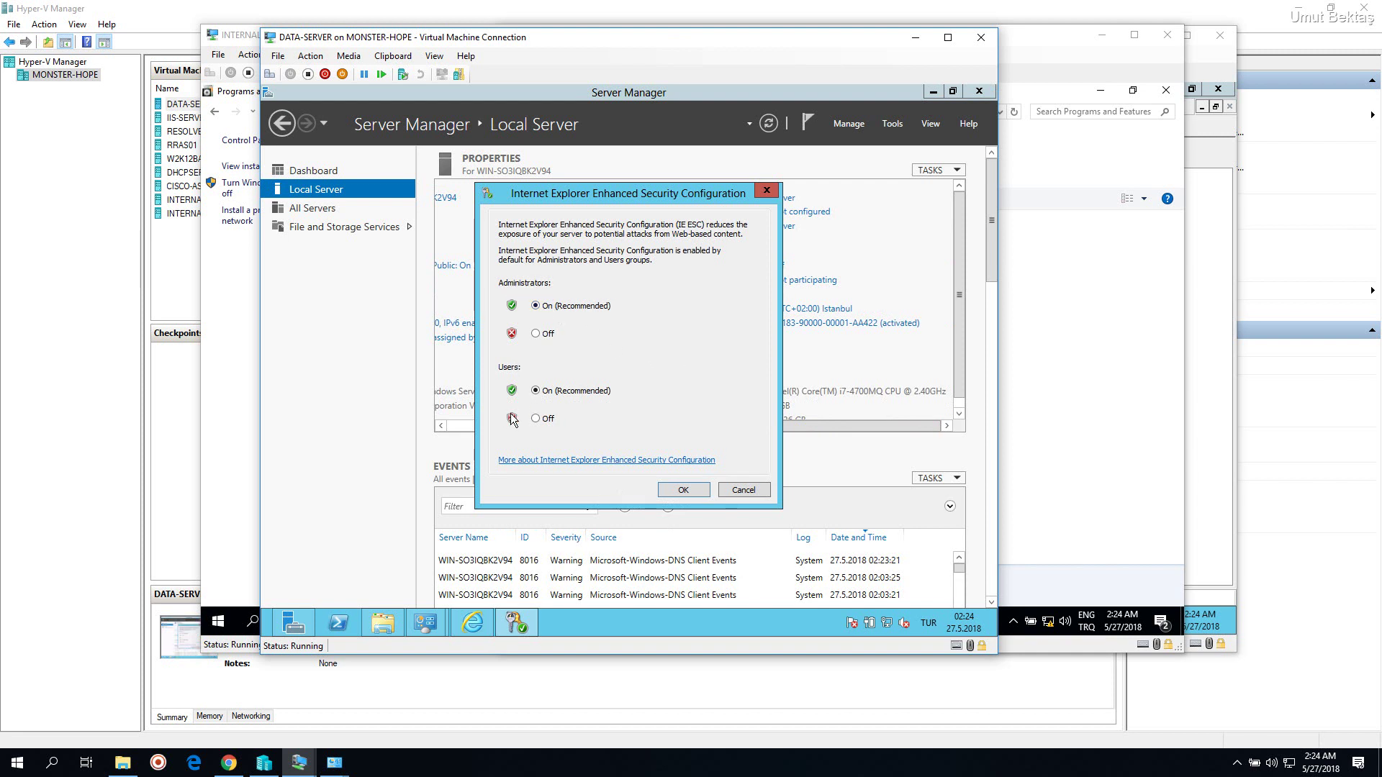
pyautogui.click(546, 337)
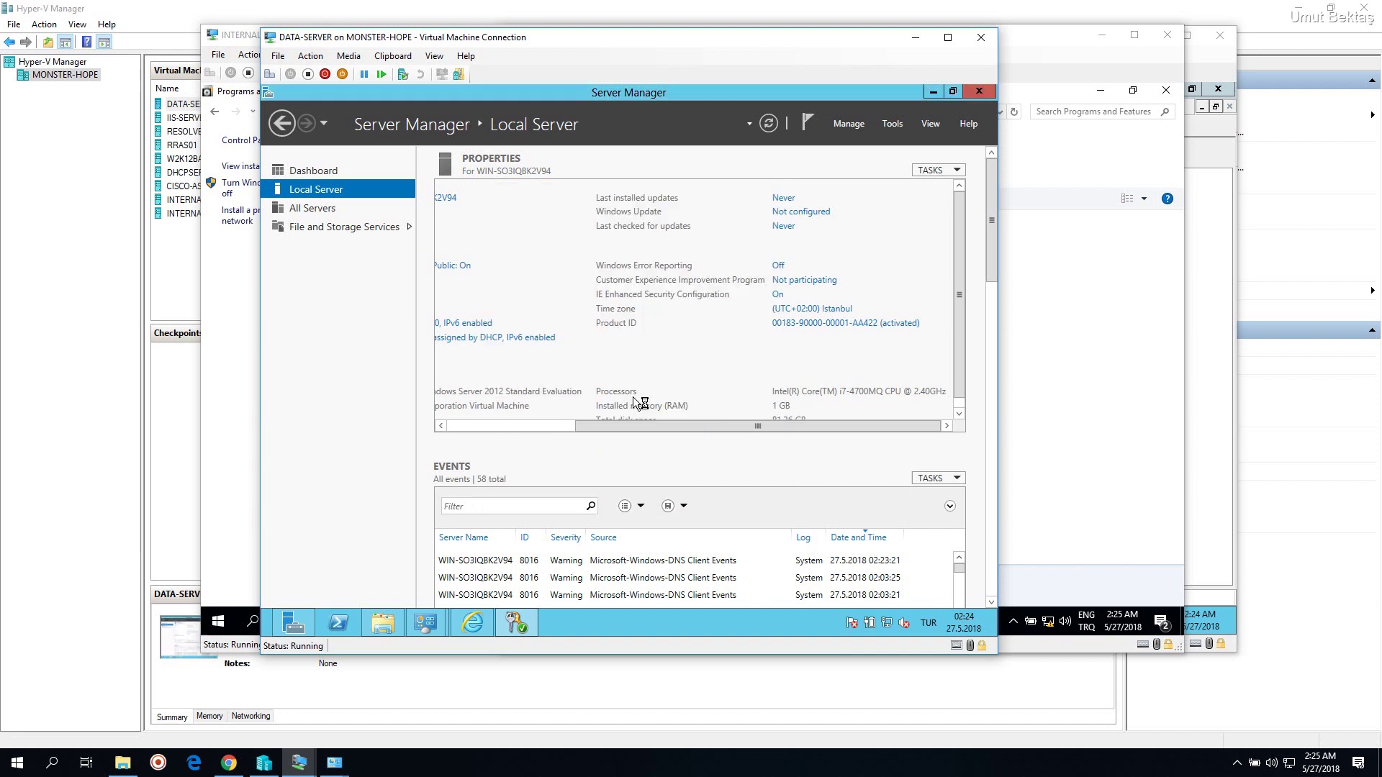
pyautogui.click(473, 623)
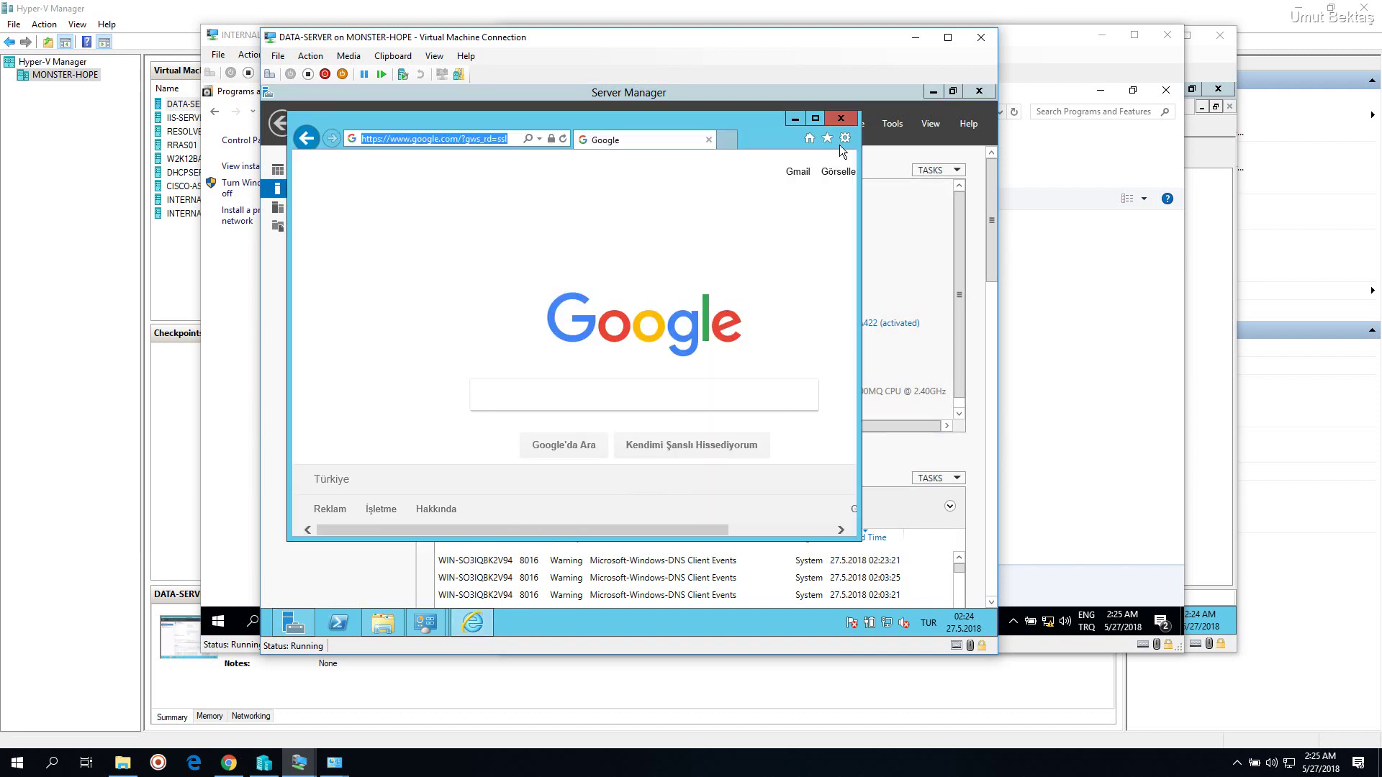
# Relaunch Internet Explorer via Run with 'iexplore' and maximize it
pyautogui.click(841, 118)
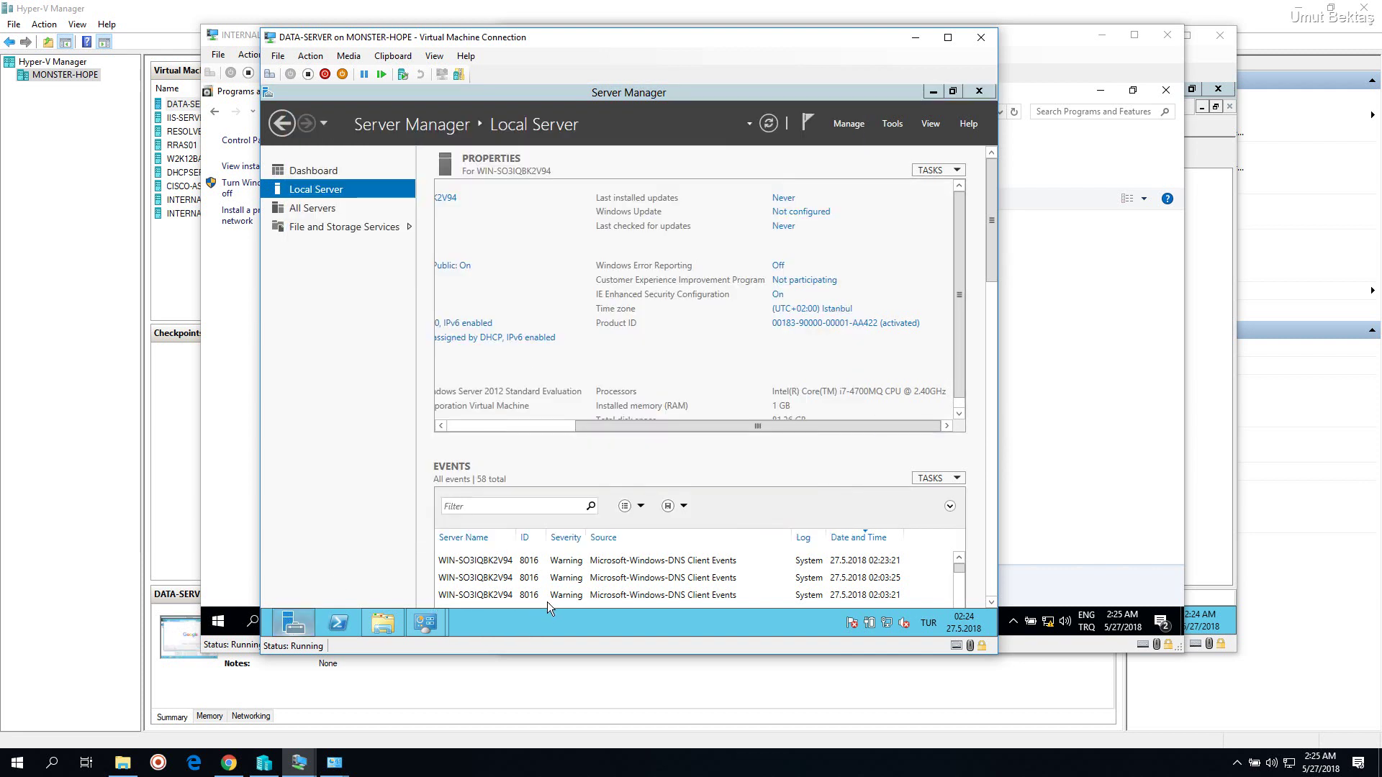
pyautogui.press('super+r')
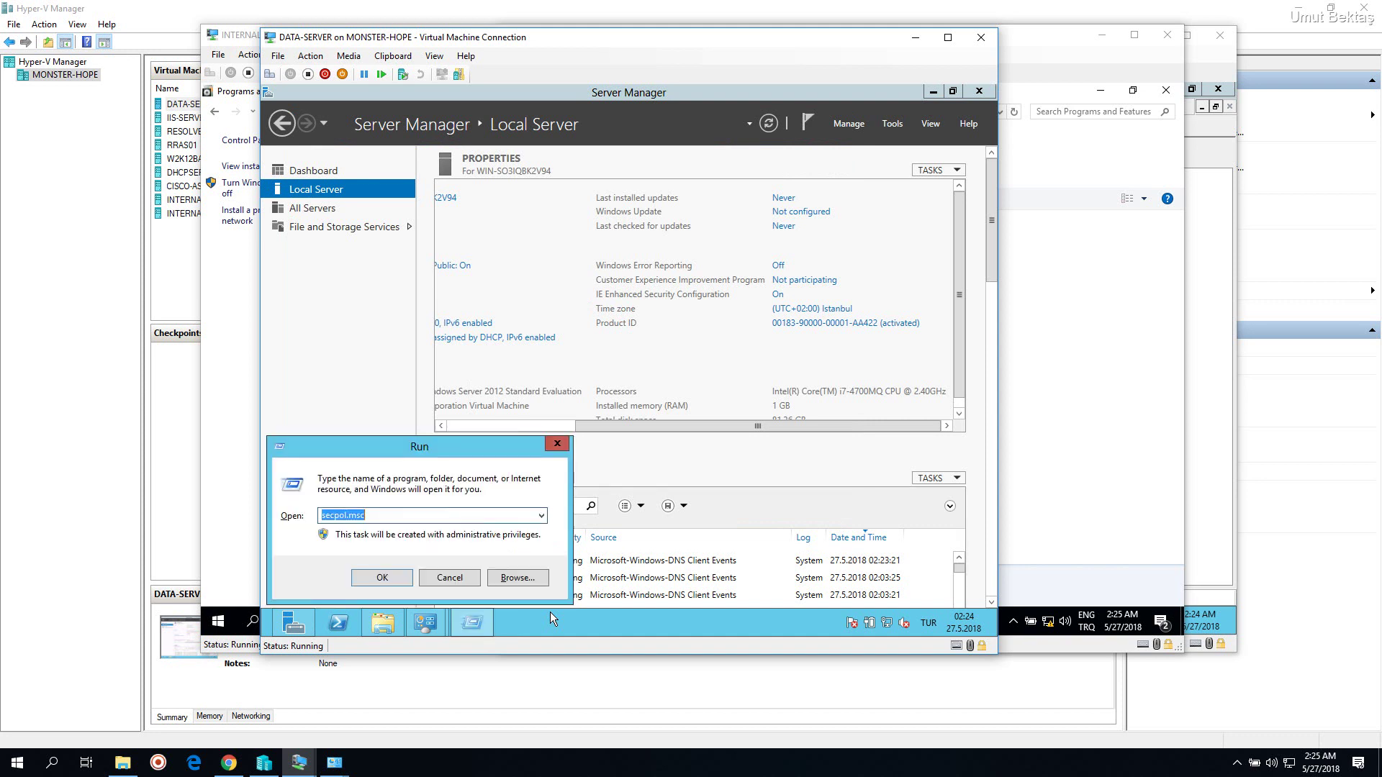
pyautogui.write('iexplore')
pyautogui.press('Return')
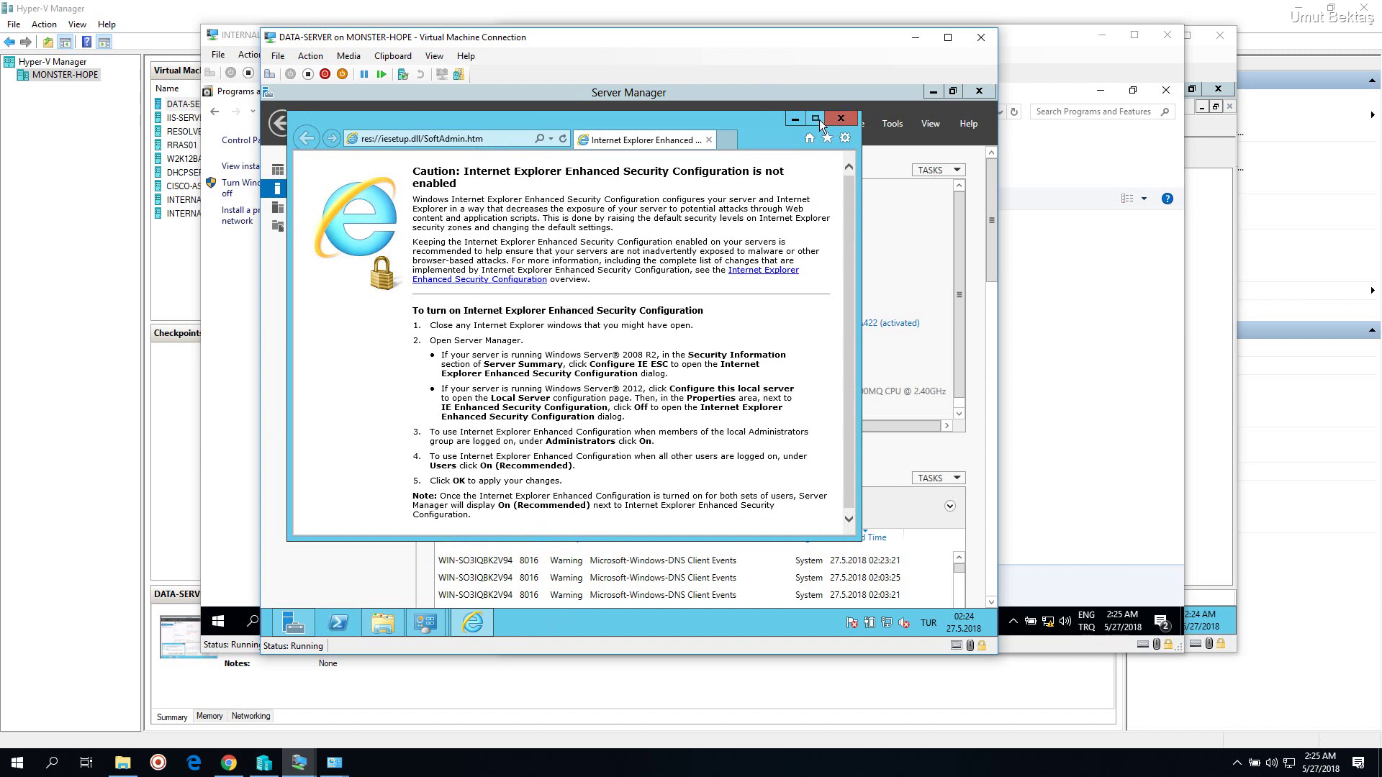
pyautogui.click(817, 120)
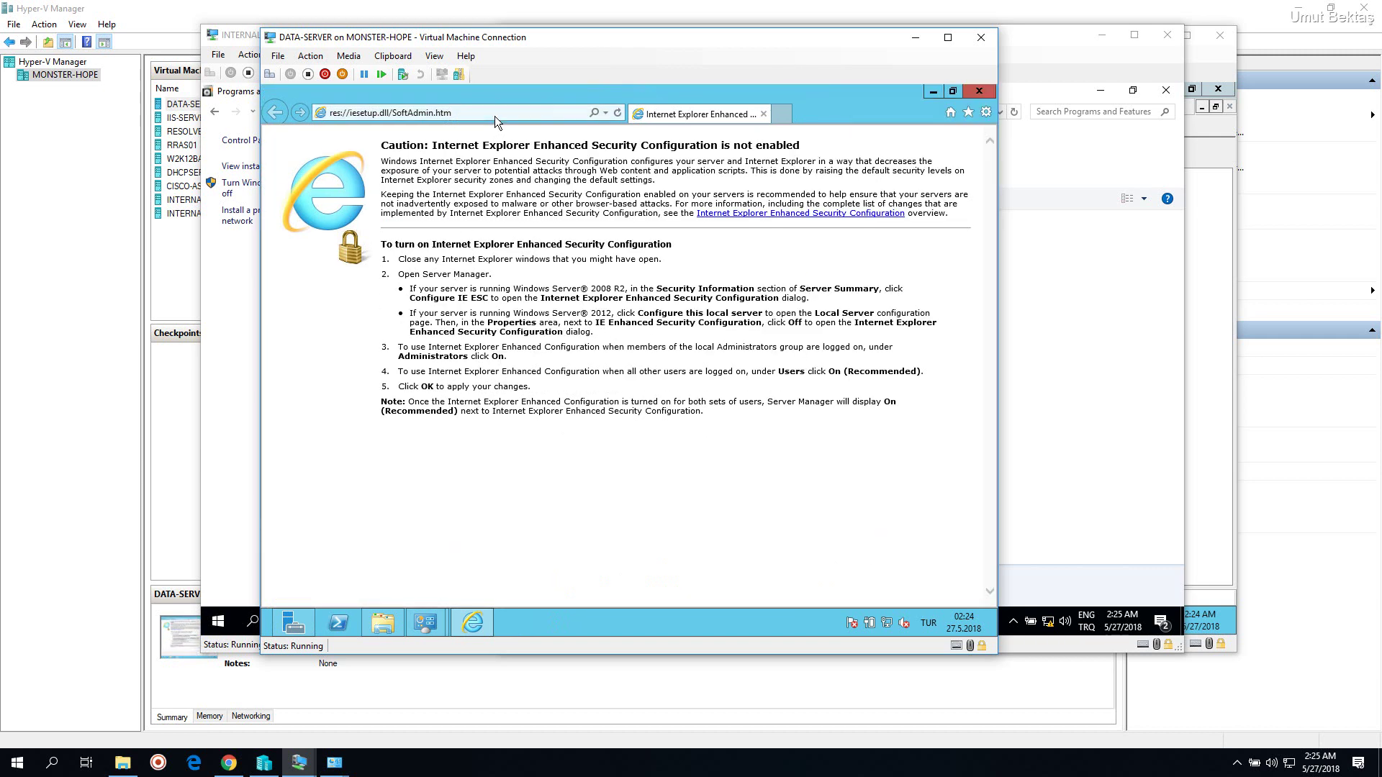
# Go to Google and search for '7 zip'
pyautogui.click(496, 115)
pyautogui.write('google')
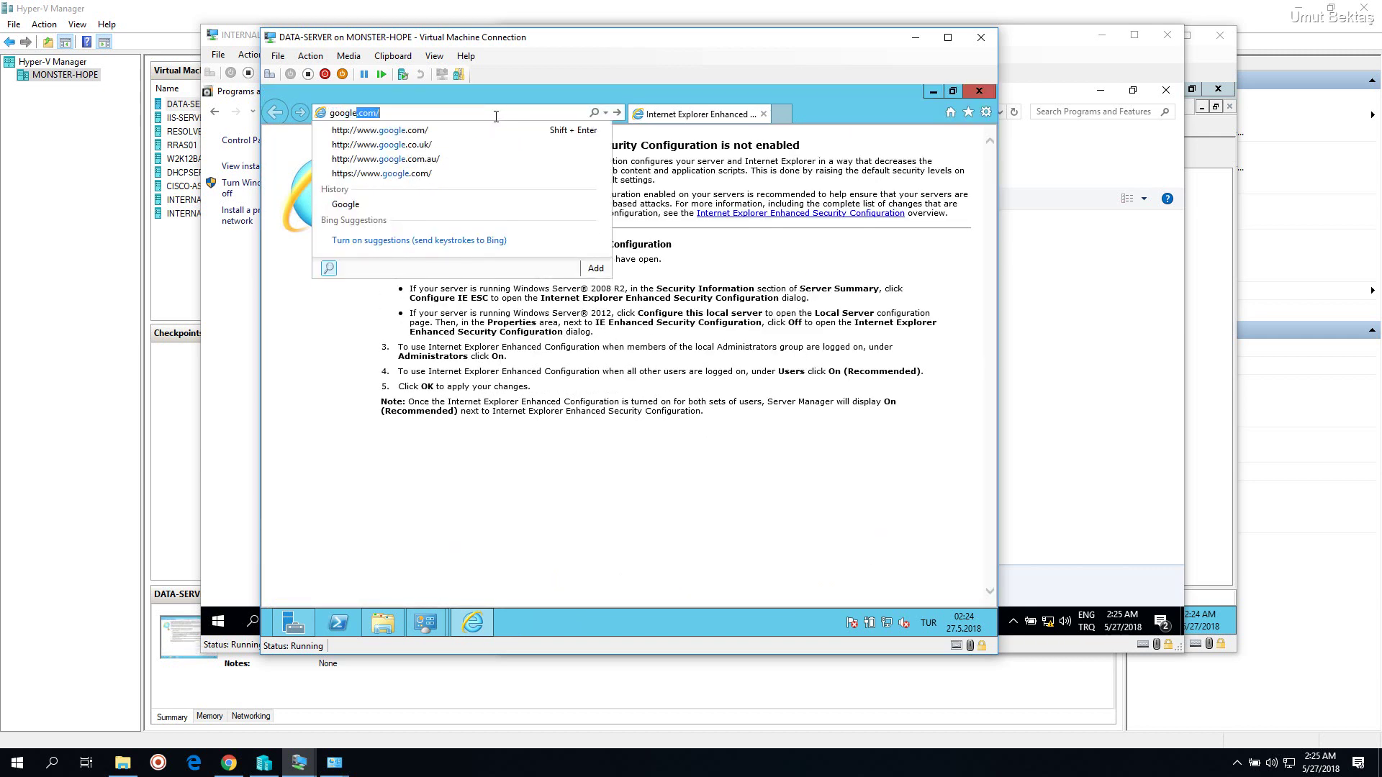
pyautogui.press('Return')
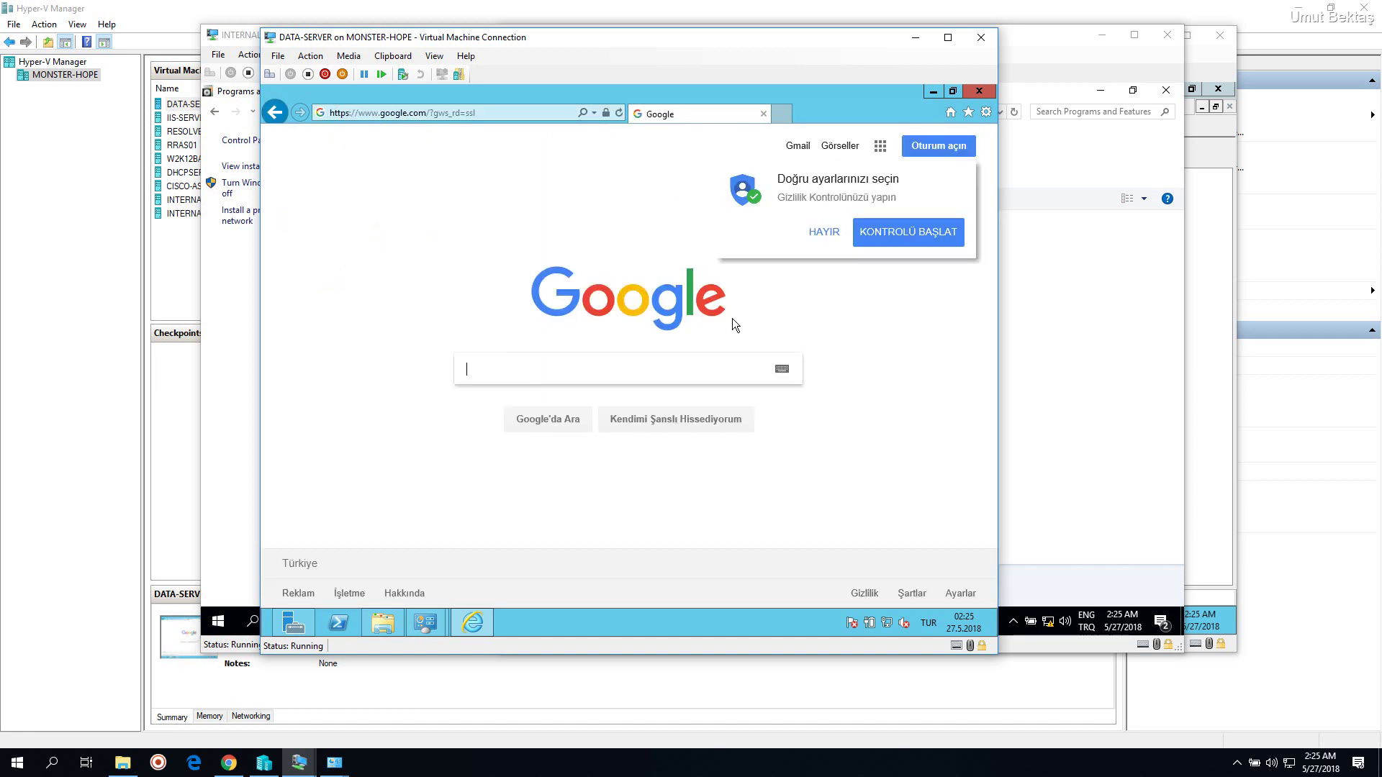
pyautogui.write('7 zip')
pyautogui.press('Return')
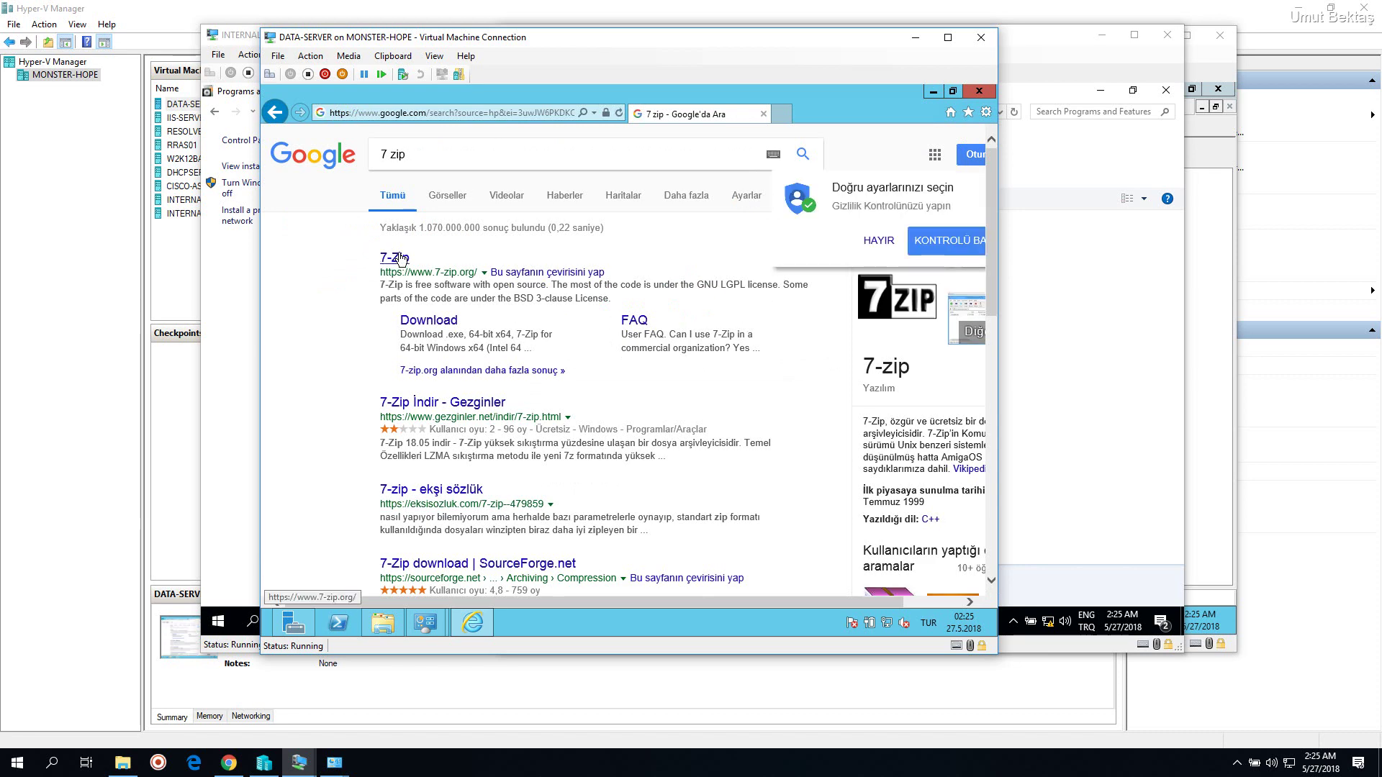
# Open 7-zip.org from the first result, note version 18.05, and bring up D:\Softwares
pyautogui.moveTo(461, 271); pyautogui.dragTo(469, 272)
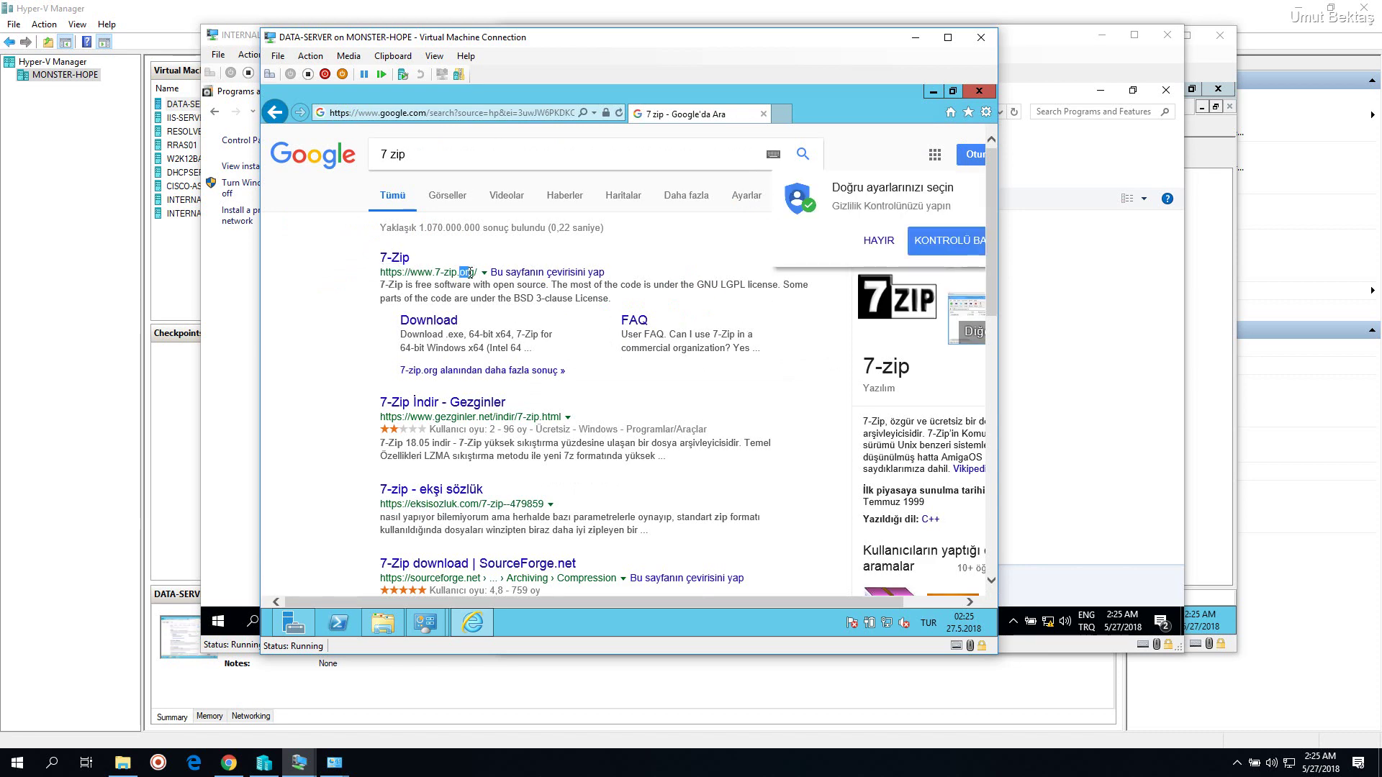
pyautogui.click(384, 259)
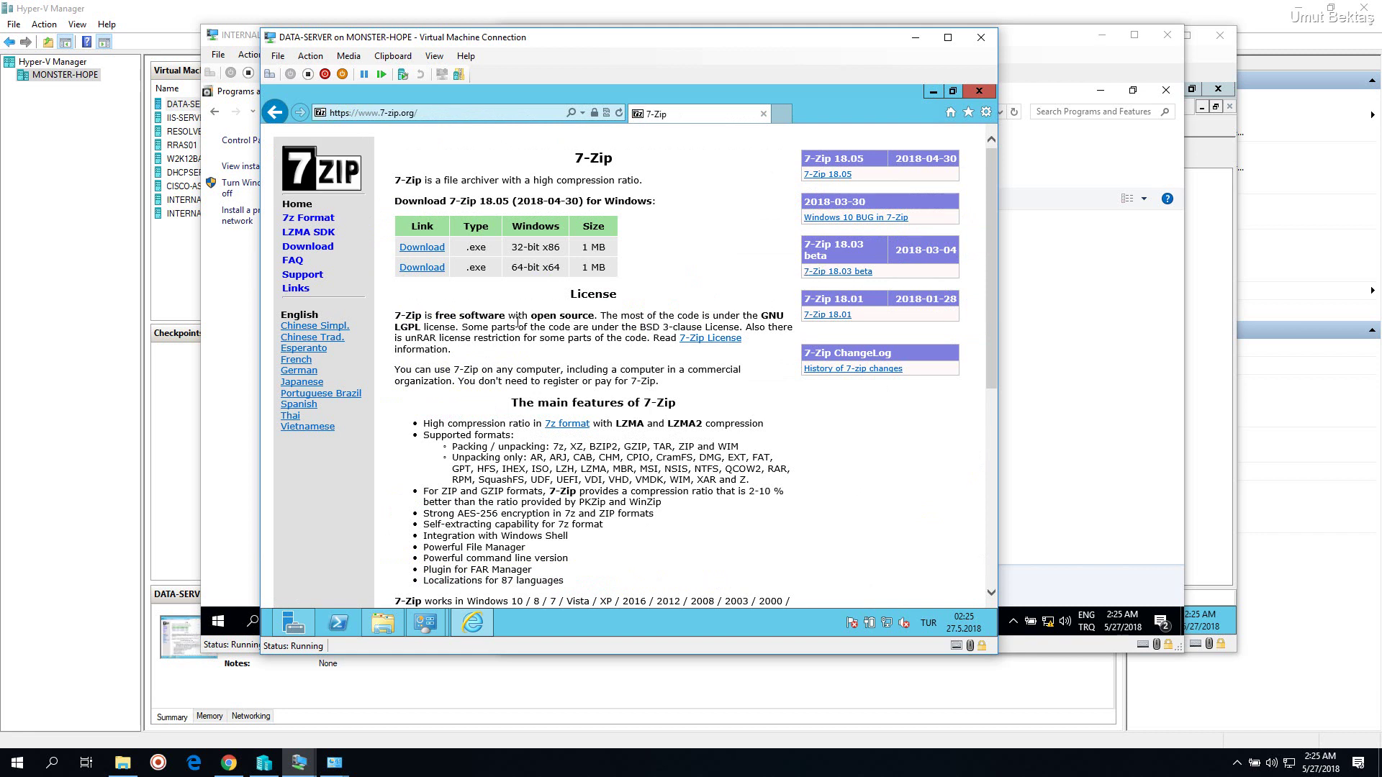
pyautogui.doubleClick(501, 201)
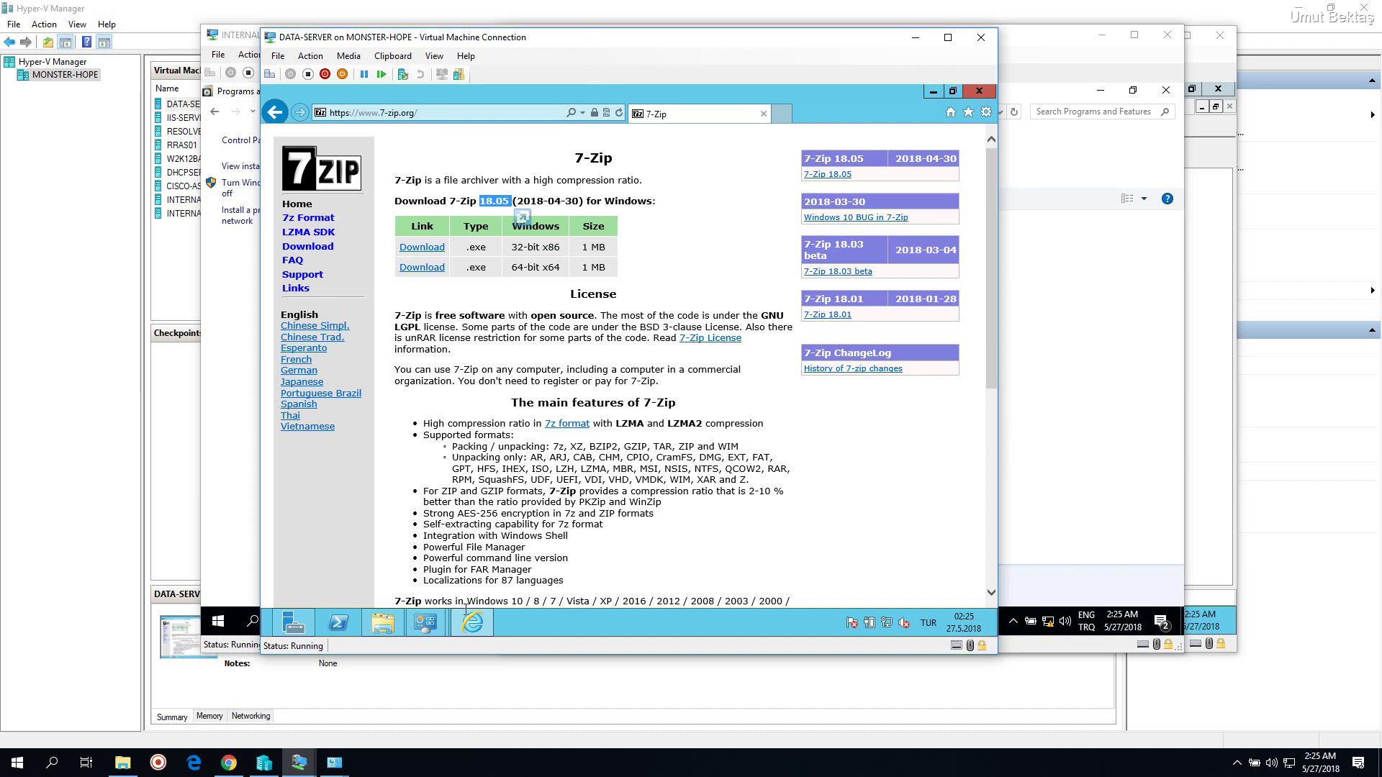
pyautogui.click(382, 624)
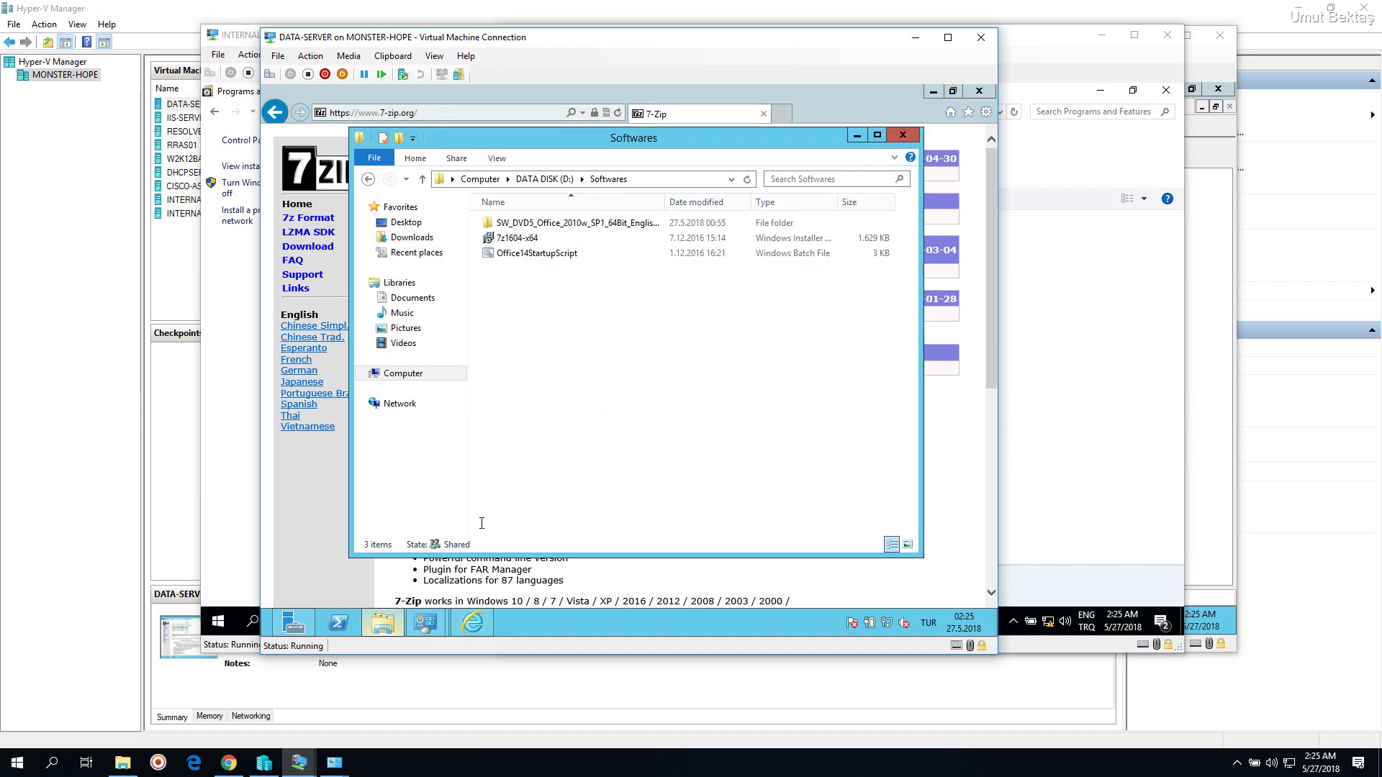
# Create a new folder named '7-Zip' in D:\Softwares
pyautogui.click(526, 245)
pyautogui.click(581, 299)
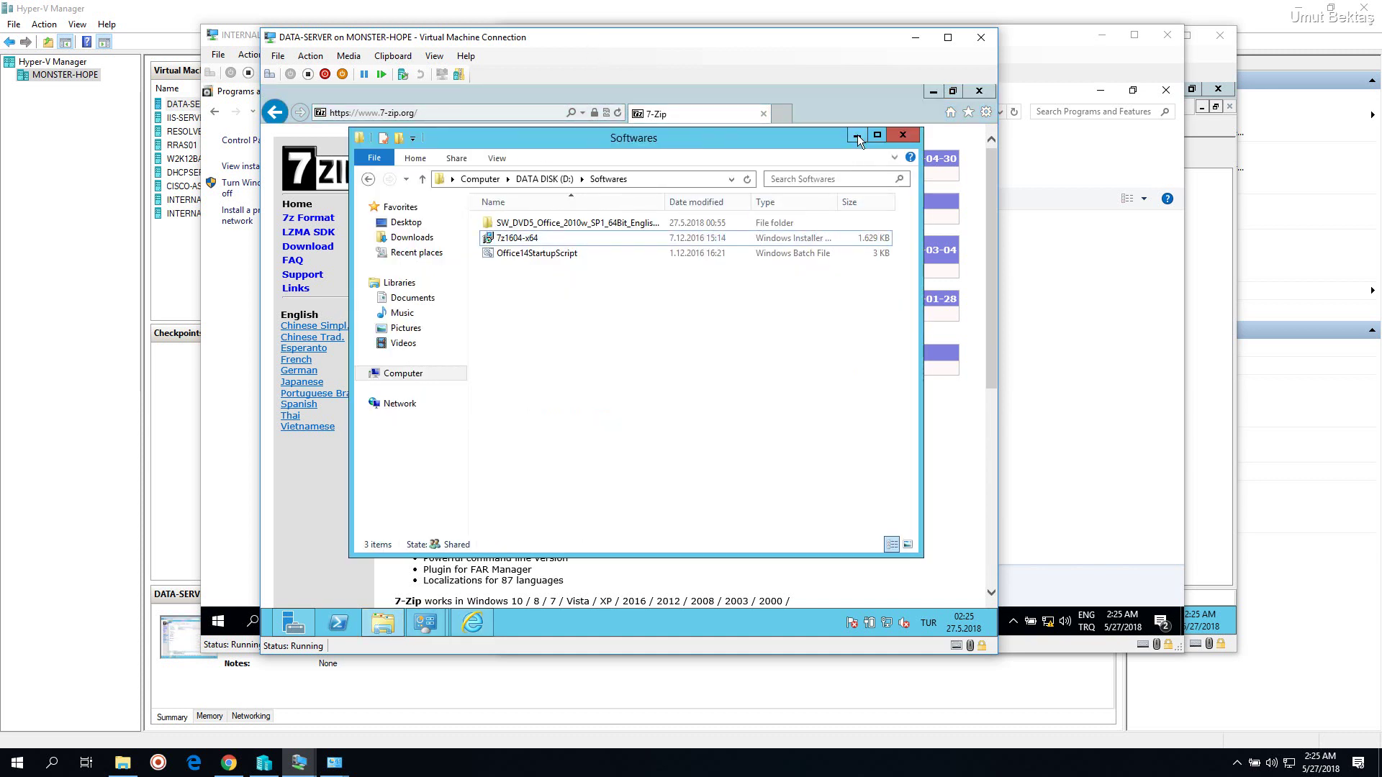
pyautogui.click(858, 136)
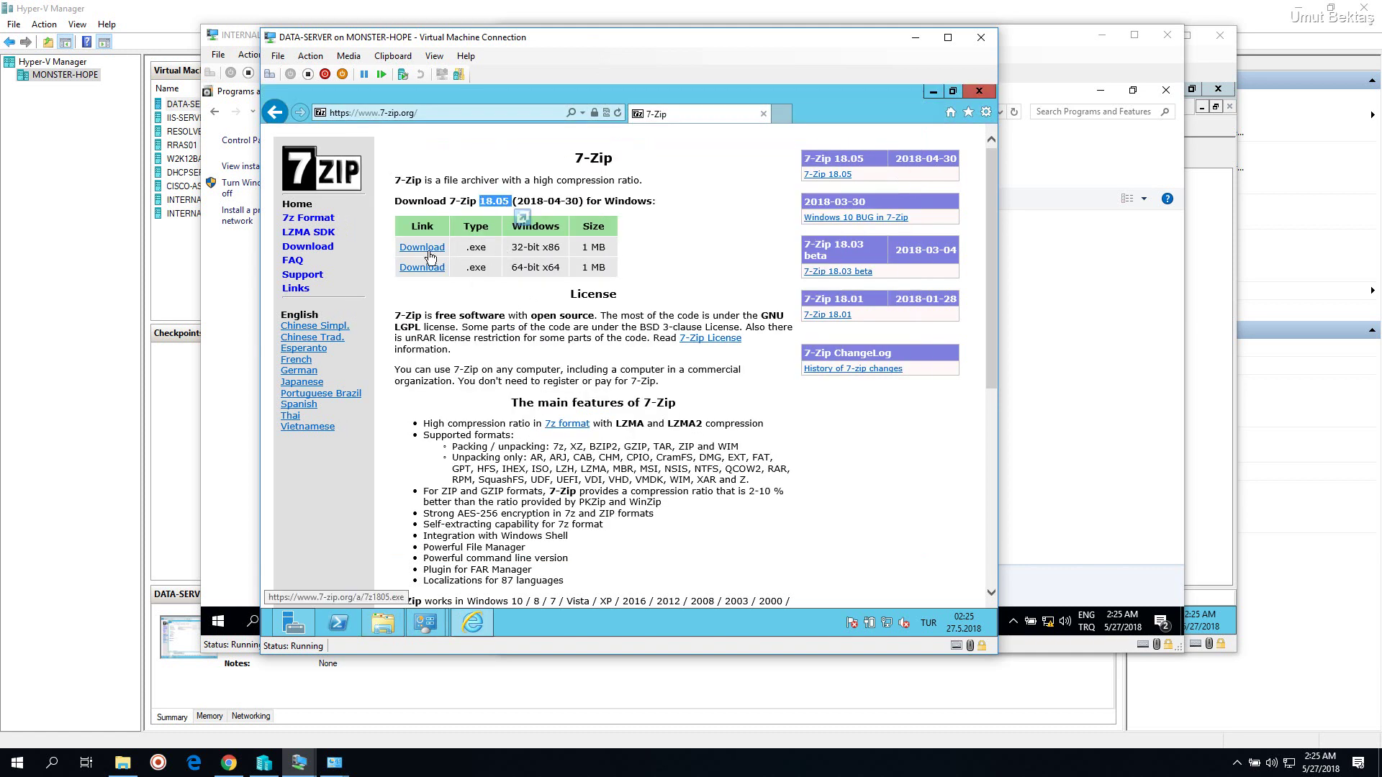
pyautogui.click(383, 623)
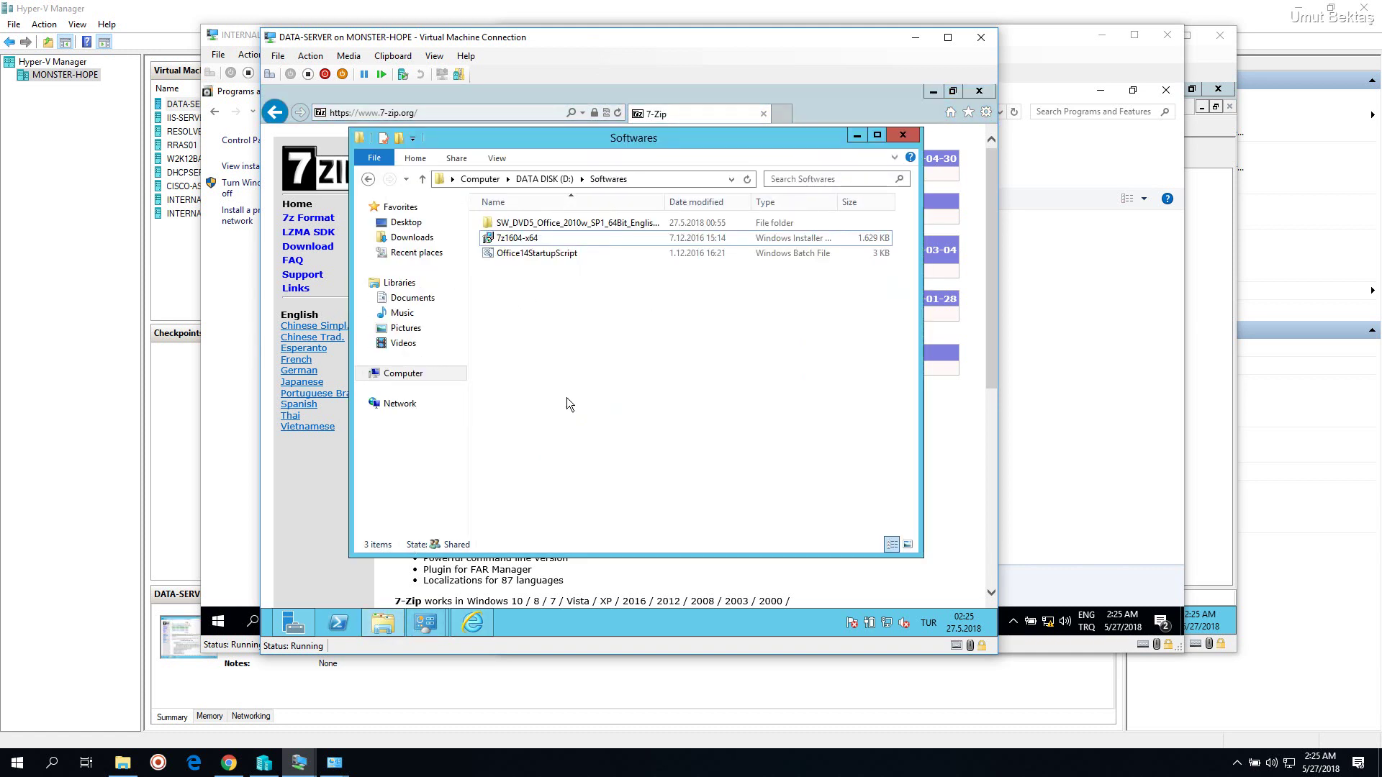
pyautogui.moveTo(623, 435); pyautogui.dragTo(531, 217)
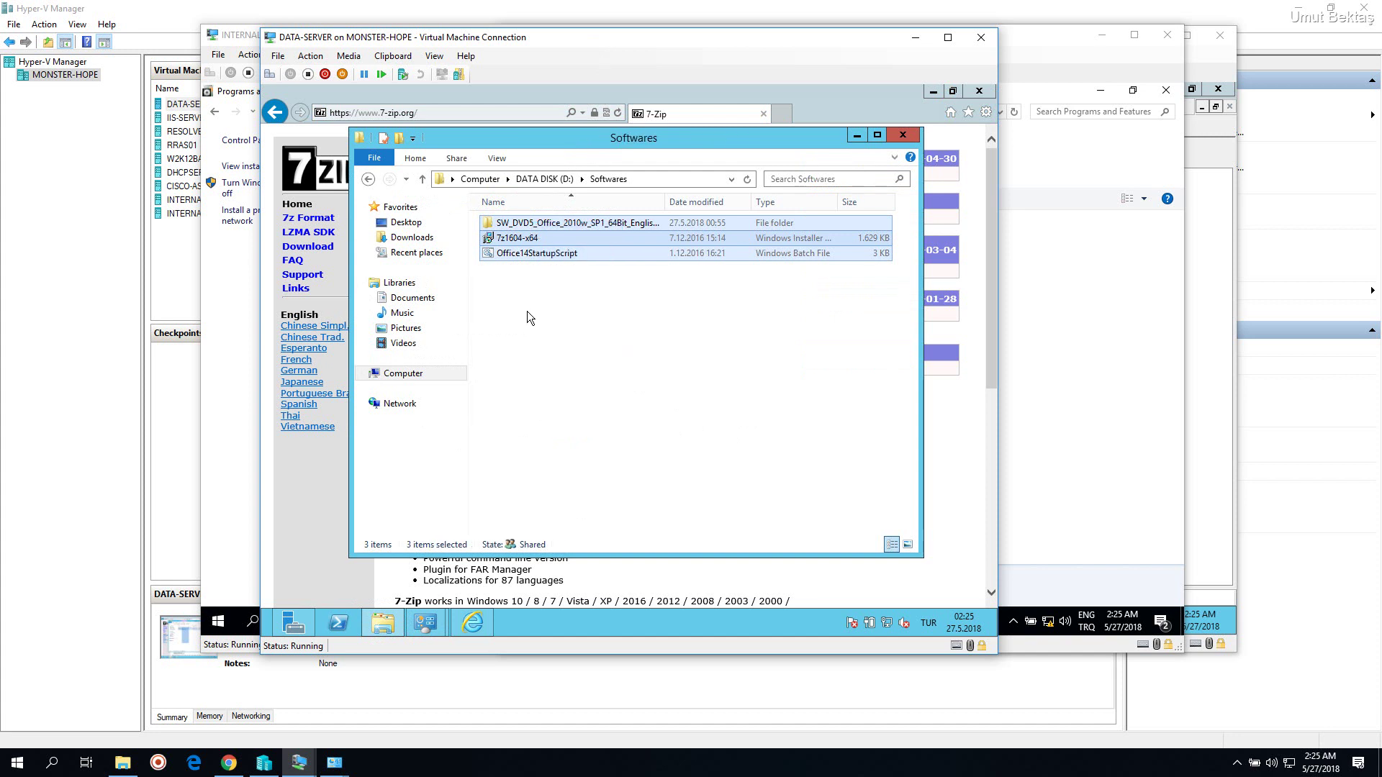
pyautogui.click(529, 316)
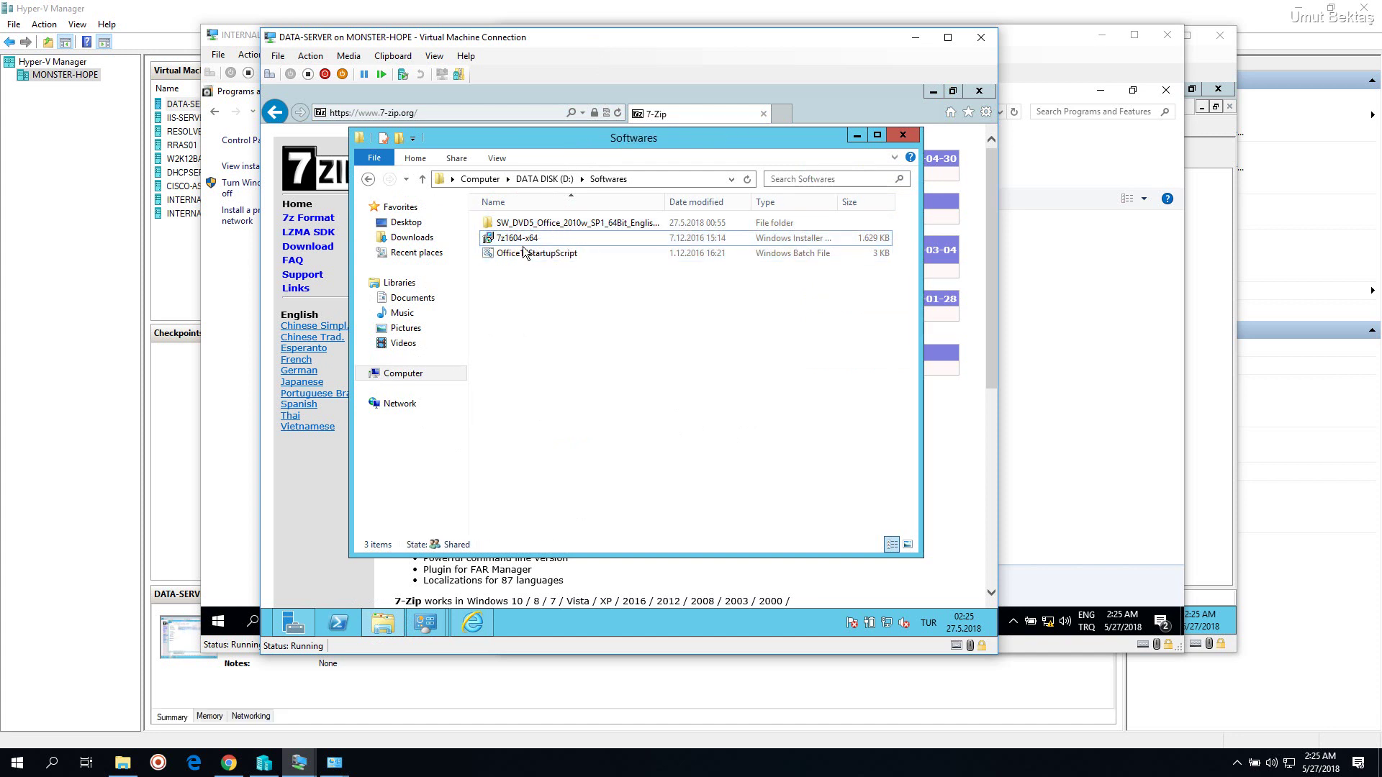
pyautogui.rightClick(535, 295)
pyautogui.moveTo(594, 458)
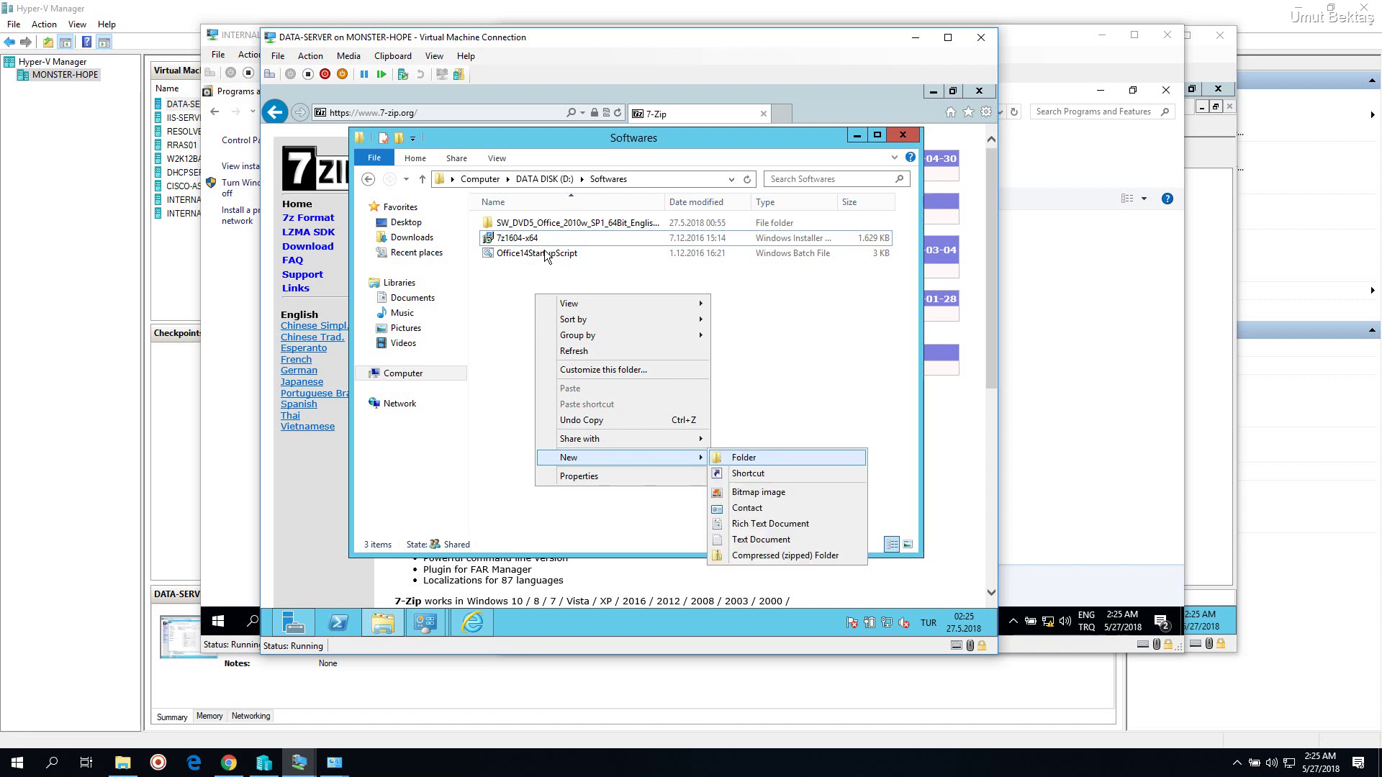
pyautogui.press('Return')
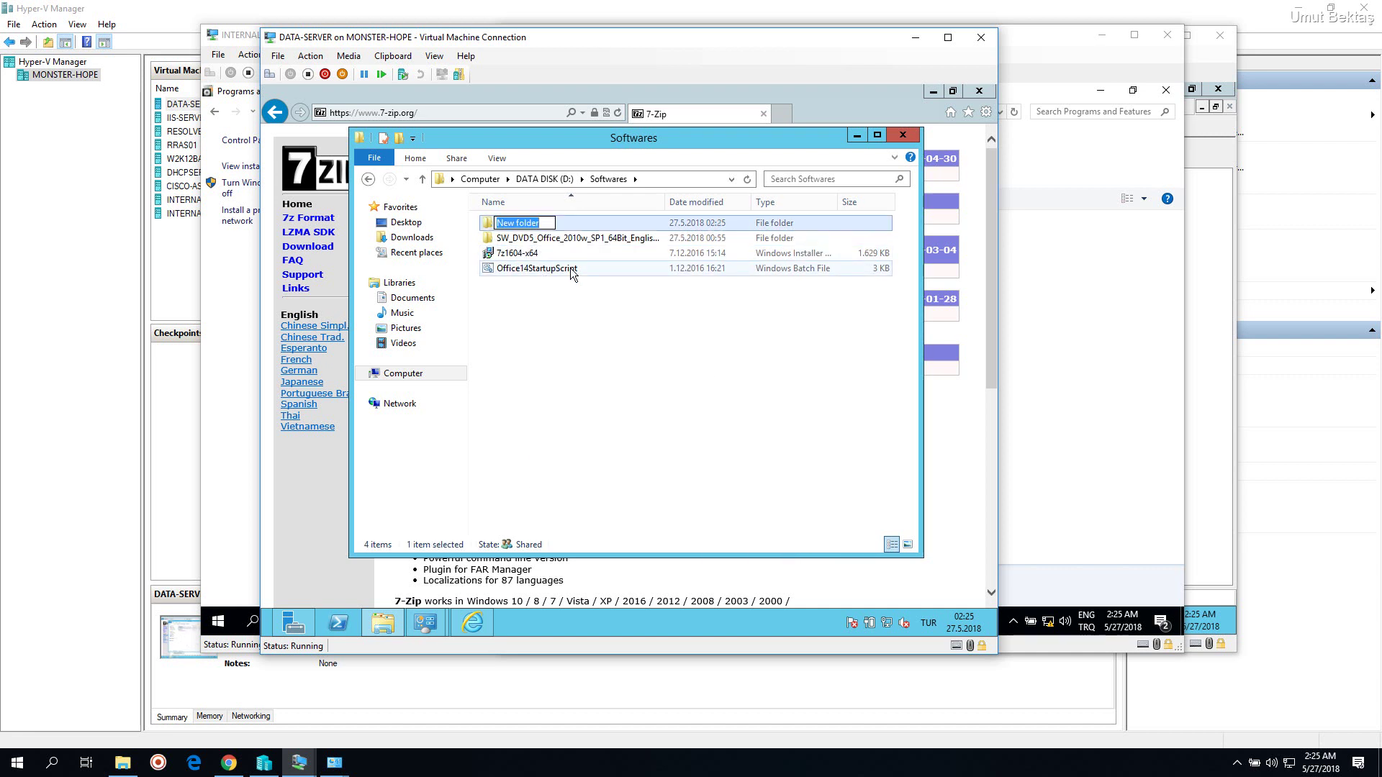
pyautogui.write('7-Zip')
pyautogui.press('Return')
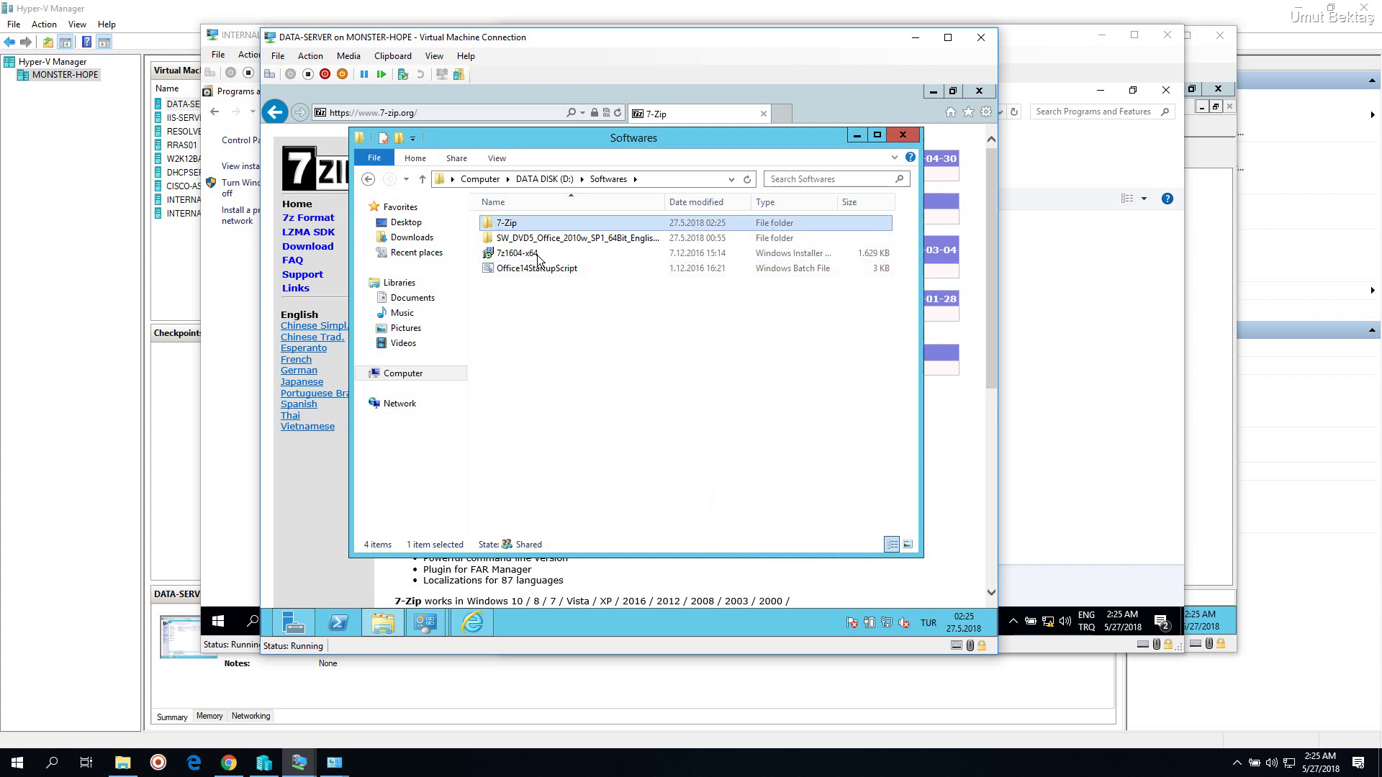
# Inside 7-Zip, create a subfolder named '1604'
pyautogui.doubleClick(502, 224)
pyautogui.rightClick(508, 256)
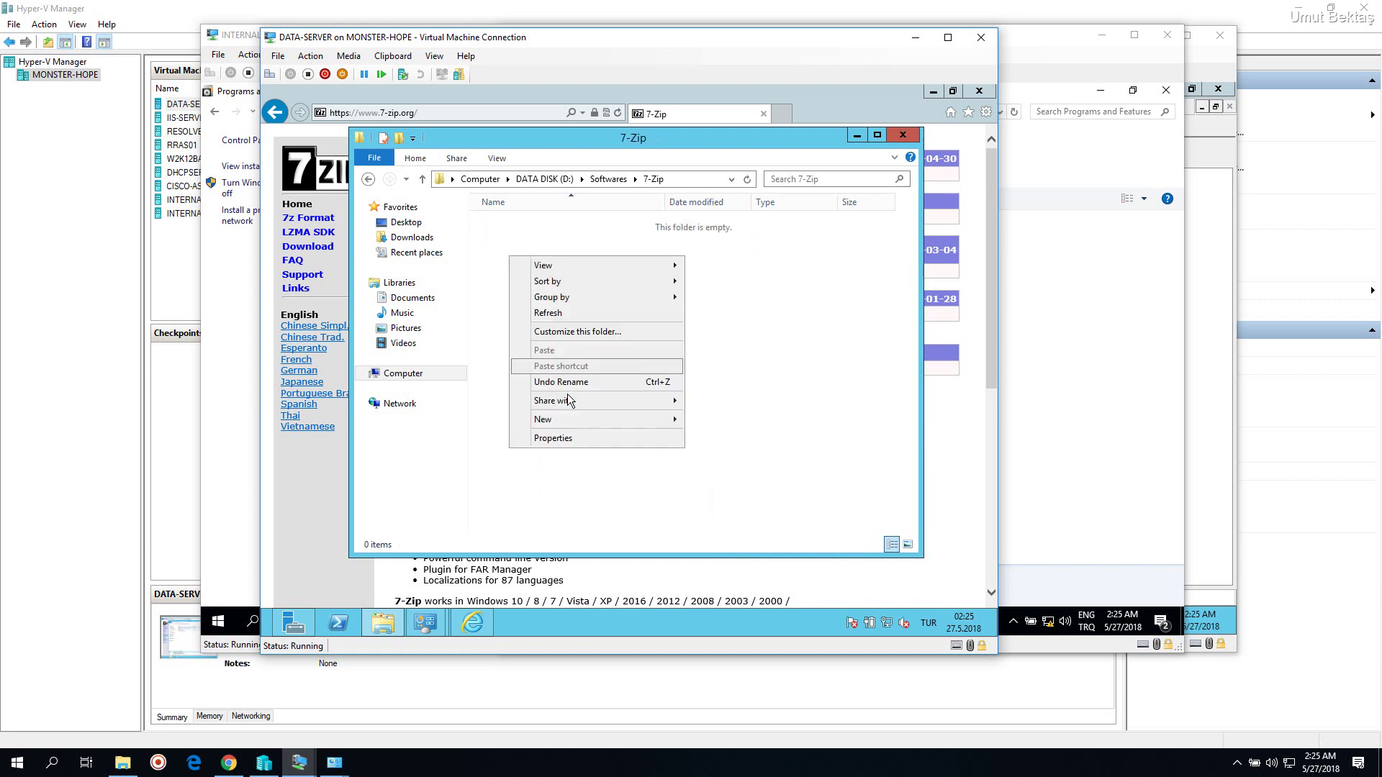
pyautogui.moveTo(672, 425)
pyautogui.click(717, 420)
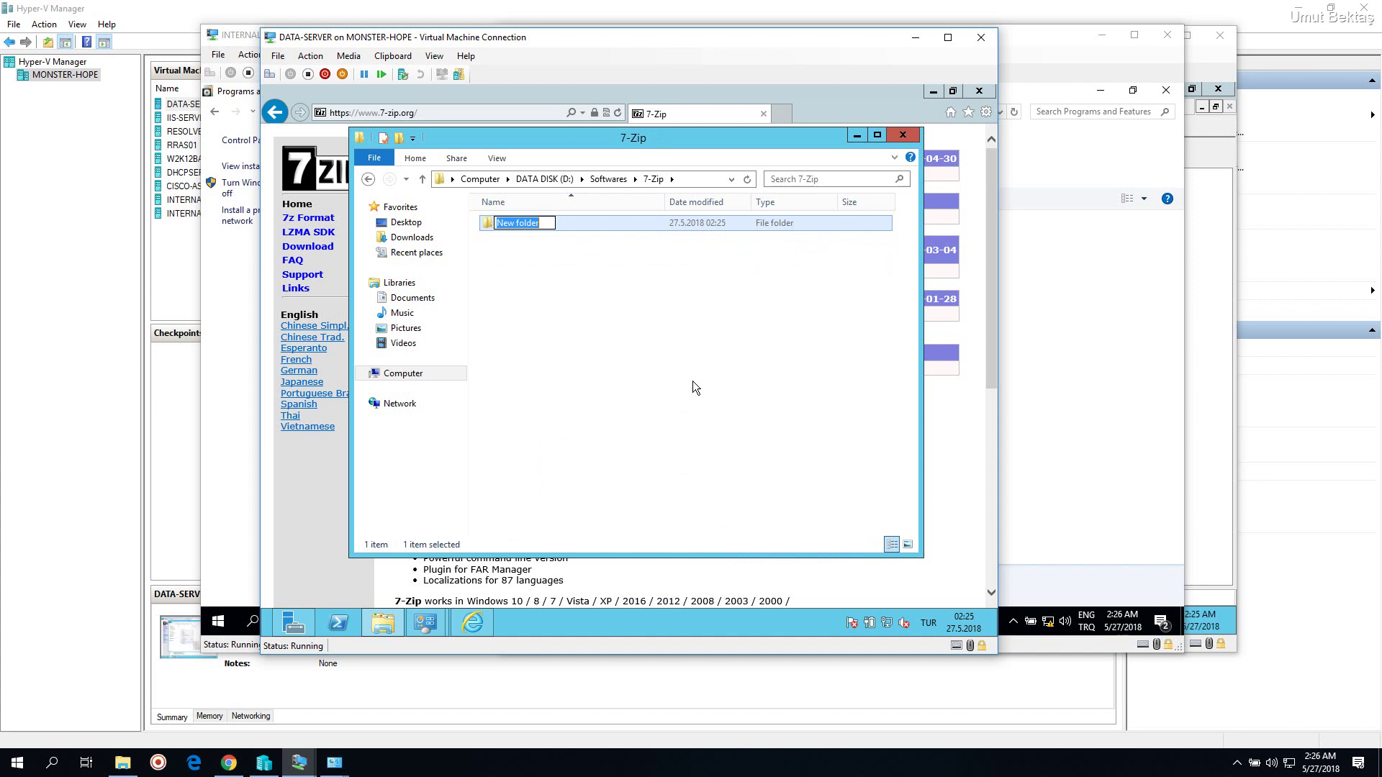
pyautogui.write('1604')
pyautogui.press('Return')
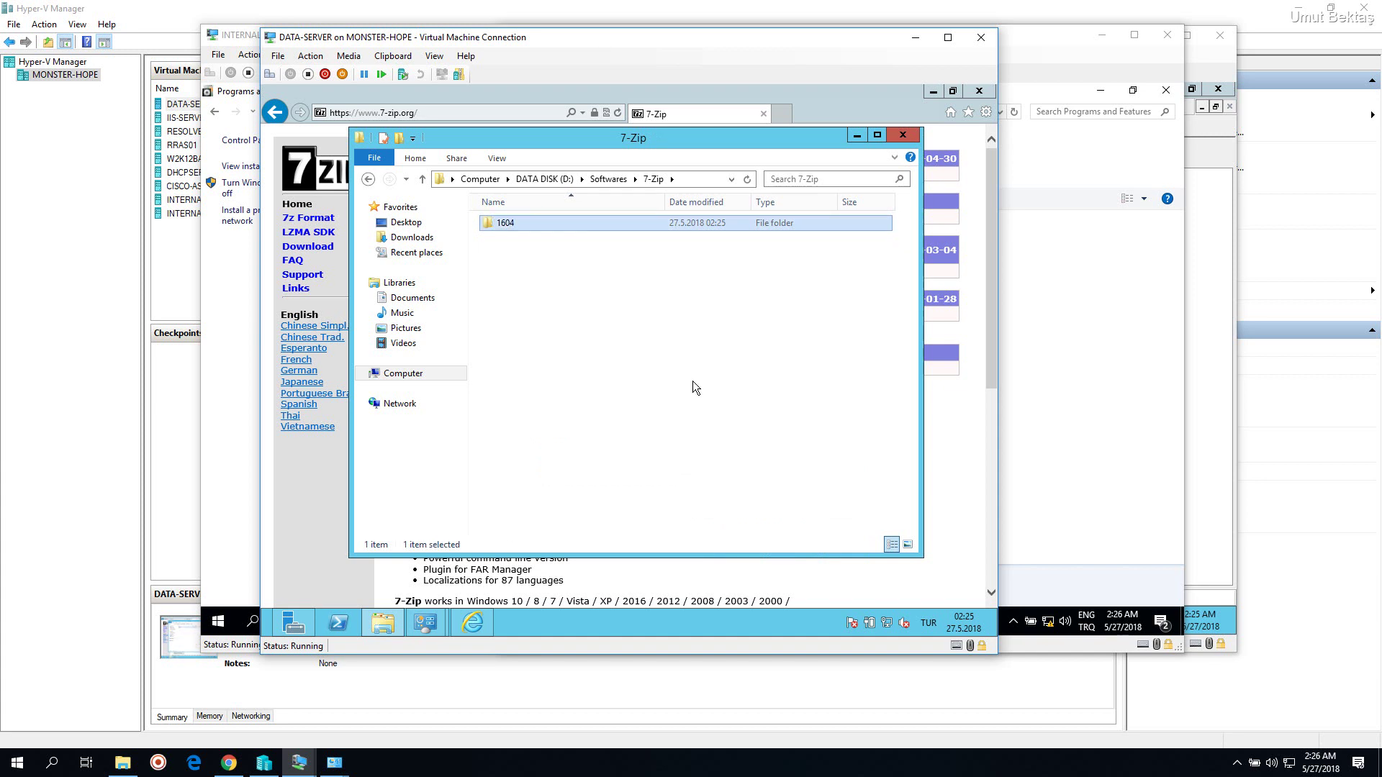
# Move the 7z1604-x64 installer into 7-Zip\1604 and return to Softwares
pyautogui.click(603, 182)
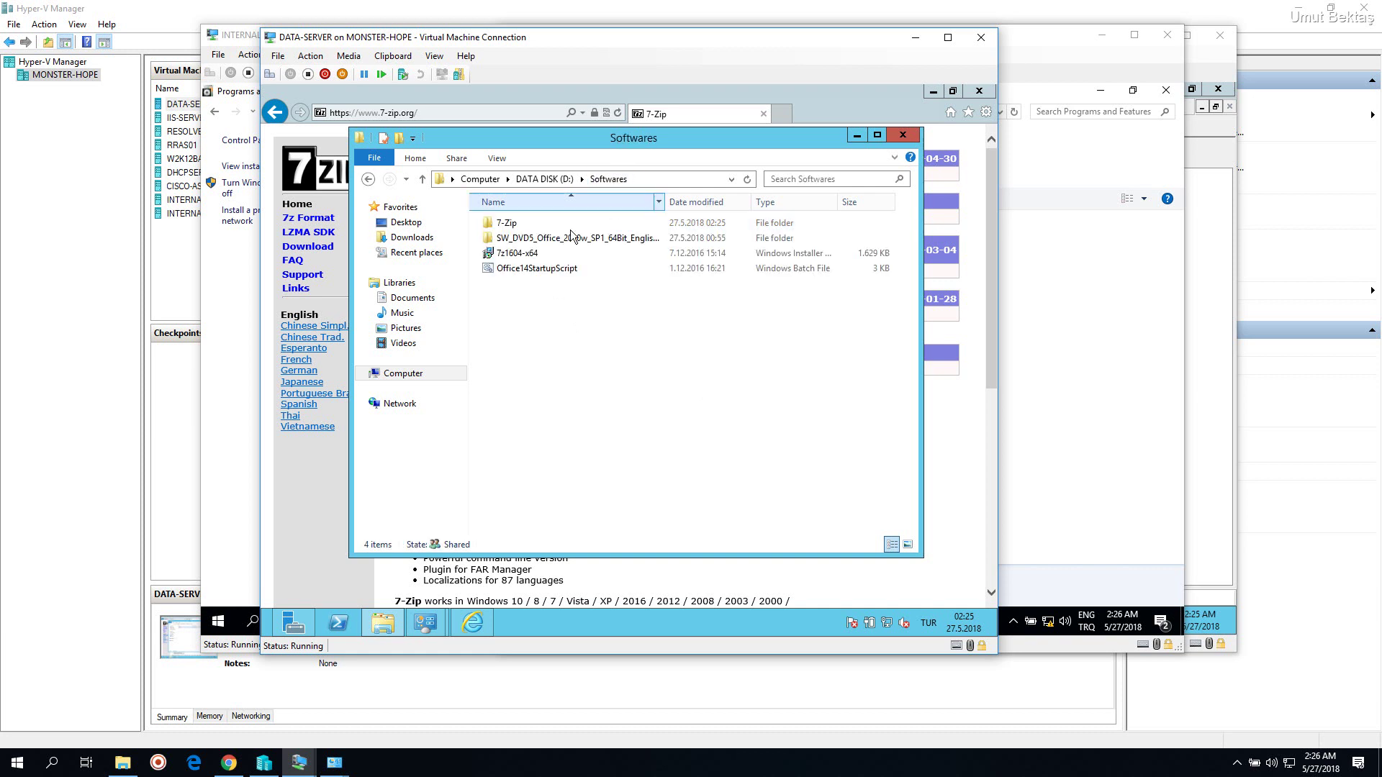
pyautogui.click(518, 254)
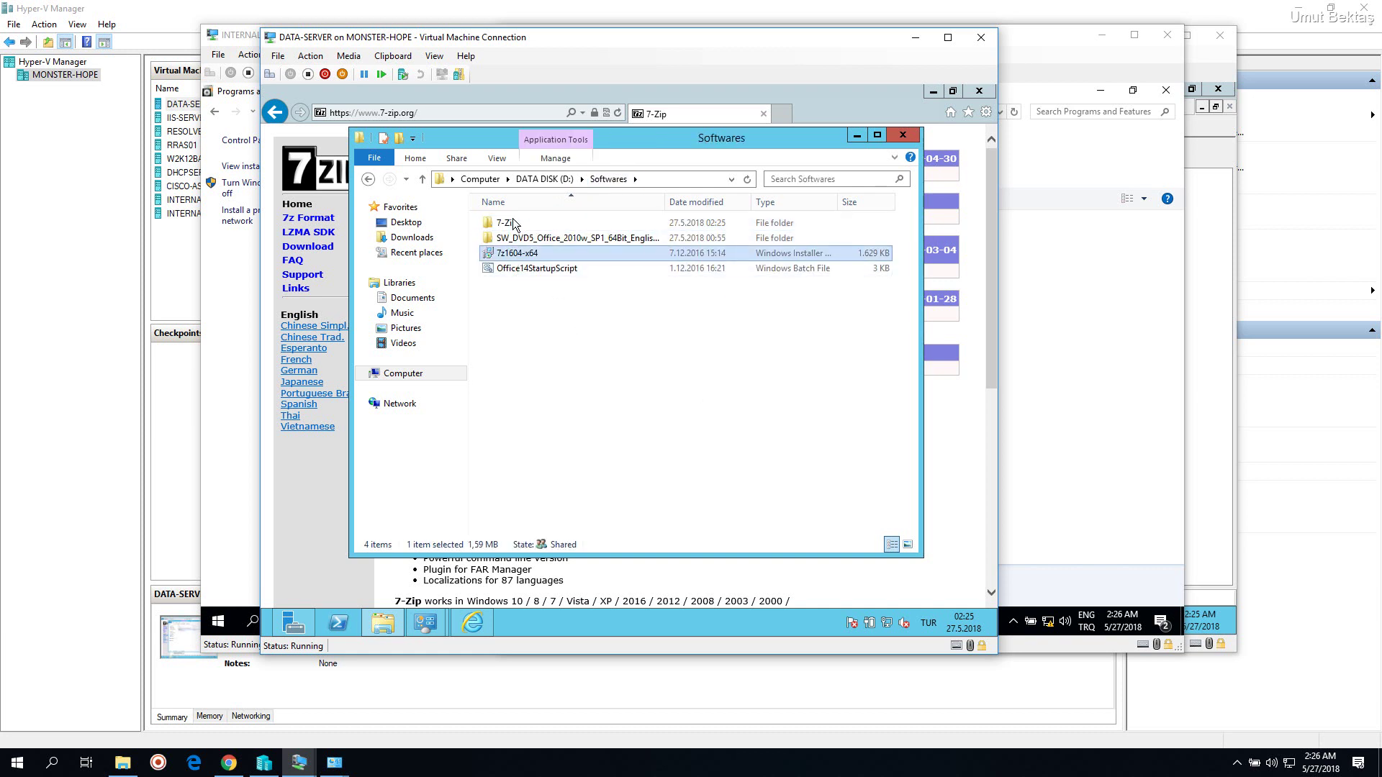
pyautogui.doubleClick(520, 225)
pyautogui.doubleClick(520, 225)
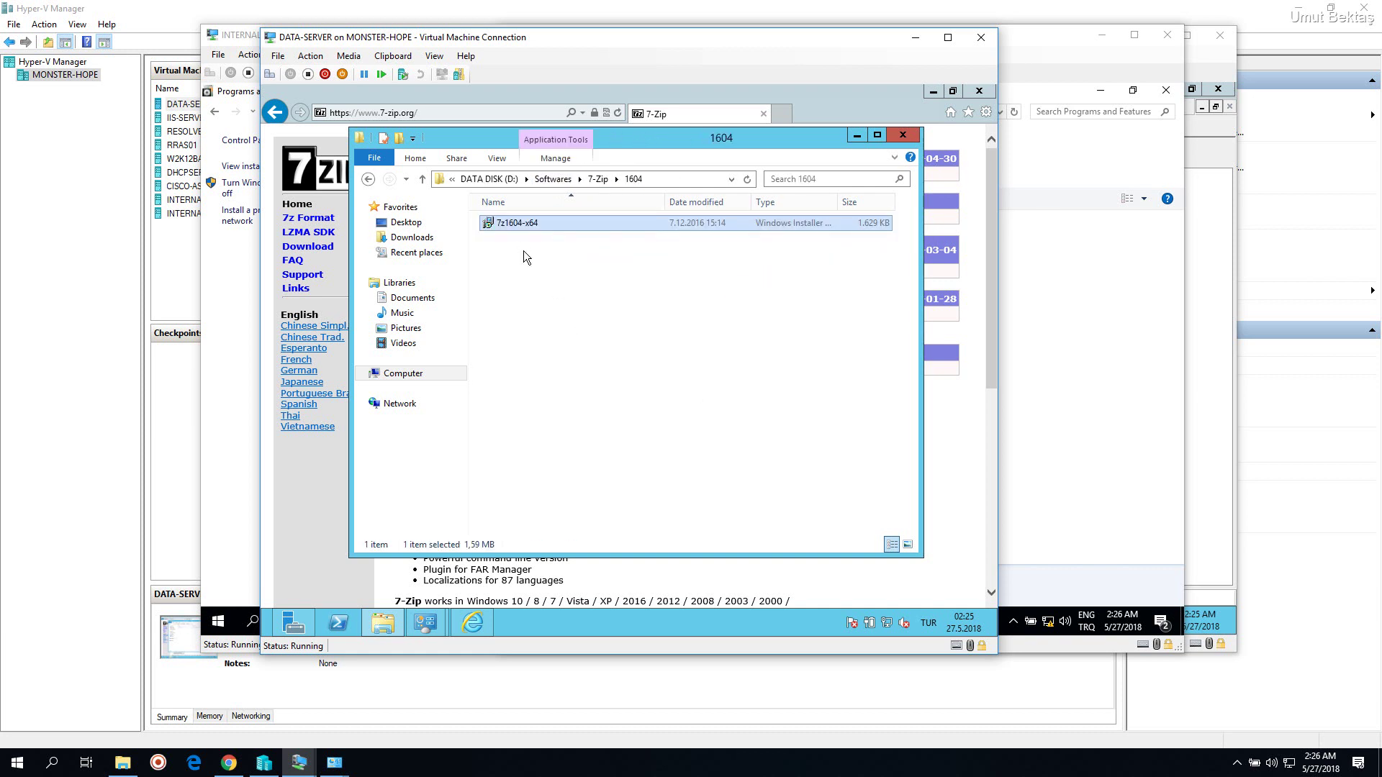
pyautogui.click(368, 180)
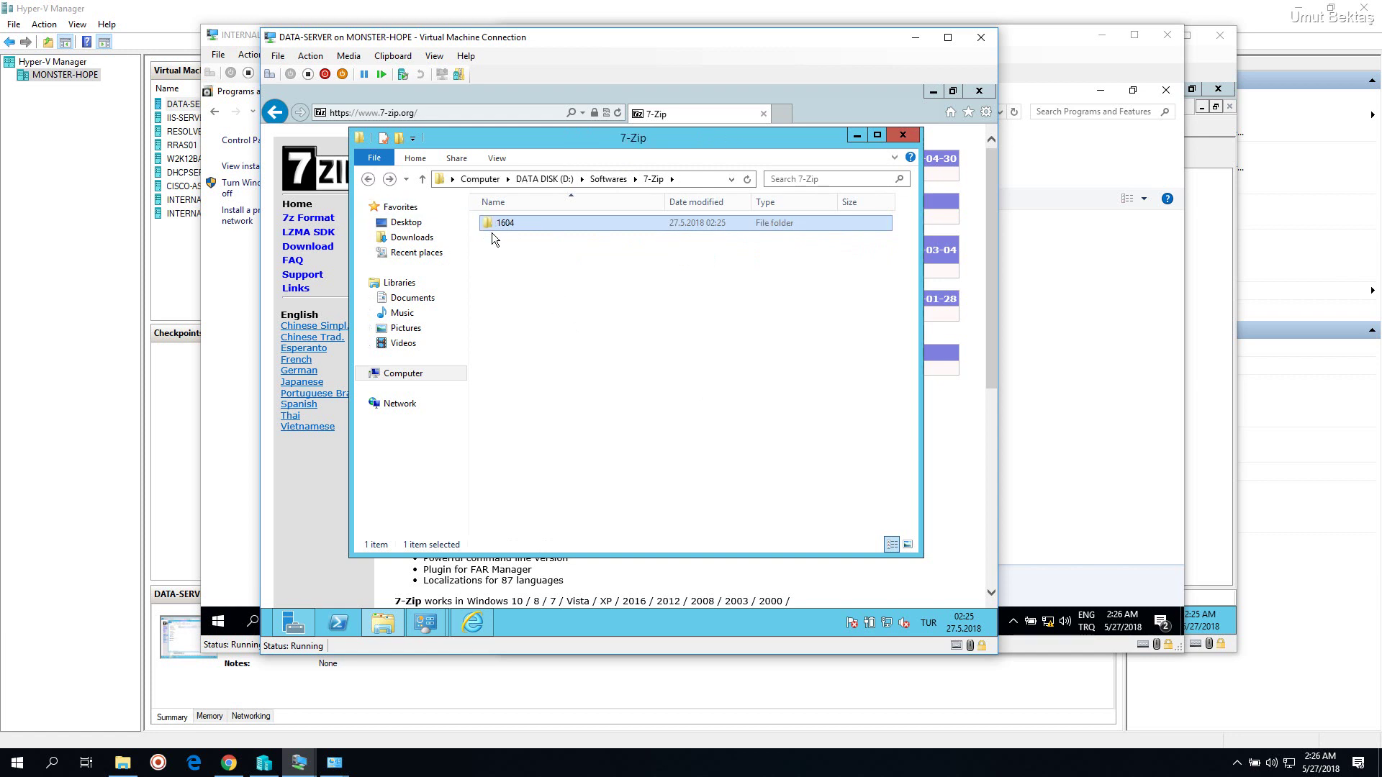
pyautogui.click(368, 179)
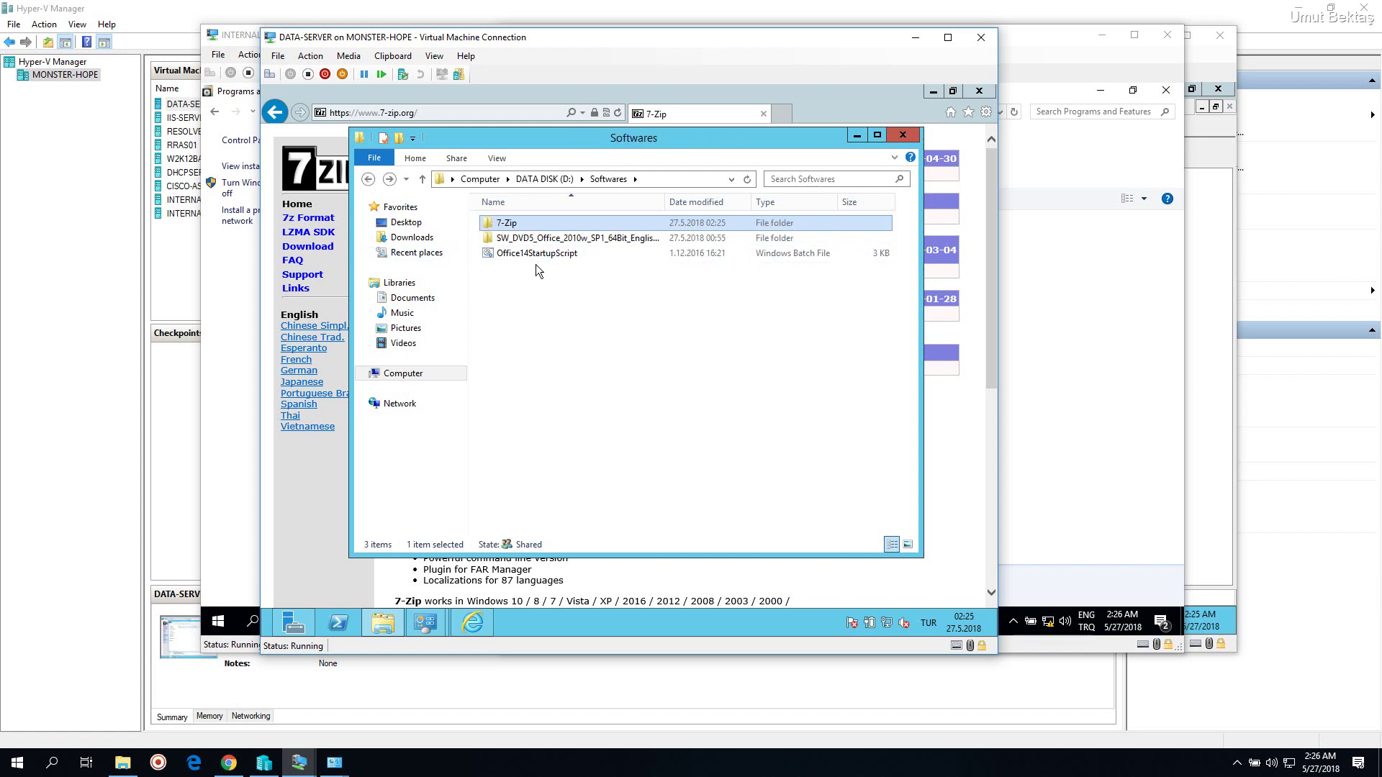
pyautogui.click(549, 303)
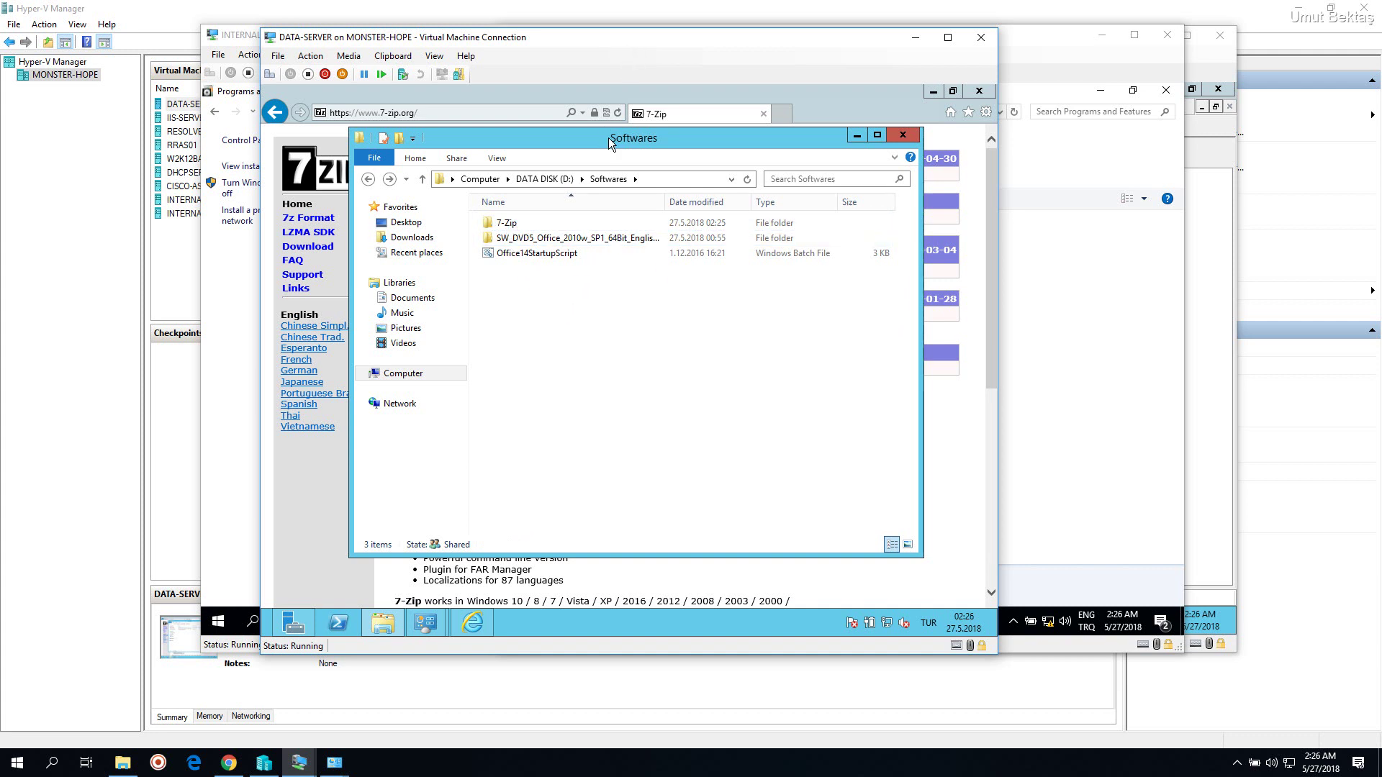
# Check the 32-bit and 64-bit 7-Zip 18.05 download rows, then view INTERNAL-PC's Programs and Features
pyautogui.moveTo(609, 138); pyautogui.dragTo(650, 161)
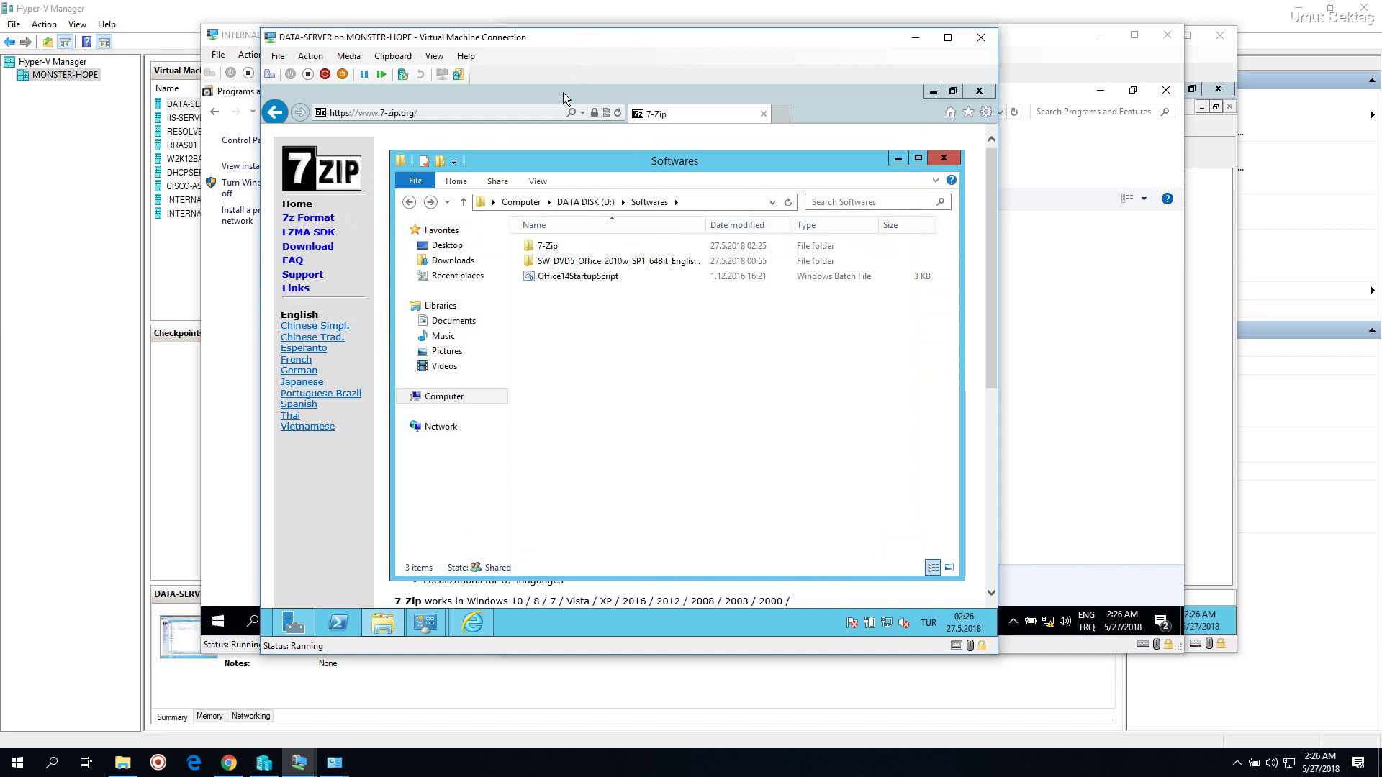
pyautogui.click(568, 101)
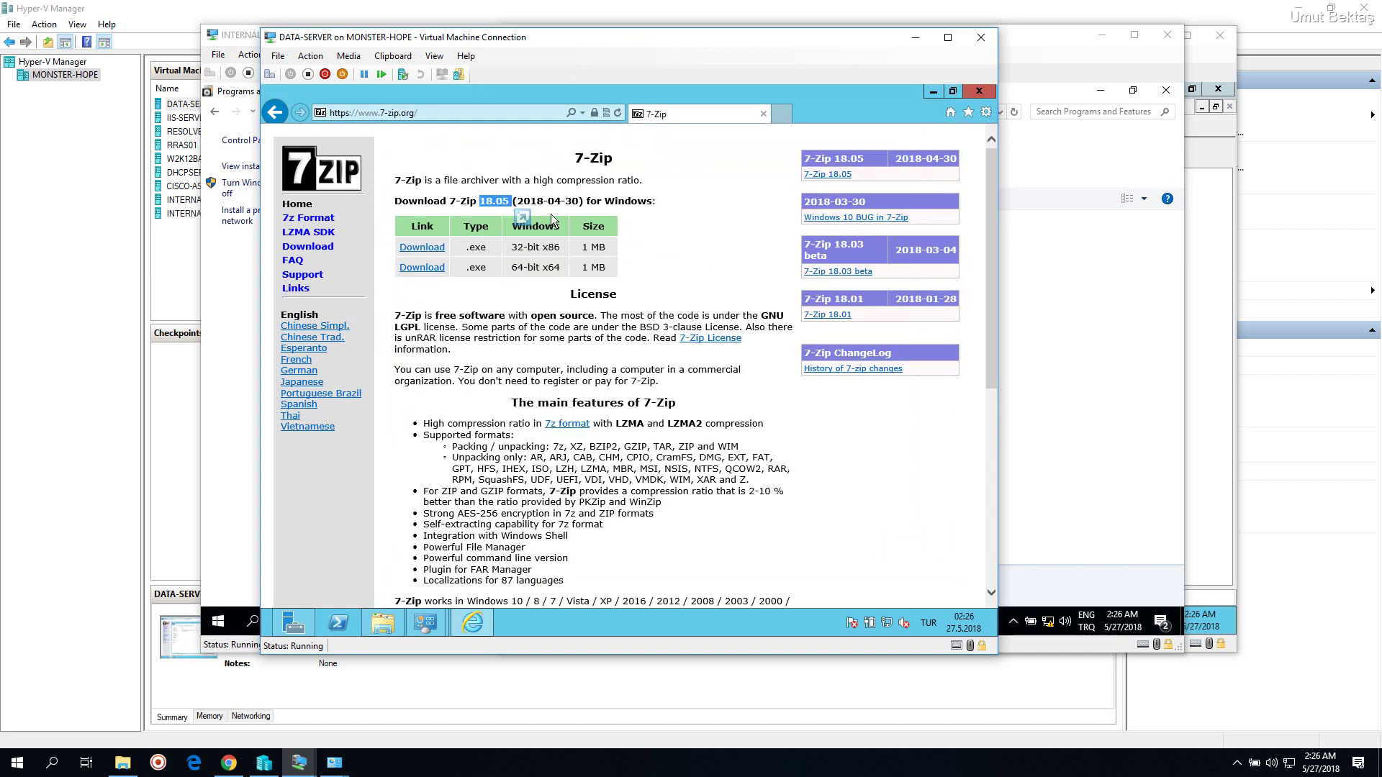
pyautogui.click(514, 271)
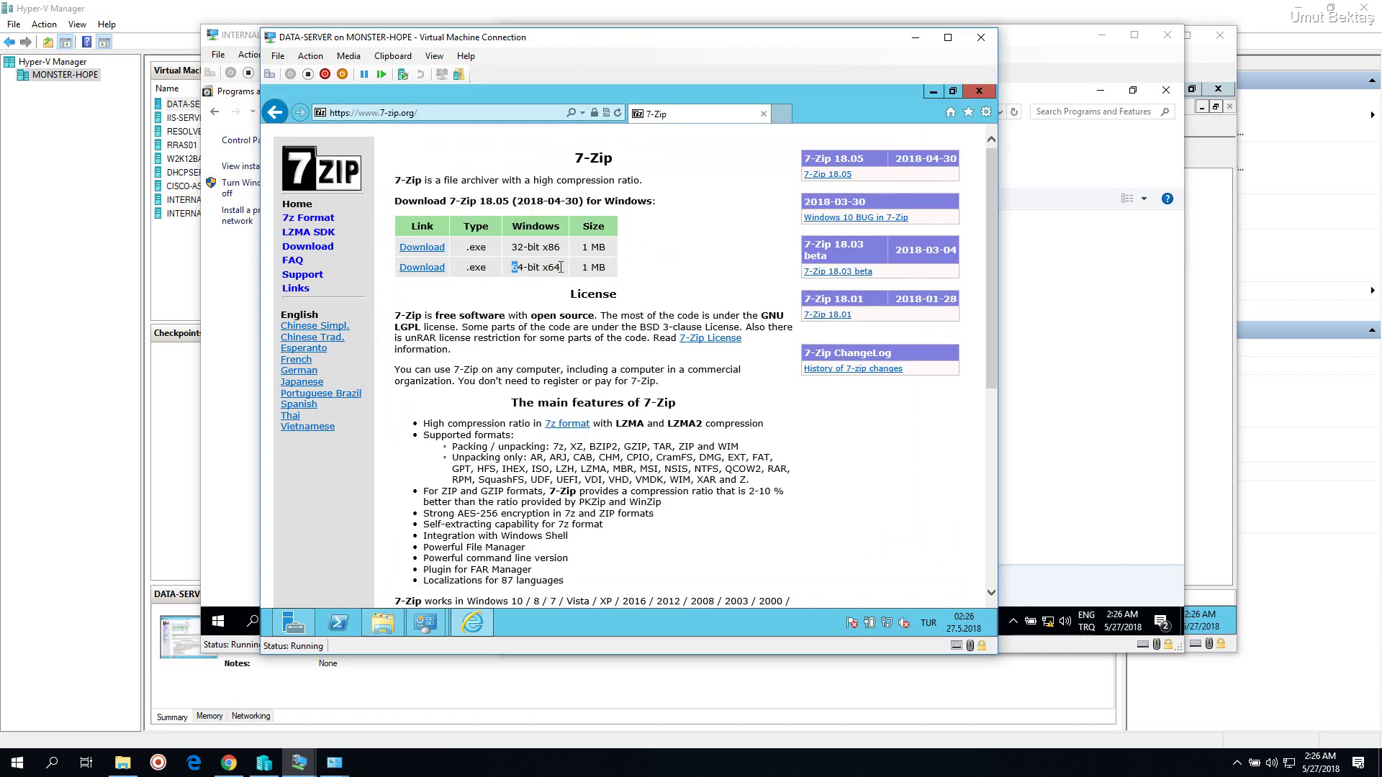
pyautogui.moveTo(512, 247); pyautogui.dragTo(560, 248)
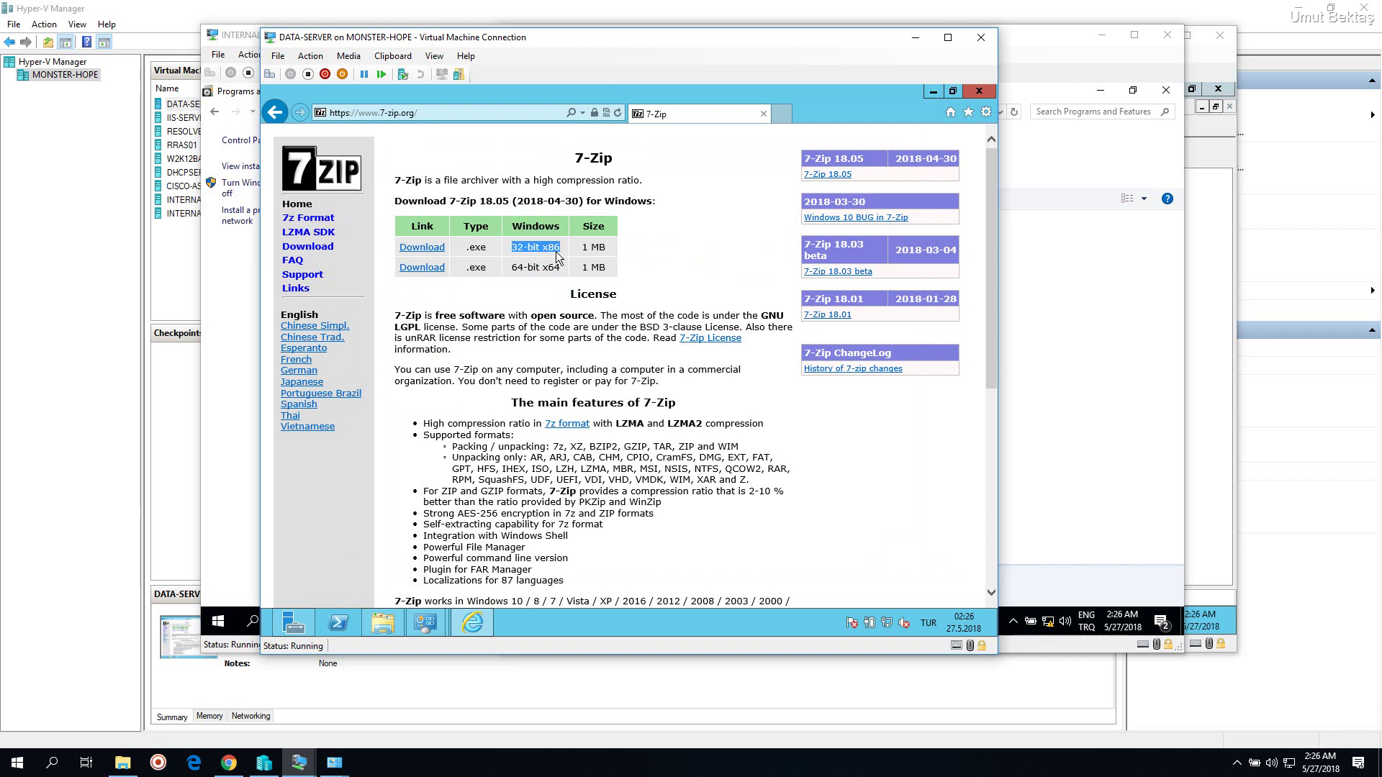
pyautogui.click(551, 264)
pyautogui.click(1099, 274)
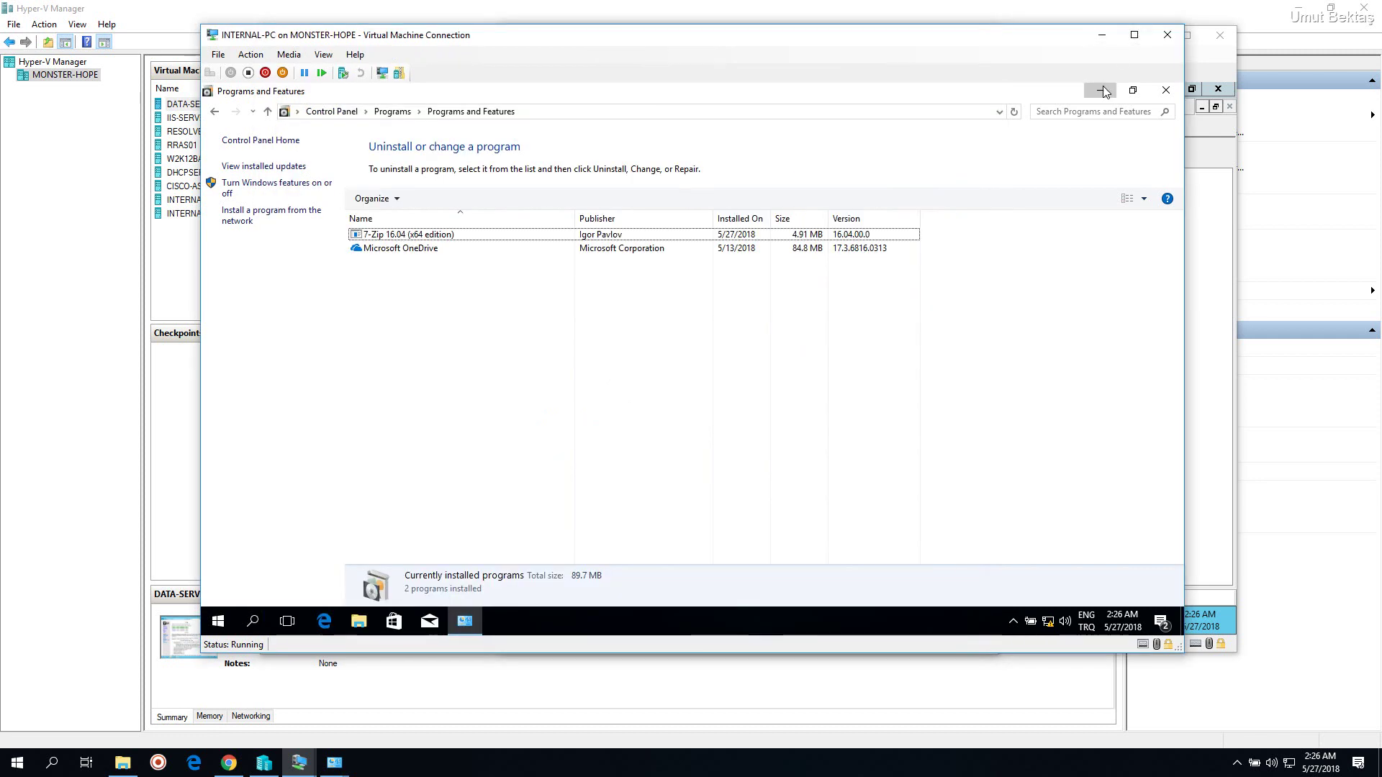
# On INTERNAL-PC, search 'comput' and open This PC's System properties showing the bektas.local domain
pyautogui.click(1103, 90)
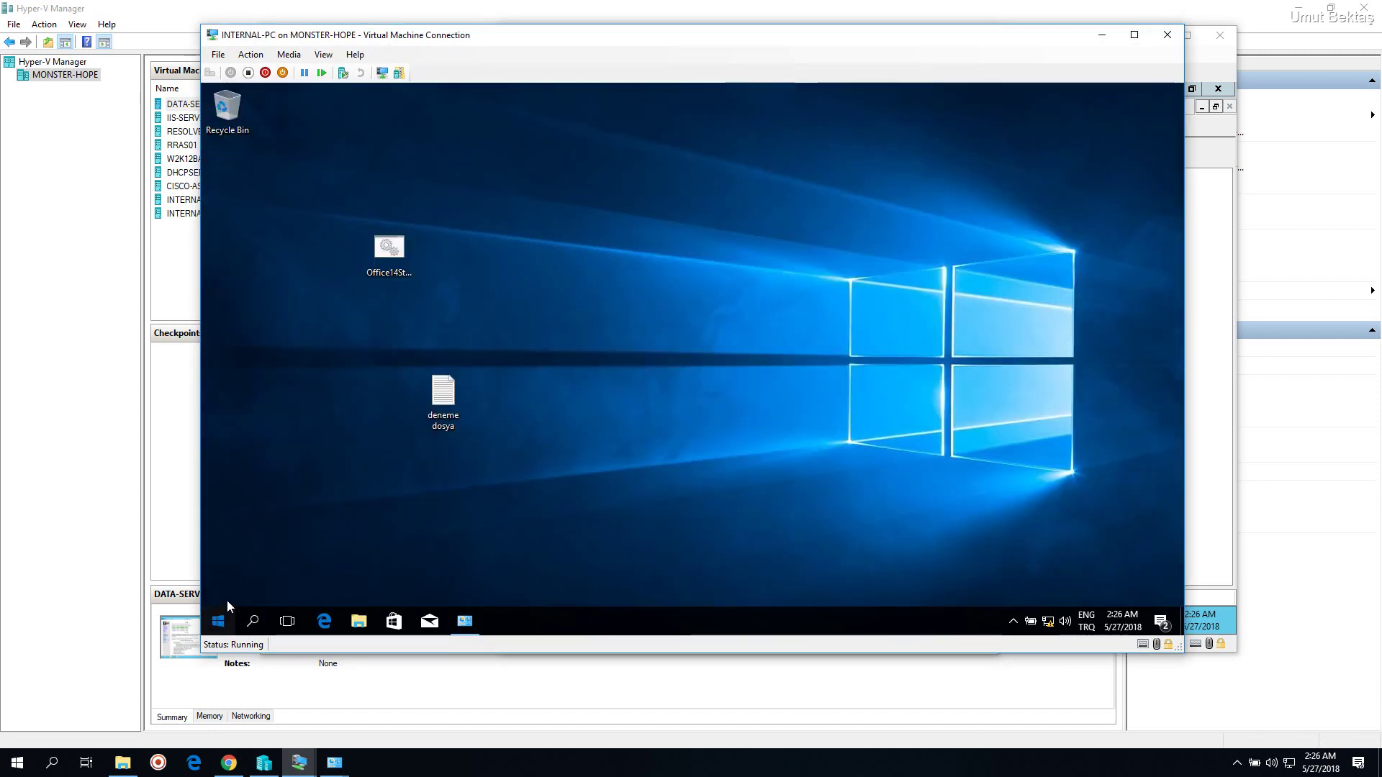
pyautogui.press('super')
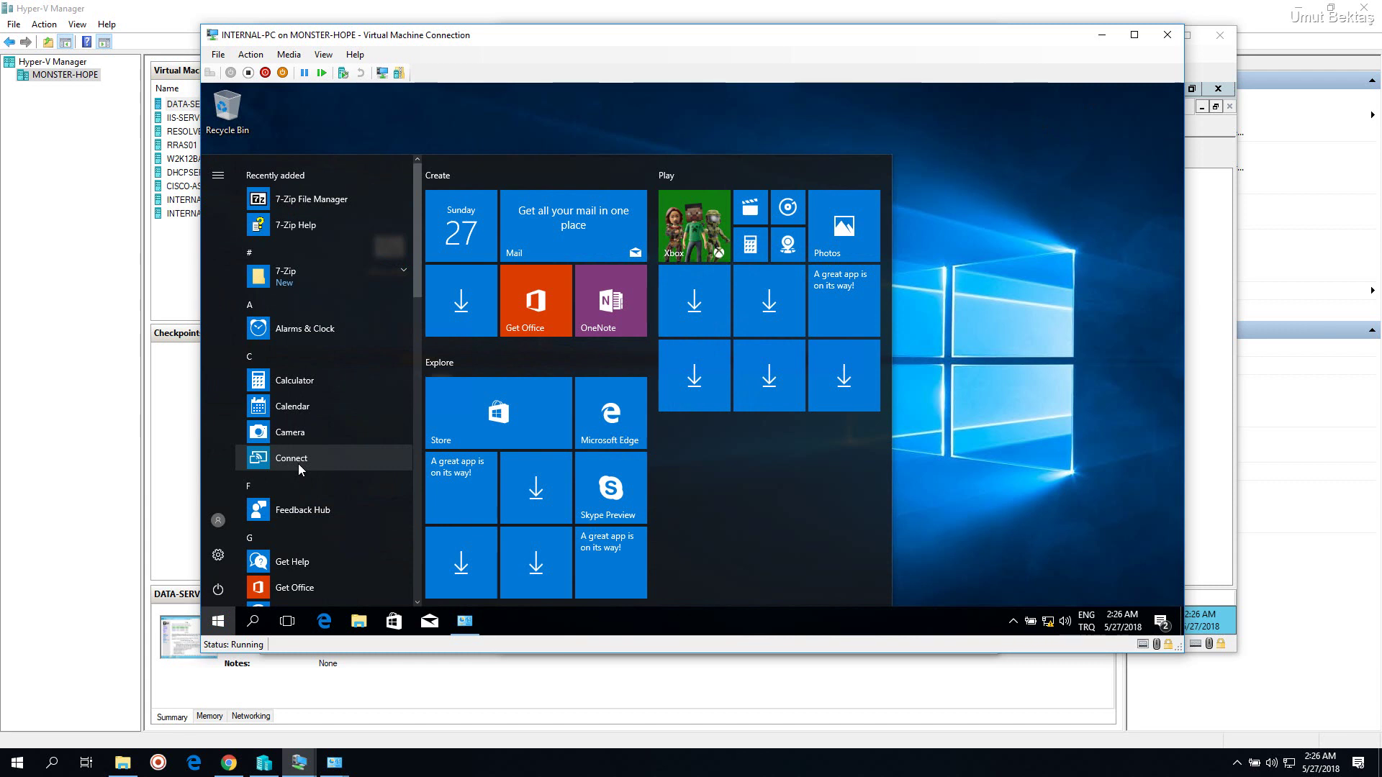
pyautogui.write('comput')
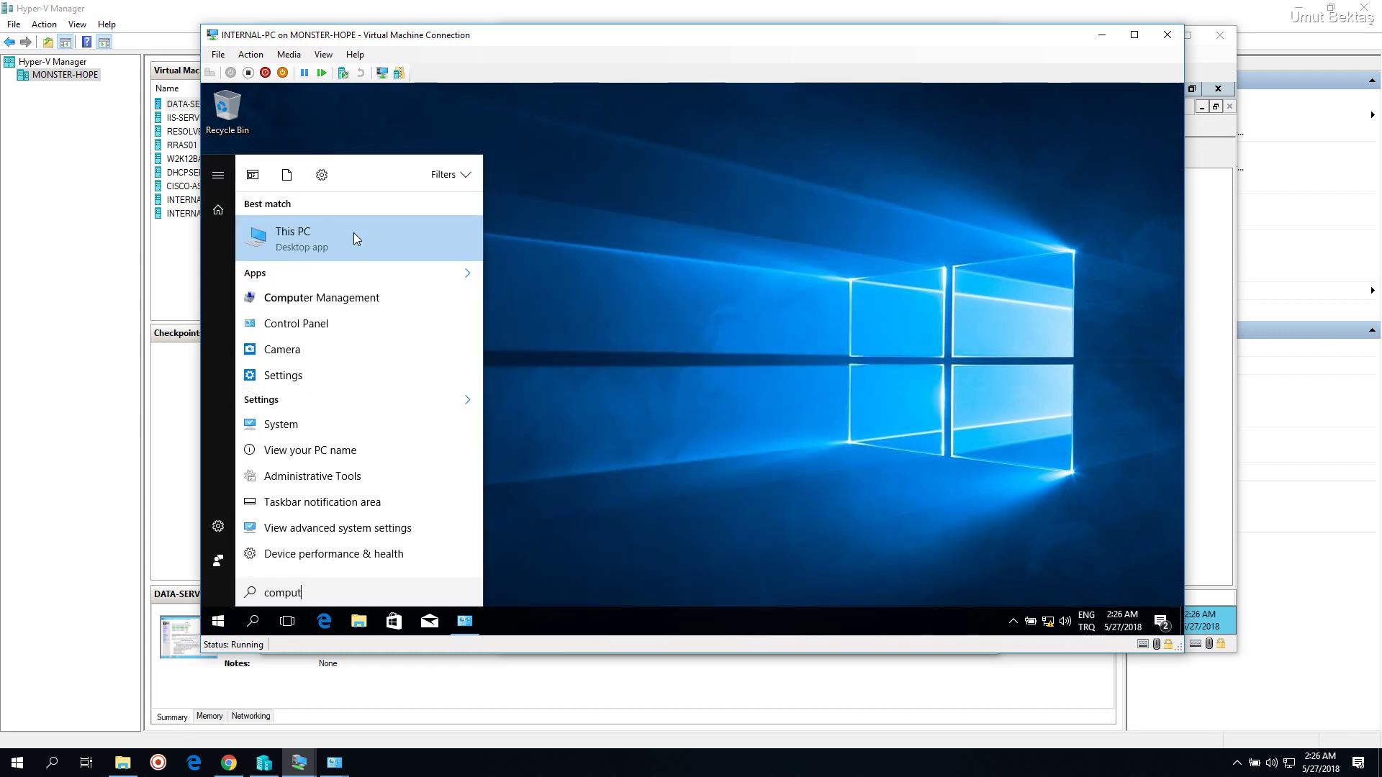
pyautogui.rightClick(353, 232)
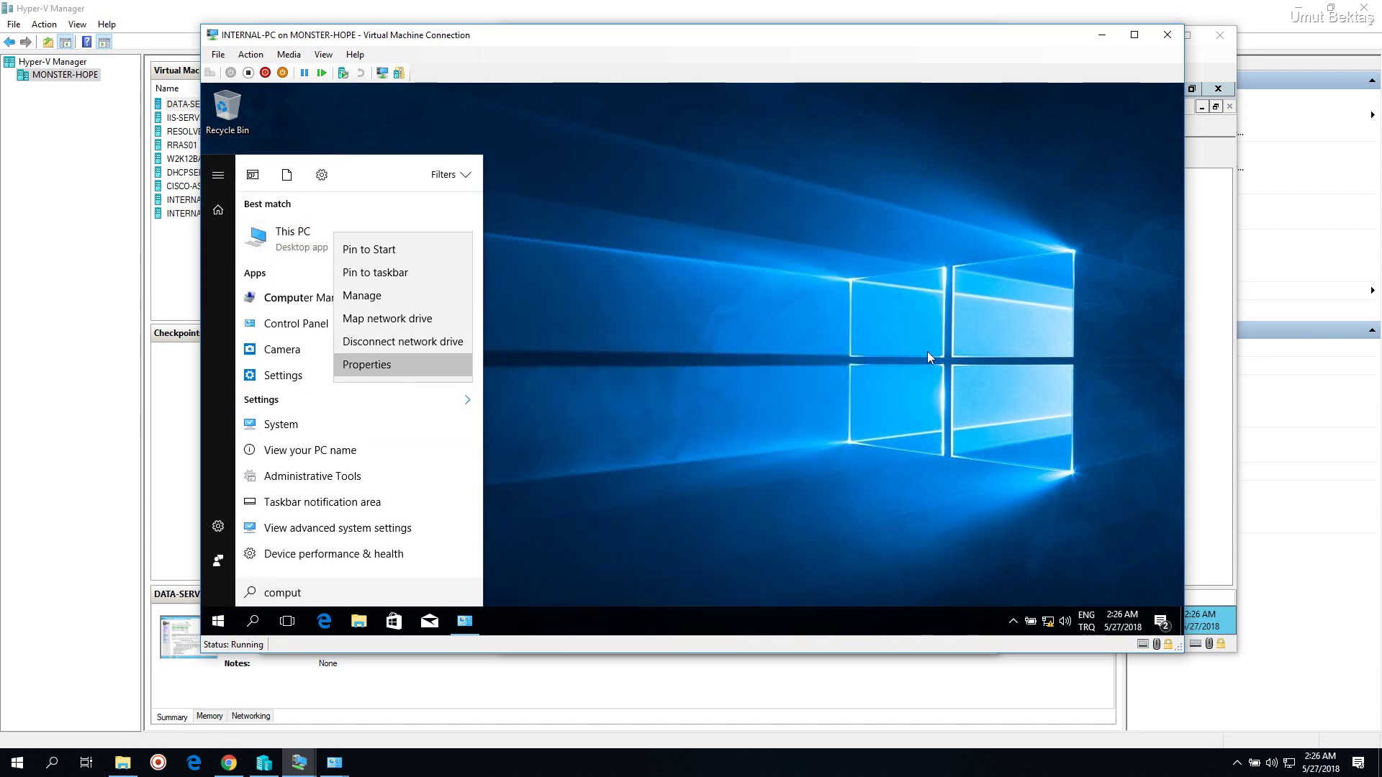
pyautogui.click(928, 357)
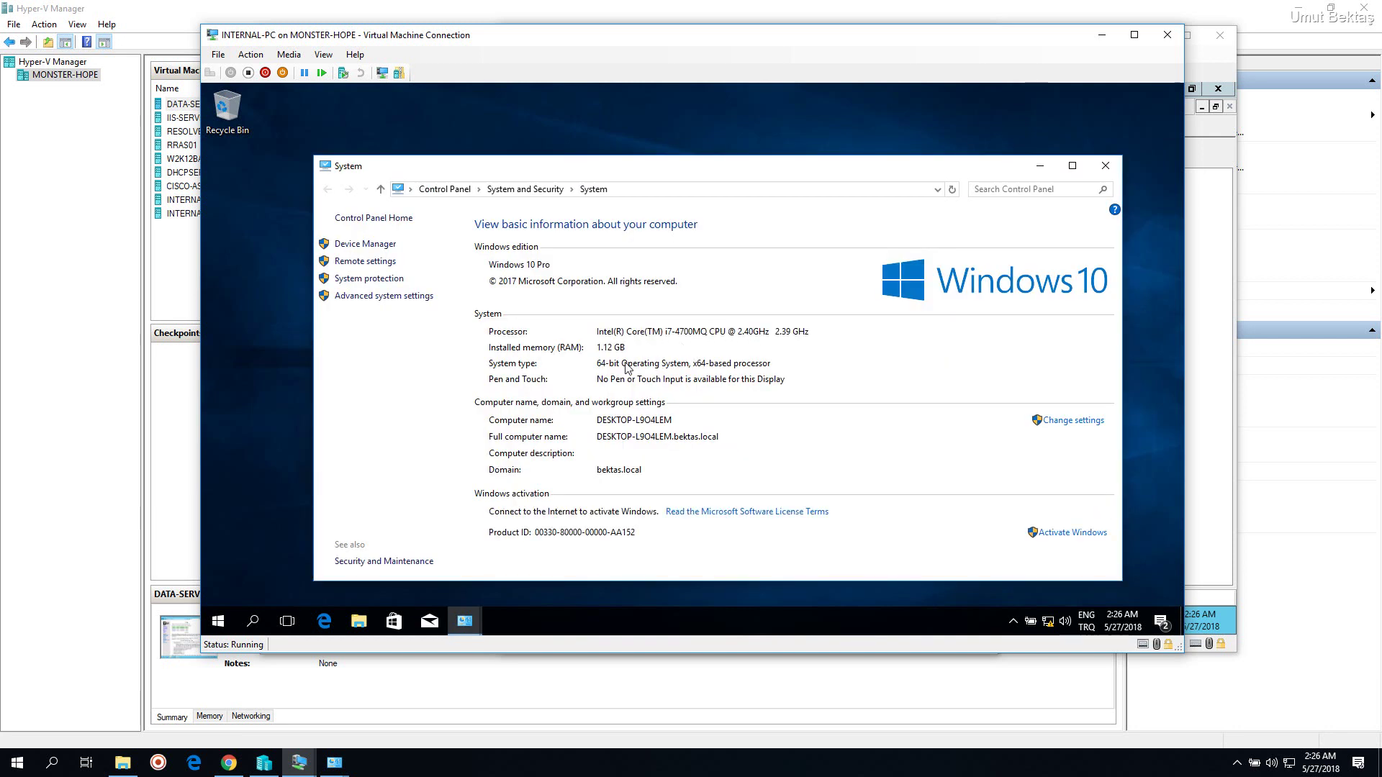
pyautogui.click(1205, 196)
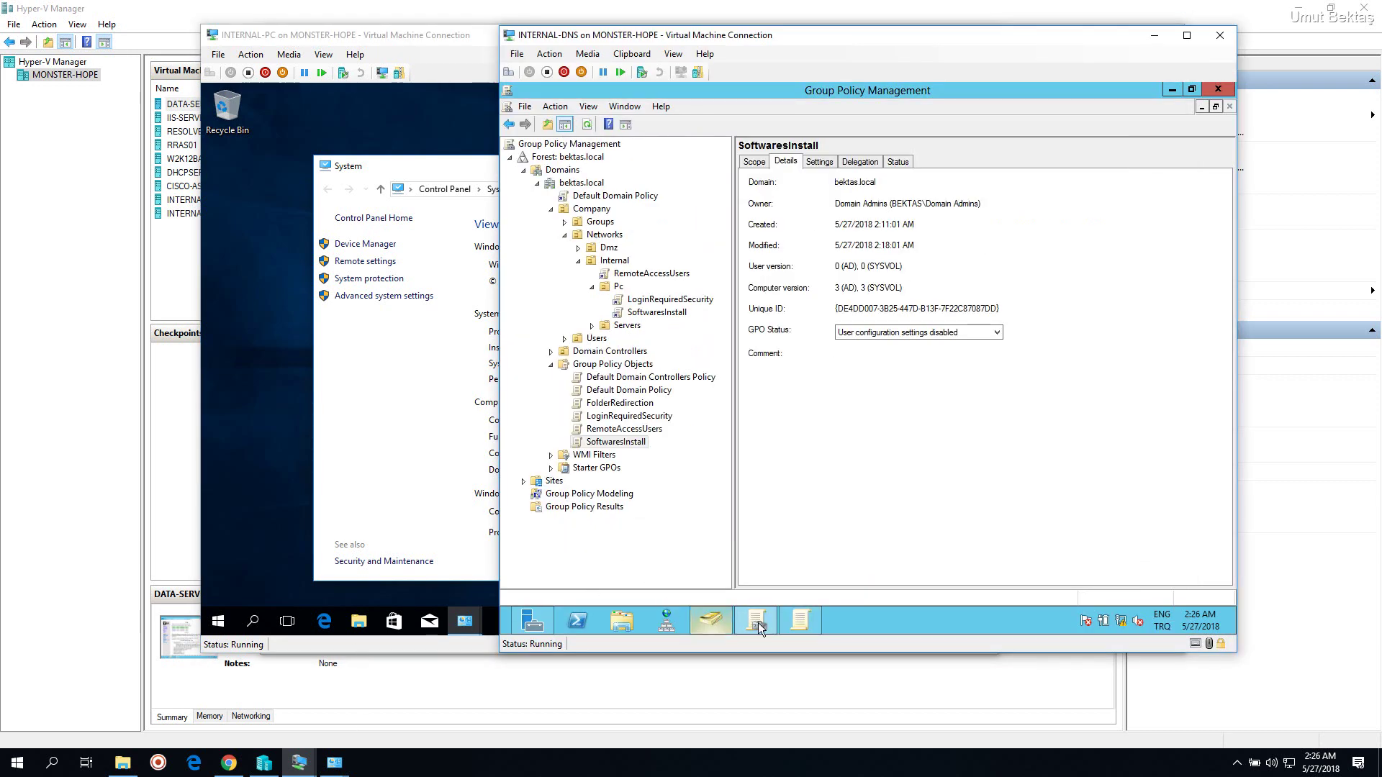
# On DATA-SERVER, download and save the 64-bit 7z1805-x64.exe installer from 7-zip.org
pyautogui.click(317, 761)
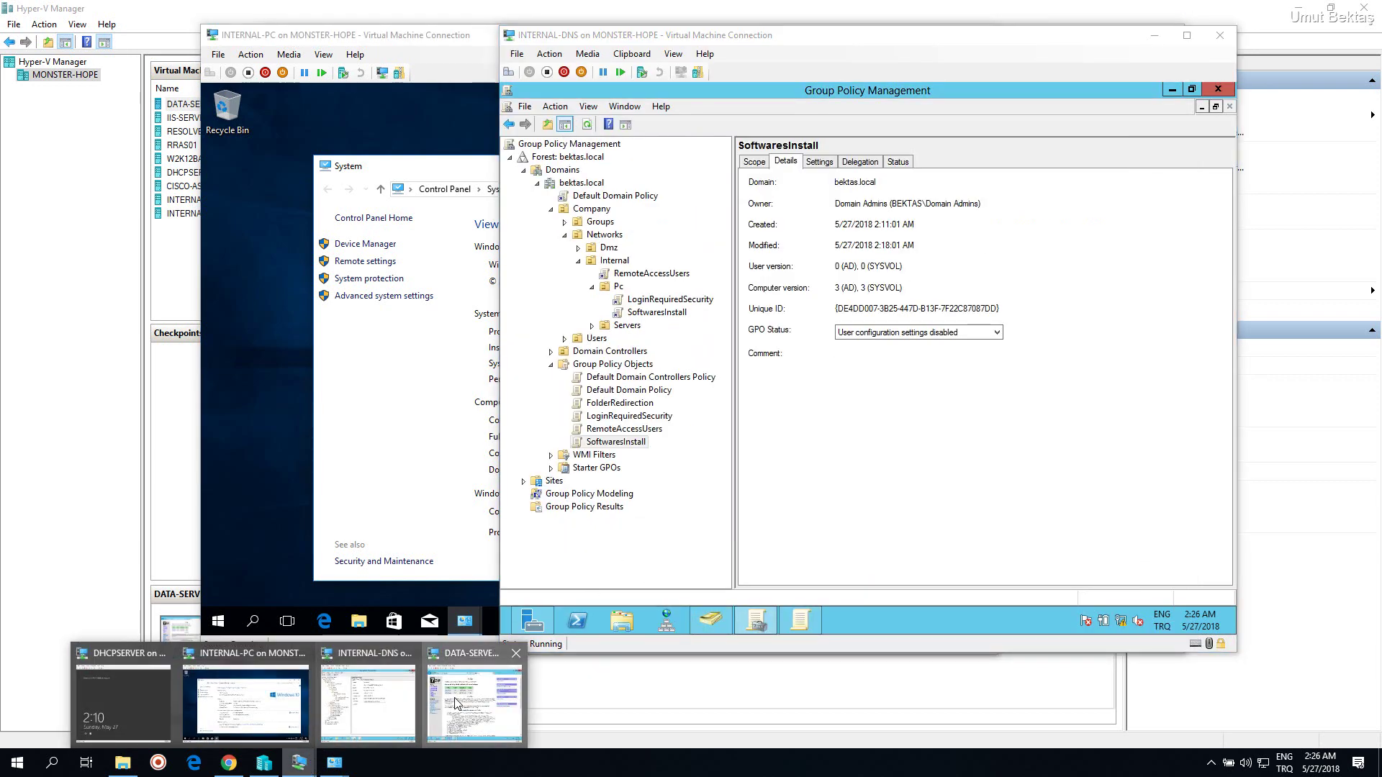
pyautogui.click(458, 702)
pyautogui.click(425, 269)
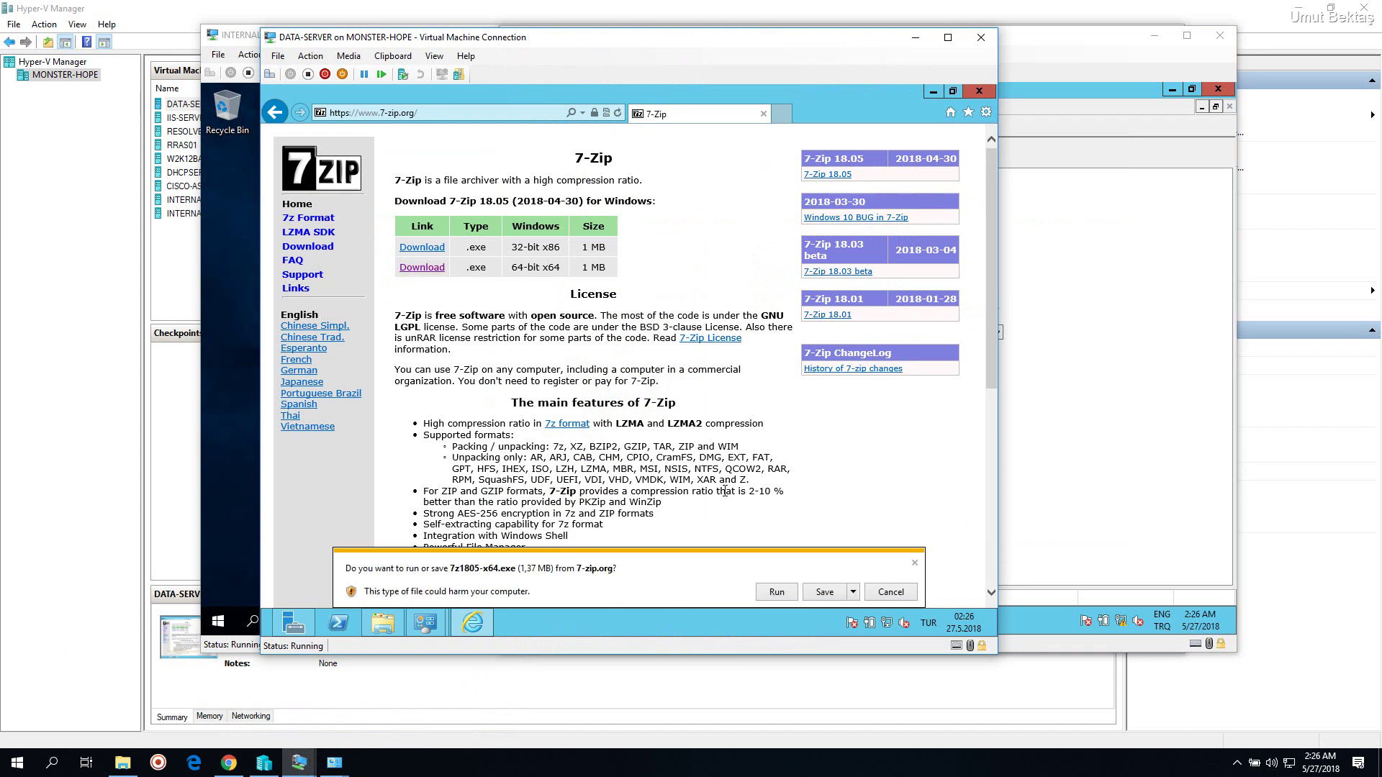
pyautogui.click(822, 590)
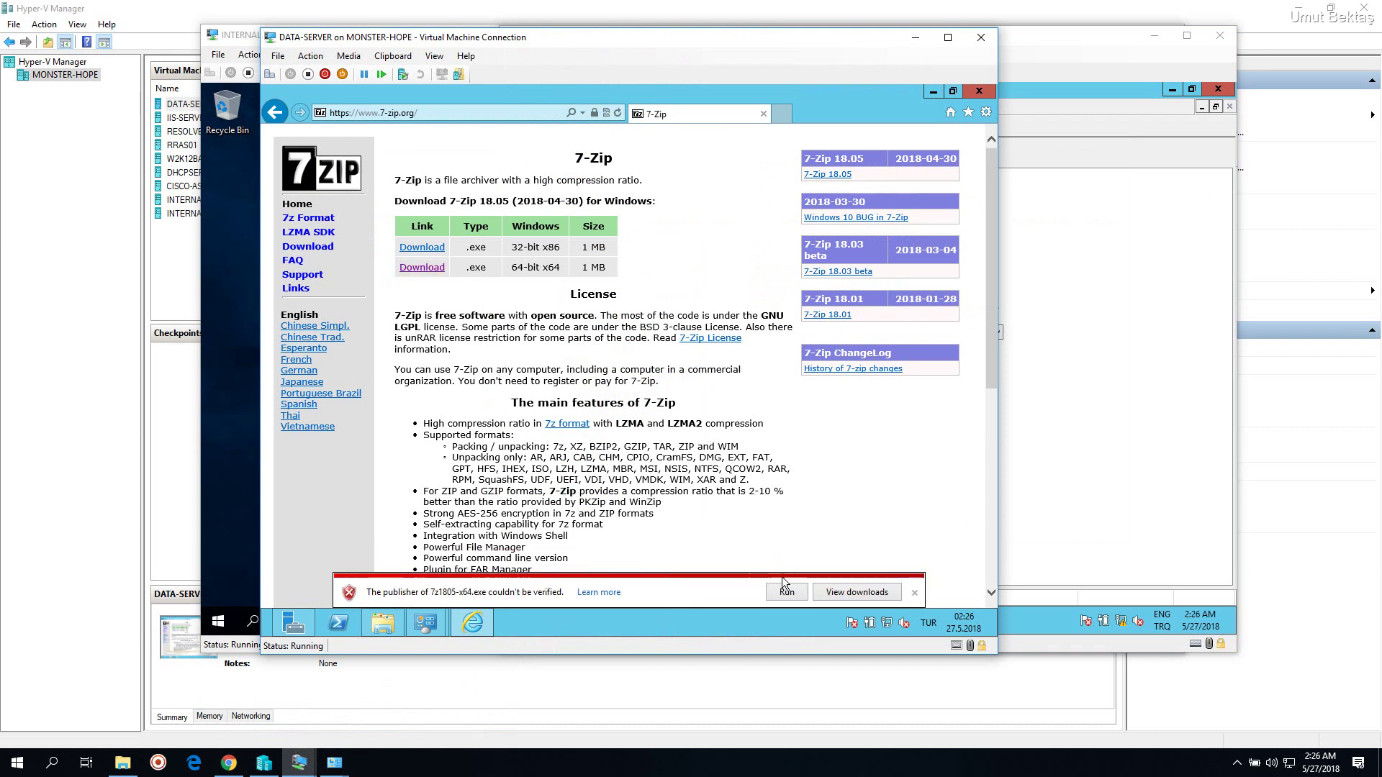
pyautogui.click(861, 594)
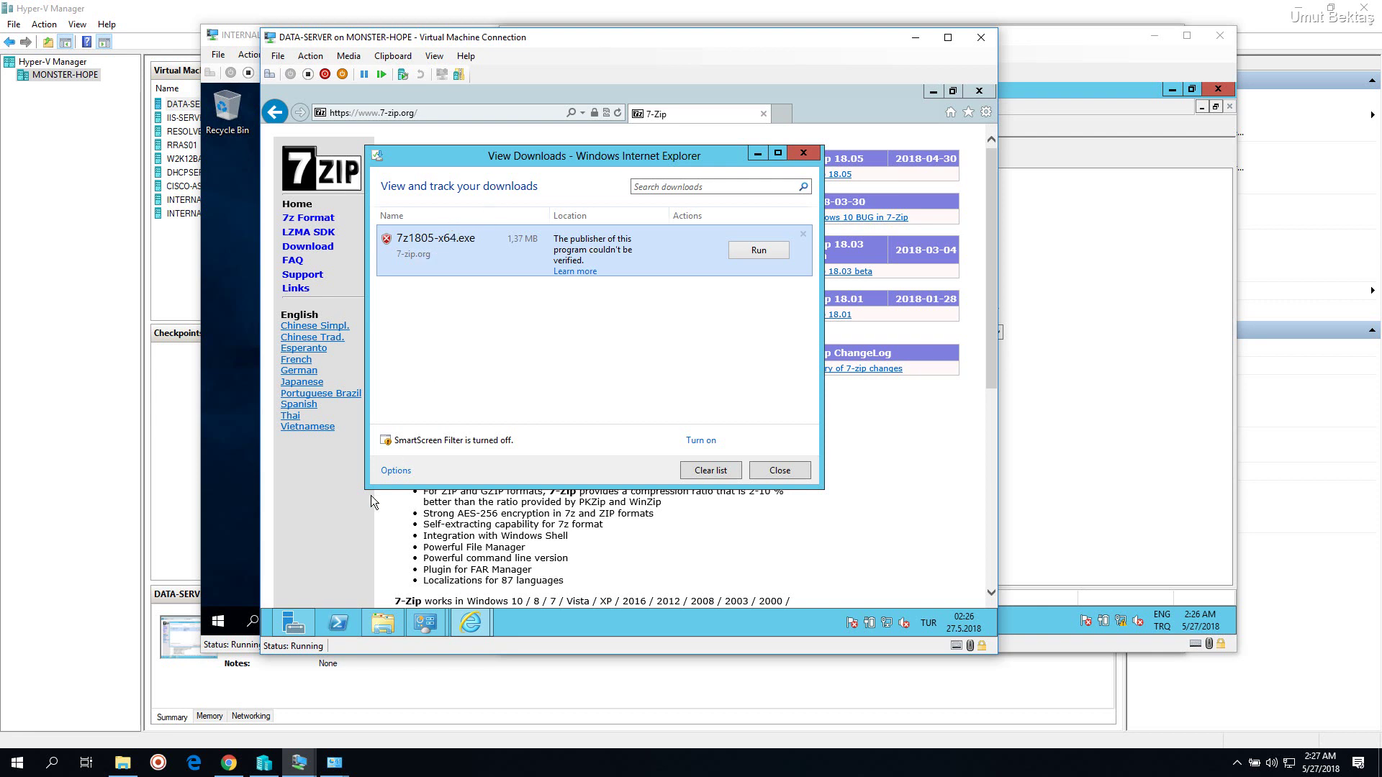
pyautogui.click(379, 624)
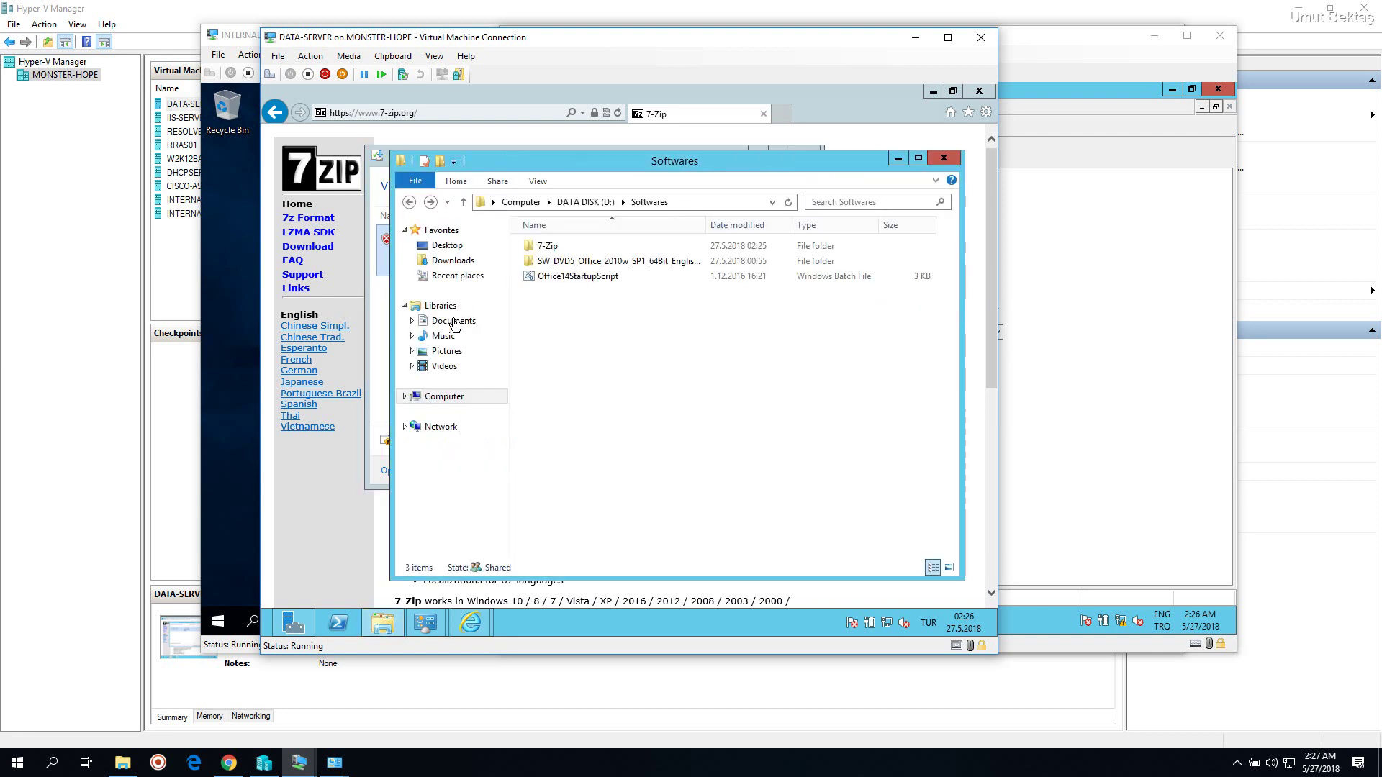
# Copy the downloaded 7z1805-x64 installer from the Downloads folder
pyautogui.click(453, 260)
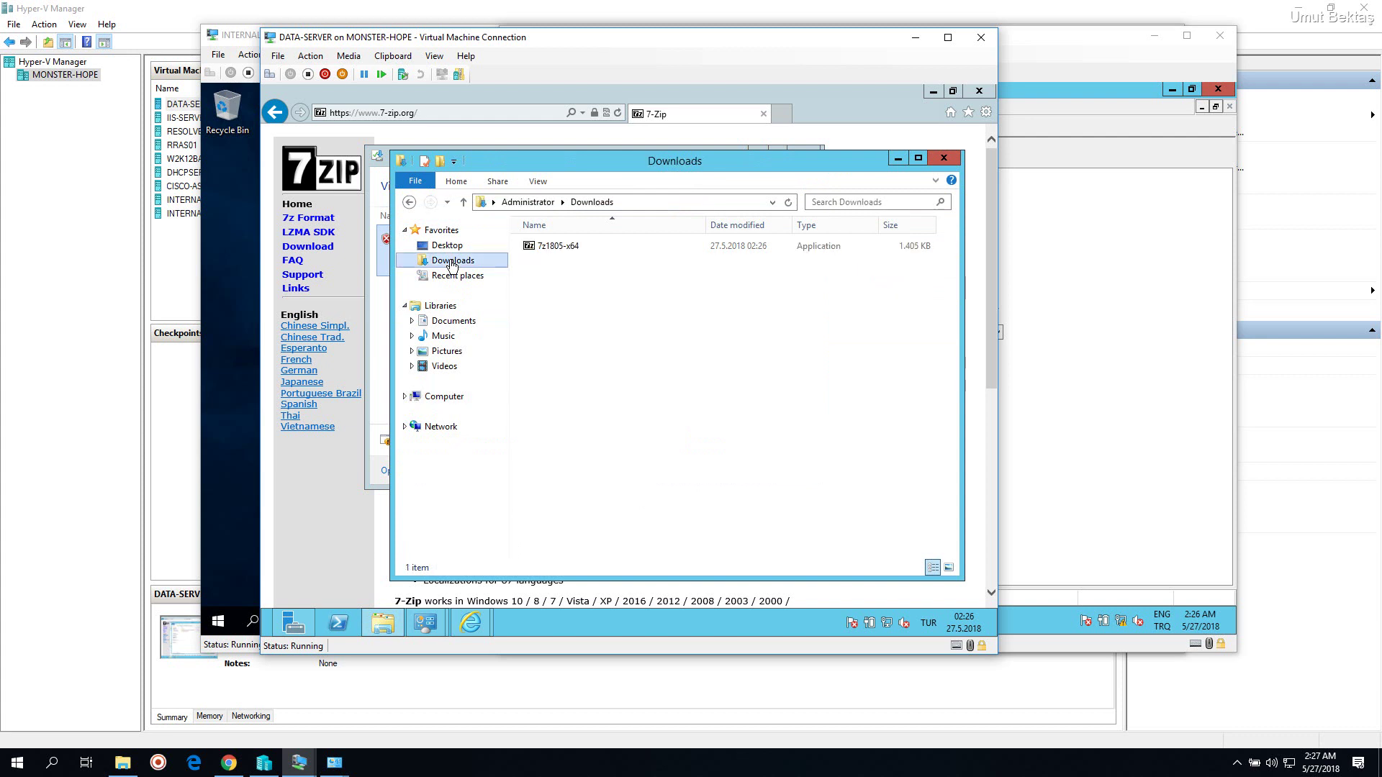
pyautogui.click(547, 246)
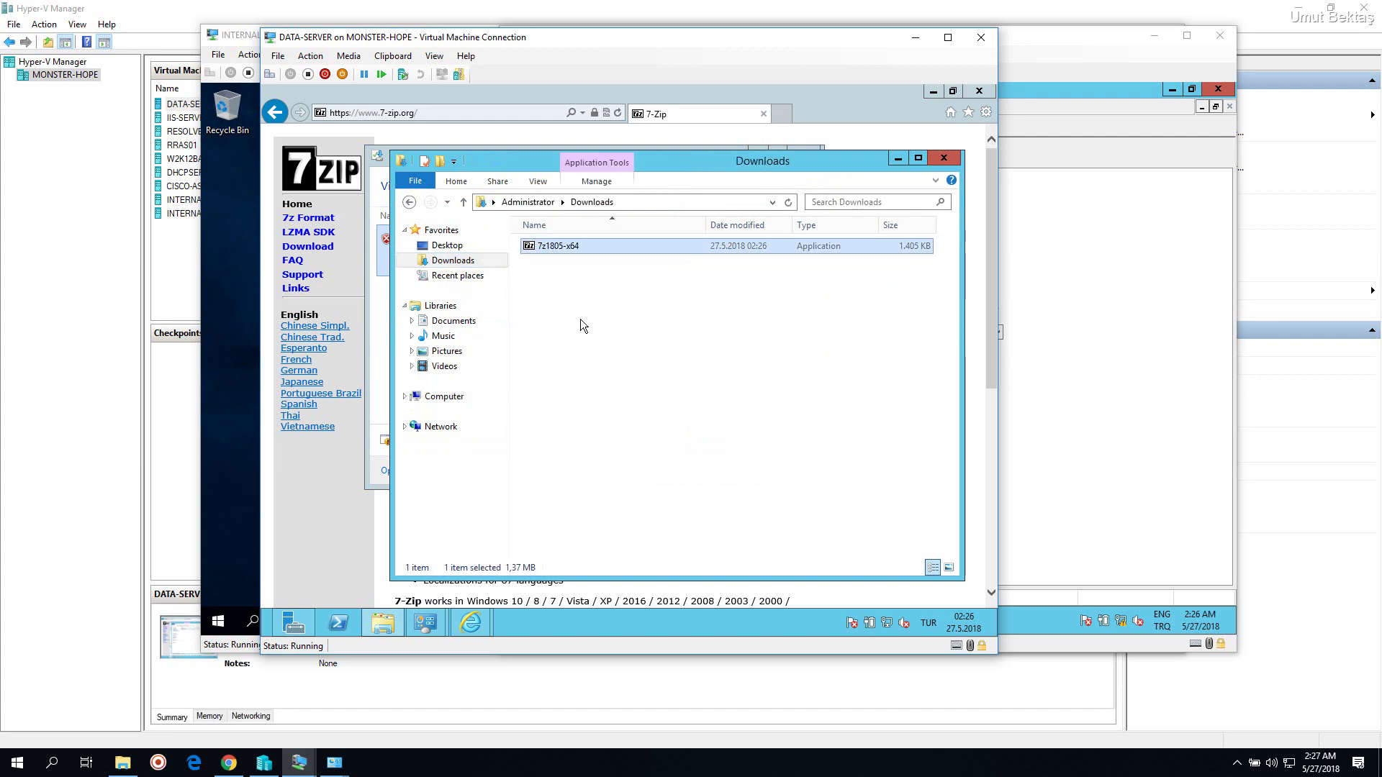
pyautogui.rightClick(563, 247)
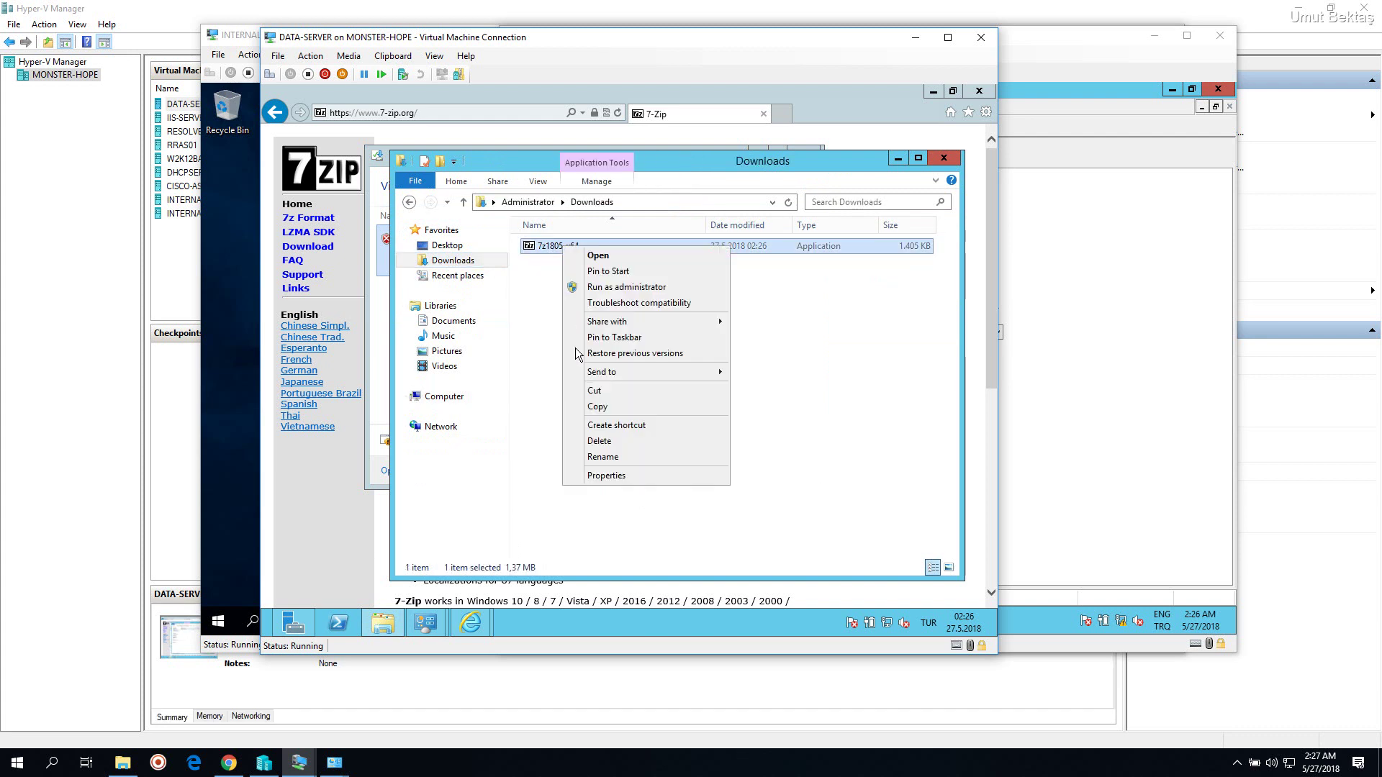
pyautogui.click(607, 405)
# Create a new folder named '1805' inside D:\Softwares\7-Zip
pyautogui.click(409, 202)
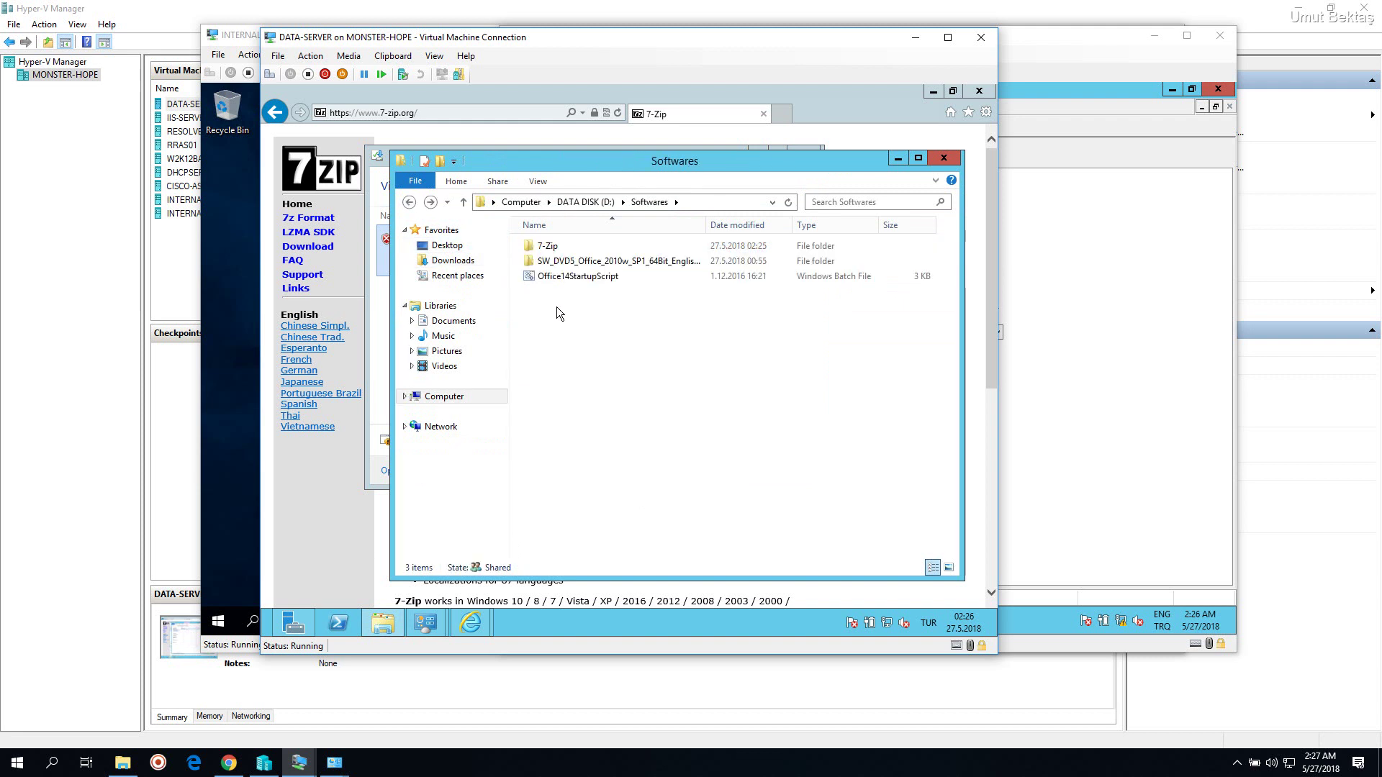
pyautogui.click(700, 202)
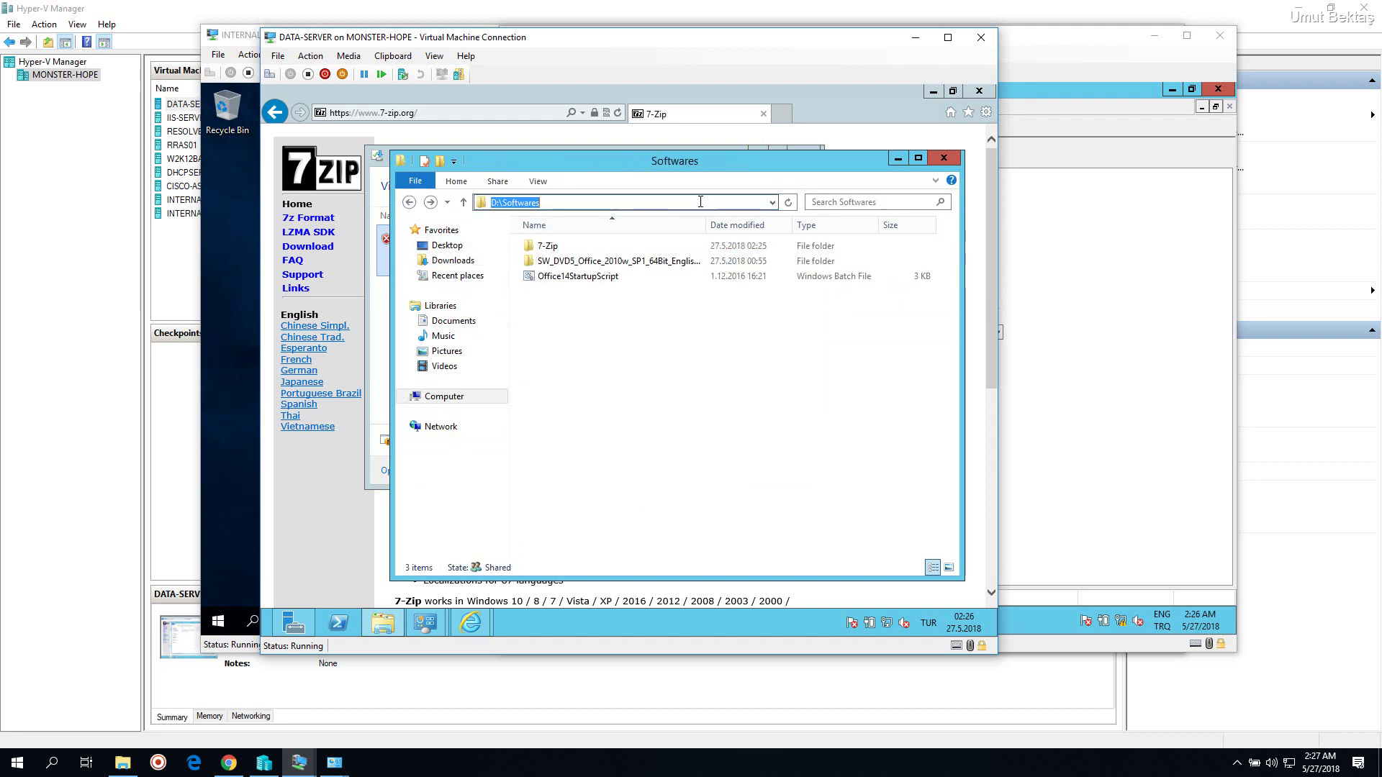
pyautogui.click(608, 343)
pyautogui.doubleClick(580, 247)
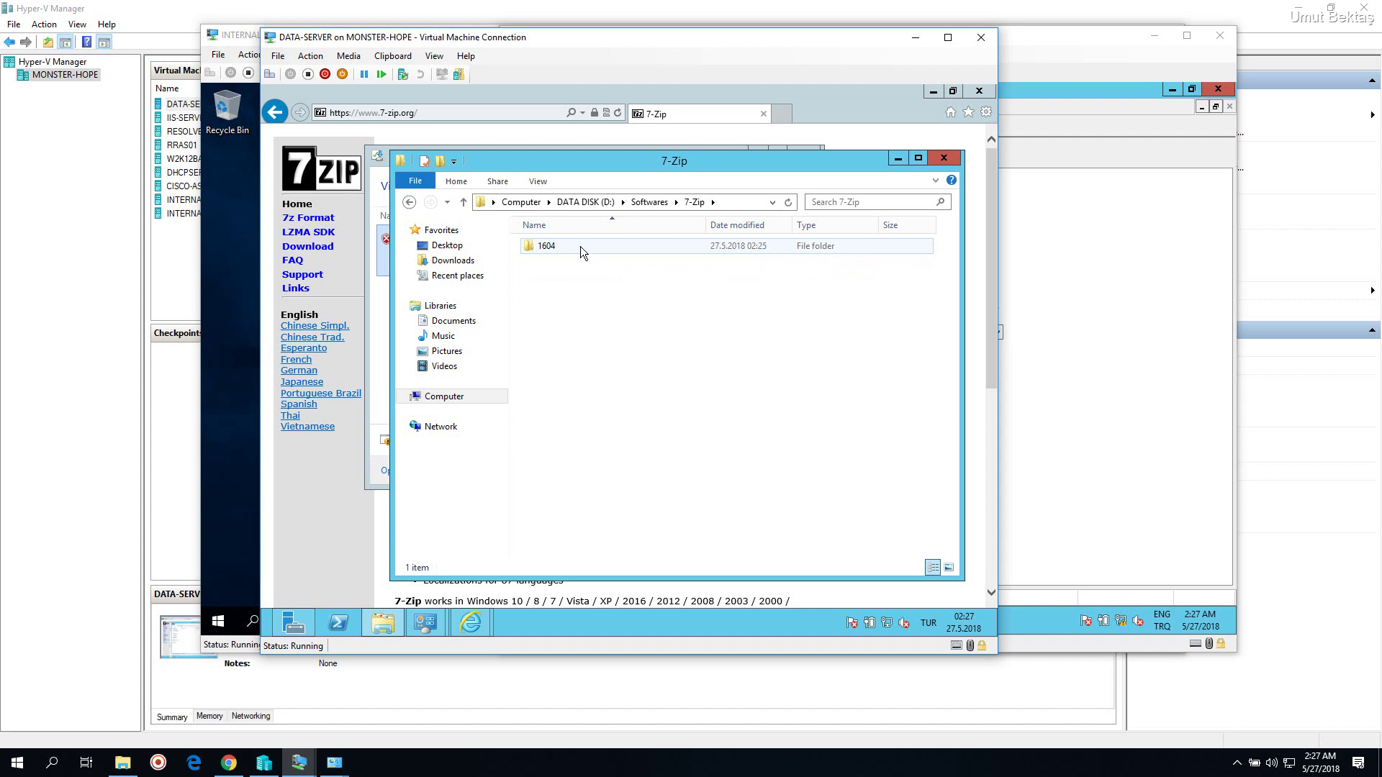
pyautogui.rightClick(569, 292)
pyautogui.moveTo(643, 455)
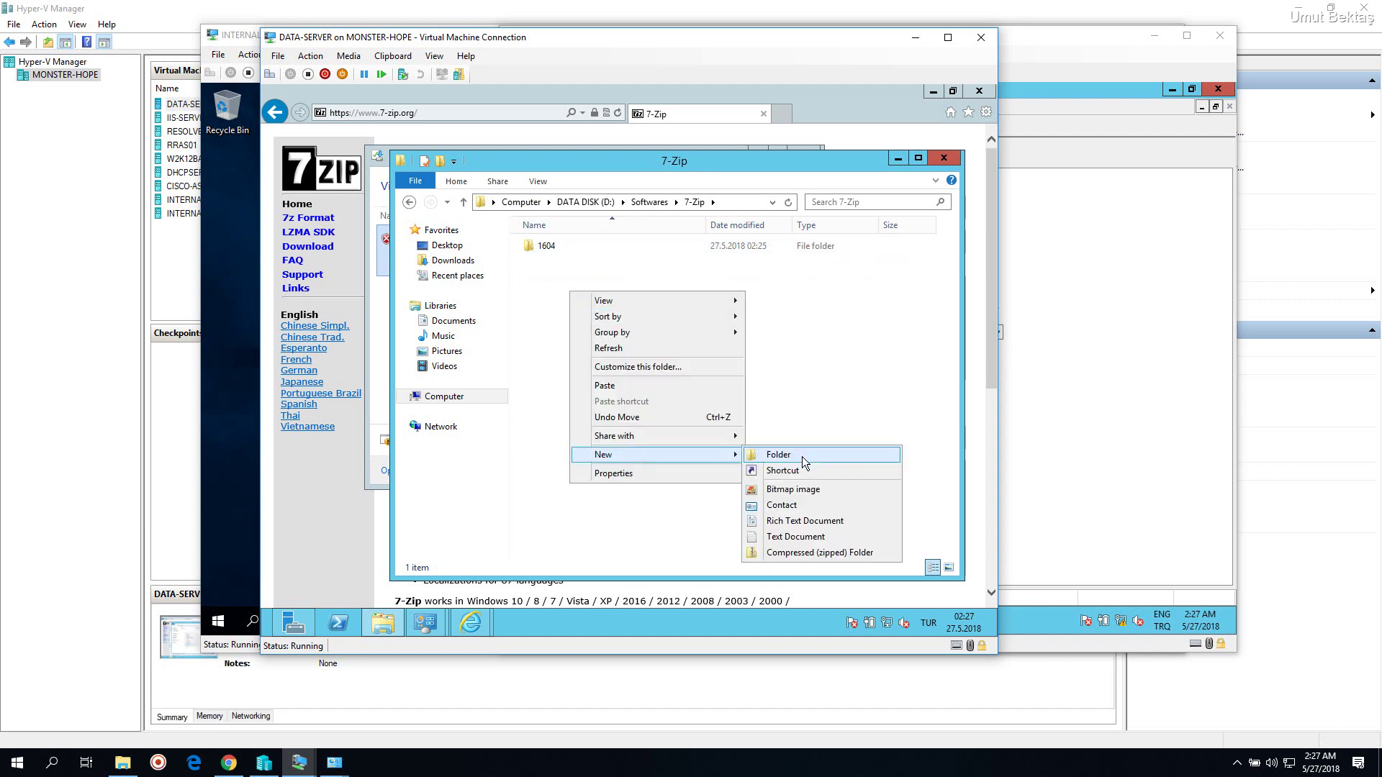
pyautogui.click(802, 455)
pyautogui.write('18')
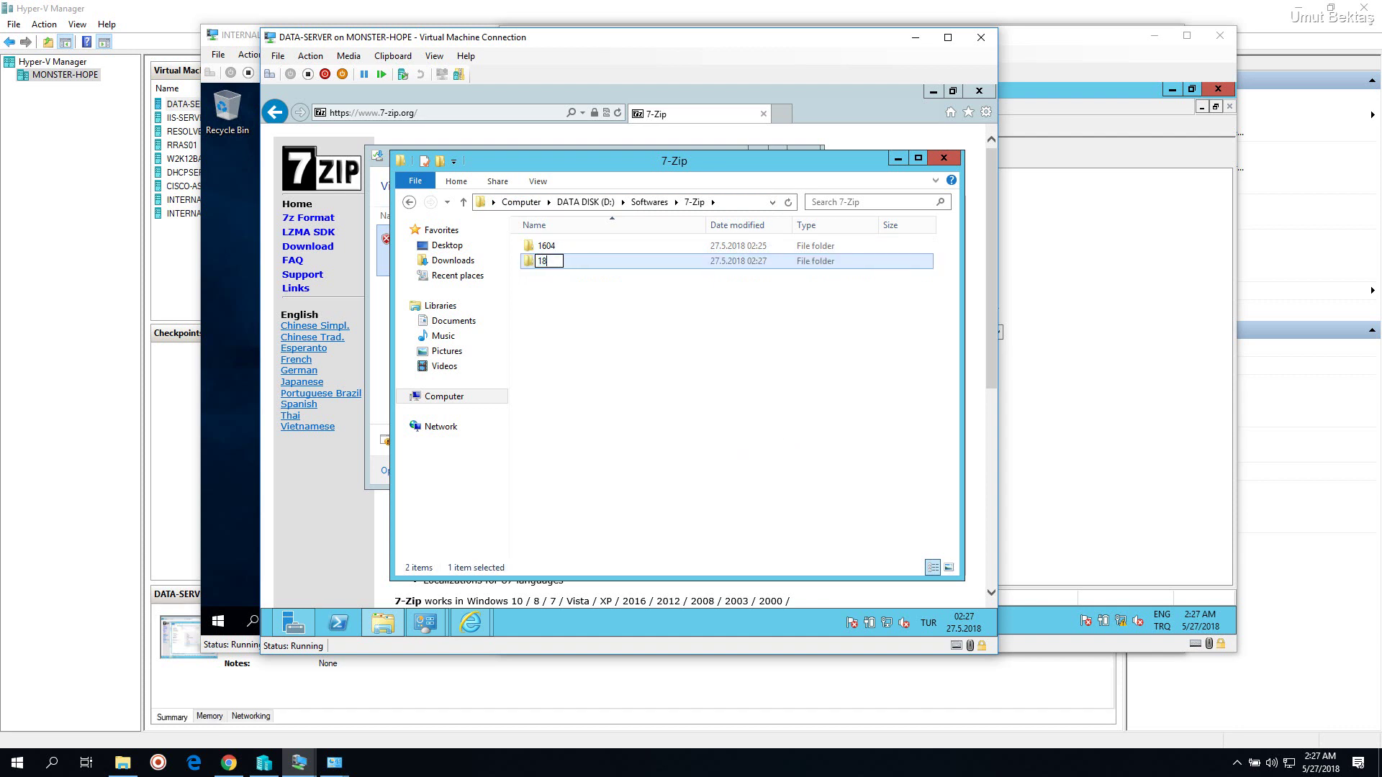
pyautogui.write('05')
pyautogui.press('Return')
# Paste the 7z1805-x64 installer into the 1805 folder
pyautogui.doubleClick(718, 266)
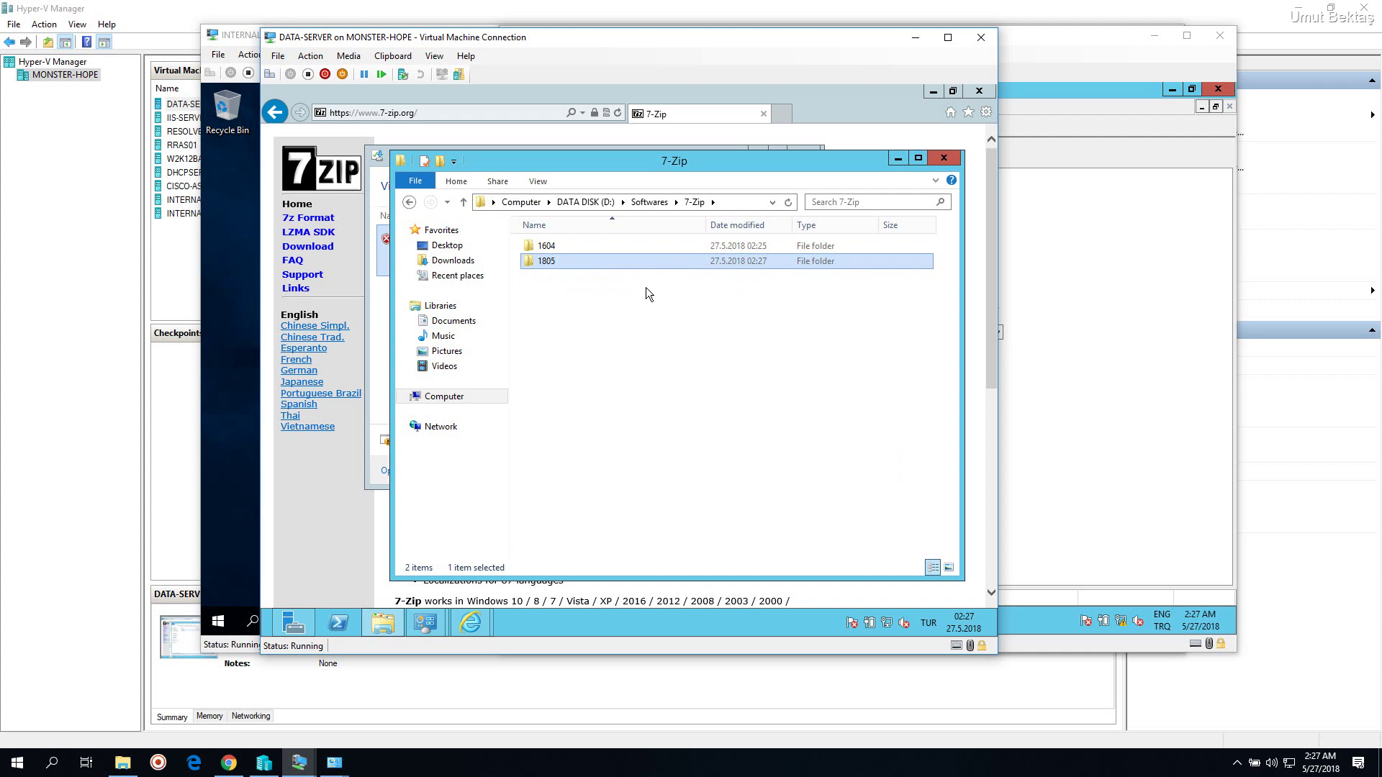
pyautogui.rightClick(633, 291)
pyautogui.click(662, 389)
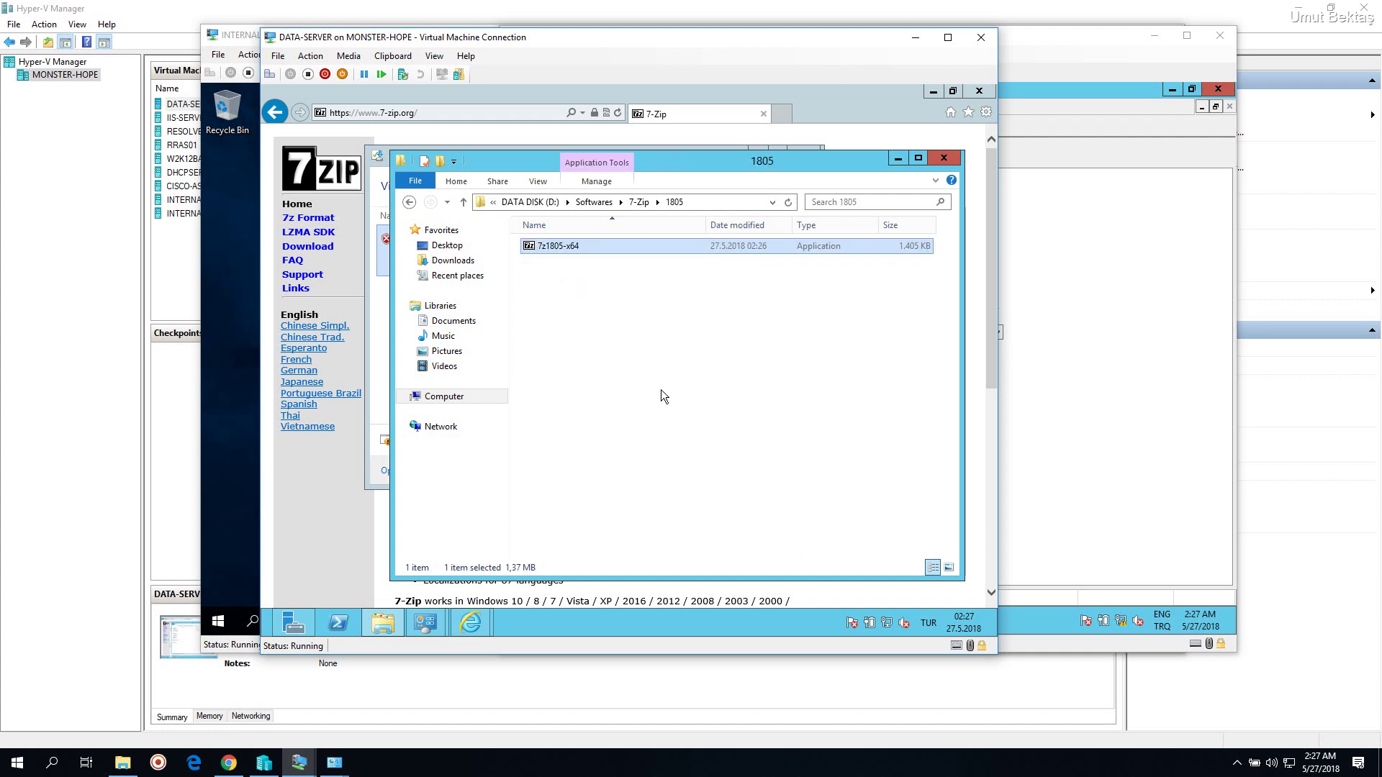
pyautogui.moveTo(704, 37); pyautogui.dragTo(563, 35)
pyautogui.click(1040, 432)
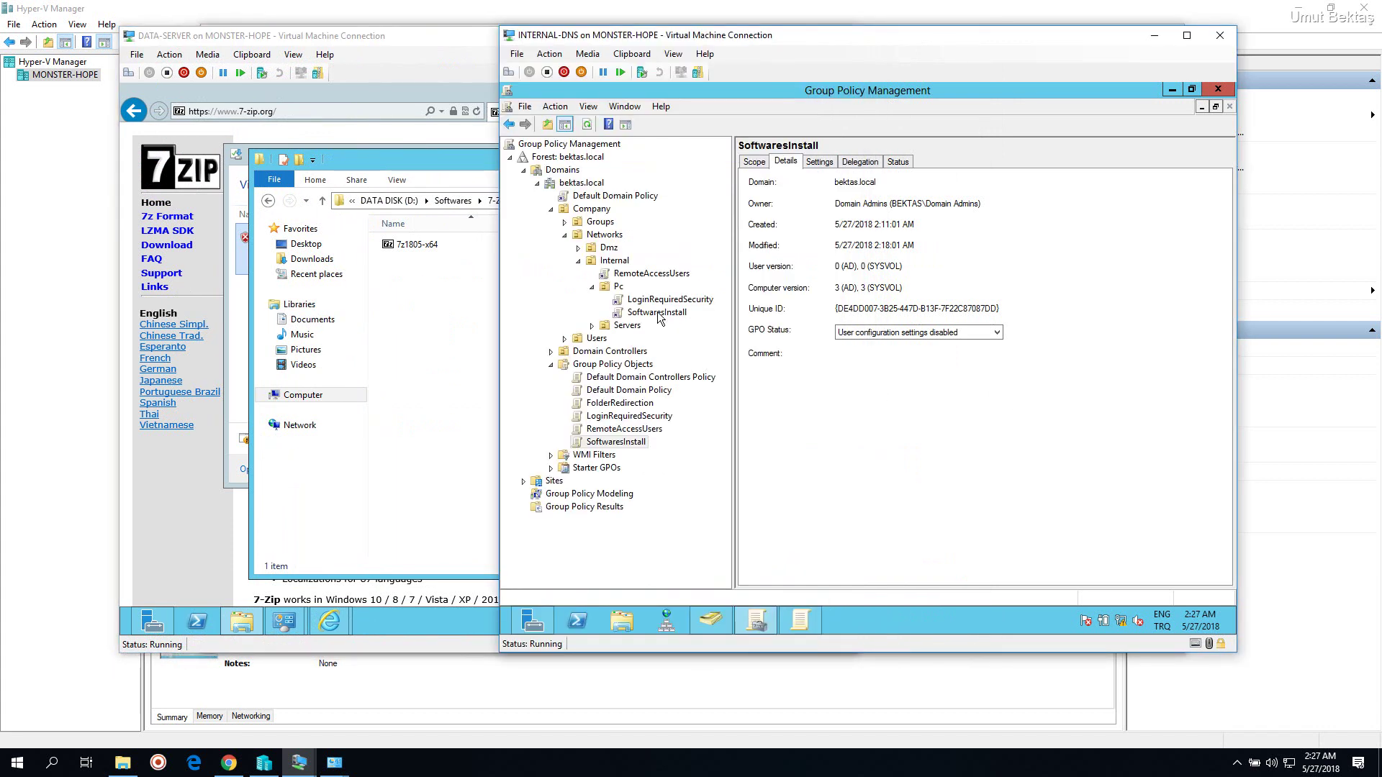
# Edit the SoftwaresInstall GPO and show Computer Configuration's Software installation list, maximized
pyautogui.click(630, 313)
pyautogui.press('Return')
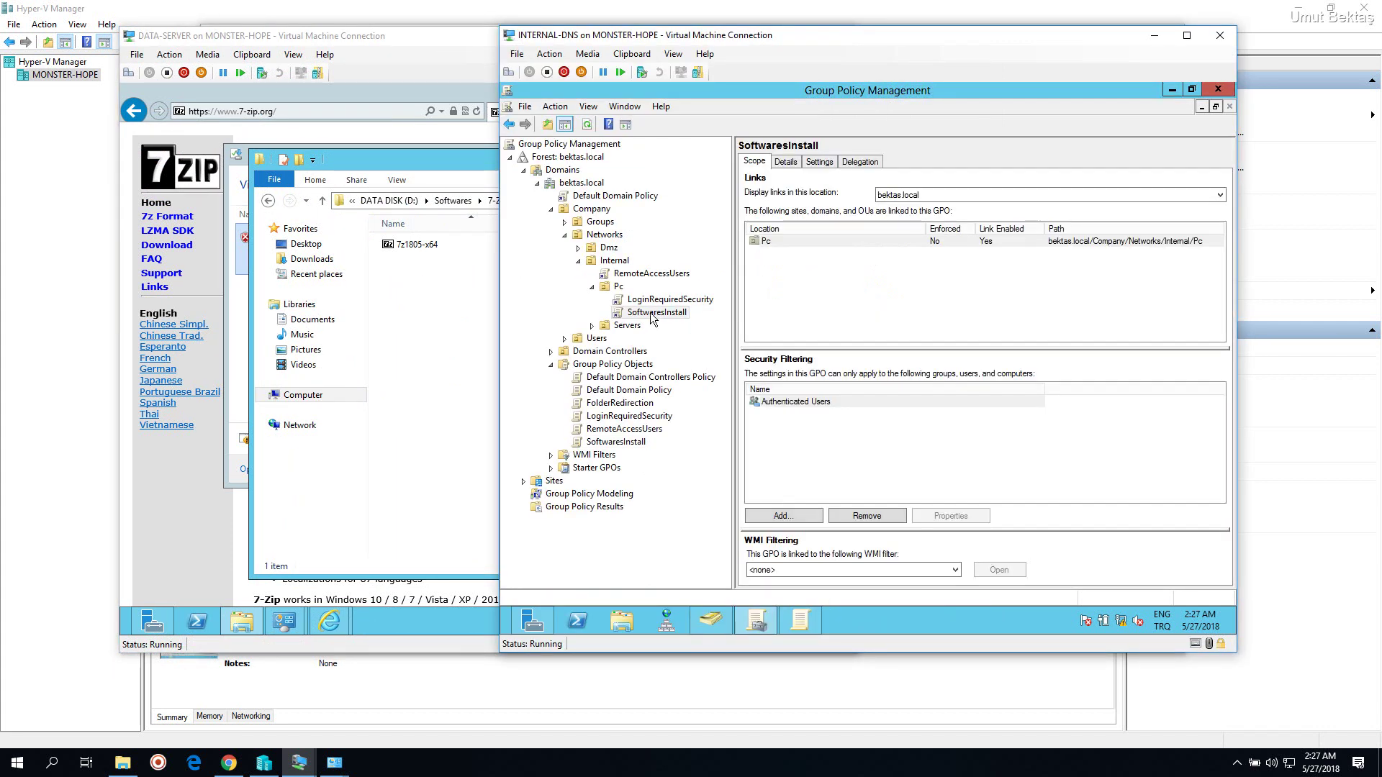
pyautogui.rightClick(652, 313)
pyautogui.click(686, 329)
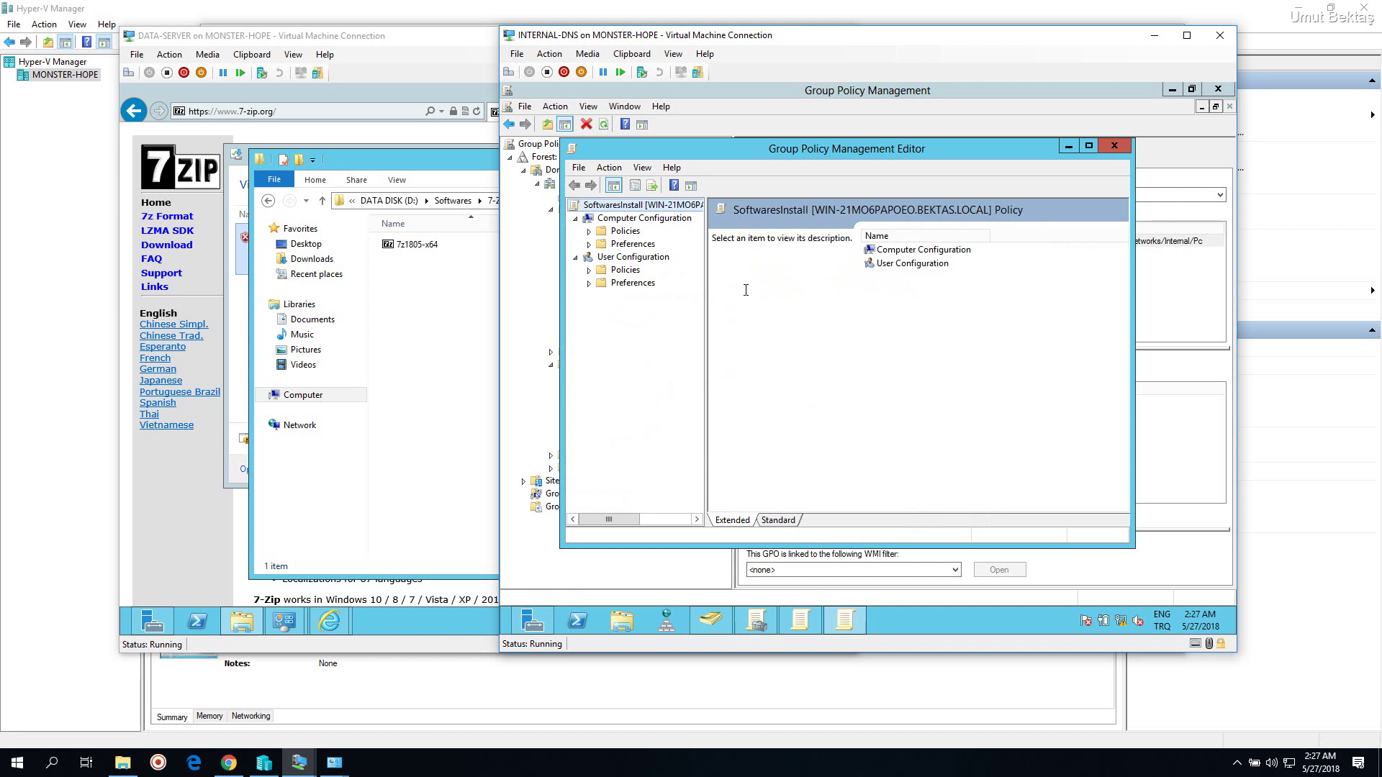
pyautogui.click(589, 231)
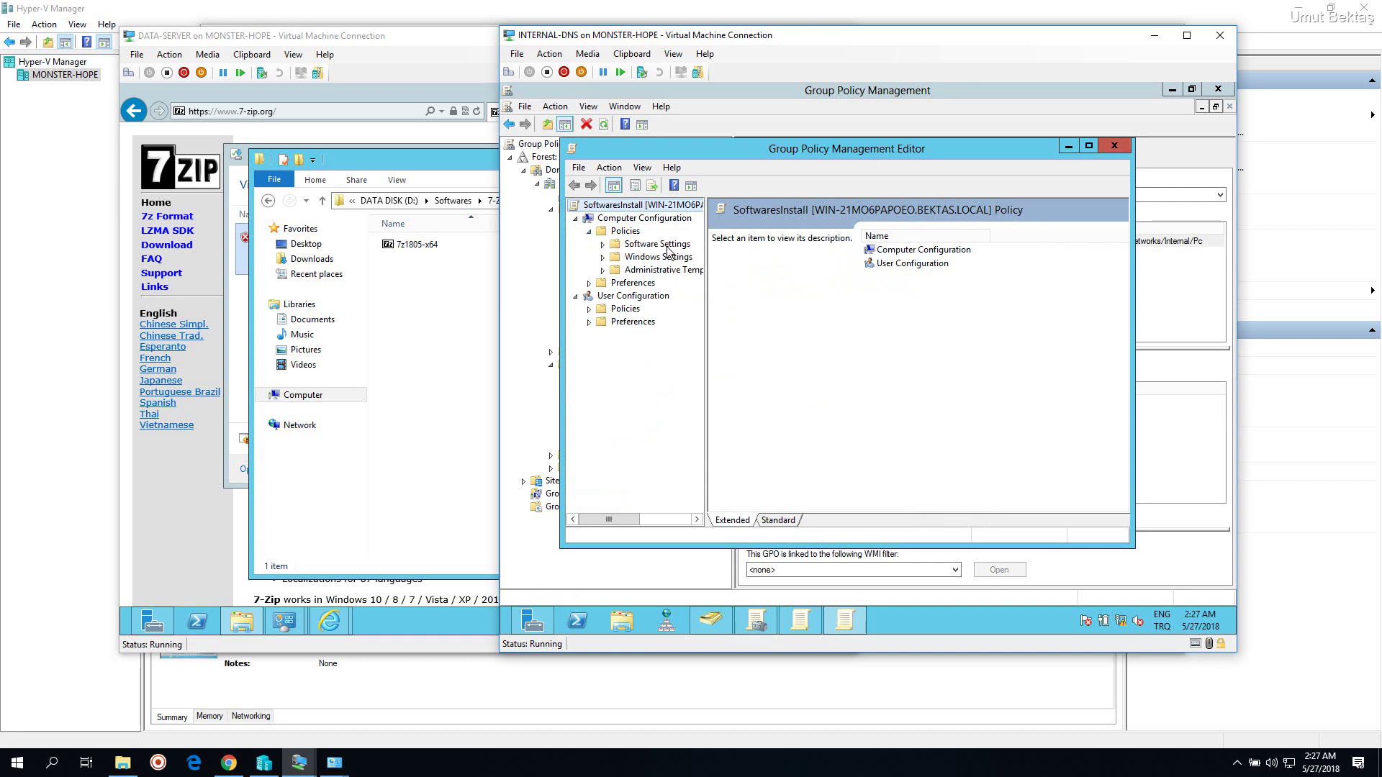
pyautogui.click(661, 245)
pyautogui.click(603, 245)
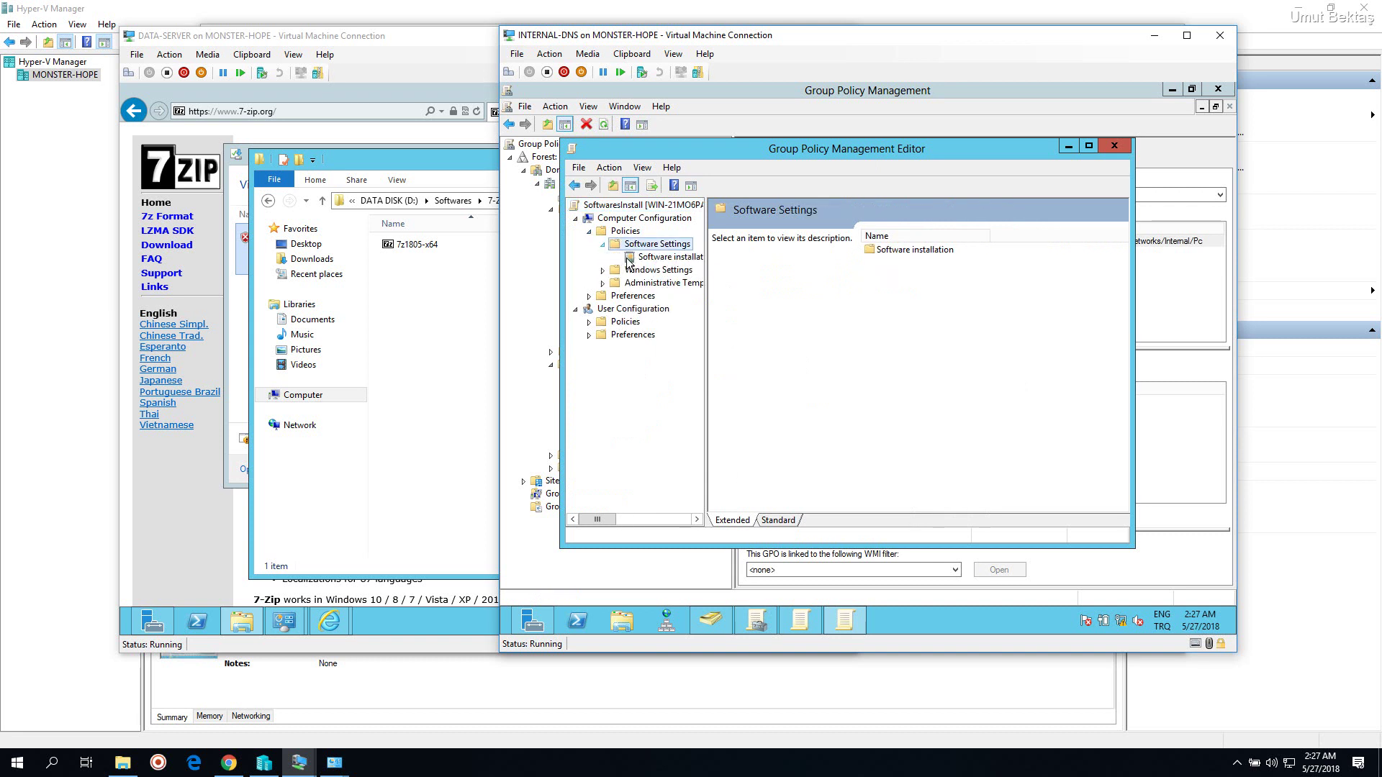
pyautogui.click(637, 257)
pyautogui.click(1087, 148)
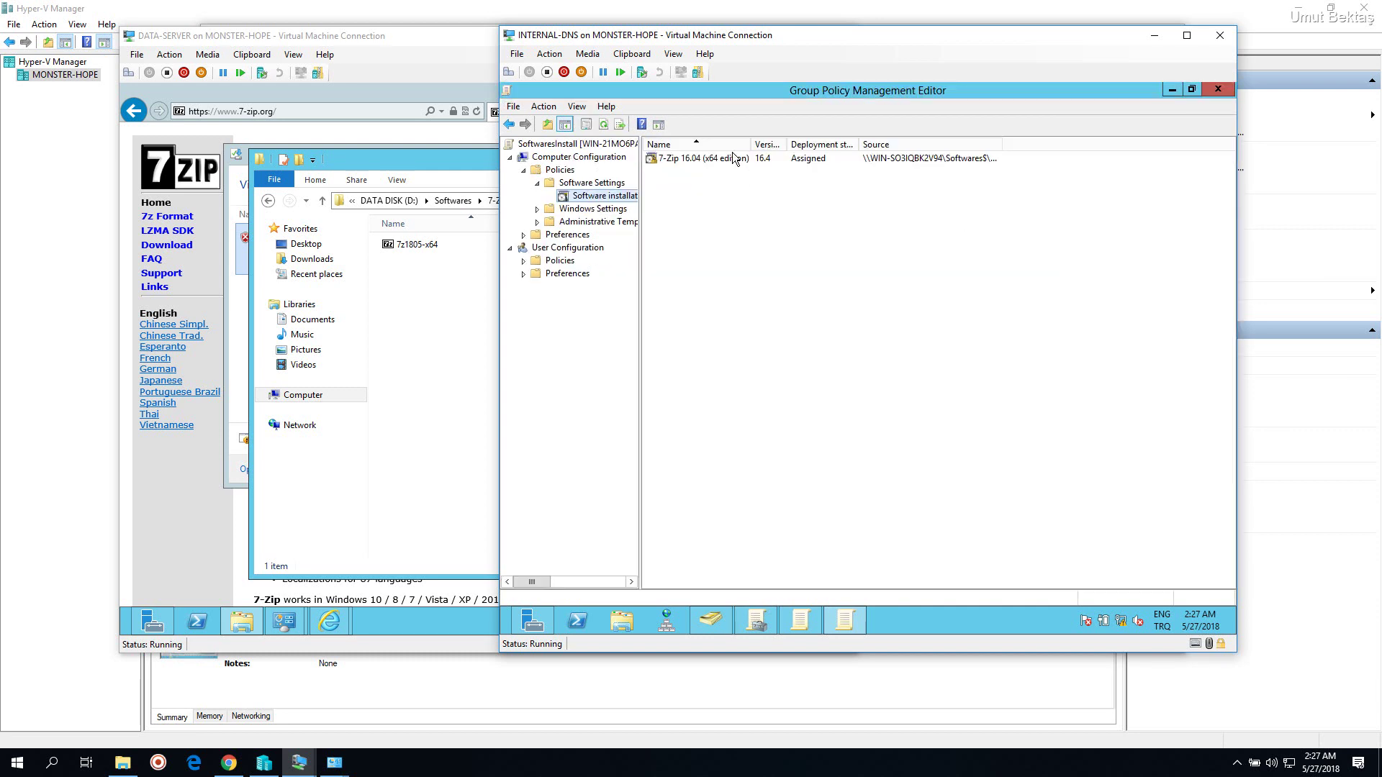
# Review every properties tab of 7-Zip 16.04, close it unchanged, and select its entry
pyautogui.rightClick(734, 157)
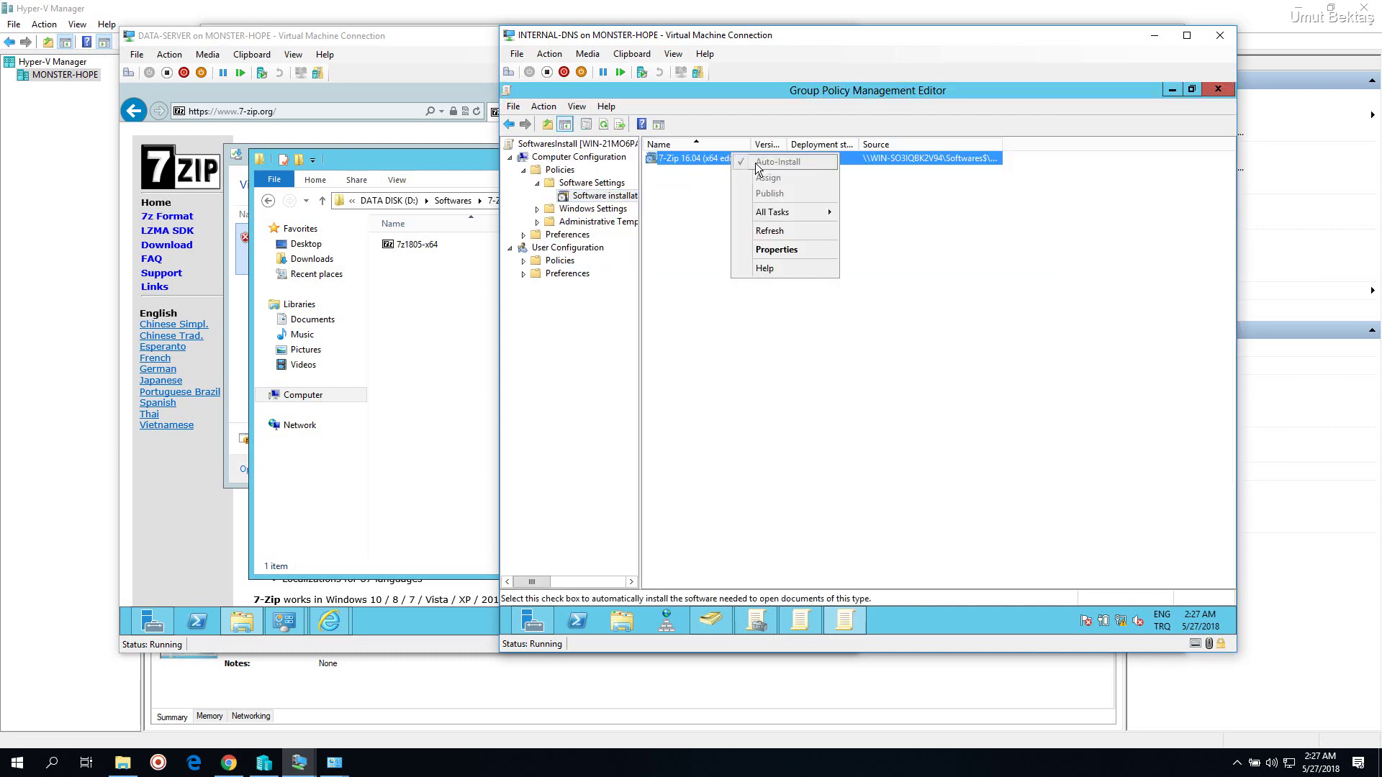
pyautogui.click(774, 249)
pyautogui.click(792, 215)
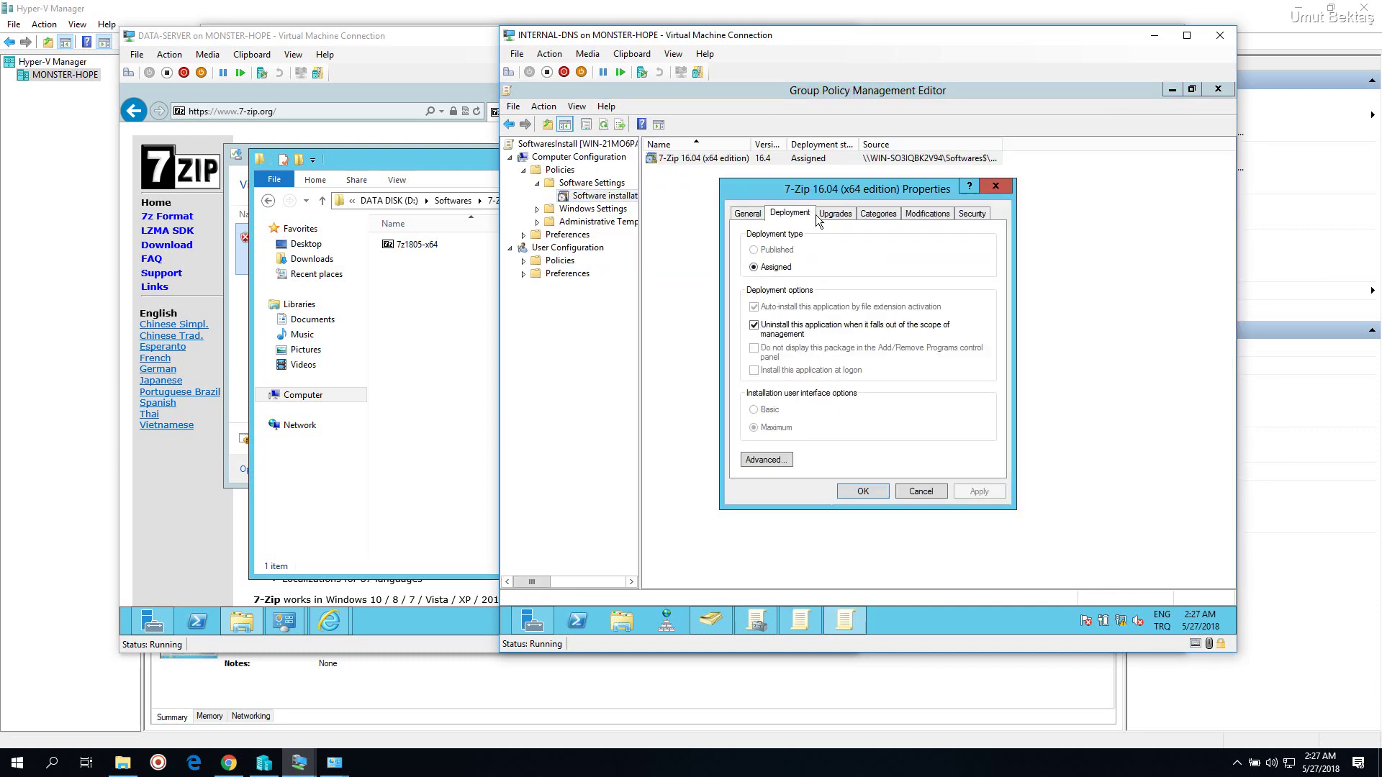
pyautogui.click(835, 214)
pyautogui.click(878, 215)
pyautogui.click(923, 215)
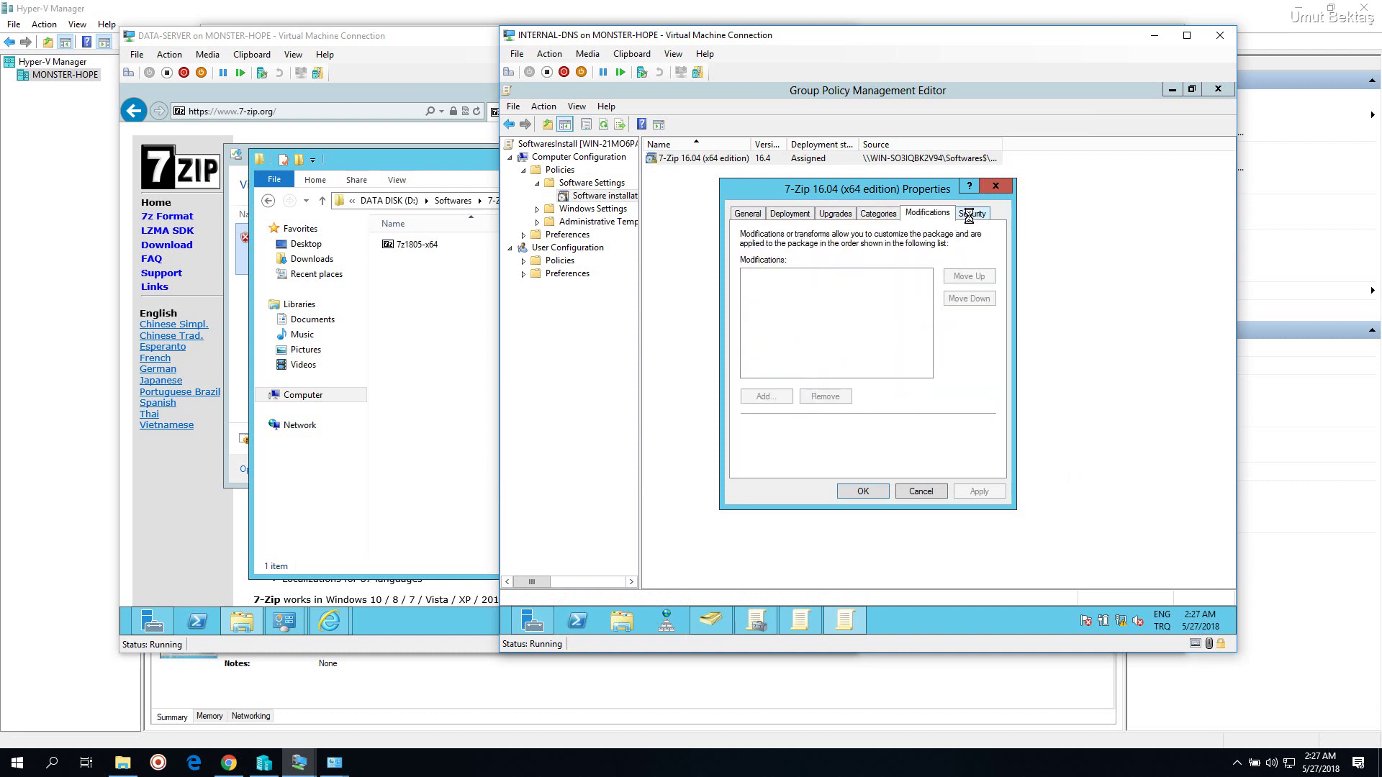
pyautogui.click(972, 214)
pyautogui.click(747, 213)
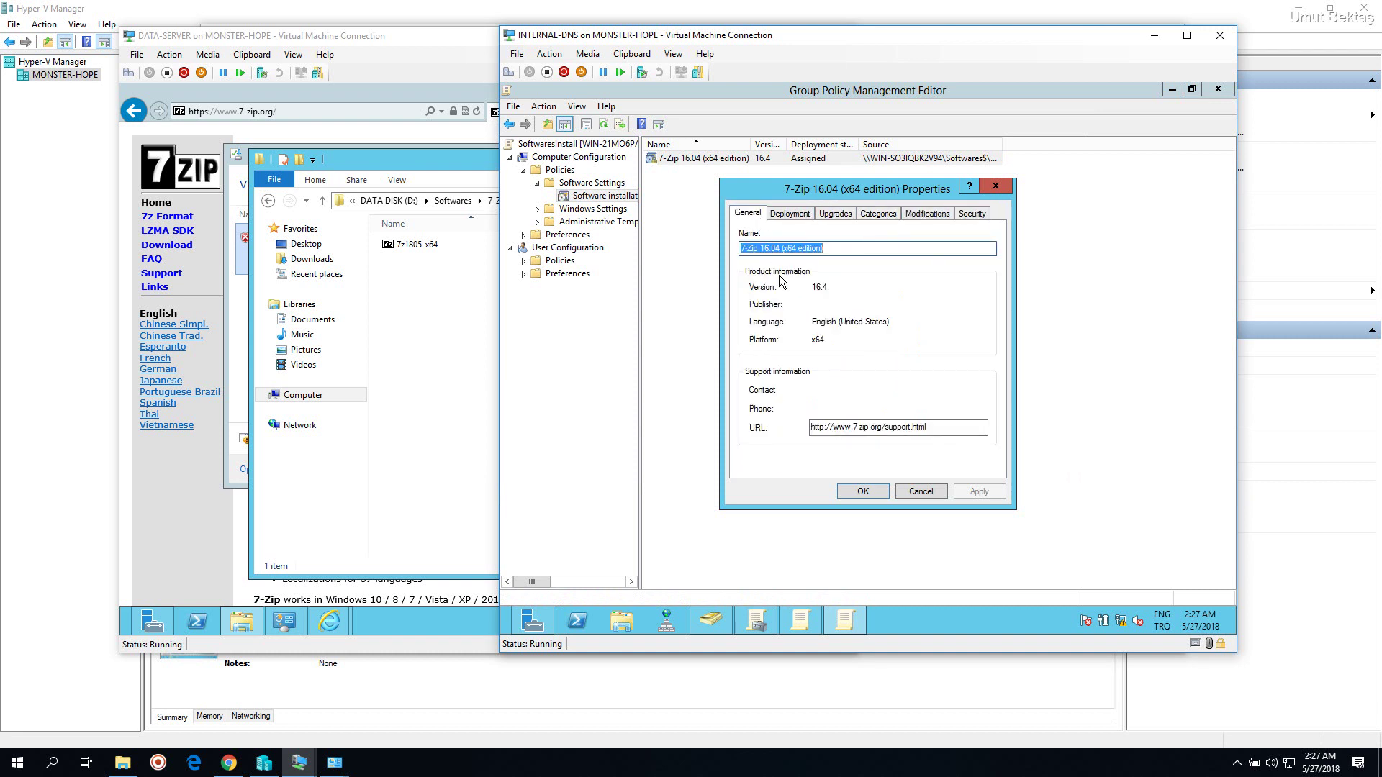
pyautogui.click(803, 215)
pyautogui.click(999, 189)
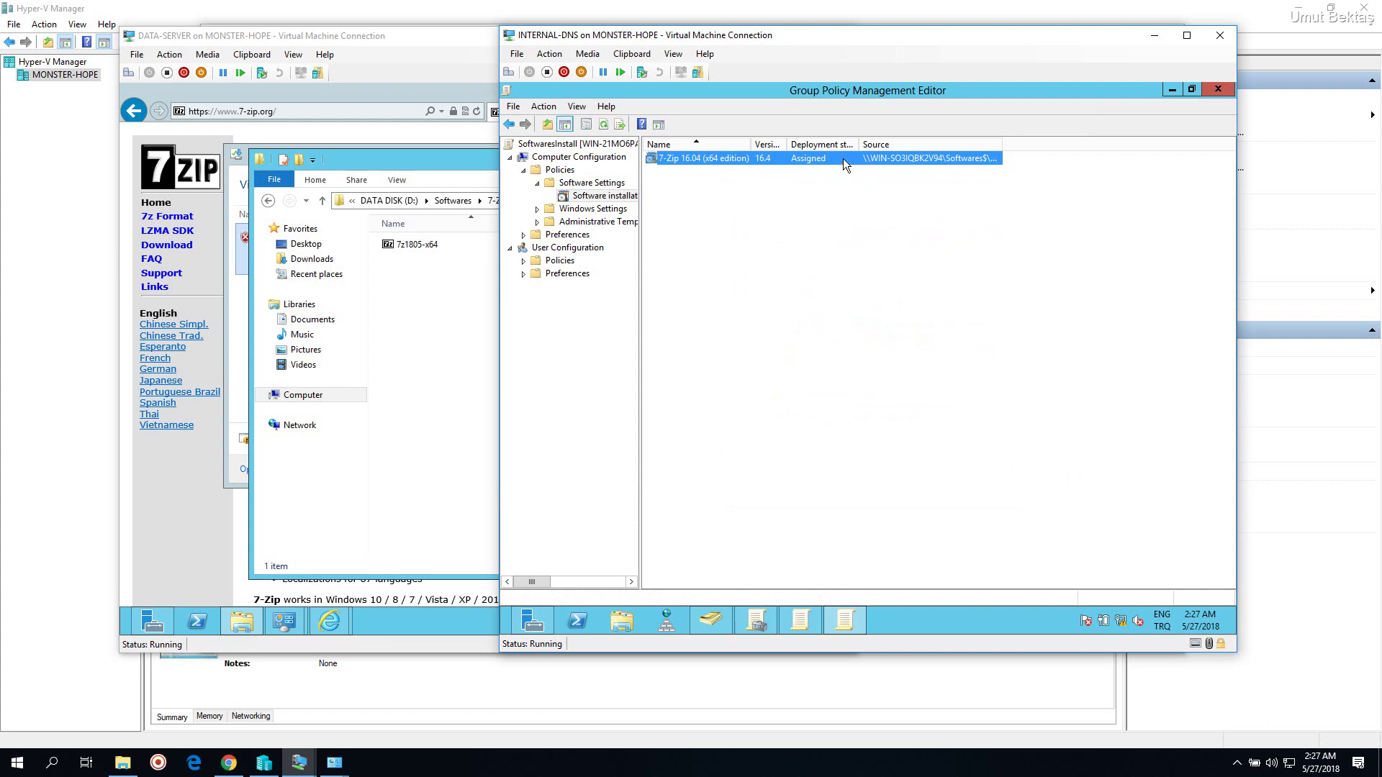
pyautogui.rightClick(844, 161)
pyautogui.click(708, 172)
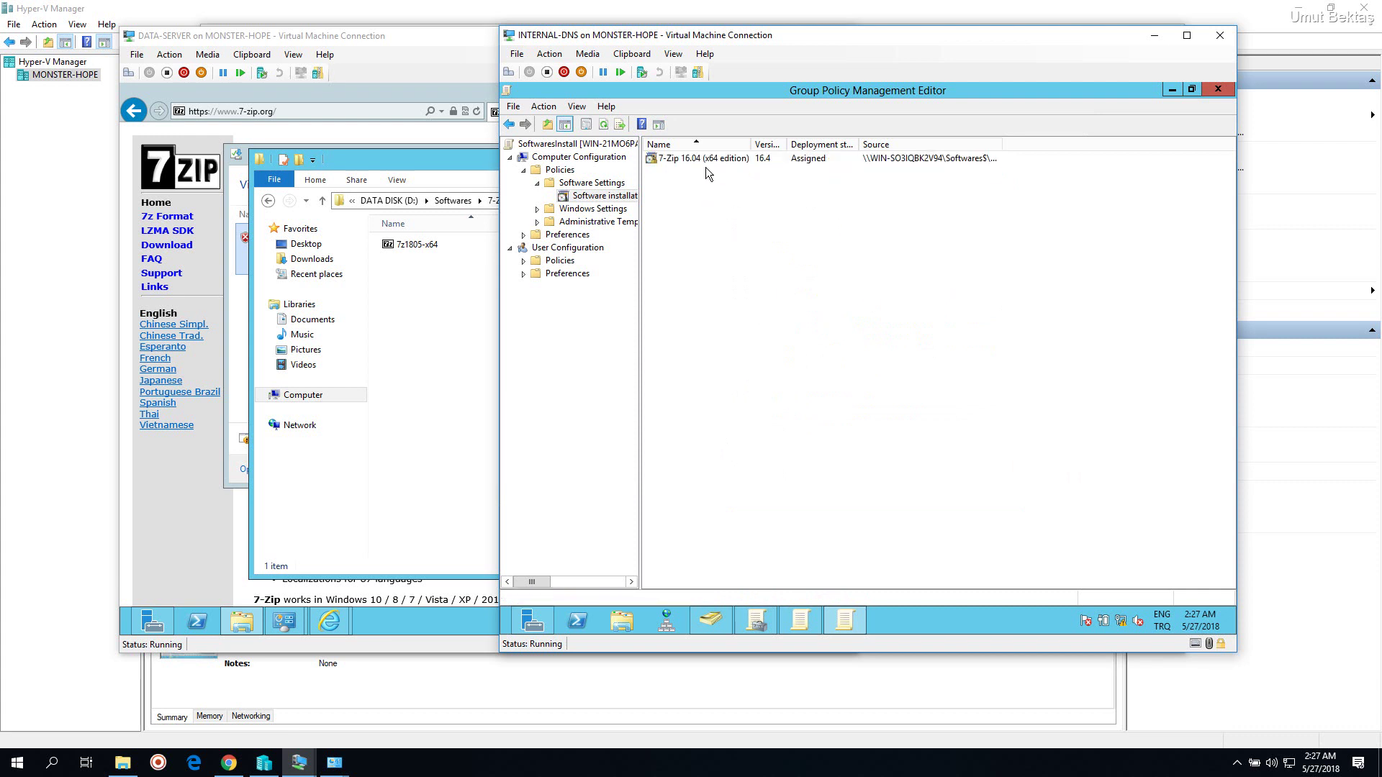
pyautogui.click(712, 161)
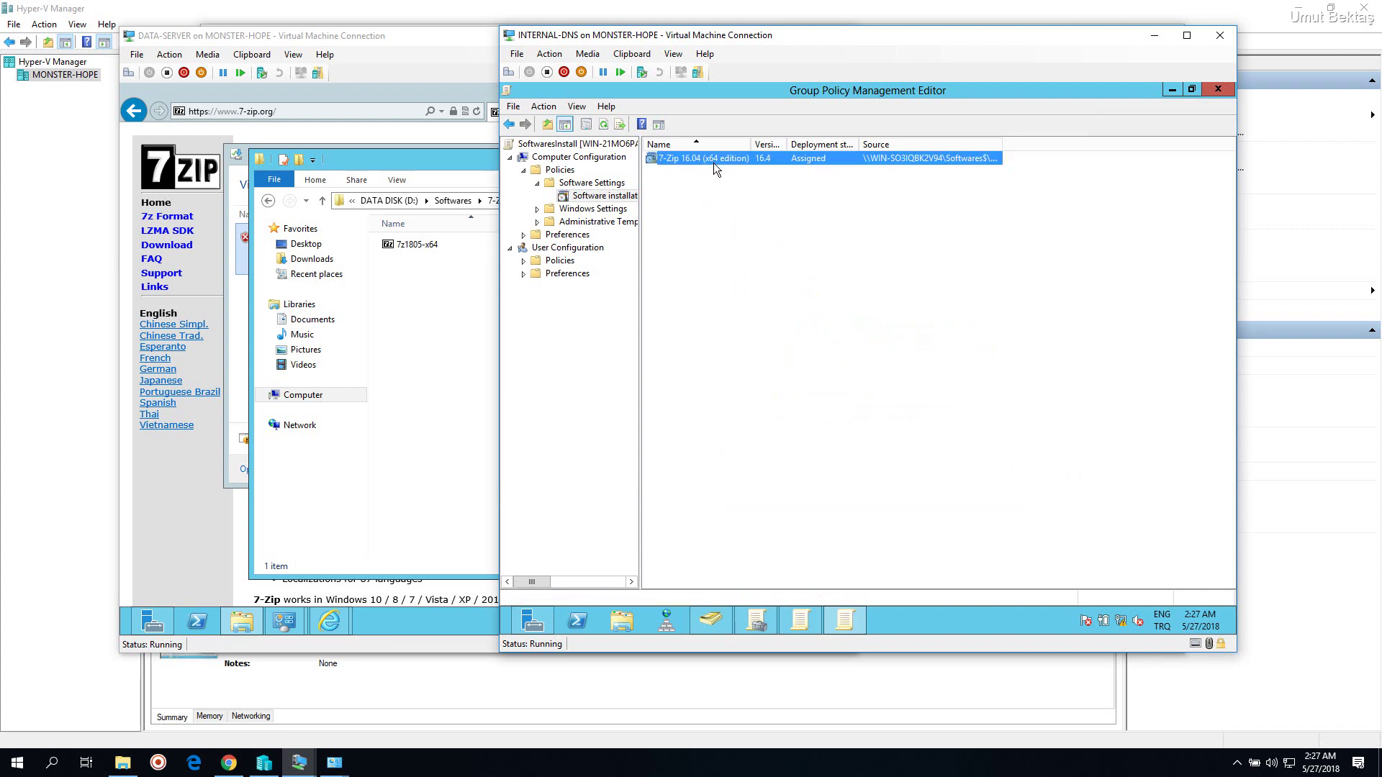
# Remove the 7-Zip 16.04 package via All Tasks > Remove, choosing Immediately uninstall
pyautogui.rightClick(716, 157)
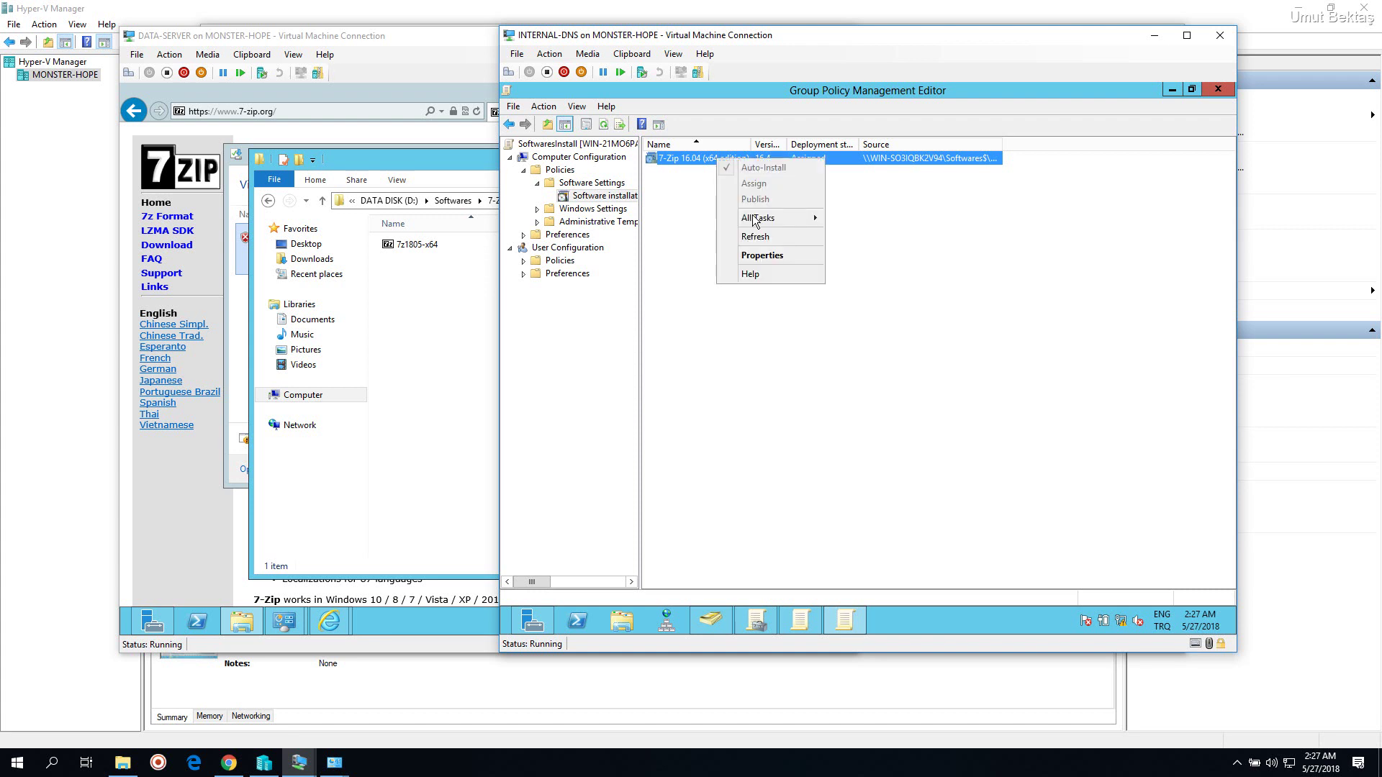
pyautogui.moveTo(781, 219)
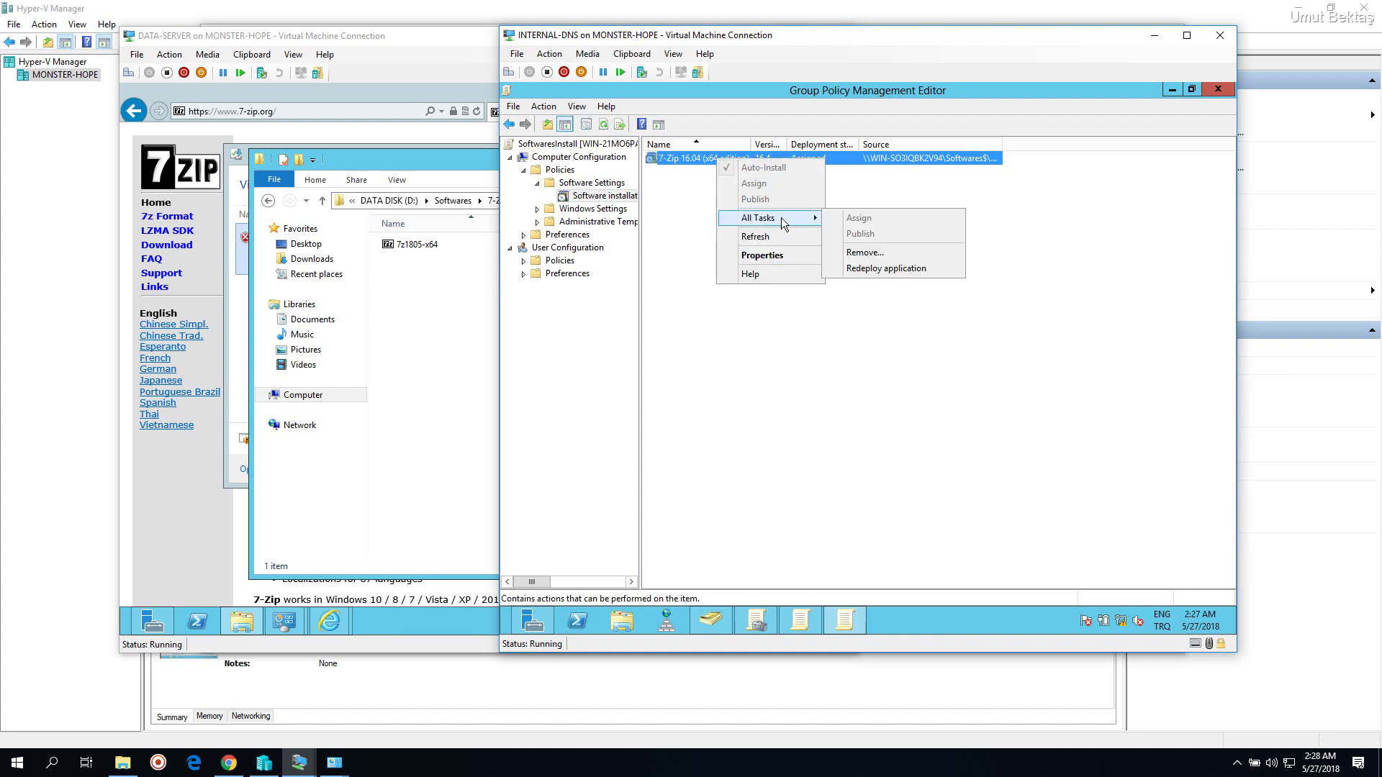
pyautogui.click(895, 255)
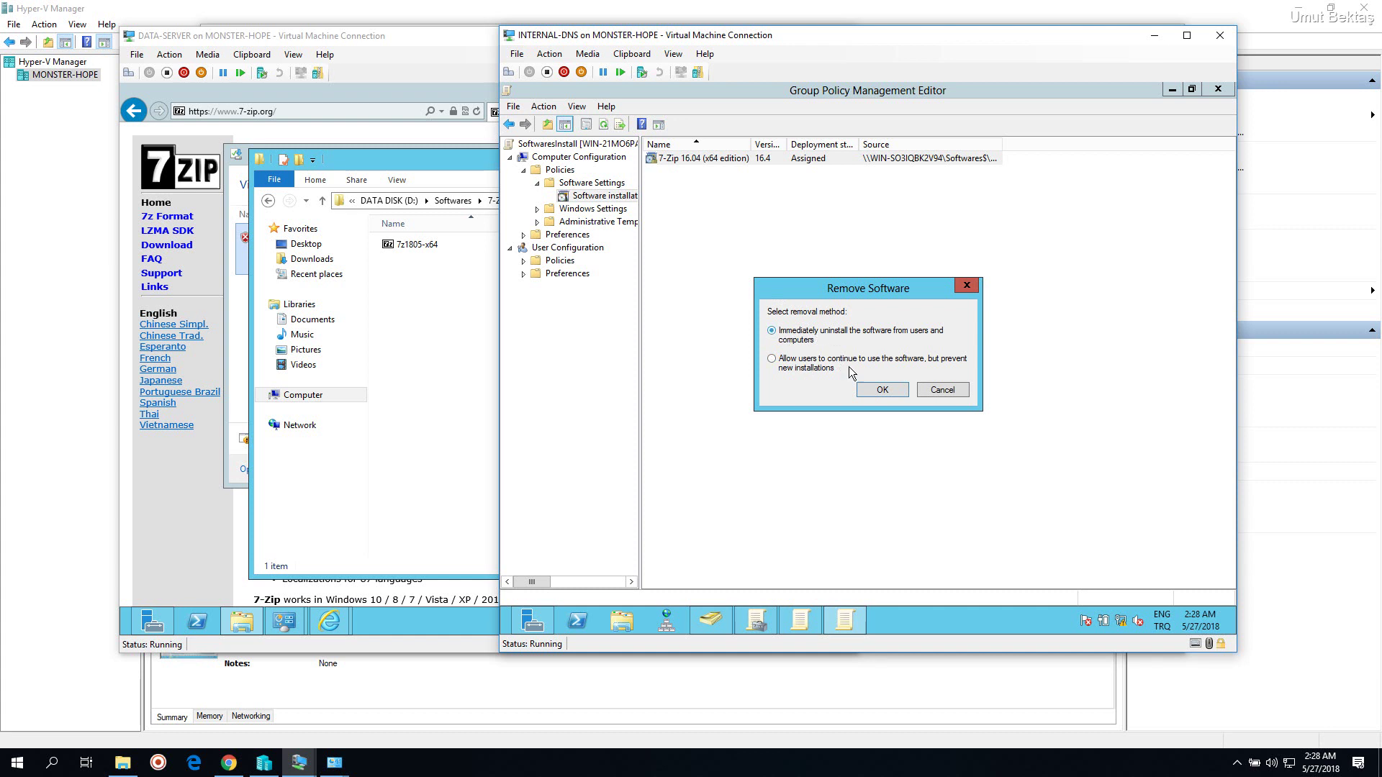
pyautogui.click(878, 391)
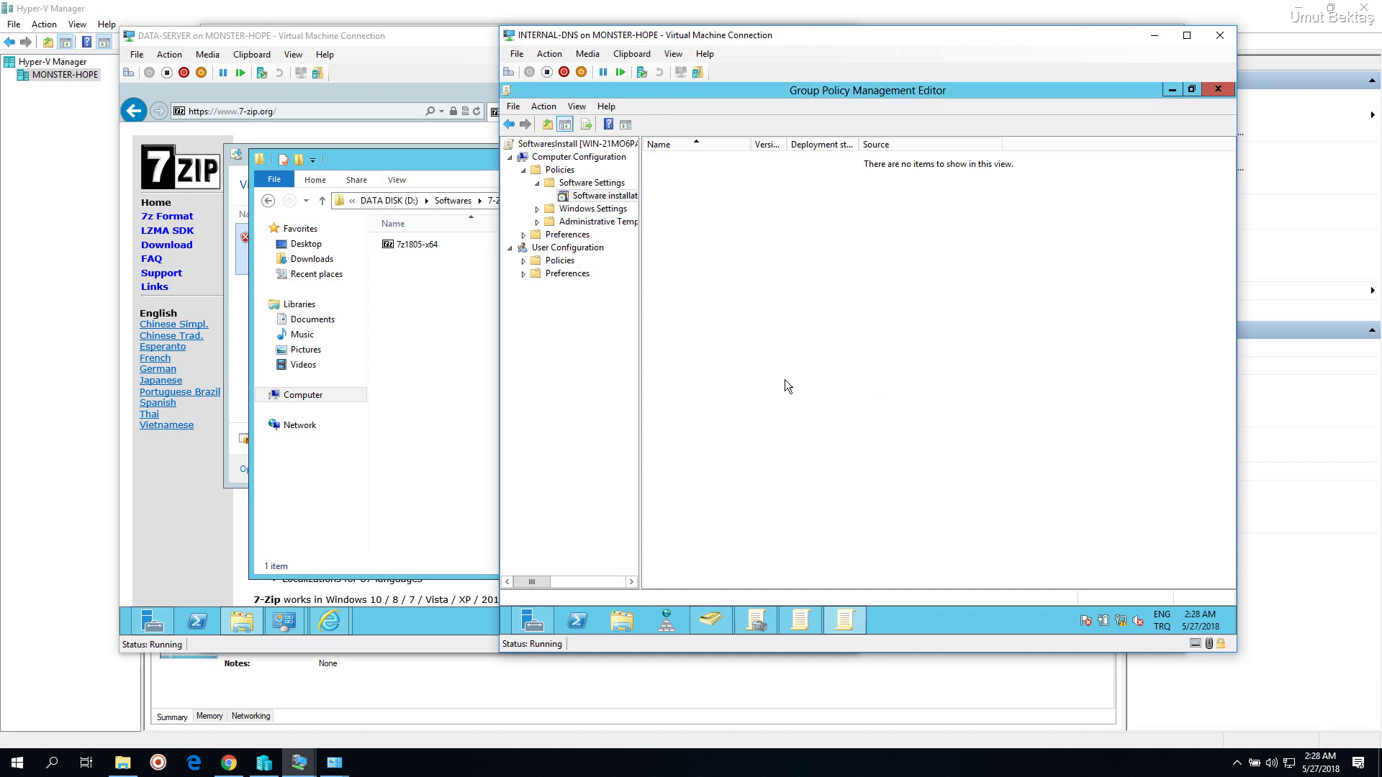
# Add the 7-Zip 16.04 MSI from \\server\Softwares$\7-Zip\1604 using the Advanced deployment method
pyautogui.rightClick(749, 243)
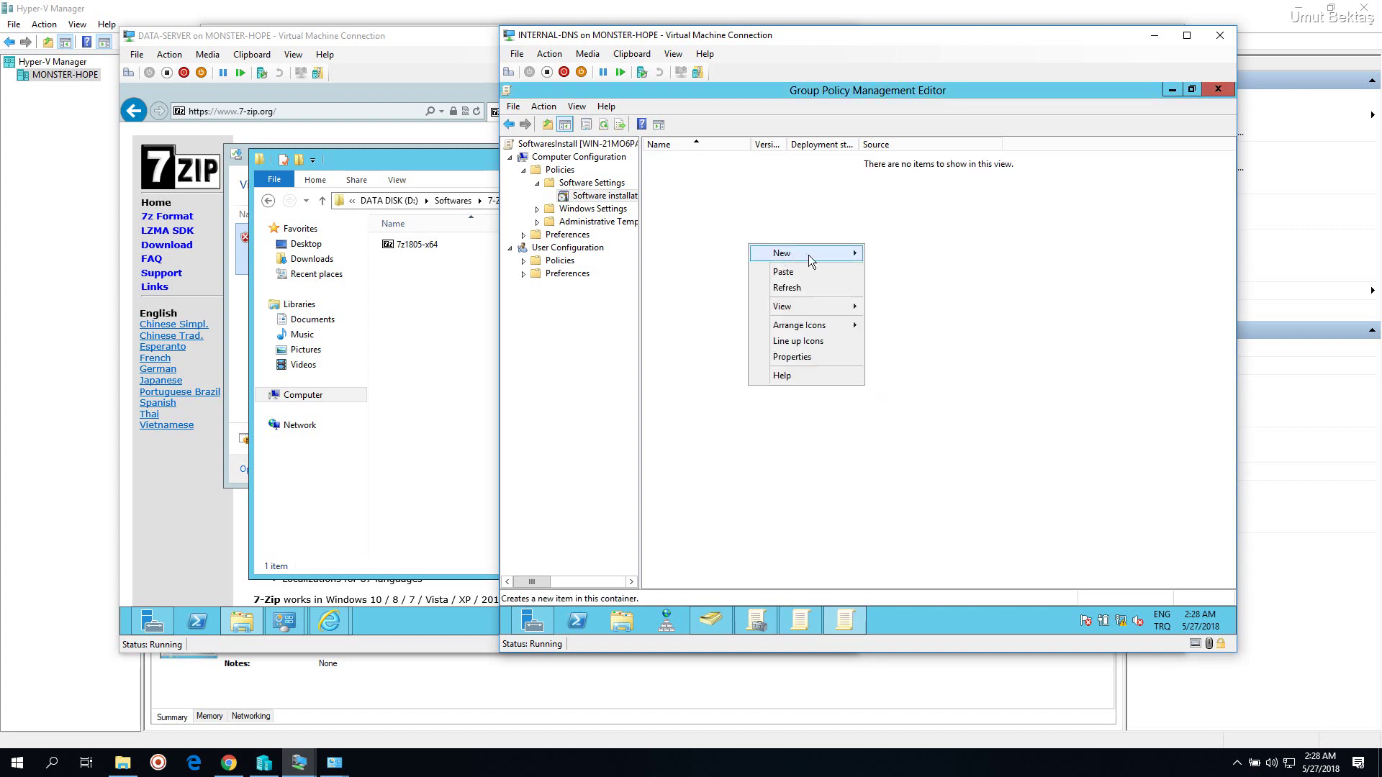
pyautogui.moveTo(814, 253)
pyautogui.click(911, 256)
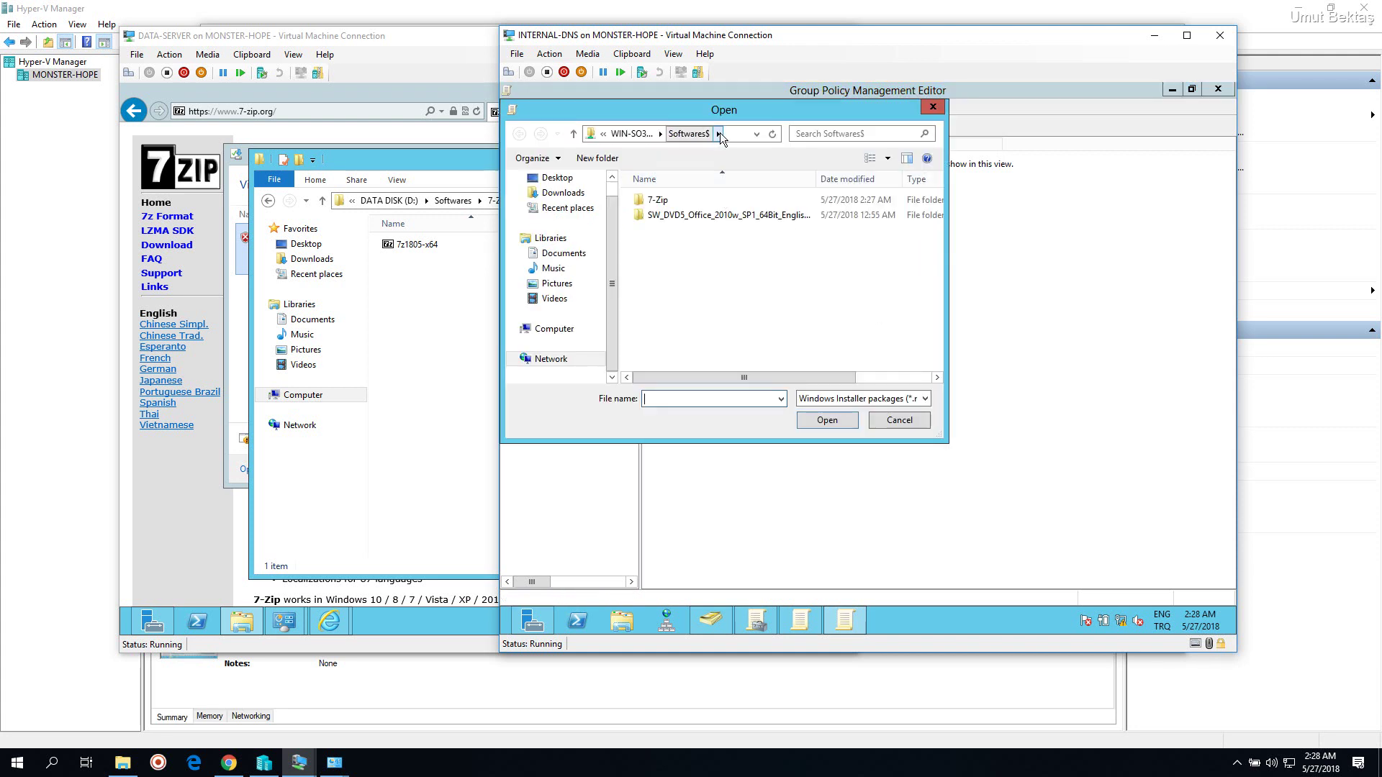
pyautogui.click(725, 134)
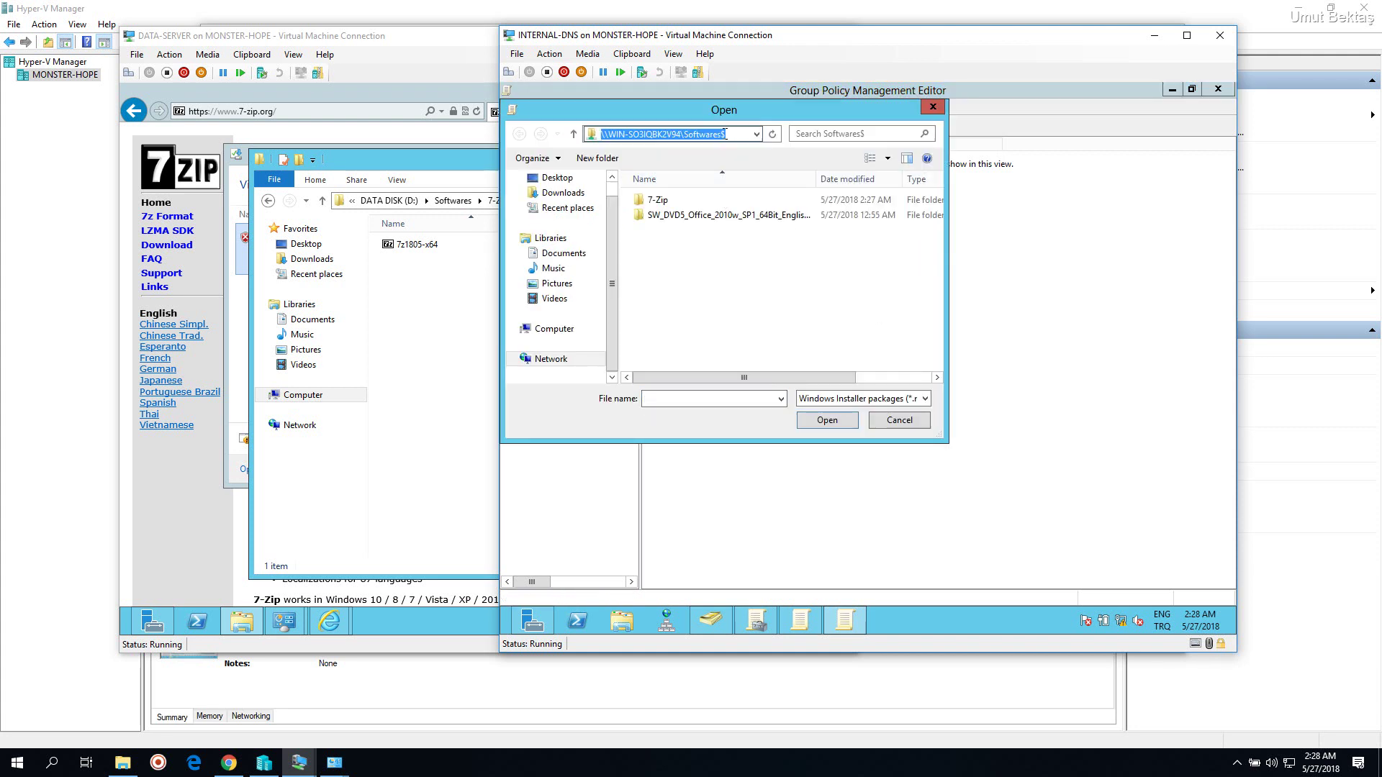
pyautogui.click(734, 134)
pyautogui.doubleClick(675, 205)
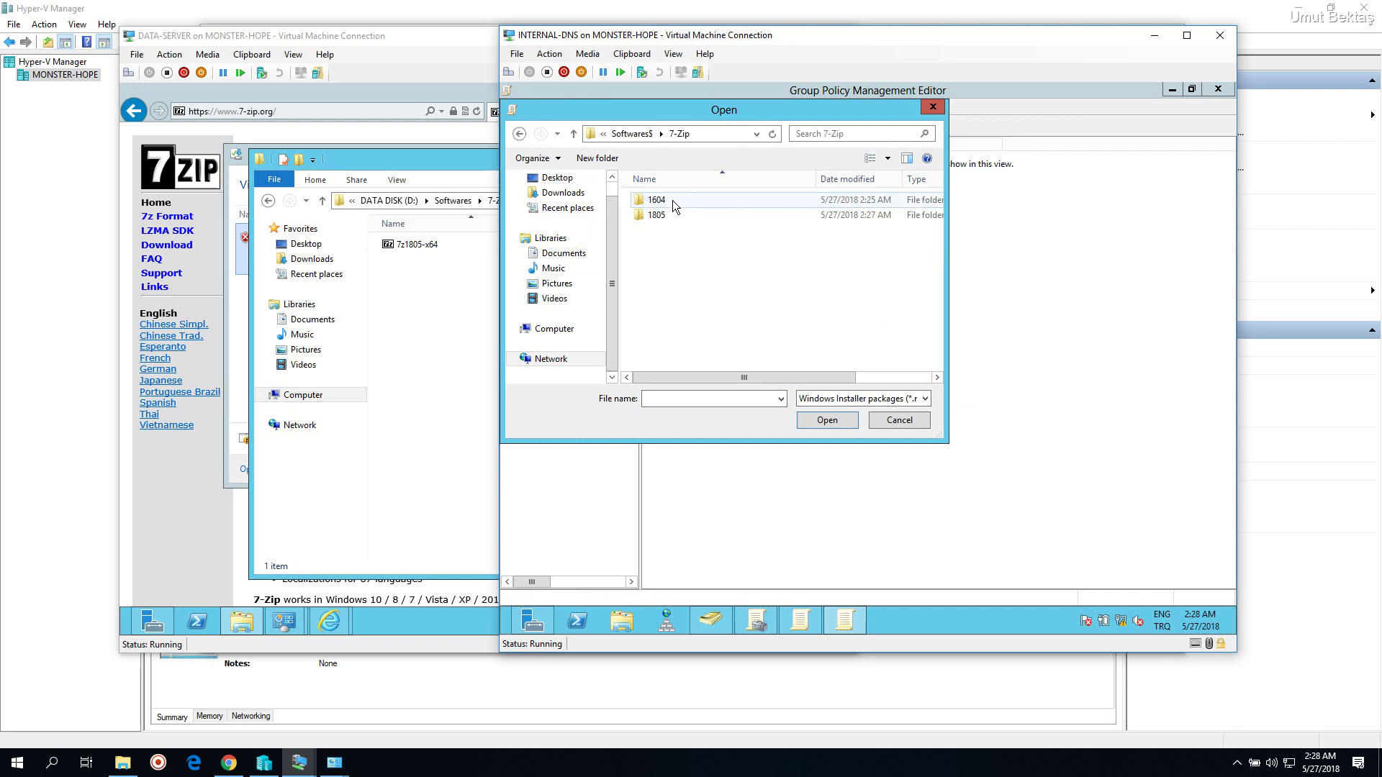
pyautogui.doubleClick(675, 205)
pyautogui.doubleClick(673, 200)
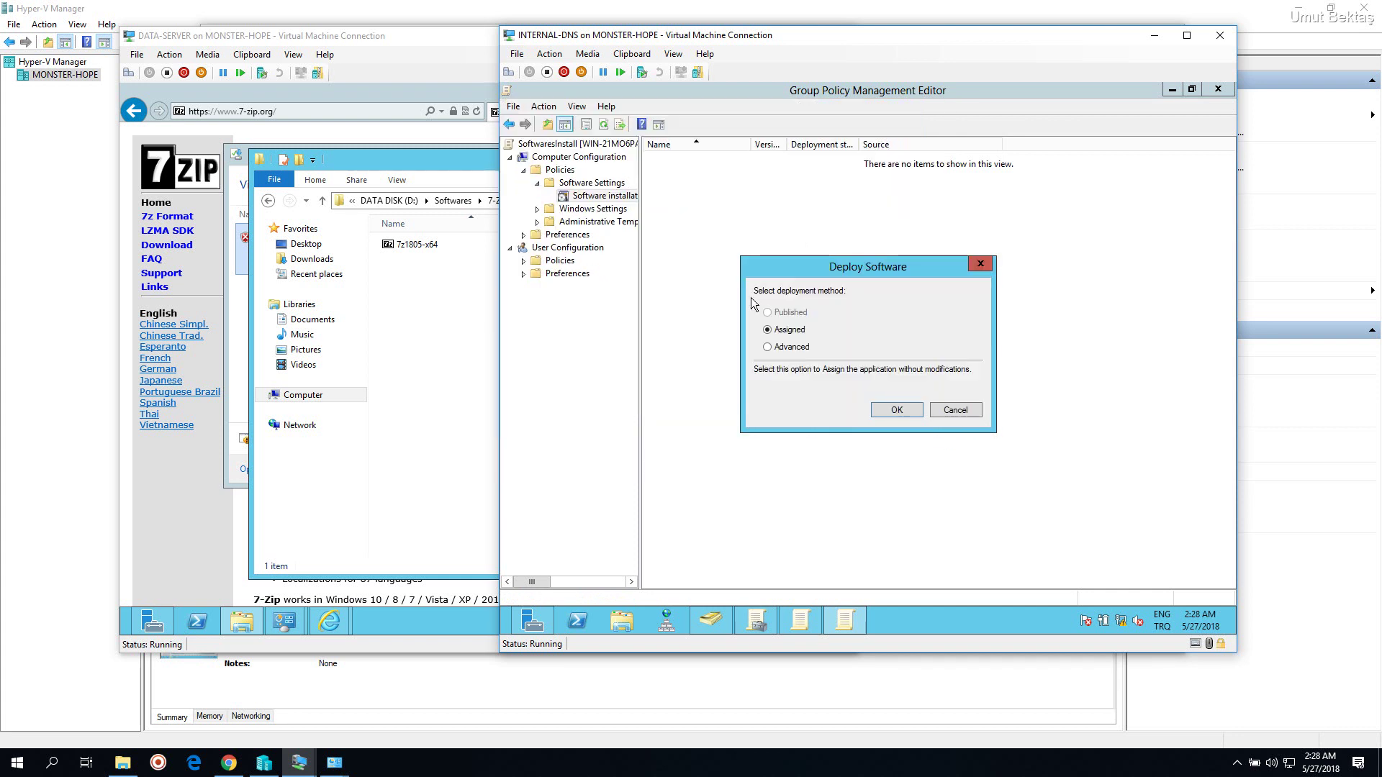
pyautogui.click(790, 347)
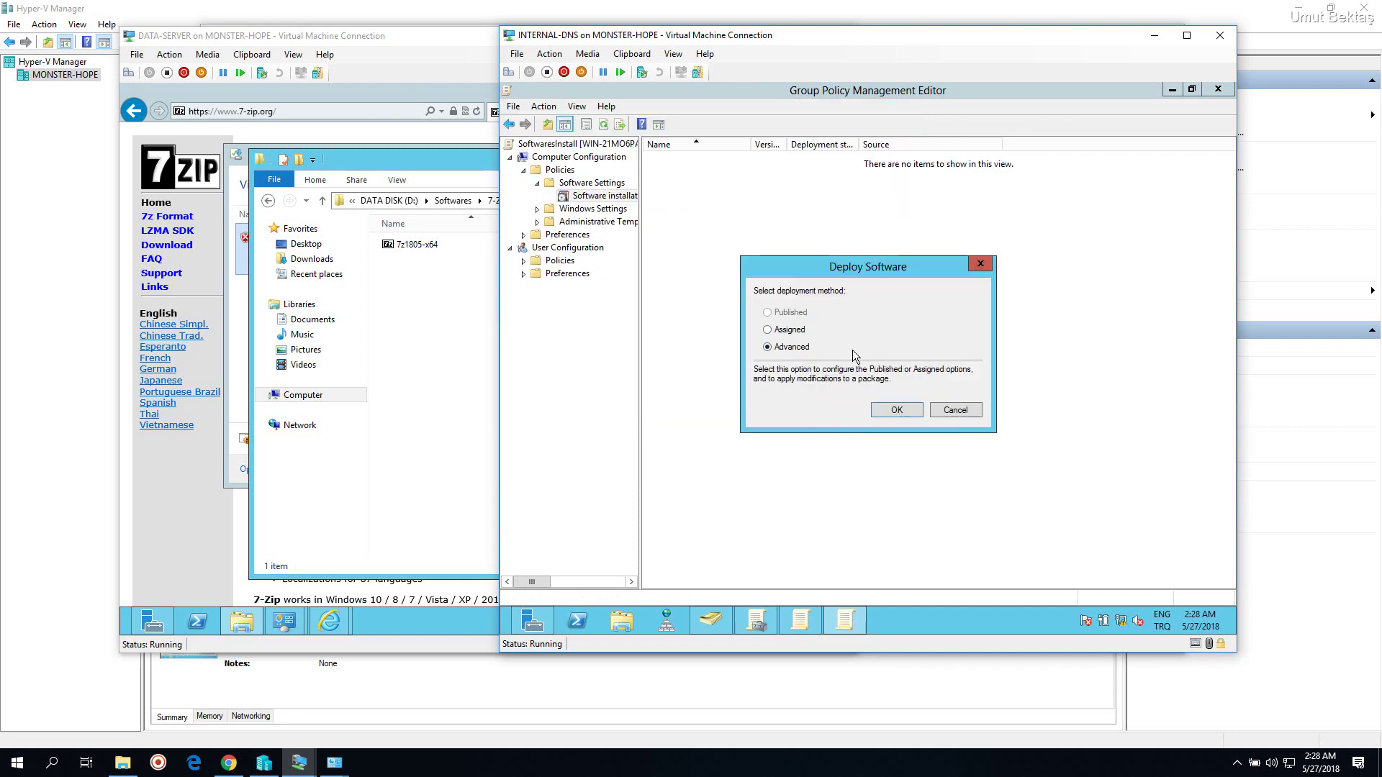
pyautogui.click(895, 412)
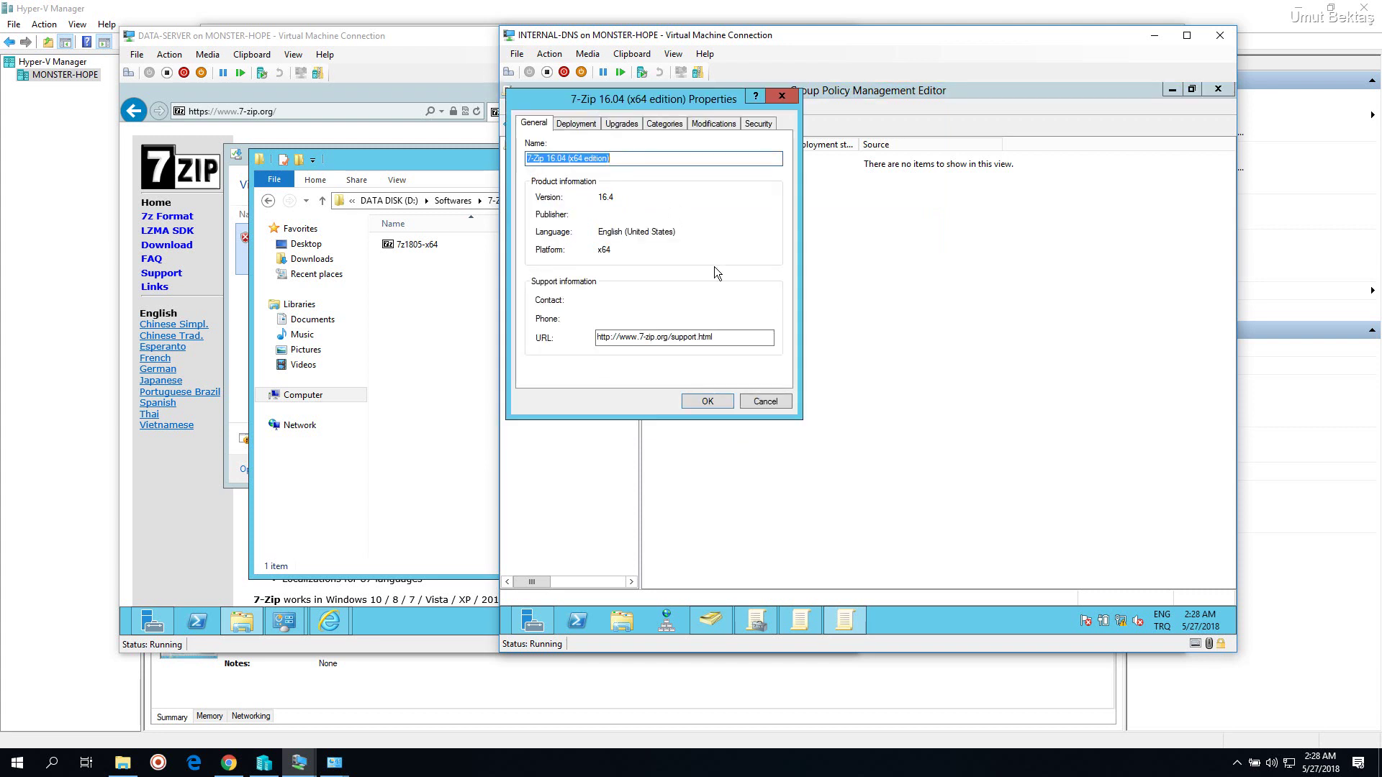
# Enable Ignore language in the advanced deployment options, review Upgrades, Categories and Security, and confirm
pyautogui.click(582, 122)
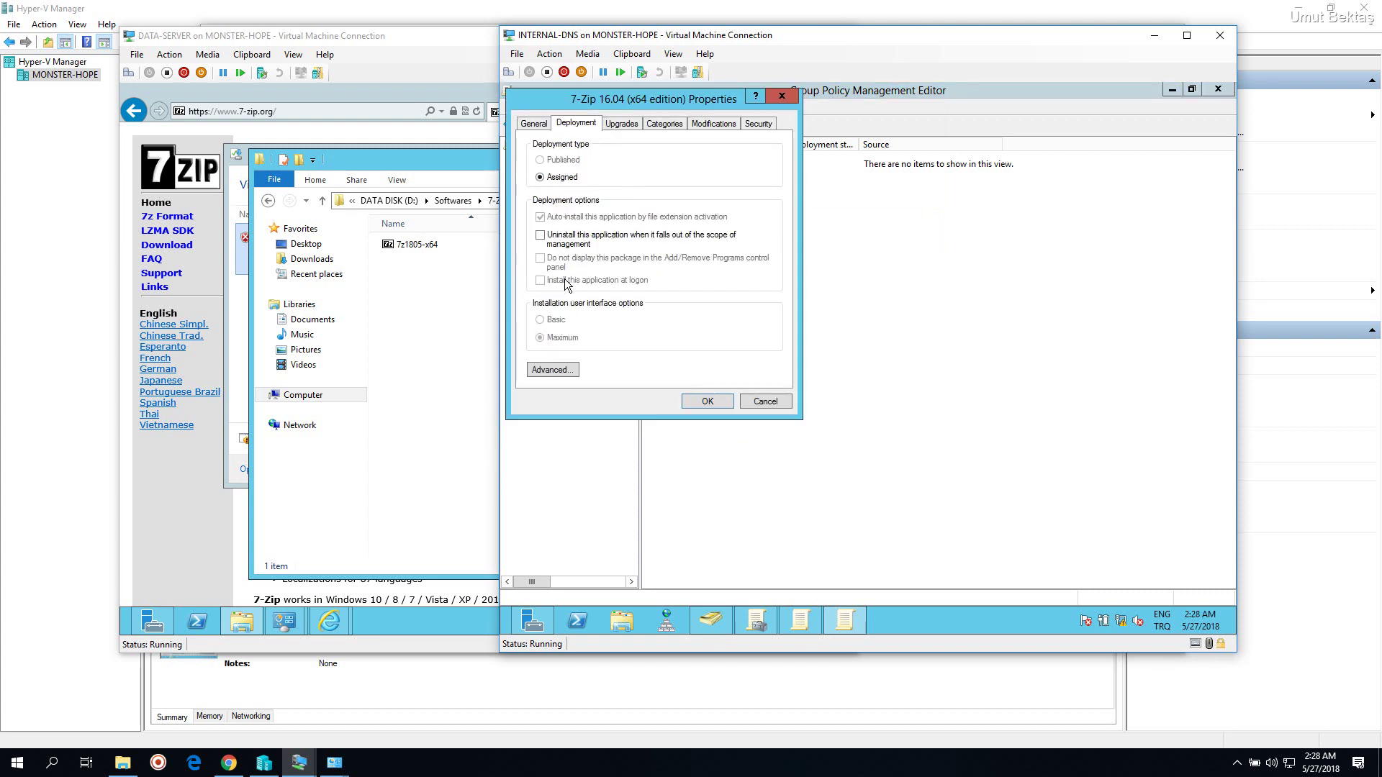
pyautogui.click(576, 245)
pyautogui.click(560, 370)
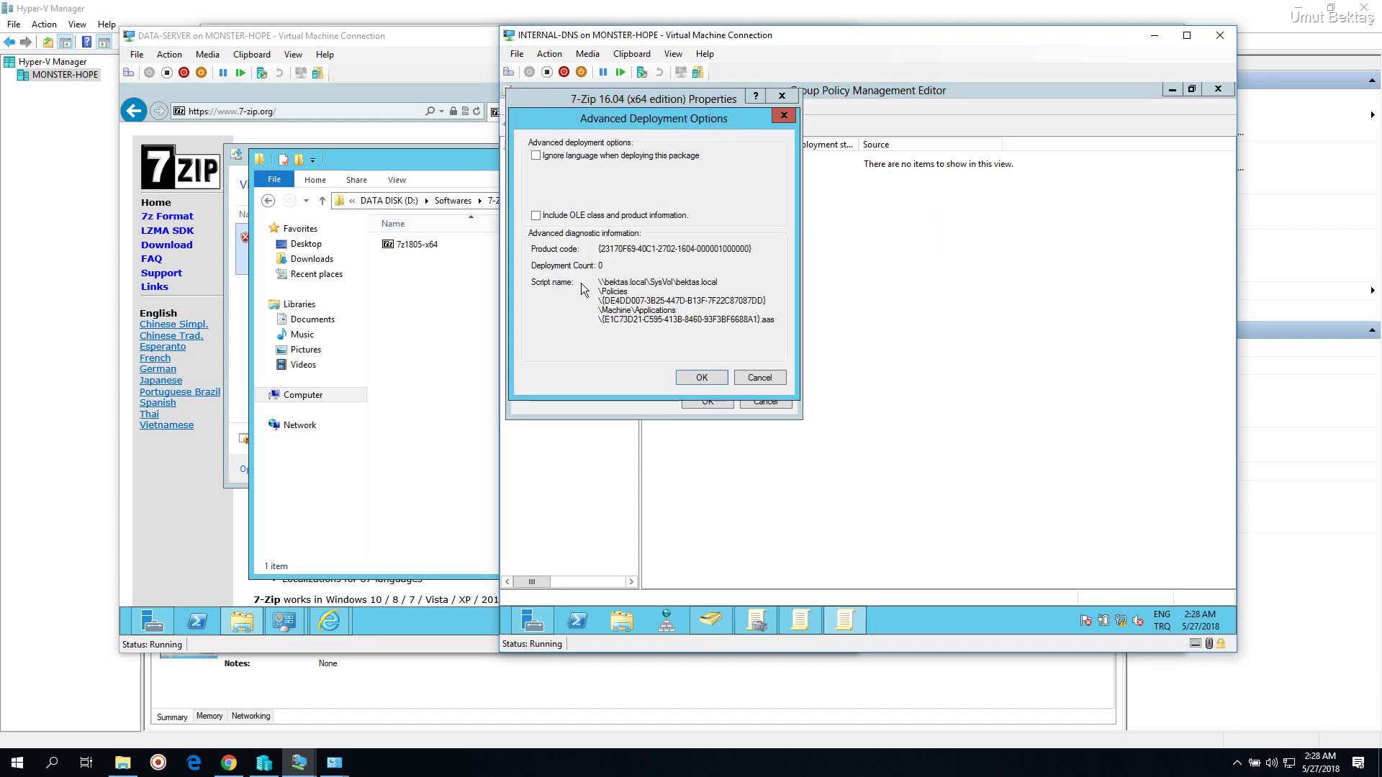
pyautogui.click(580, 159)
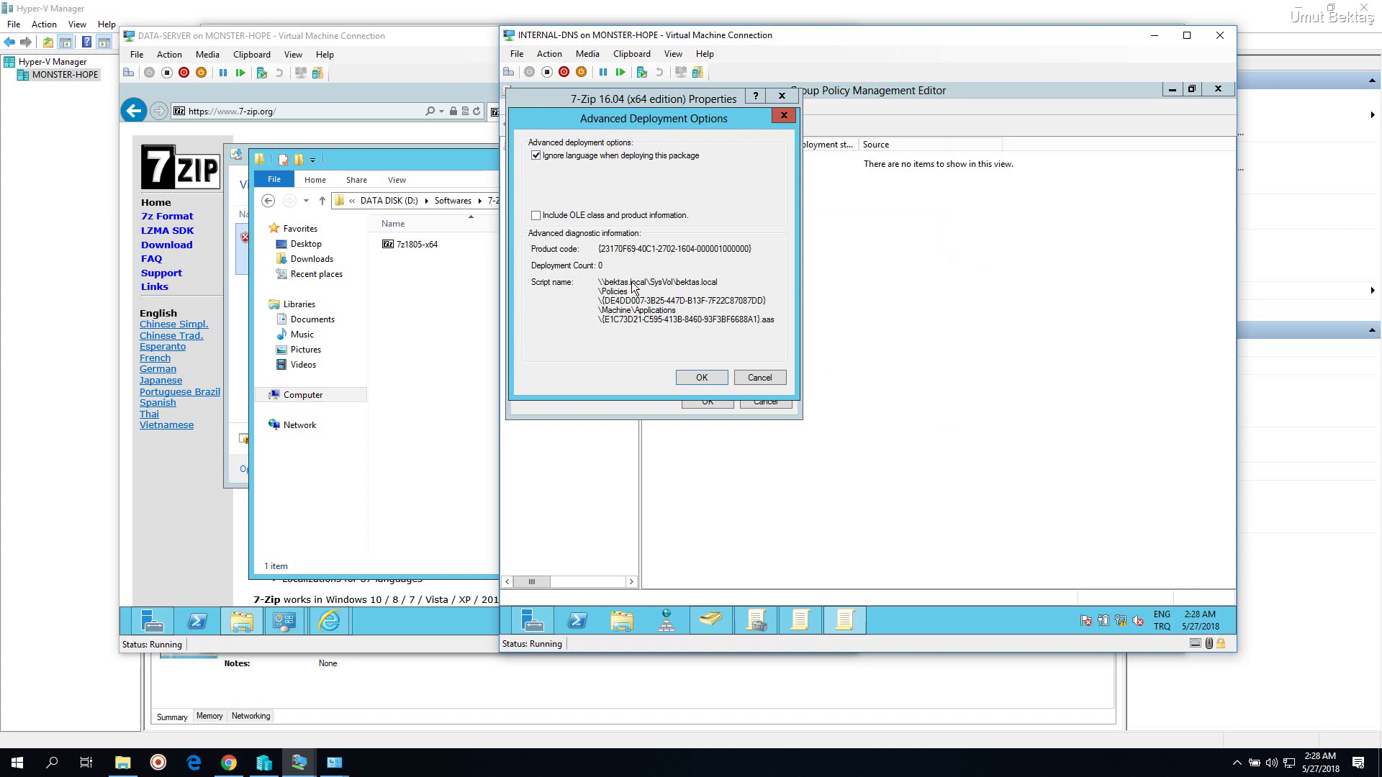
pyautogui.click(688, 377)
pyautogui.click(621, 123)
pyautogui.click(664, 124)
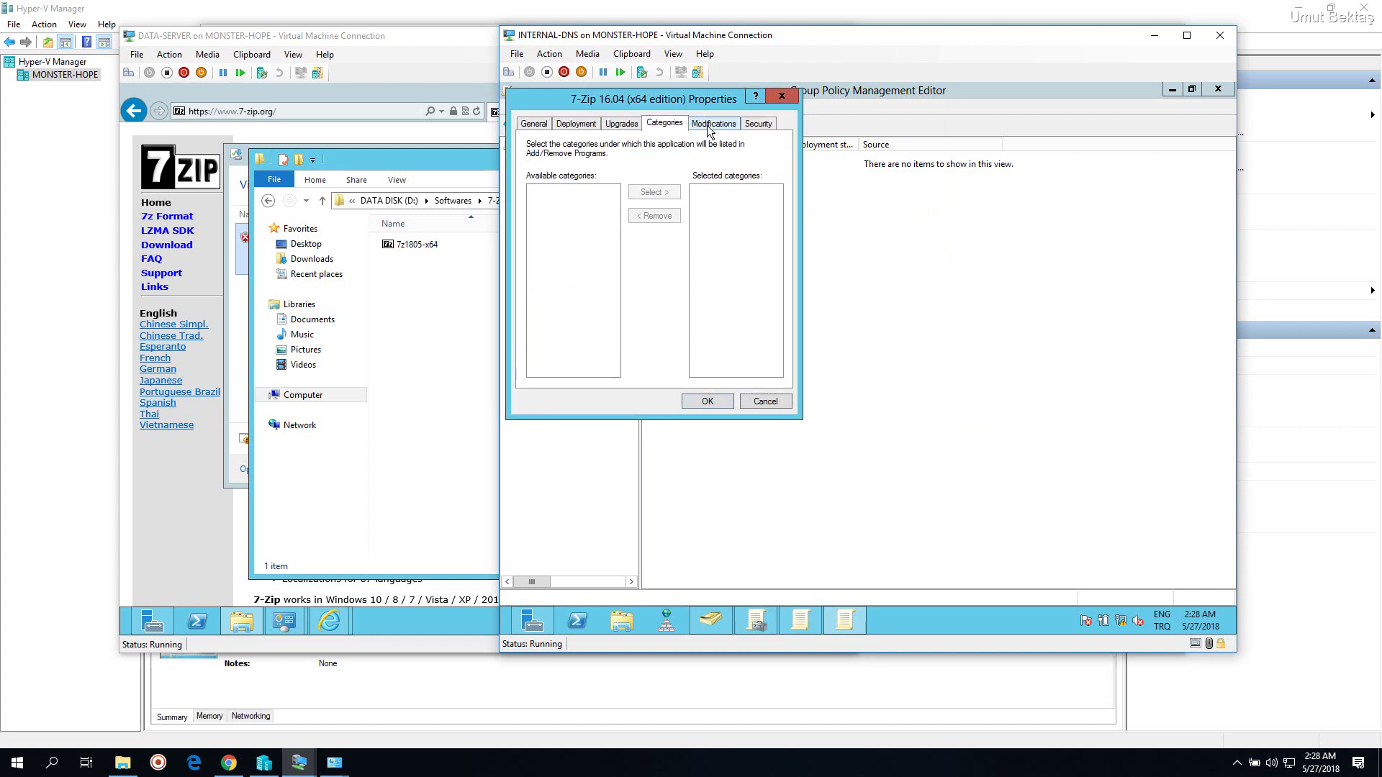
pyautogui.click(748, 126)
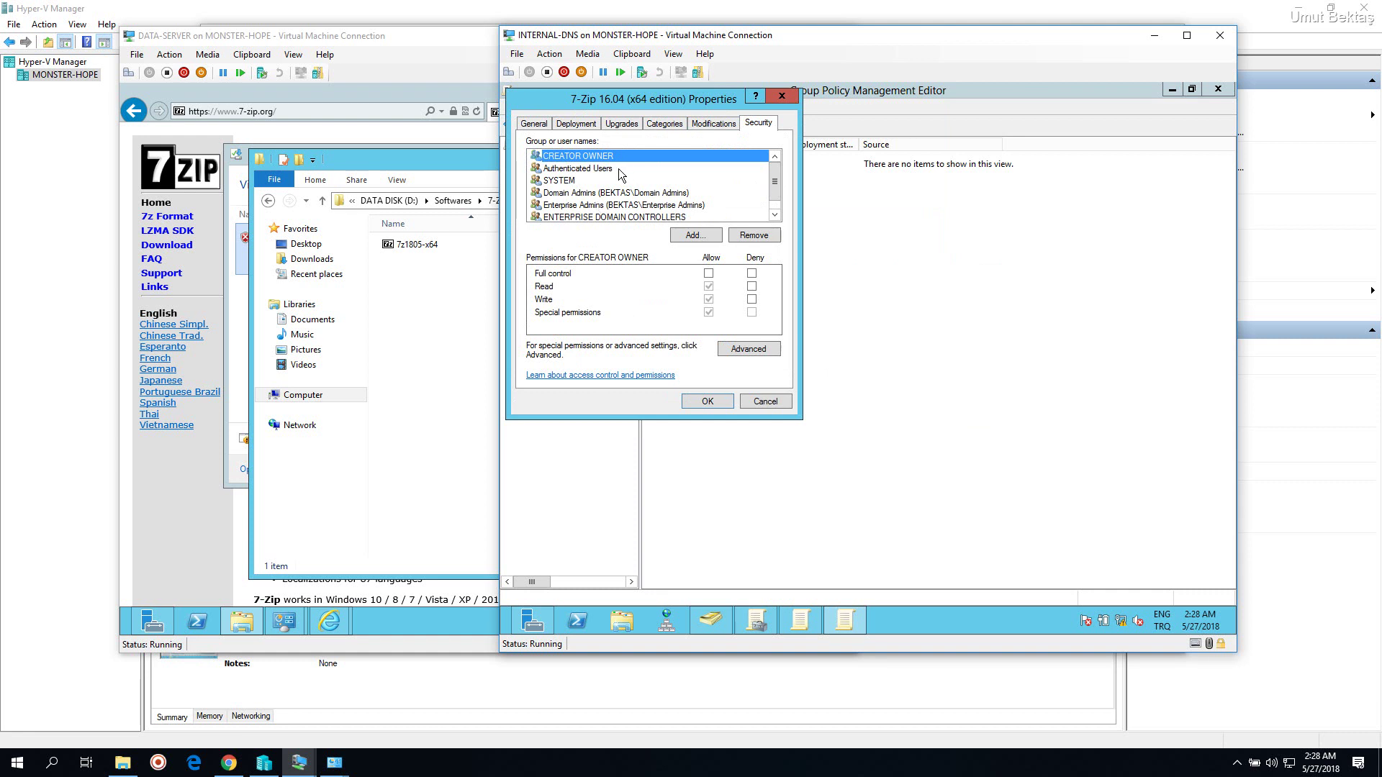
pyautogui.click(594, 168)
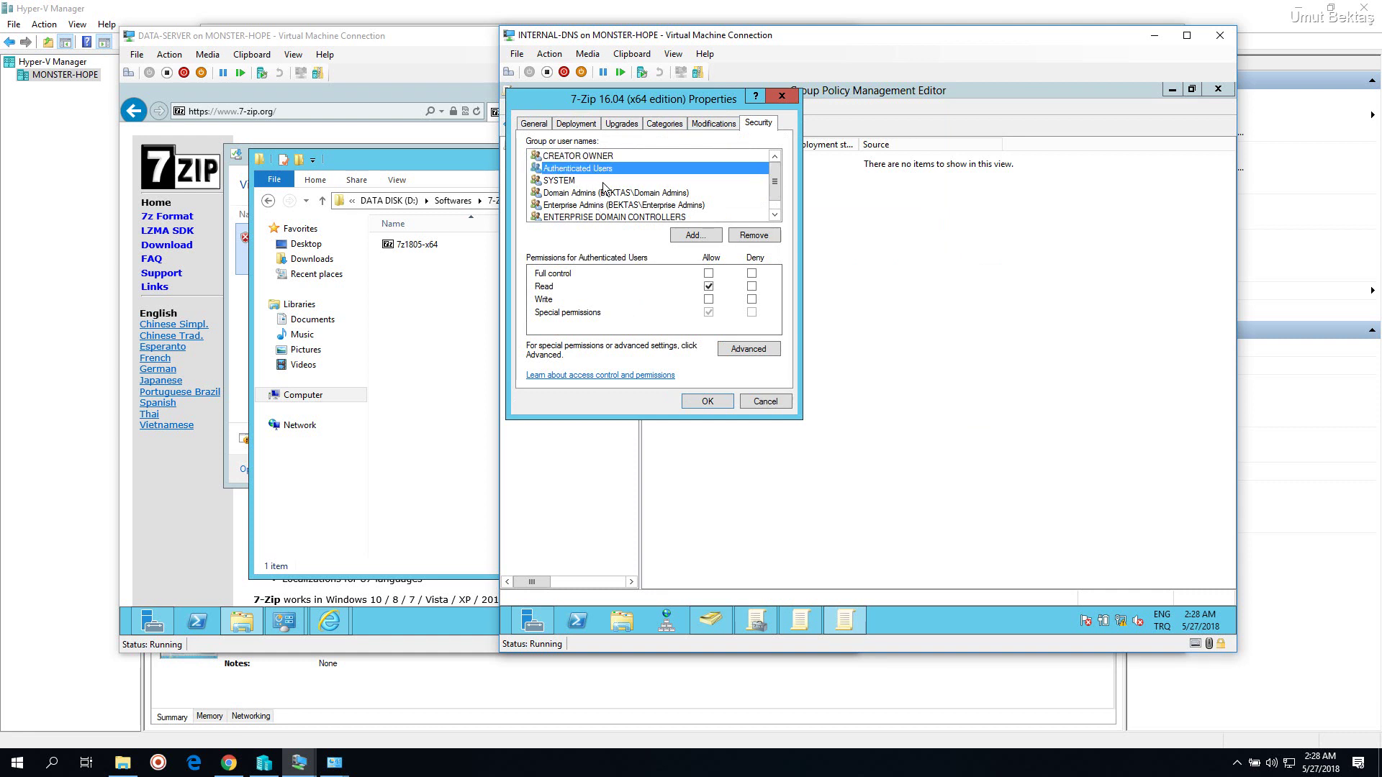
pyautogui.click(704, 398)
# Start a new package and browse 7-Zip\1805, finding no .msi files under the filter
pyautogui.rightClick(703, 199)
pyautogui.moveTo(733, 206)
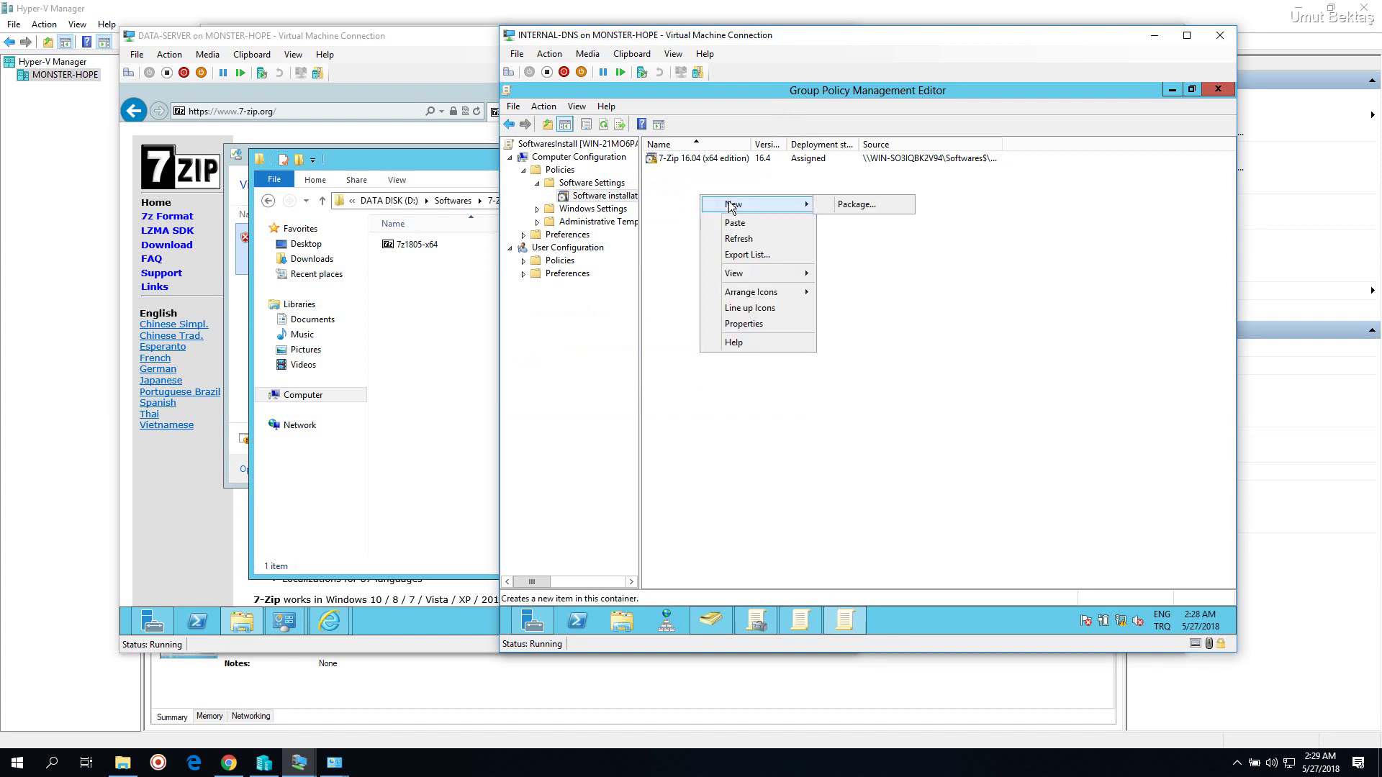
pyautogui.click(853, 205)
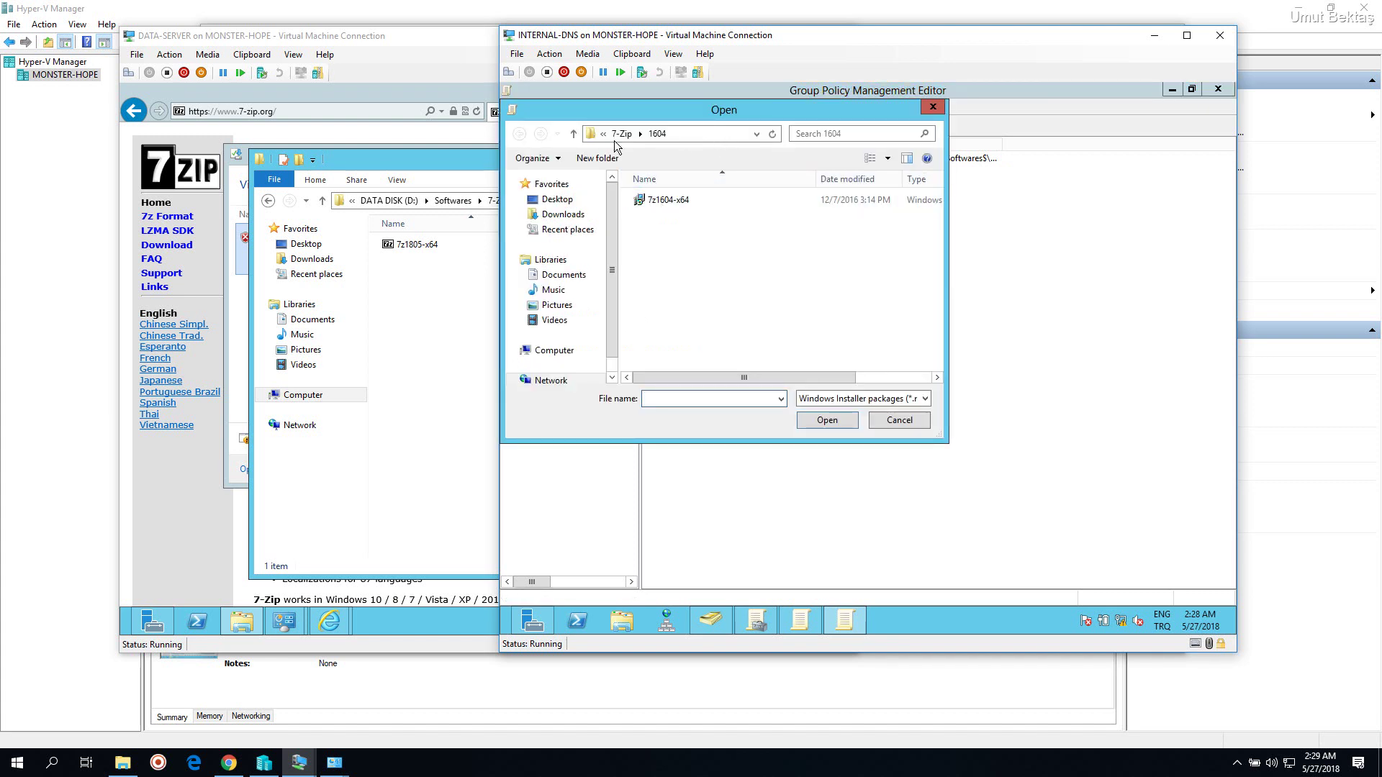
pyautogui.click(621, 134)
pyautogui.doubleClick(652, 216)
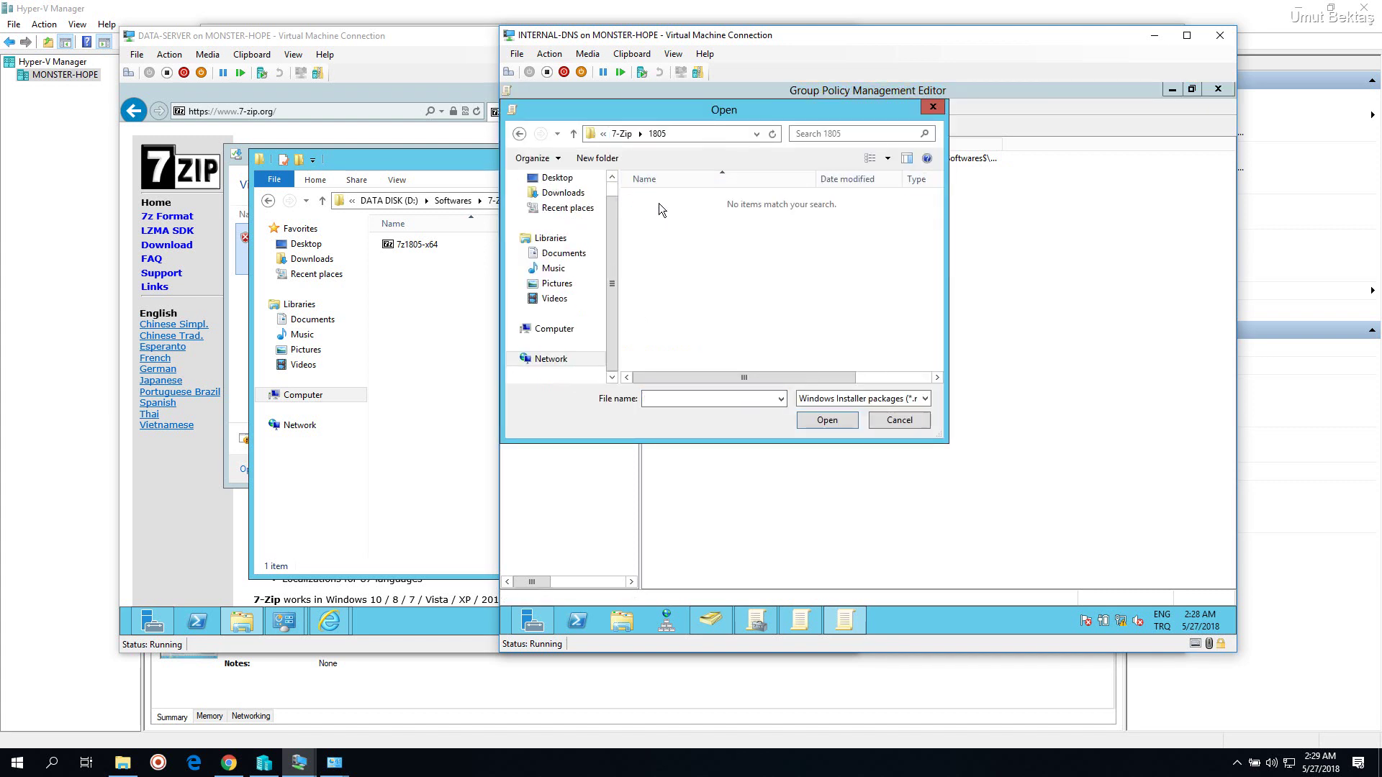
pyautogui.moveTo(716, 106); pyautogui.dragTo(824, 123)
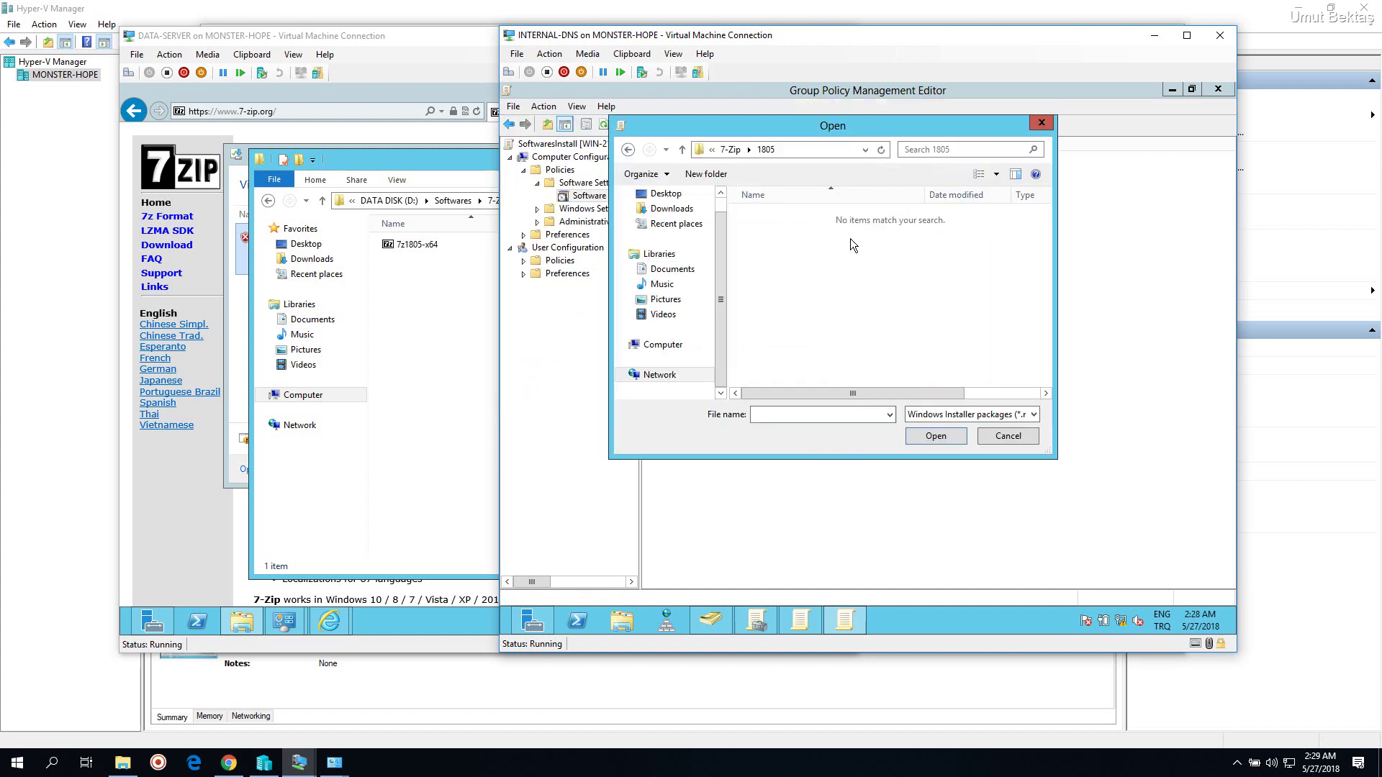
pyautogui.click(1034, 415)
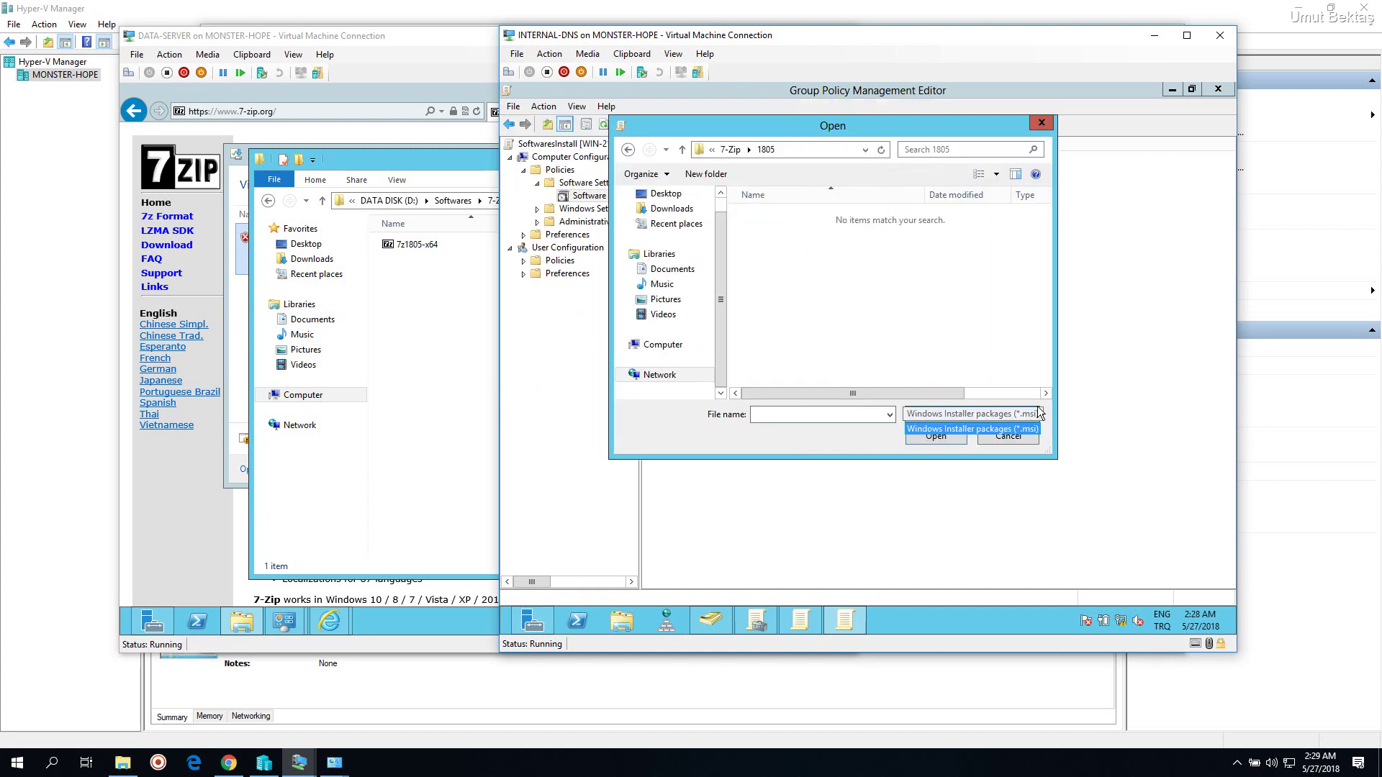
pyautogui.click(976, 304)
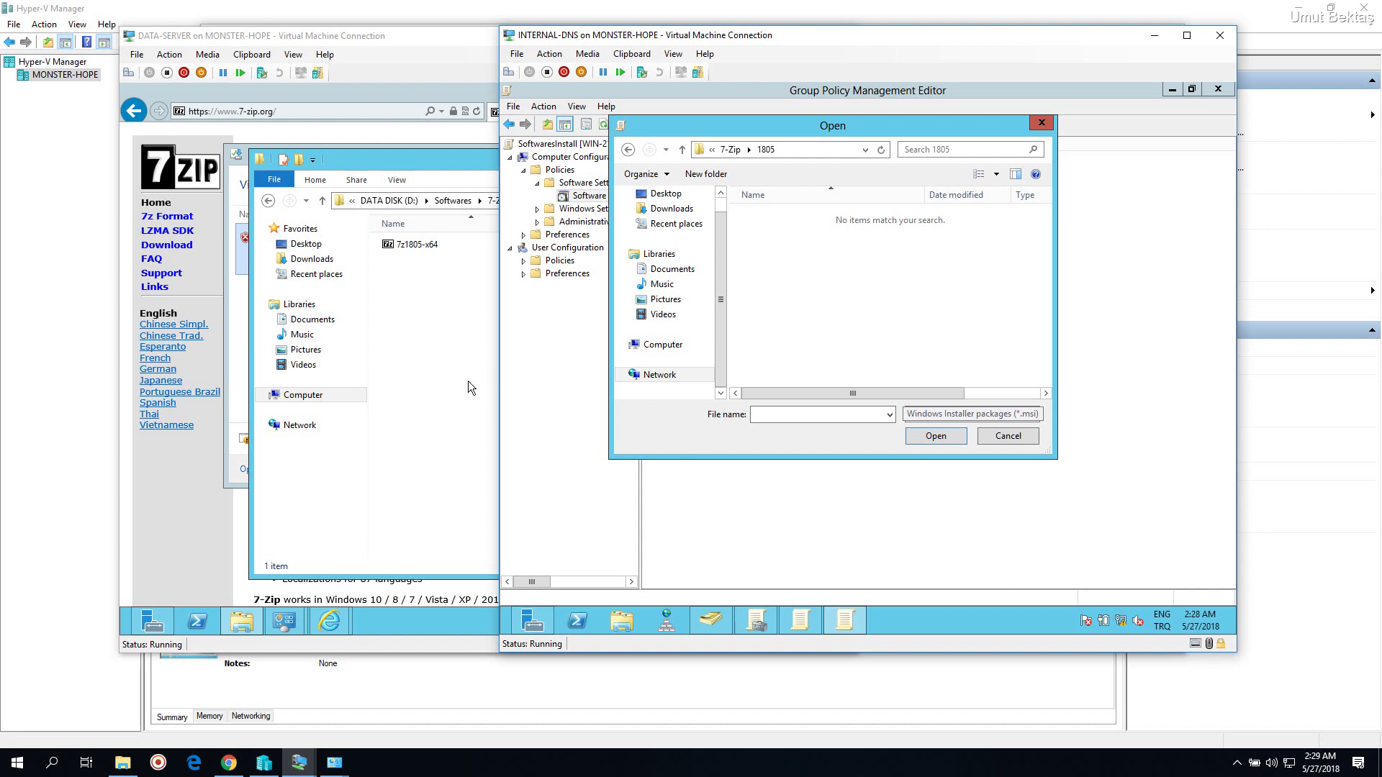
# On DATA-SERVER, select the 7z1805-x64 file and bring up its context menu
pyautogui.click(468, 381)
pyautogui.click(434, 247)
pyautogui.rightClick(432, 248)
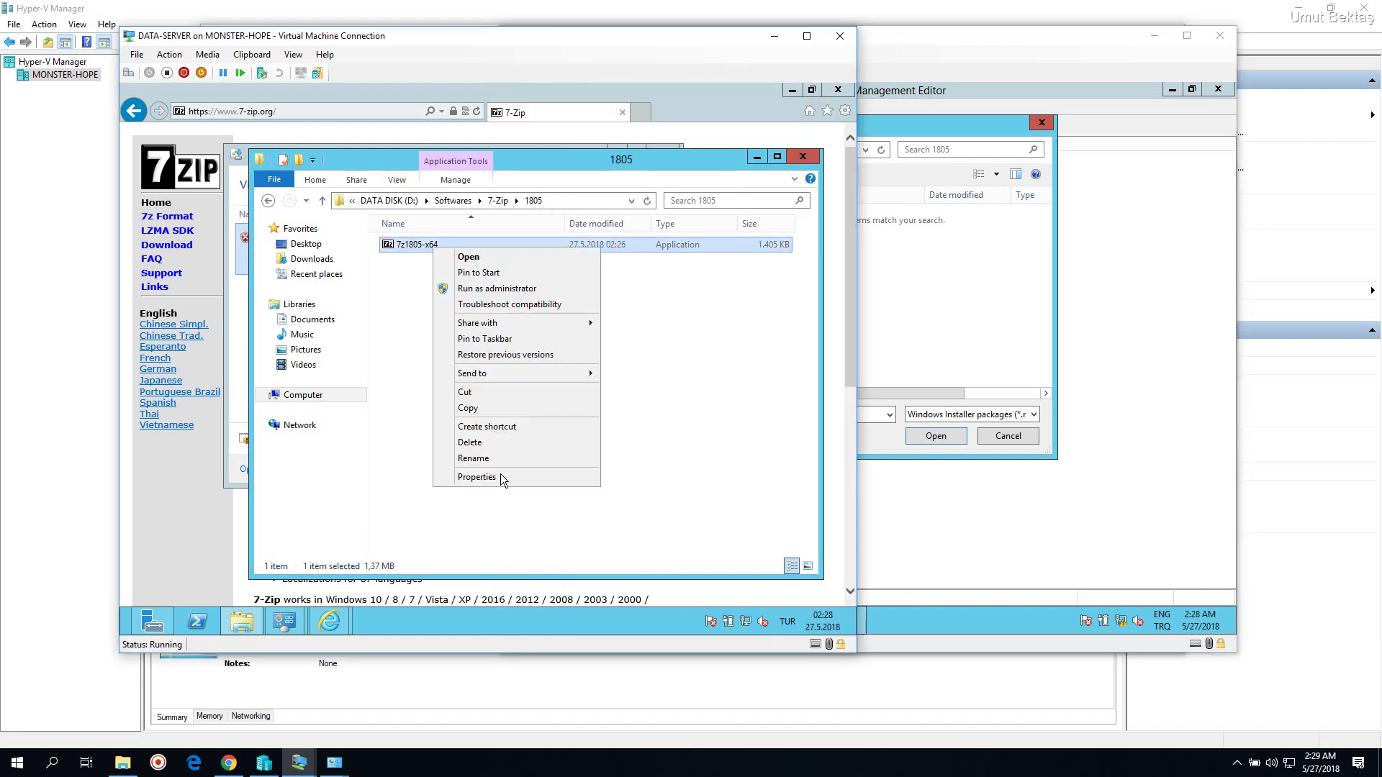
# Check the 7z1805-x64 executable's properties, then permanently delete it
pyautogui.click(499, 481)
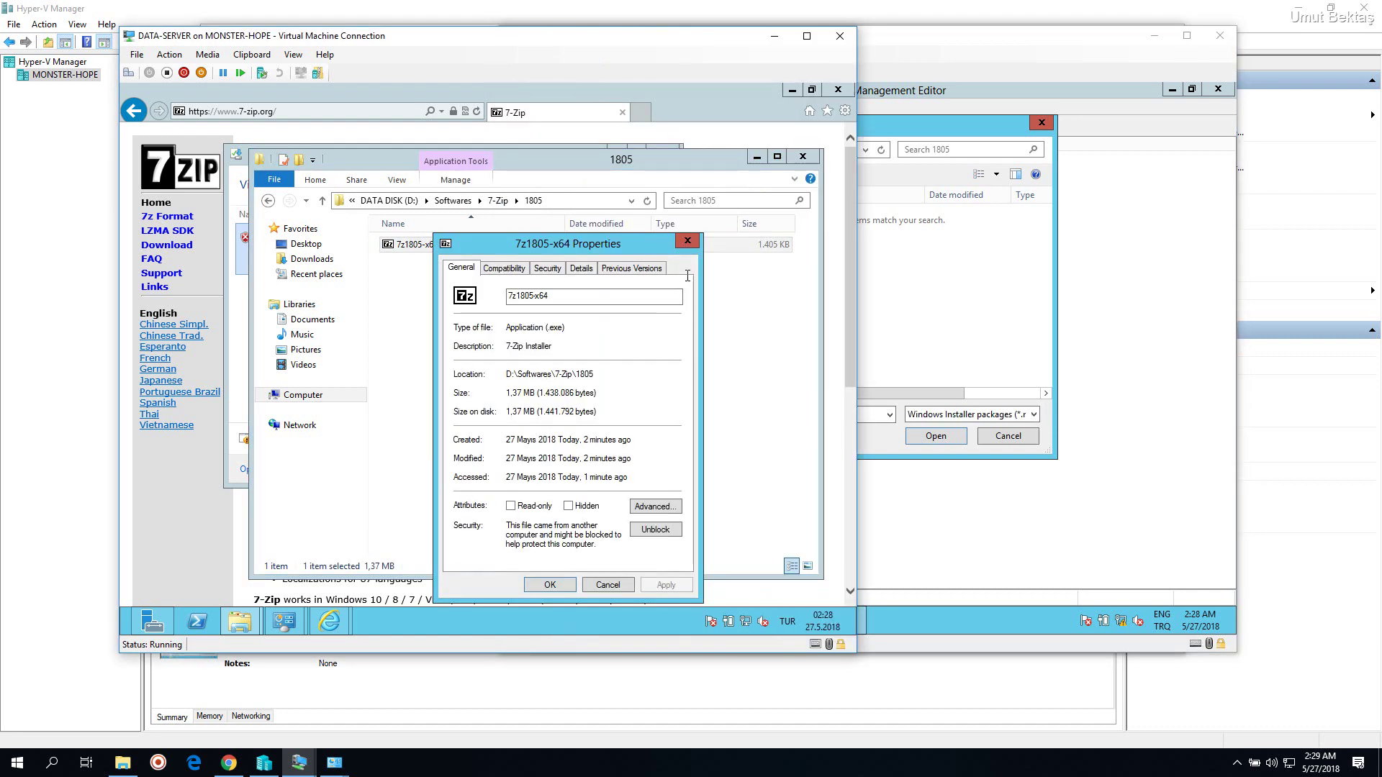
pyautogui.click(687, 240)
pyautogui.press('F2')
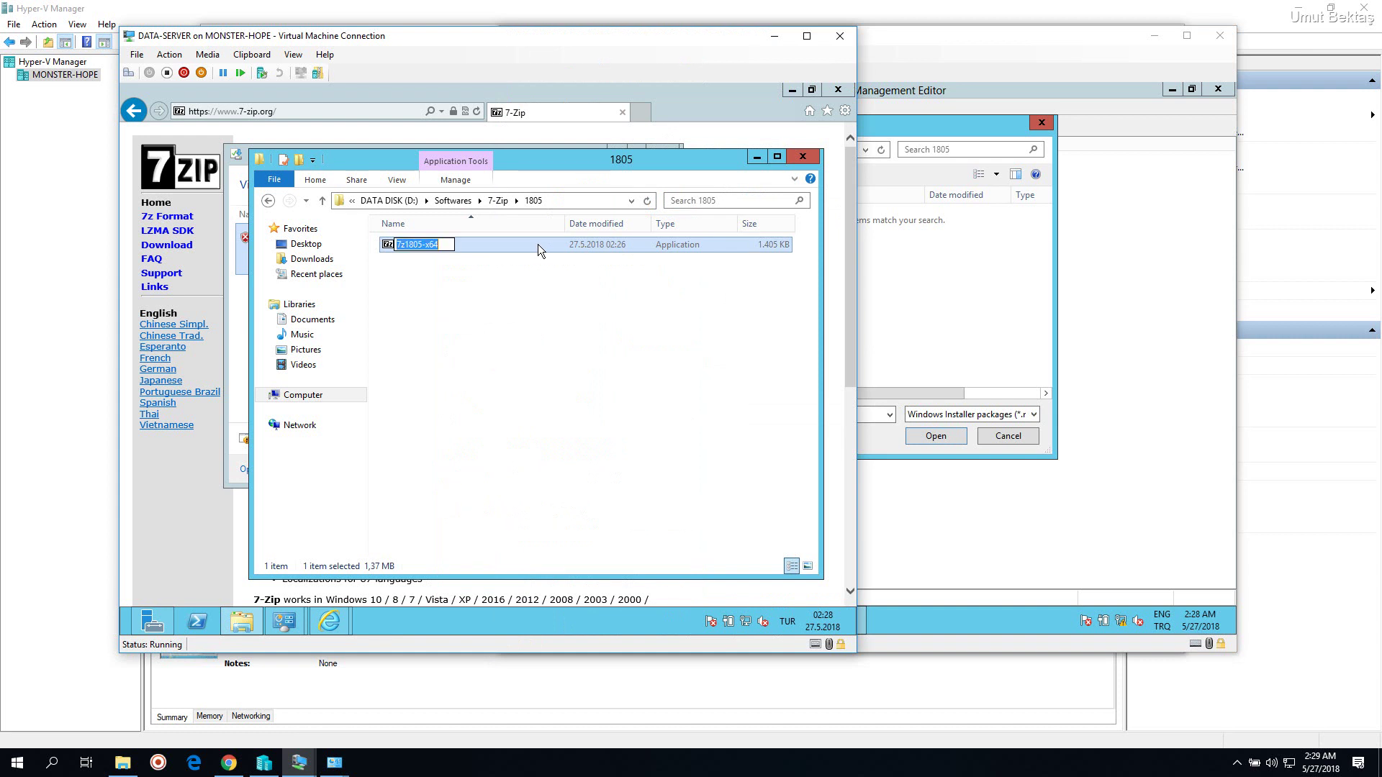
pyautogui.press('Escape')
pyautogui.hotkey('shift', 'Delete')
pyautogui.press('Return')
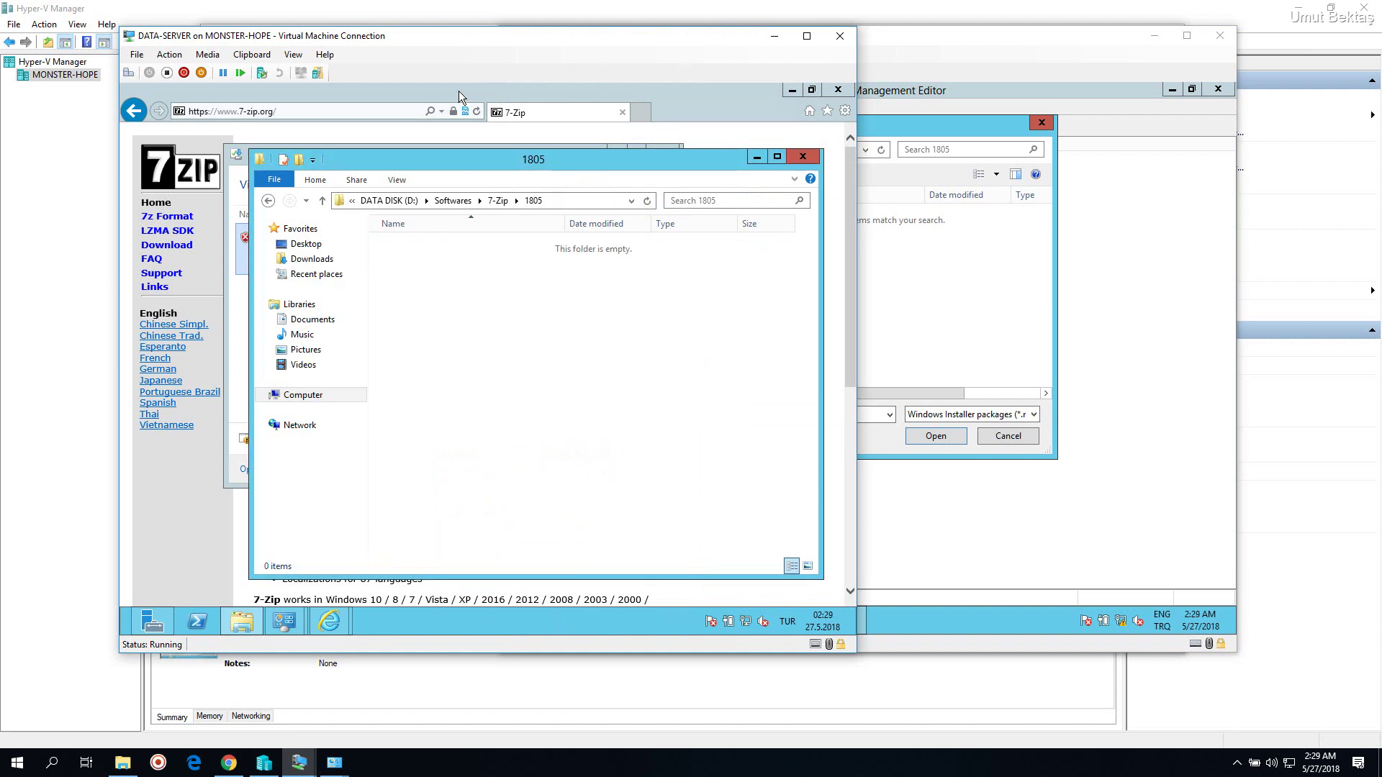
# Download and save the 64-bit 7-Zip 18.05 .msi from the 7-Zip Download page
pyautogui.click(460, 91)
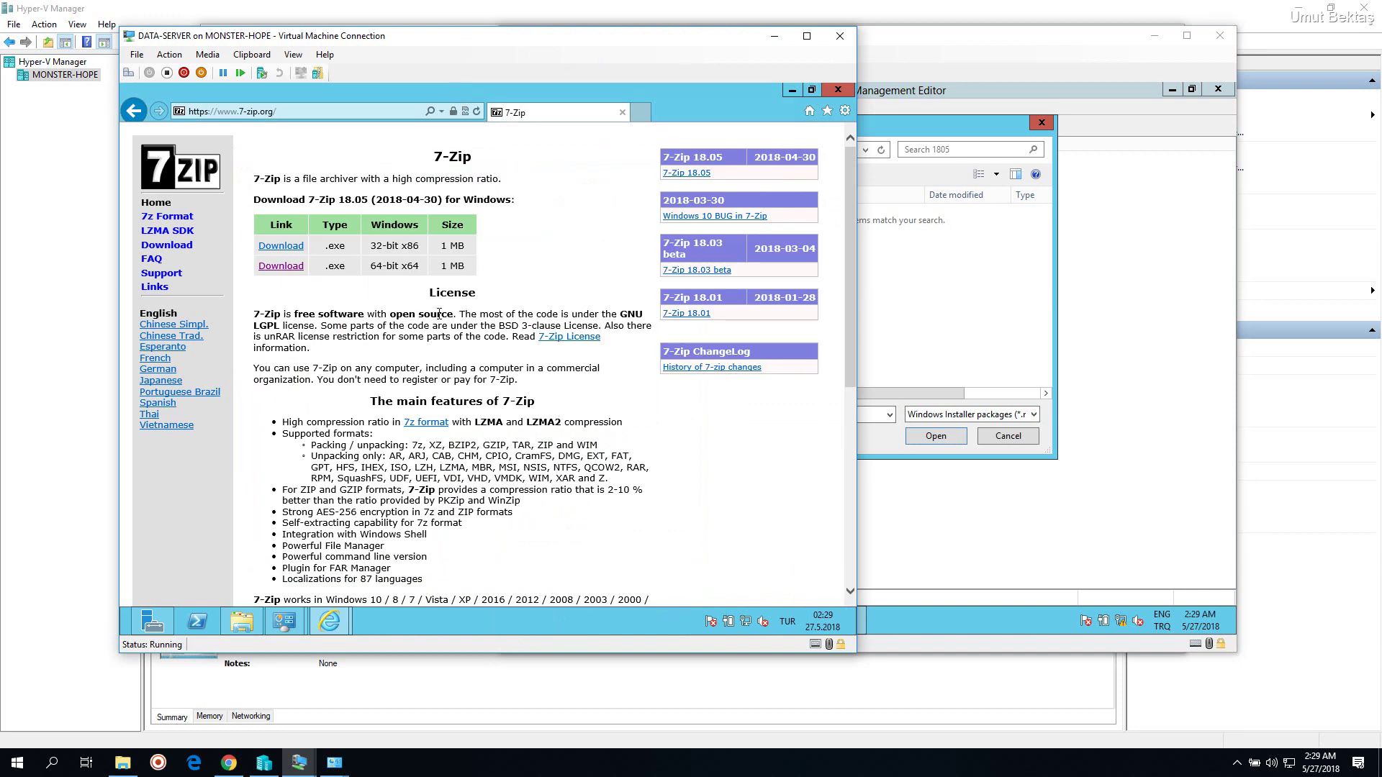
pyautogui.click(166, 245)
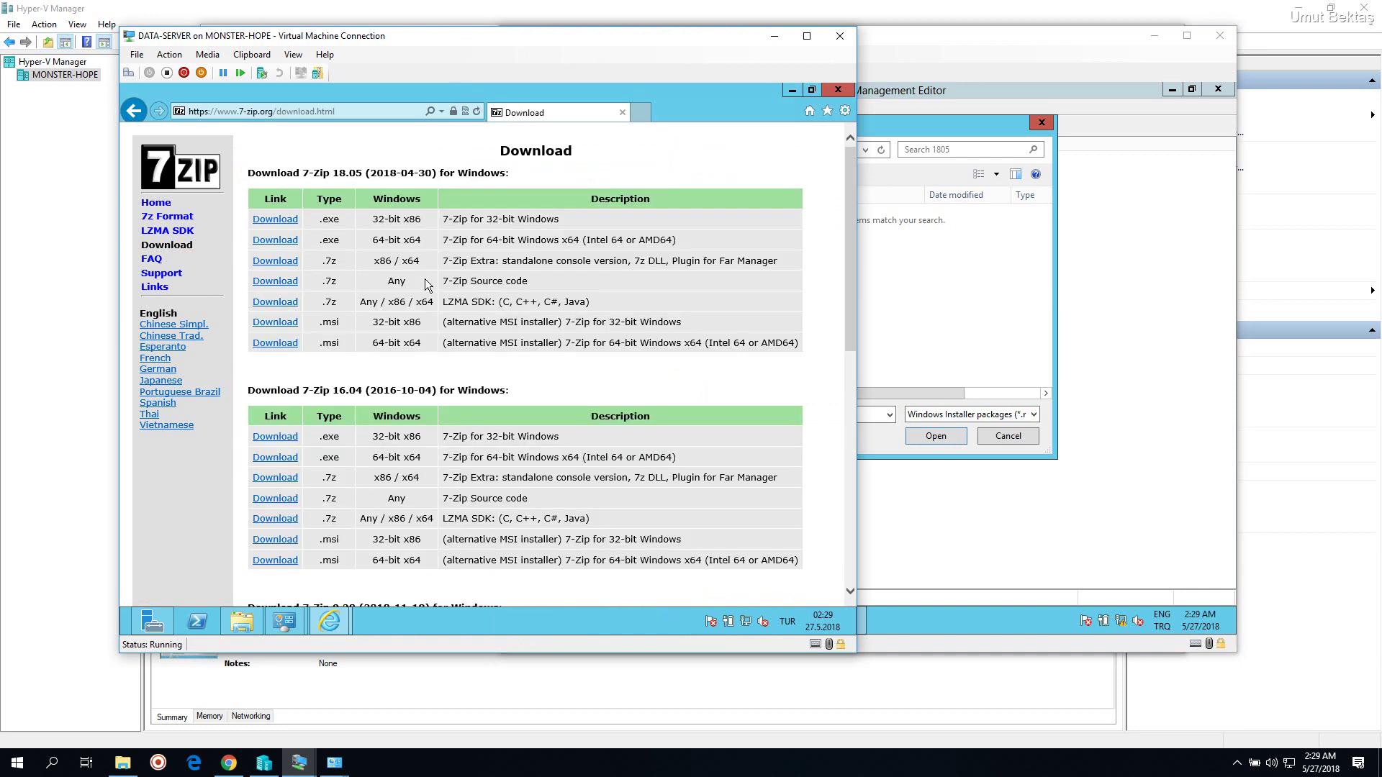
pyautogui.click(277, 344)
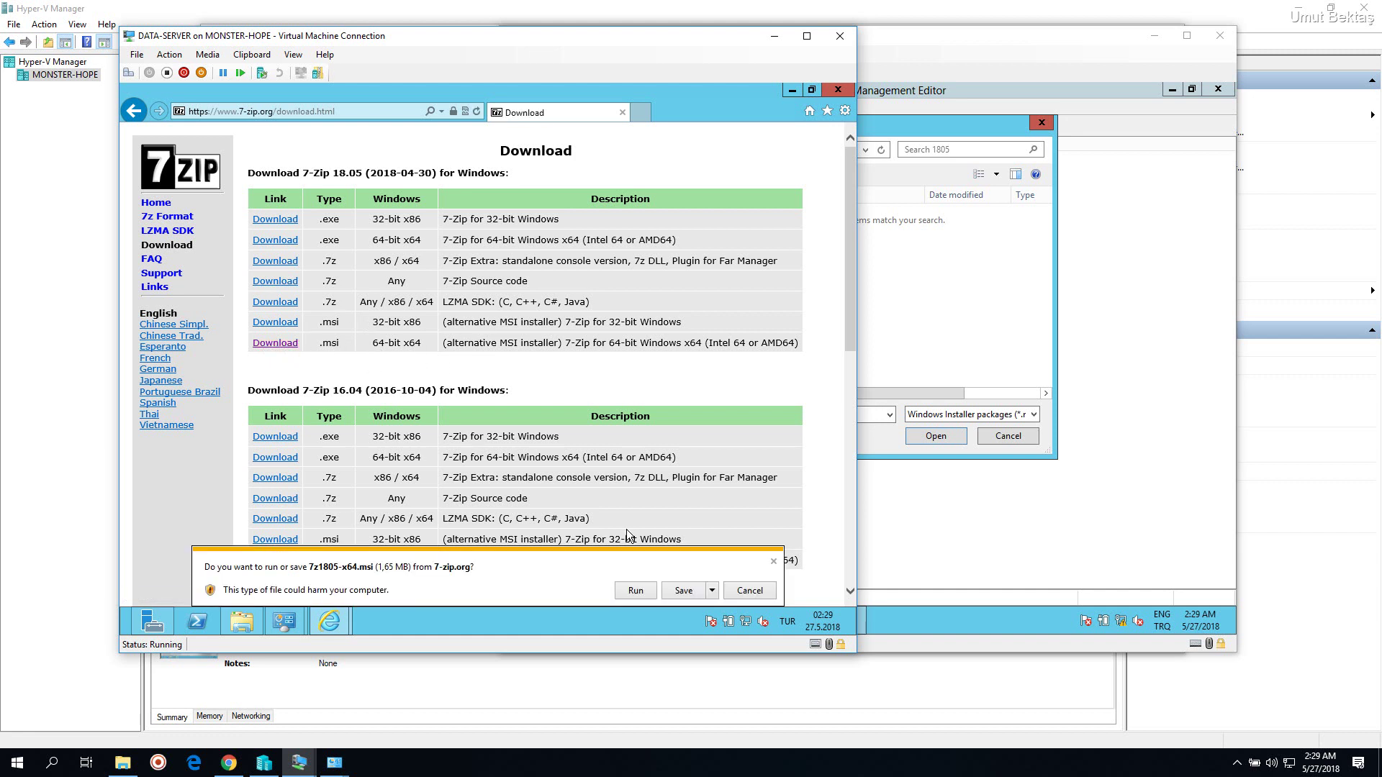
pyautogui.click(684, 591)
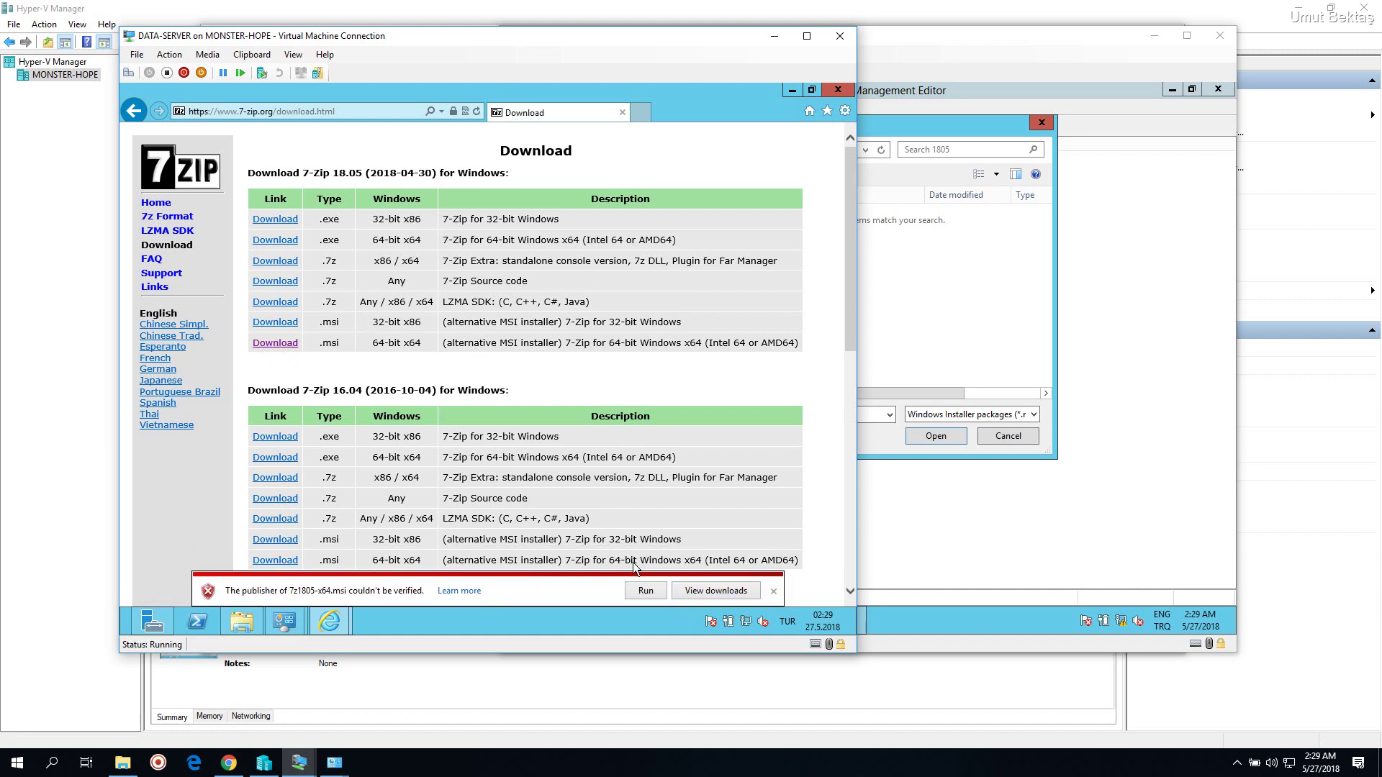
# Copy the downloaded 7z1805-x64 installer from Downloads into D:\Softwares\7-Zip\1805
pyautogui.click(928, 286)
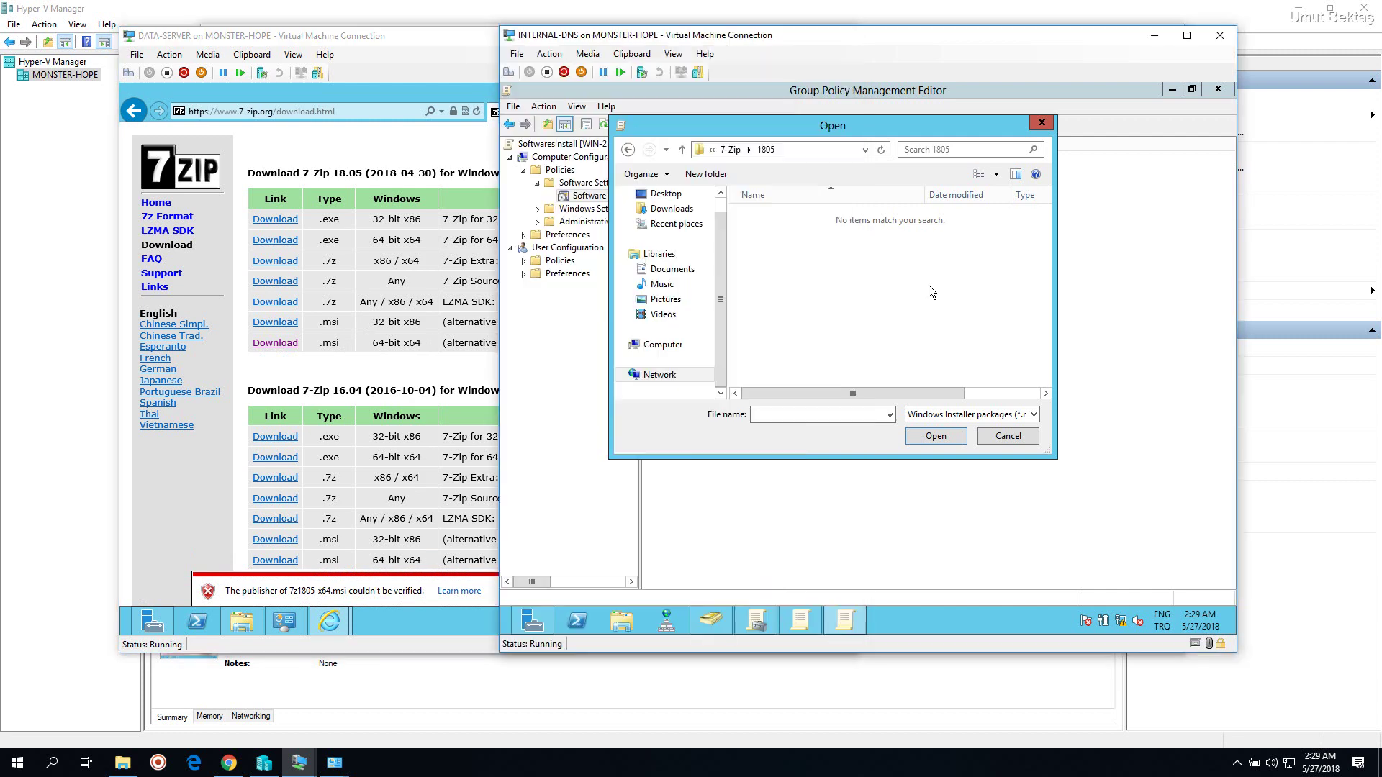
pyautogui.click(256, 625)
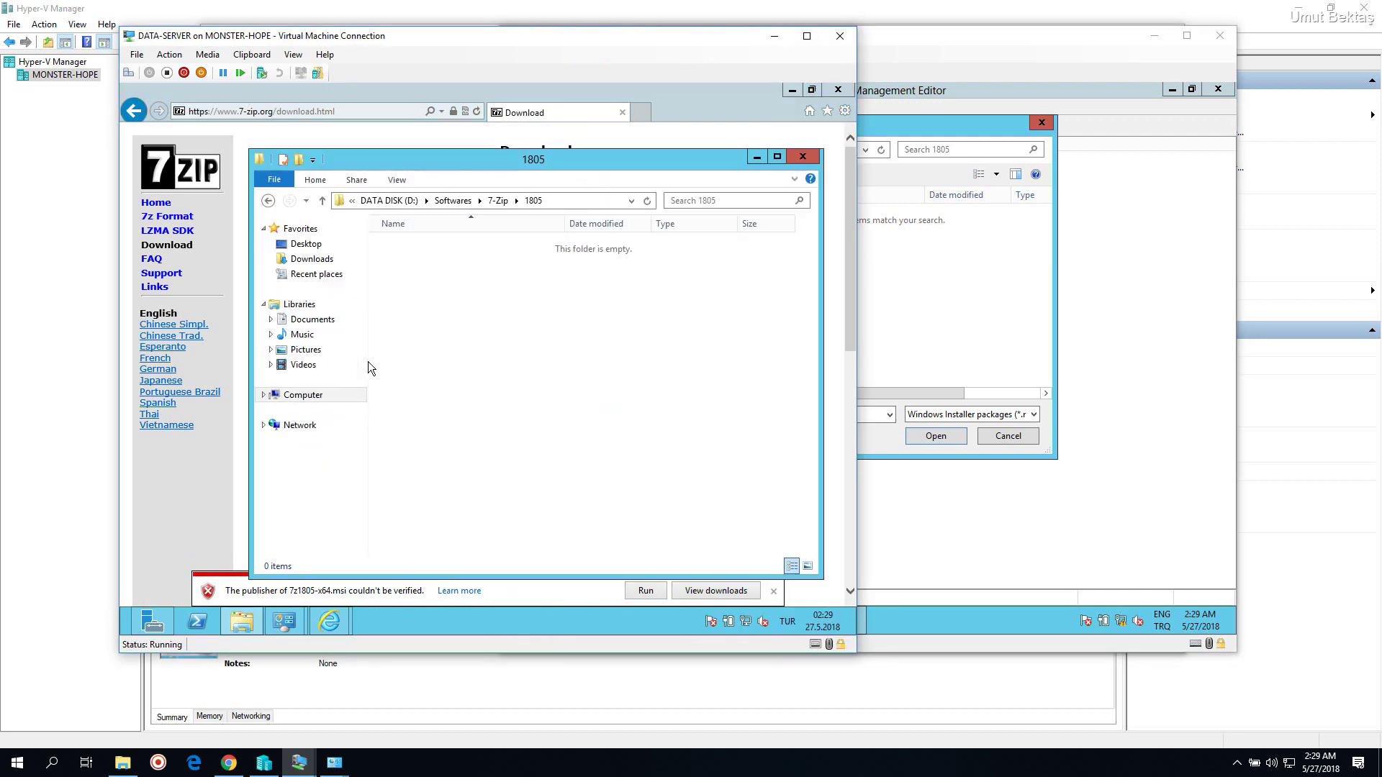
pyautogui.click(314, 260)
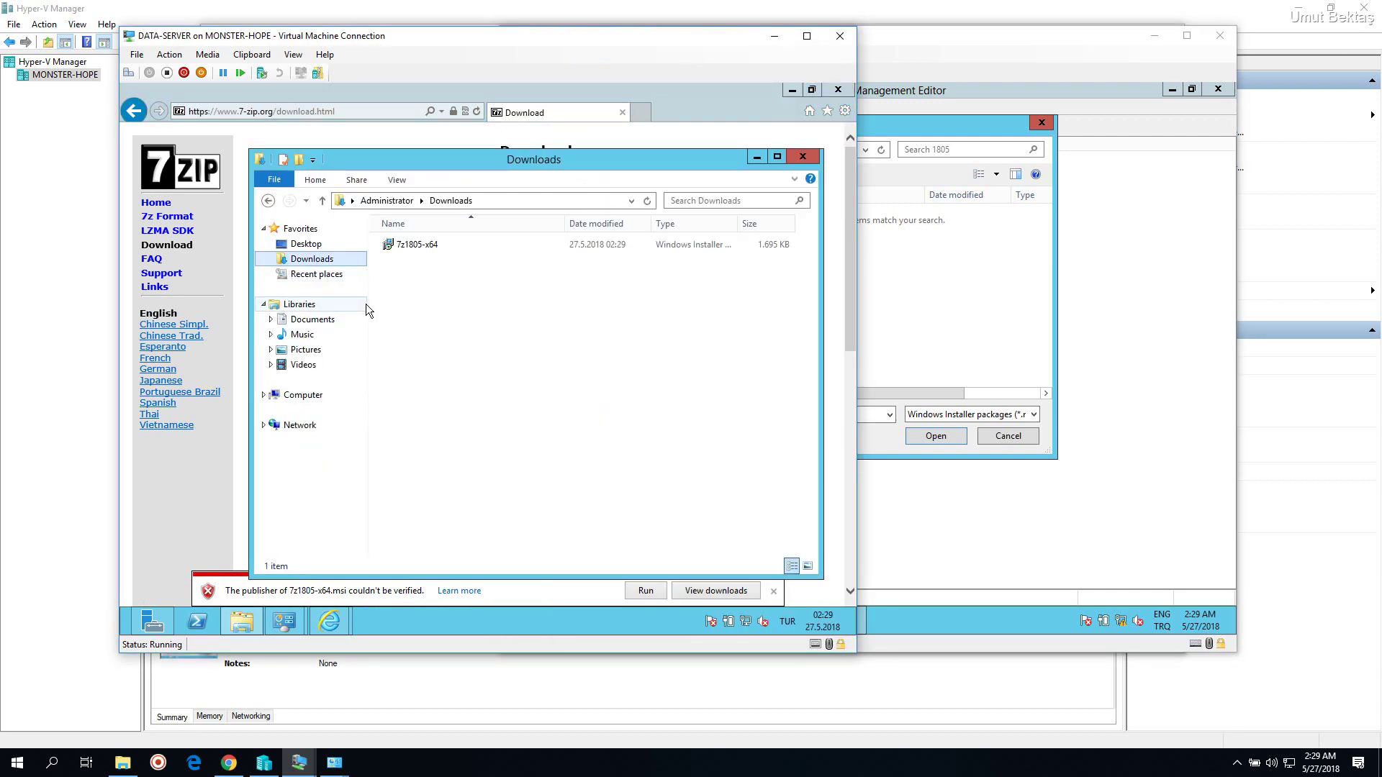
pyautogui.click(423, 246)
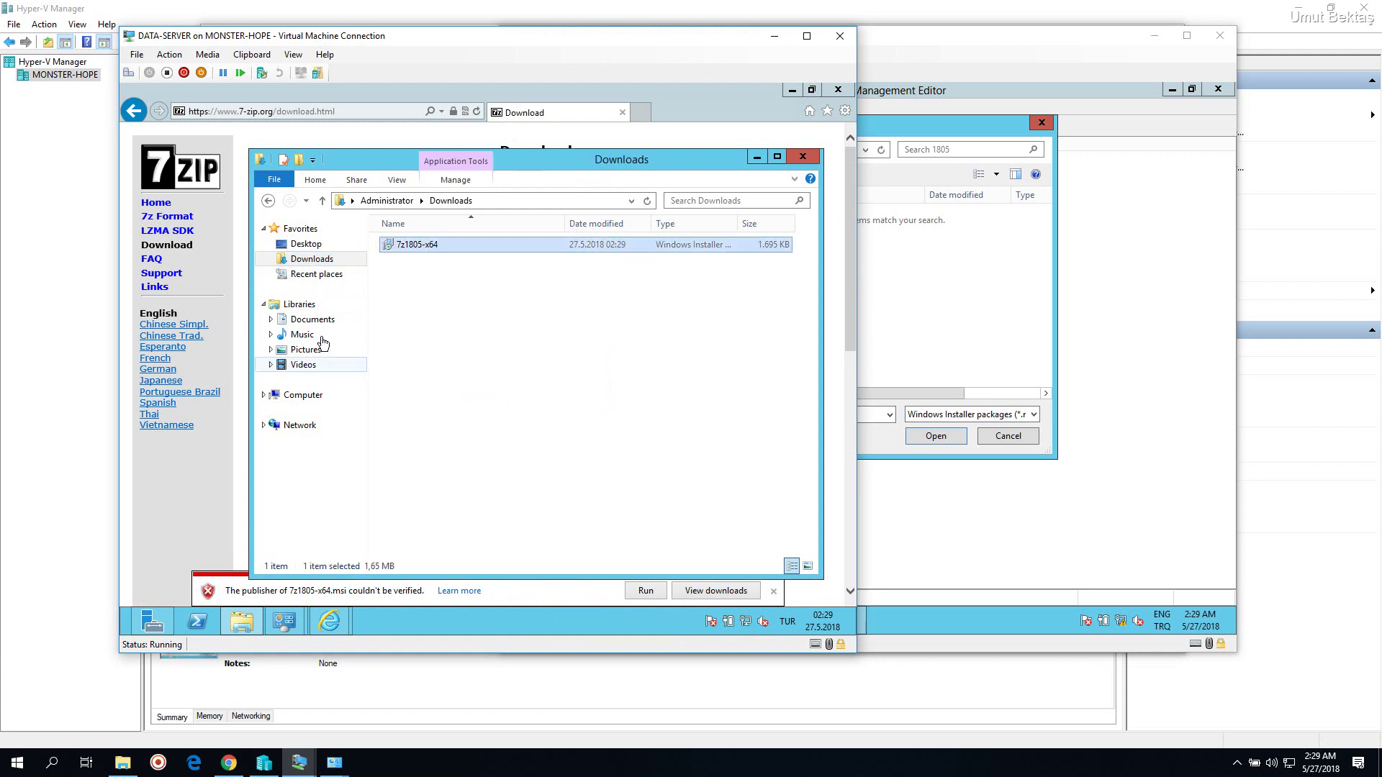
pyautogui.hotkey('alt', 'Left')
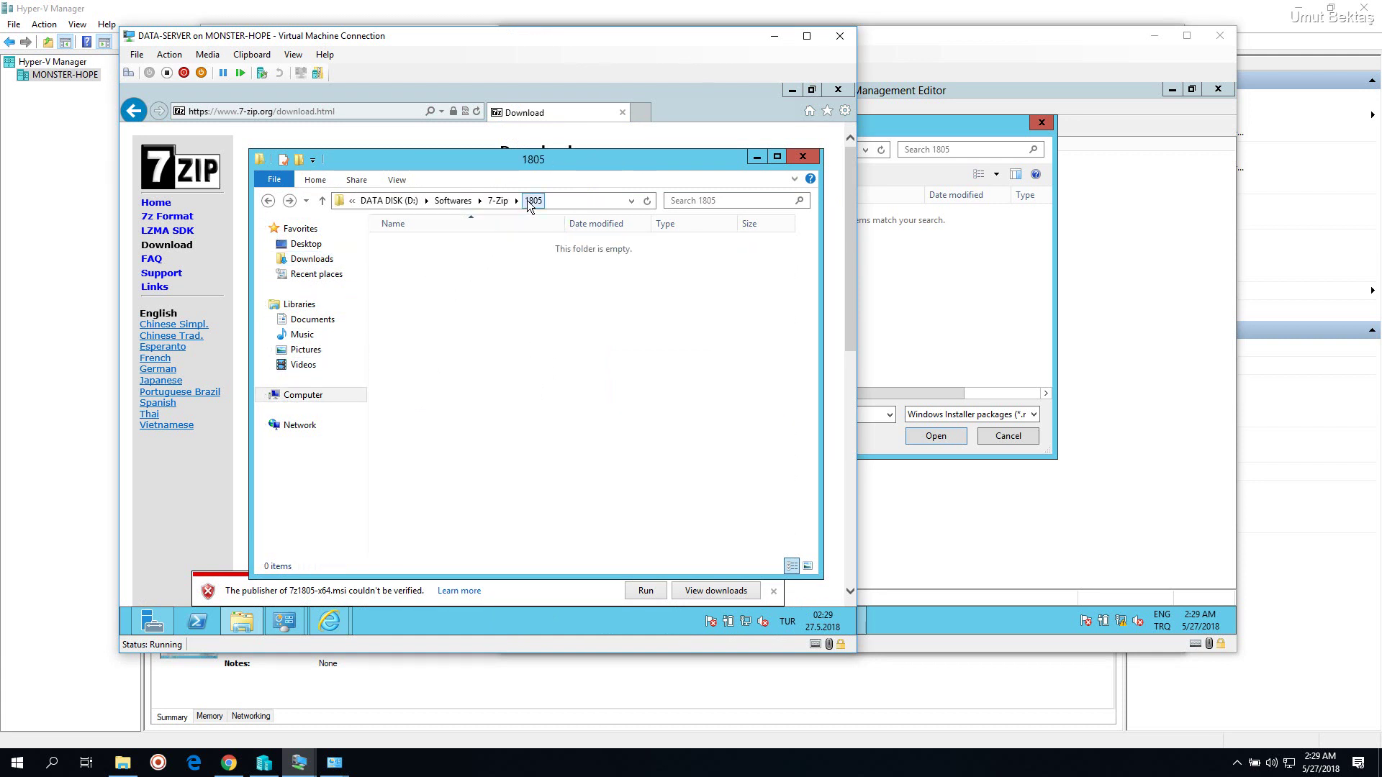
pyautogui.click(498, 203)
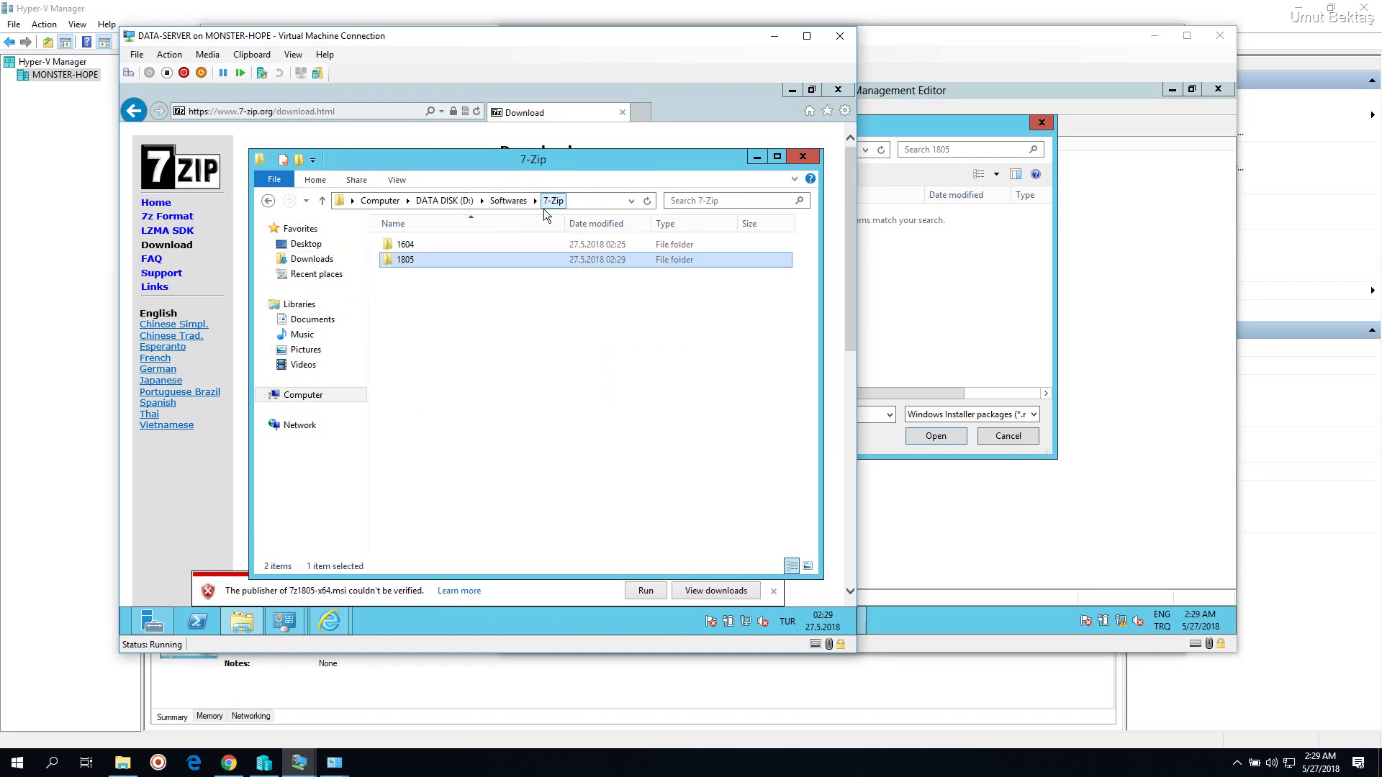
pyautogui.doubleClick(486, 254)
pyautogui.hotkey('ctrl', 'v')
pyautogui.click(931, 300)
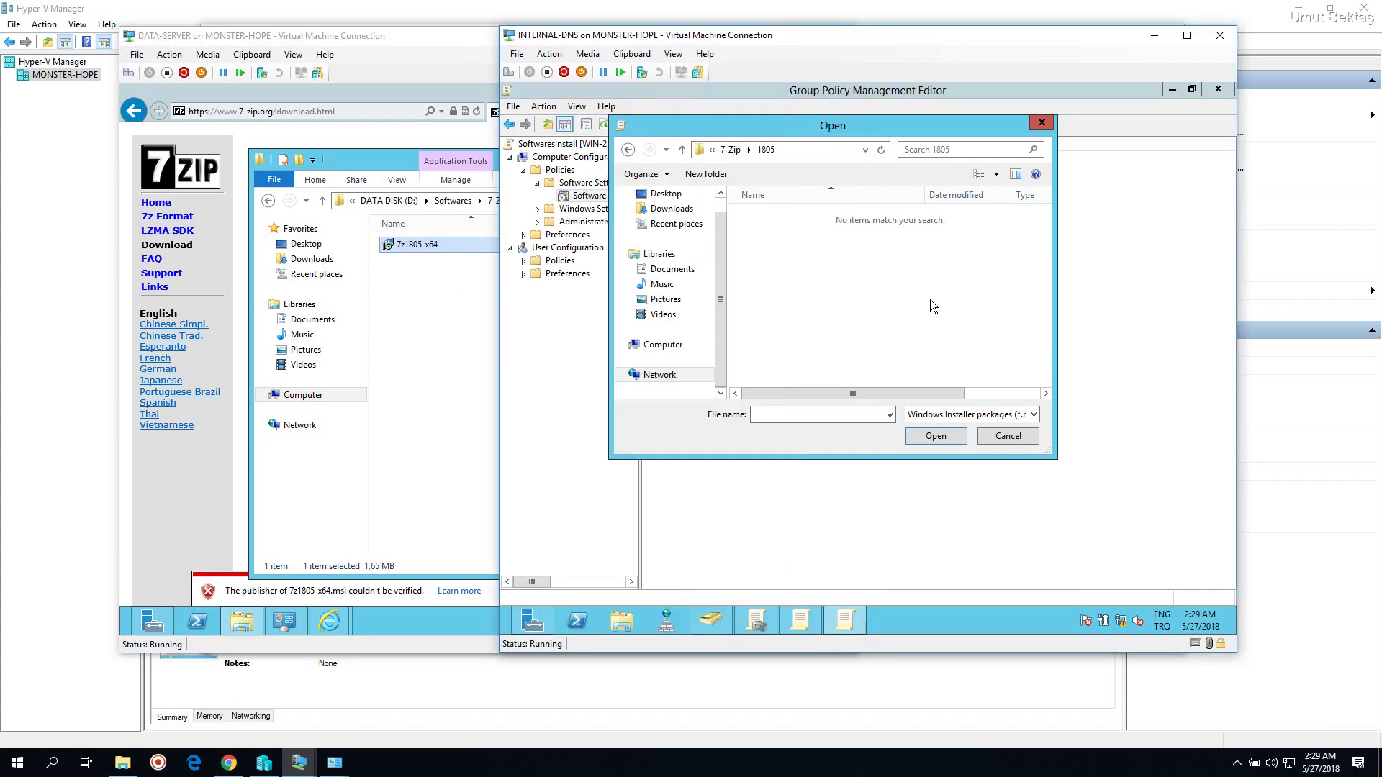
# Add 7z1805-x64.msi with Advanced deployment and Ignore language, confirming it upgrades 7-Zip 16.04
pyautogui.rightClick(771, 253)
pyautogui.click(783, 216)
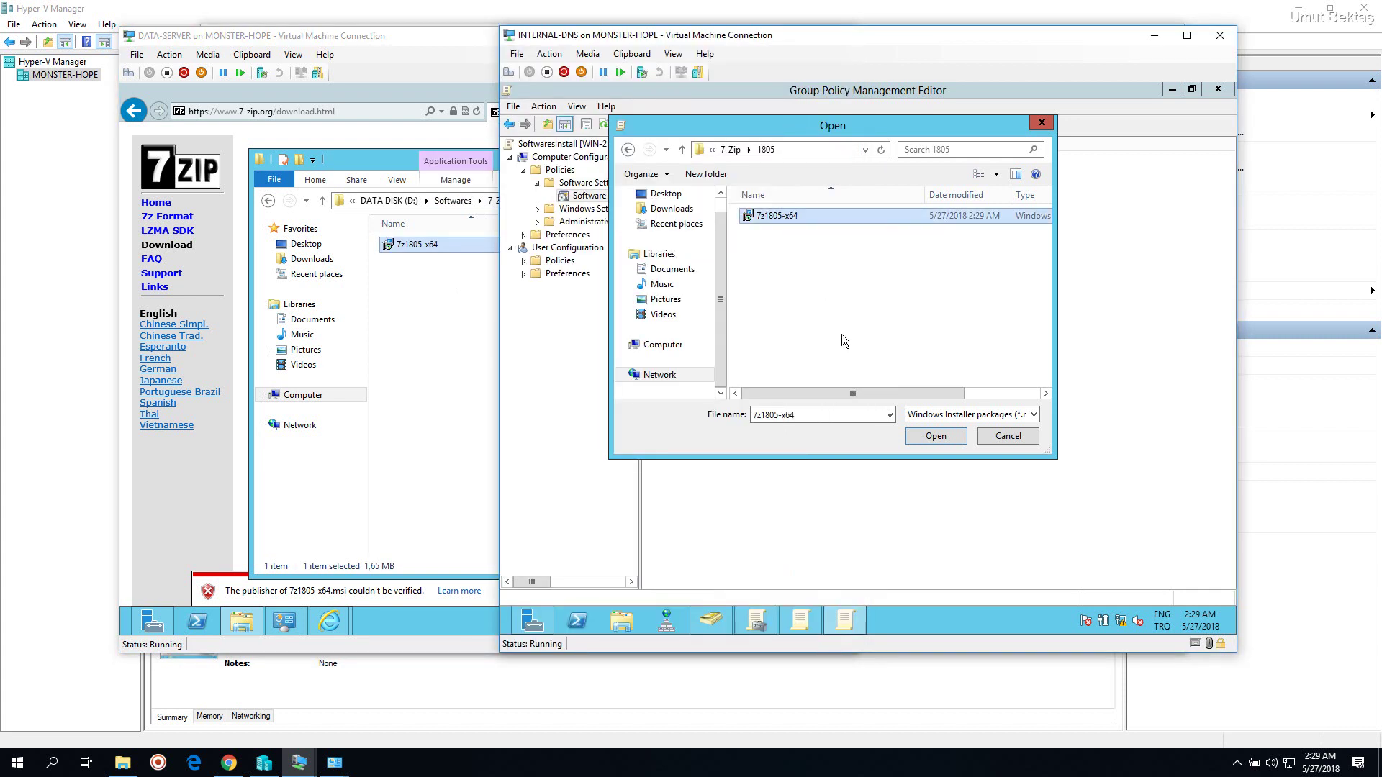
pyautogui.click(921, 437)
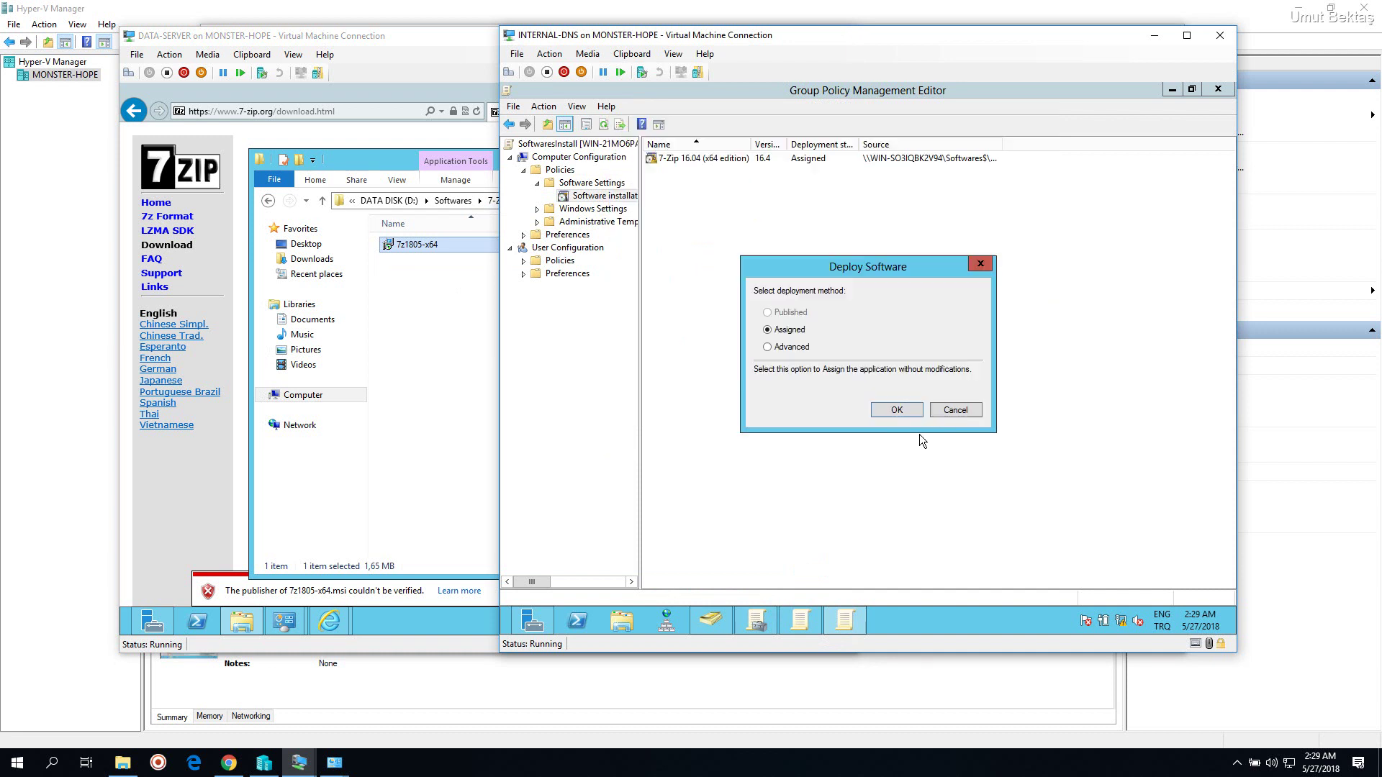
pyautogui.click(790, 348)
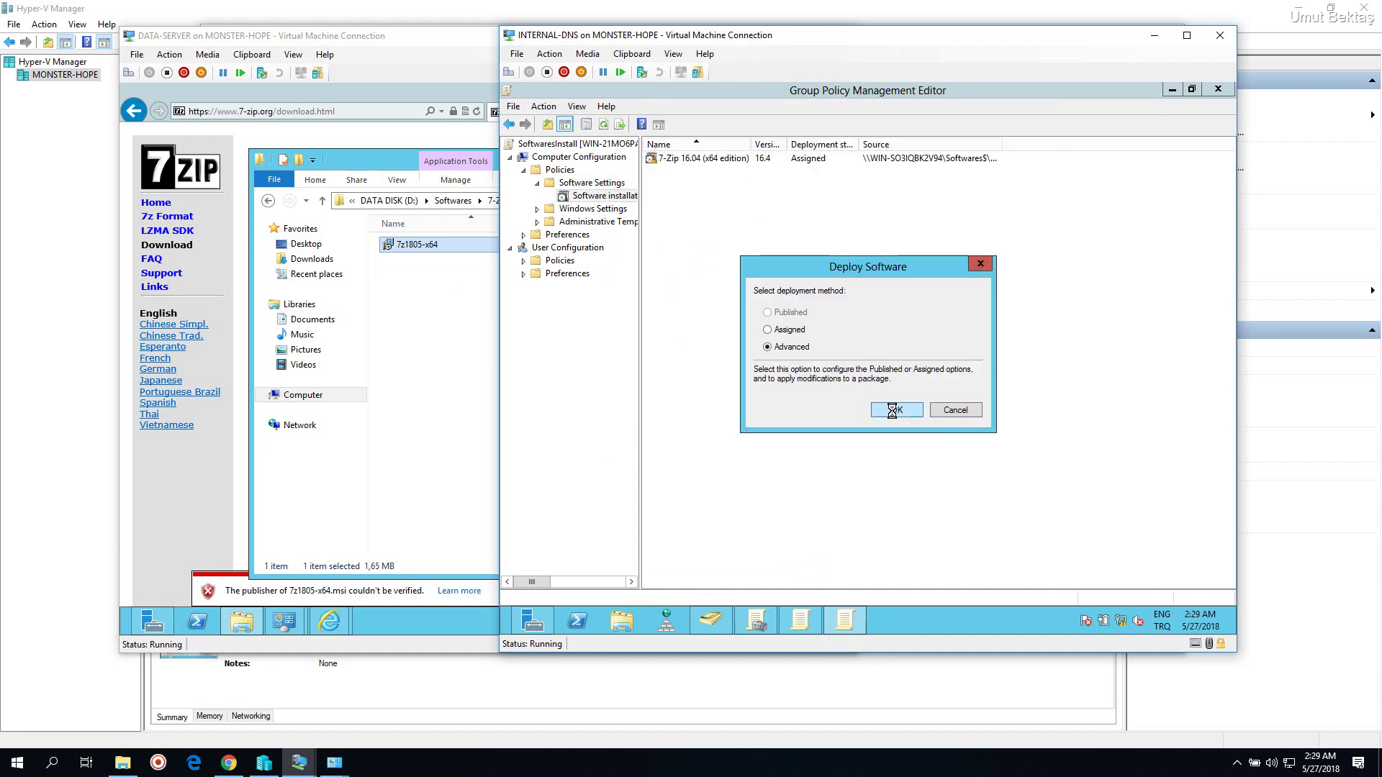
pyautogui.click(892, 410)
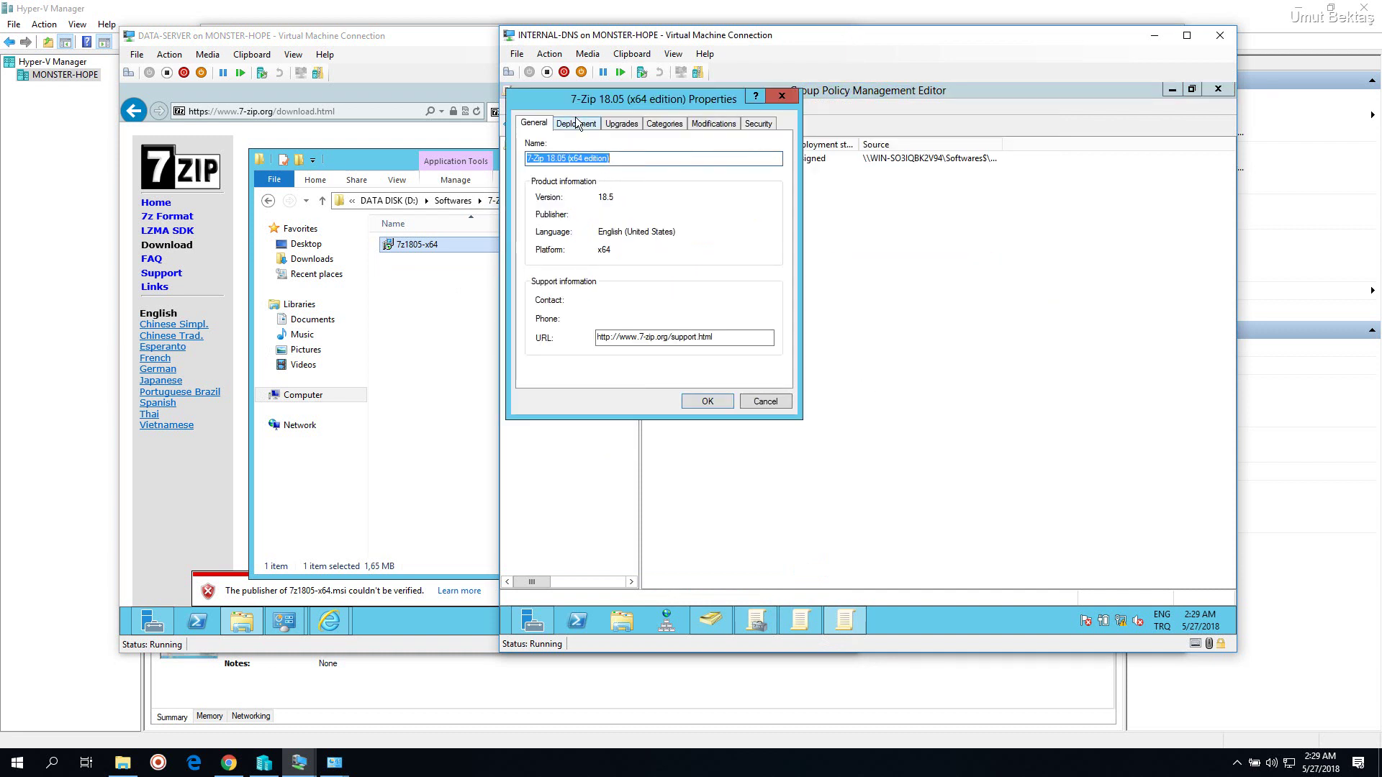
pyautogui.click(576, 122)
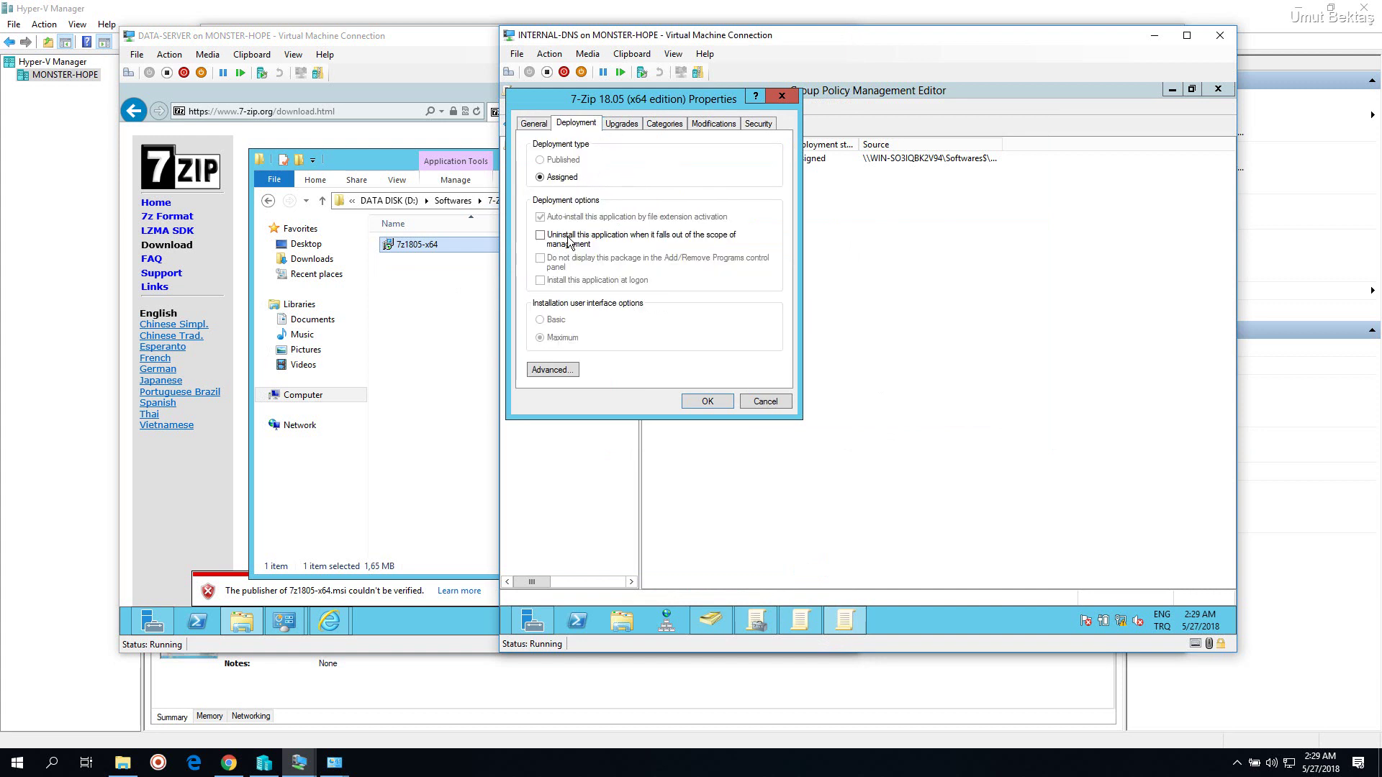
pyautogui.click(555, 370)
pyautogui.click(574, 157)
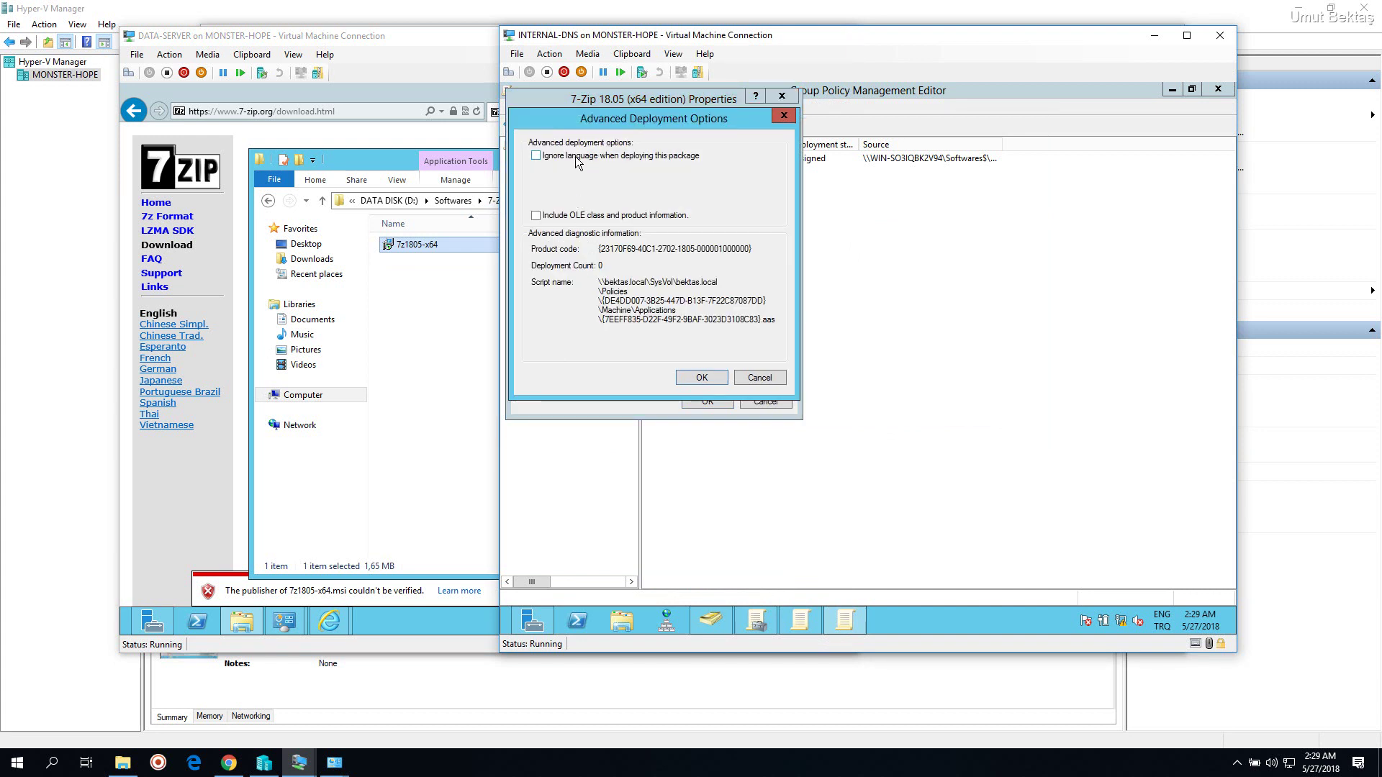
pyautogui.click(694, 382)
pyautogui.click(622, 123)
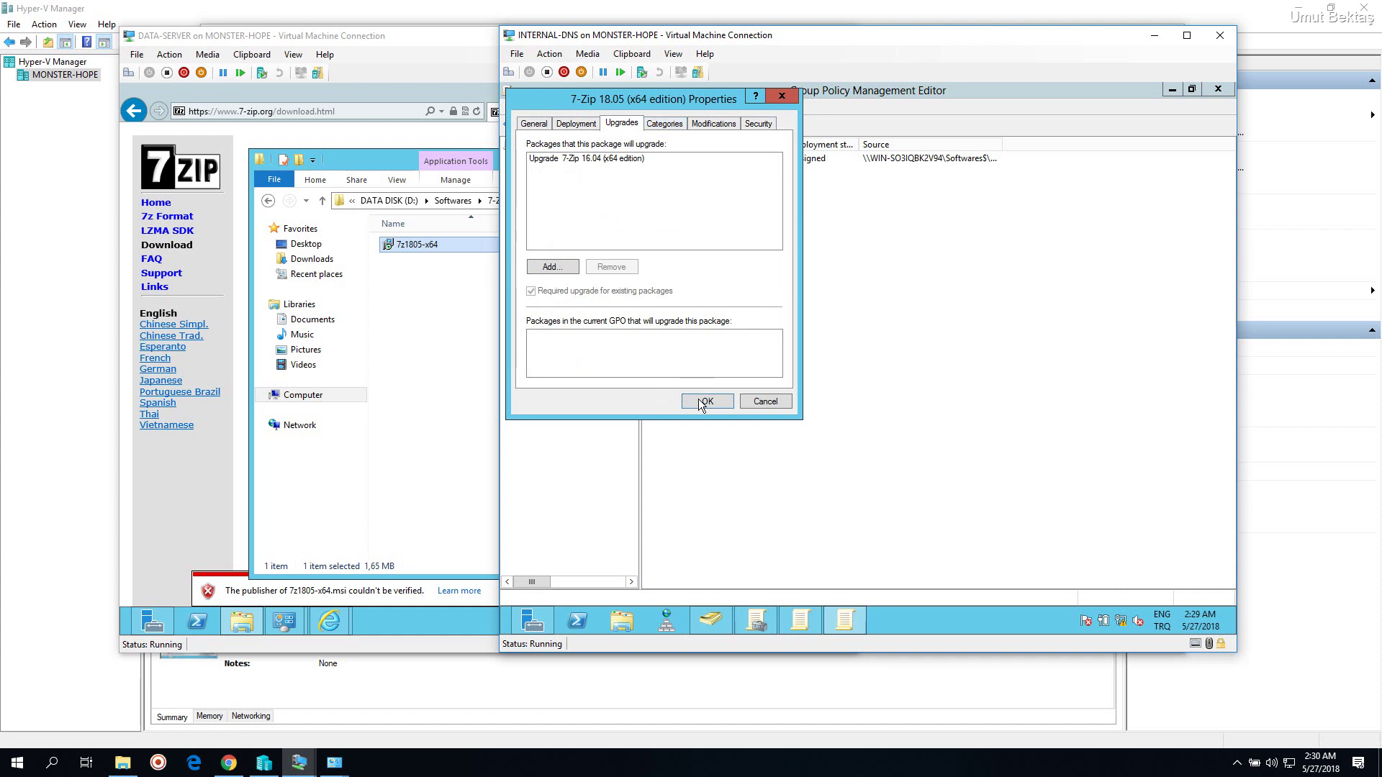
pyautogui.click(705, 401)
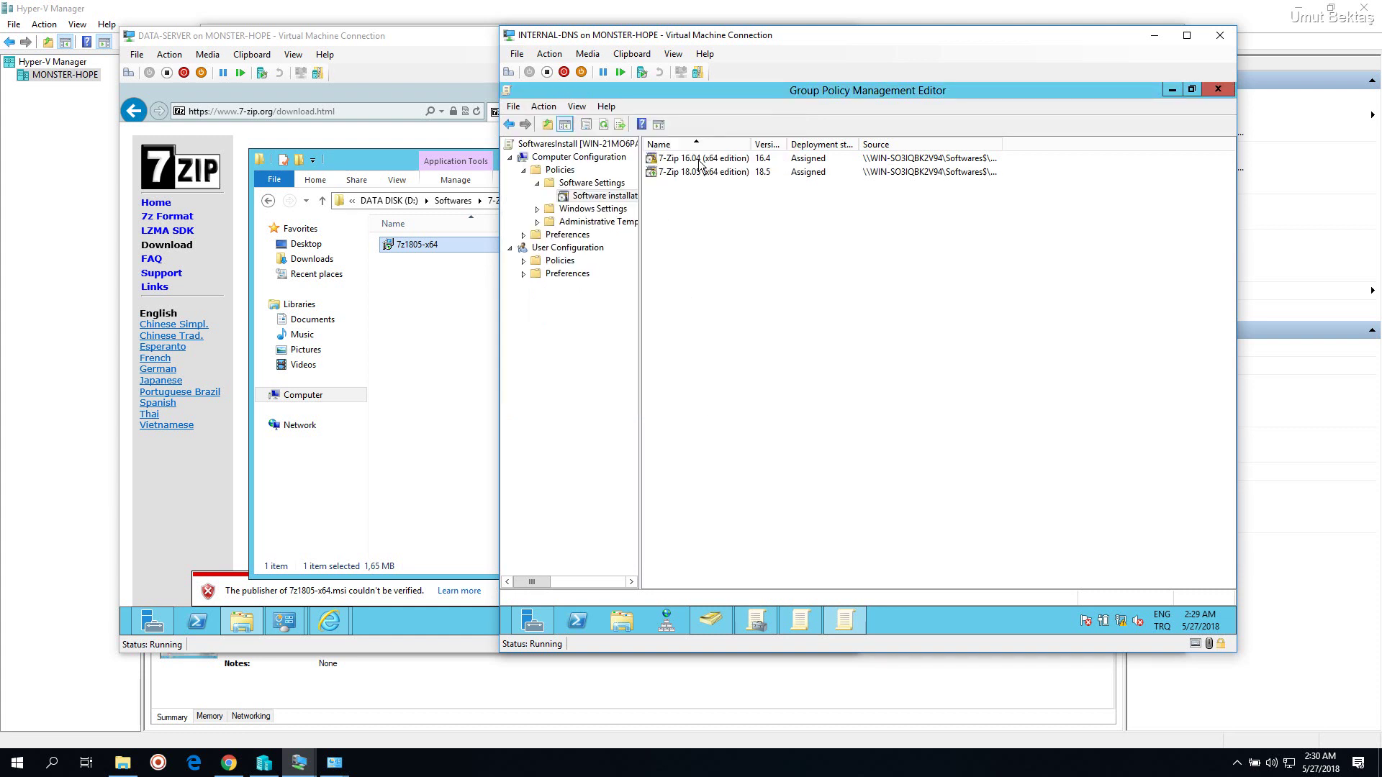
pyautogui.moveTo(826, 41); pyautogui.dragTo(692, 41)
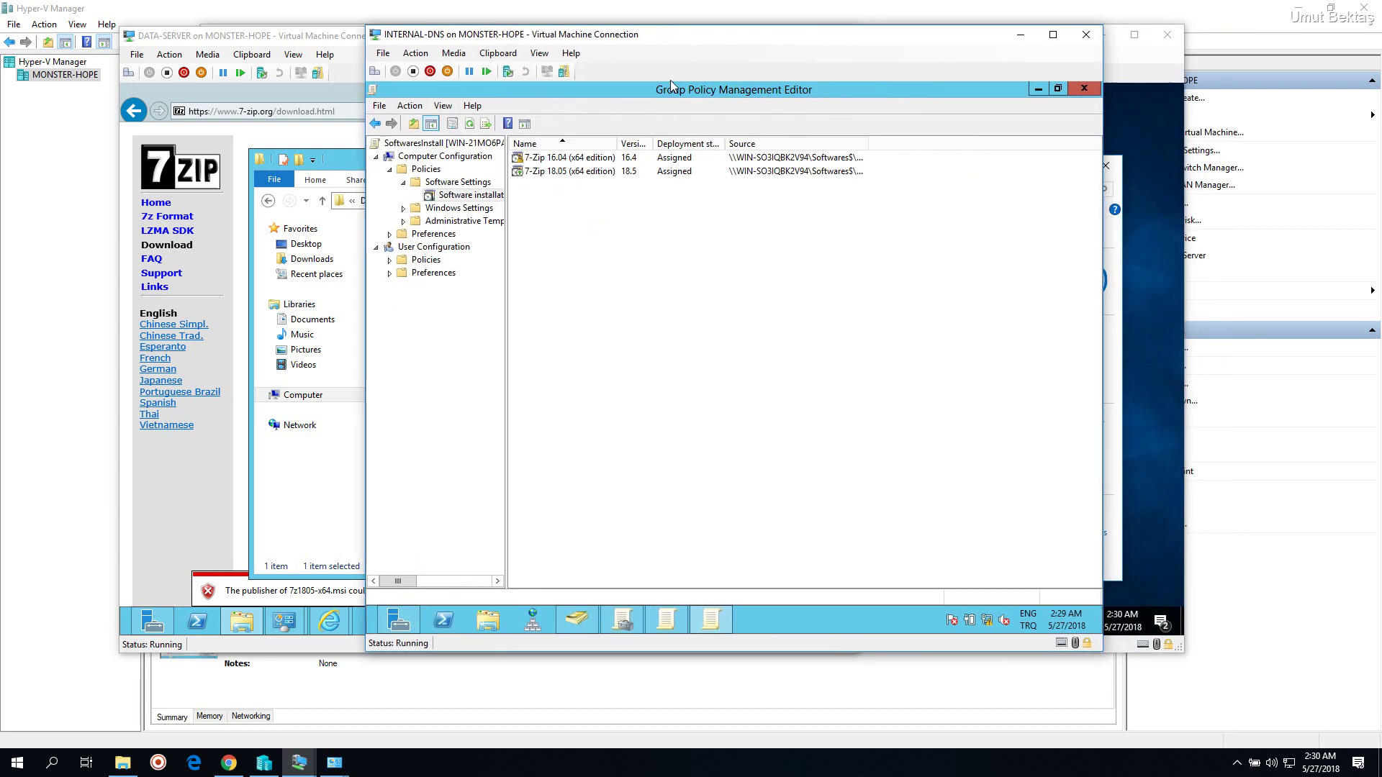
pyautogui.click(525, 160)
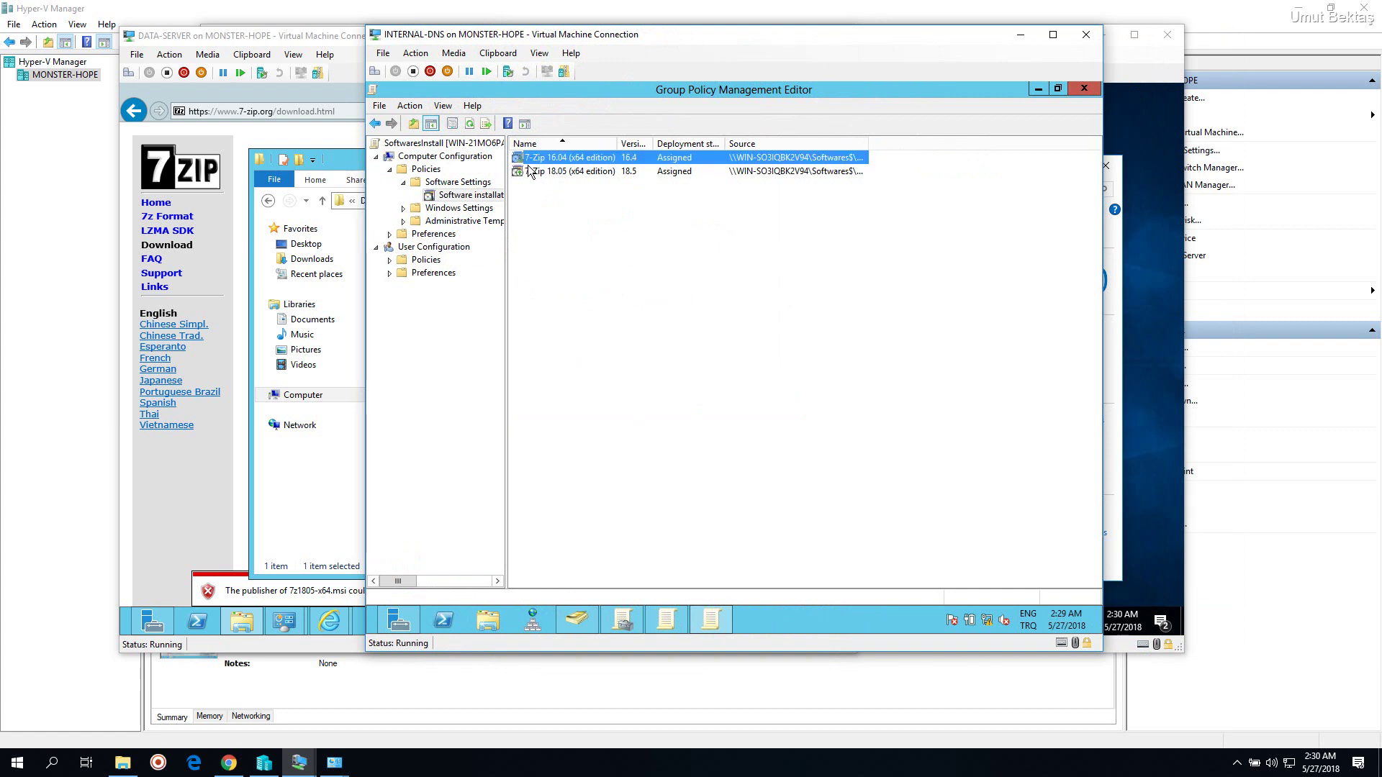
pyautogui.click(538, 210)
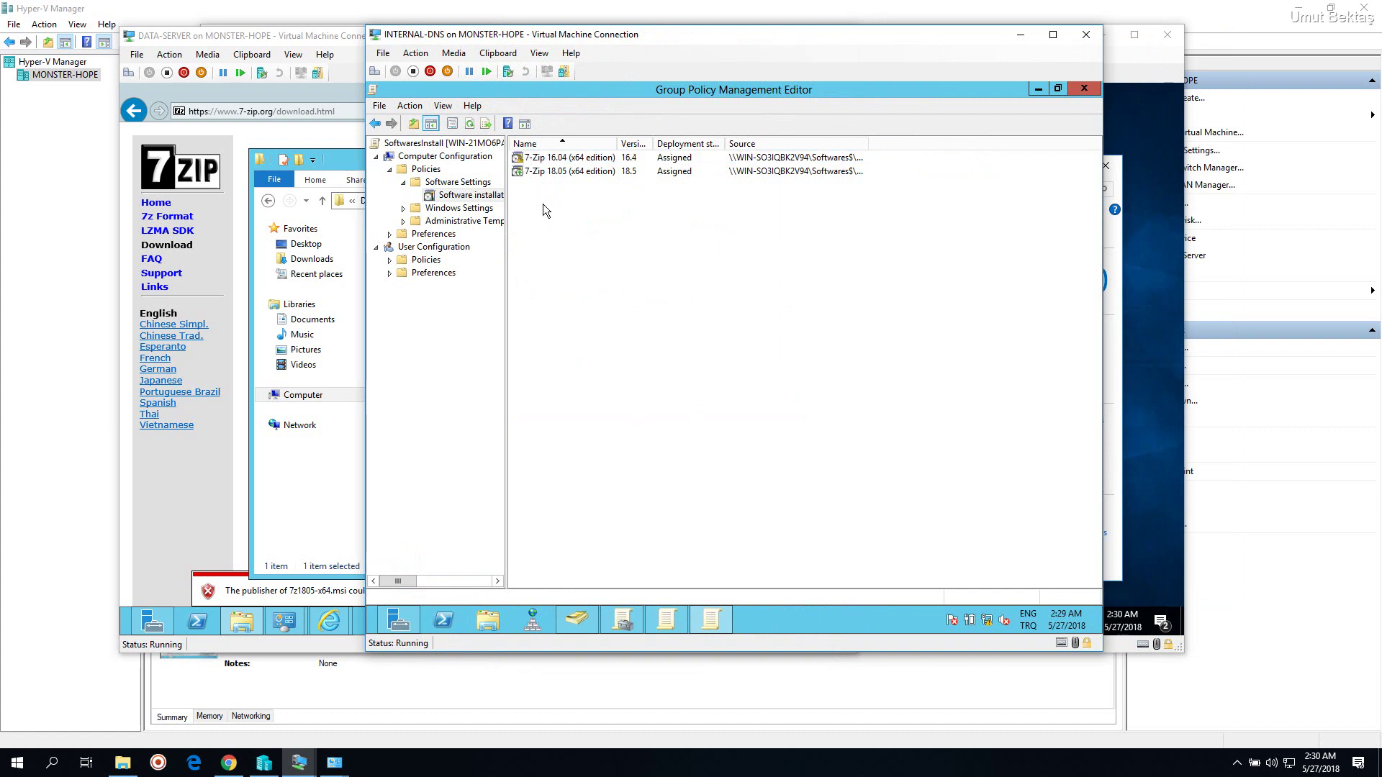
pyautogui.click(522, 162)
pyautogui.click(524, 173)
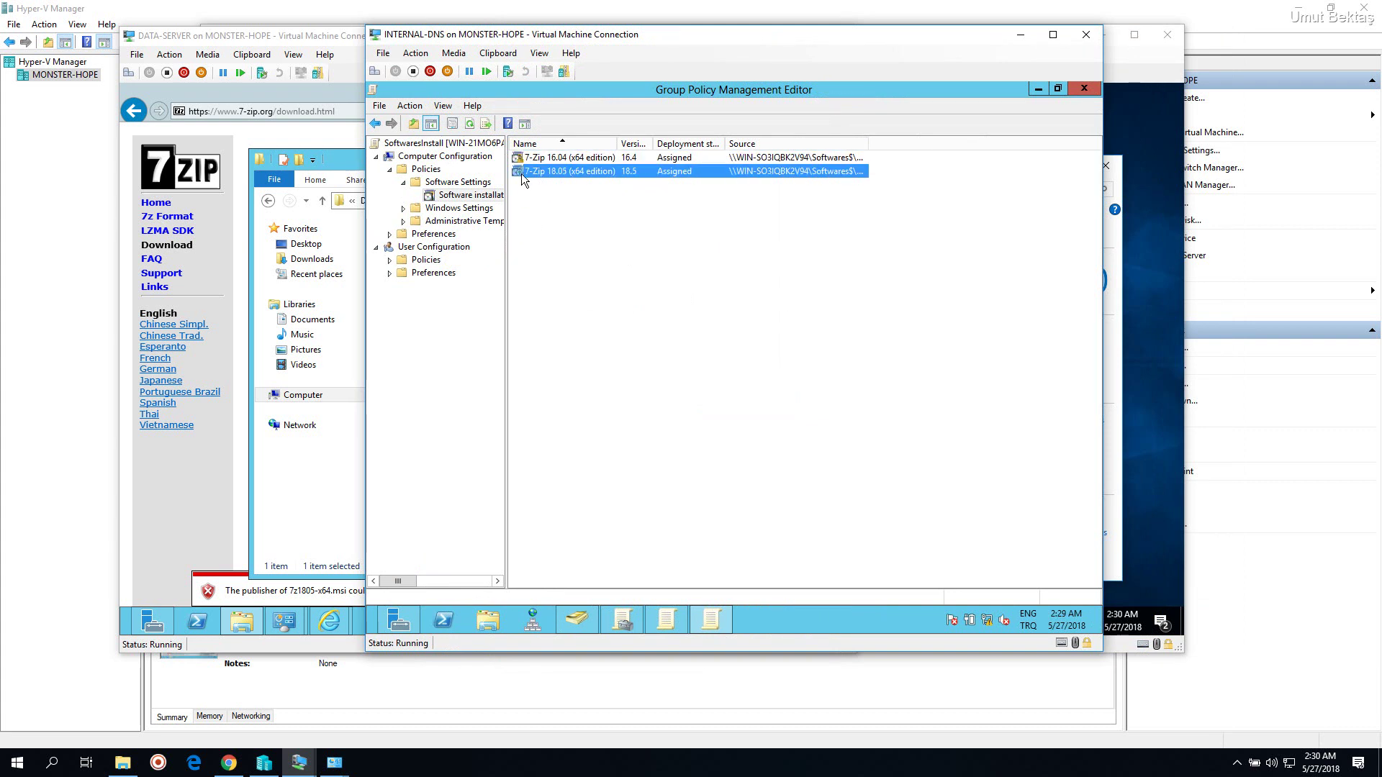
pyautogui.click(539, 191)
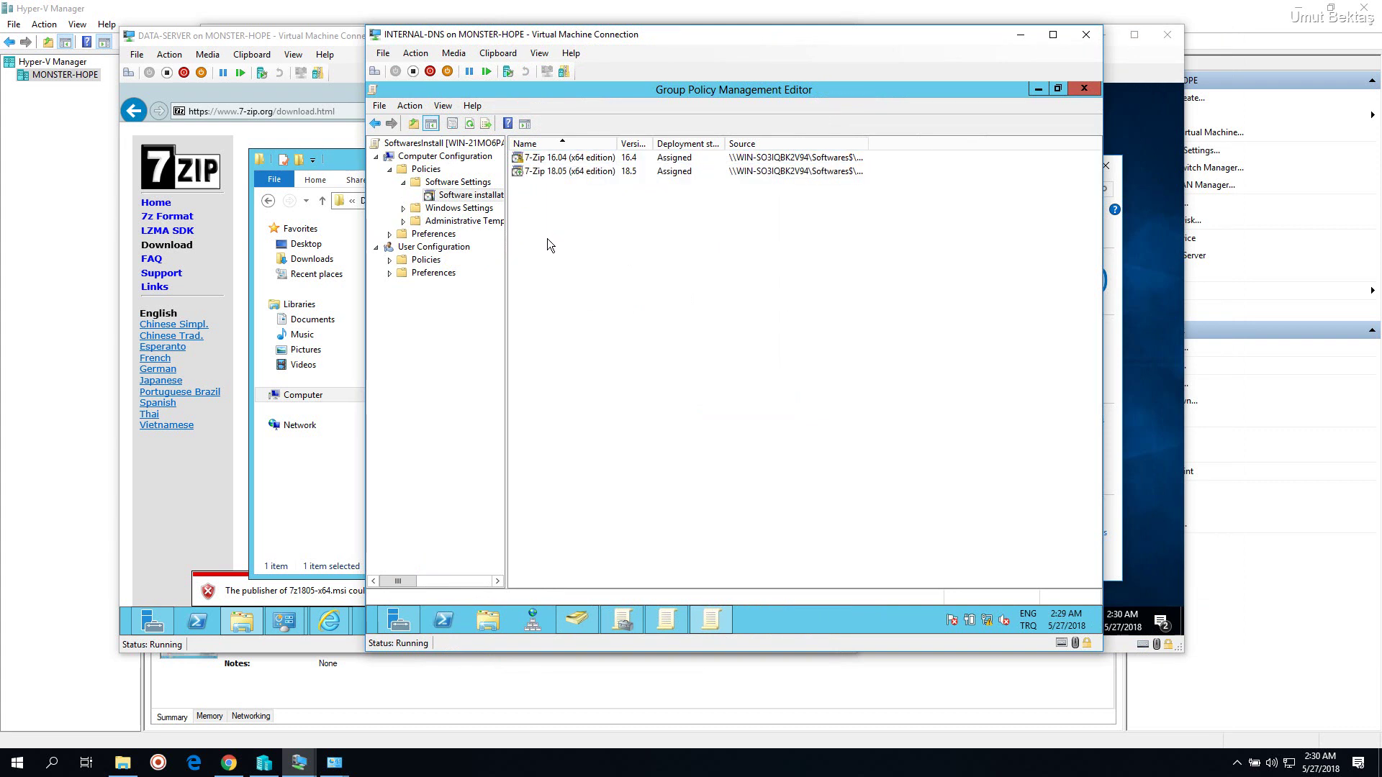
pyautogui.click(541, 160)
pyautogui.click(544, 176)
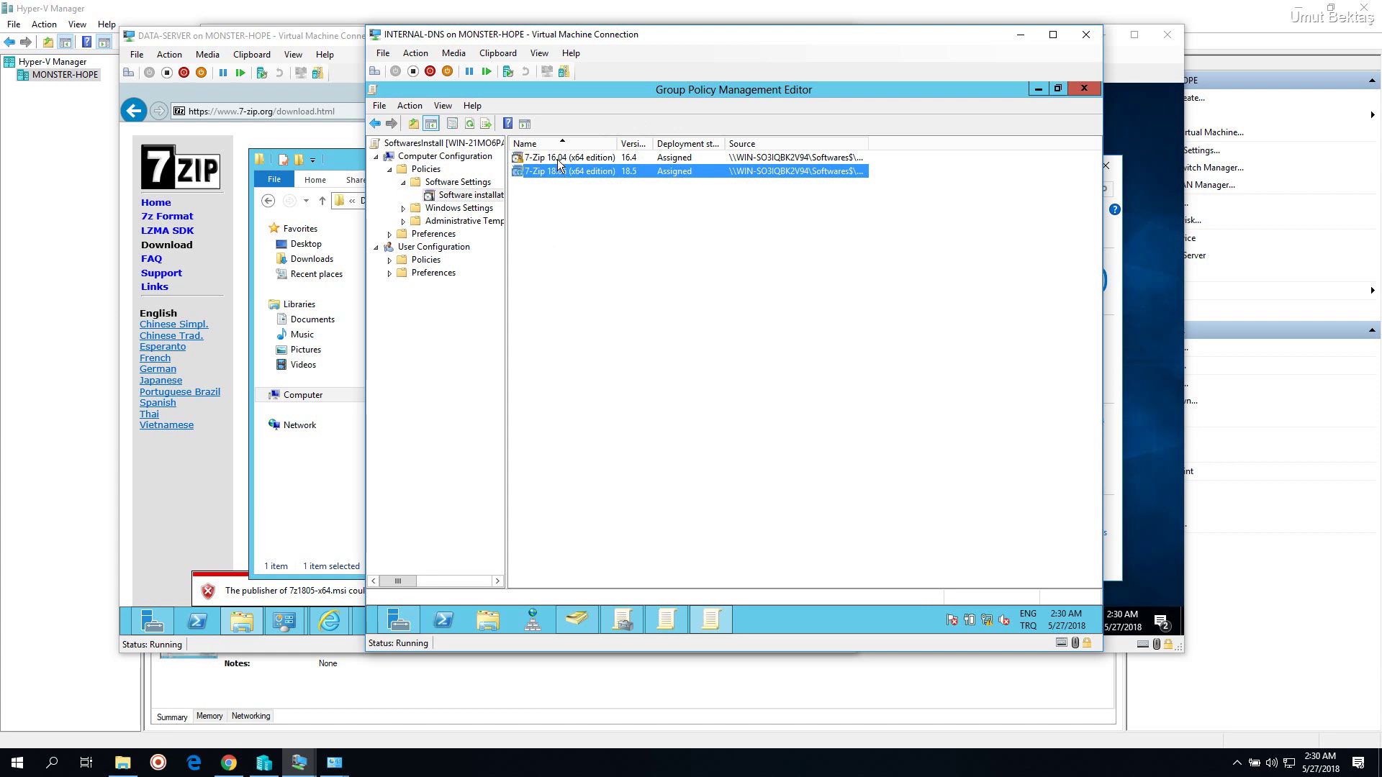
pyautogui.click(557, 158)
pyautogui.click(560, 173)
pyautogui.click(563, 159)
pyautogui.click(560, 173)
pyautogui.click(574, 157)
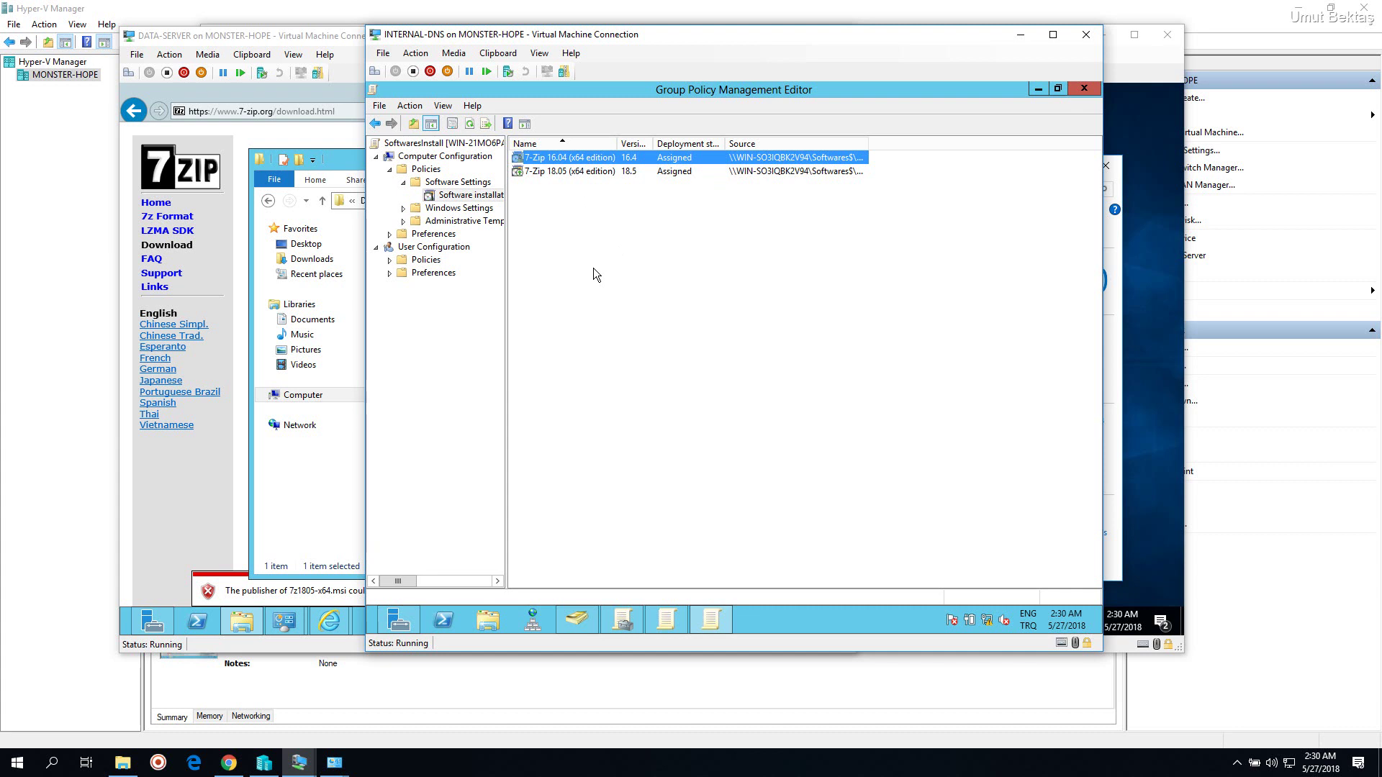
pyautogui.click(594, 268)
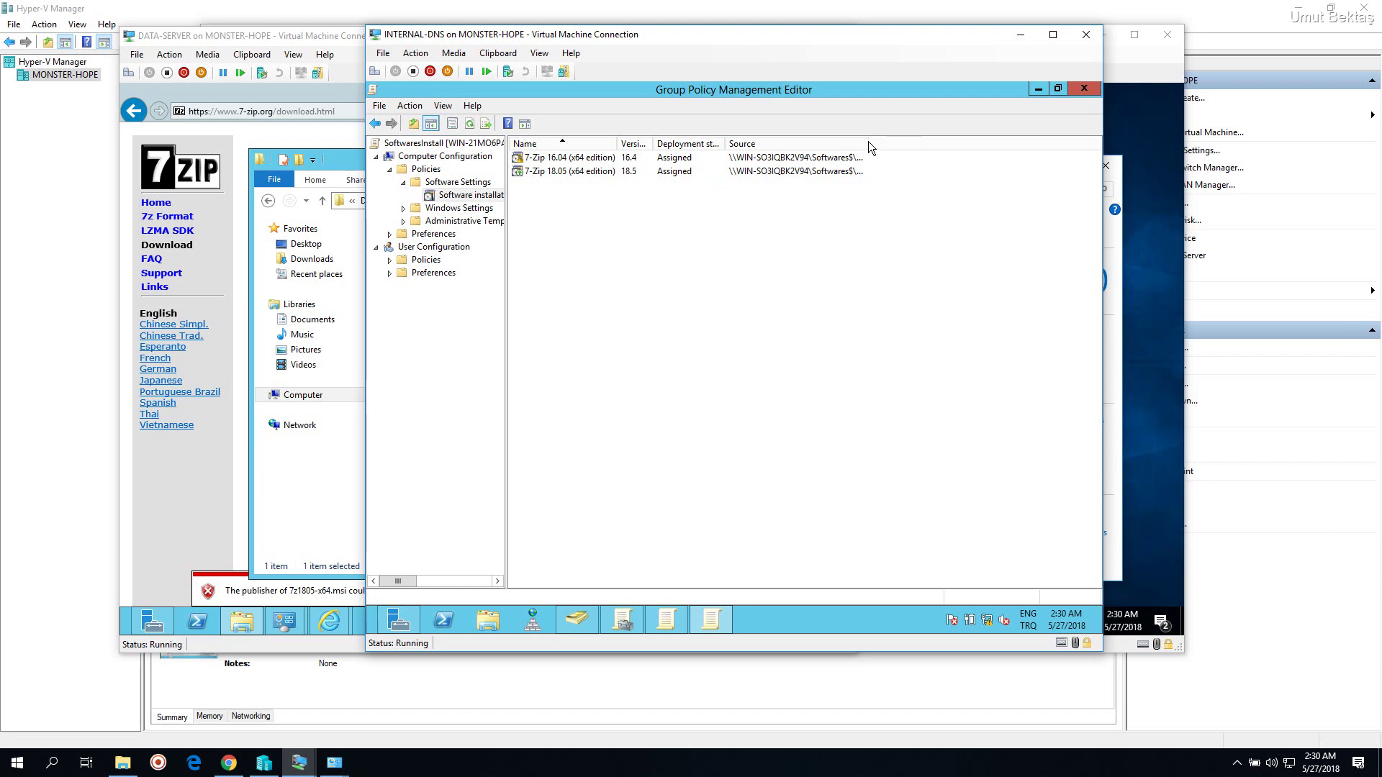
# Compare the 7-Zip 16.04 and 18.05 entries and their Source paths, then close the editor
pyautogui.moveTo(868, 141); pyautogui.dragTo(1014, 142)
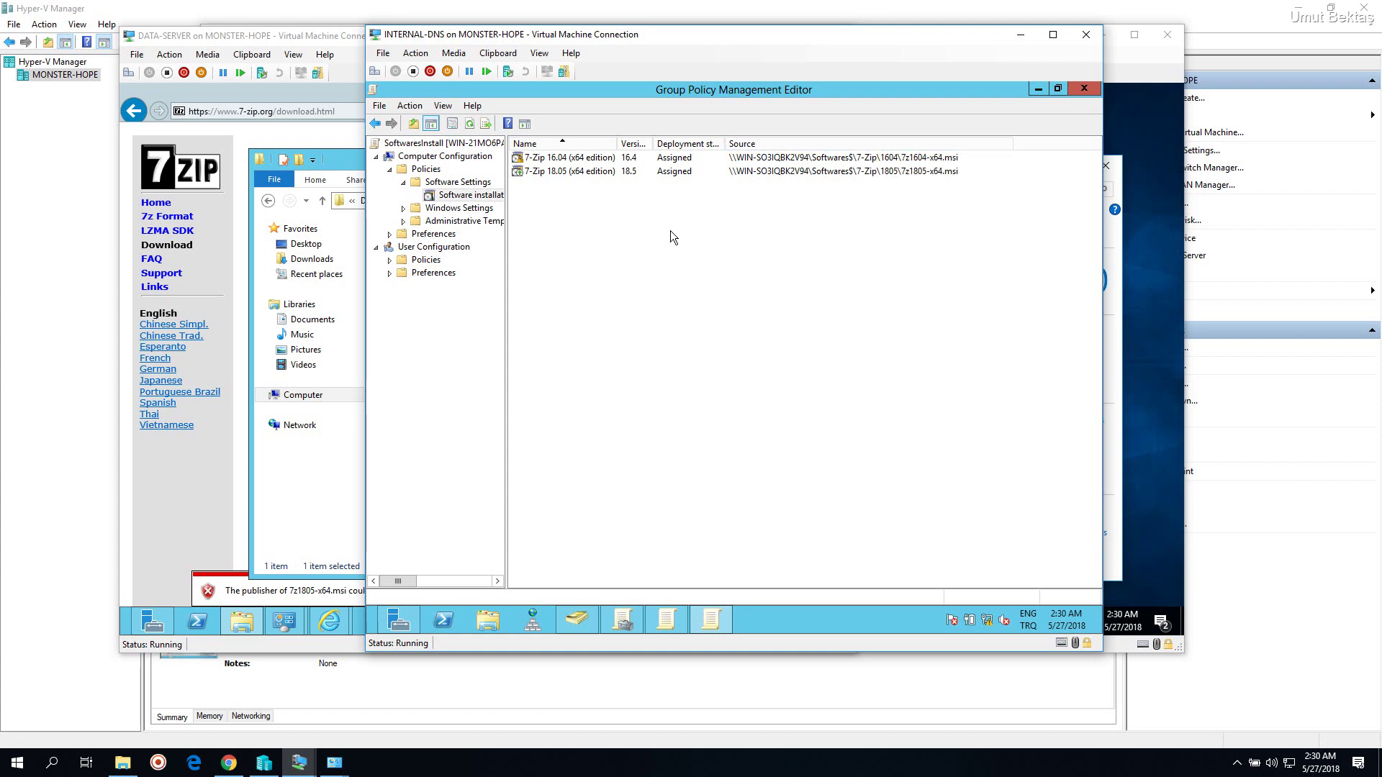
pyautogui.click(567, 173)
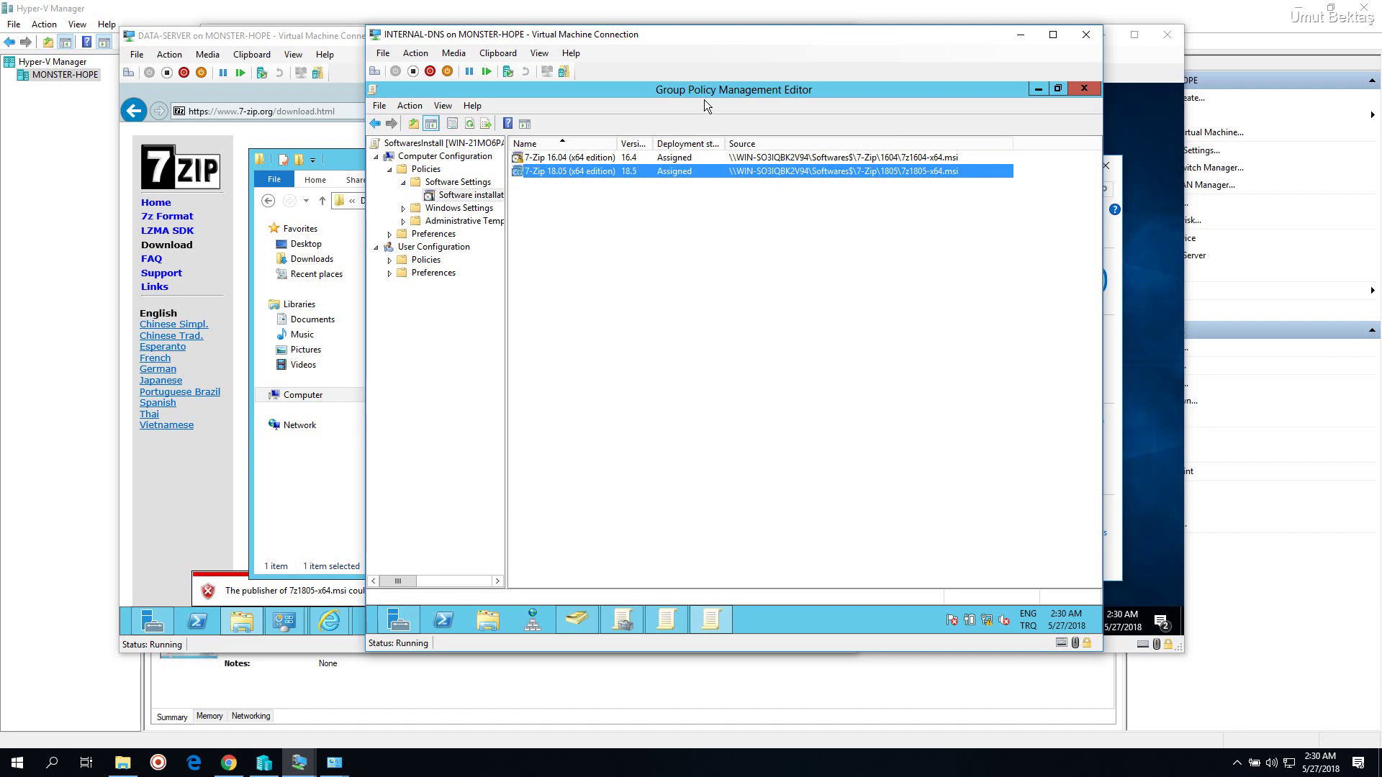
pyautogui.click(547, 160)
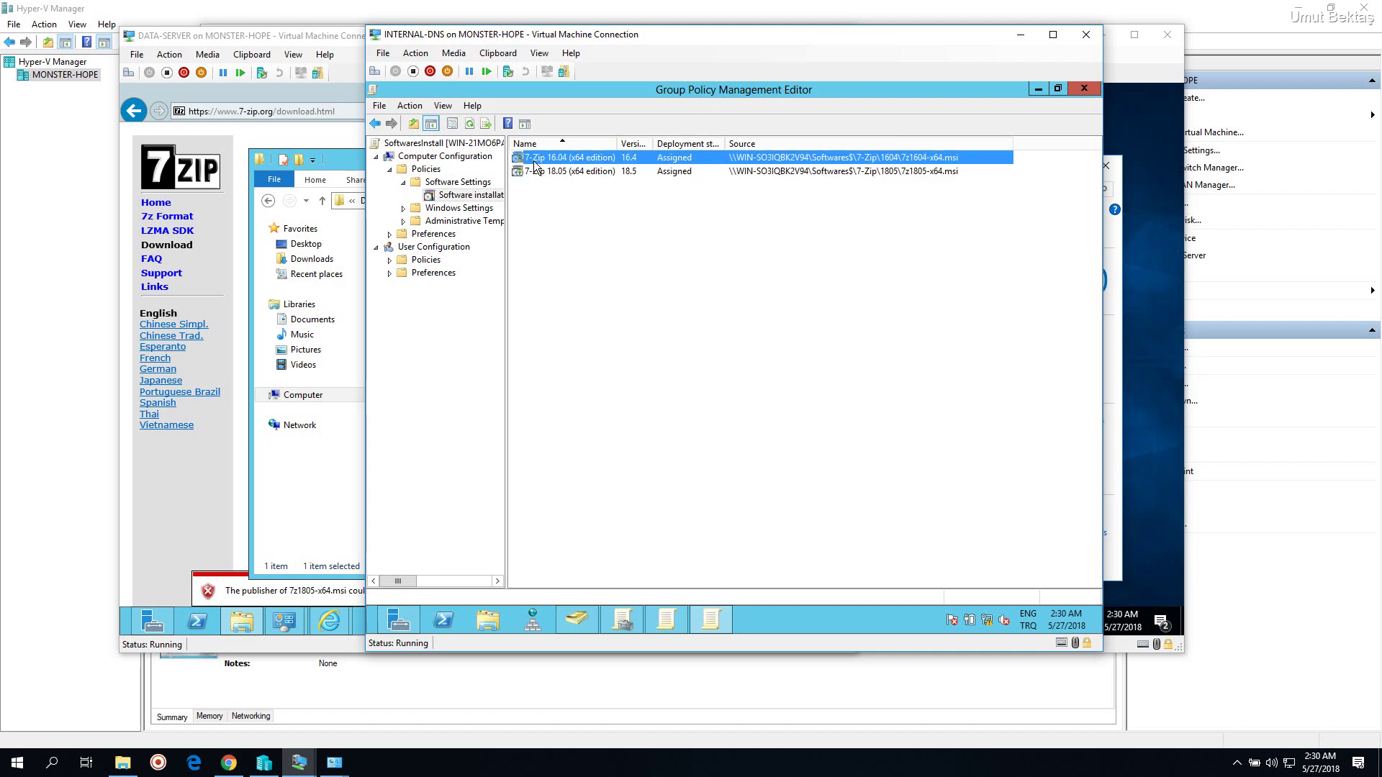
pyautogui.click(556, 176)
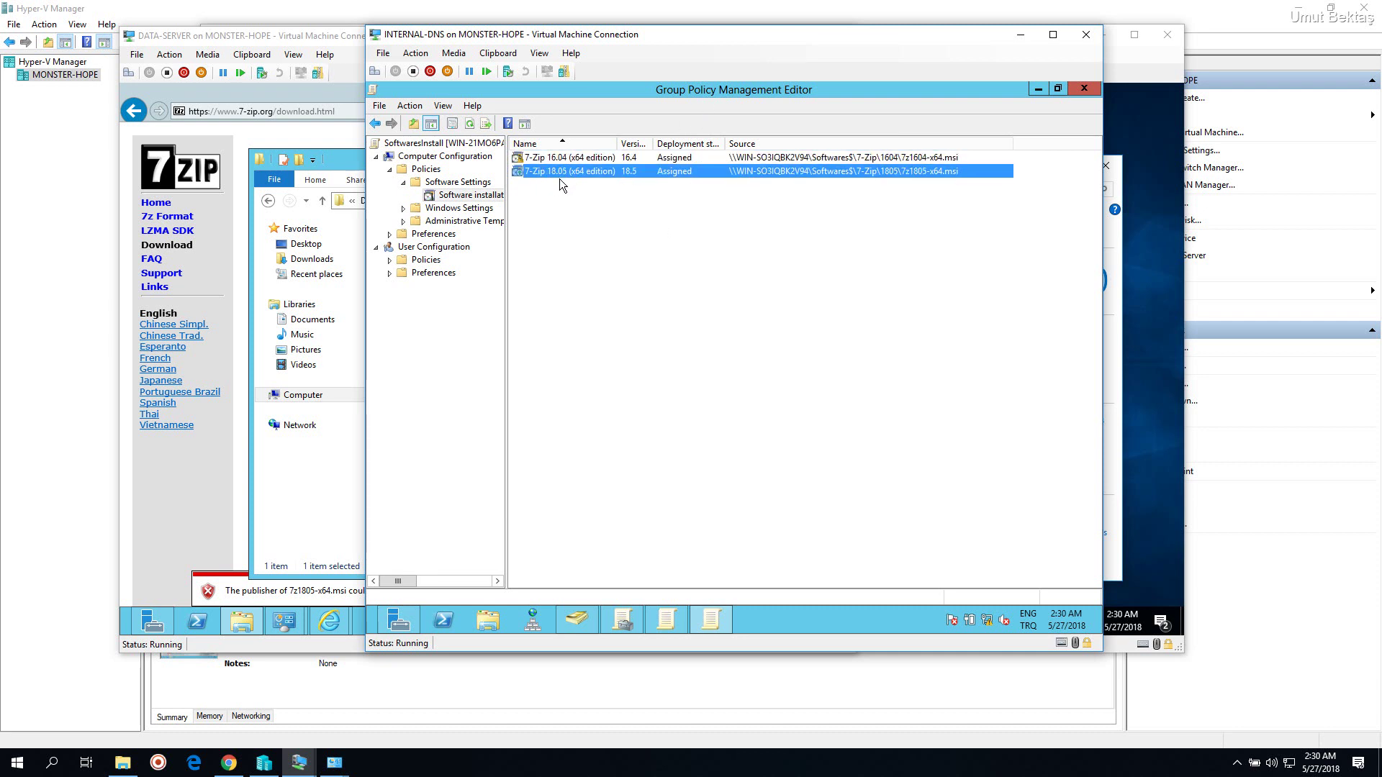
pyautogui.click(562, 160)
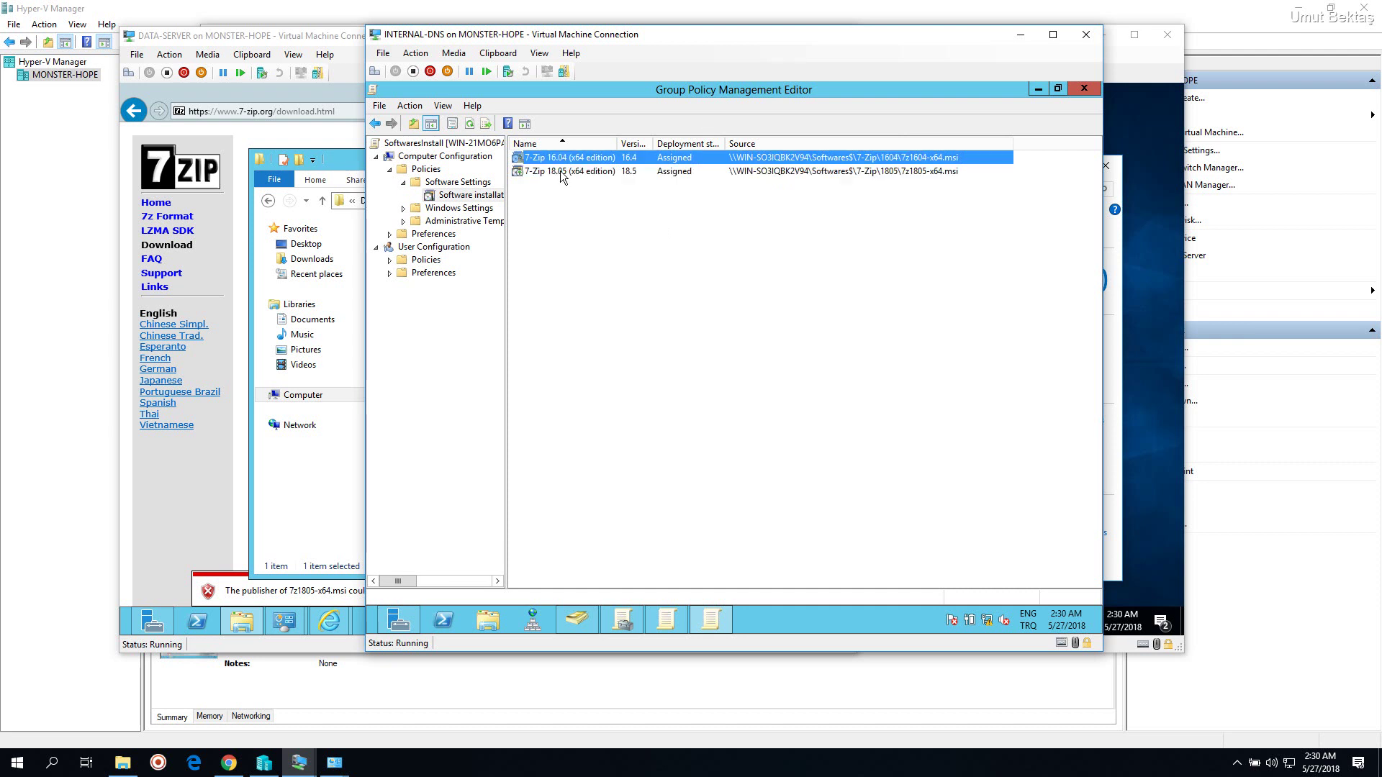
pyautogui.click(562, 175)
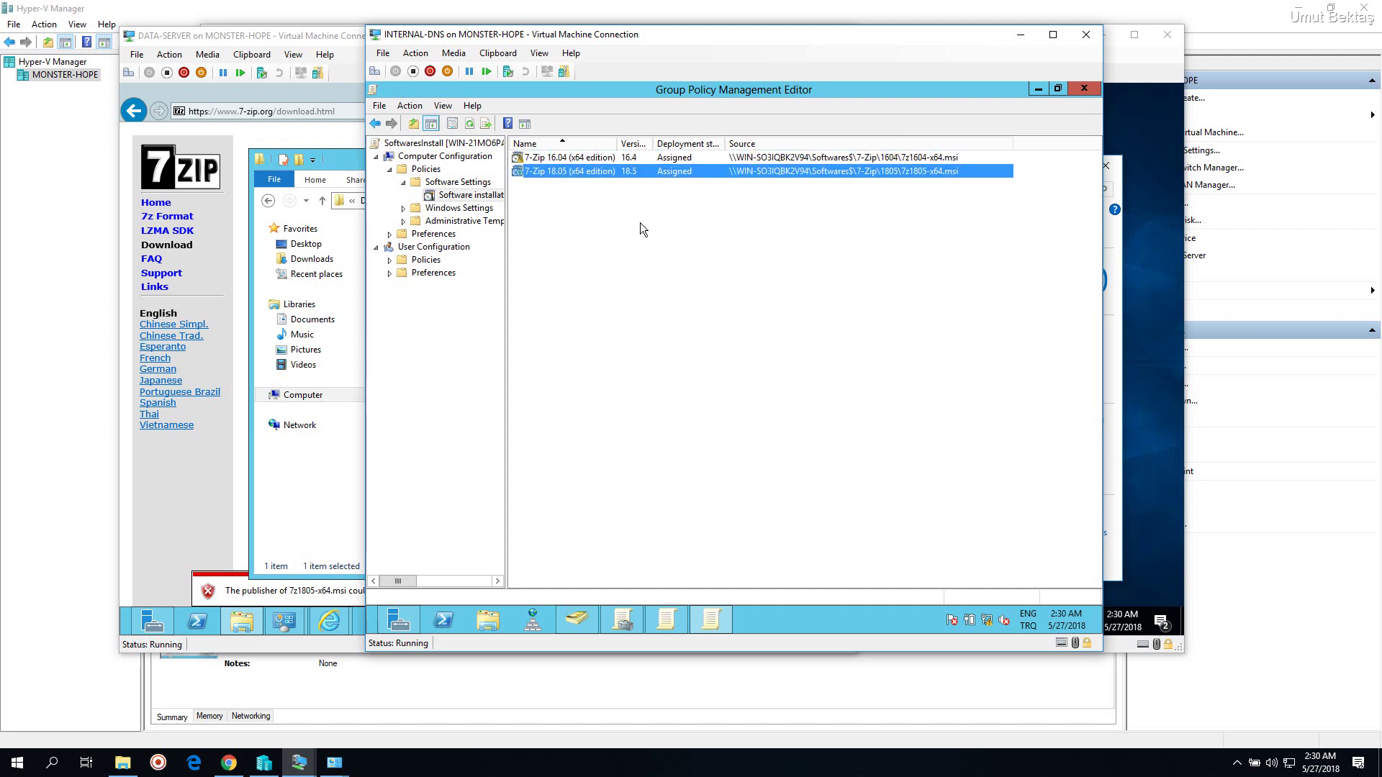
pyautogui.click(628, 284)
pyautogui.click(1084, 88)
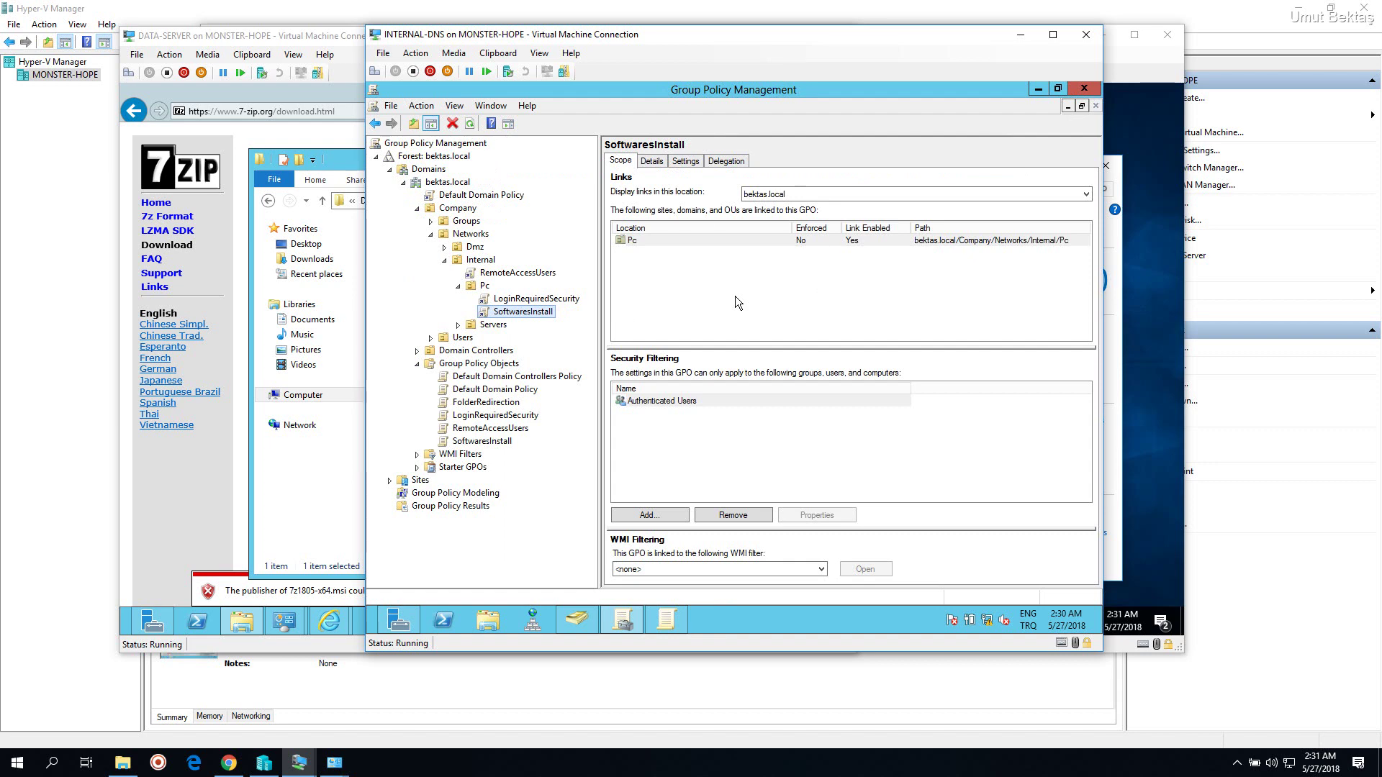
# On DATA-SERVER, close the 1805 folder window, Internet Explorer and the downloads list
pyautogui.click(336, 164)
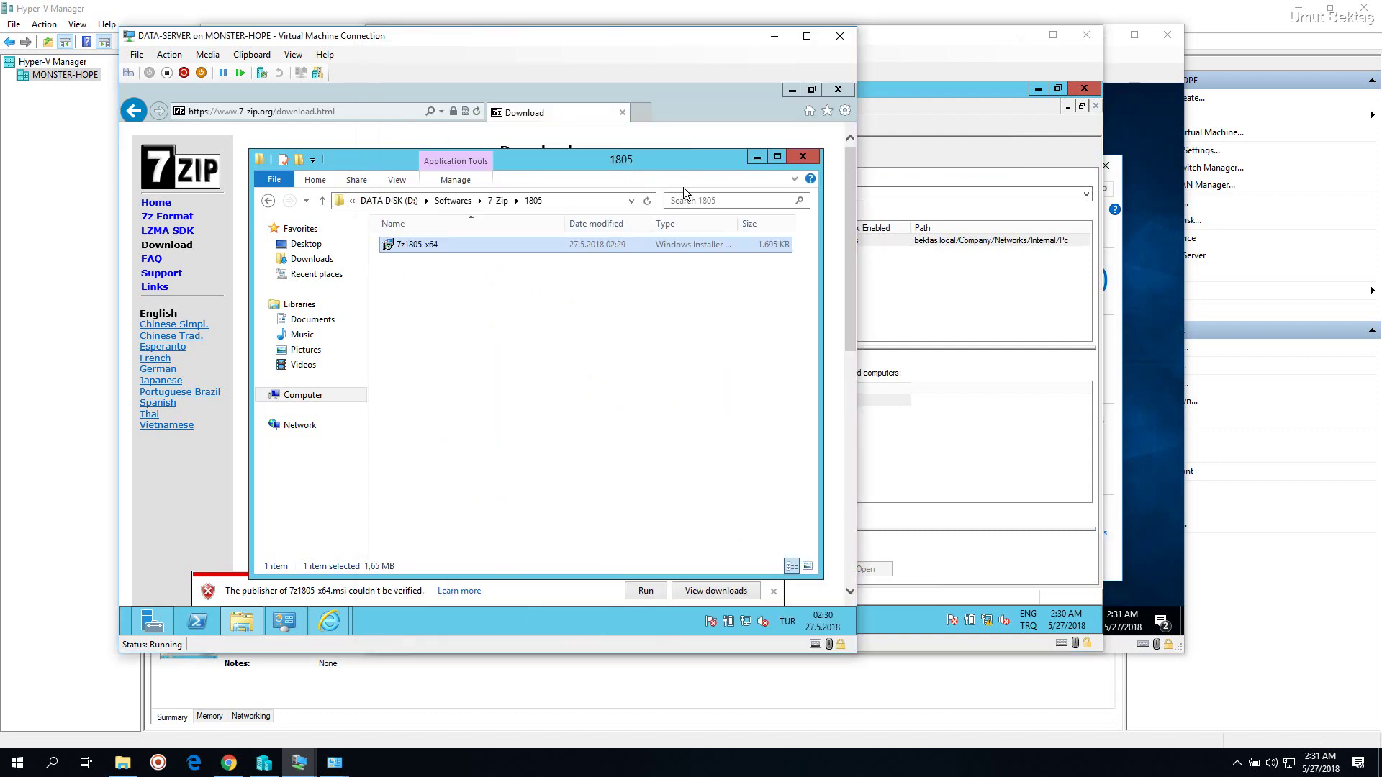
pyautogui.click(804, 157)
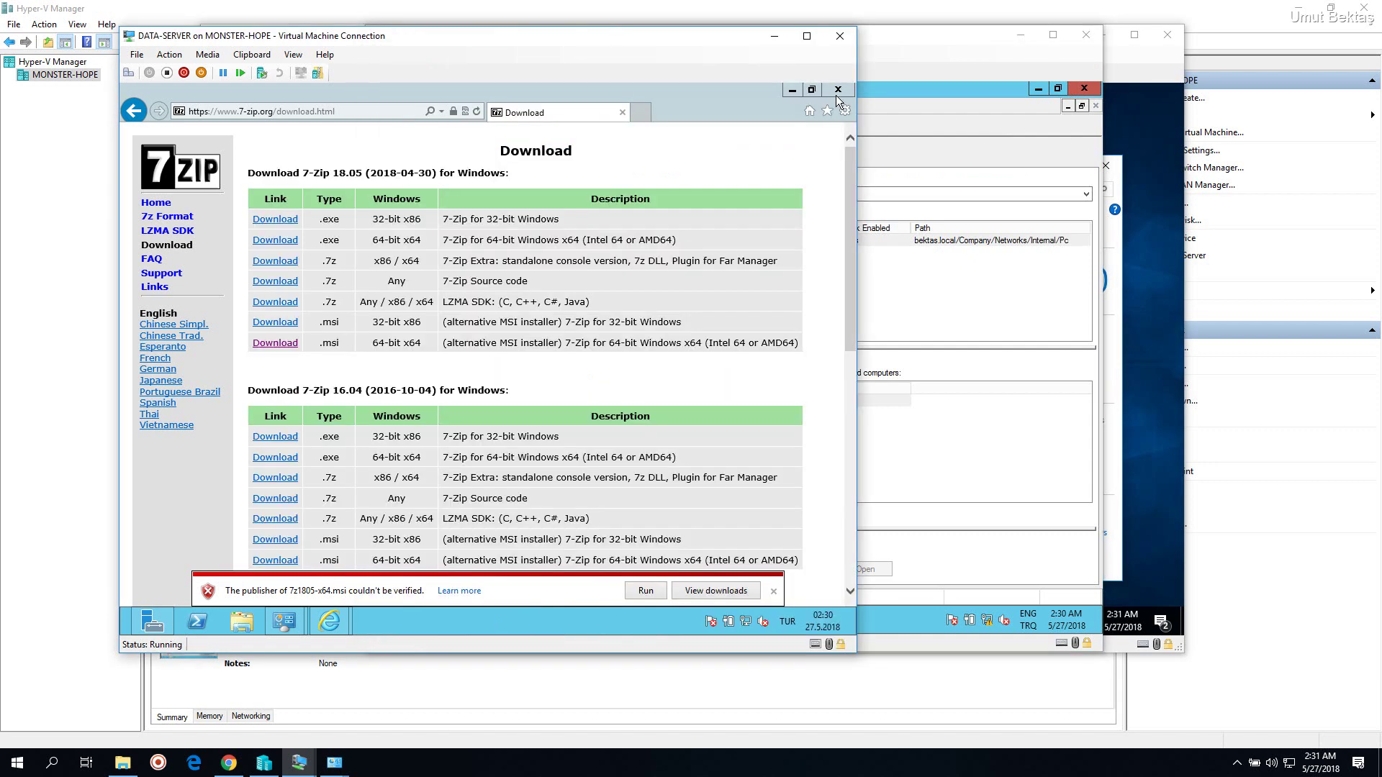
pyautogui.click(716, 591)
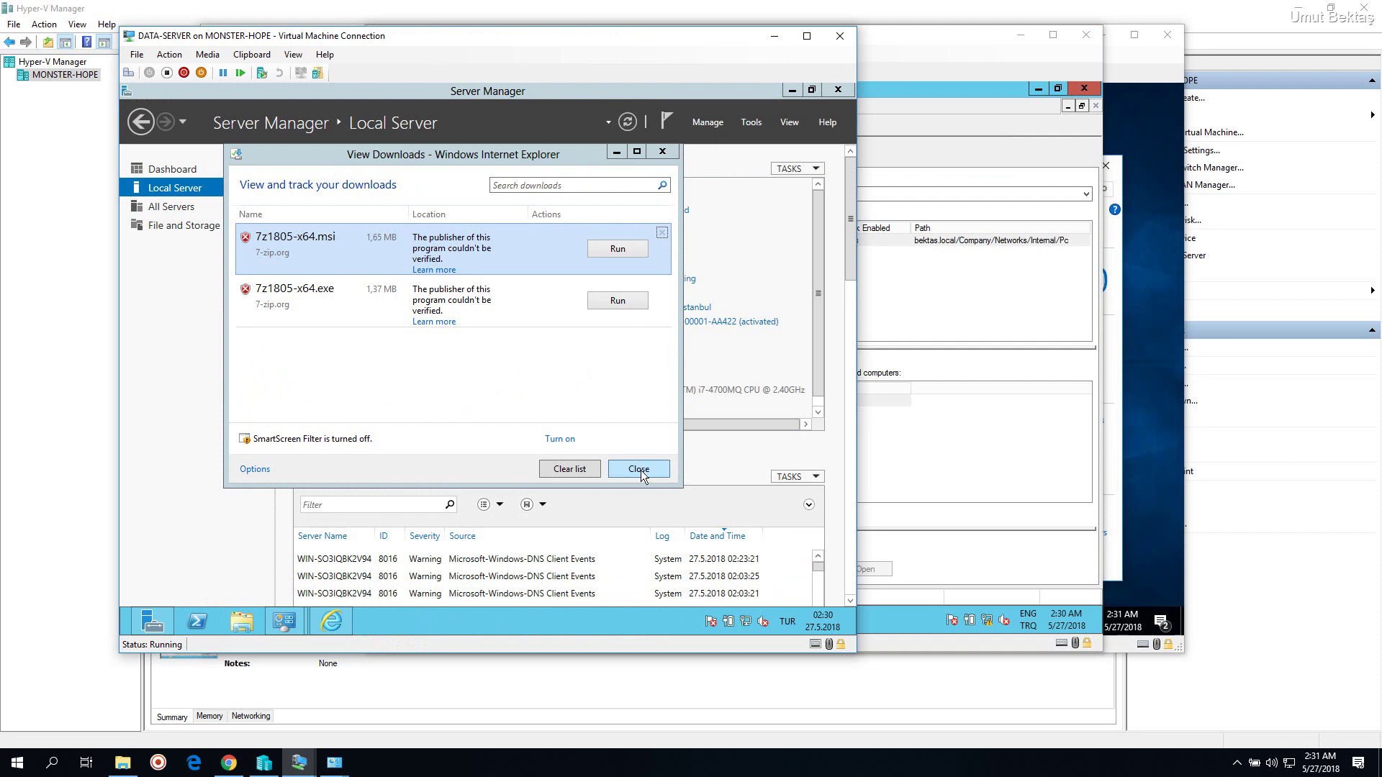
pyautogui.click(639, 469)
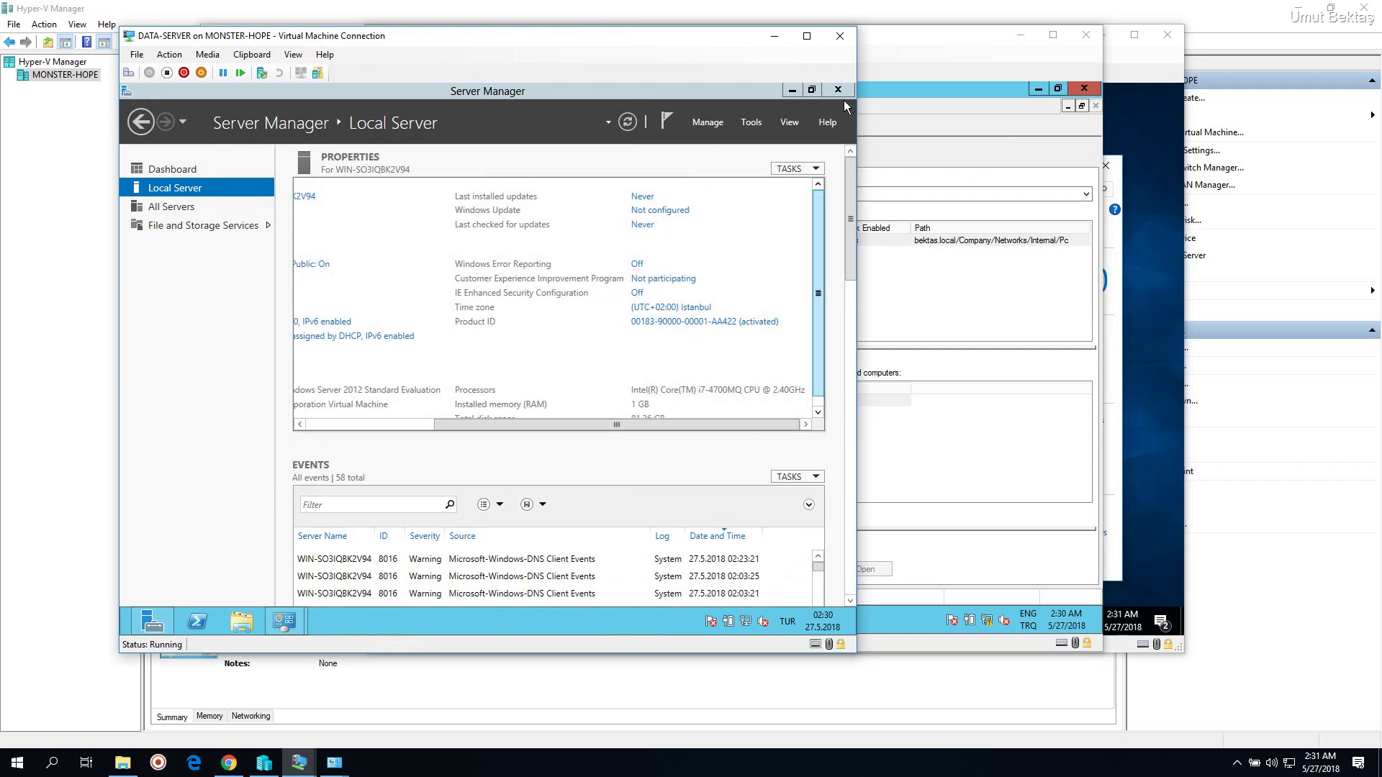
# Disable the Ethernet 2 adapter through Network and Sharing Center and close its windows
pyautogui.rightClick(745, 628)
pyautogui.click(750, 617)
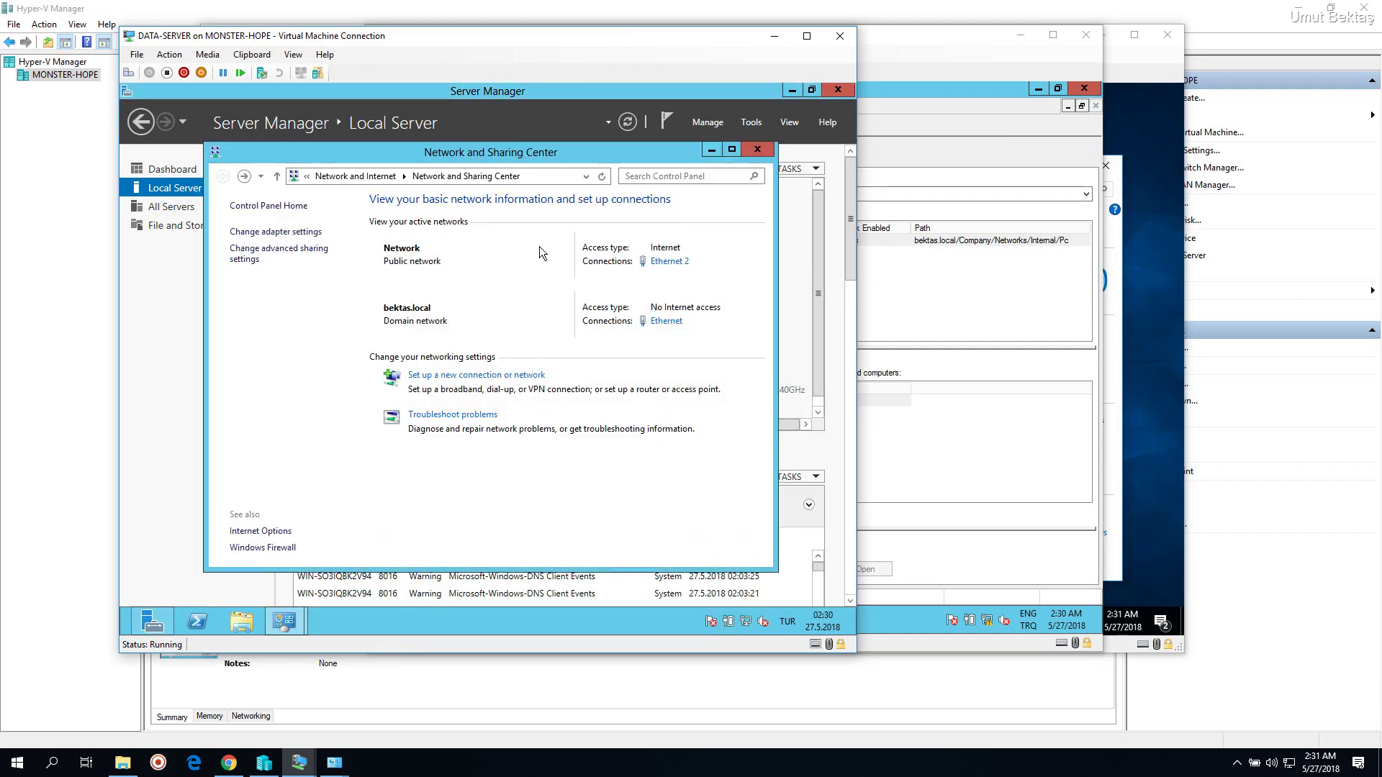
pyautogui.click(297, 232)
pyautogui.rightClick(502, 262)
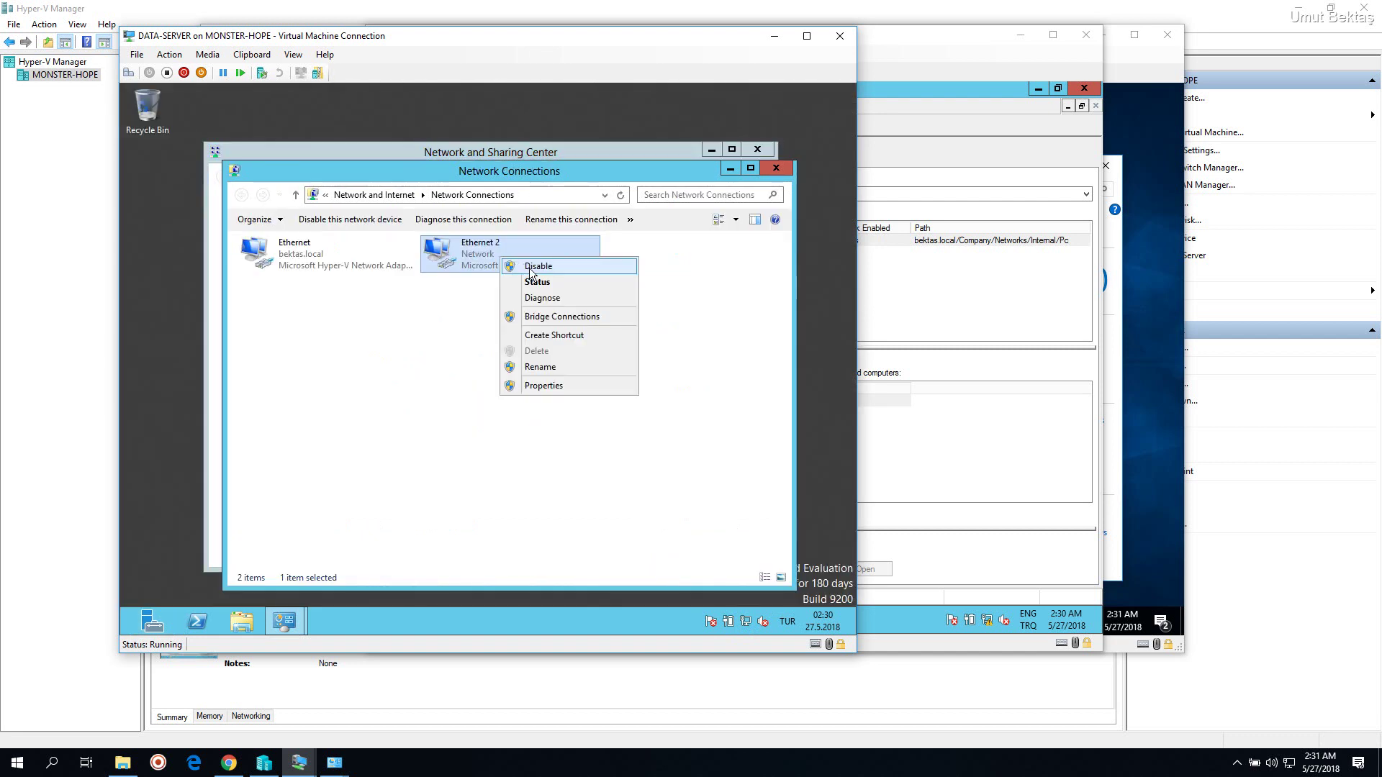
pyautogui.click(744, 228)
pyautogui.click(773, 170)
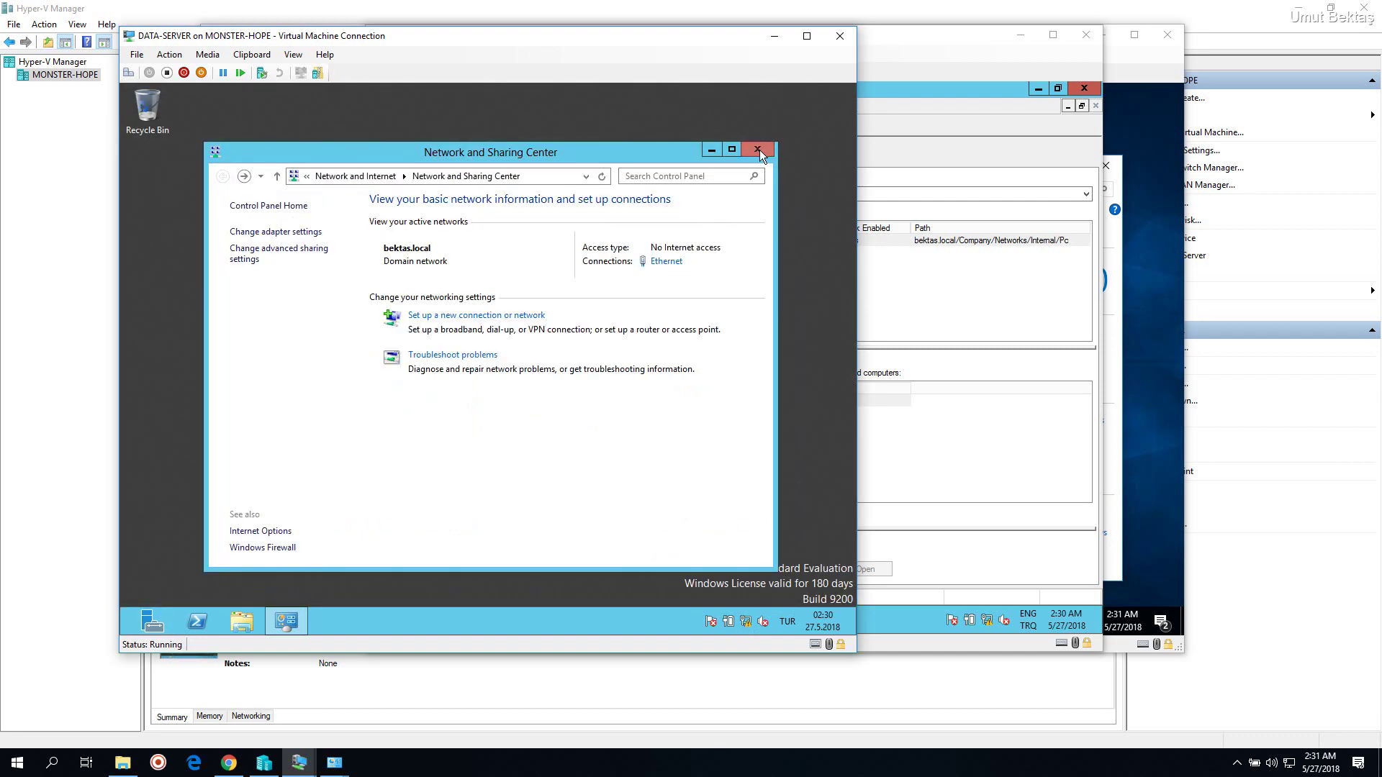
pyautogui.click(757, 149)
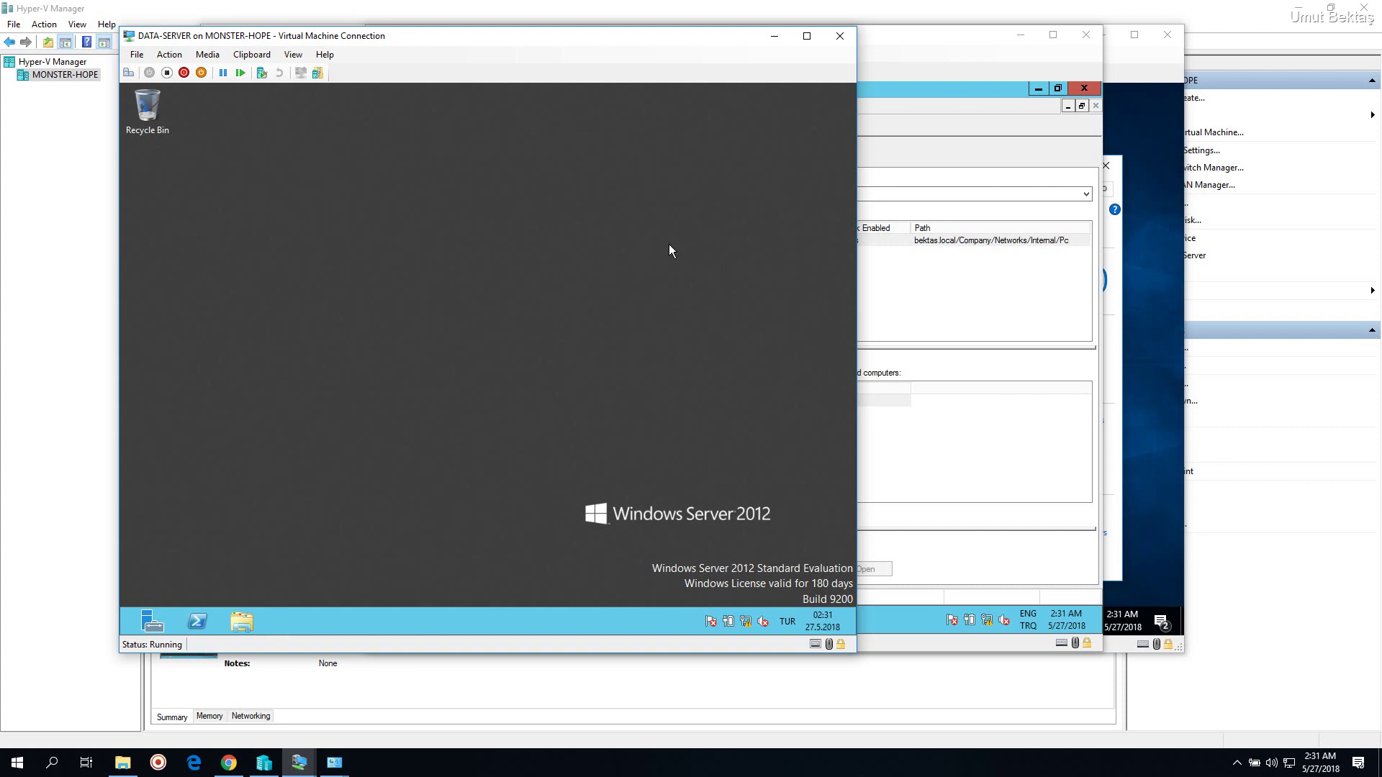
# On INTERNAL-PC, close System and run gpupdate /force in a command prompt
pyautogui.click(775, 39)
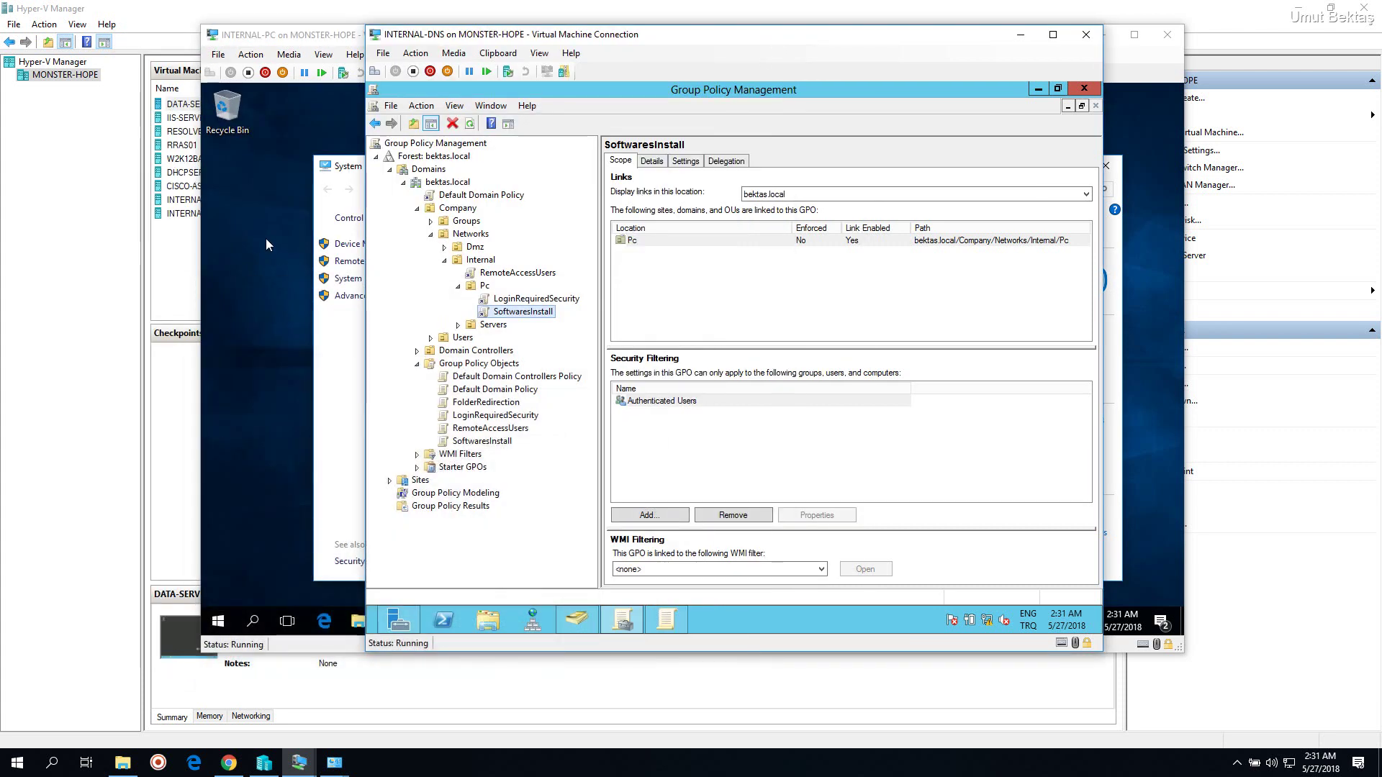
pyautogui.click(1159, 197)
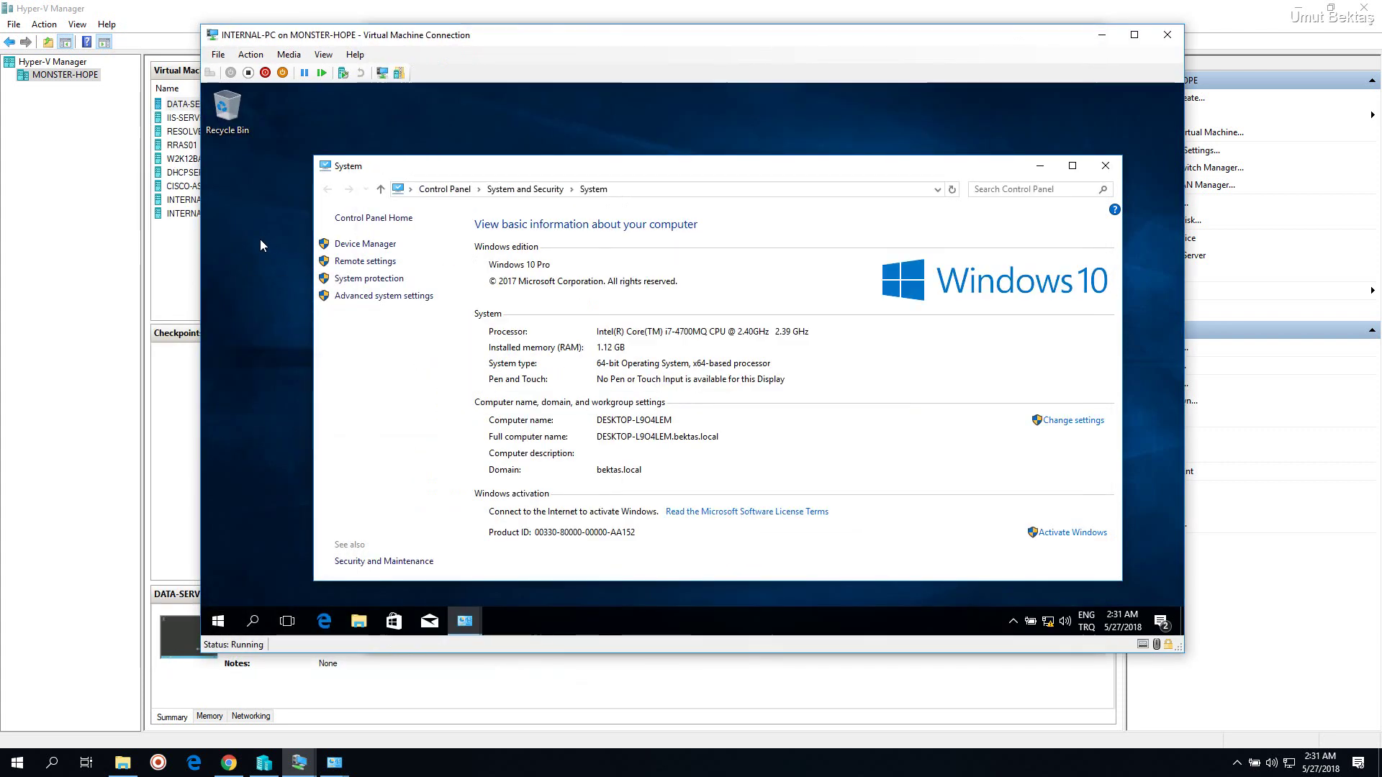
pyautogui.click(1105, 166)
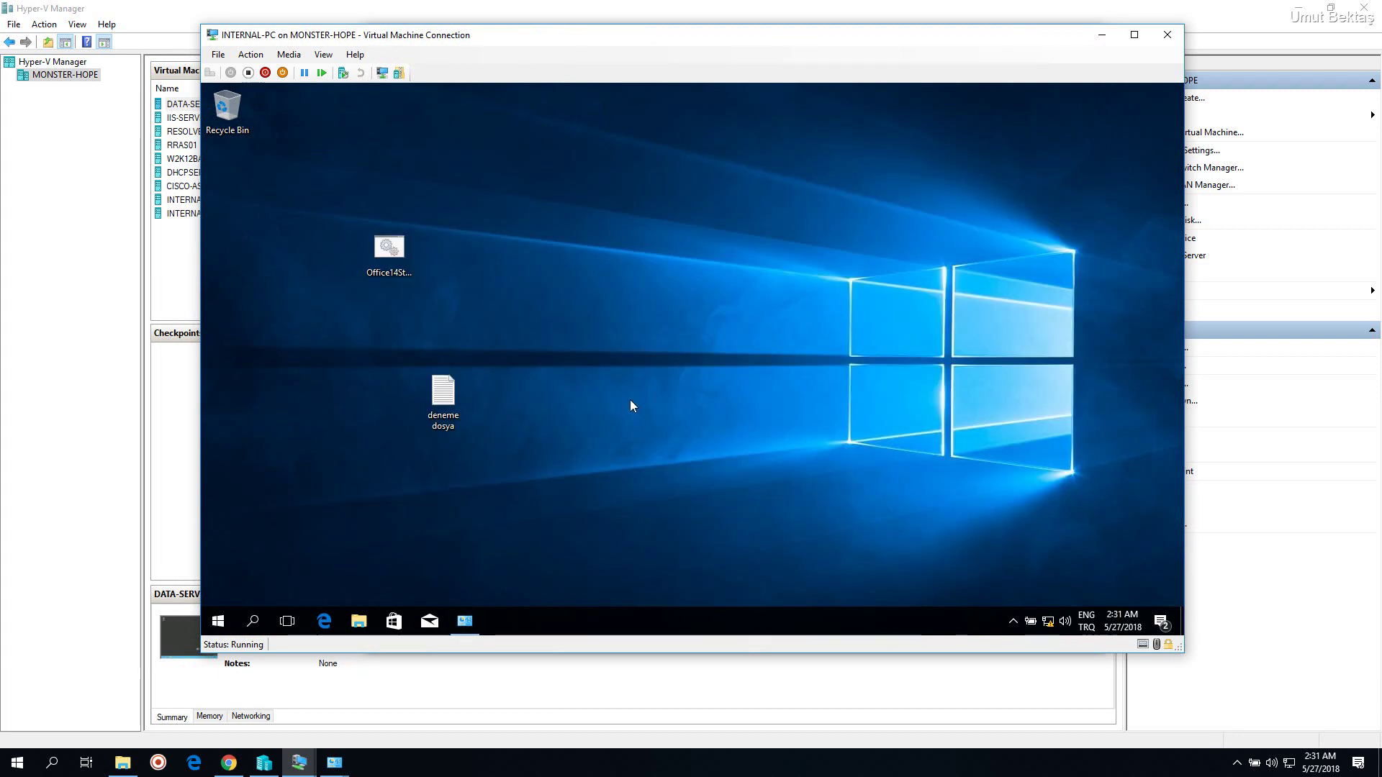
pyautogui.press('super+r')
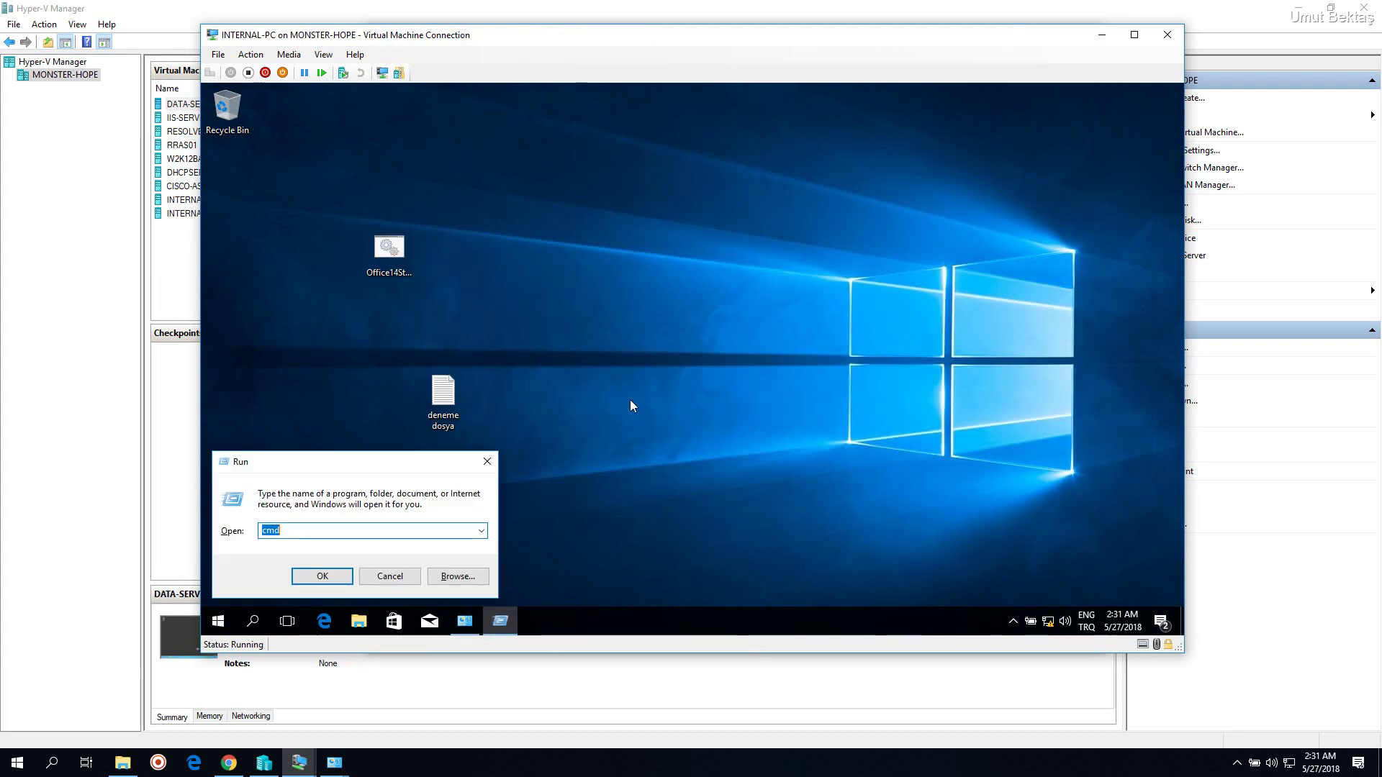
pyautogui.press('Return')
pyautogui.write('gp')
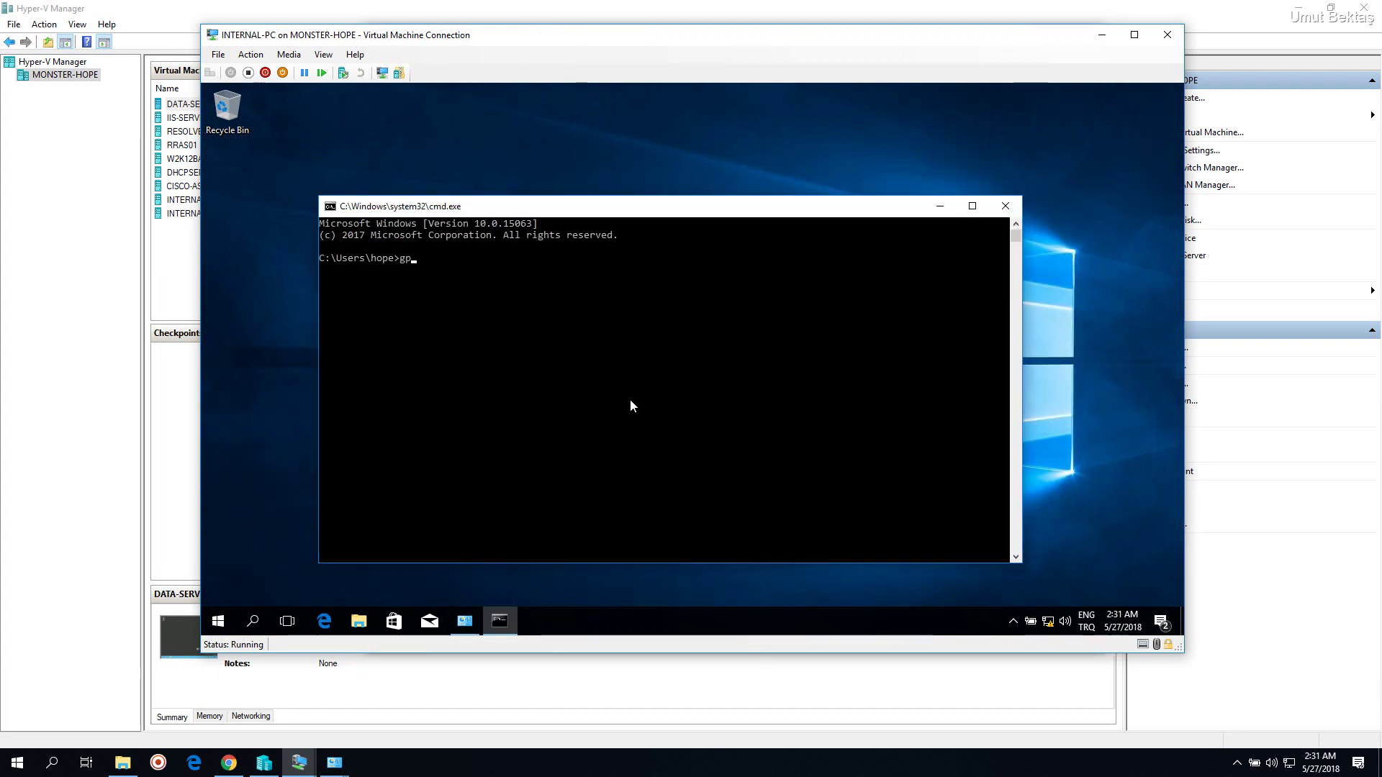
pyautogui.write('update /force')
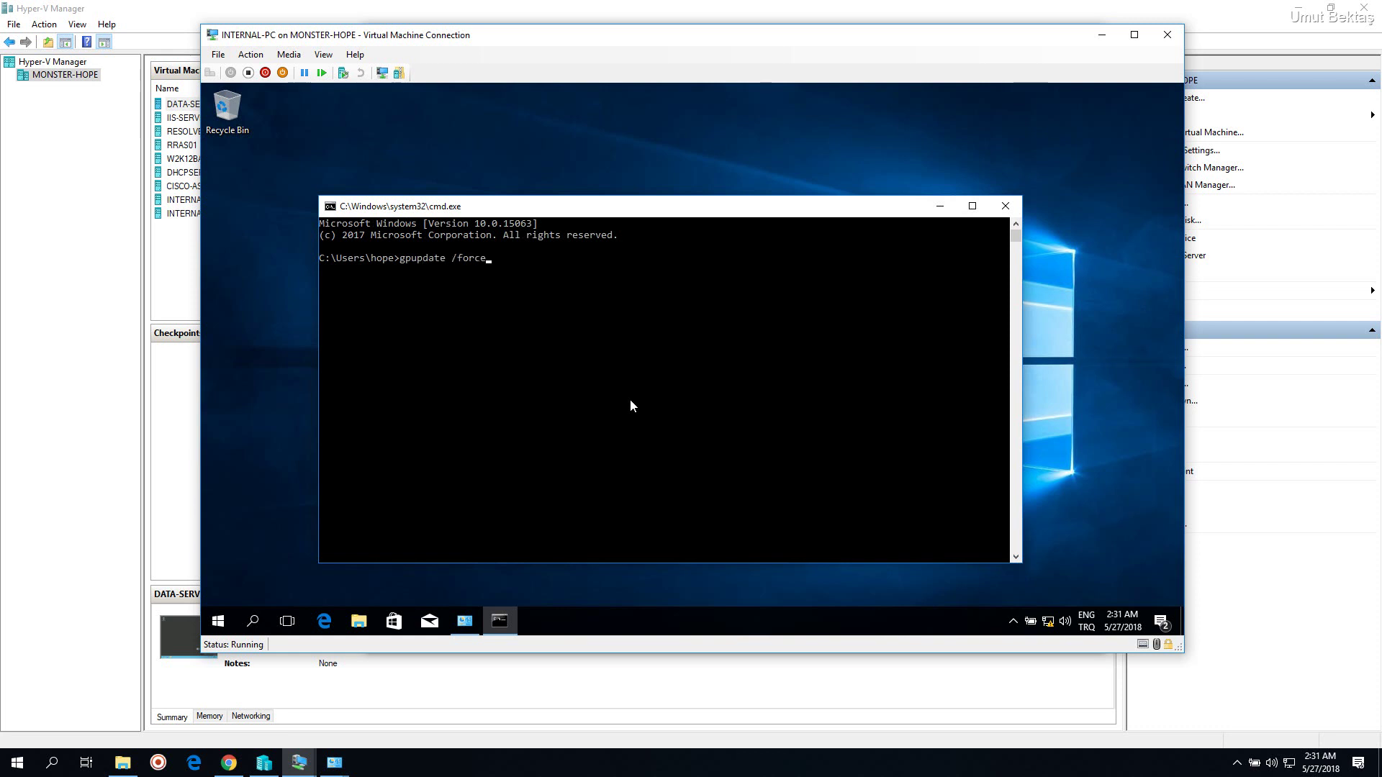
# Confirm 7-Zip 16.04 is still listed in installed programs, then close the list
pyautogui.click(465, 623)
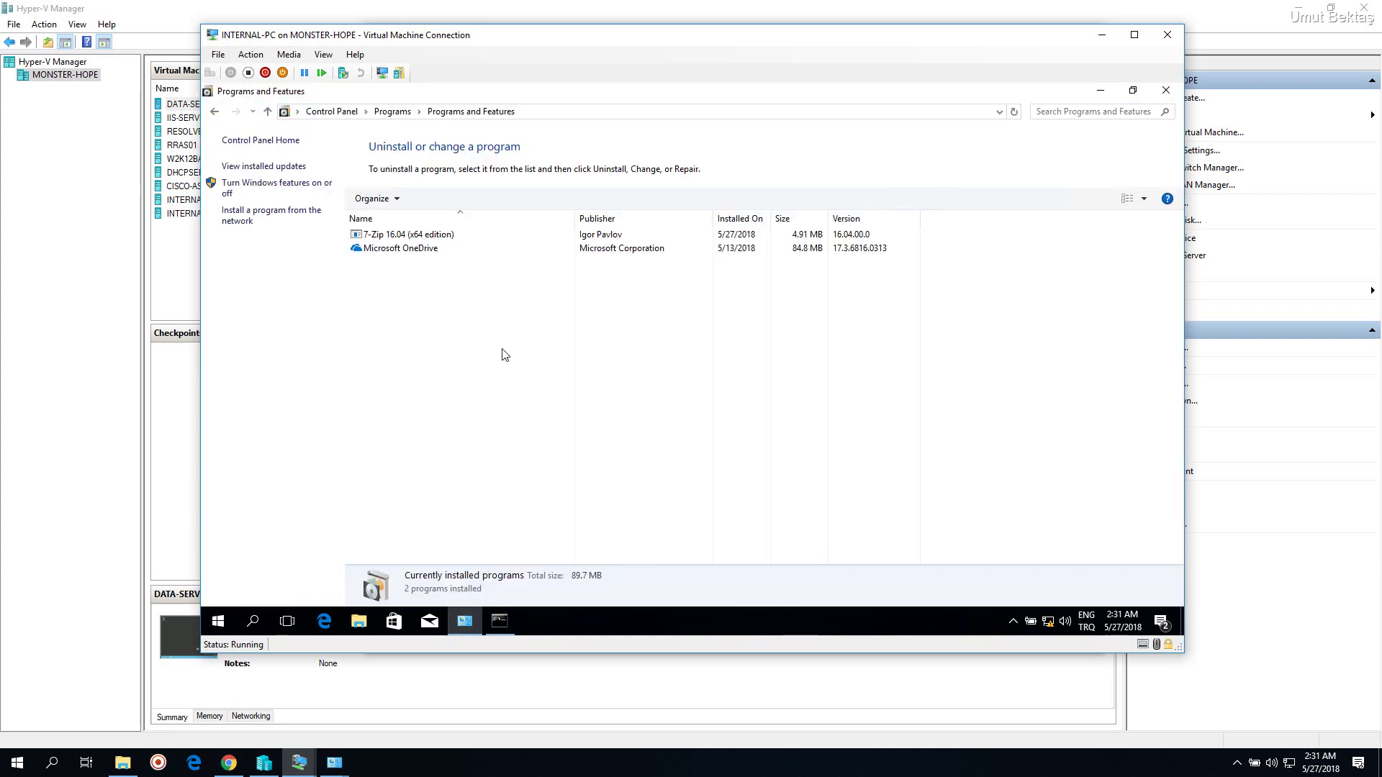
pyautogui.click(463, 238)
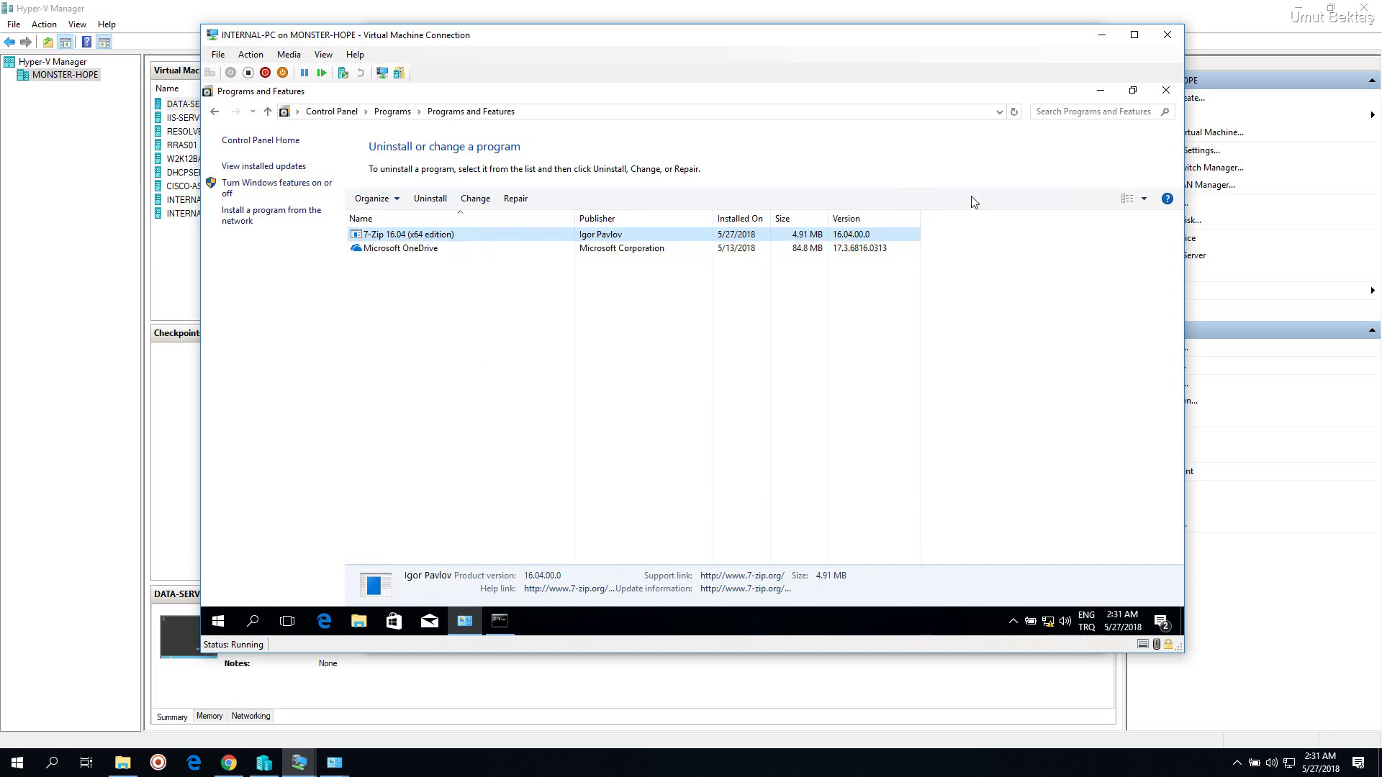
pyautogui.click(1165, 90)
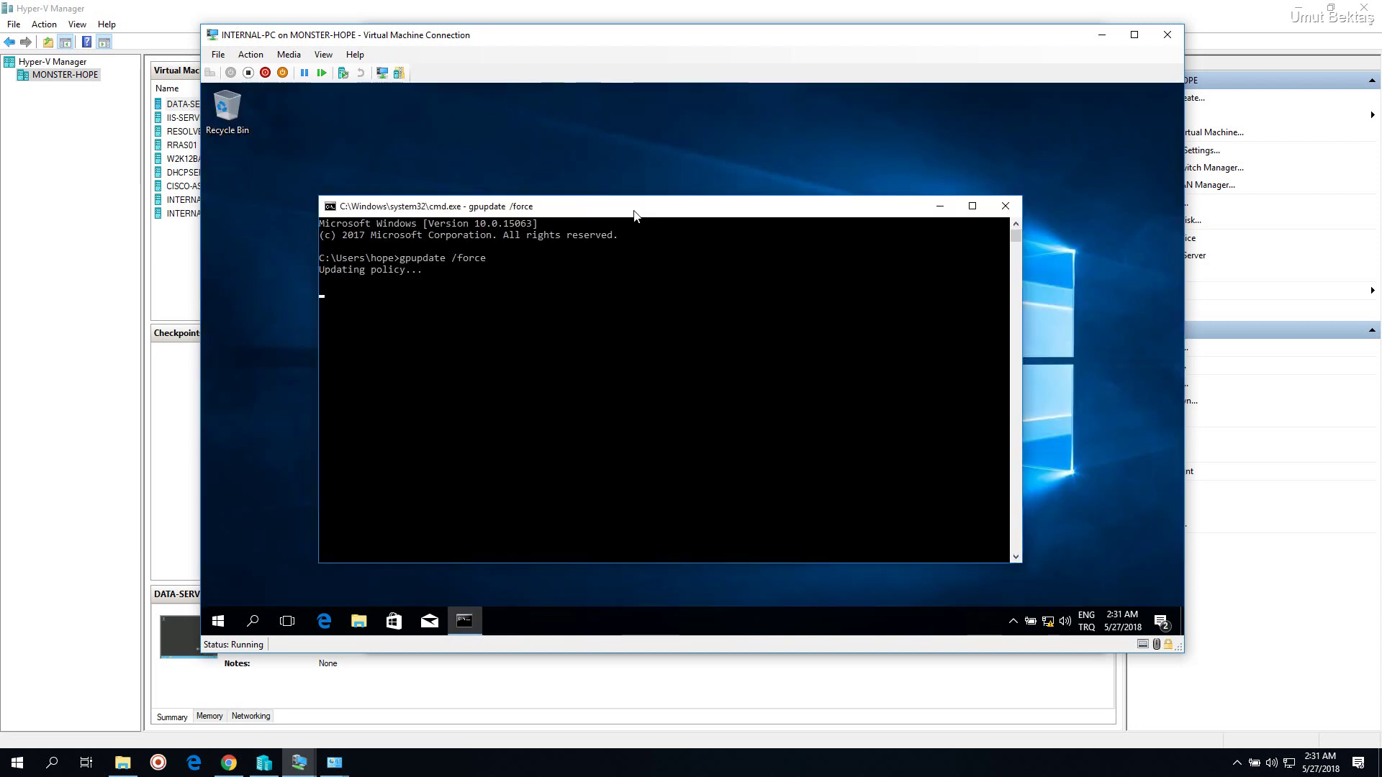
# Answer y to the gpupdate restart prompt and dismiss the sign-out notice
pyautogui.moveTo(630, 207); pyautogui.dragTo(619, 165)
pyautogui.click(710, 766)
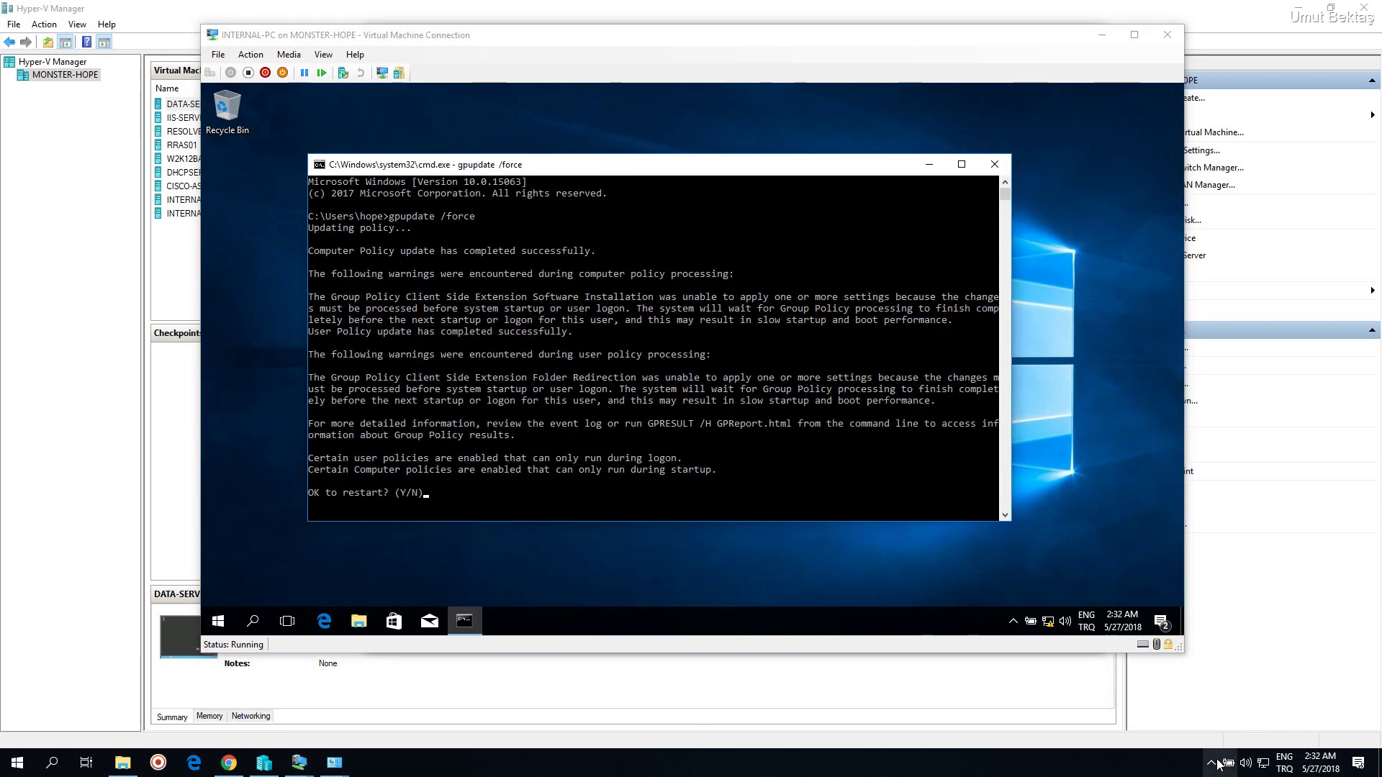
pyautogui.click(685, 425)
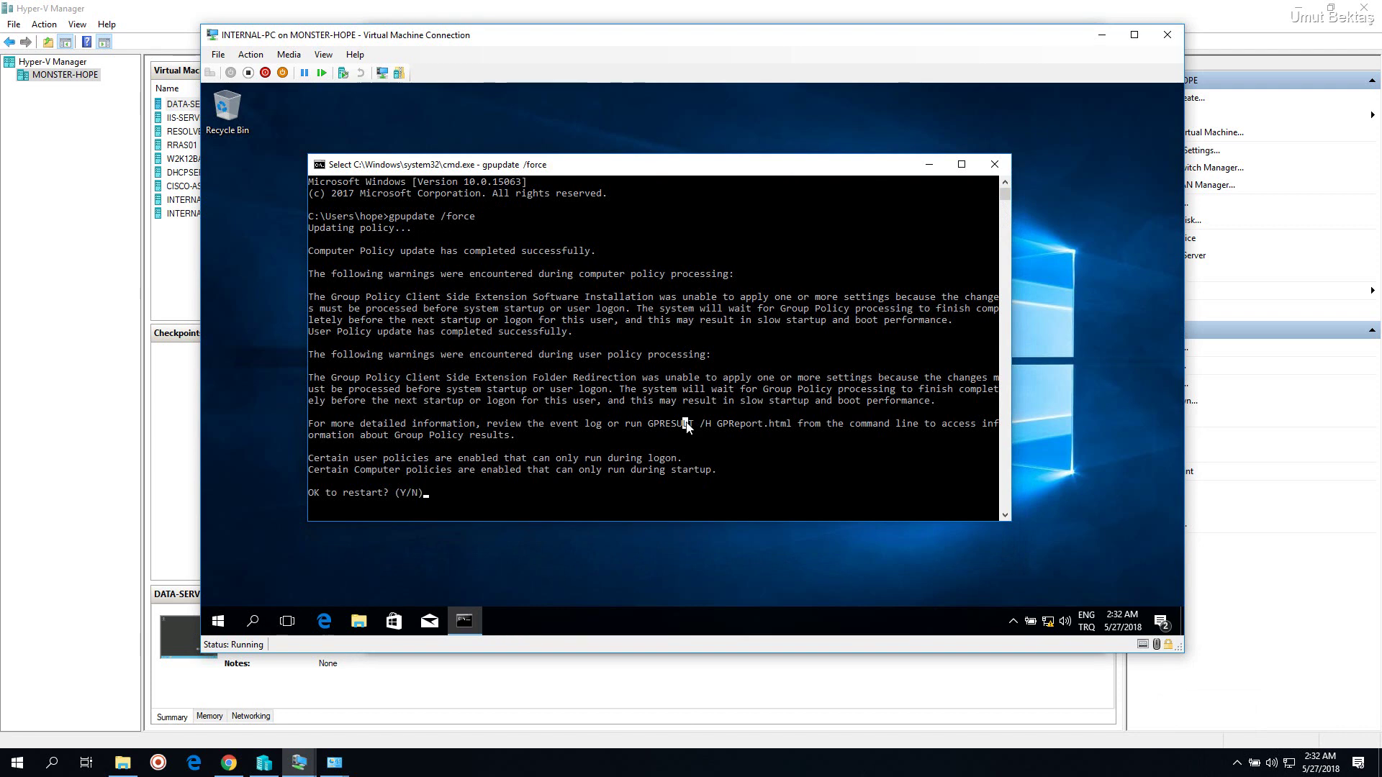
pyautogui.write('y')
pyautogui.press('Return')
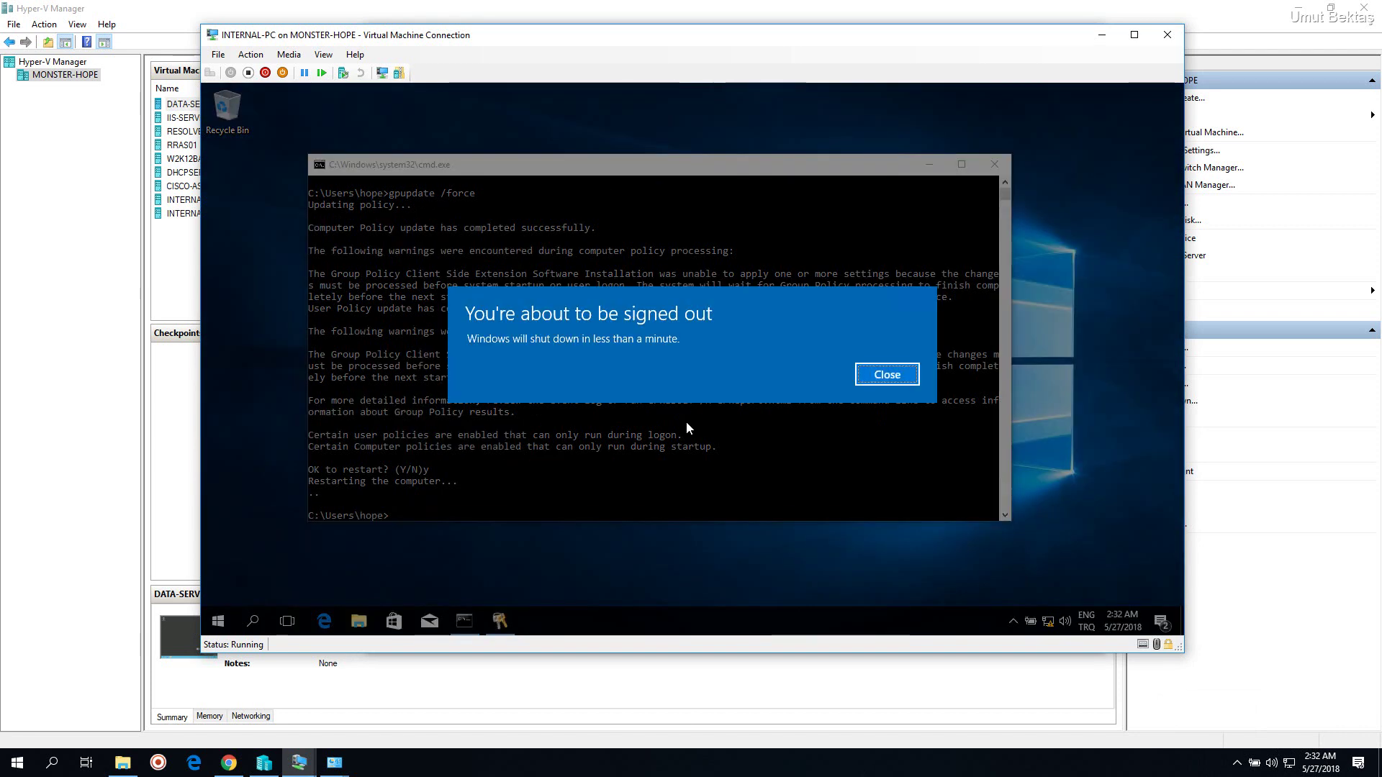
pyautogui.click(879, 372)
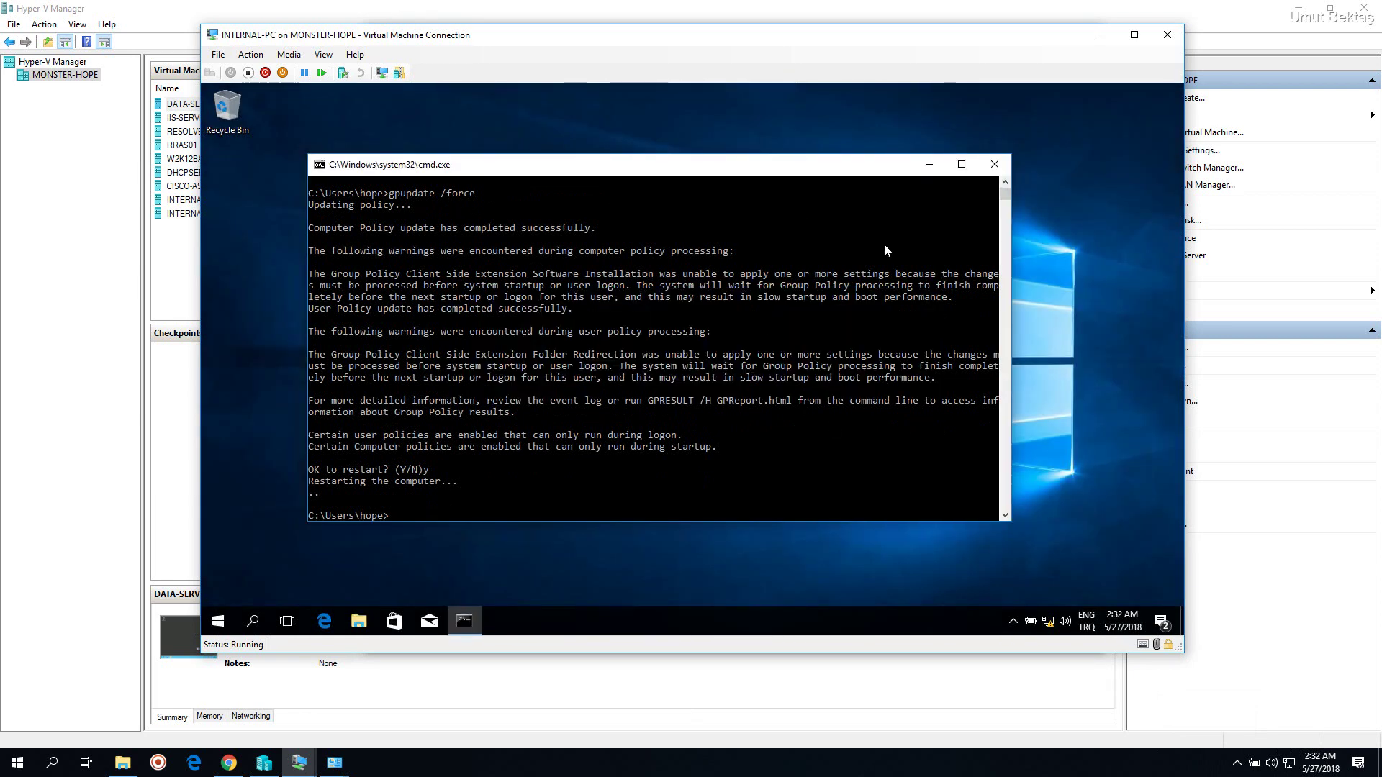
pyautogui.click(784, 761)
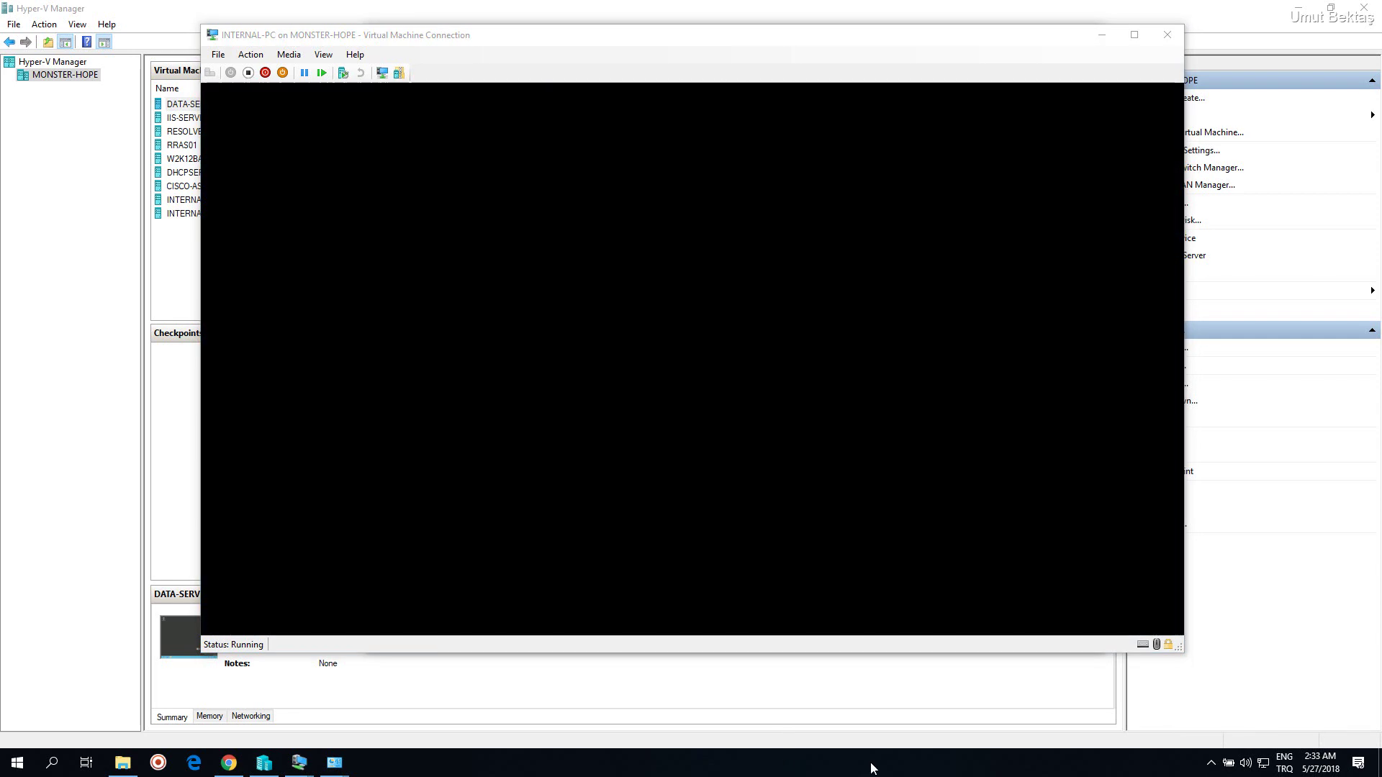
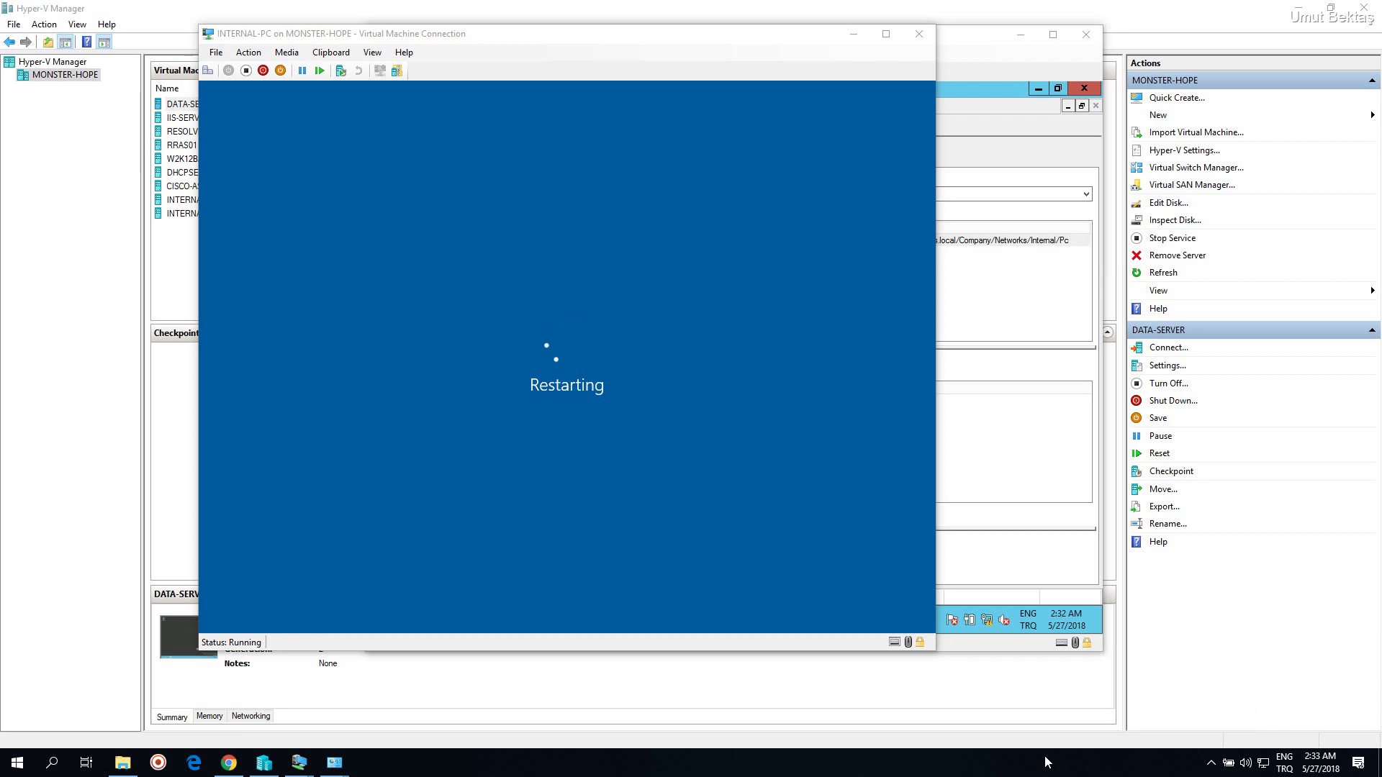
# Sign in to INTERNAL-PC with the domain user's account name and password to reach the desktop
pyautogui.click(1212, 765)
pyautogui.click(1214, 766)
pyautogui.moveTo(641, 41); pyautogui.dragTo(646, 46)
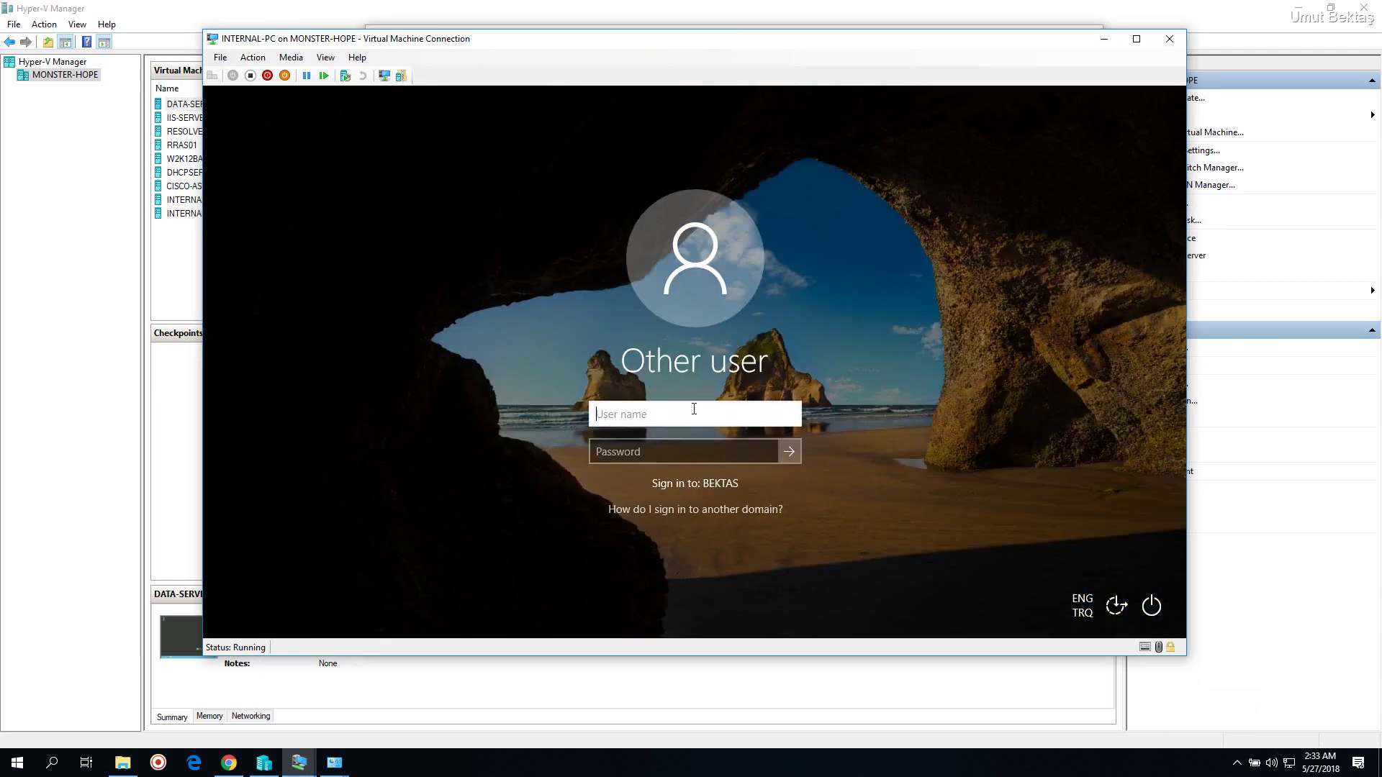
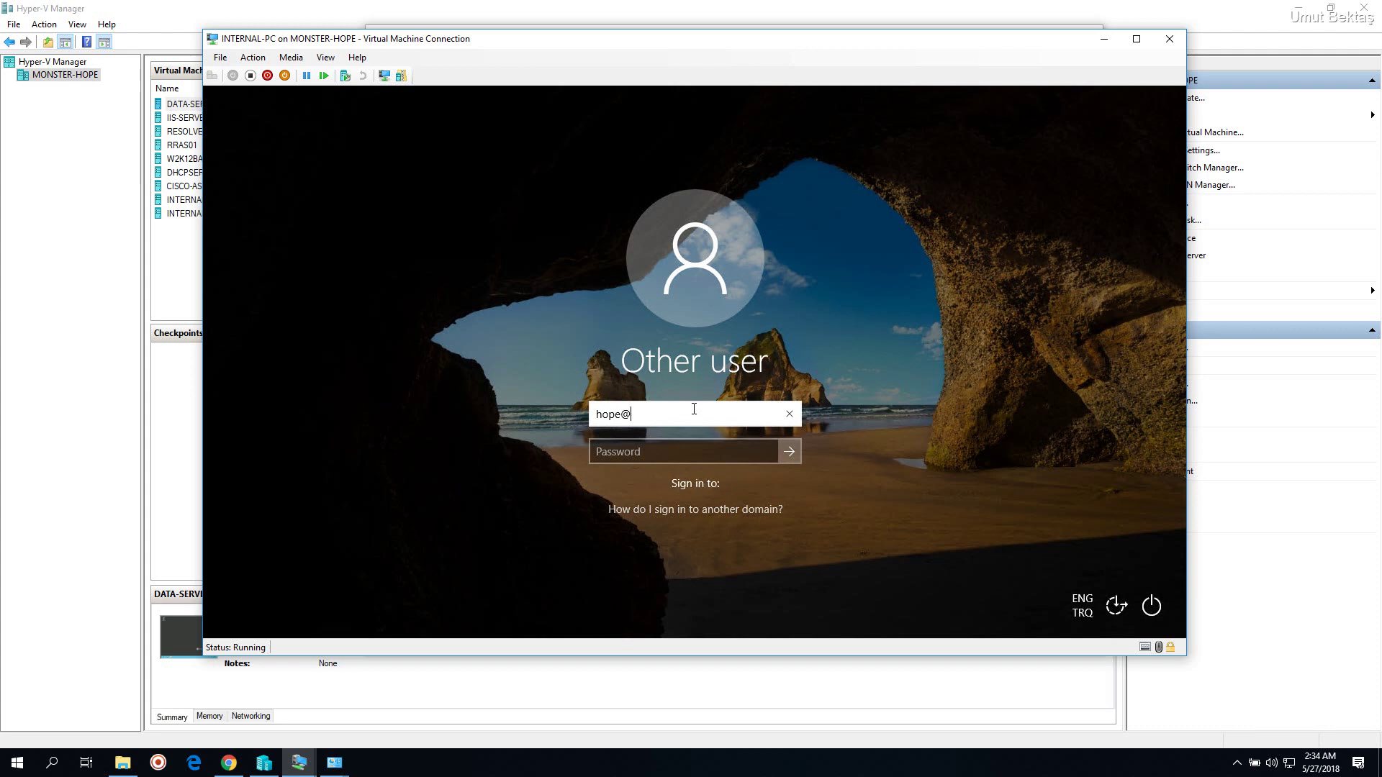
pyautogui.press('Tab')
pyautogui.write('************')
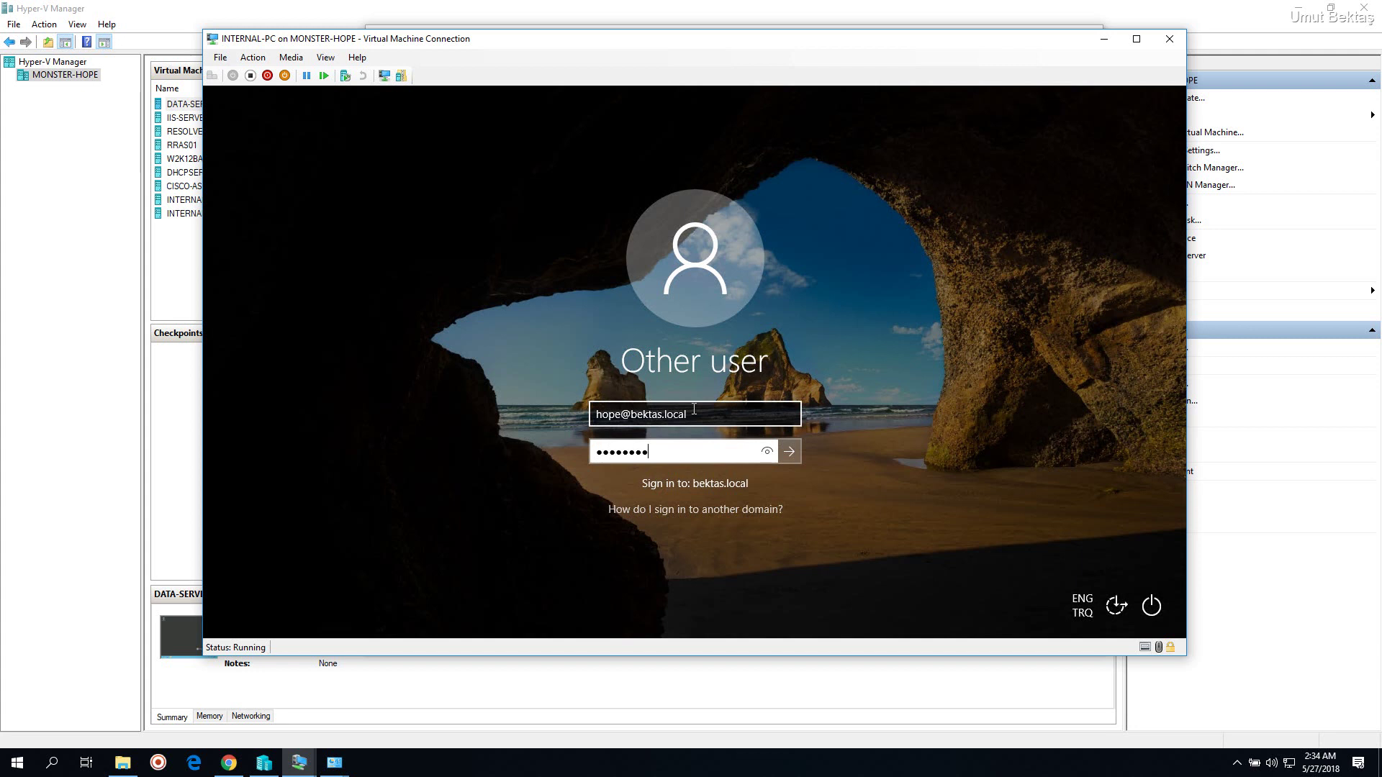
pyautogui.press('Return')
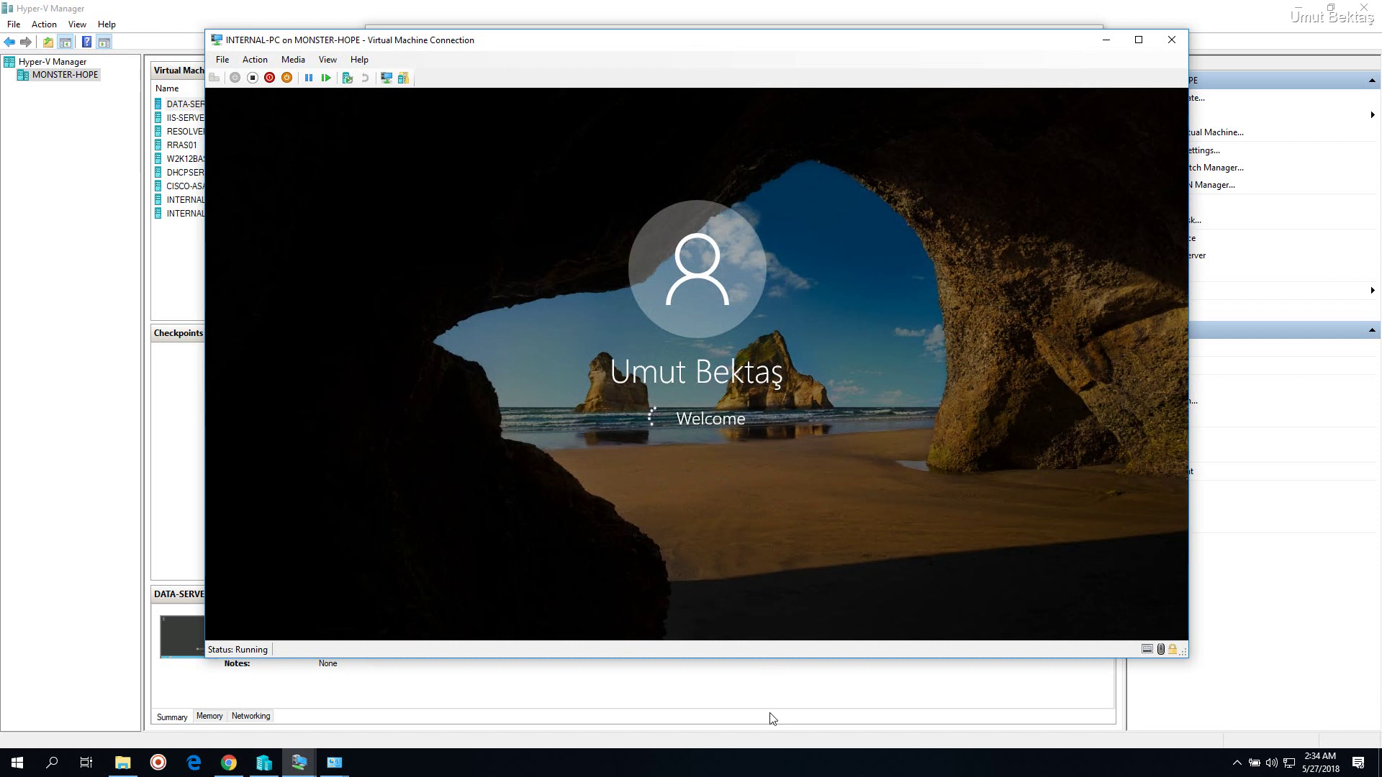
pyautogui.click(777, 763)
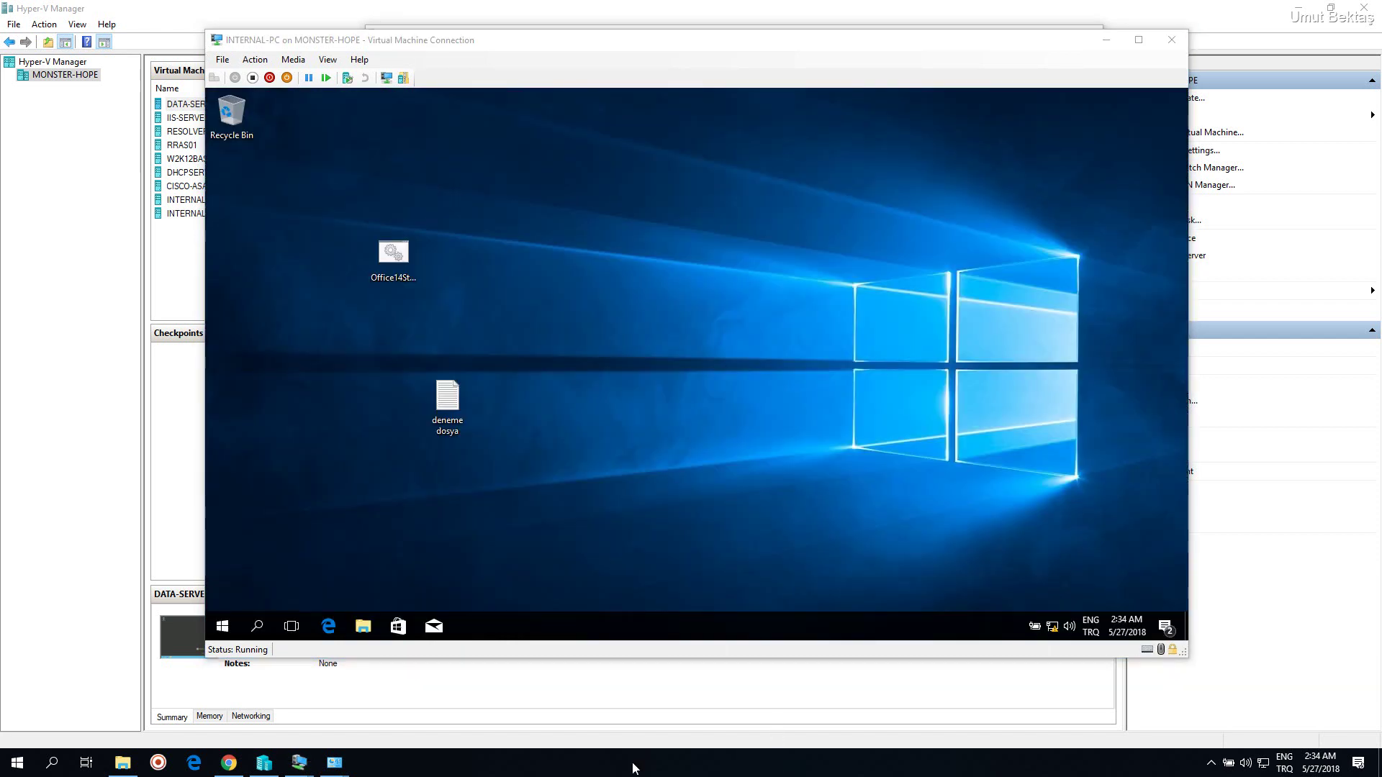
# Open Control Panel's installed programs list and check the 7-Zip 18.05 (x64 edition) entry
pyautogui.click(1210, 766)
pyautogui.click(1210, 766)
pyautogui.click(638, 405)
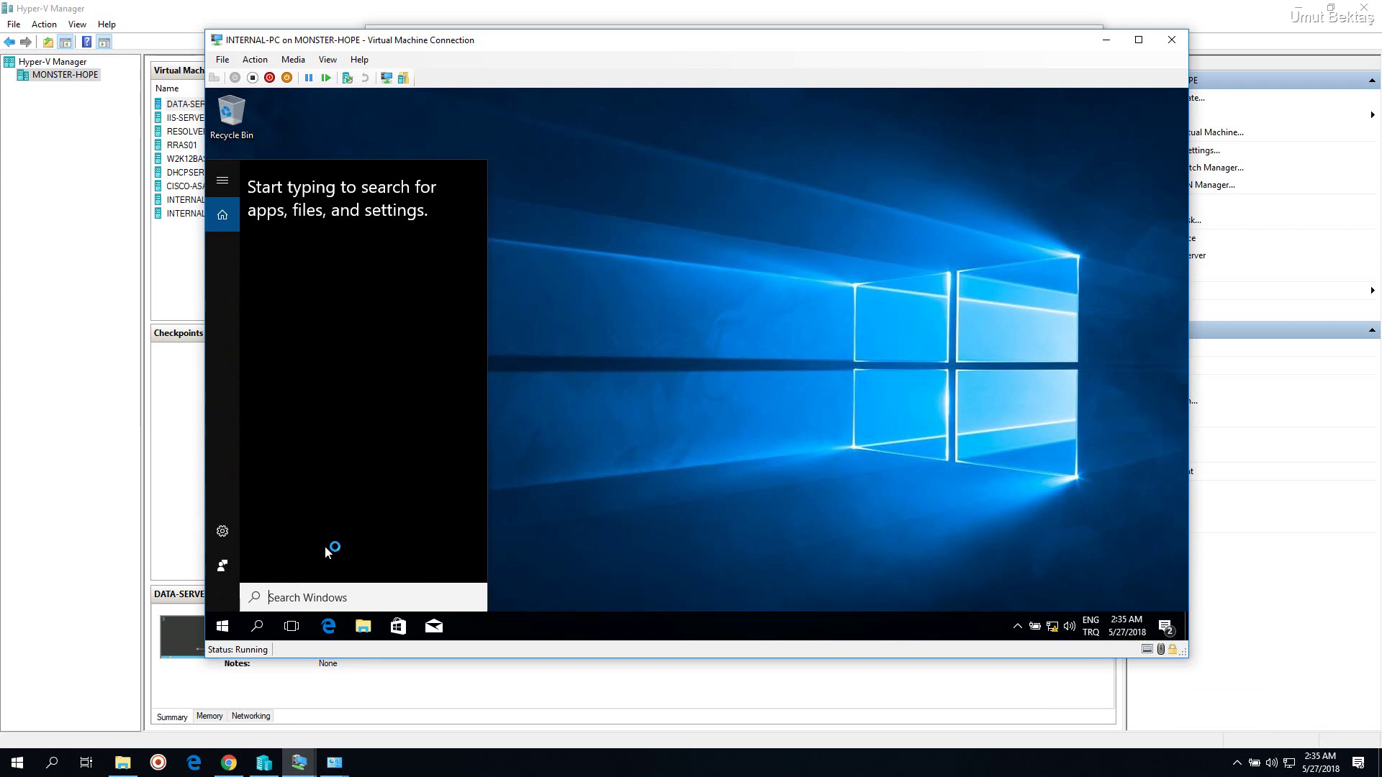
pyautogui.write('c')
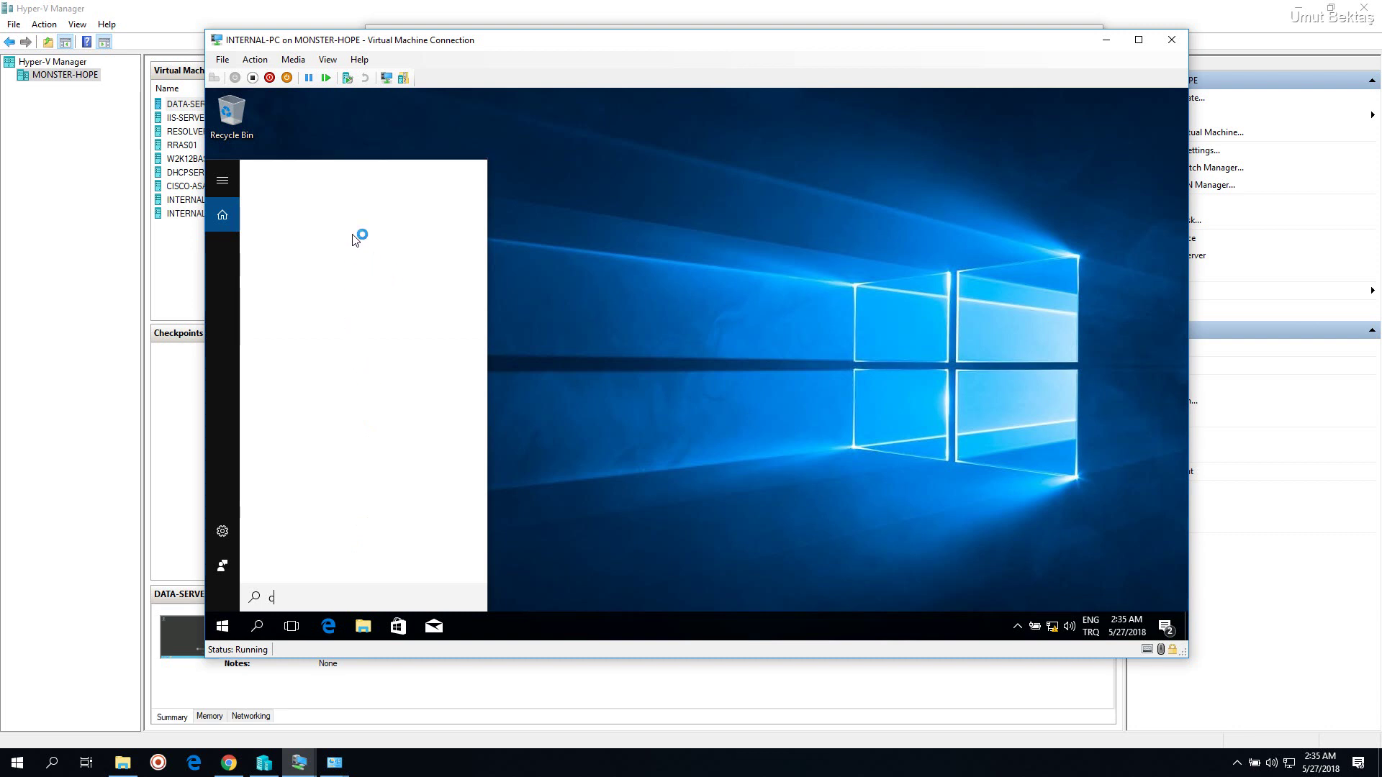
pyautogui.write('ontrol')
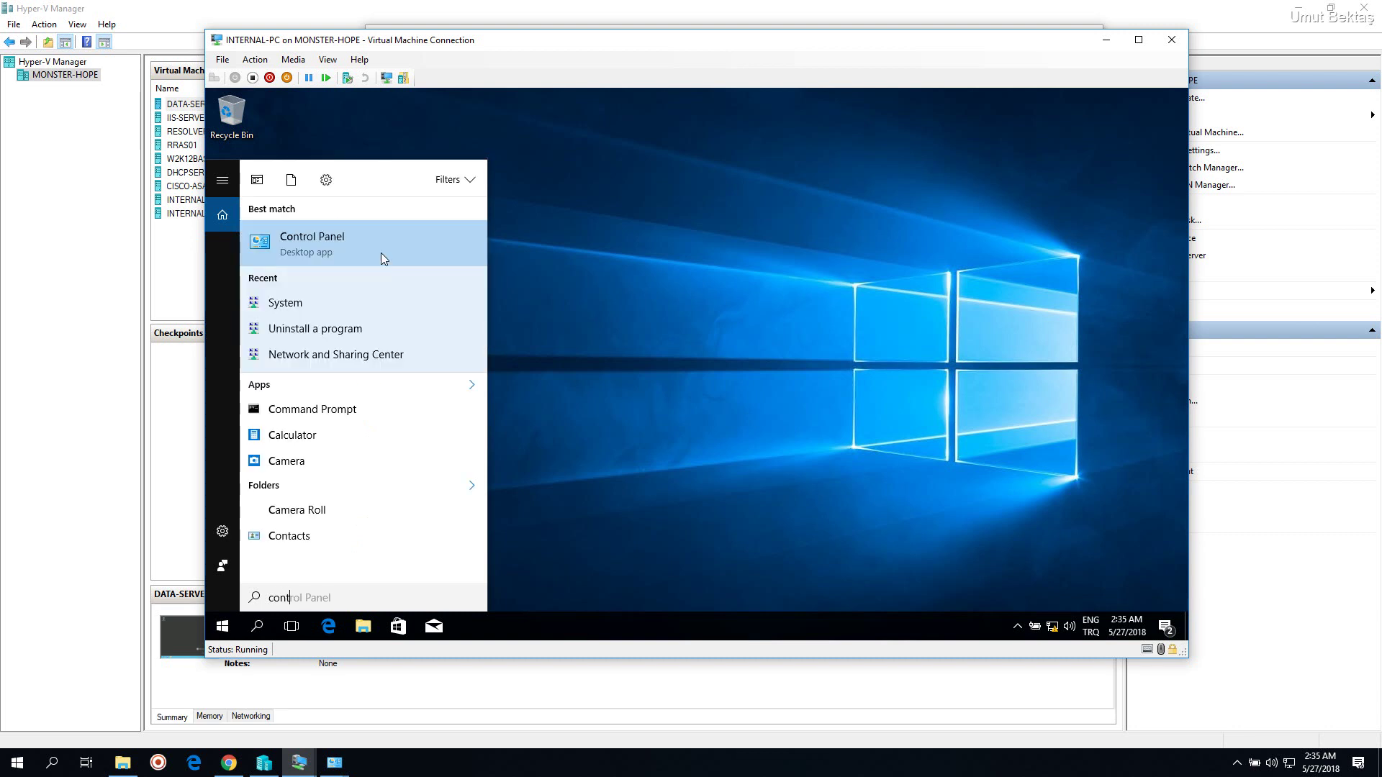
pyautogui.click(370, 240)
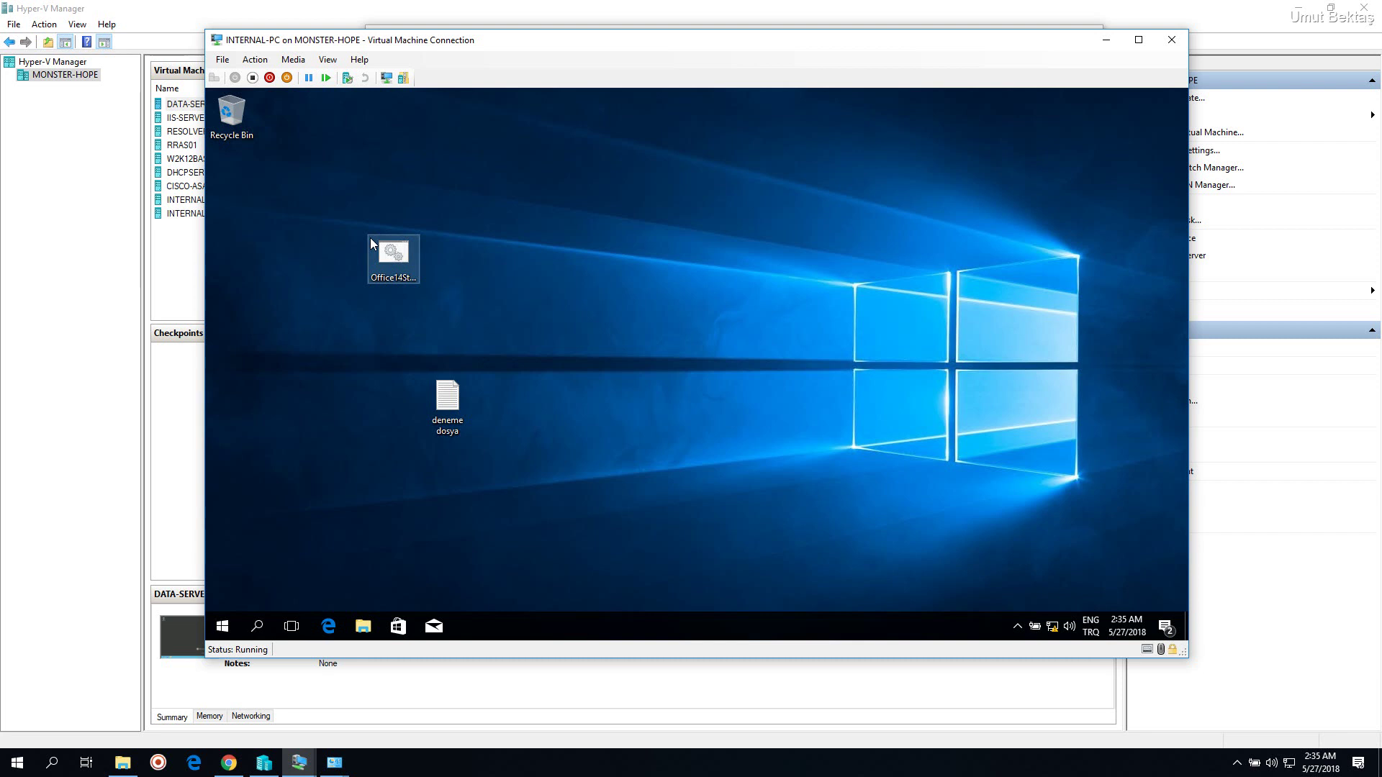
pyautogui.moveTo(563, 47); pyautogui.dragTo(547, 49)
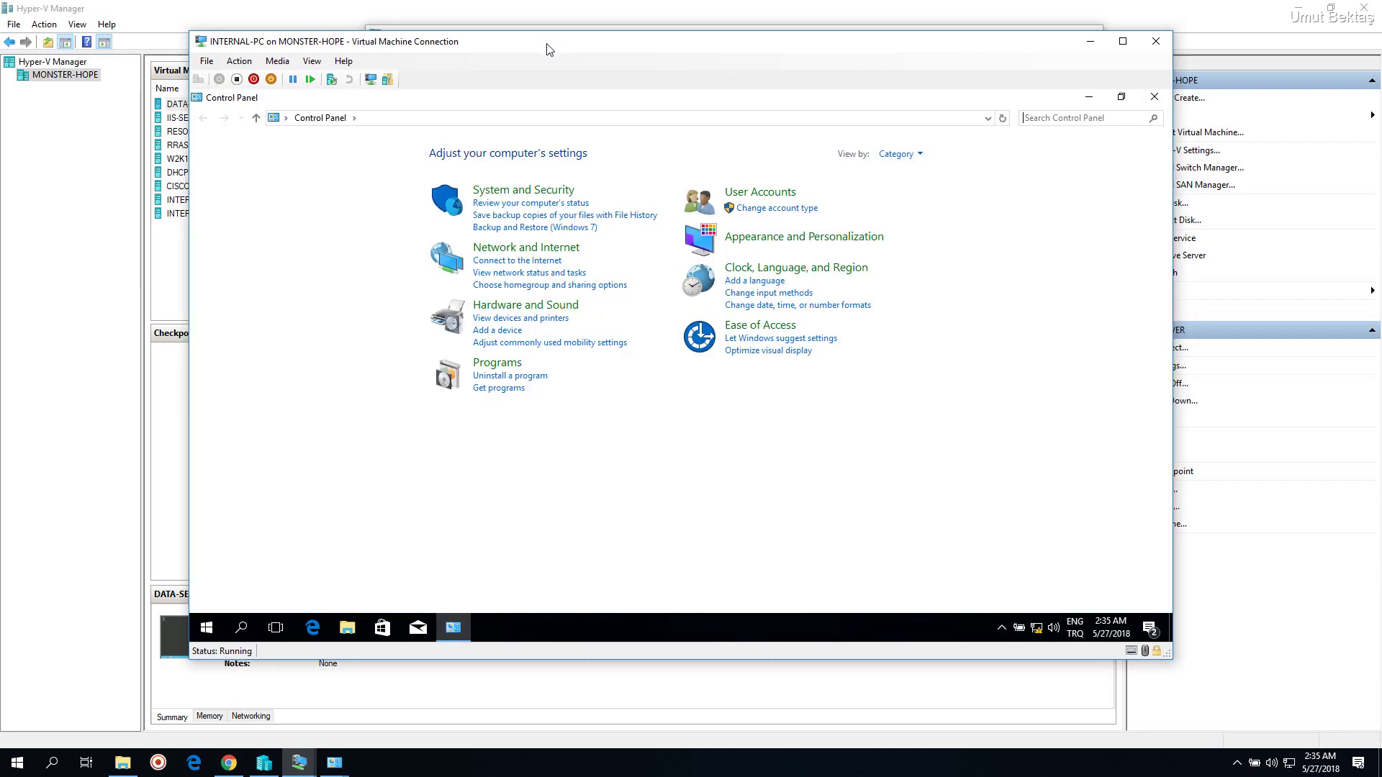
pyautogui.click(512, 376)
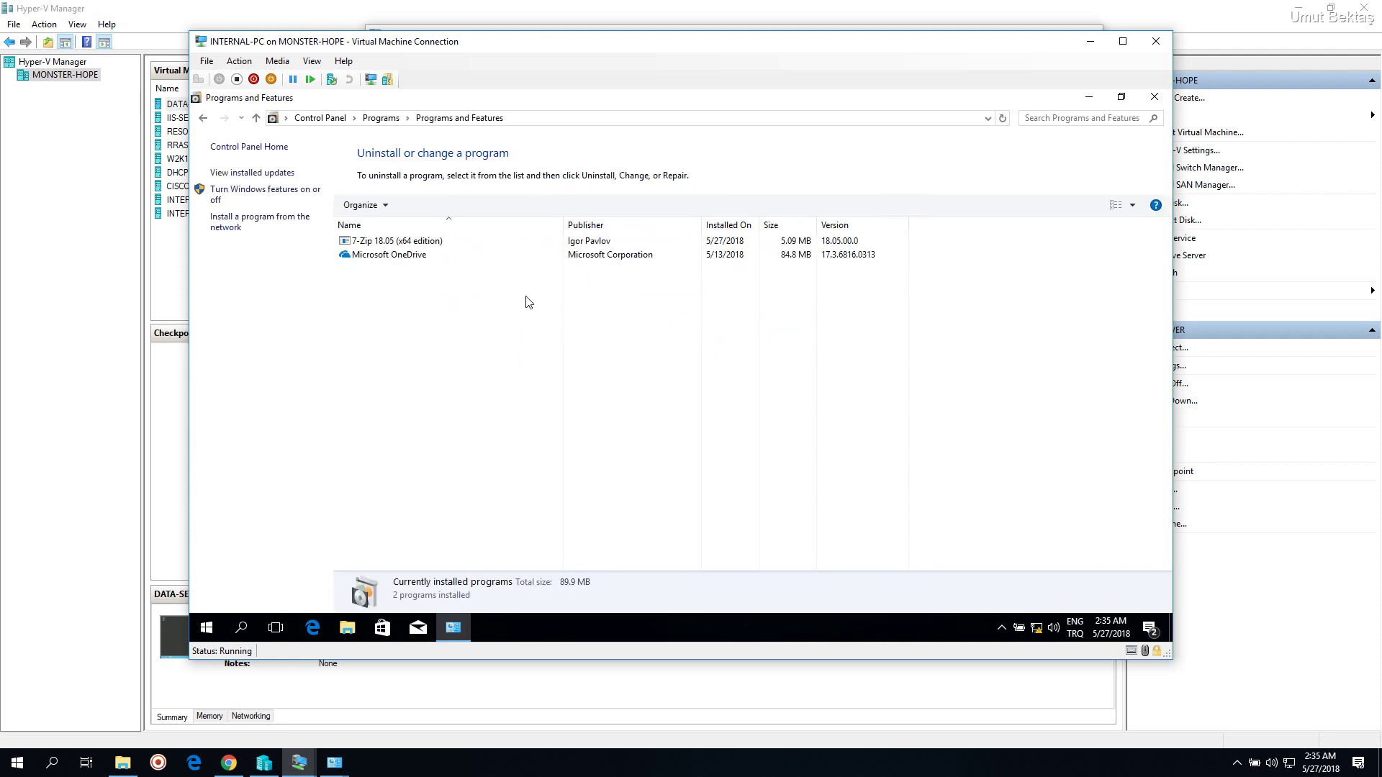
pyautogui.click(422, 245)
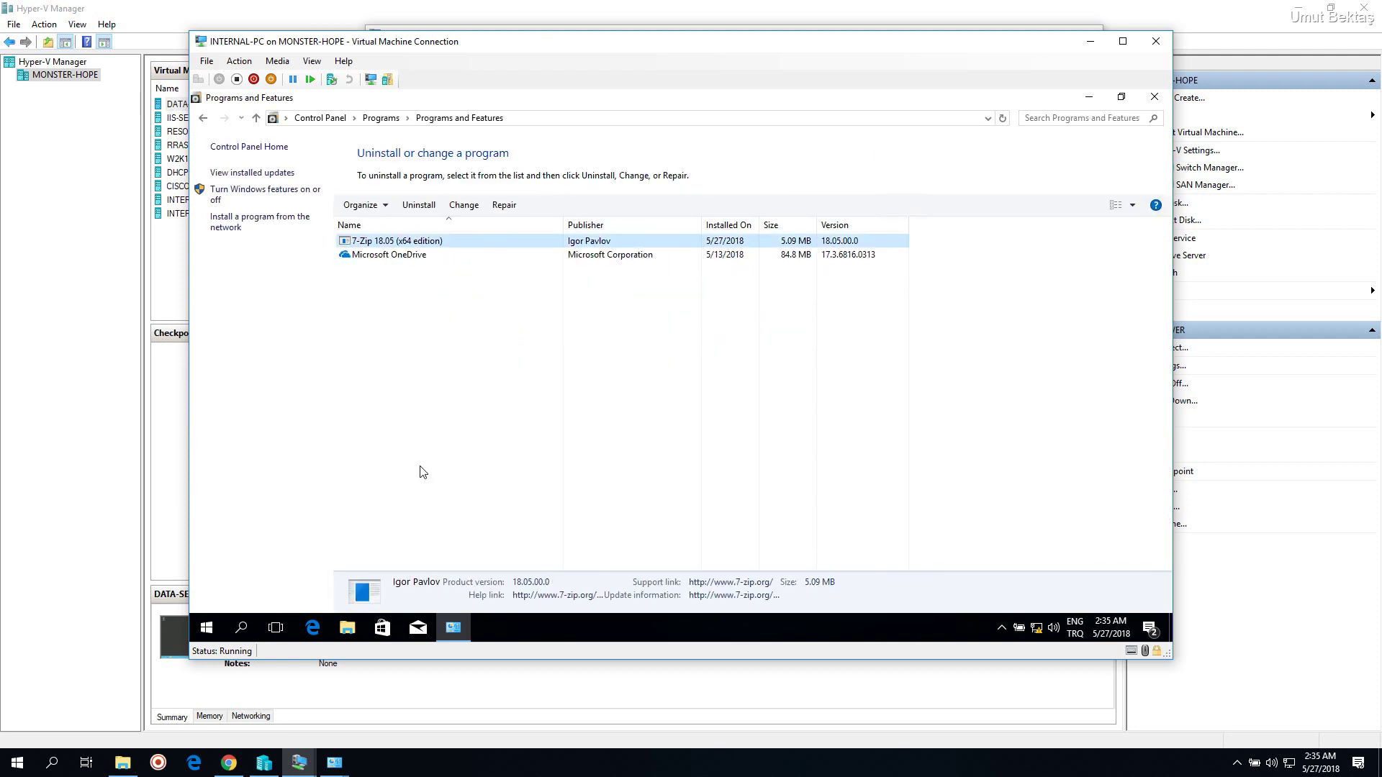
pyautogui.click(422, 472)
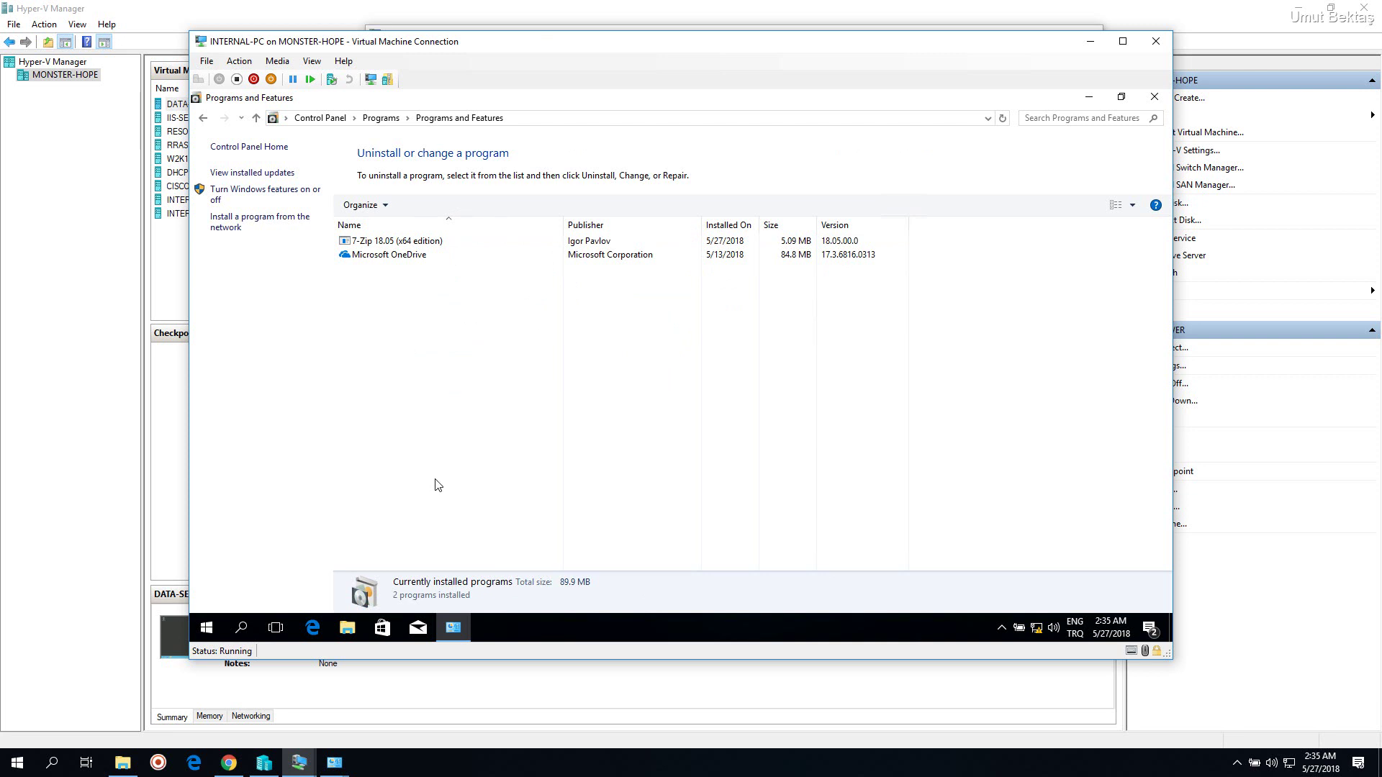
pyautogui.click(273, 772)
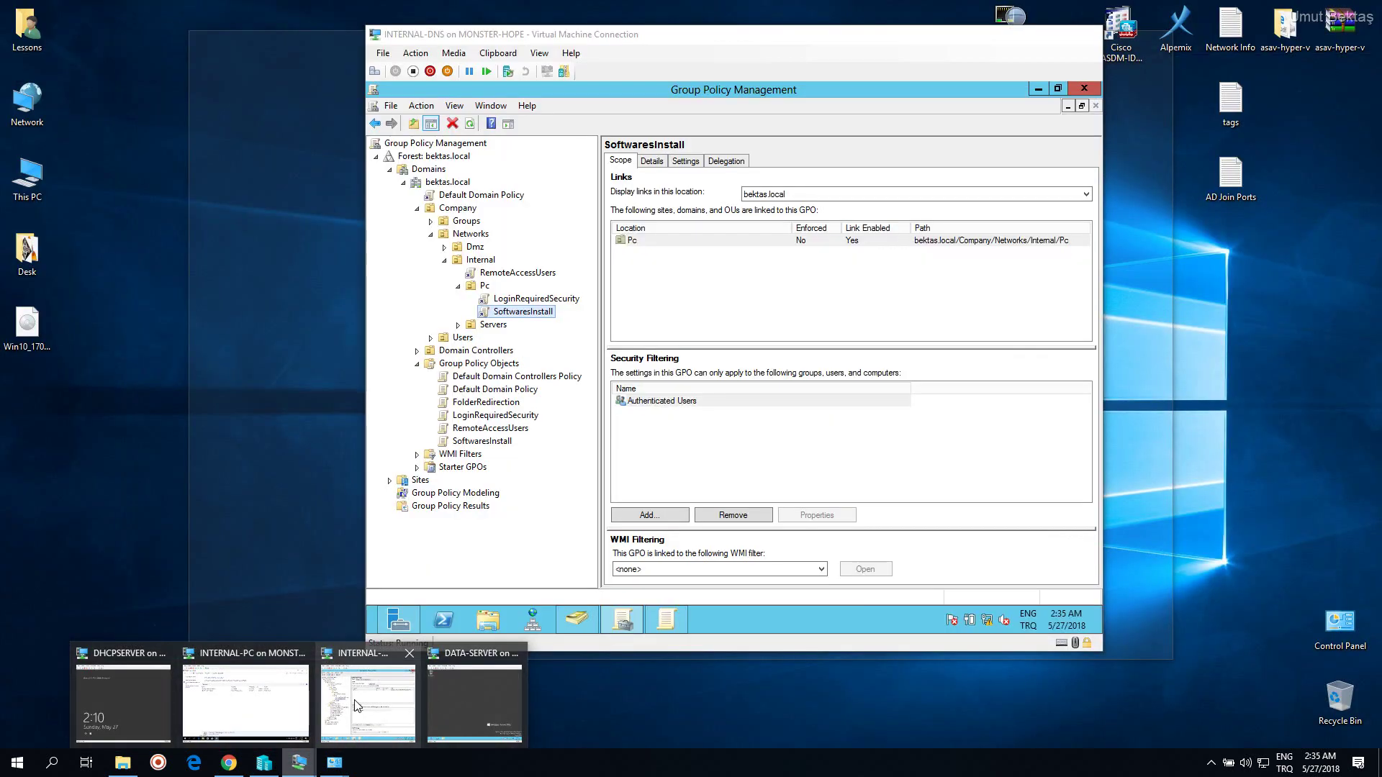
# On INTERNAL-DNS, edit SoftwaresInstall and show Computer Configuration's Software installation packages, maximized
pyautogui.click(369, 705)
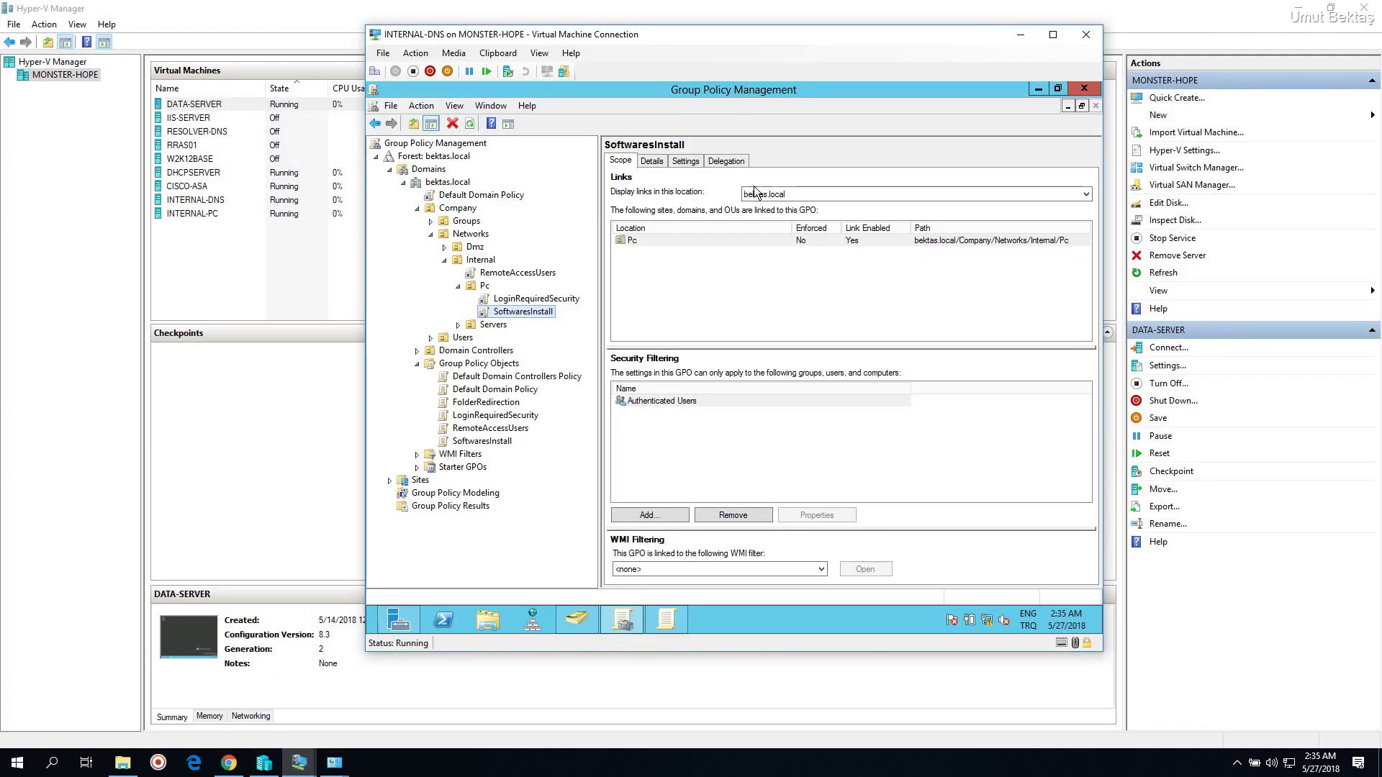
pyautogui.rightClick(523, 315)
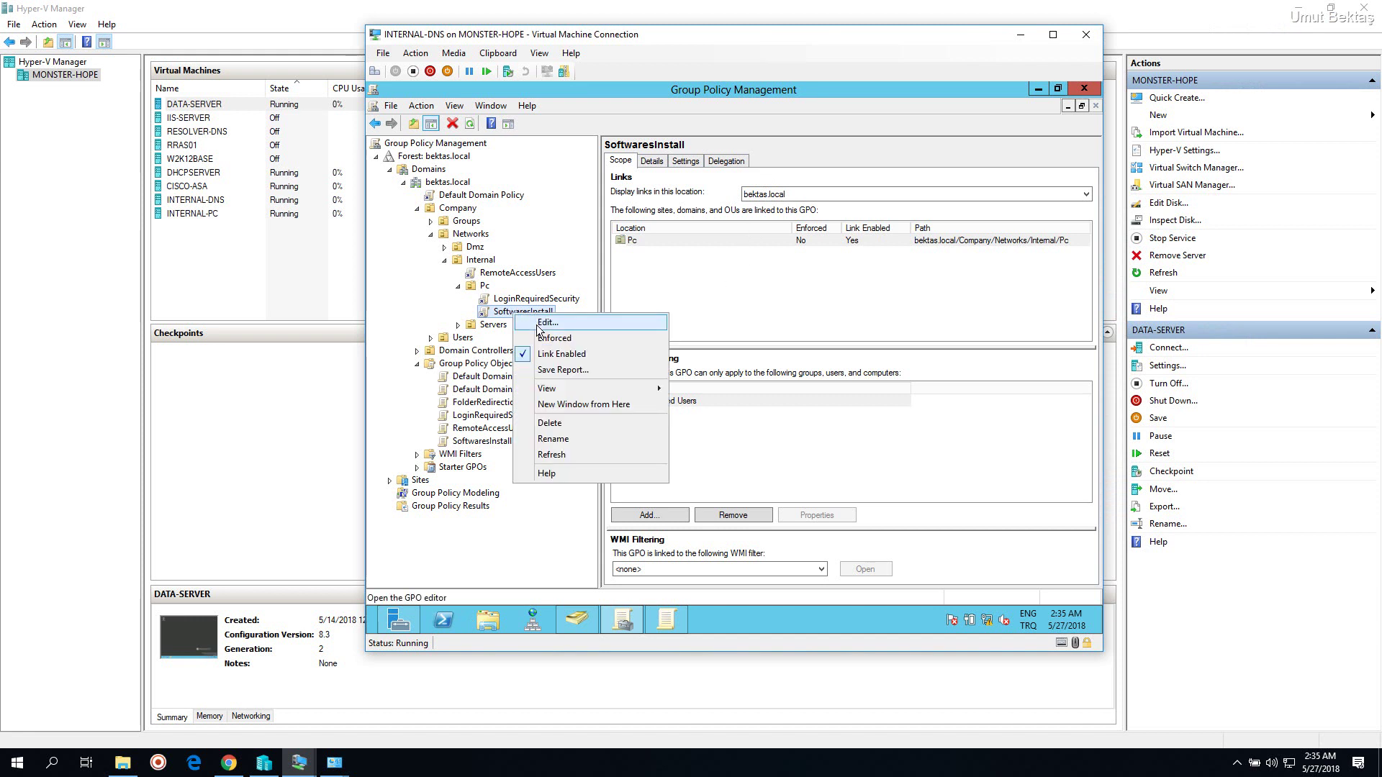
pyautogui.click(547, 324)
pyautogui.click(455, 230)
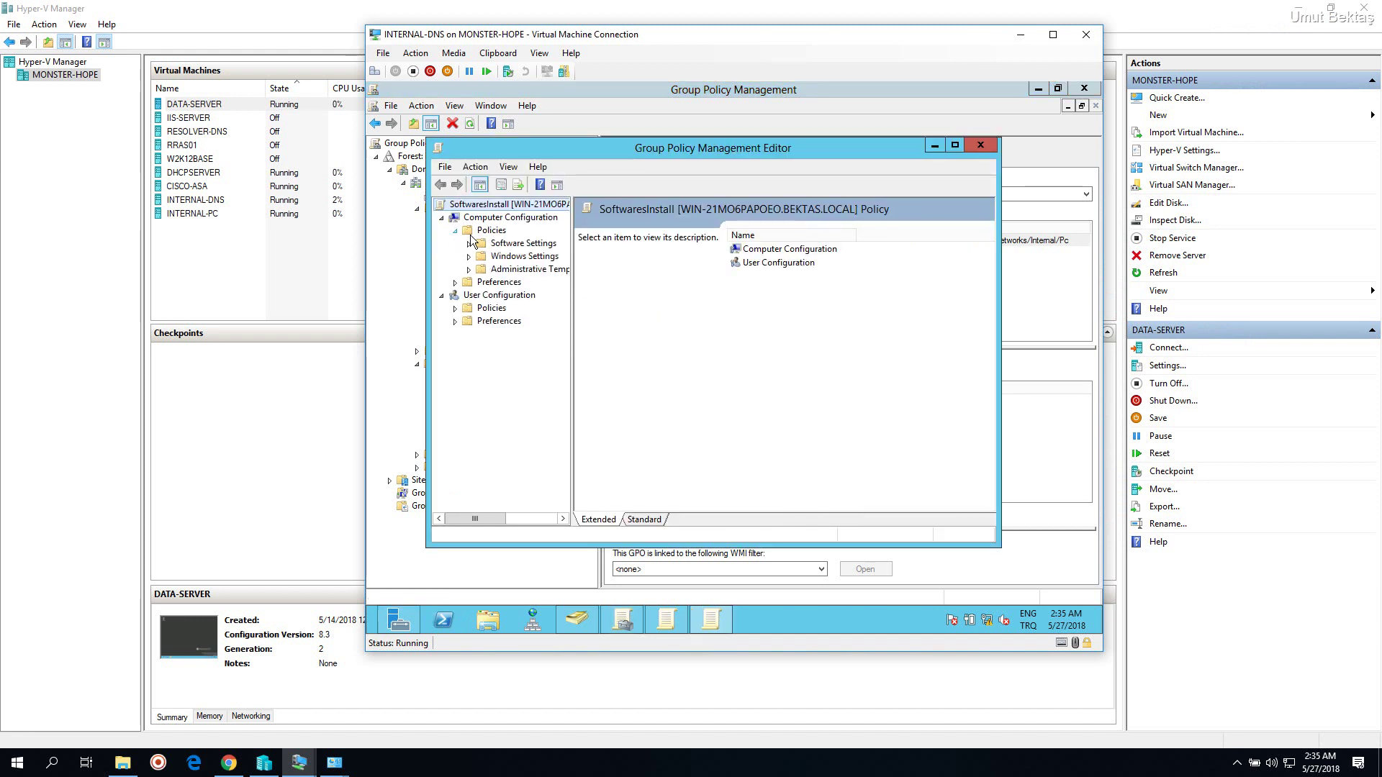
pyautogui.click(494, 243)
pyautogui.click(469, 244)
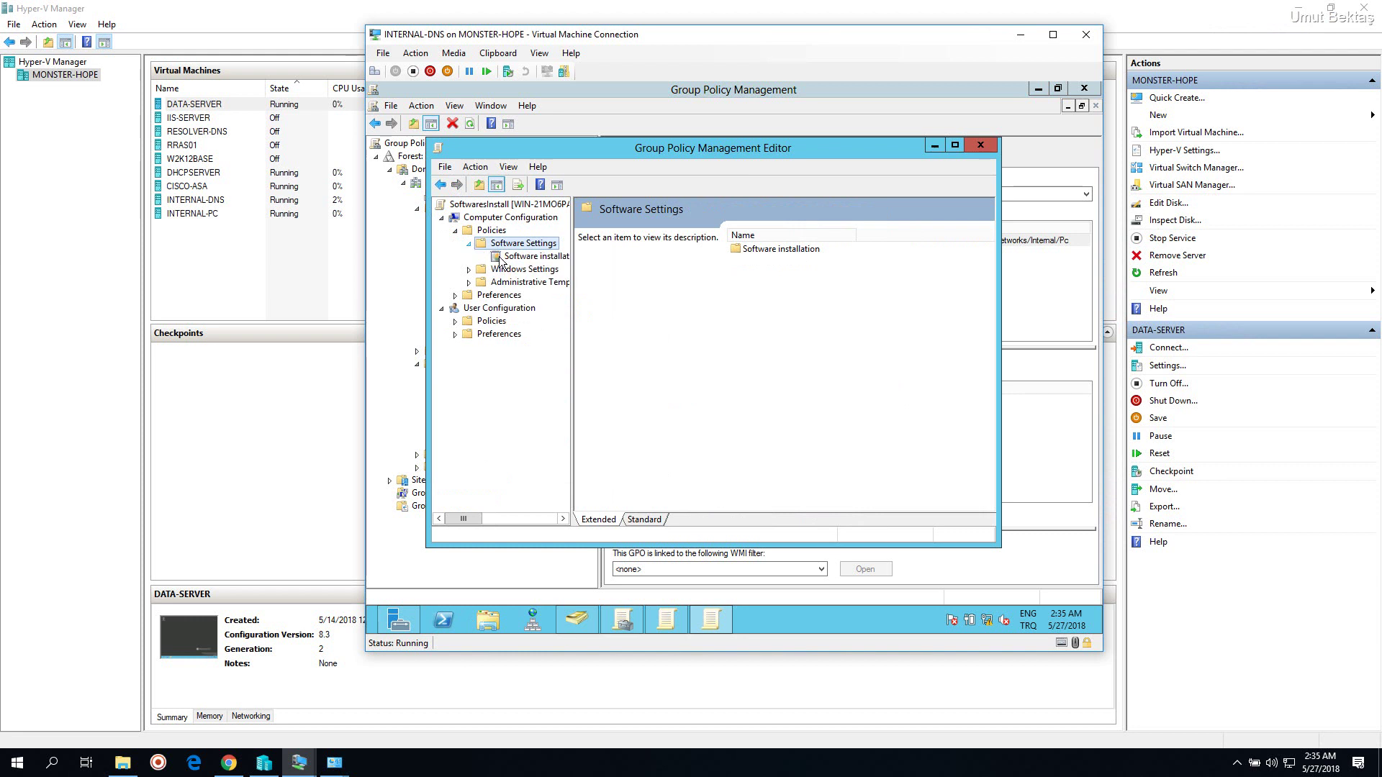
pyautogui.click(503, 257)
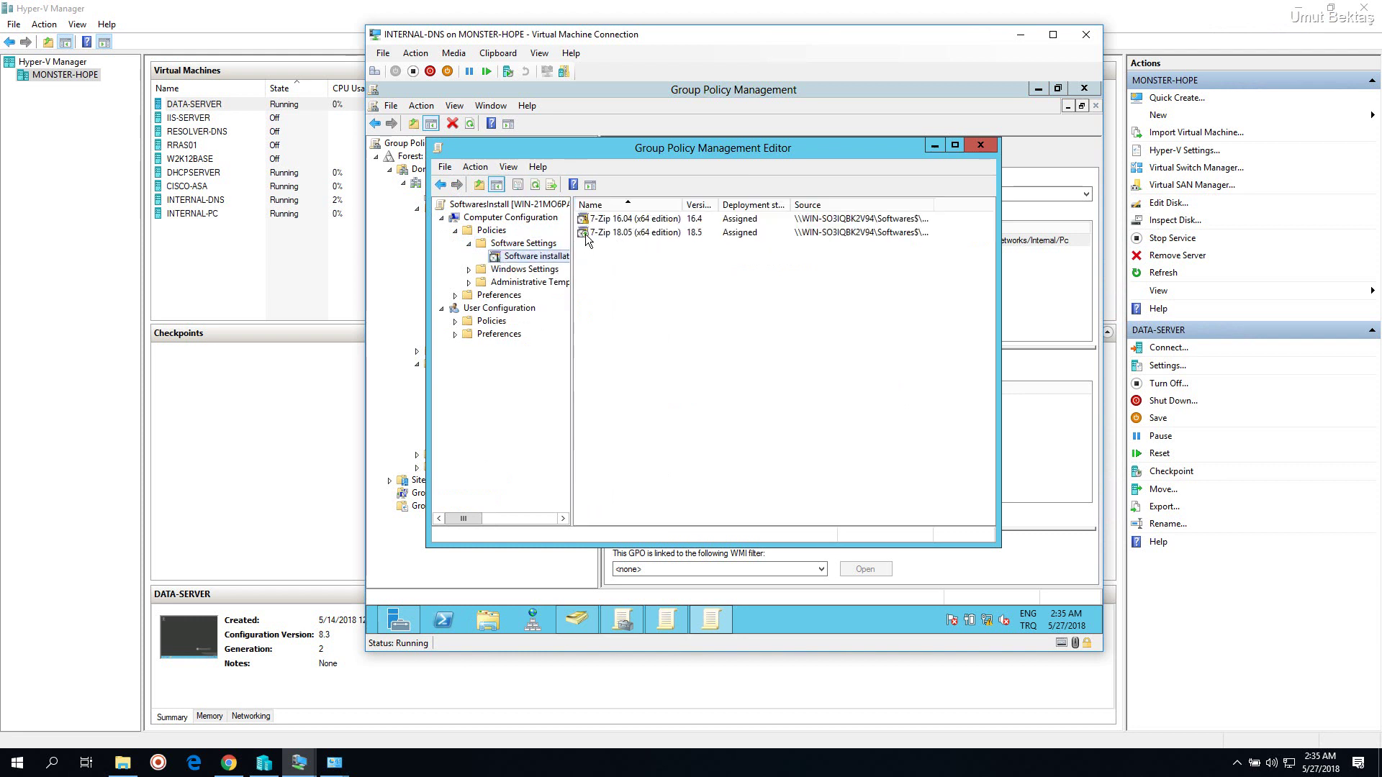
pyautogui.click(955, 146)
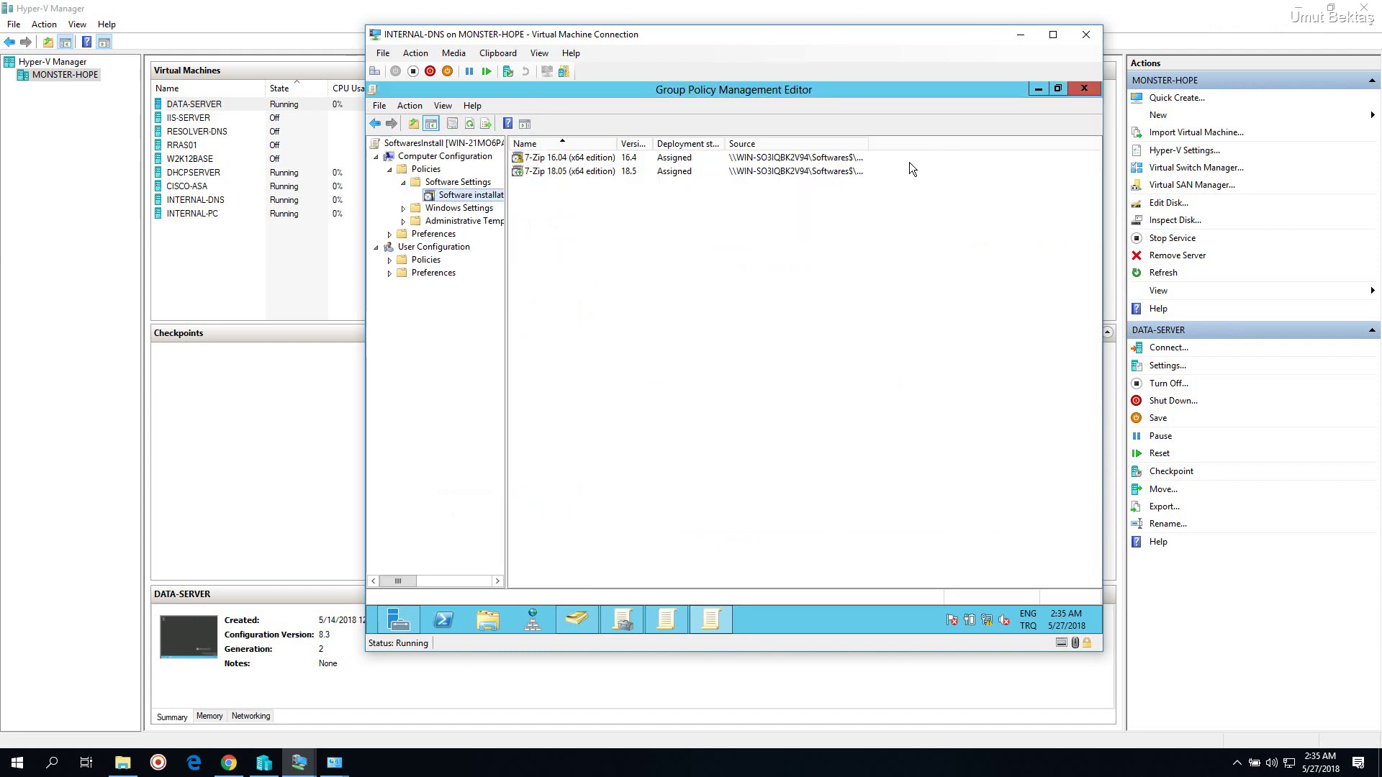
# Review the 7-Zip 18.05 package's properties, selecting its full name
pyautogui.click(536, 172)
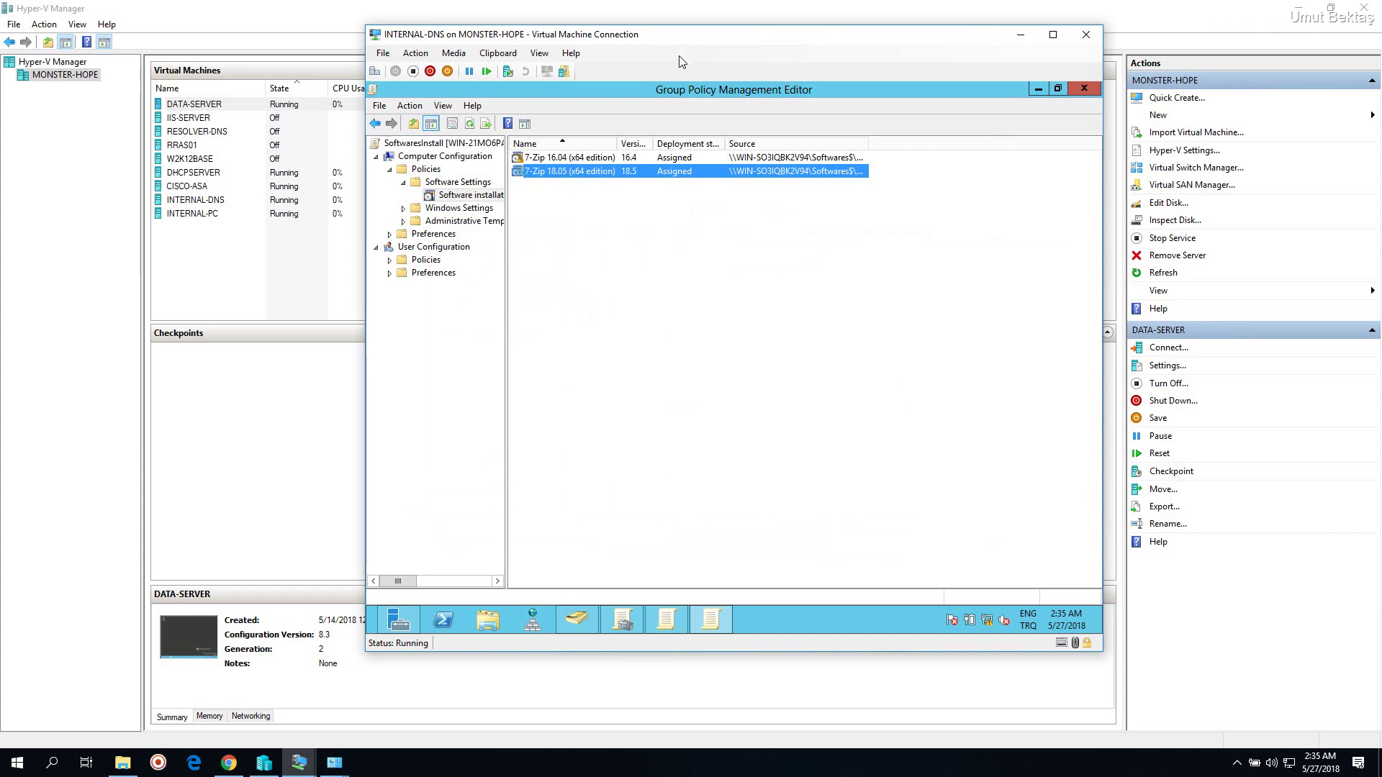
pyautogui.rightClick(600, 171)
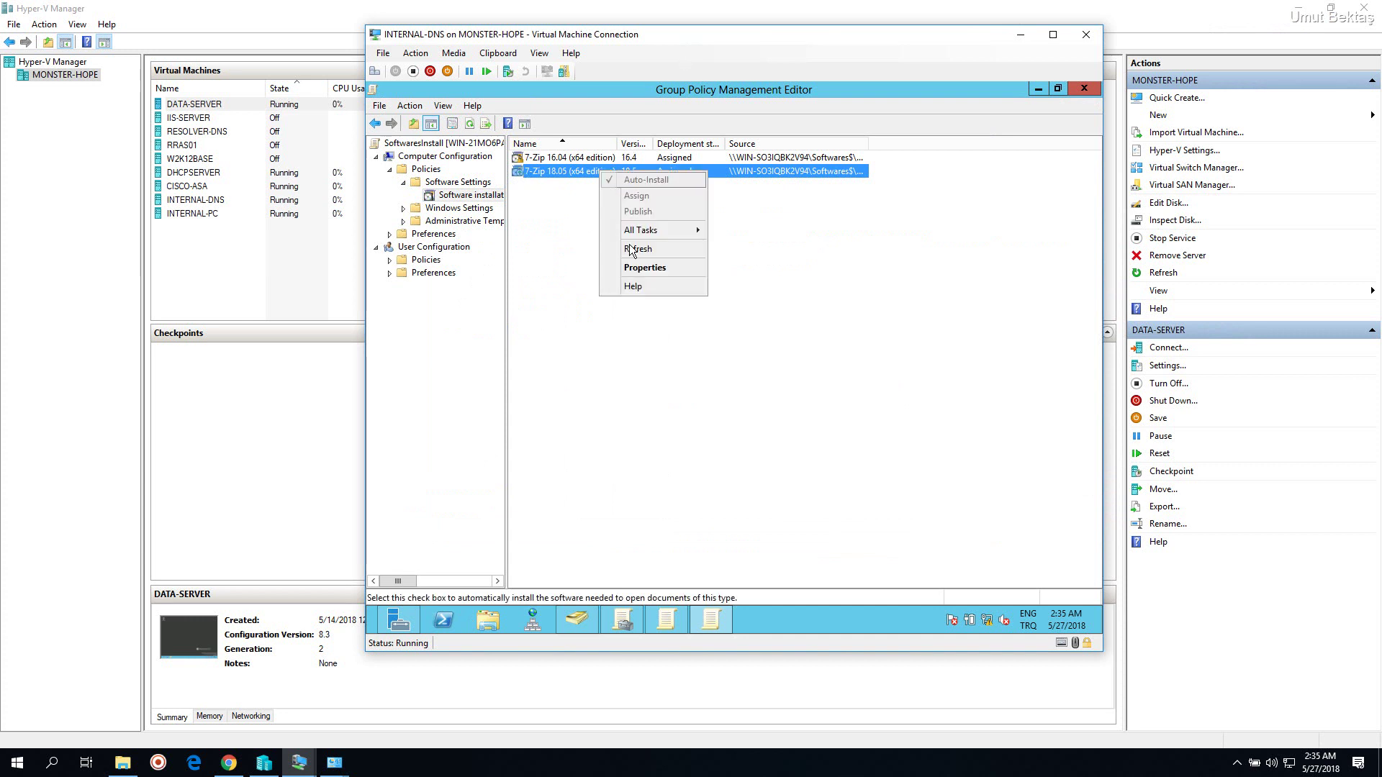
pyautogui.click(638, 273)
pyautogui.click(702, 248)
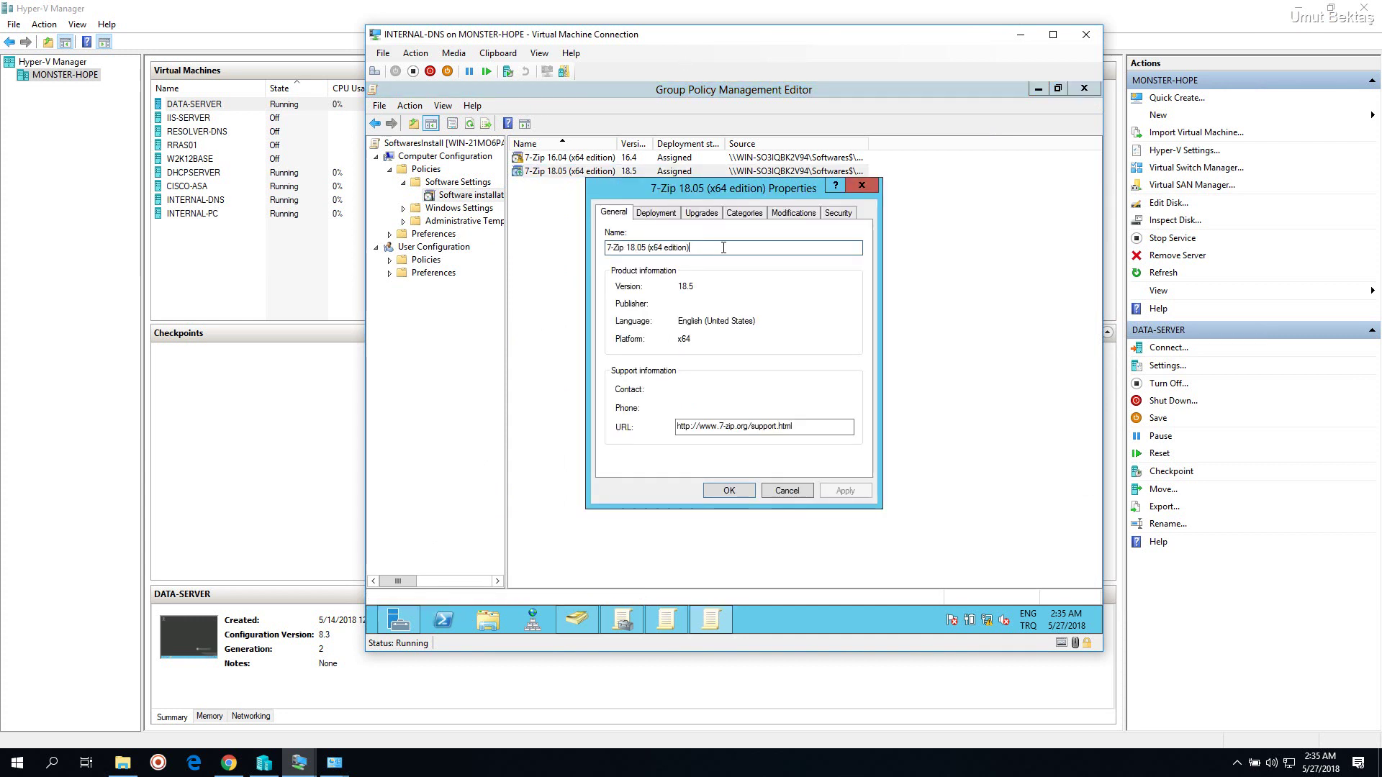
pyautogui.moveTo(724, 248); pyautogui.dragTo(606, 248)
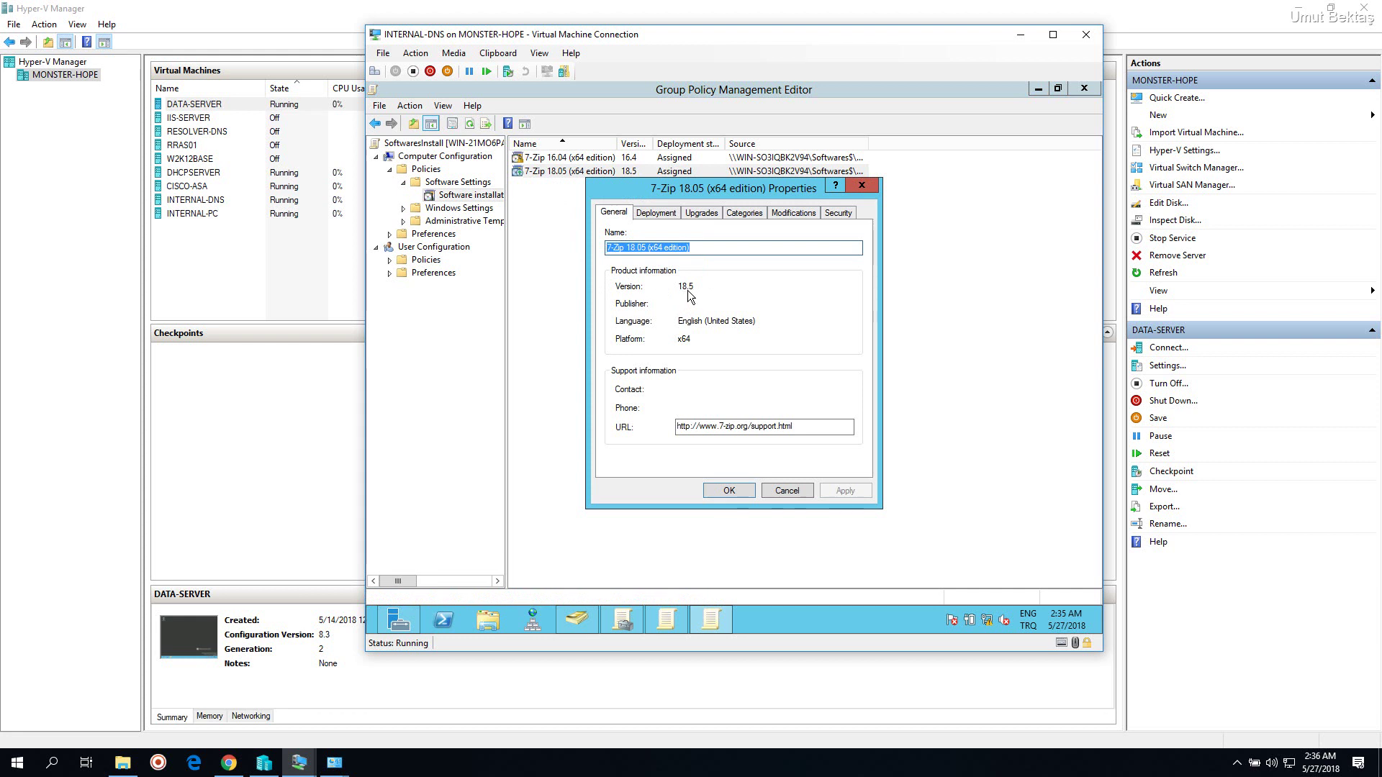
pyautogui.click(862, 186)
# Review the 7-Zip 16.04 package's properties, then reselect the 7-Zip 18.05 package
pyautogui.rightClick(593, 162)
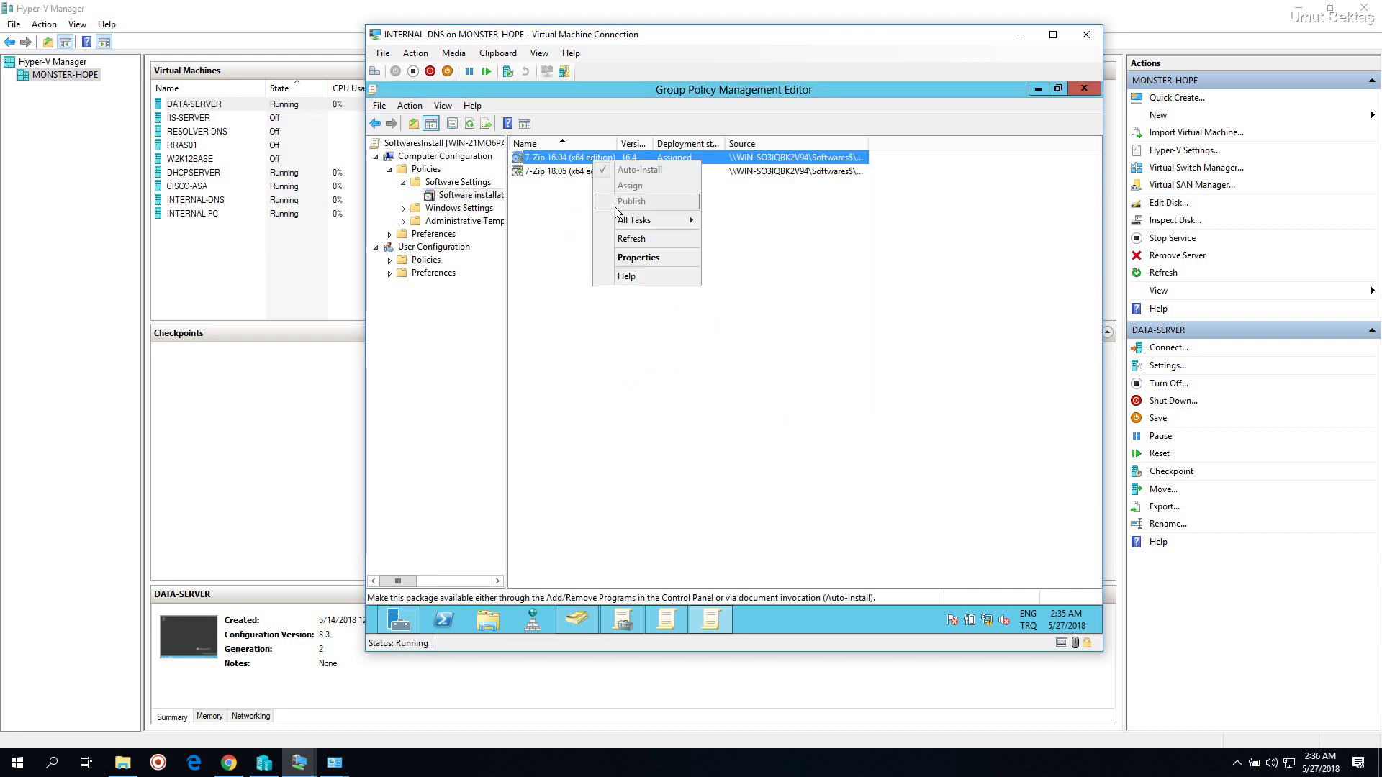
pyautogui.click(630, 263)
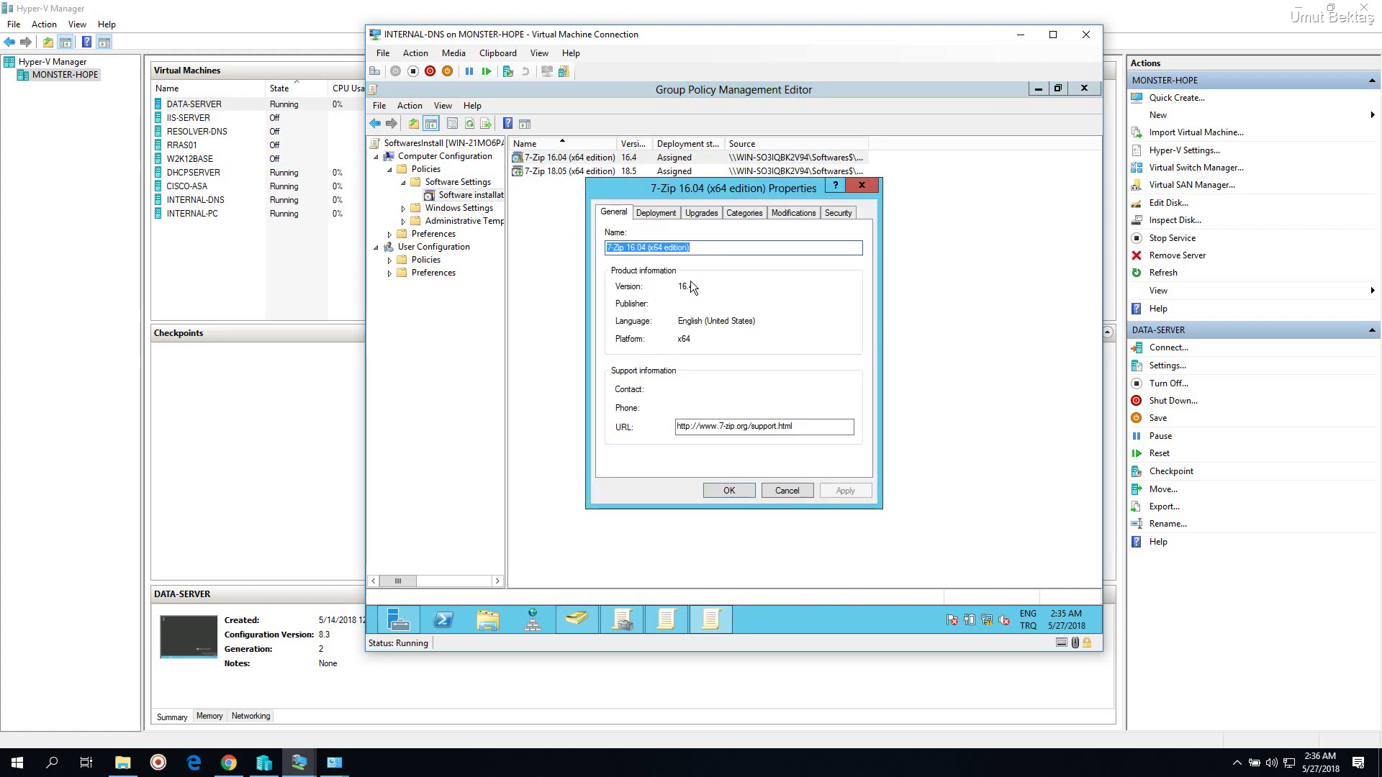
pyautogui.press('Escape')
pyautogui.click(614, 172)
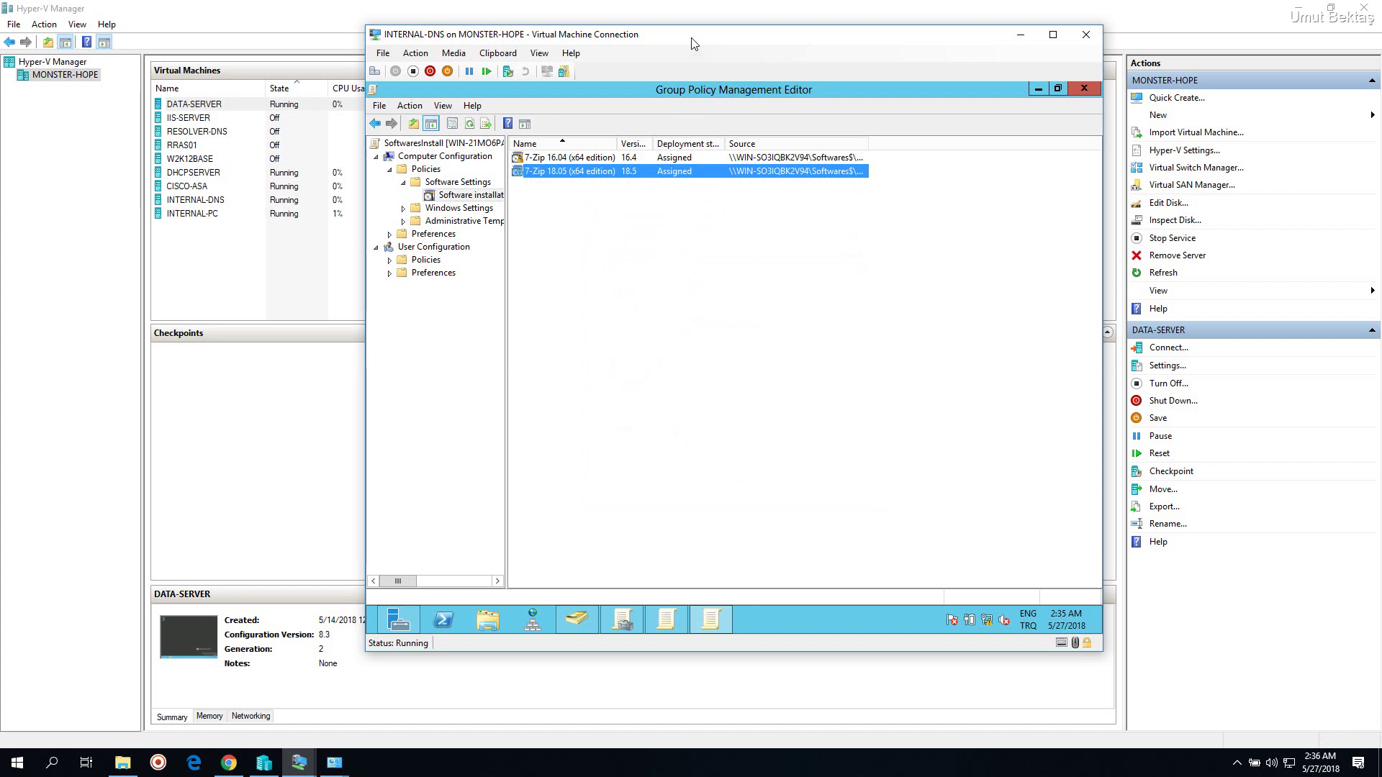
pyautogui.moveTo(693, 44); pyautogui.dragTo(769, 61)
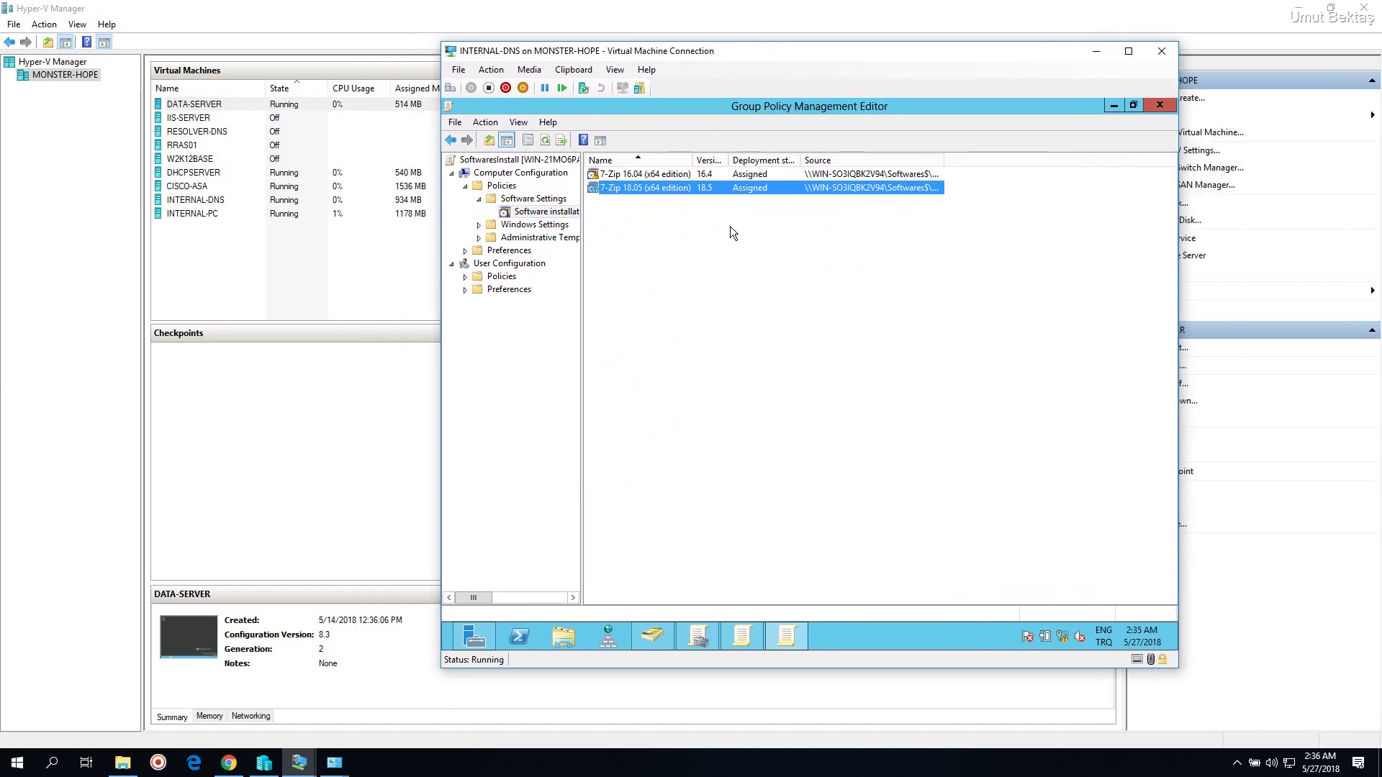